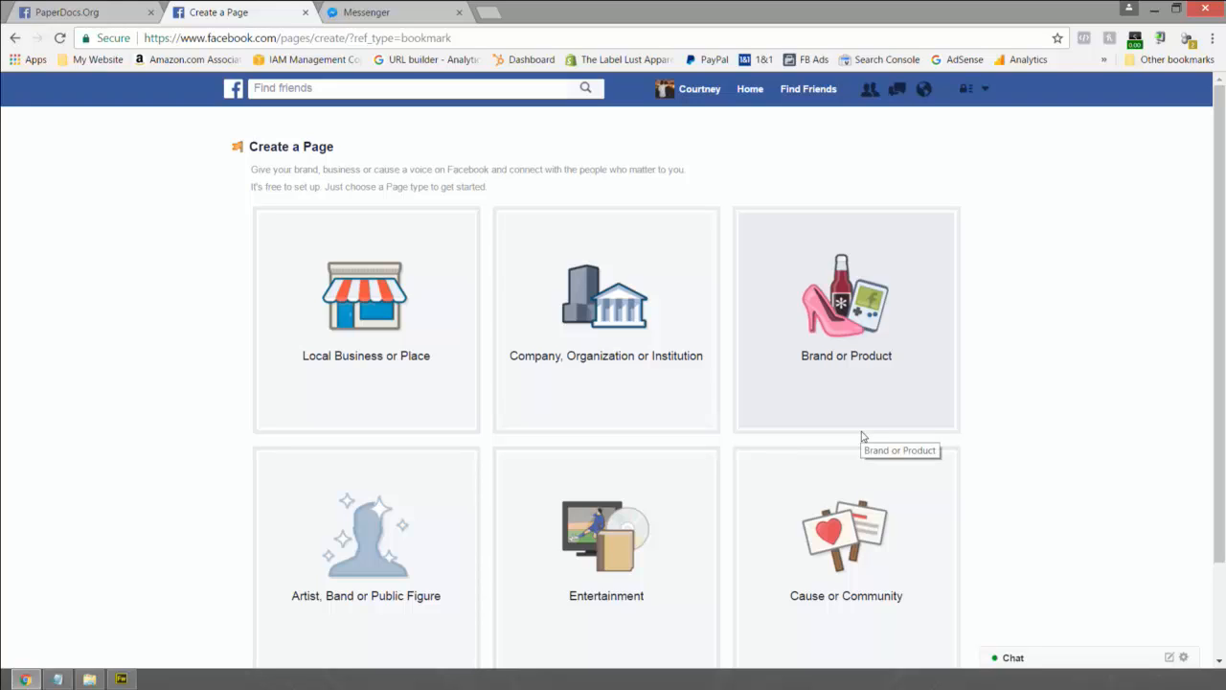
- Open the Company, Organization or Institution page form and browse the category list without choosing
{"action": "left_click", "coordinate": [632, 338]}
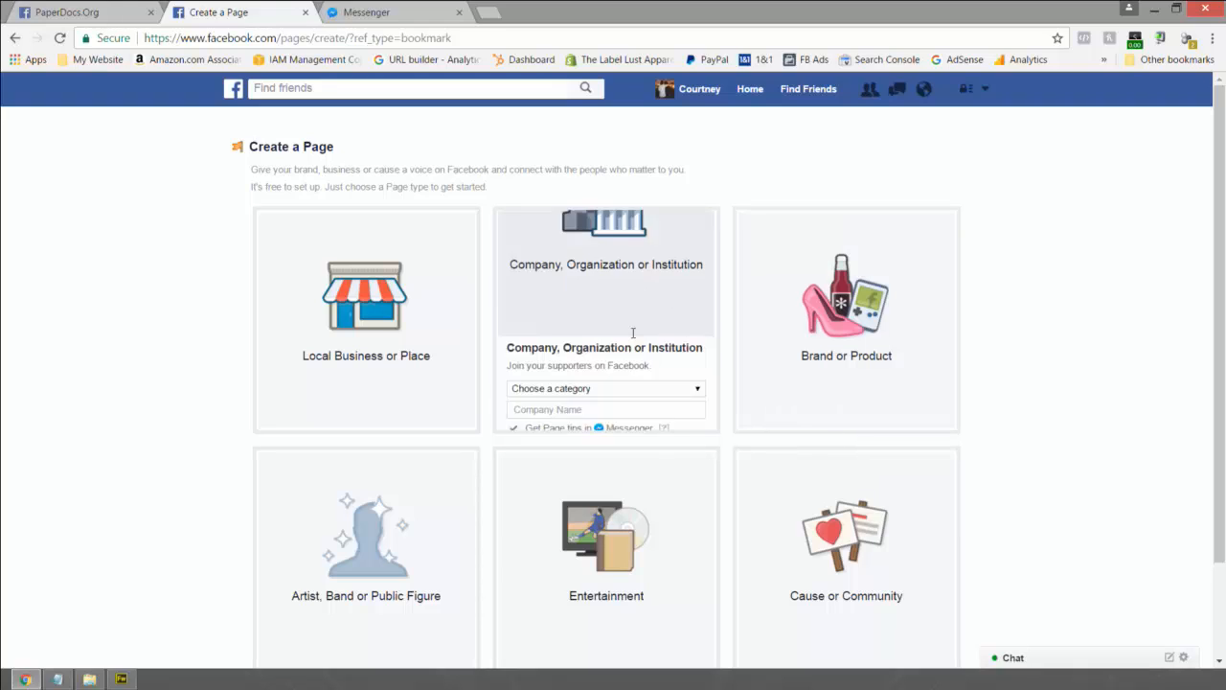
{"action": "left_click", "coordinate": [623, 264]}
{"action": "left_click", "coordinate": [623, 264]}
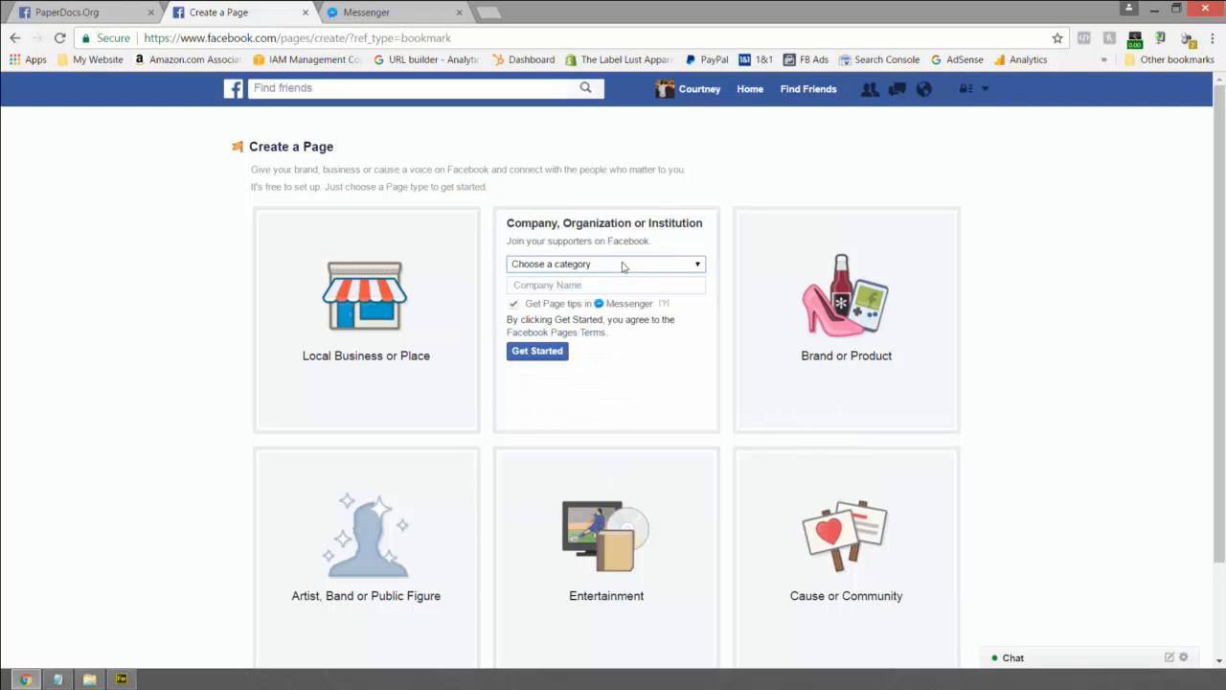
- Focus the Company Name field, turn off Messenger page tips, then close the page-creation form
{"action": "left_click", "coordinate": [588, 286]}
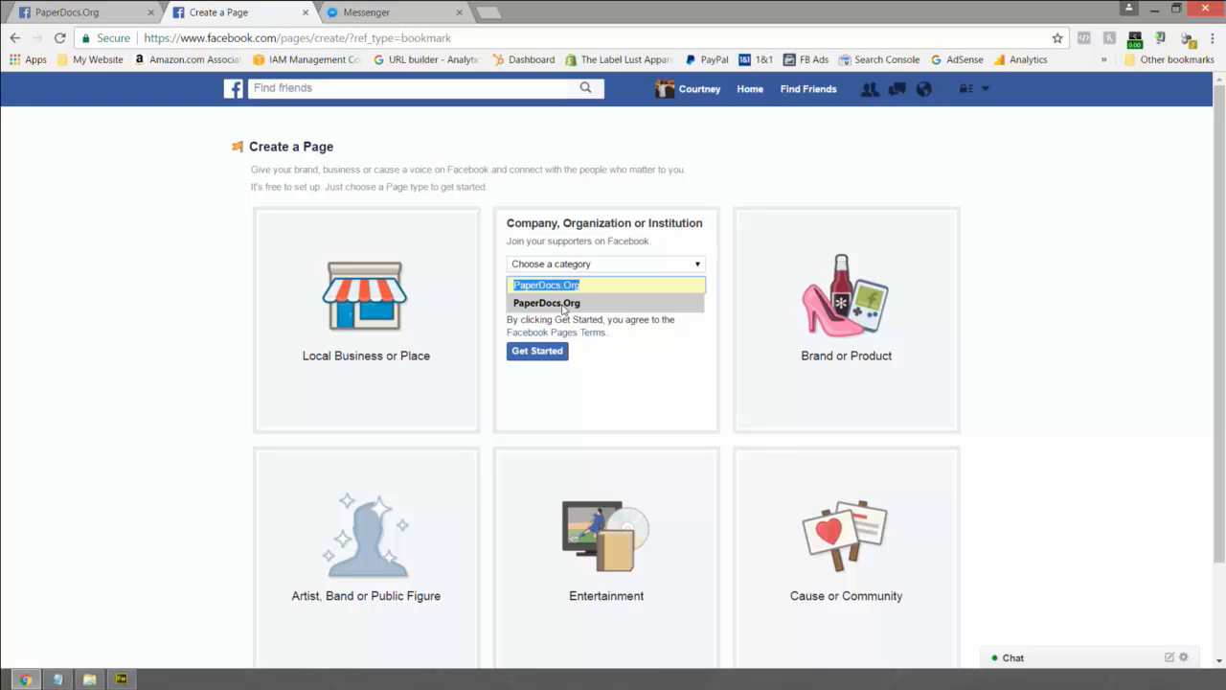
{"action": "left_click", "coordinate": [697, 373]}
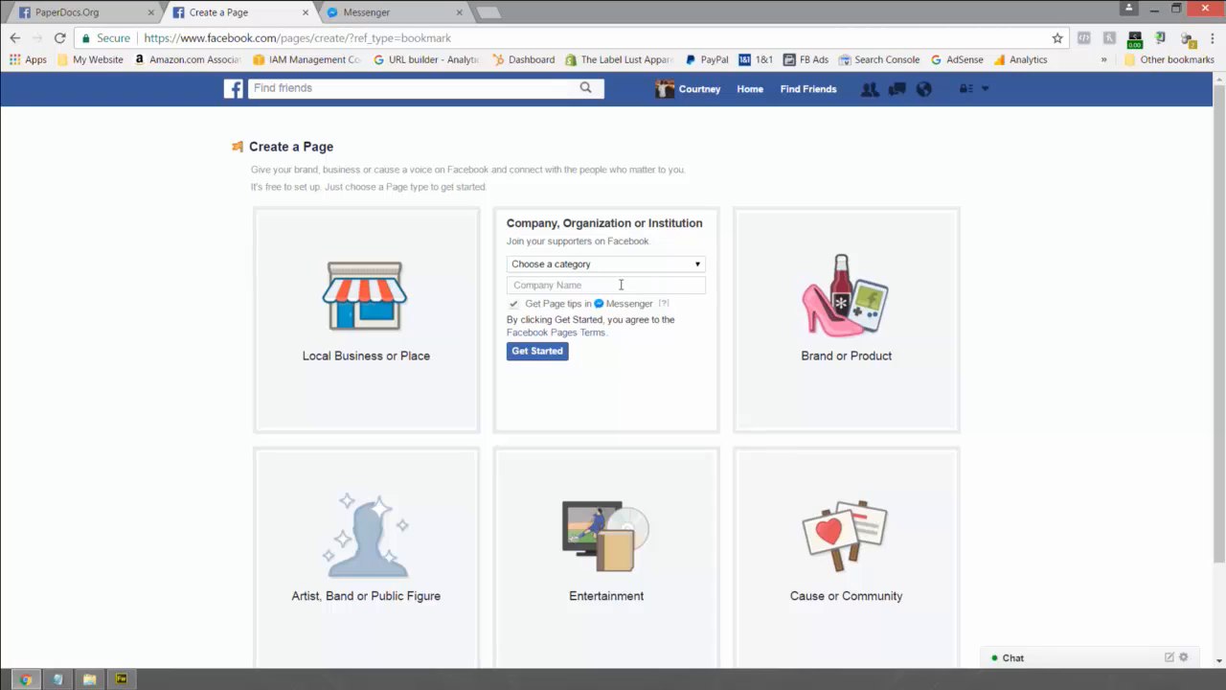
{"action": "left_click", "coordinate": [514, 304]}
{"action": "left_click", "coordinate": [304, 13]}
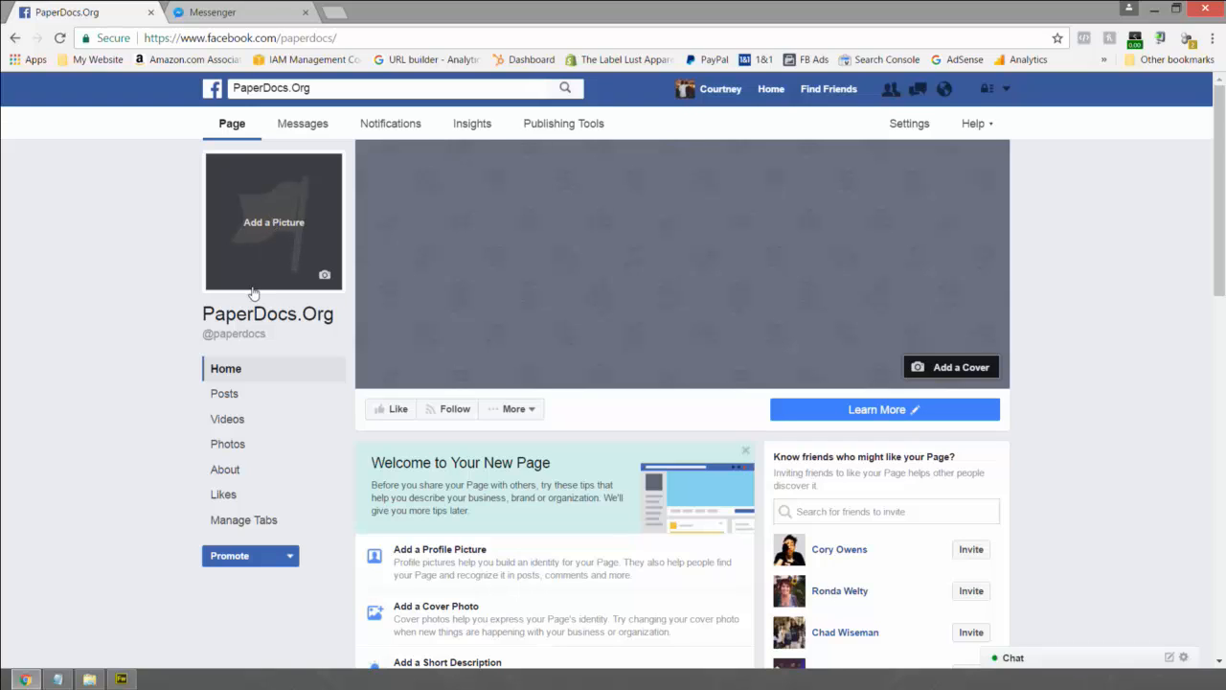
{"action": "left_click_drag", "start_coordinate": [190, 316], "coordinate": [341, 317]}
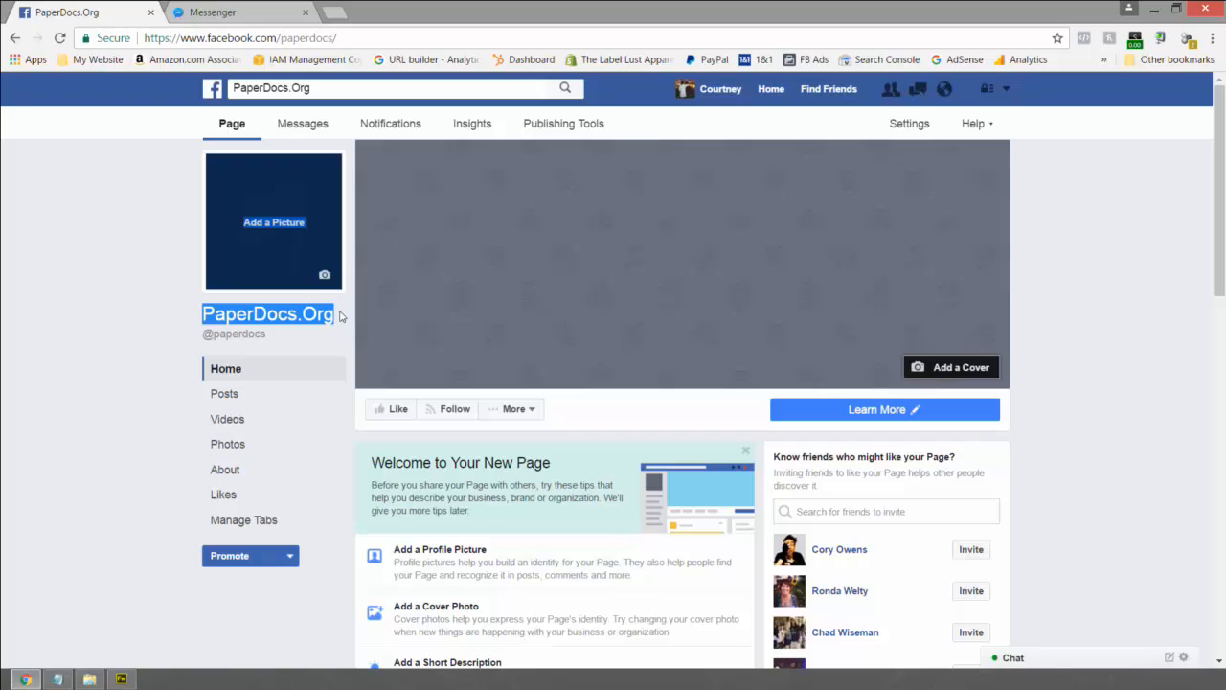
{"action": "mouse_move", "coordinate": [244, 341]}
{"action": "left_click", "coordinate": [346, 38]}
{"action": "left_click", "coordinate": [372, 37]}
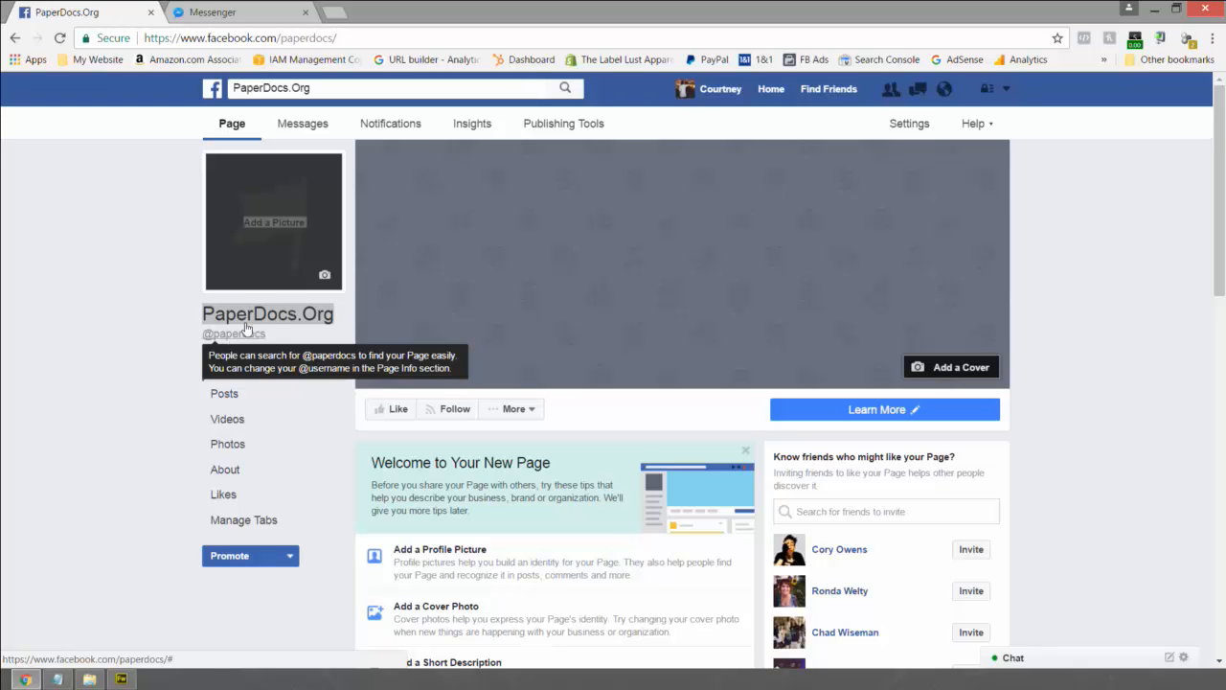
- In the Messages inbox, check the Messenger Code download sizes, then bring up the Page link's menu
{"action": "left_click", "coordinate": [309, 133]}
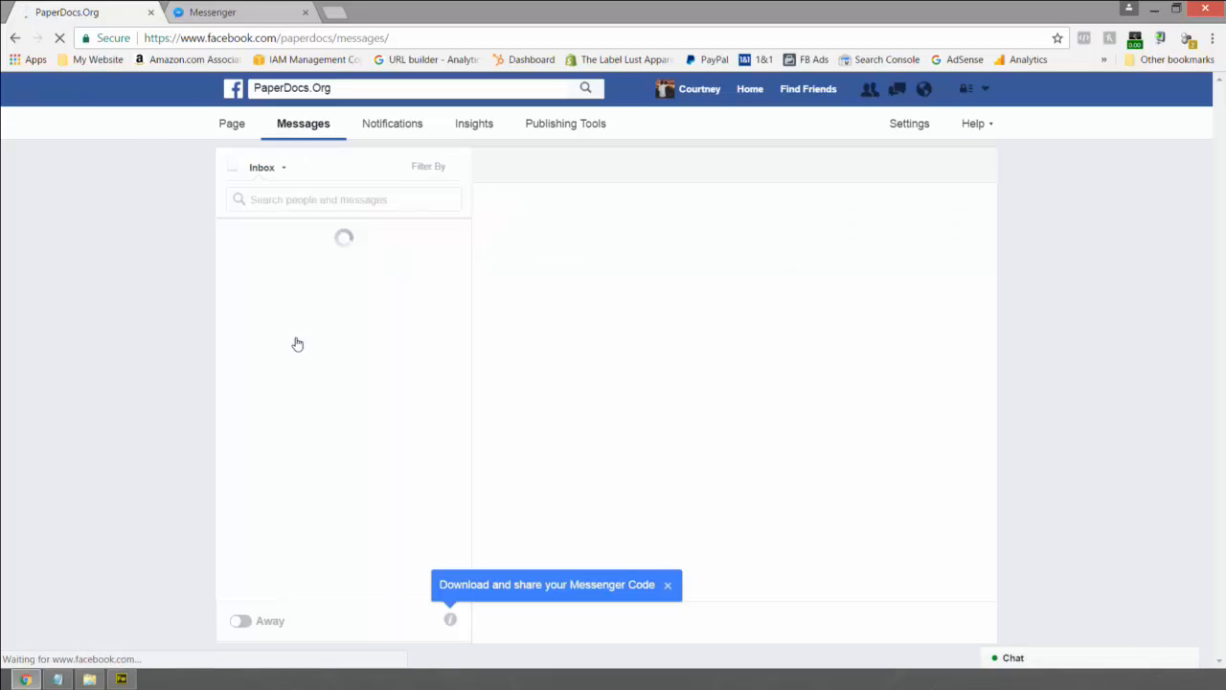
{"action": "left_click", "coordinate": [451, 620]}
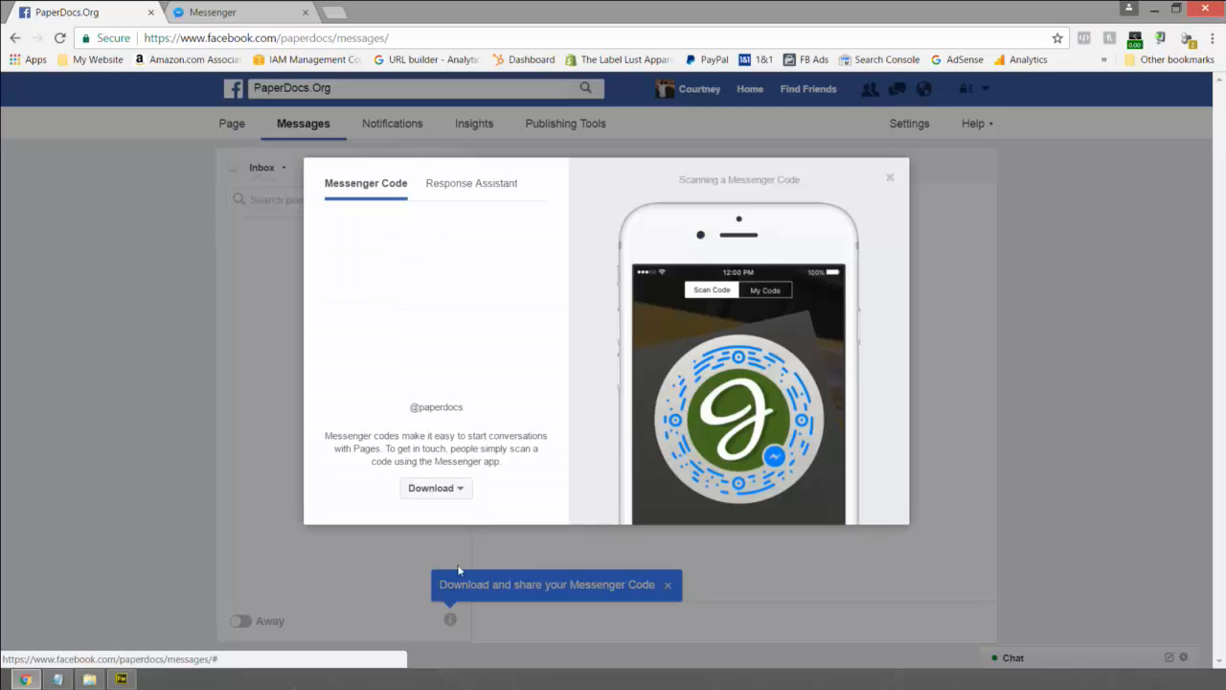
{"action": "left_click", "coordinate": [449, 490]}
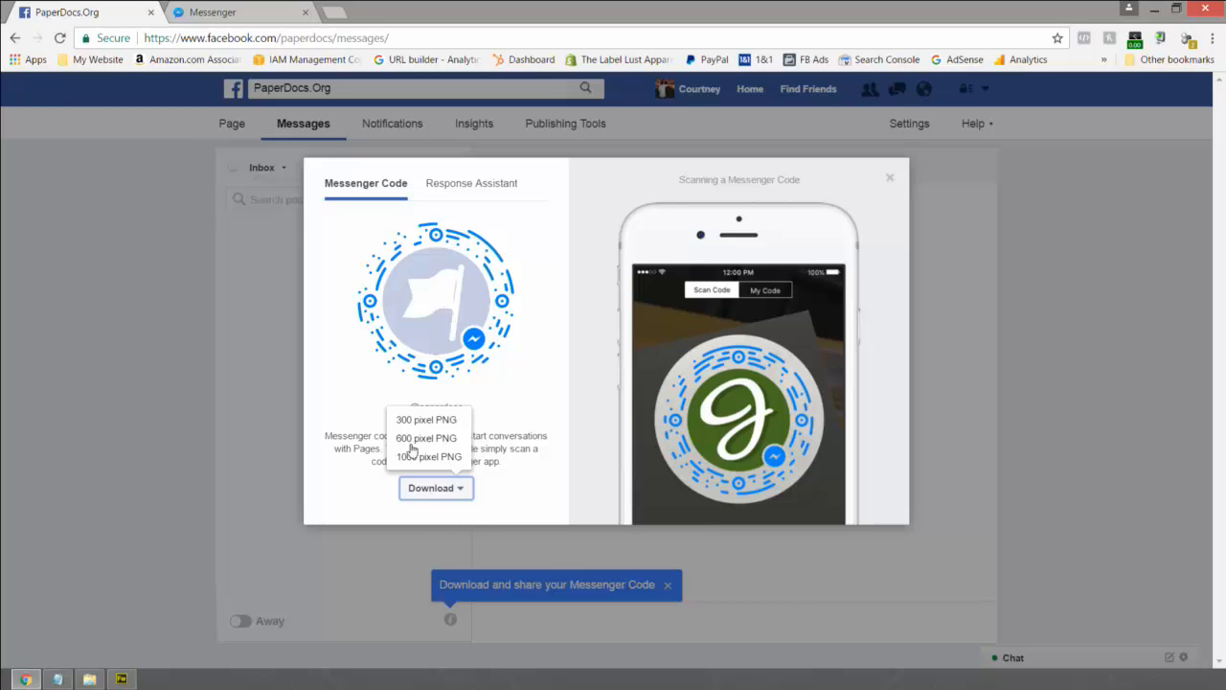
{"action": "left_click", "coordinate": [889, 178]}
{"action": "right_click", "coordinate": [243, 127]}
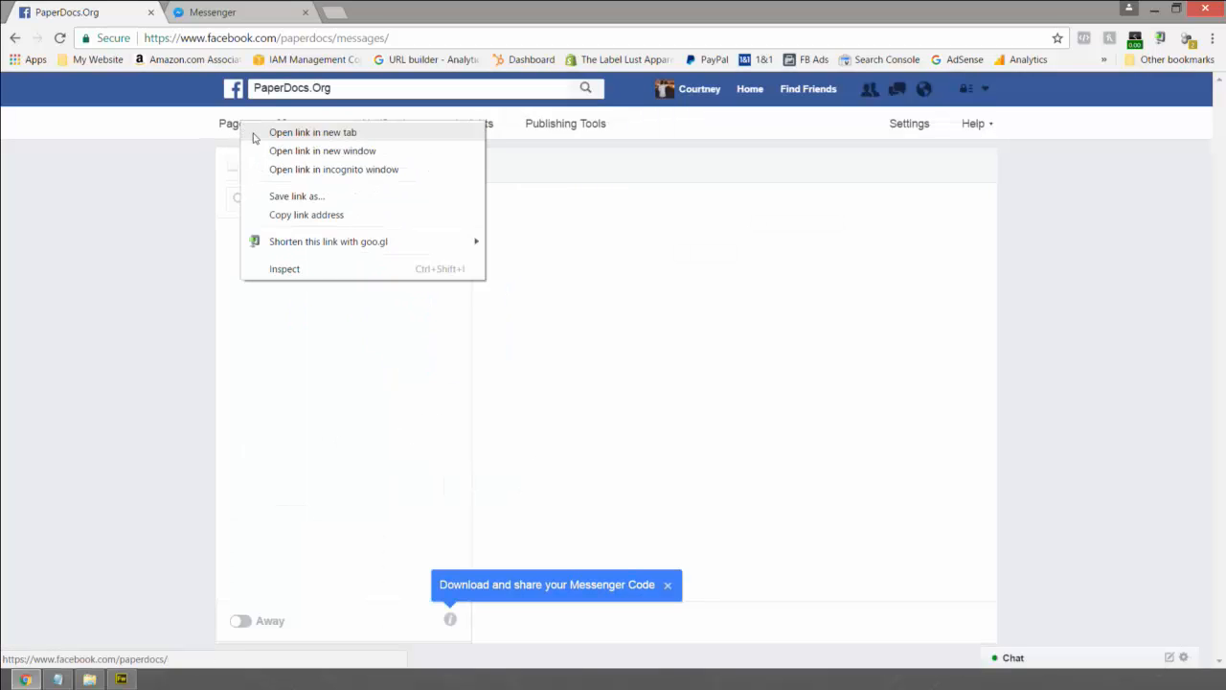
- Open the page's main view in a new tab and start editing the Learn More button
{"action": "left_click", "coordinate": [263, 132]}
{"action": "left_click", "coordinate": [218, 10]}
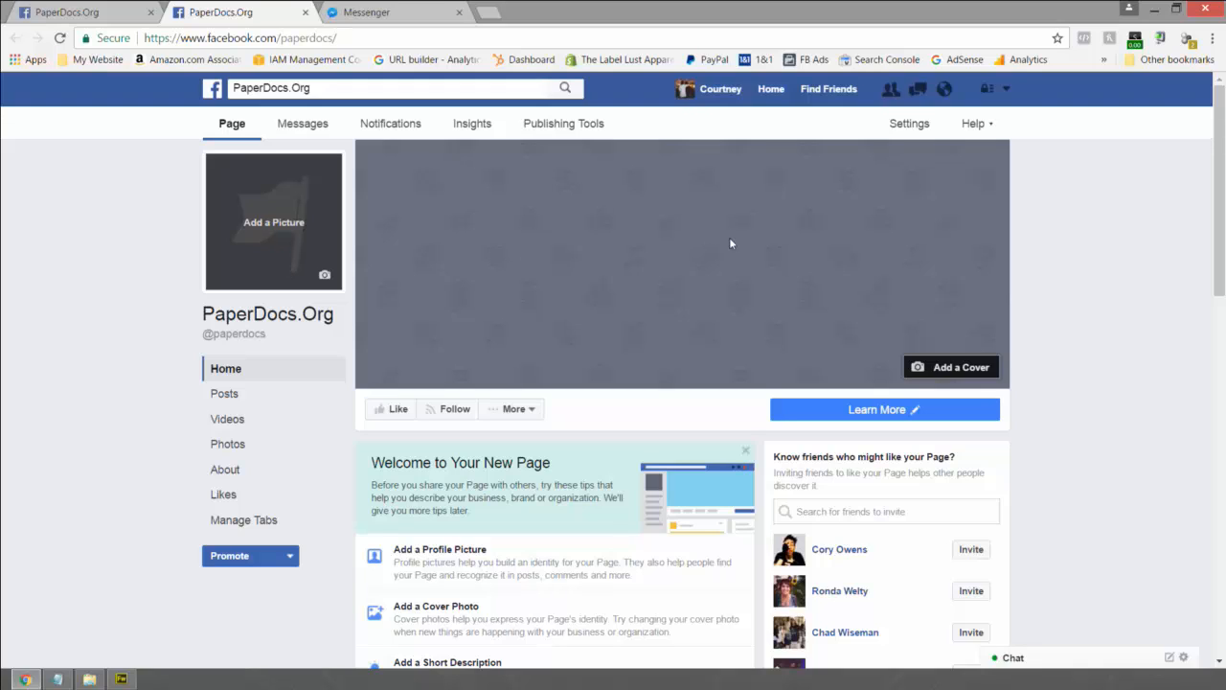
{"action": "left_click", "coordinate": [883, 410]}
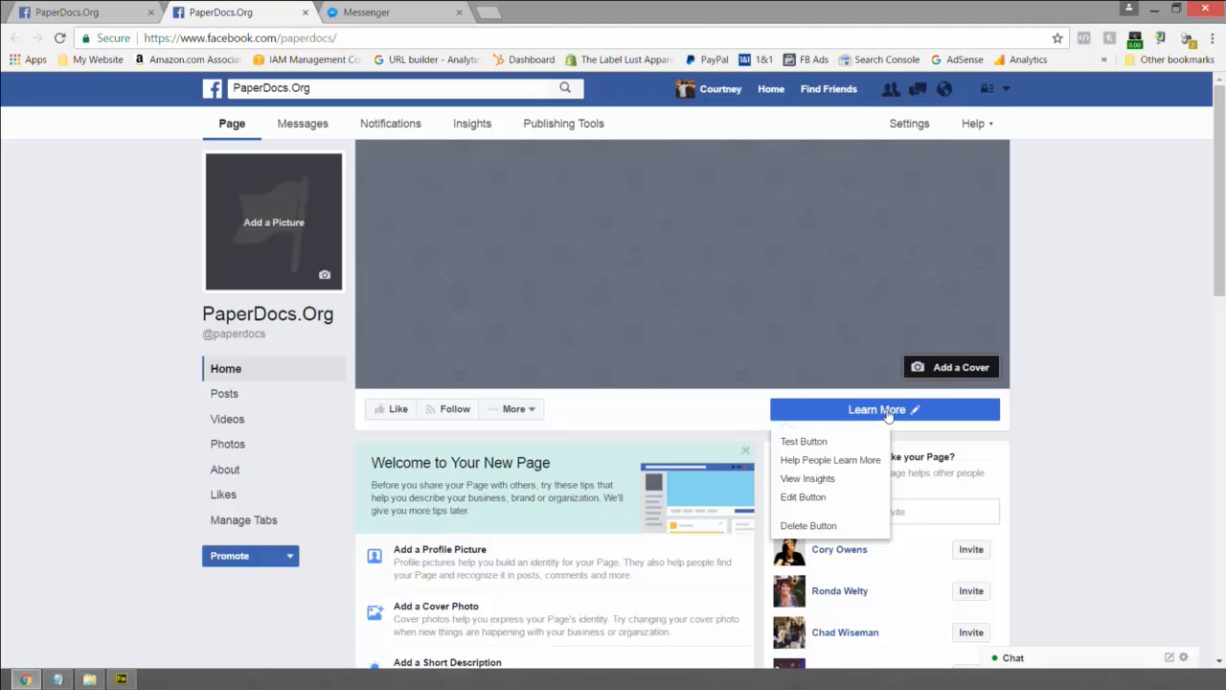
{"action": "left_click", "coordinate": [812, 499]}
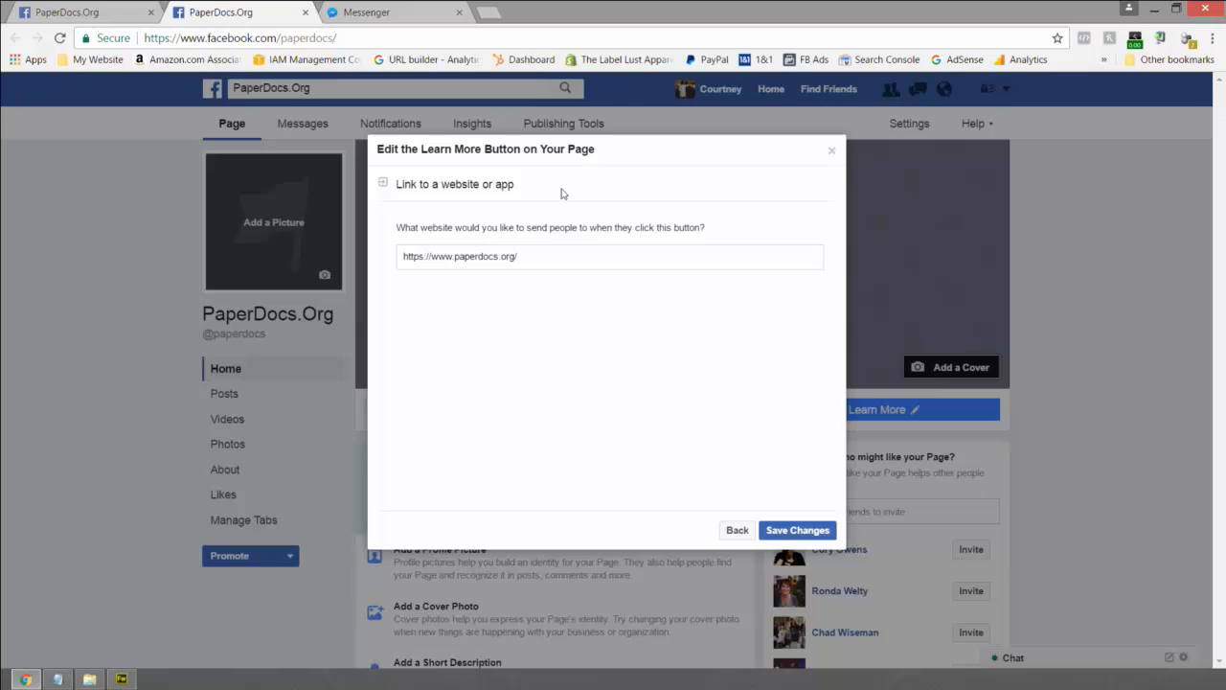
{"action": "left_click_drag", "start_coordinate": [519, 257], "coordinate": [391, 255]}
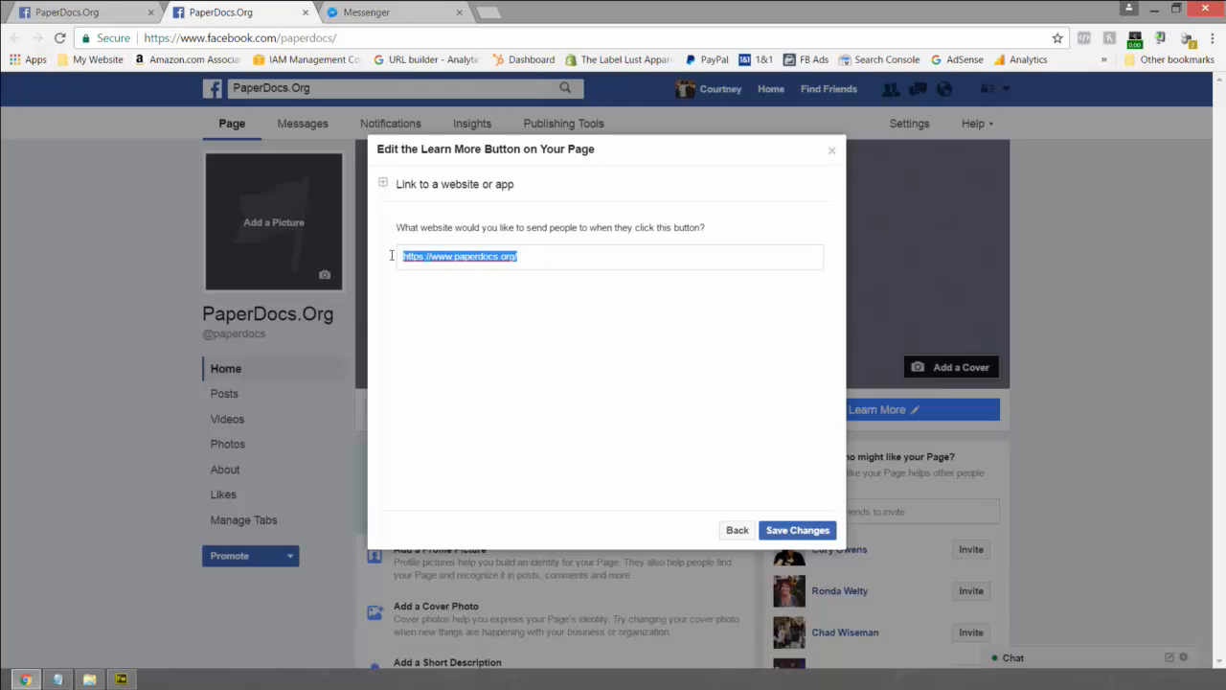
{"action": "left_click", "coordinate": [559, 253]}
{"action": "left_click_drag", "start_coordinate": [572, 253], "coordinate": [393, 257]}
{"action": "left_click", "coordinate": [422, 258]}
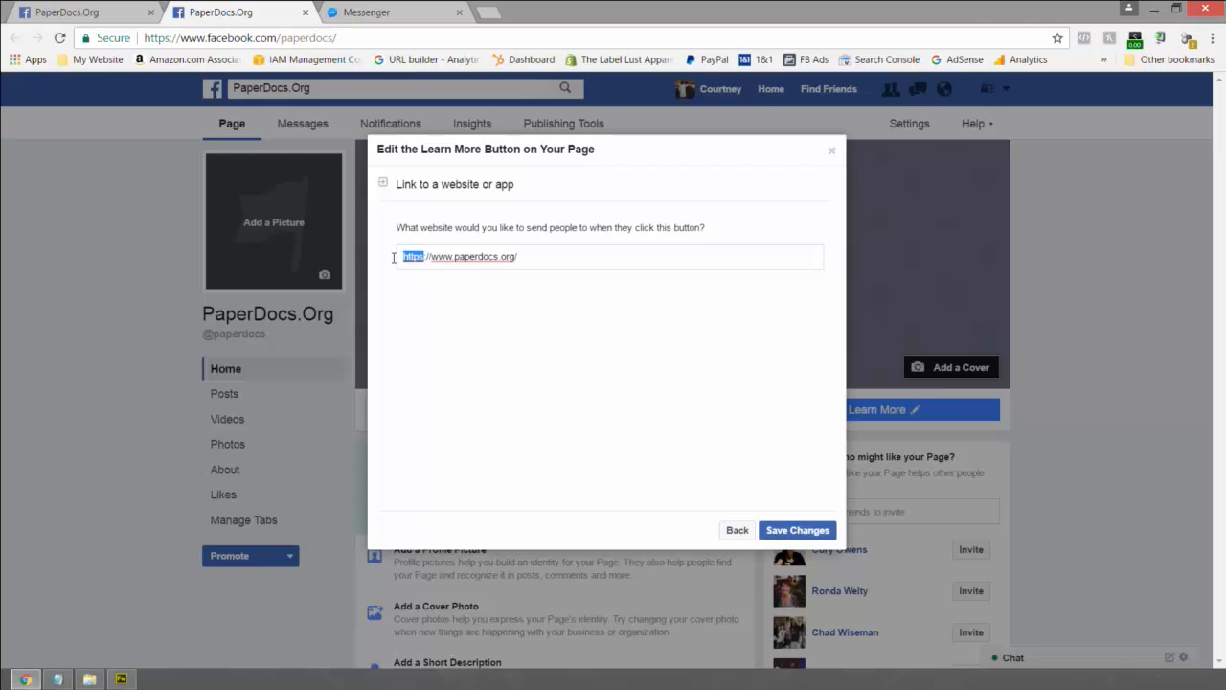
{"action": "left_click_drag", "start_coordinate": [424, 257], "coordinate": [458, 257]}
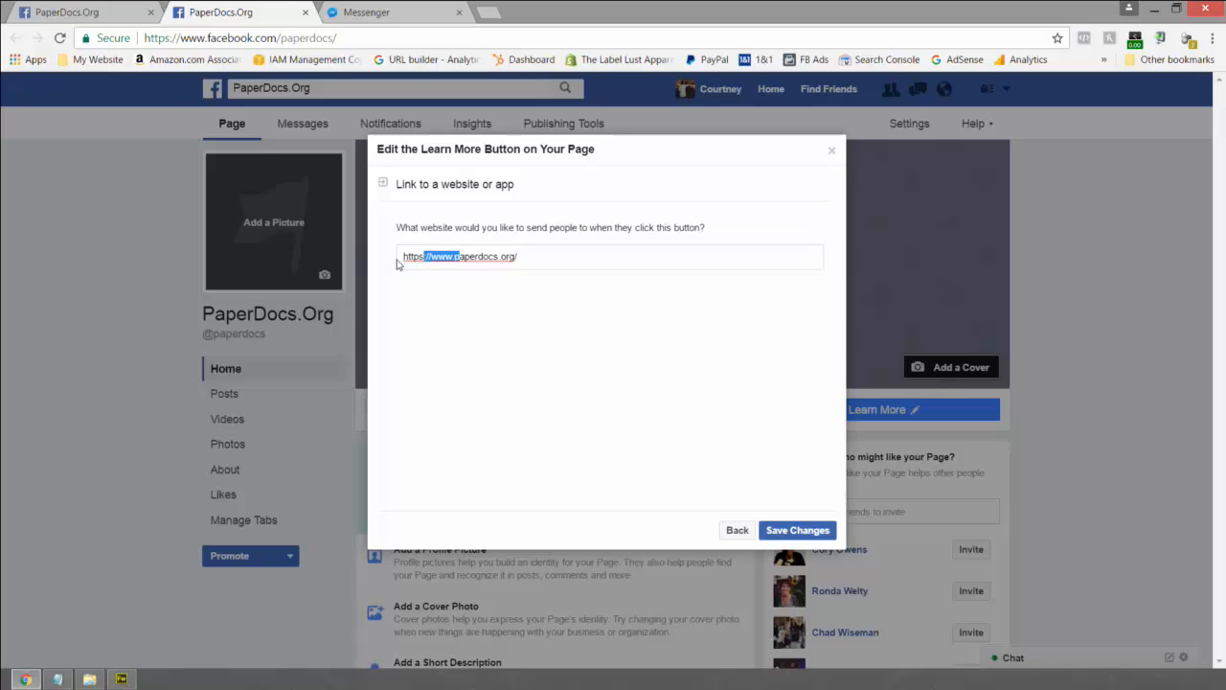
{"action": "left_click", "coordinate": [416, 257]}
{"action": "double_click", "coordinate": [416, 256]}
{"action": "left_click", "coordinate": [417, 256]}
{"action": "left_click", "coordinate": [775, 535]}
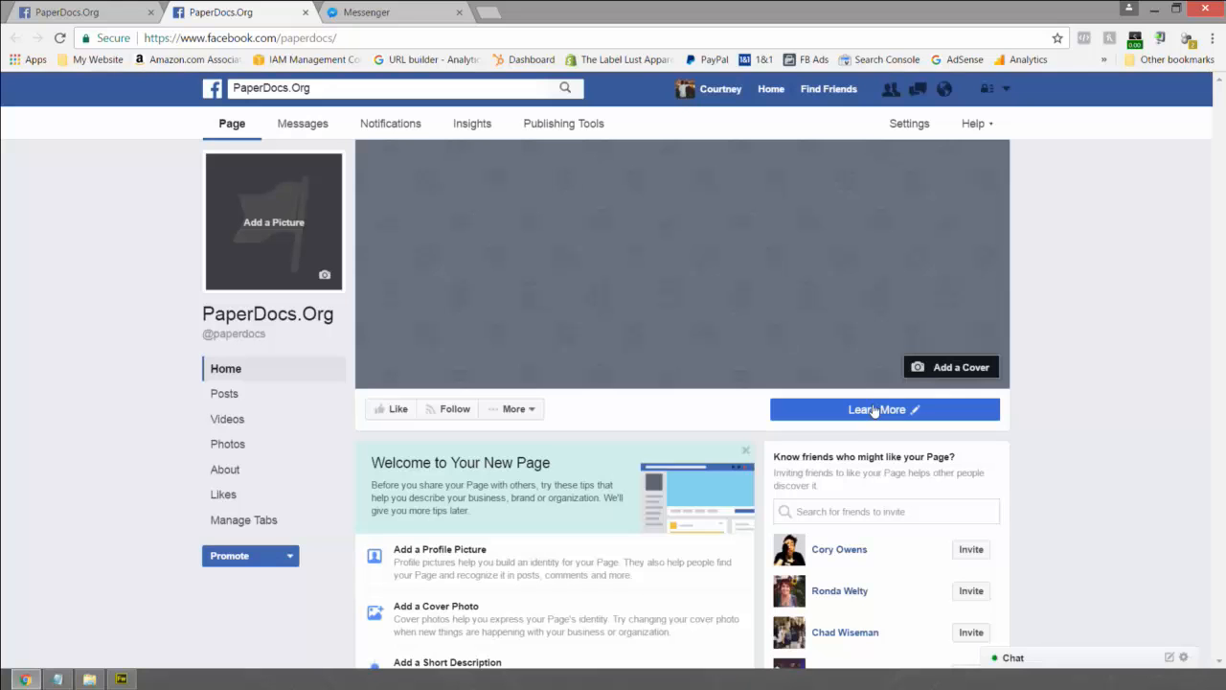
- Switch from Facebook to the Fireworks document Untitled-1.fw.png with its blue rectangle
{"action": "mouse_move", "coordinate": [874, 410]}
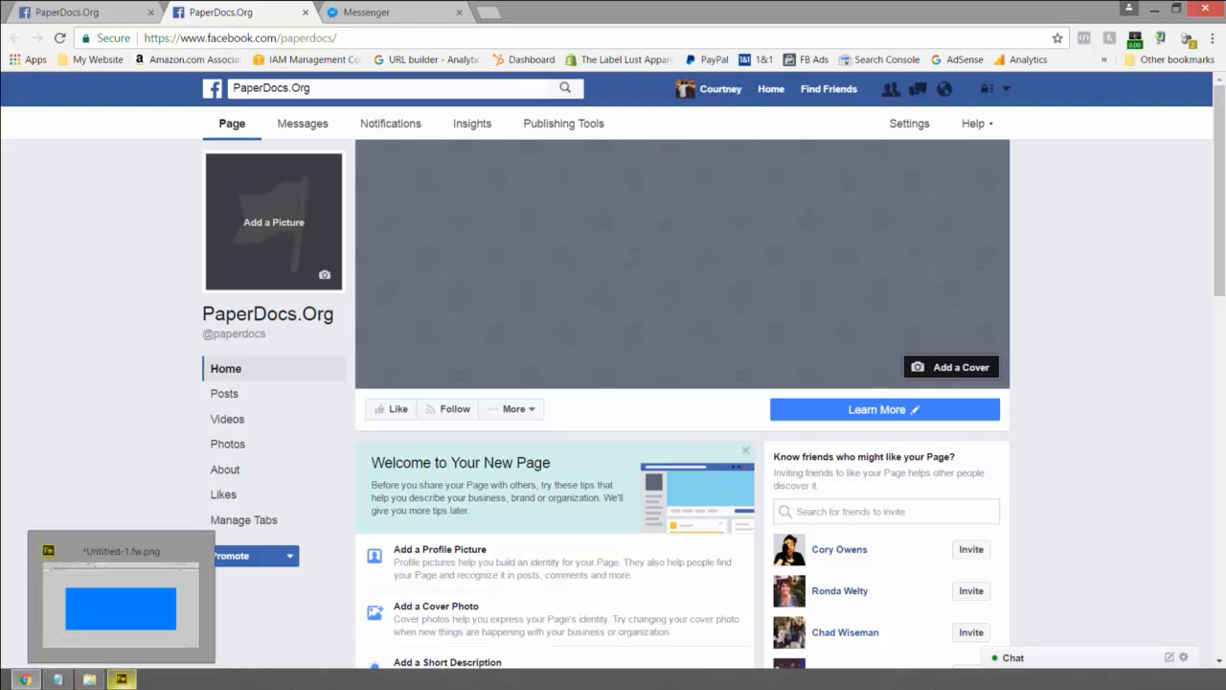
{"action": "left_click", "coordinate": [122, 677]}
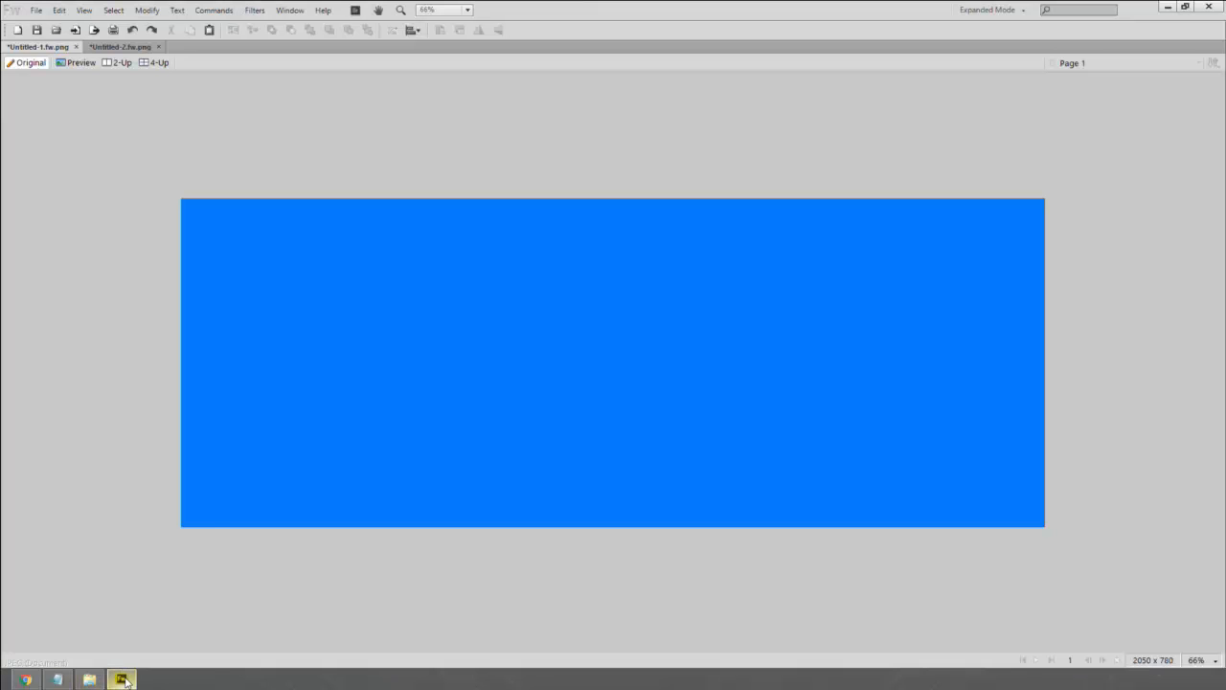
- Remove the blue rectangle and step the logo history back to black PAPERDOCS text
{"action": "left_click", "coordinate": [220, 414]}
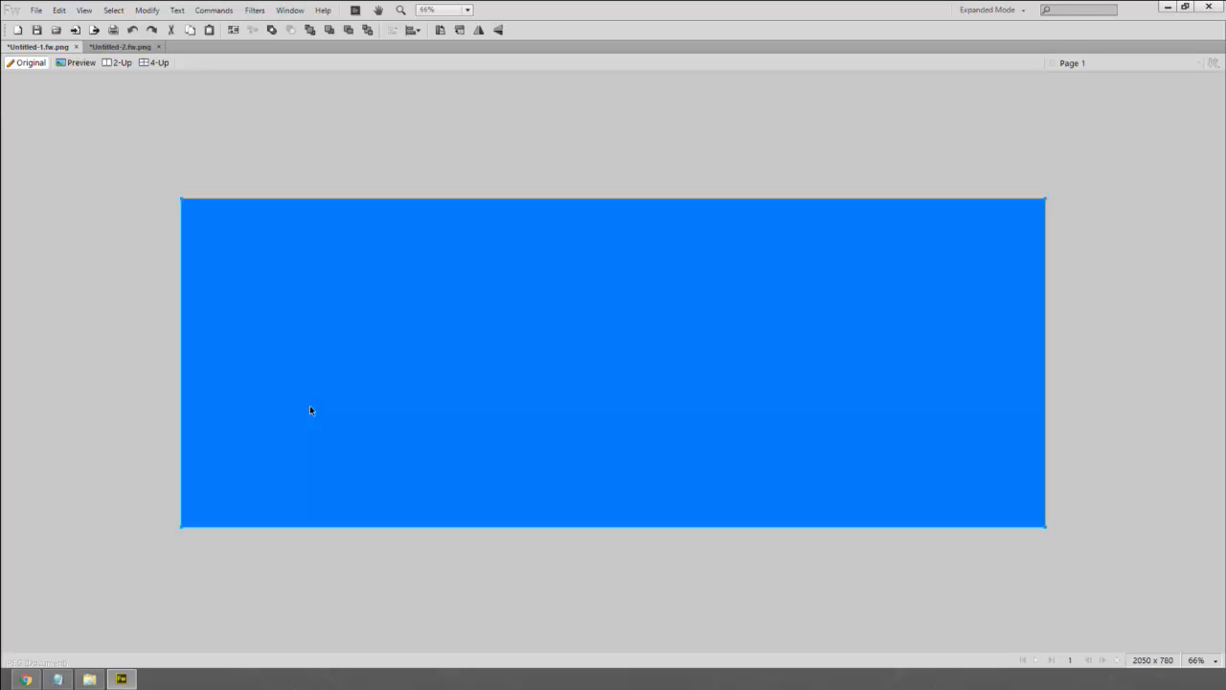
{"action": "key", "text": "ctrl+z"}
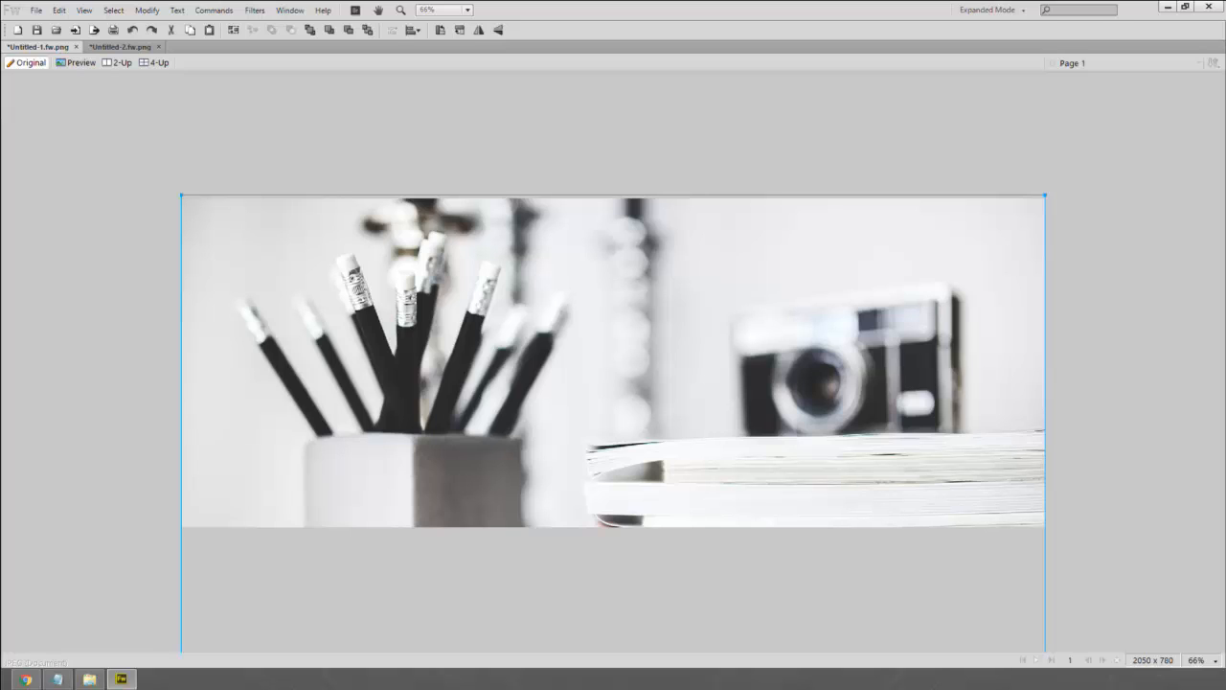
{"action": "key", "text": "ctrl+z"}
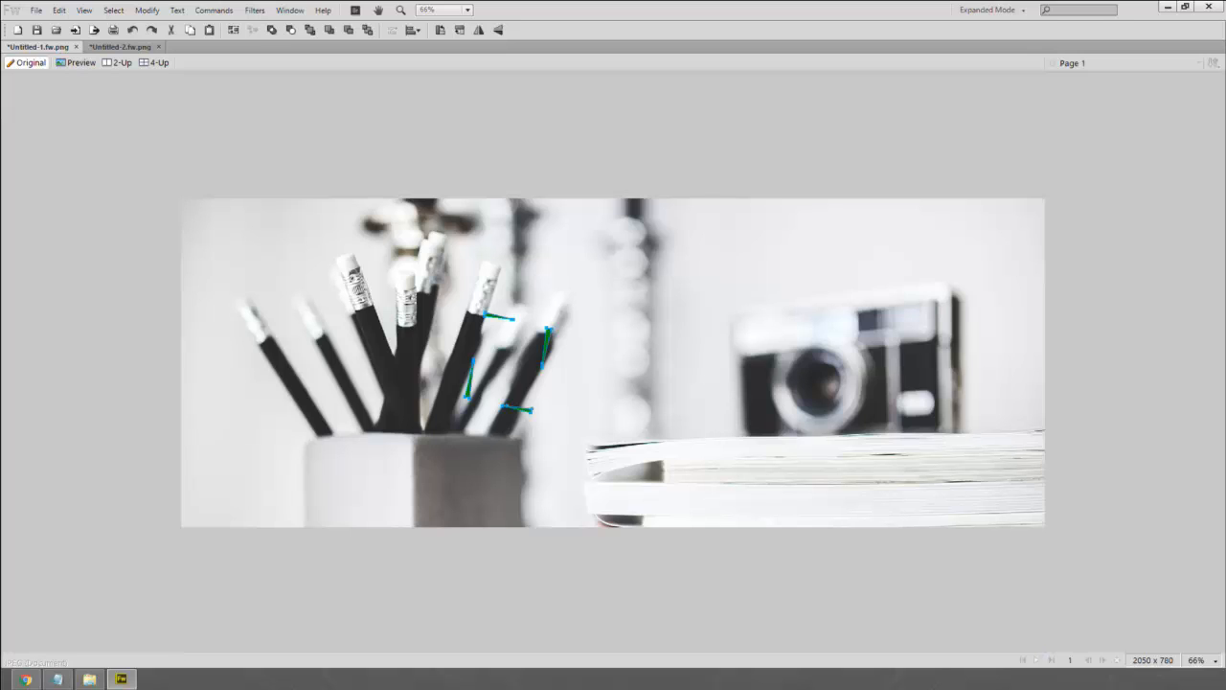
{"action": "key", "text": "ctrl+z"}
{"action": "key", "text": "ctrl+z"}
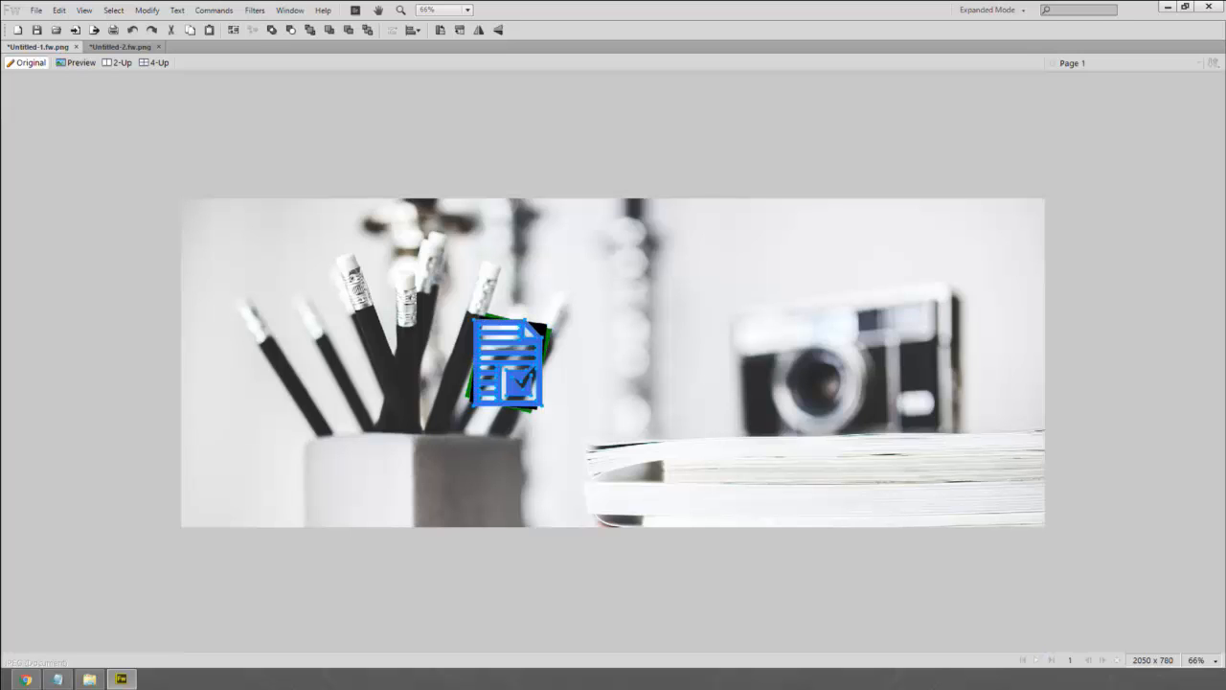
{"action": "key", "text": "ctrl+z"}
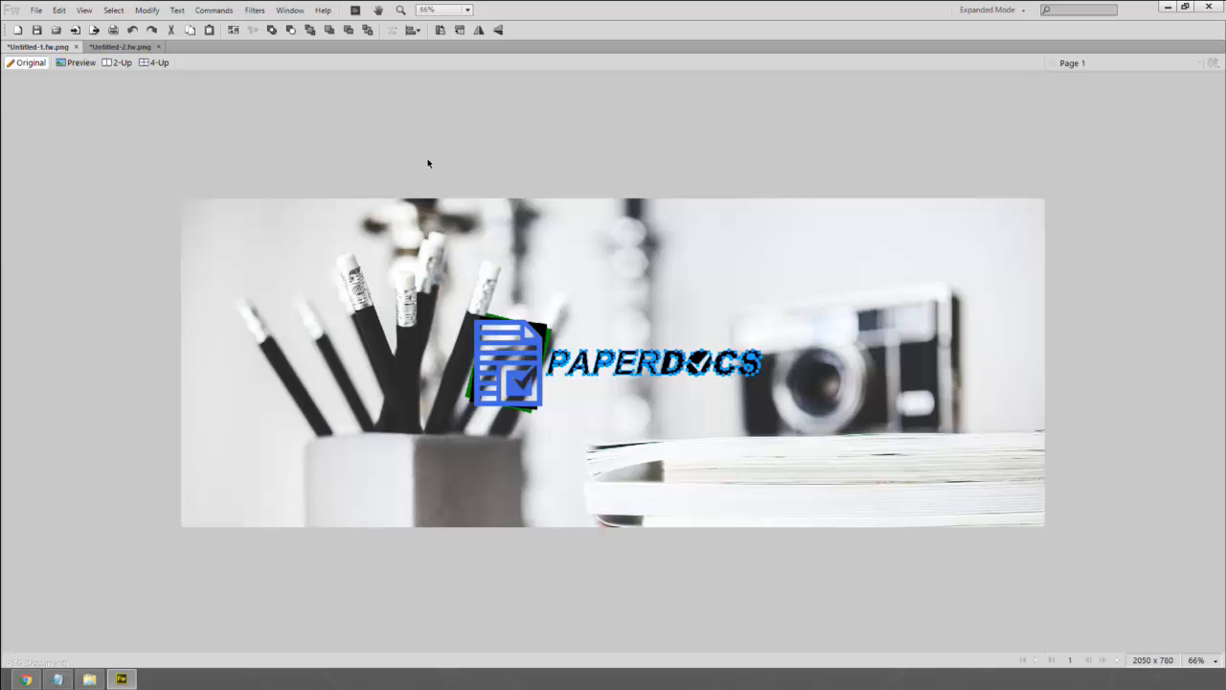
{"action": "key", "text": "ctrl+z"}
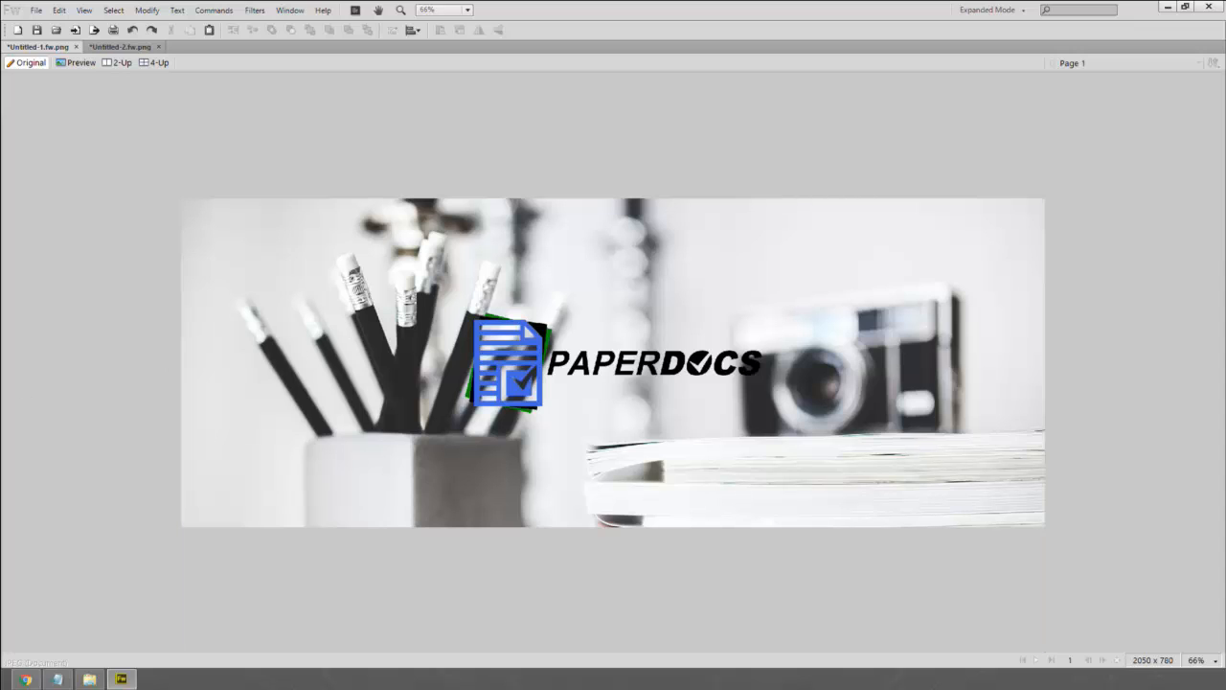
{"action": "key", "text": "ctrl+y"}
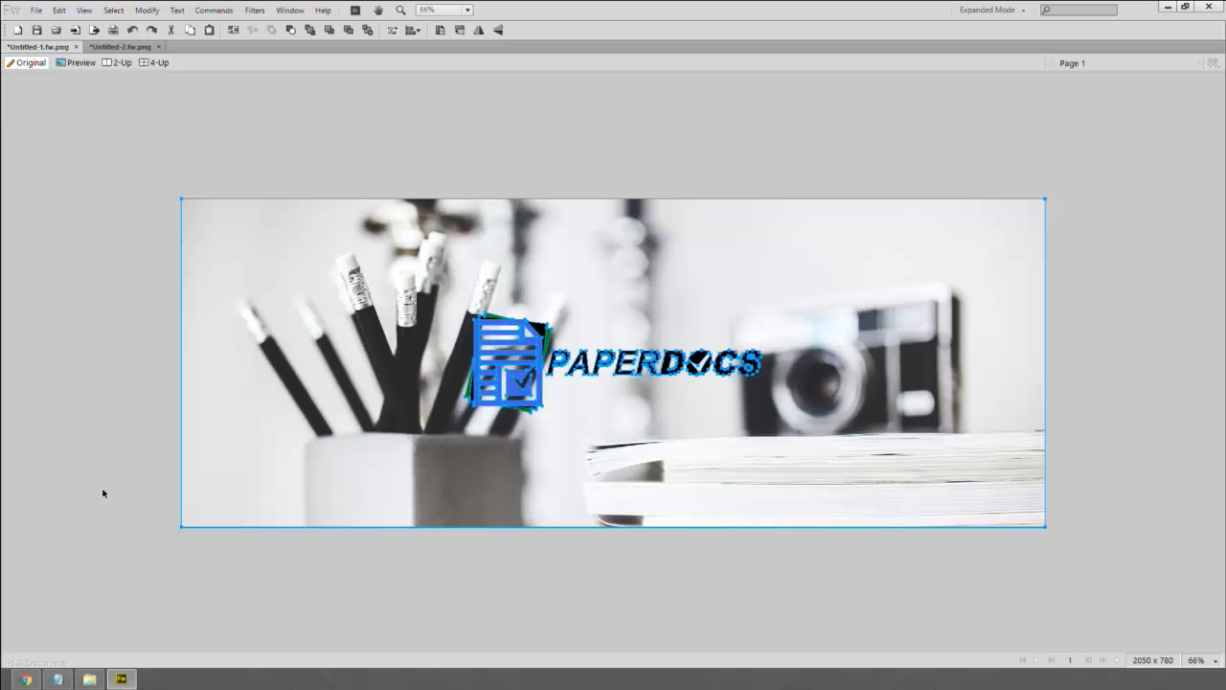
{"action": "key", "text": "ctrl+z"}
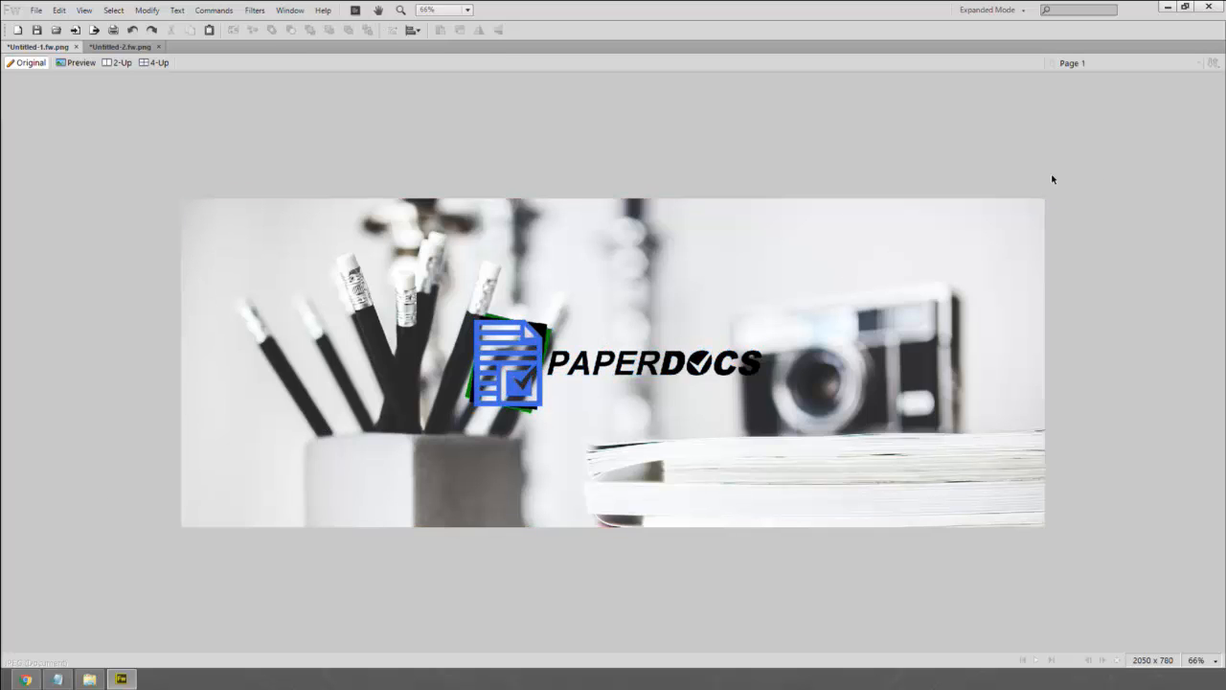
- Select all, deselect, and bring up Save As for the banner
{"action": "key", "text": "ctrl+a"}
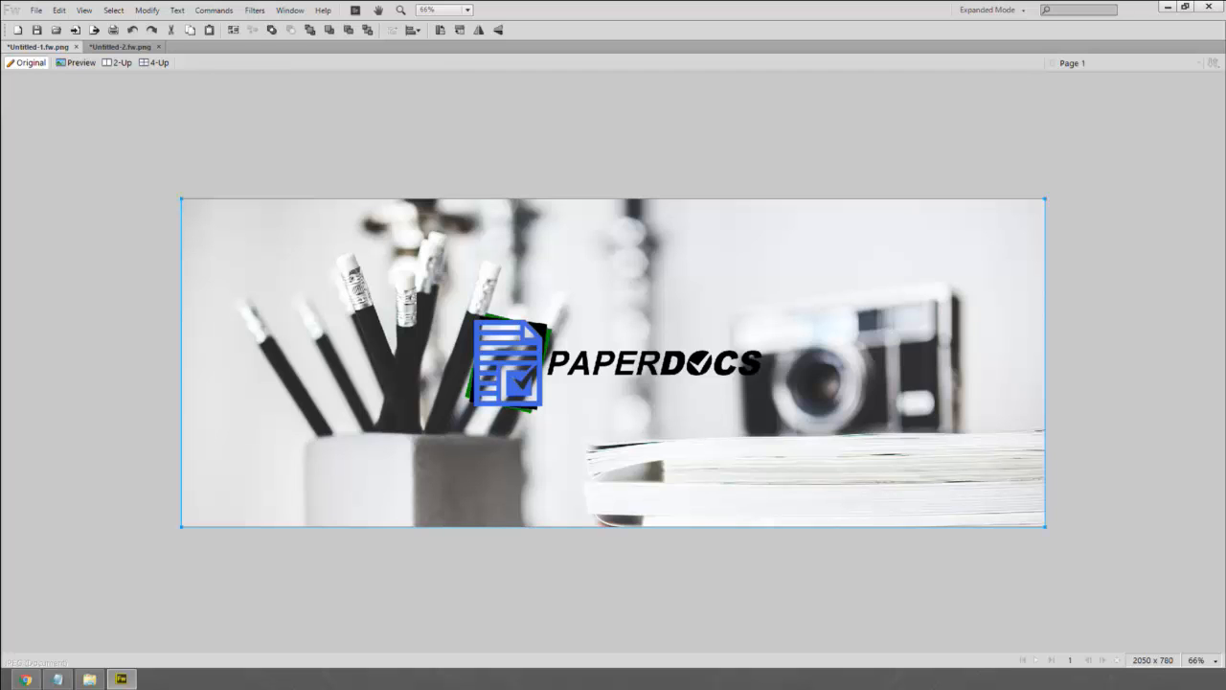
{"action": "key", "text": "ctrl+d"}
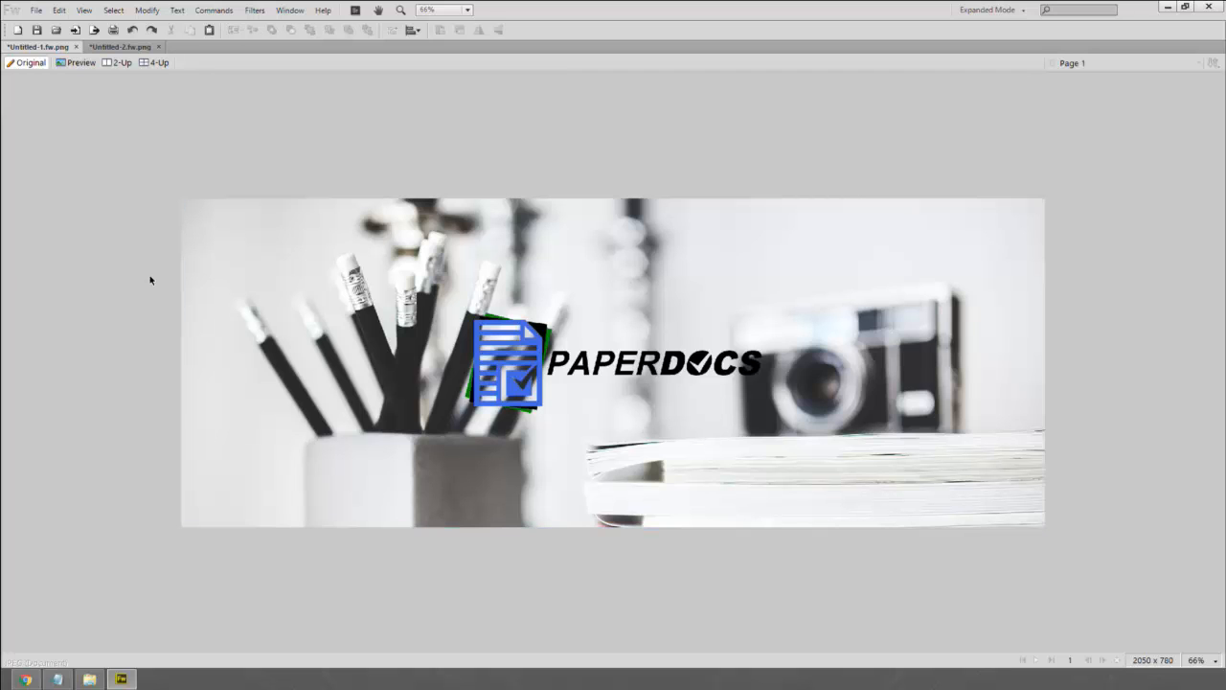
{"action": "key", "text": "ctrl+s"}
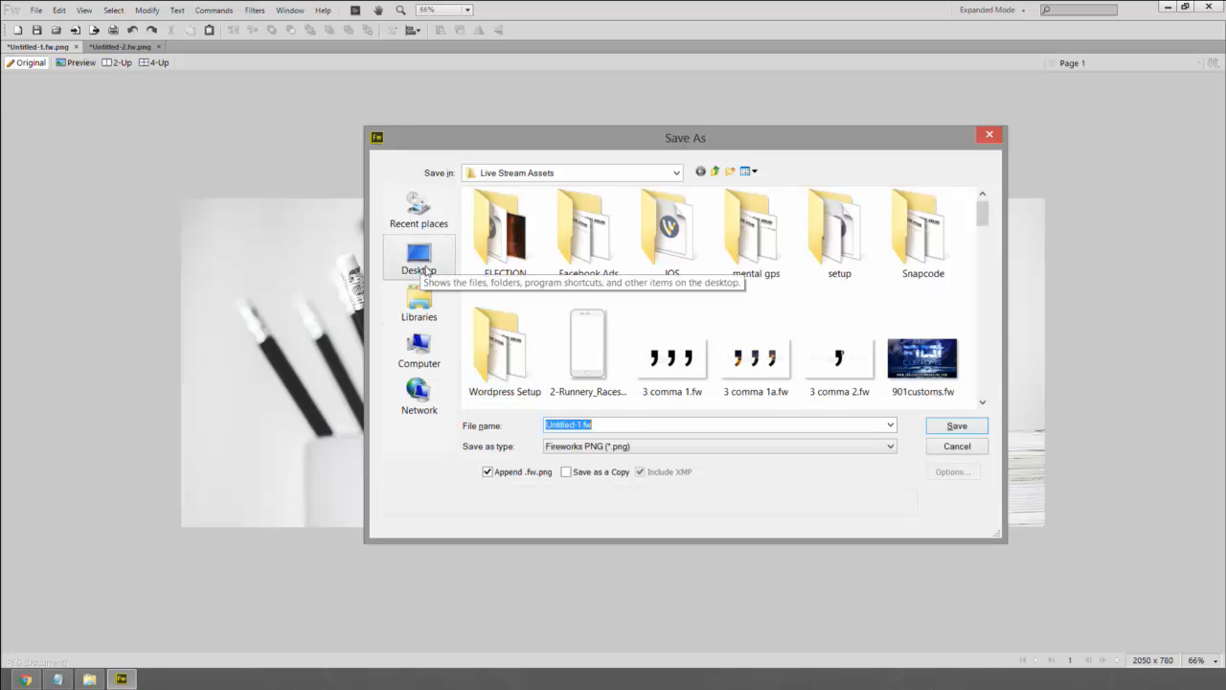
- Browse from the drives into My WordPress Website - Copy > Assets > Backgrounds
{"action": "left_click", "coordinate": [419, 350]}
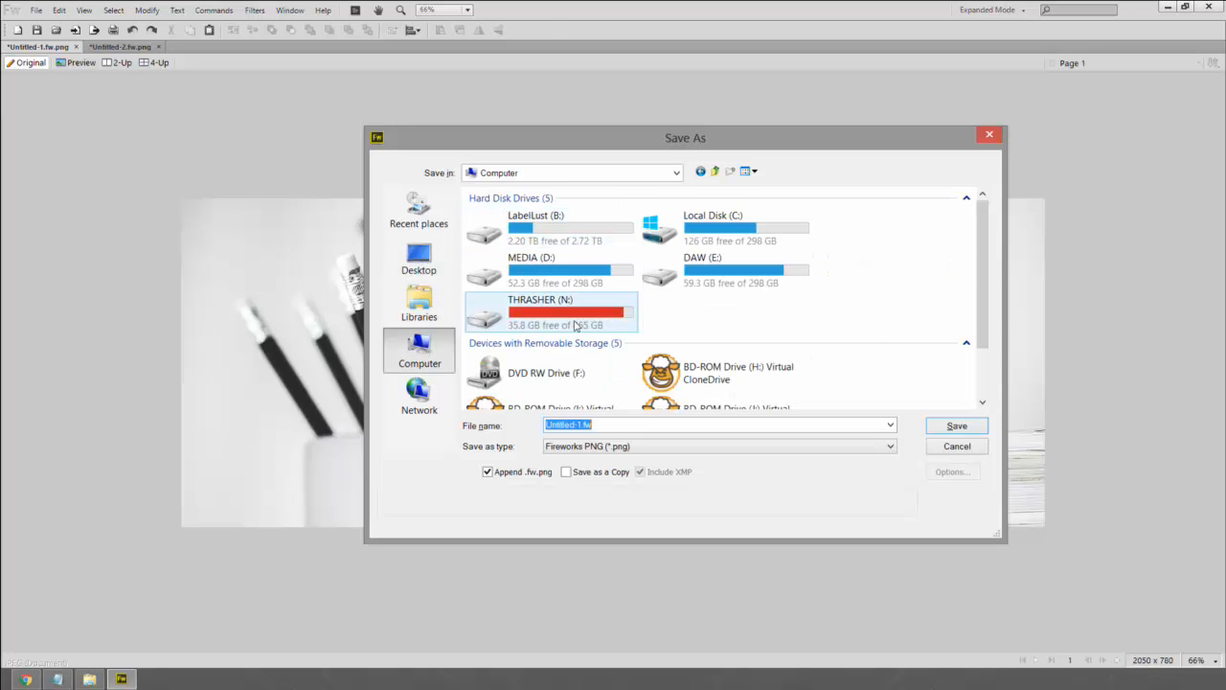
{"action": "double_click", "coordinate": [576, 326]}
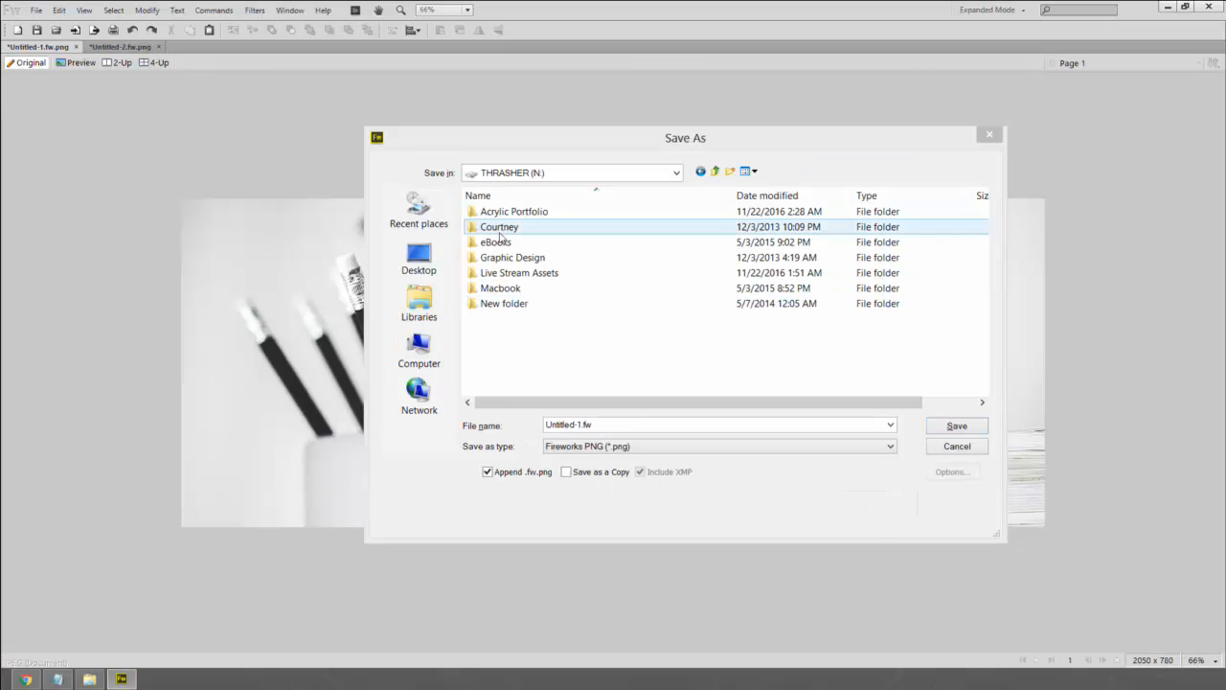
{"action": "left_click", "coordinate": [397, 273]}
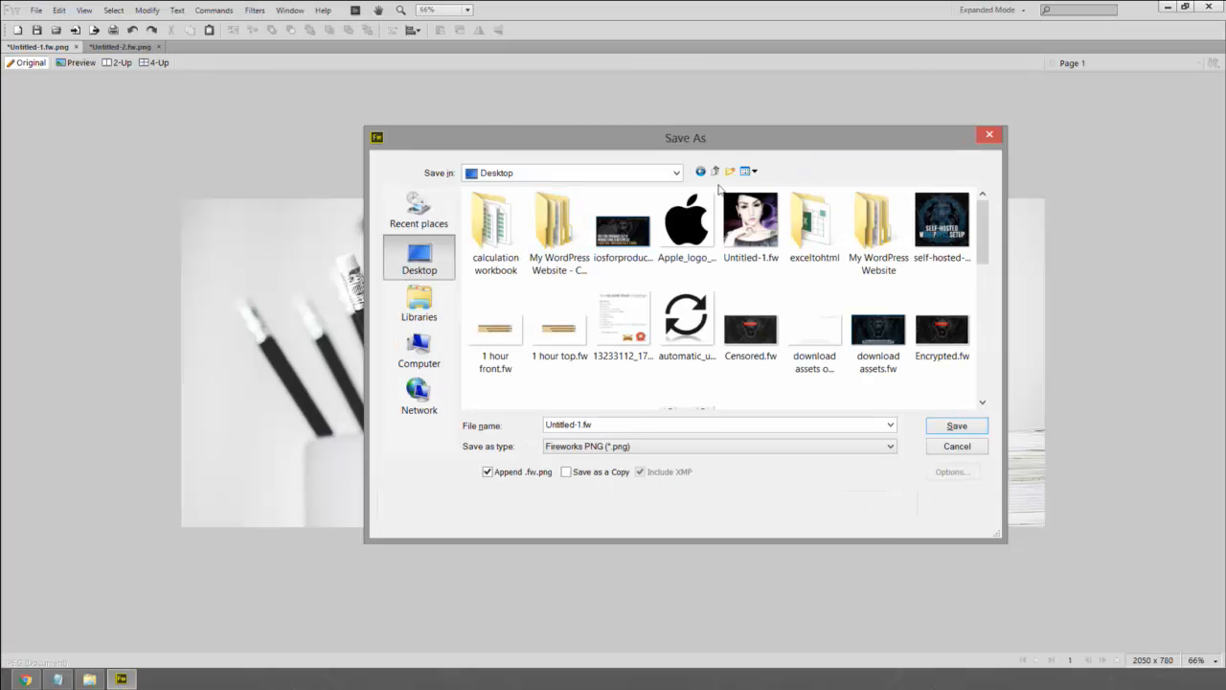
{"action": "scroll", "coordinate": [832, 218], "scroll_direction": "down", "scroll_amount": 3}
{"action": "scroll", "coordinate": [831, 218], "scroll_direction": "up", "scroll_amount": 2}
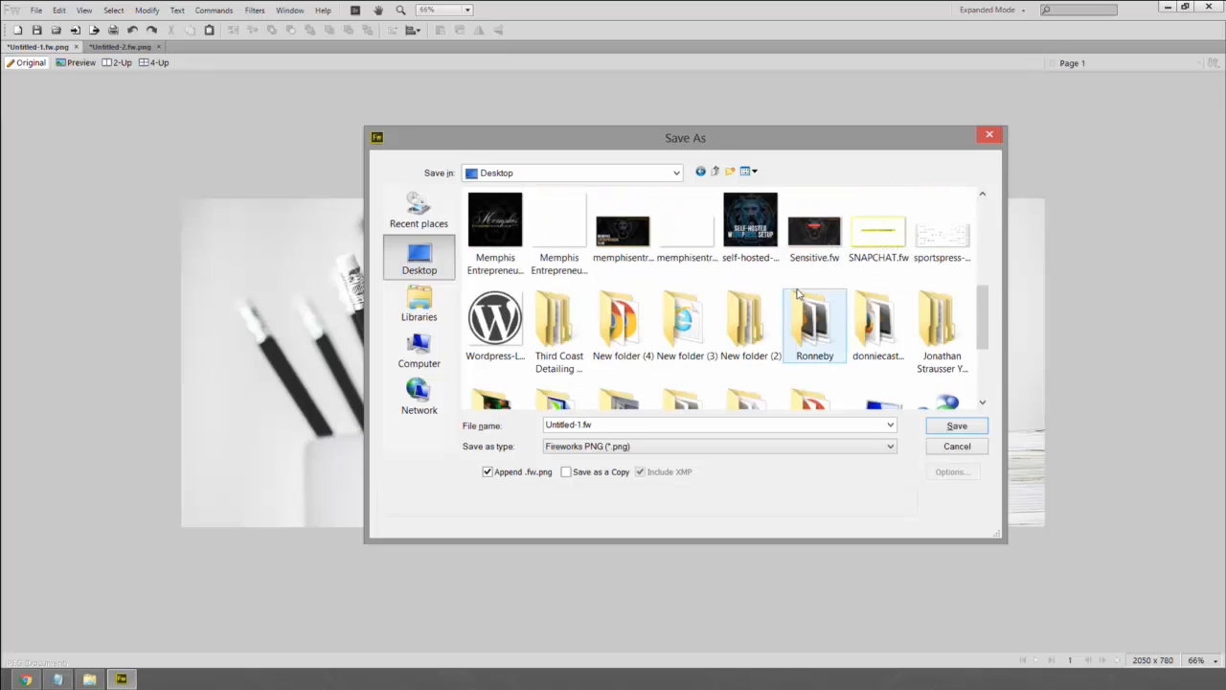
{"action": "scroll", "coordinate": [795, 294], "scroll_direction": "down", "scroll_amount": 2}
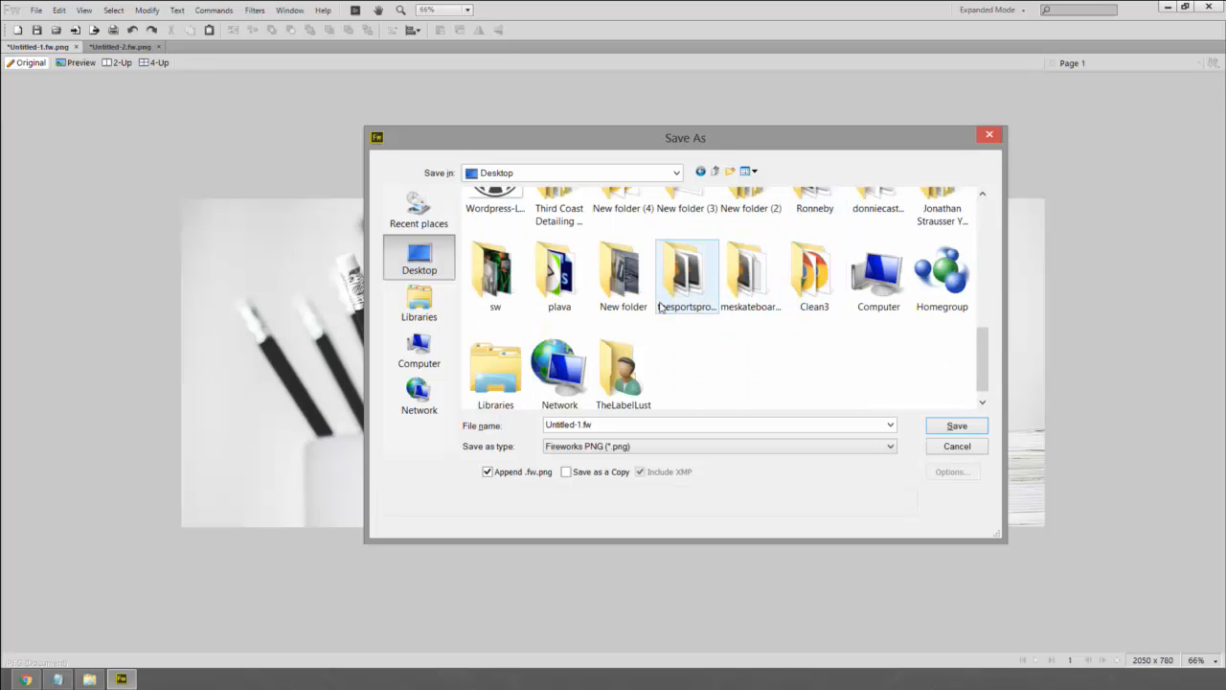
{"action": "scroll", "coordinate": [659, 308], "scroll_direction": "up", "scroll_amount": 2}
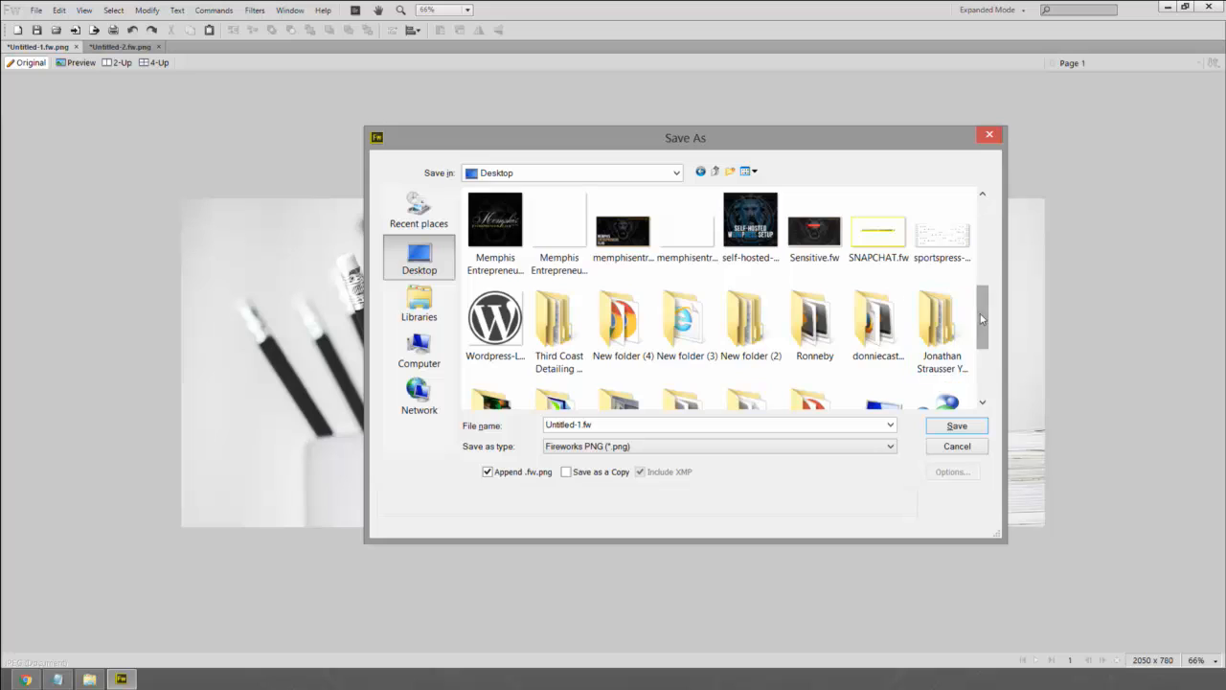
{"action": "left_click_drag", "start_coordinate": [979, 313], "coordinate": [990, 222]}
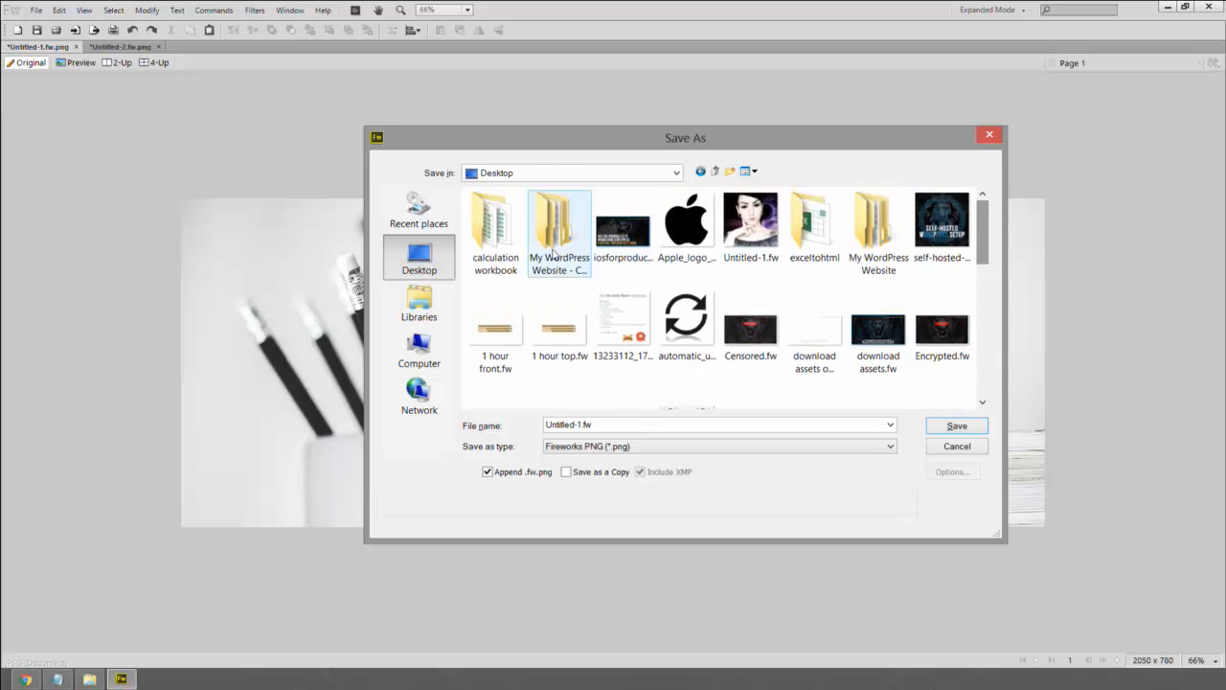
{"action": "double_click", "coordinate": [535, 233]}
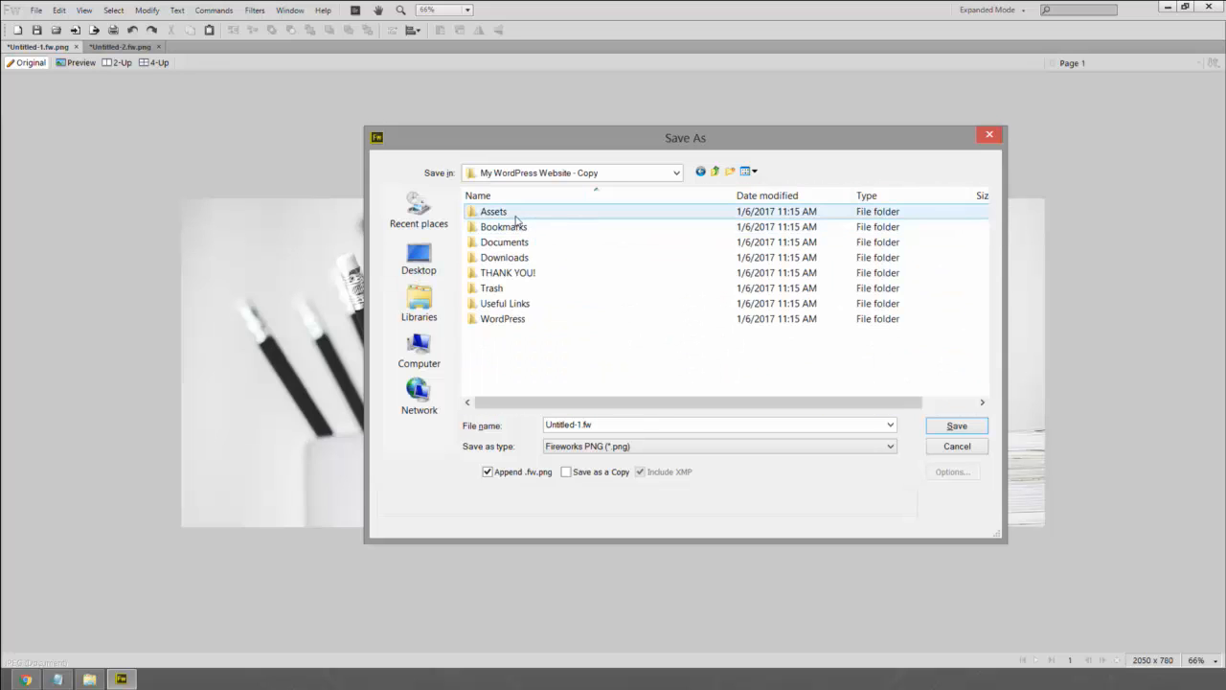
{"action": "double_click", "coordinate": [514, 212]}
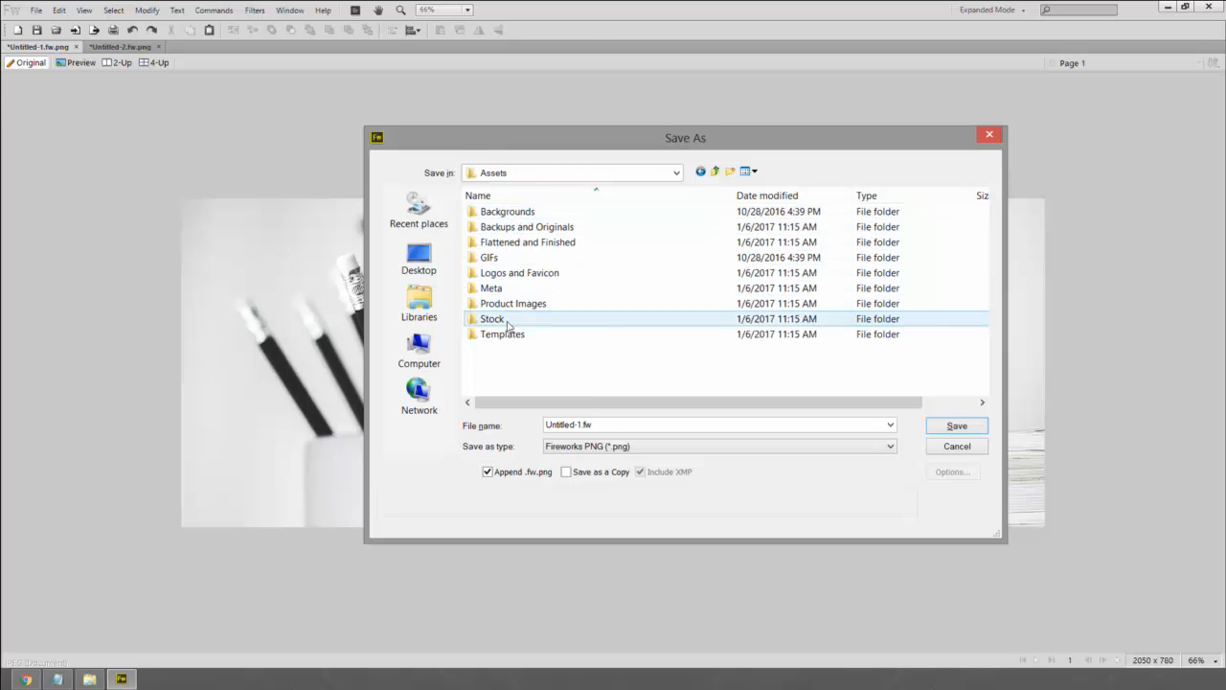
{"action": "double_click", "coordinate": [510, 212]}
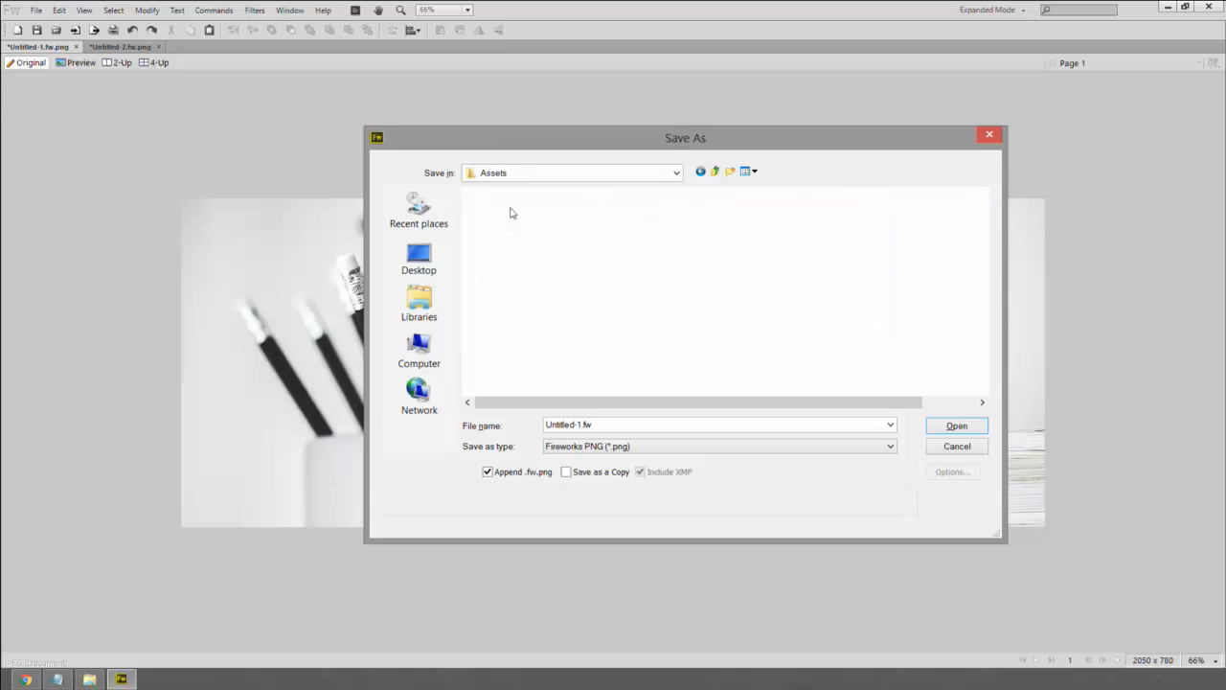
- Set the format to Flattened PNG and name the file Facebook Banner
{"action": "left_click", "coordinate": [612, 445]}
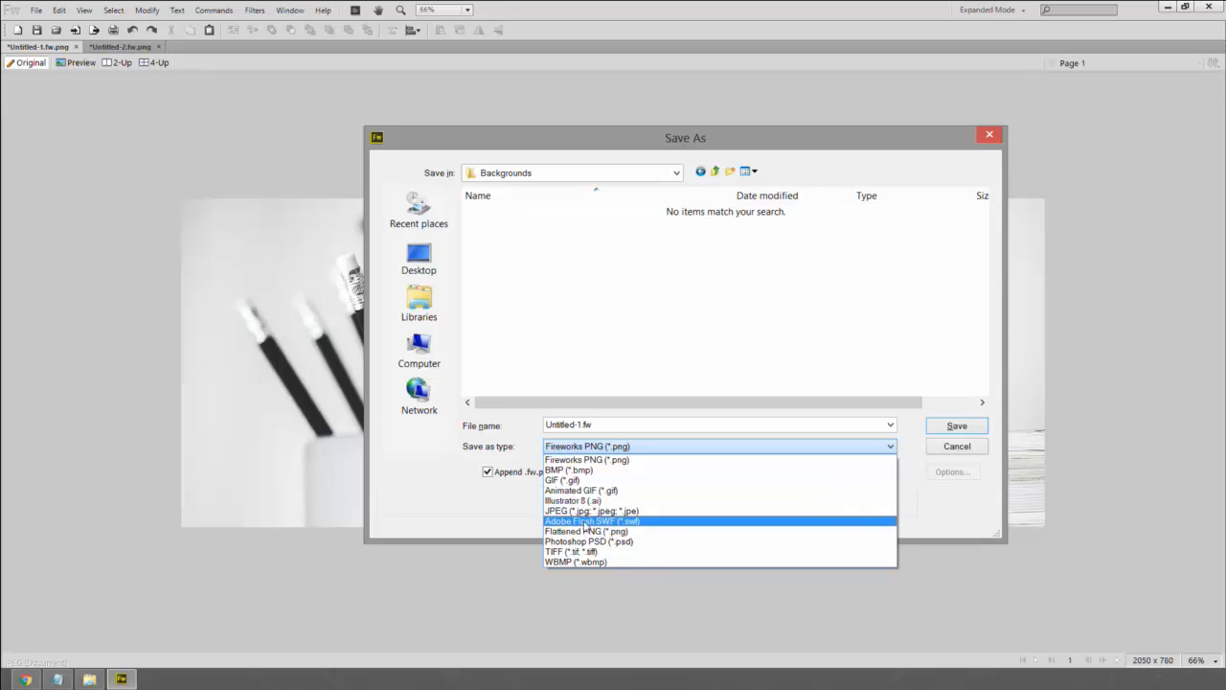
{"action": "left_click", "coordinate": [584, 531]}
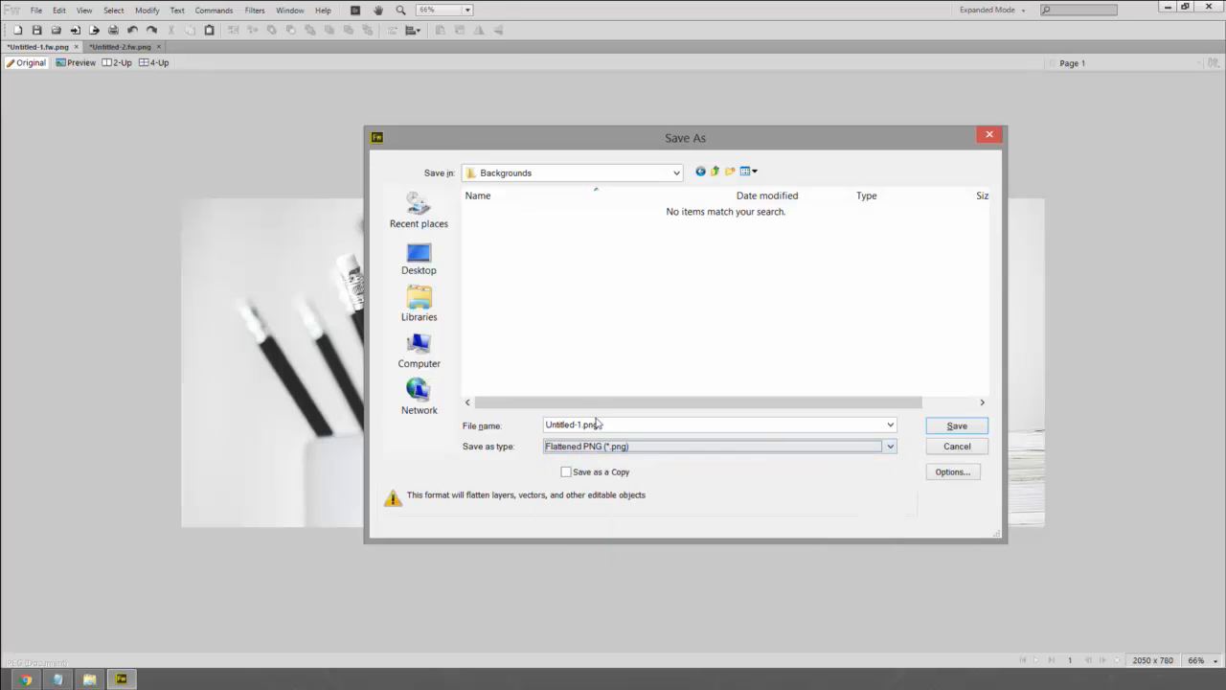
{"action": "key", "text": "shift+Tab"}
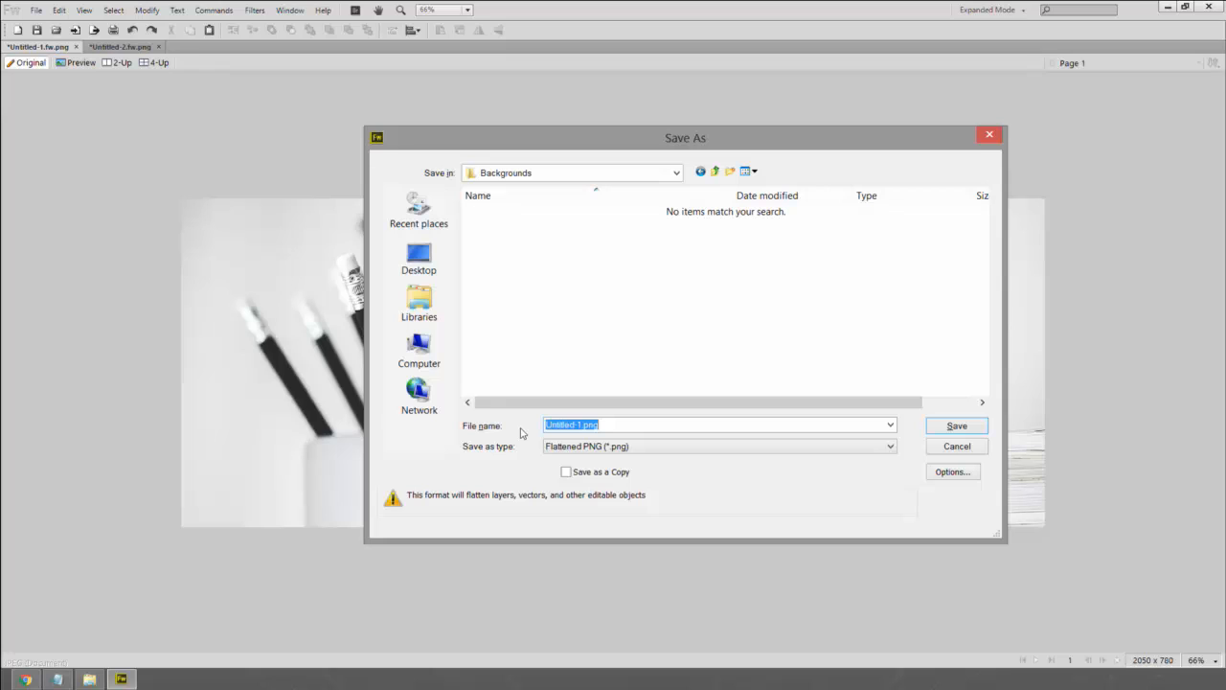
{"action": "type", "text": "Facebook Banner"}
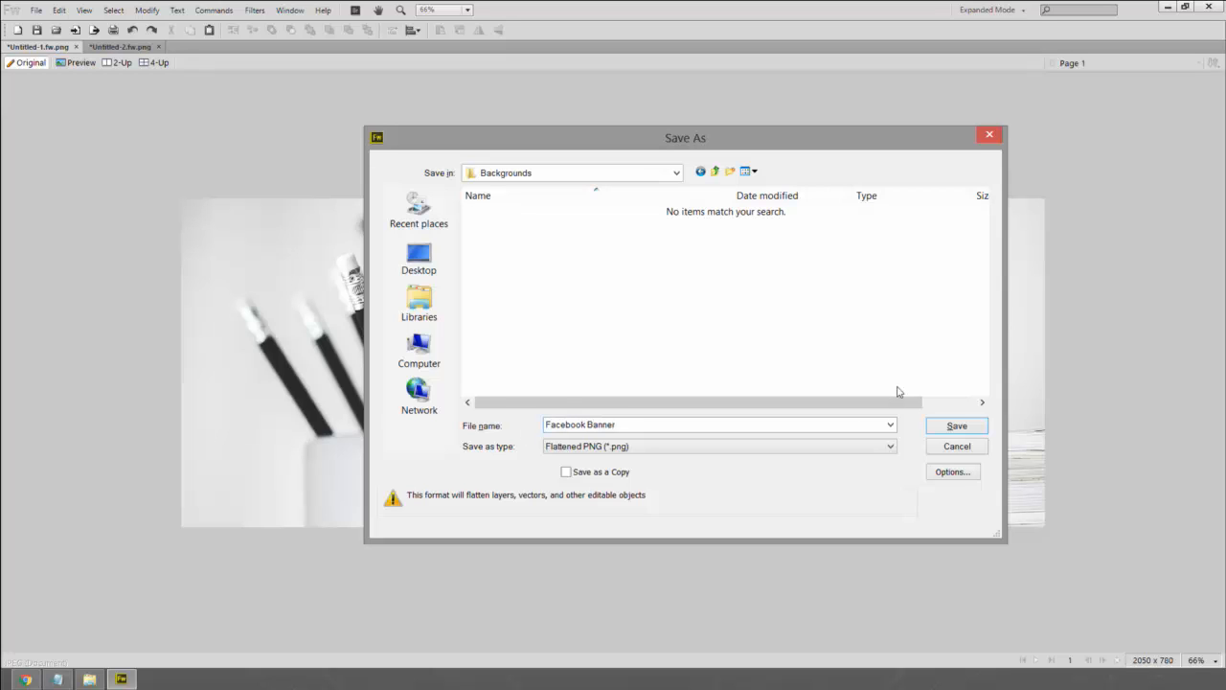
- Move to Assets > Flattened and Finished > Banners and save the file there
{"action": "left_click", "coordinate": [715, 170]}
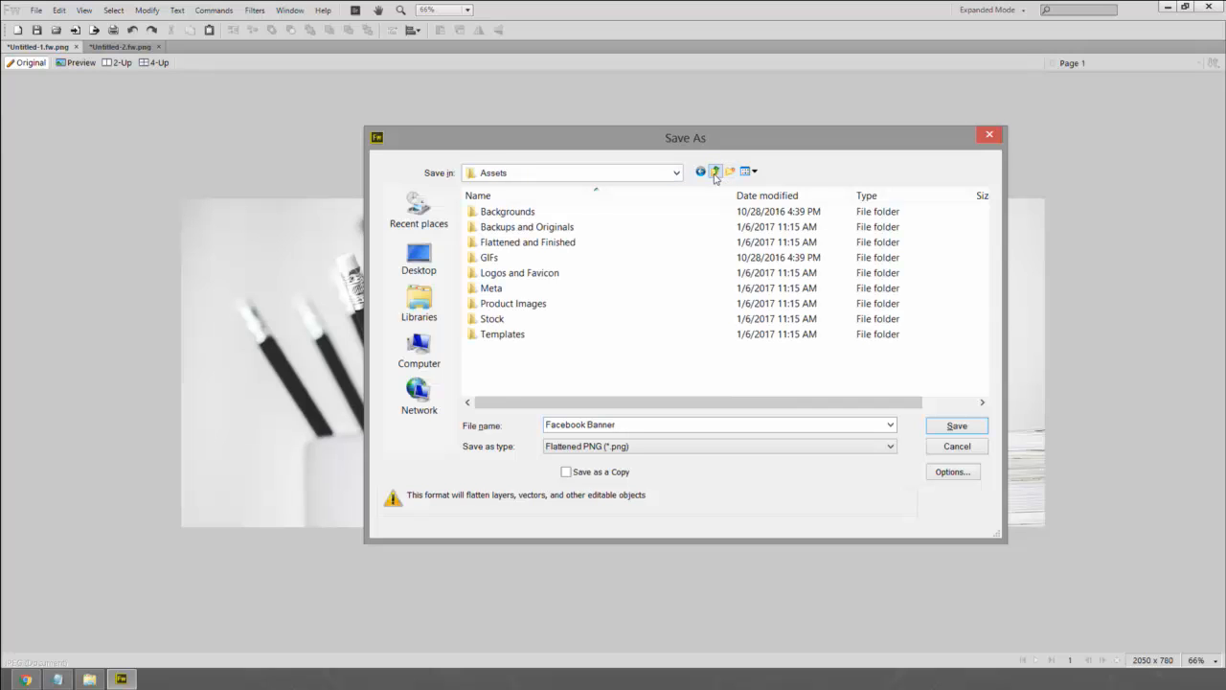
{"action": "double_click", "coordinate": [525, 241]}
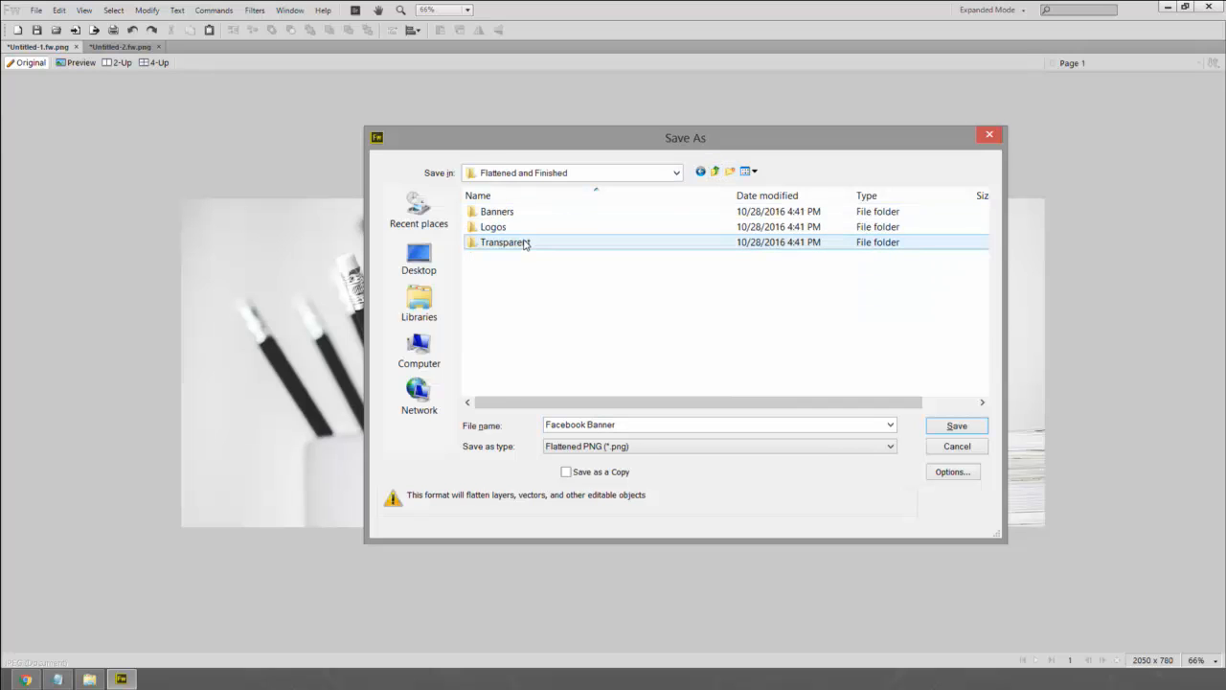
{"action": "left_click", "coordinate": [714, 171]}
{"action": "left_click", "coordinate": [714, 170]}
{"action": "left_click", "coordinate": [715, 170]}
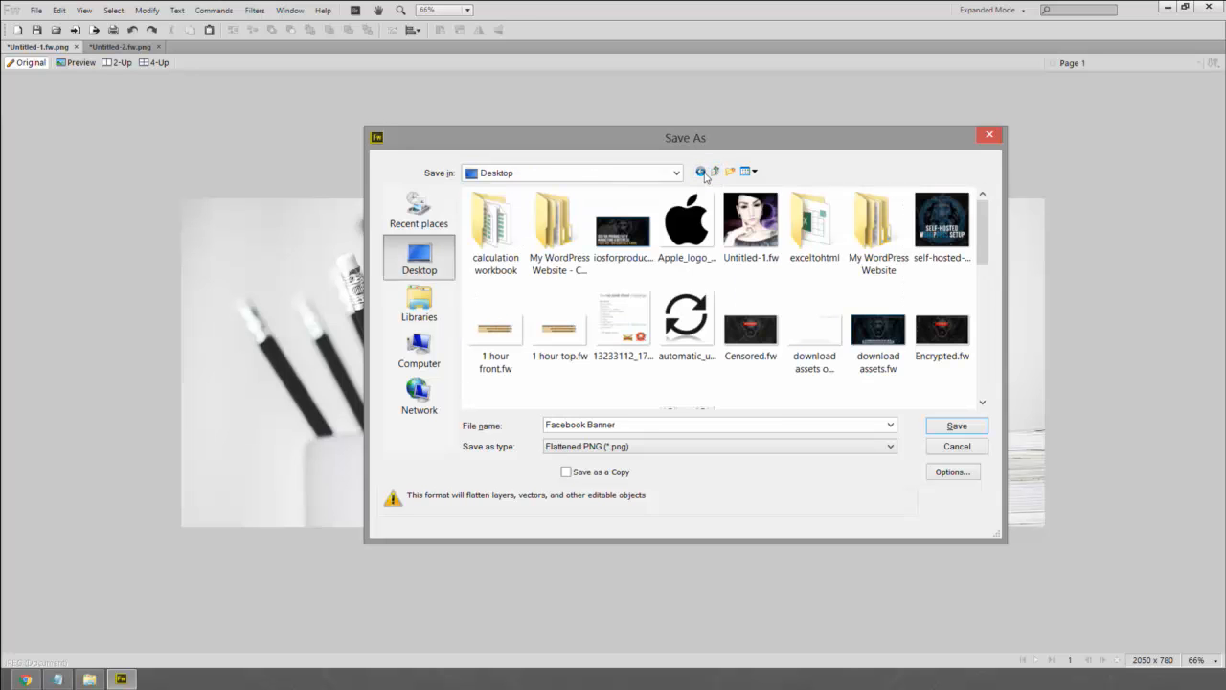
{"action": "left_click", "coordinate": [700, 172]}
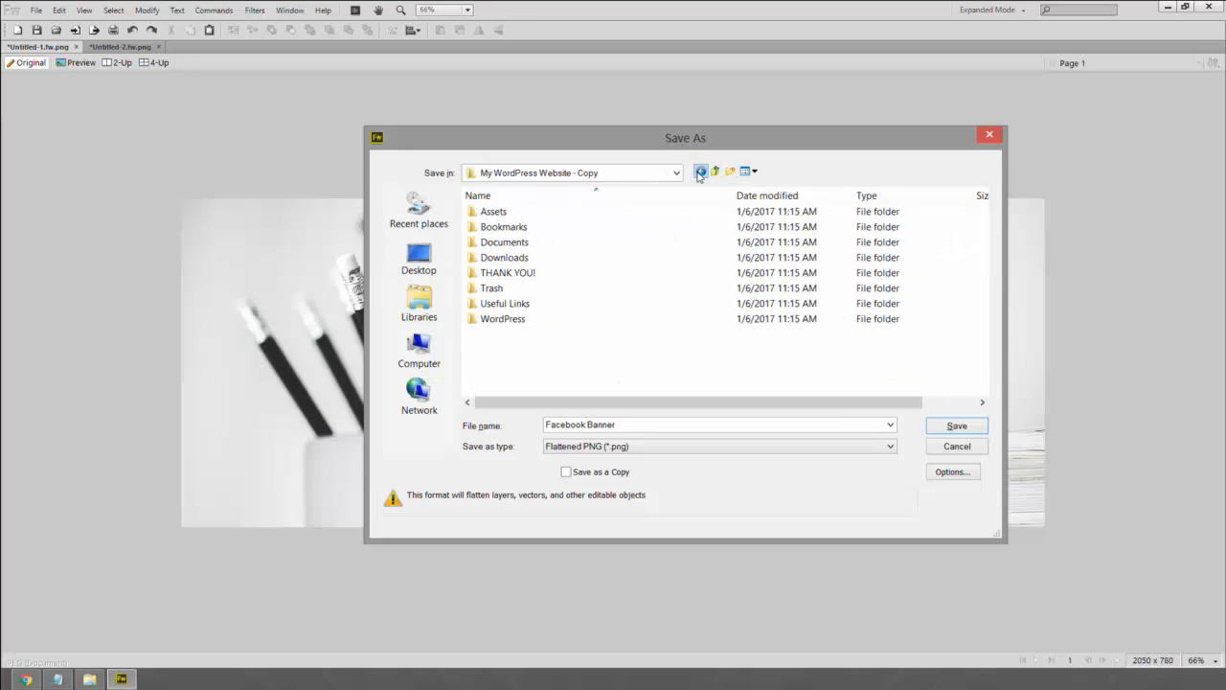
{"action": "double_click", "coordinate": [496, 213]}
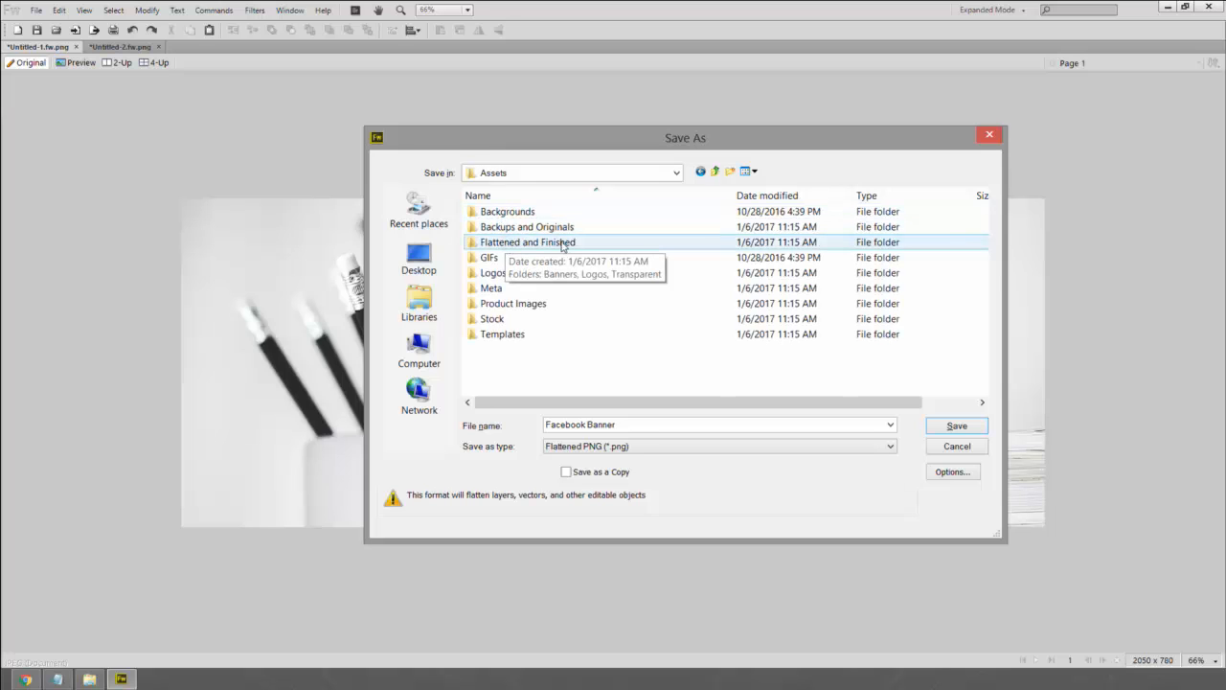
{"action": "double_click", "coordinate": [527, 246]}
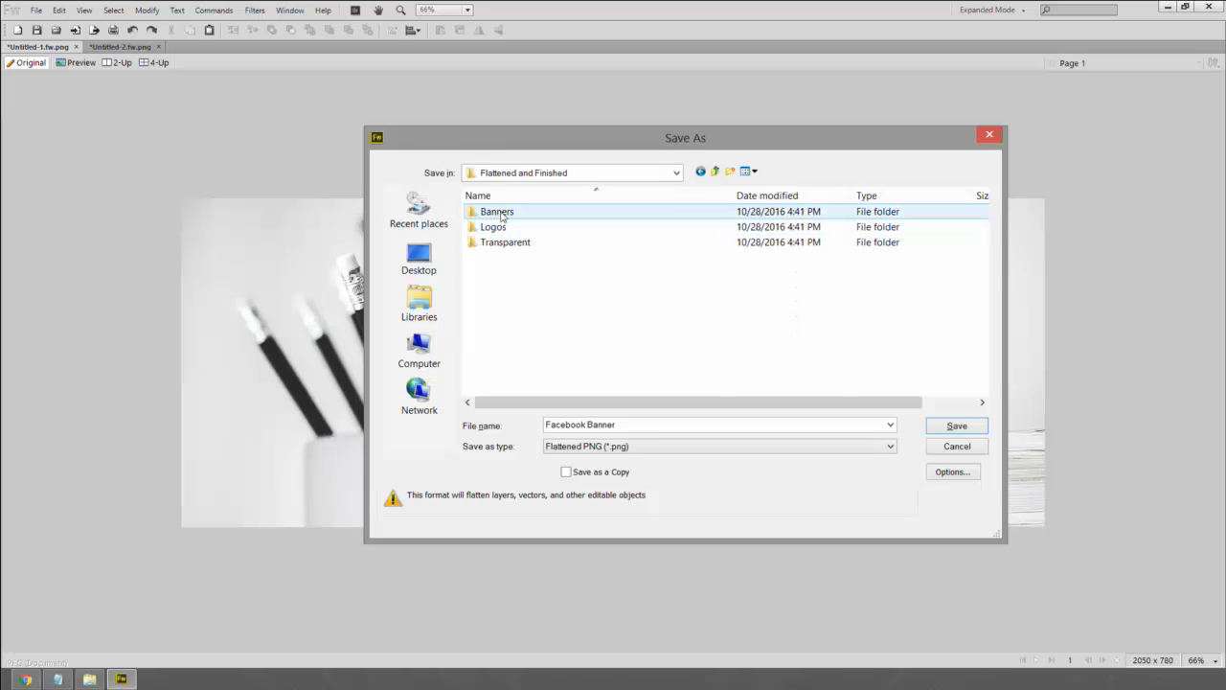
{"action": "double_click", "coordinate": [497, 213]}
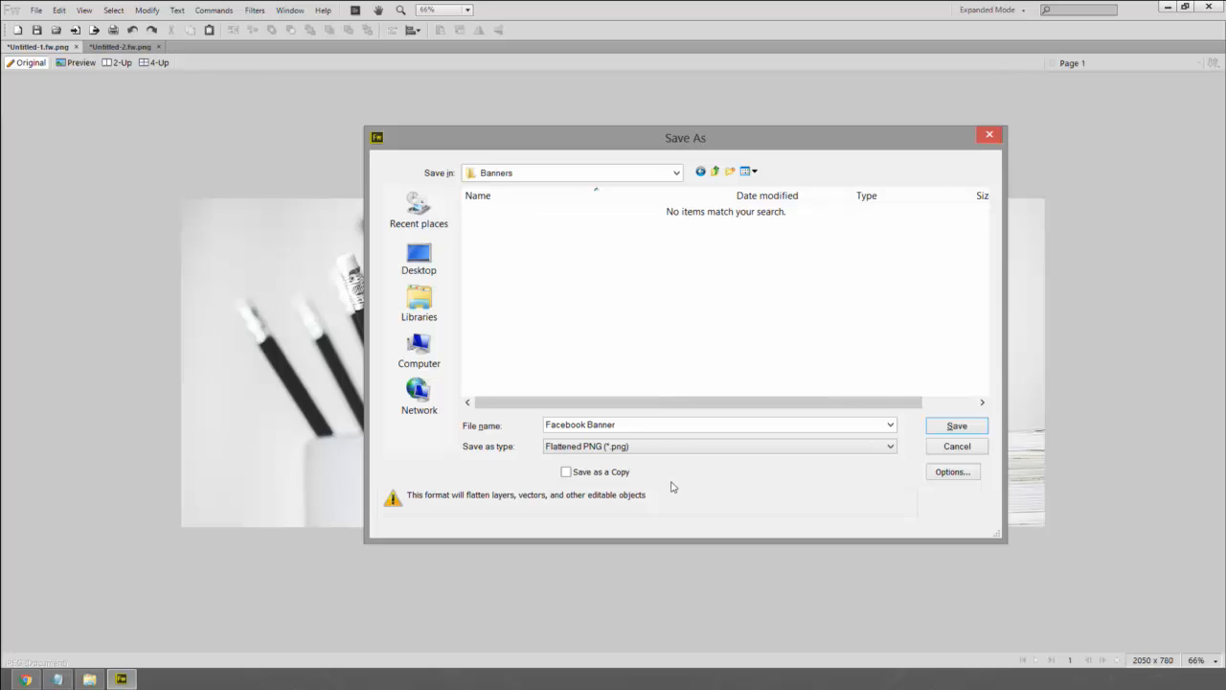
{"action": "left_click_drag", "start_coordinate": [638, 422], "coordinate": [544, 425]}
{"action": "left_click", "coordinate": [758, 424]}
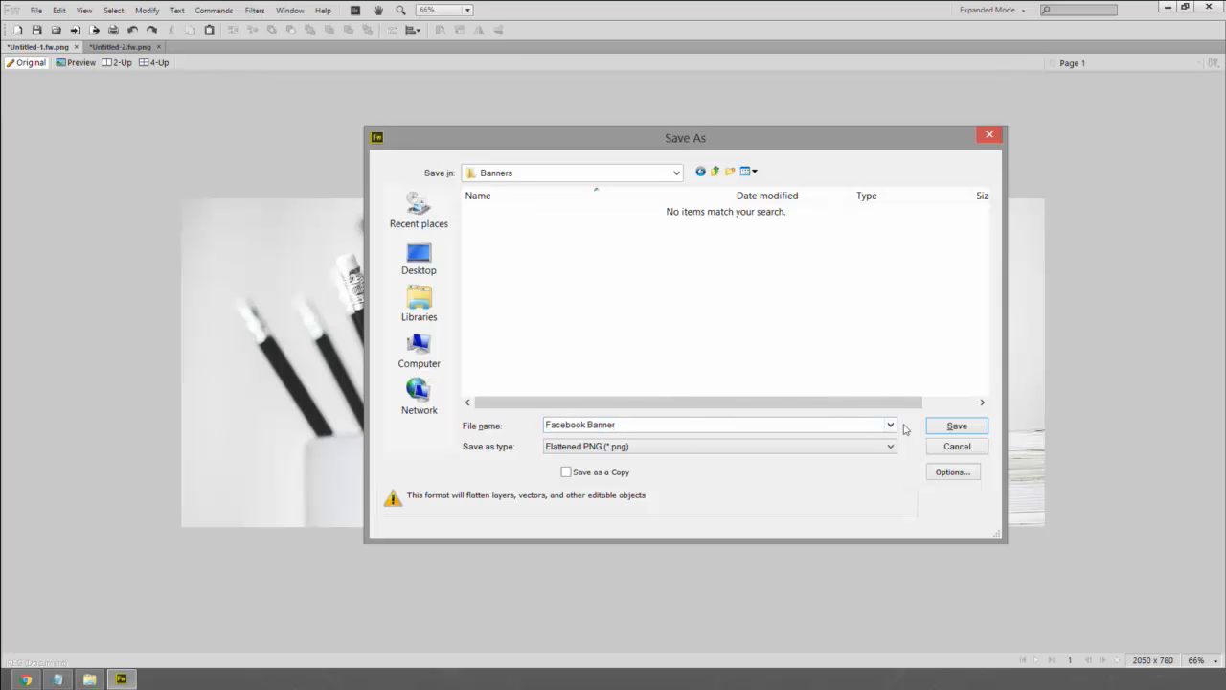
{"action": "left_click", "coordinate": [957, 425]}
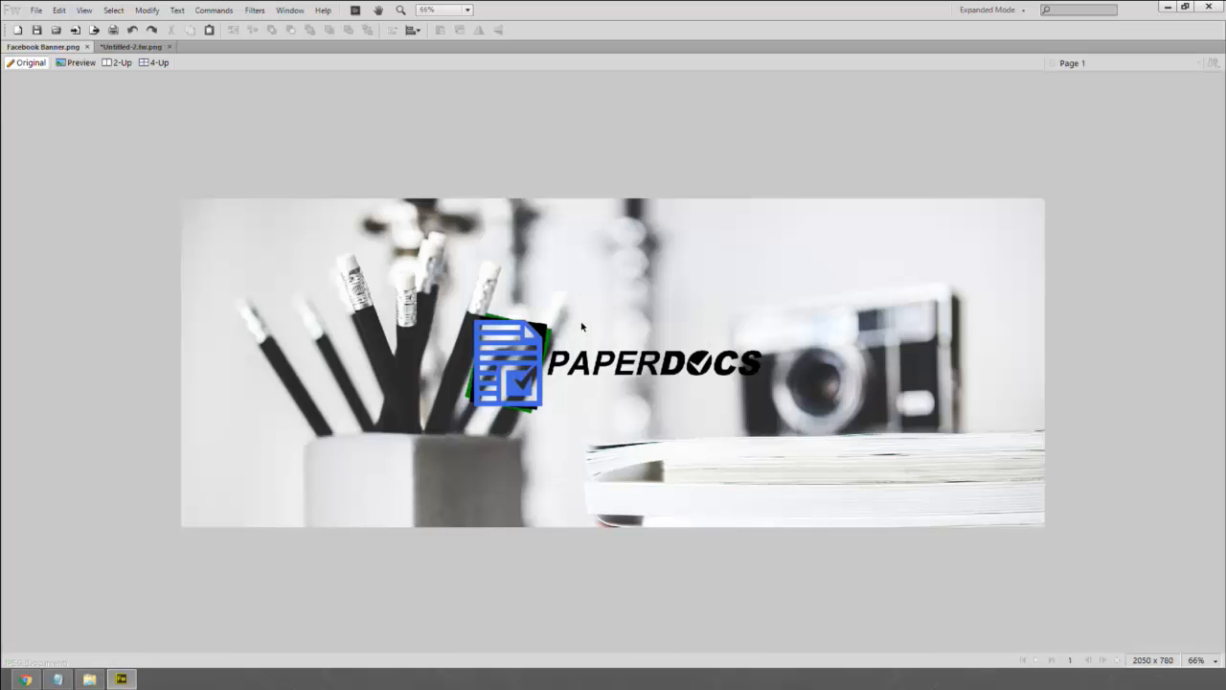
- Start a new Save As and go to Assets > Backups and Originals > Banners > Original
{"action": "key", "text": "ctrl+shift+s"}
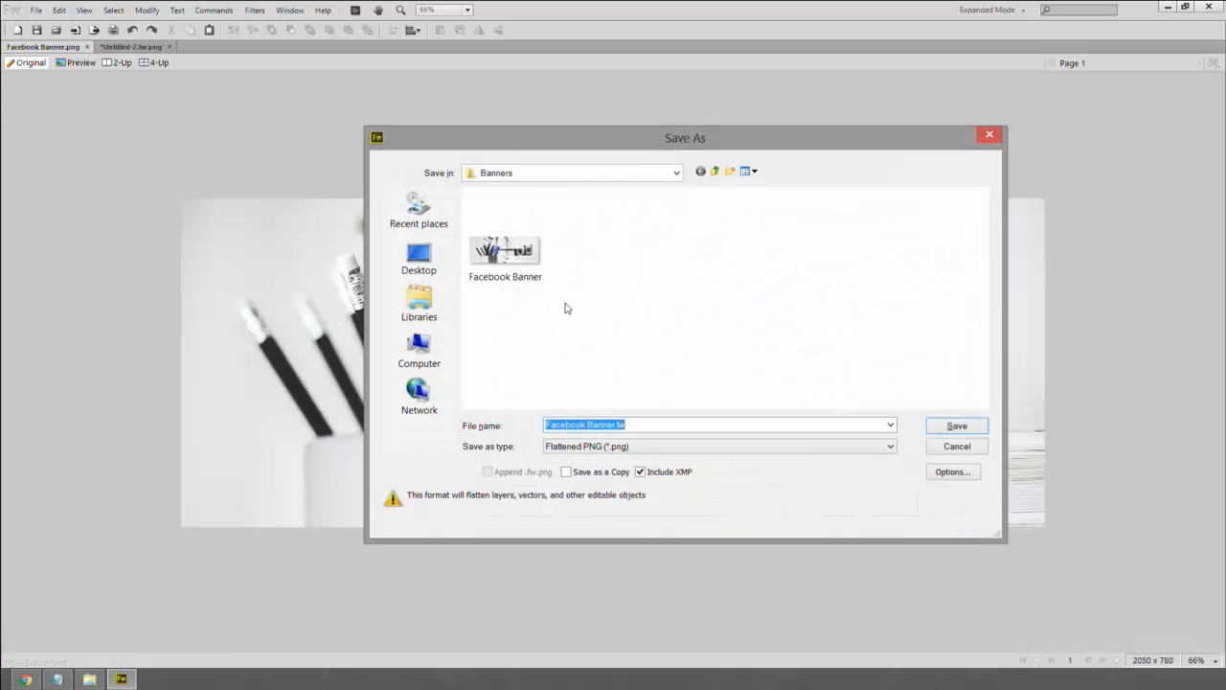
{"action": "left_click", "coordinate": [713, 172]}
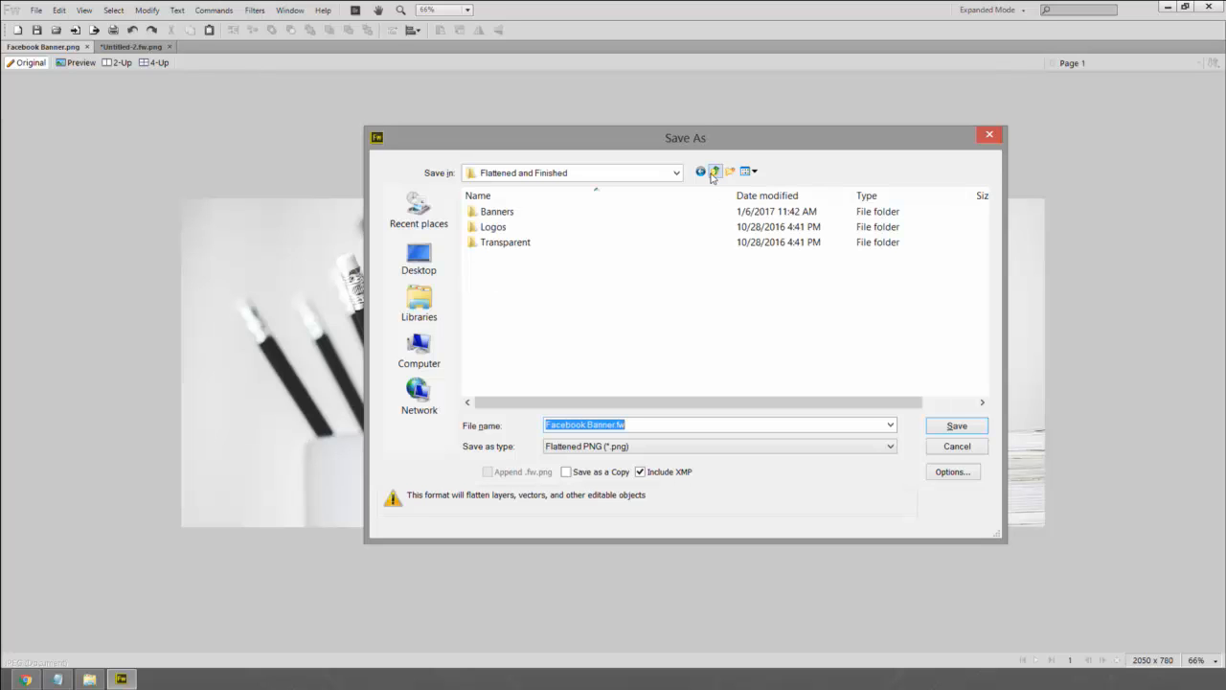
{"action": "left_click", "coordinate": [714, 172]}
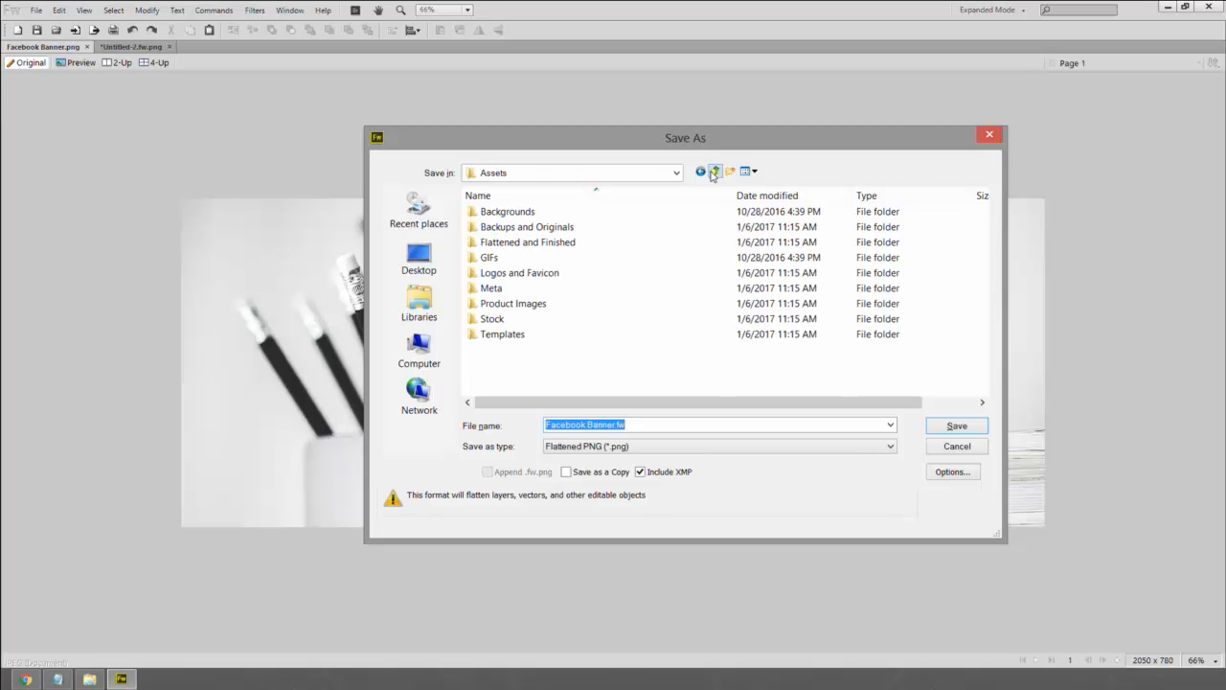
{"action": "double_click", "coordinate": [531, 230]}
{"action": "double_click", "coordinate": [507, 213]}
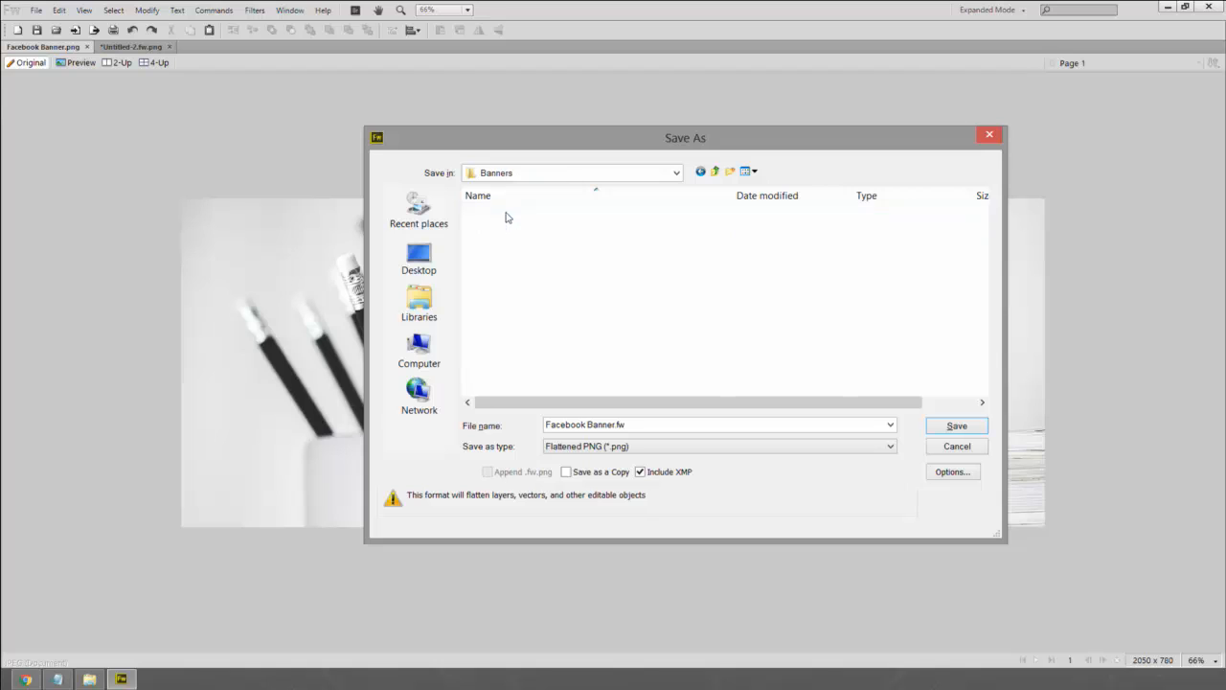
{"action": "double_click", "coordinate": [495, 227]}
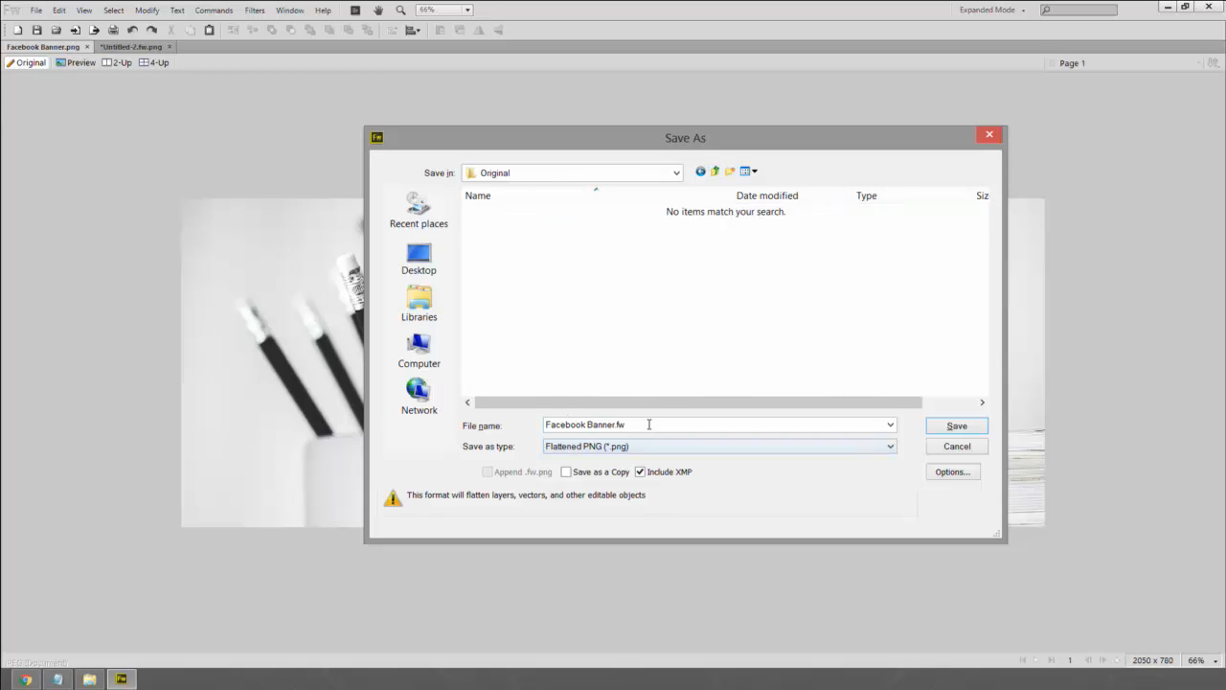
- Choose the editable Fireworks PNG format and save as Facebook Banner.fw.png
{"action": "left_click", "coordinate": [560, 425]}
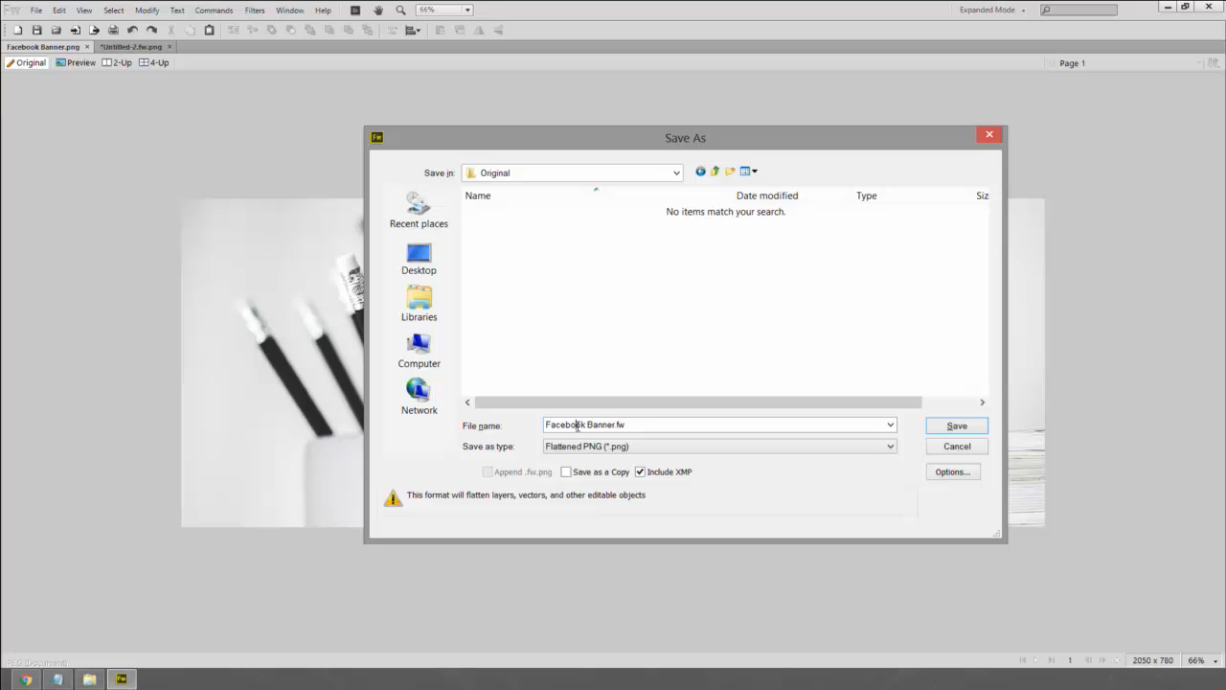
{"action": "left_click", "coordinate": [639, 446]}
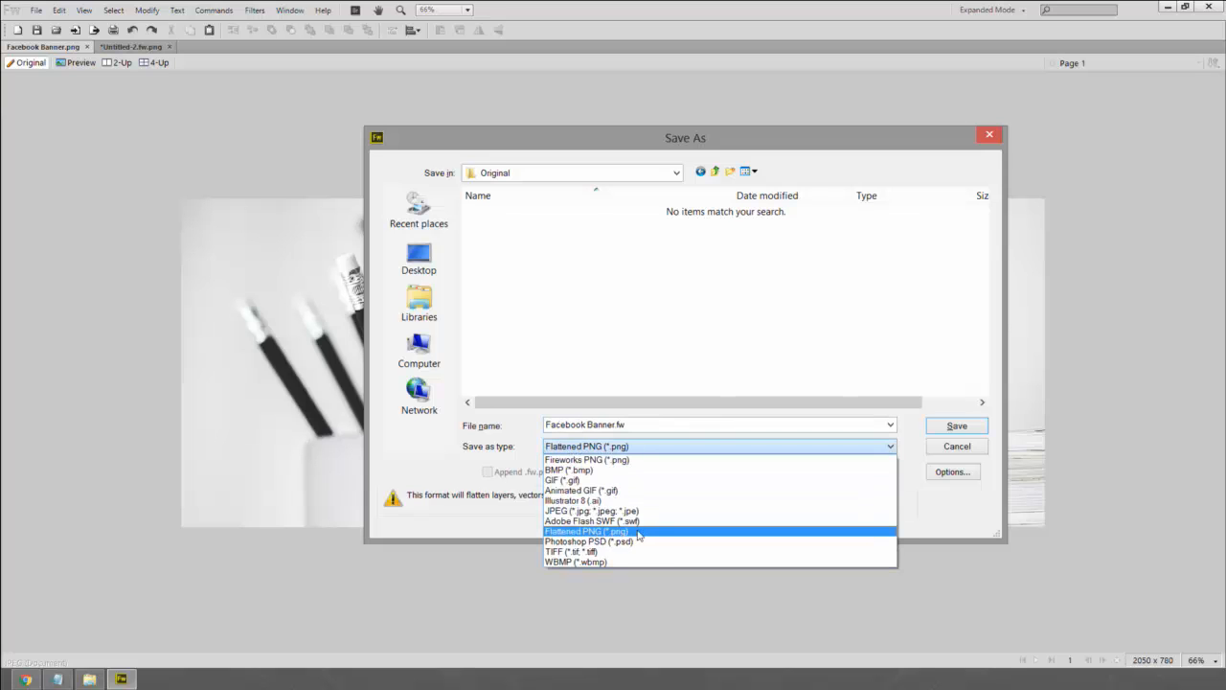
{"action": "left_click", "coordinate": [624, 460]}
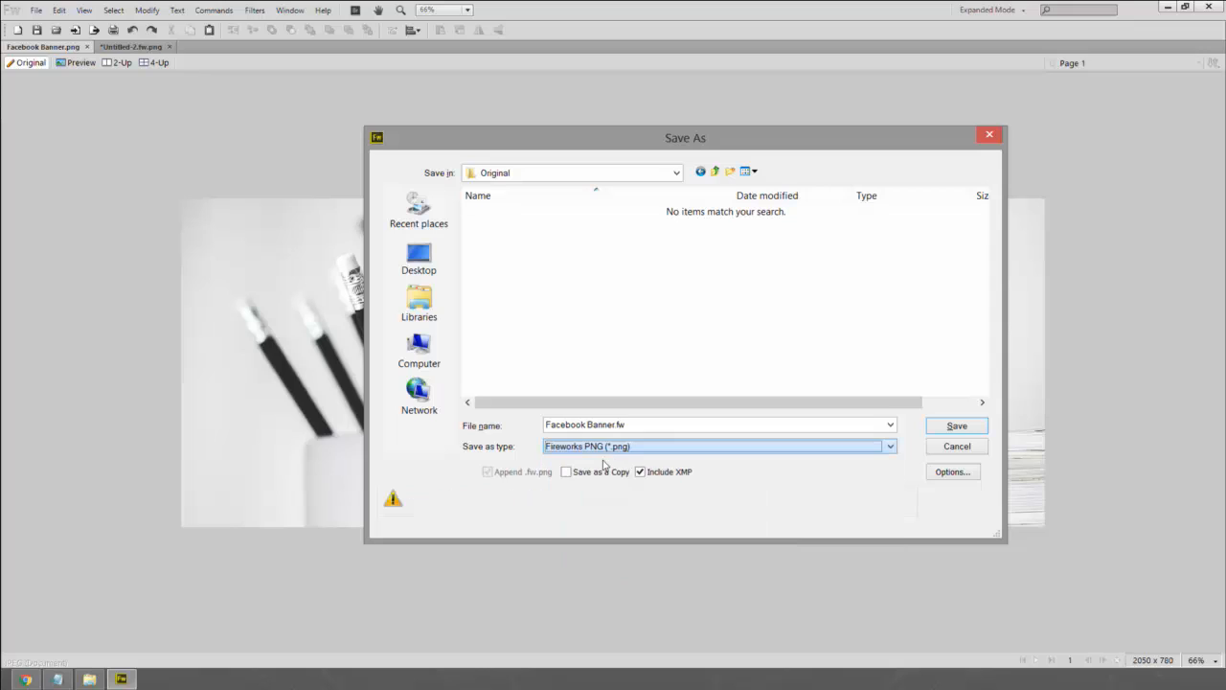
{"action": "left_click", "coordinate": [654, 425]}
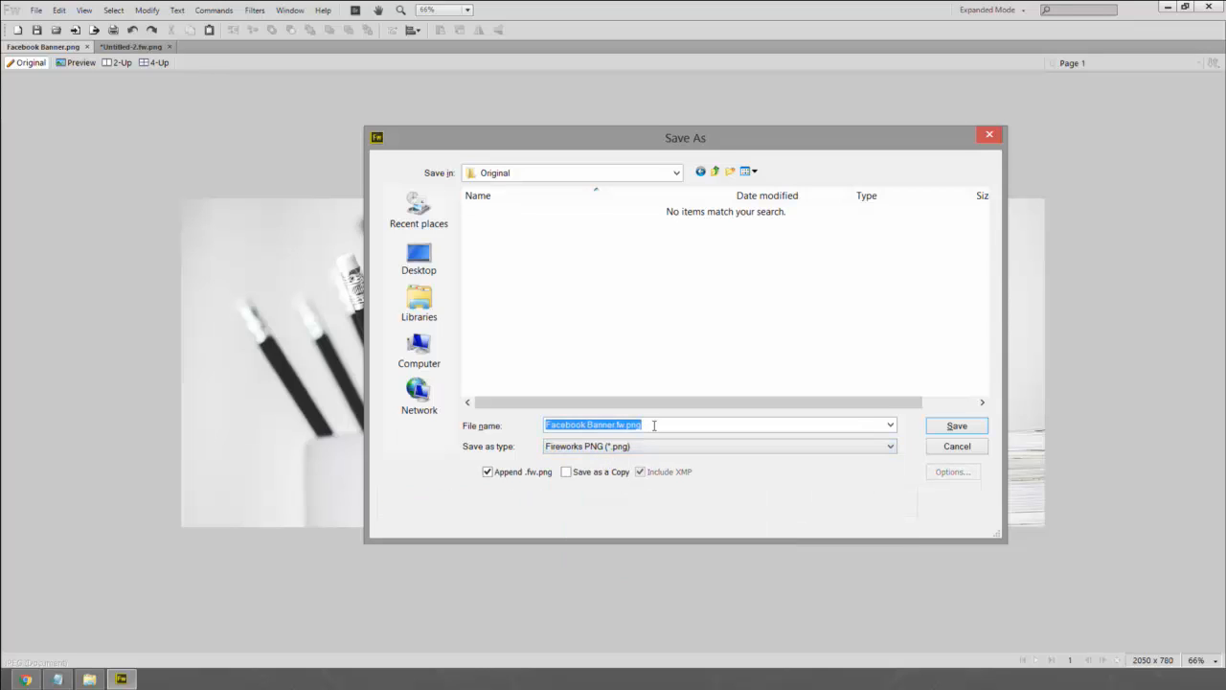
{"action": "left_click", "coordinate": [654, 424]}
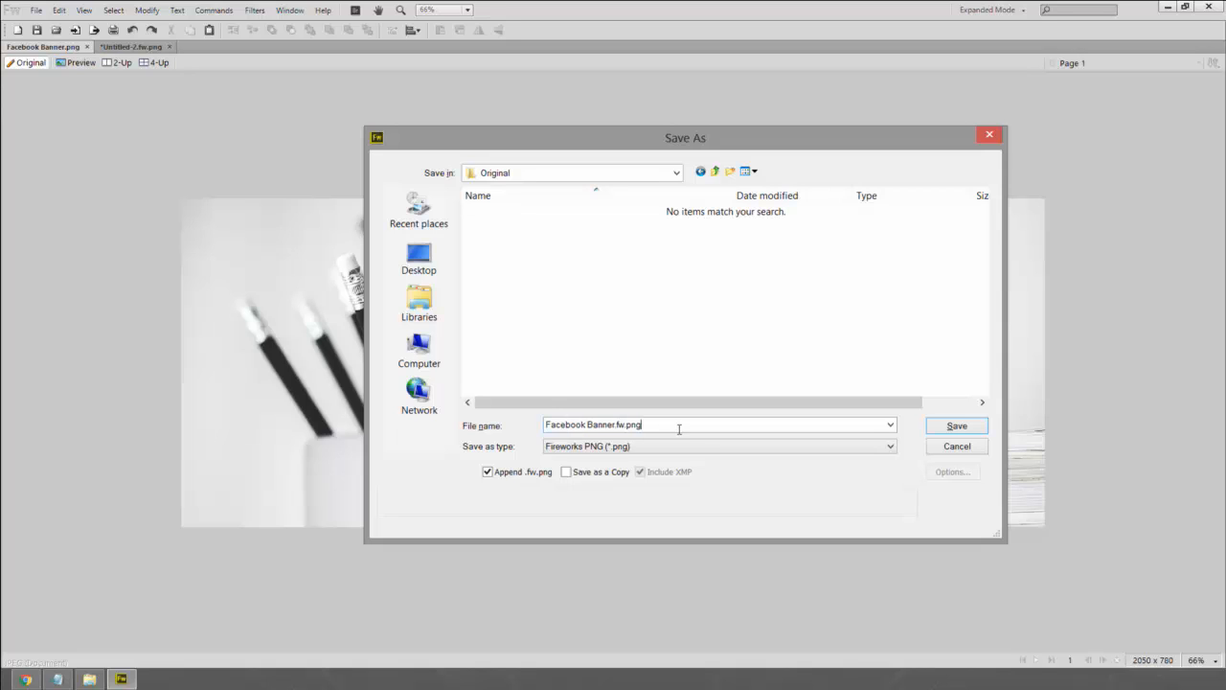
{"action": "left_click", "coordinate": [956, 425]}
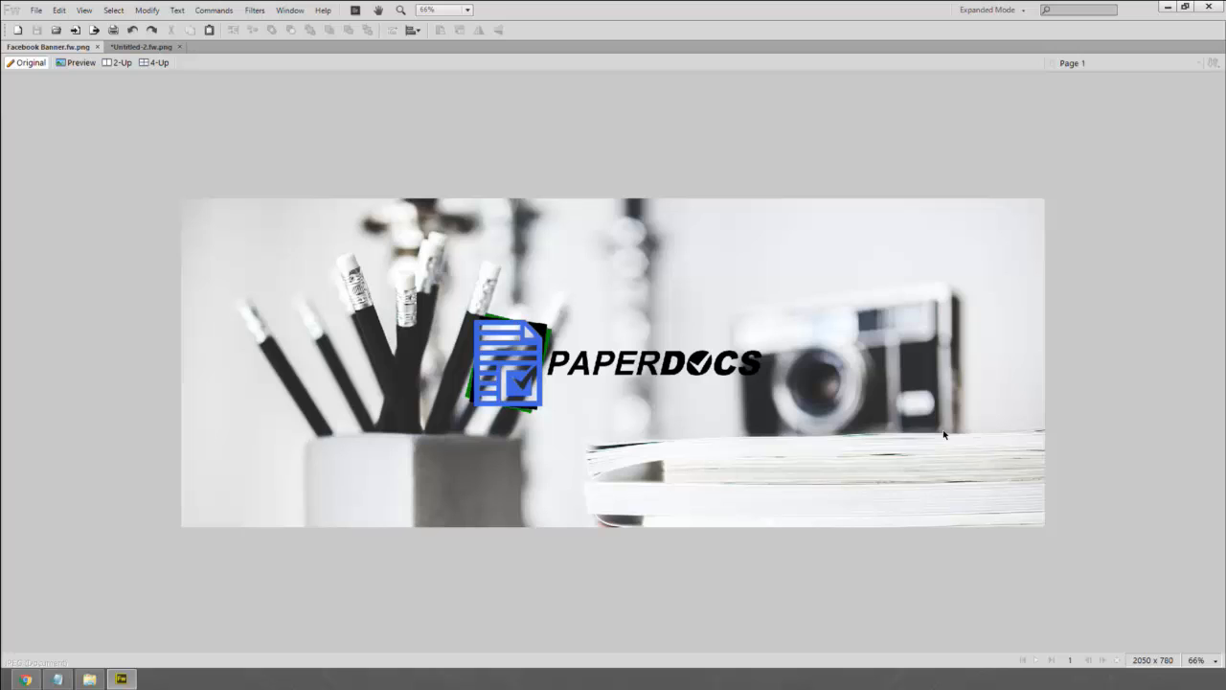
- Click through the logo's wordmark, icon and squares, then zoom in on the logo
{"action": "left_click", "coordinate": [747, 366]}
{"action": "left_click", "coordinate": [523, 339]}
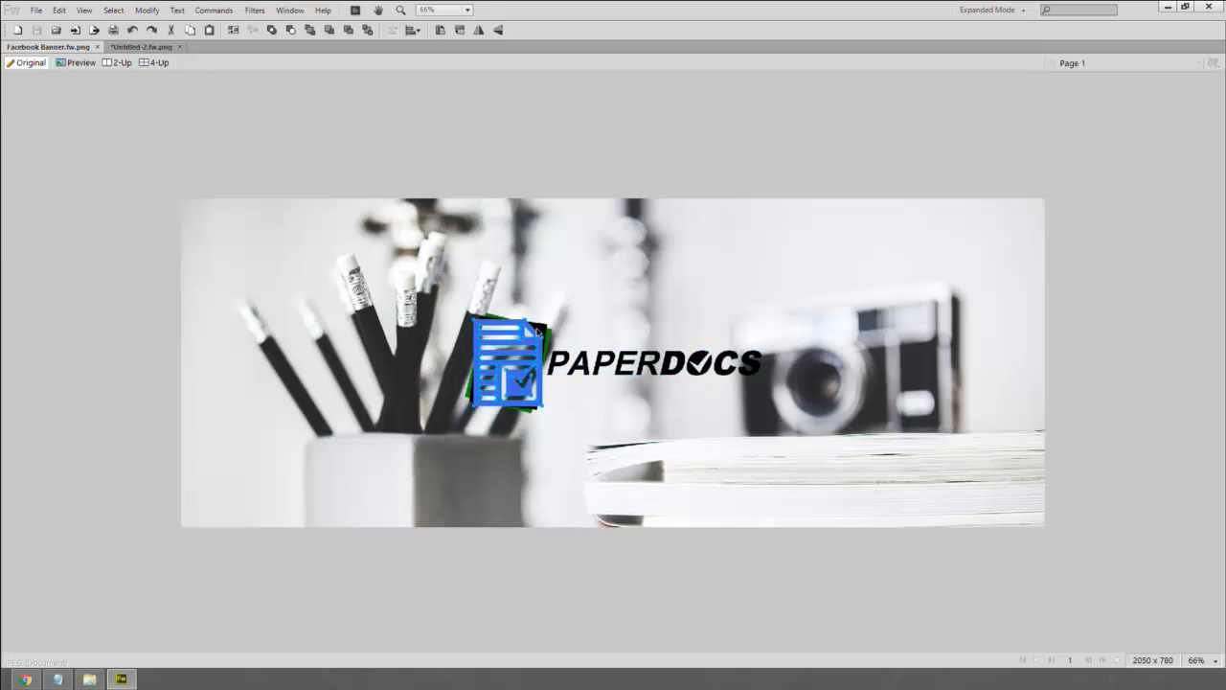
{"action": "left_click", "coordinate": [539, 331]}
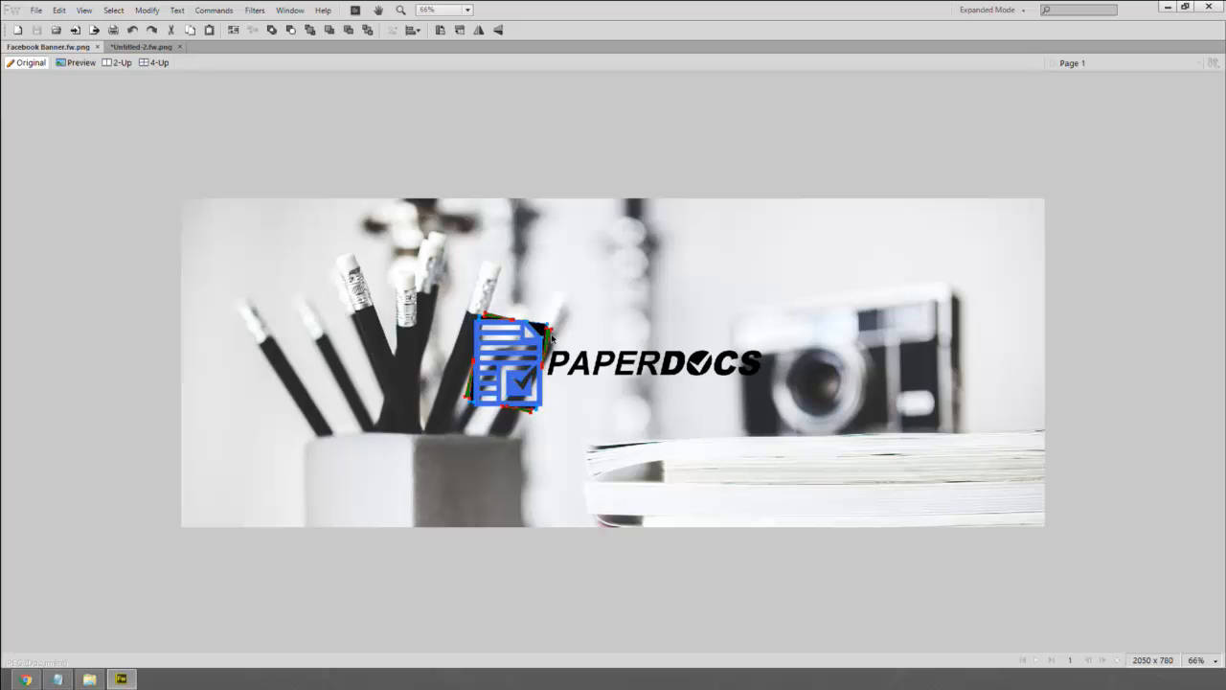
{"action": "left_click", "coordinate": [552, 335]}
{"action": "left_click", "coordinate": [542, 330]}
{"action": "left_click", "coordinate": [512, 327]}
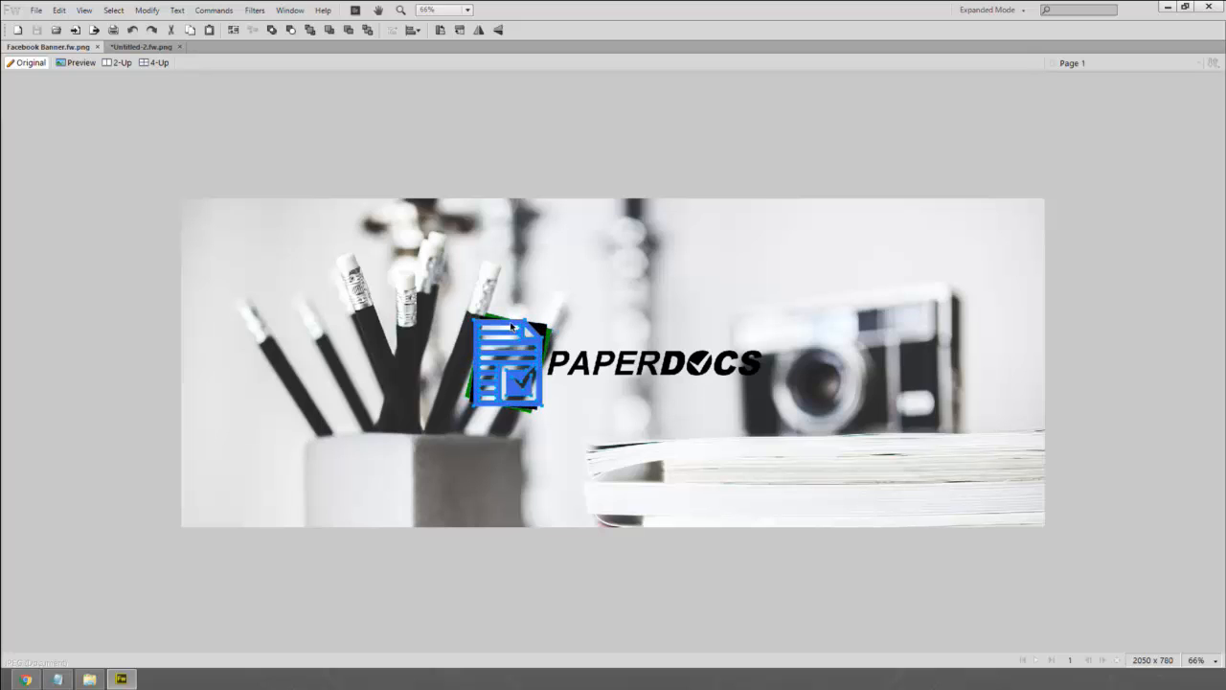
{"action": "left_click", "coordinate": [541, 335]}
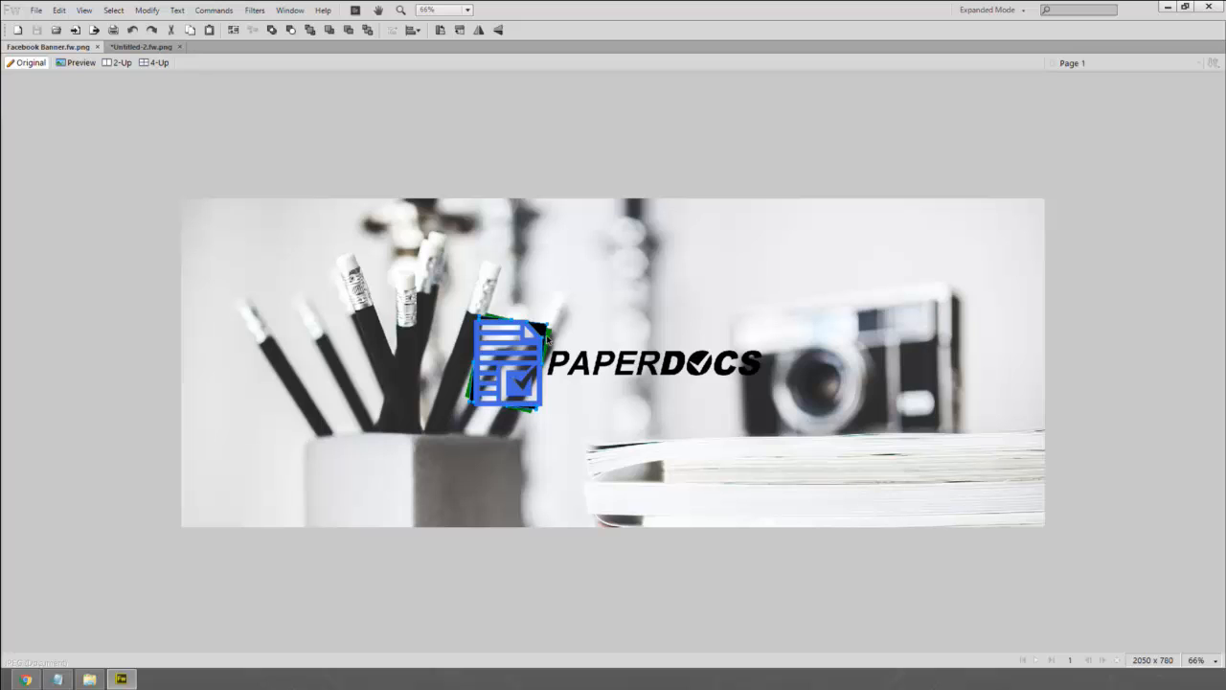
{"action": "left_click", "coordinate": [549, 334]}
{"action": "key", "text": "ctrl+="}
{"action": "key", "text": "ctrl+="}
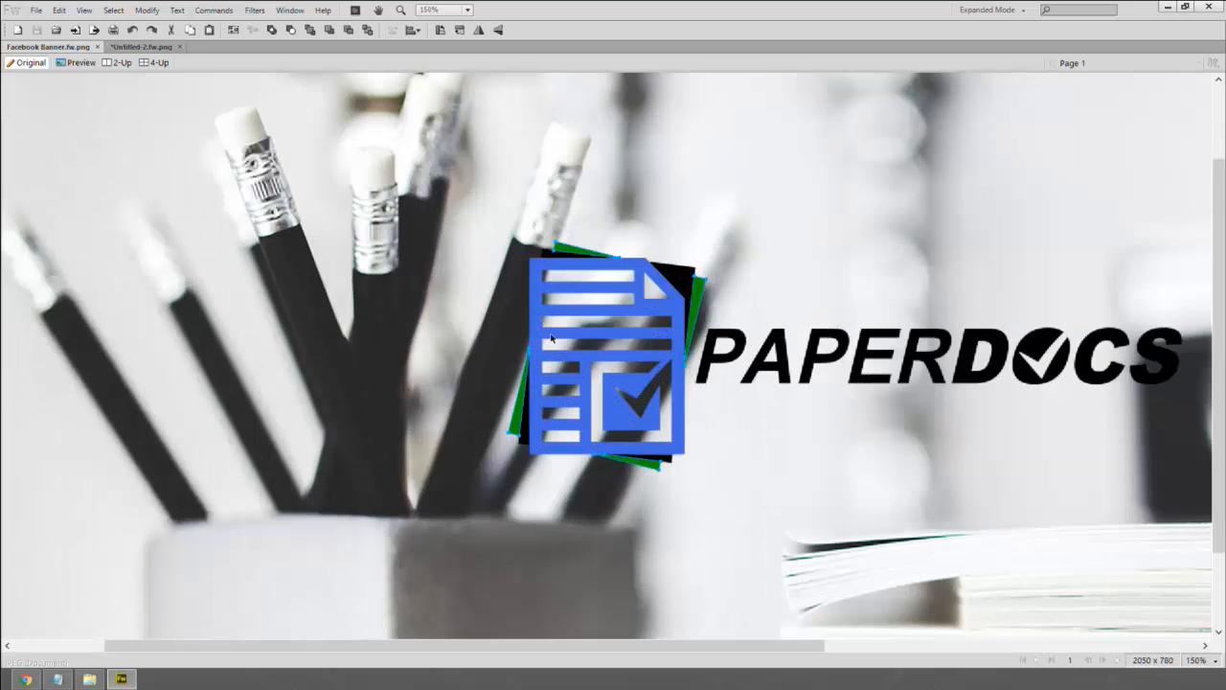
- Rotate the green square behind the icon slightly counter-clockwise
{"action": "left_click", "coordinate": [684, 281]}
{"action": "left_click", "coordinate": [655, 282]}
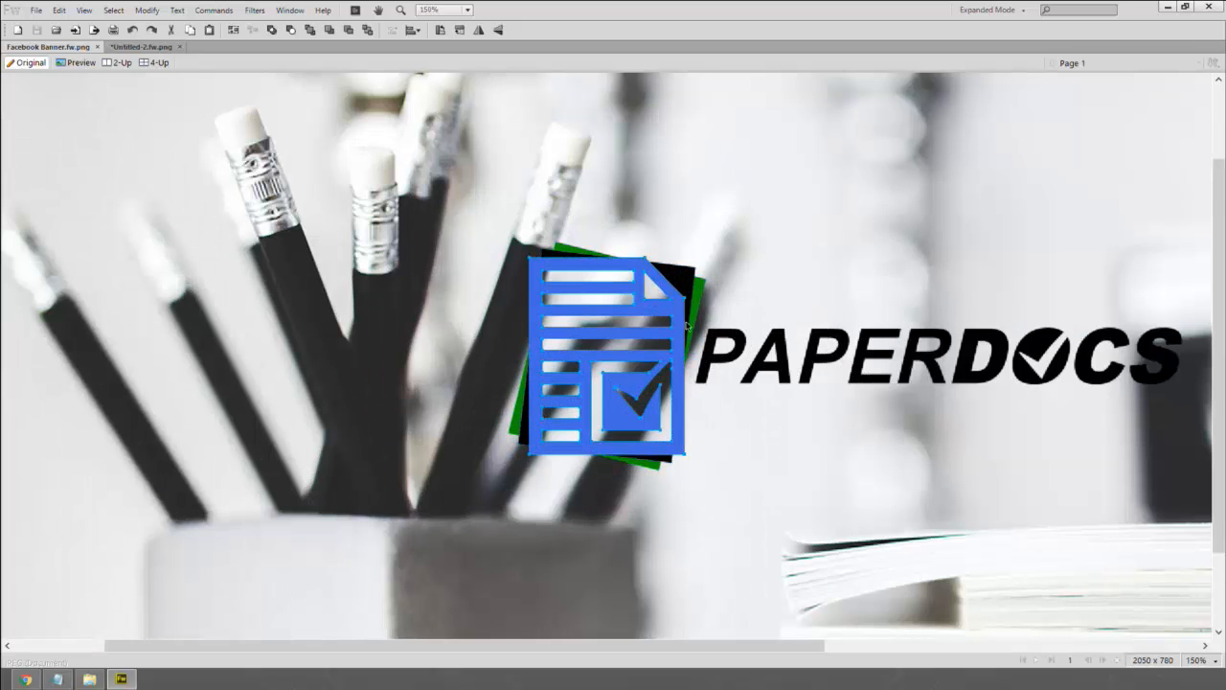
{"action": "left_click", "coordinate": [732, 341]}
{"action": "left_click", "coordinate": [661, 285]}
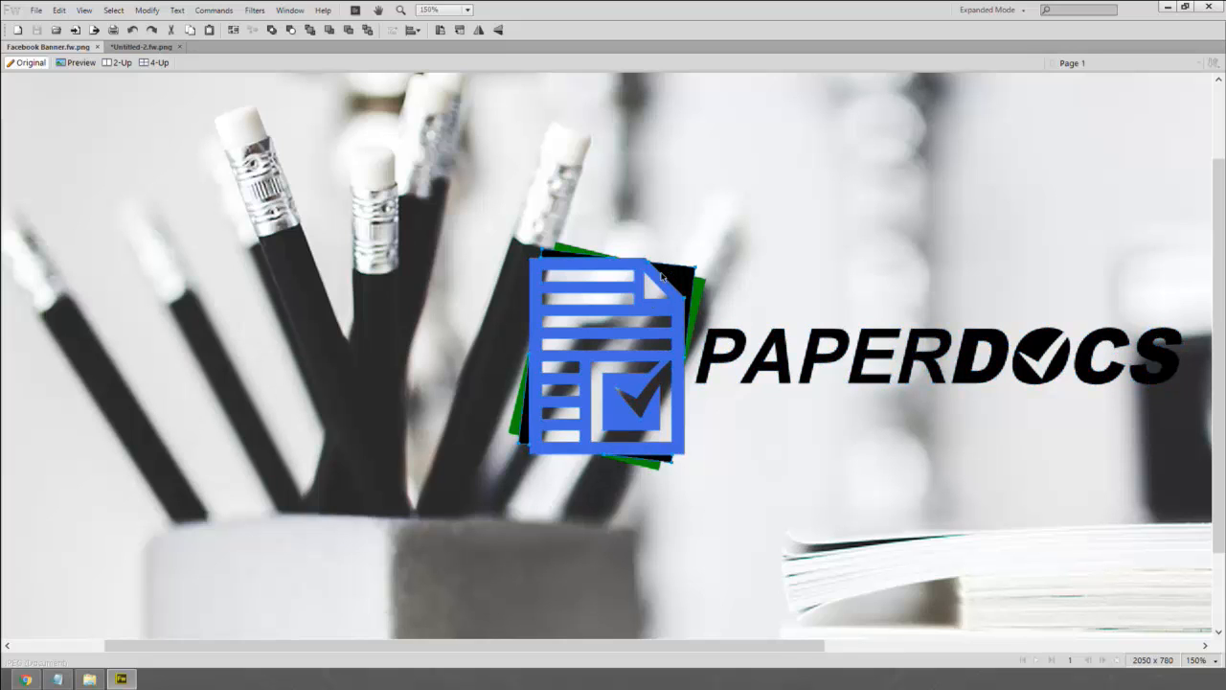
{"action": "left_click", "coordinate": [702, 282]}
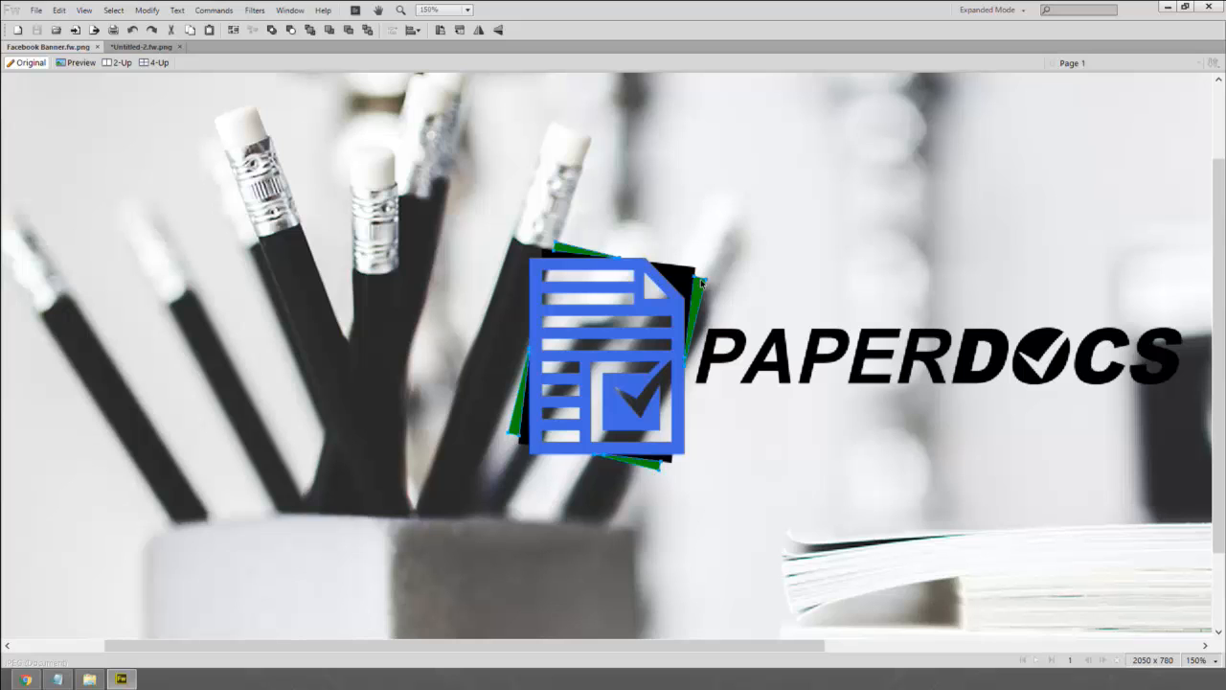
{"action": "left_click_drag", "start_coordinate": [702, 283], "coordinate": [664, 273]}
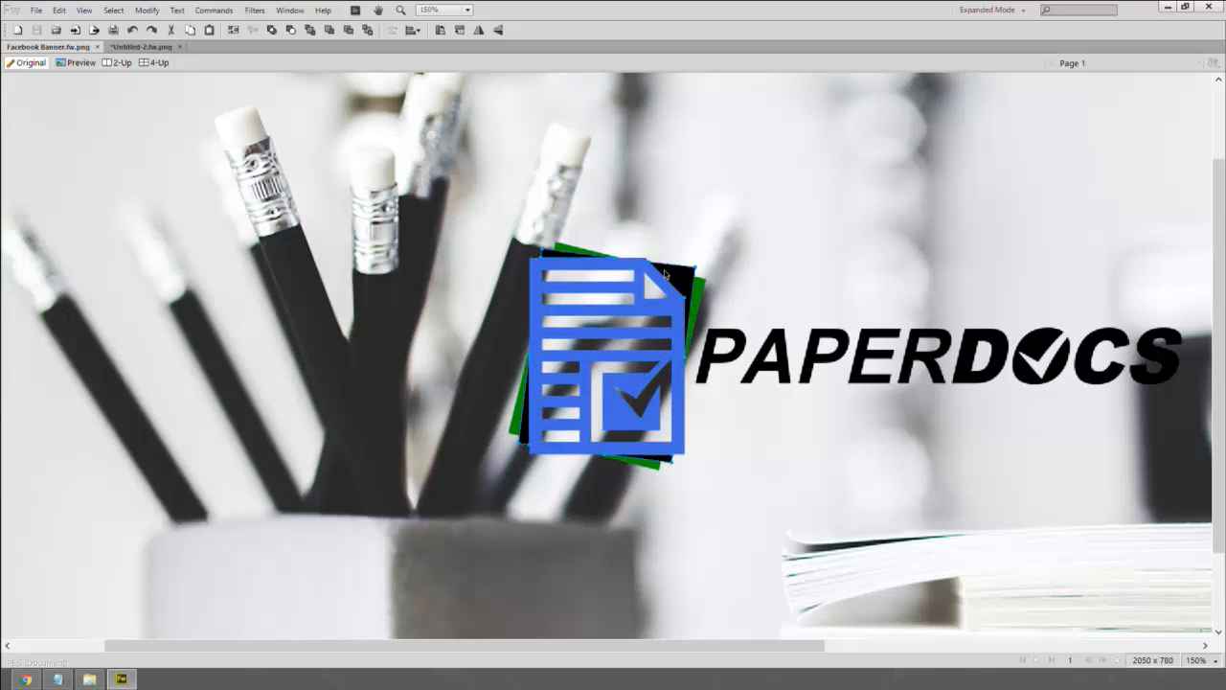
- Group the blue document icon with the PAPERDOCS wordmark, undoing an accidental move
{"action": "left_click", "coordinate": [661, 287]}
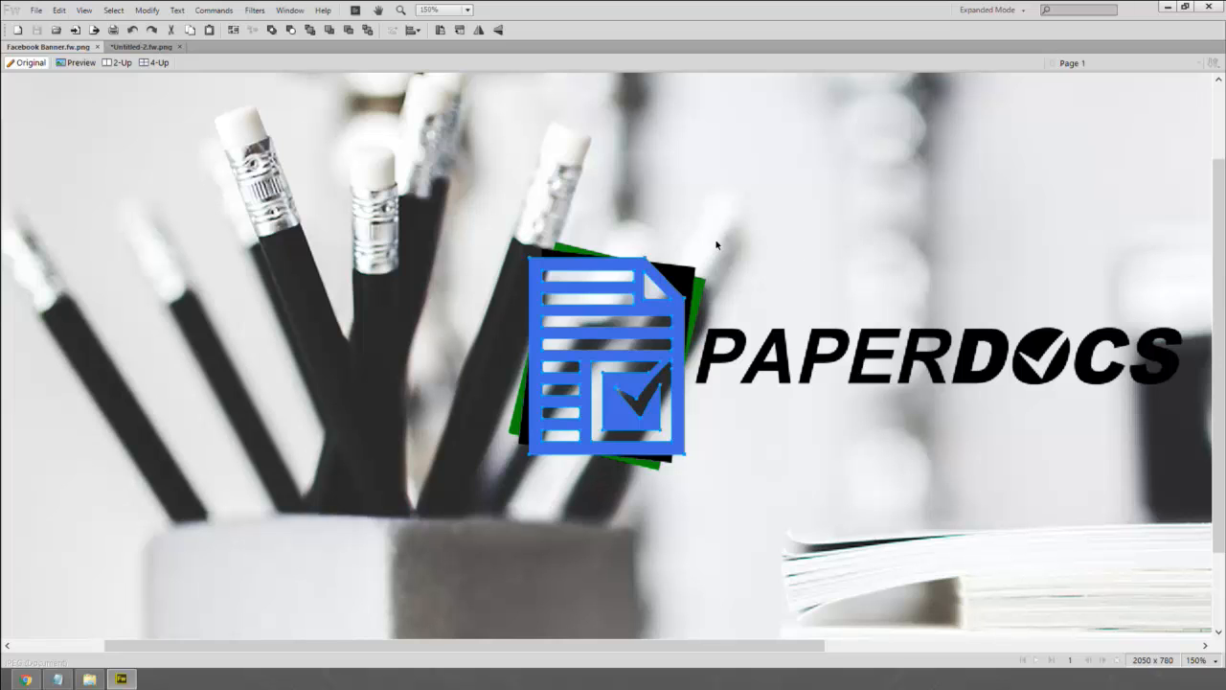
{"action": "left_click", "coordinate": [693, 273]}
{"action": "left_click", "coordinate": [662, 289]}
{"action": "left_click", "coordinate": [721, 332], "text": "shift"}
{"action": "key", "text": "ctrl+g"}
{"action": "left_click_drag", "start_coordinate": [655, 298], "coordinate": [732, 308]}
{"action": "key", "text": "ctrl+z"}
{"action": "key", "text": "ctrl+z"}
{"action": "key", "text": "ctrl+z"}
{"action": "key", "text": "ctrl+z"}
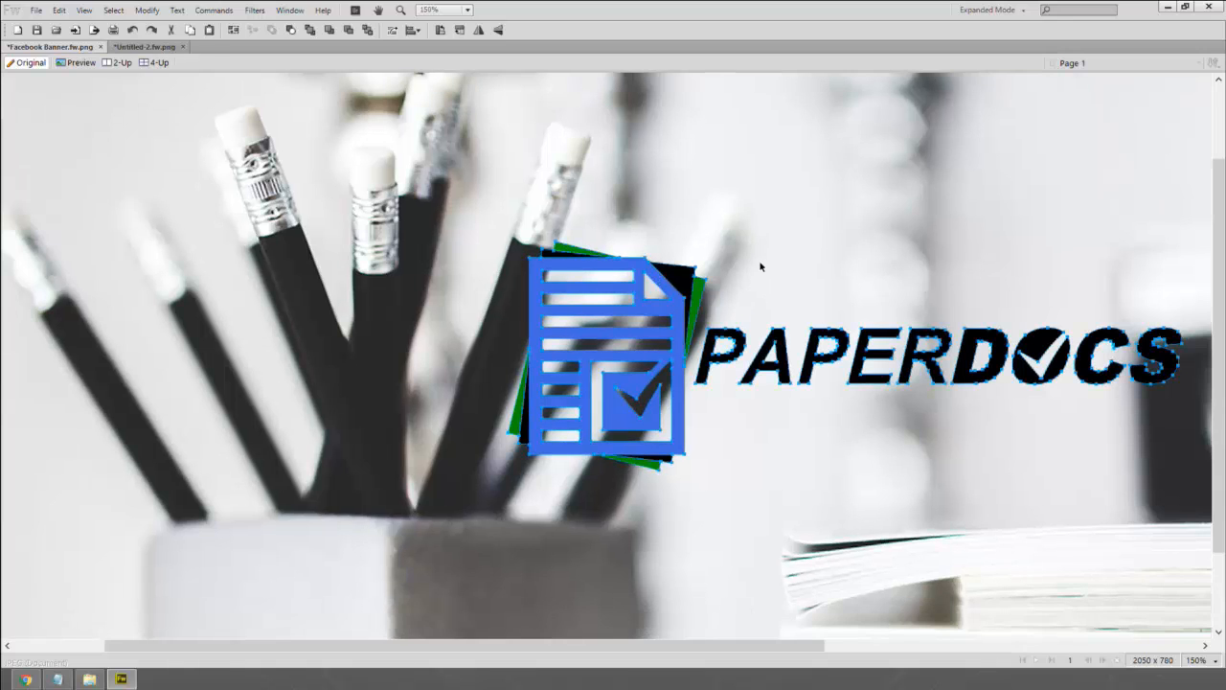
- On Untitled-2, paste the pencils-and-books photo, a white gradient fade and the centred logo icon over the blue square
{"action": "left_click", "coordinate": [146, 47]}
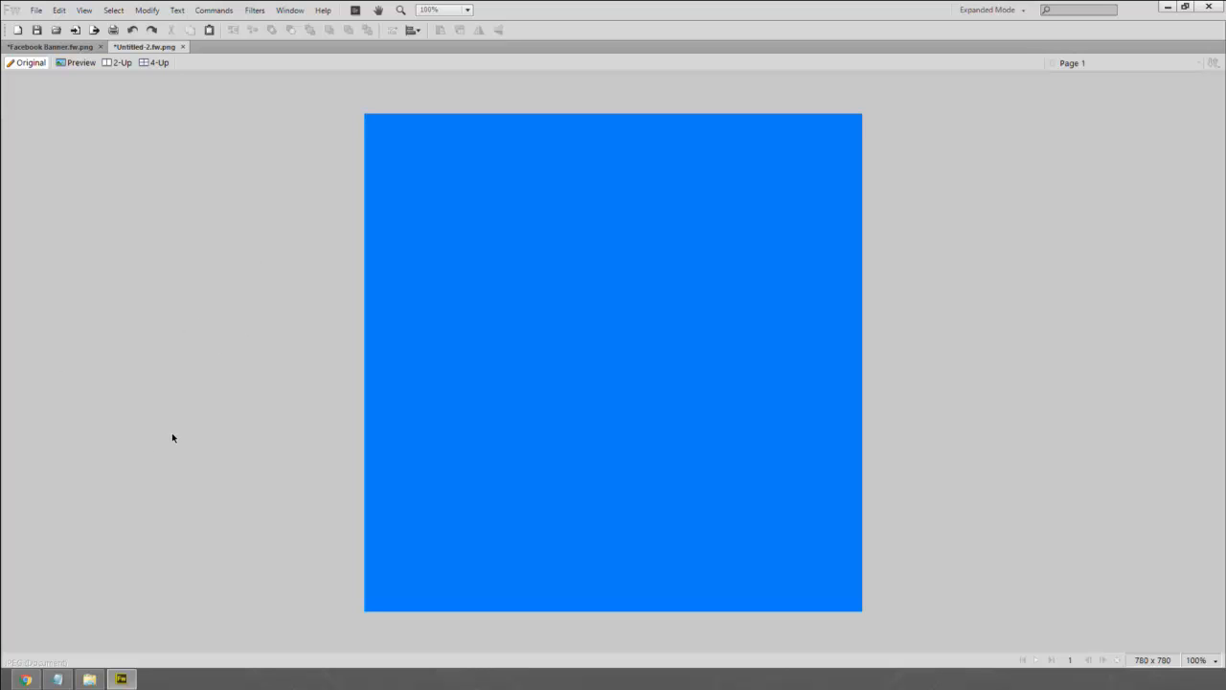
{"action": "left_click", "coordinate": [377, 422]}
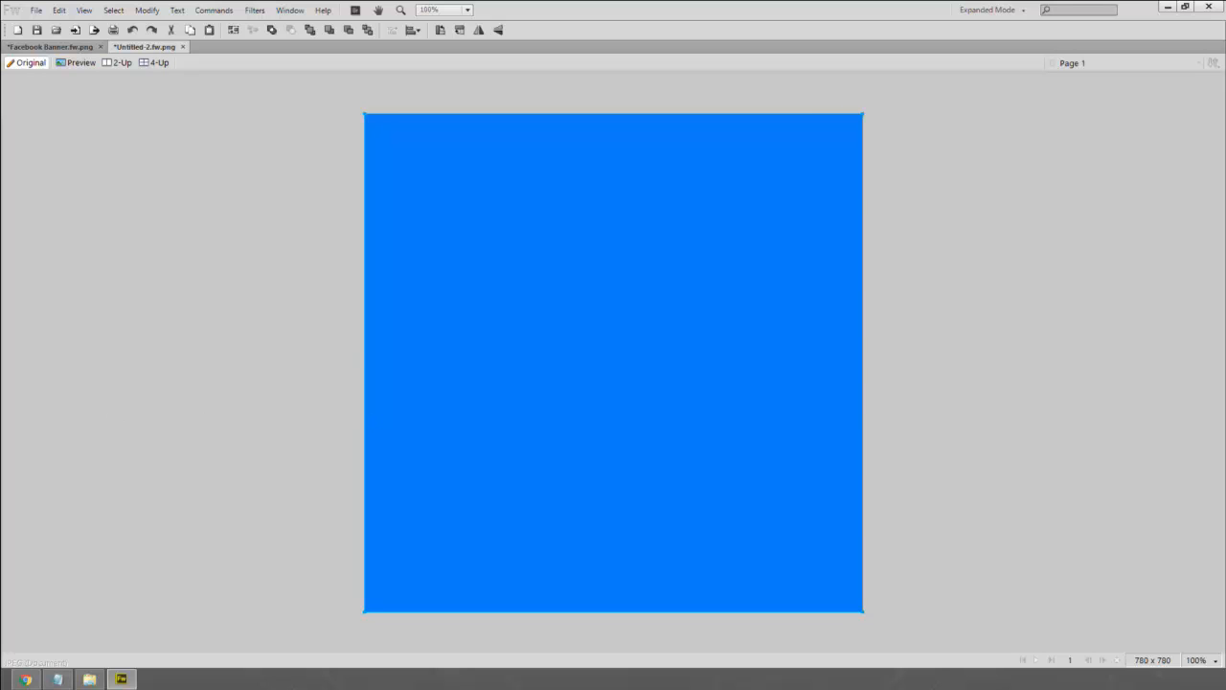
{"action": "key", "text": "ctrl+v"}
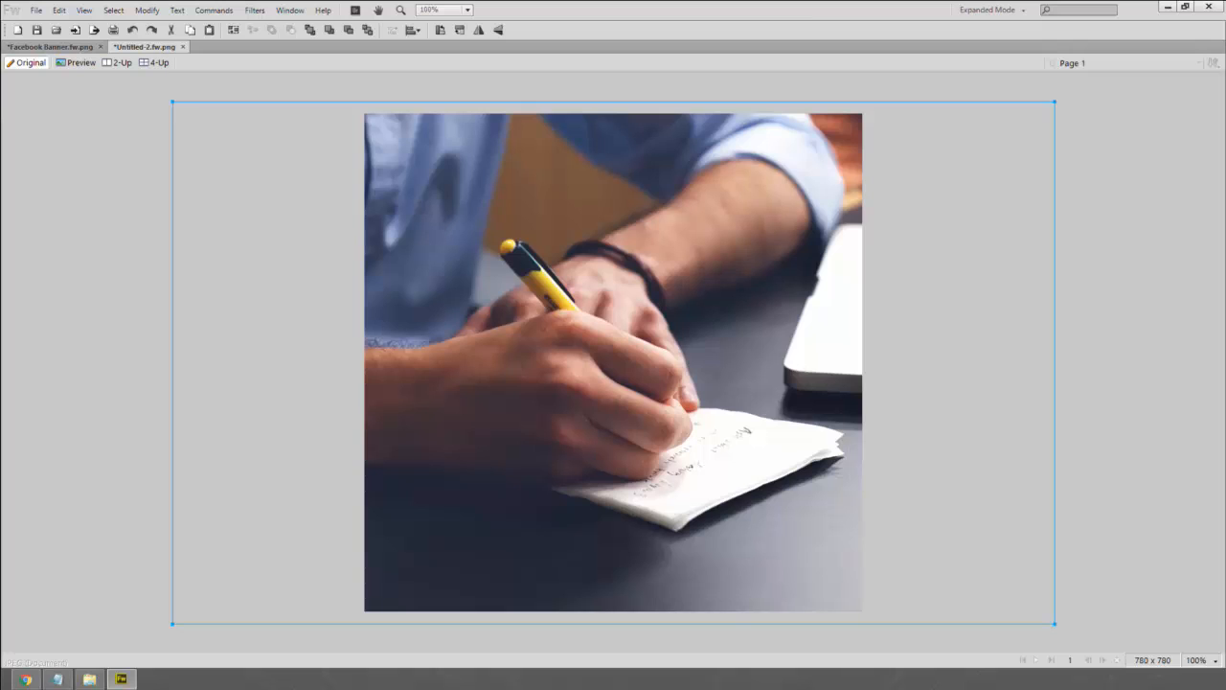
{"action": "key", "text": "ctrl+v"}
{"action": "key", "text": "ctrl+z"}
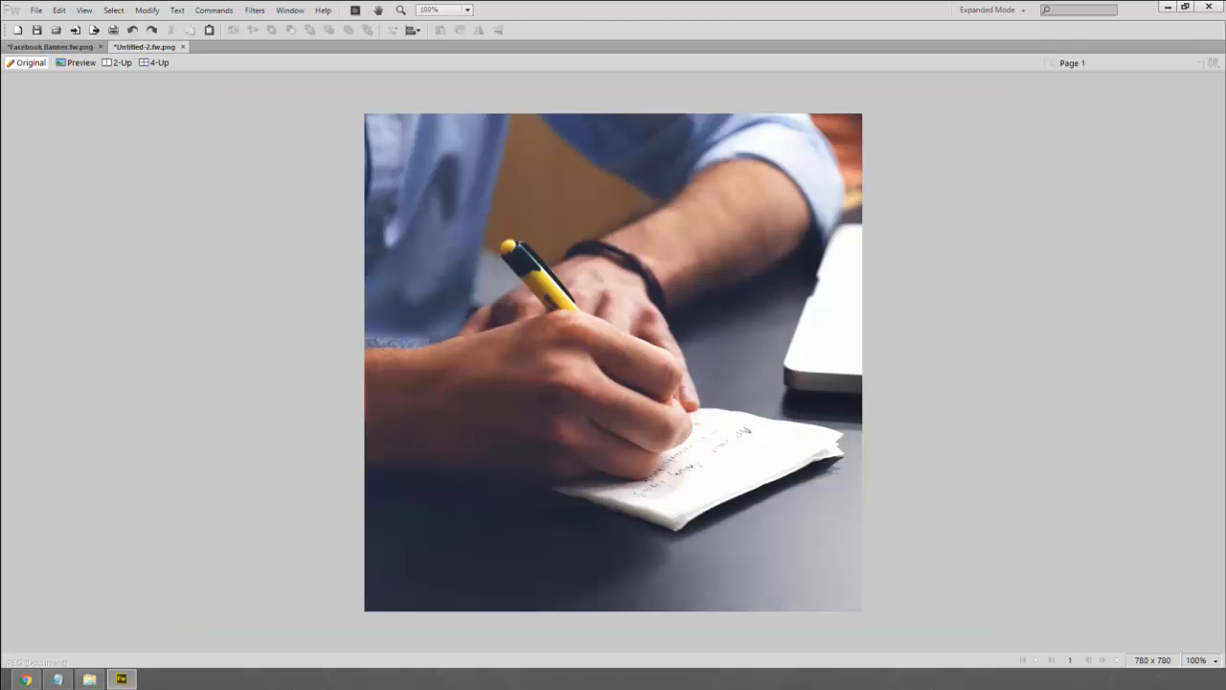
{"action": "key", "text": "ctrl+v"}
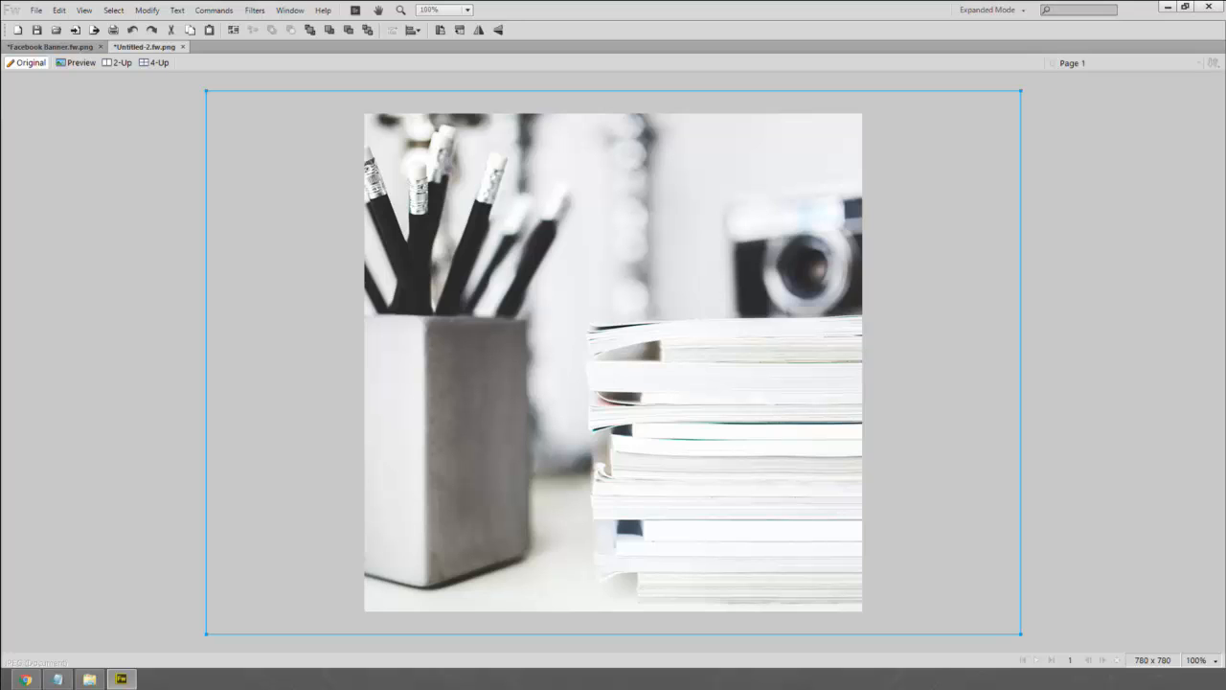
{"action": "key", "text": "ctrl+y"}
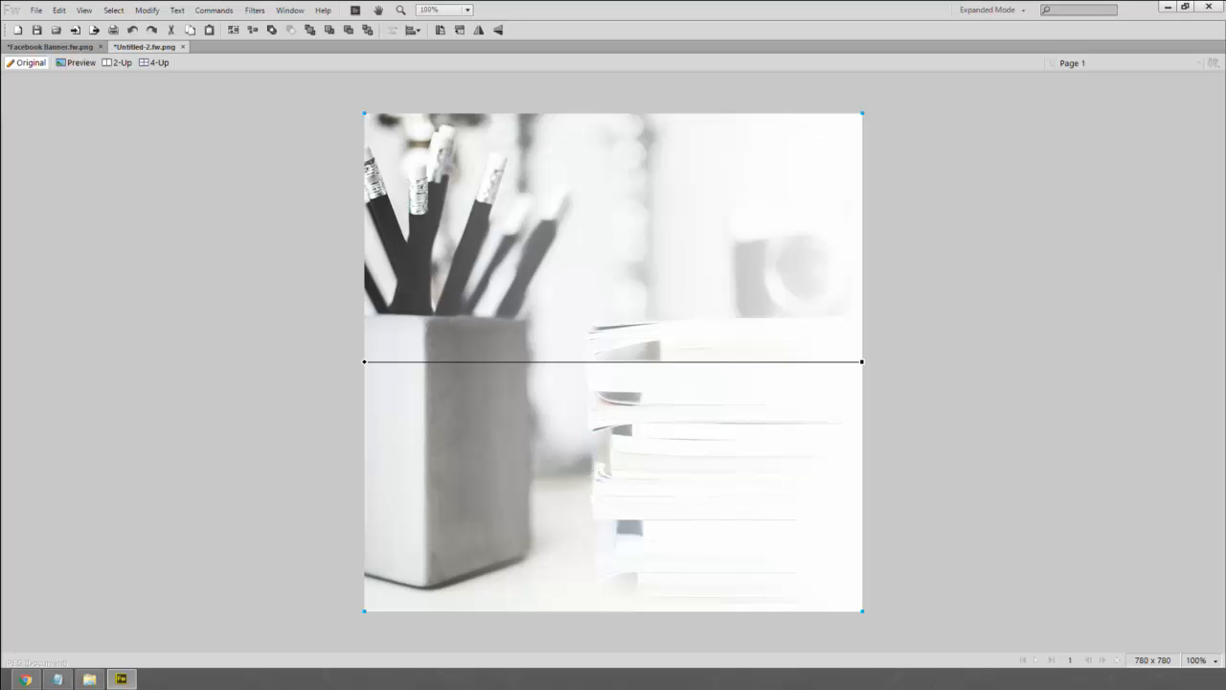
{"action": "key", "text": "ctrl+v"}
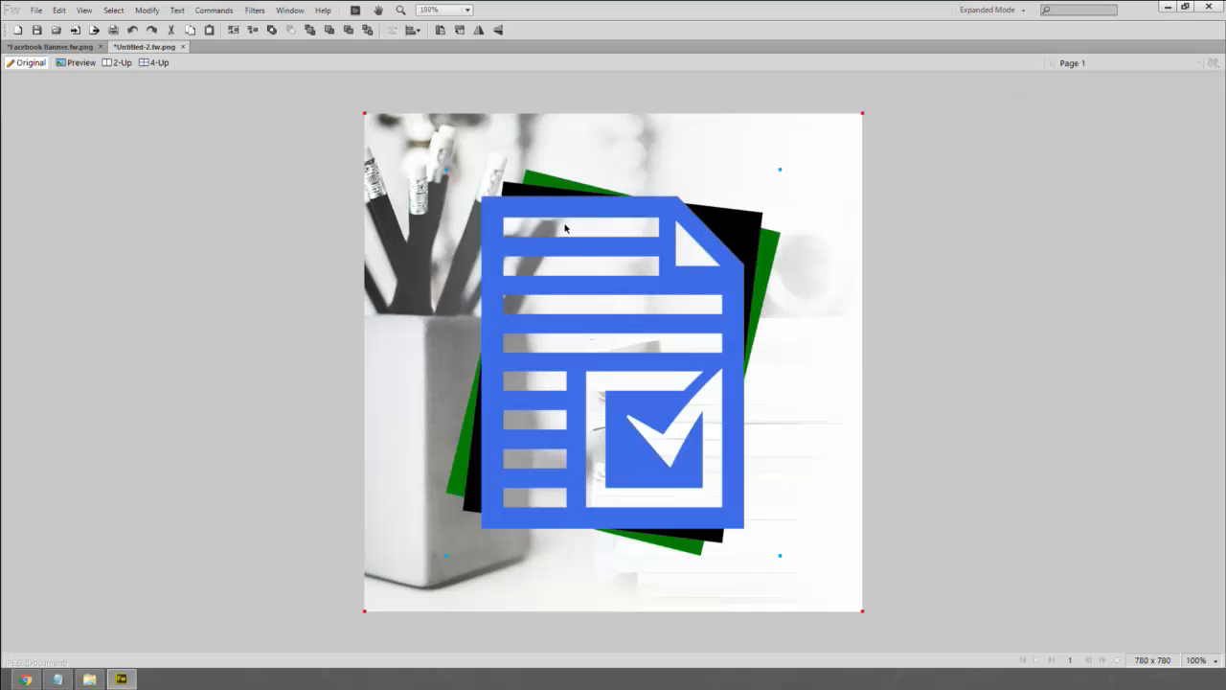
{"action": "left_click", "coordinate": [901, 246]}
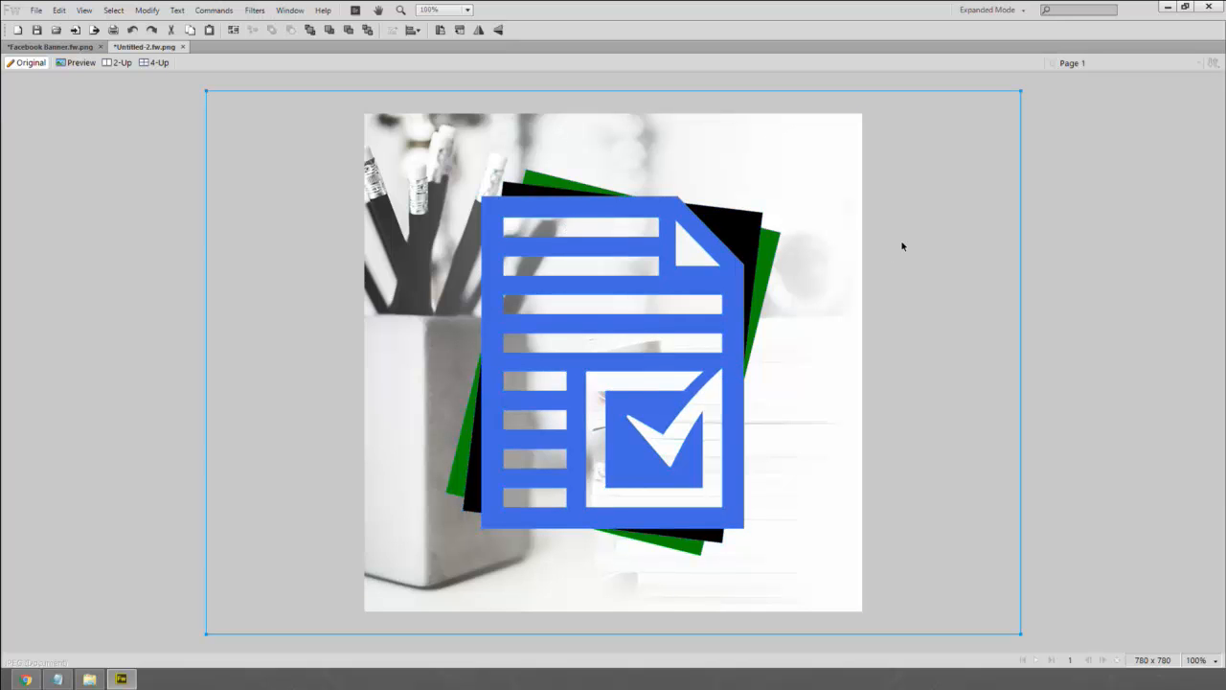
- Start saving the square image and navigate to Assets > Flattened and Finished
{"action": "key", "text": "ctrl+s"}
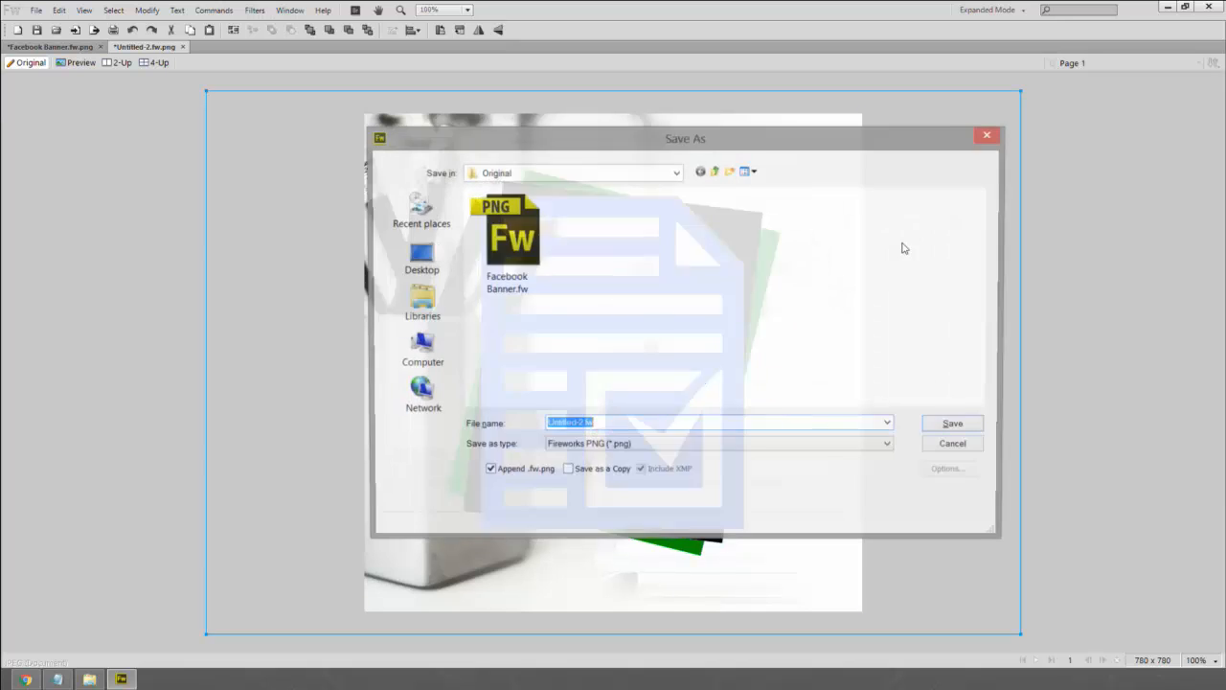
{"action": "left_click", "coordinate": [714, 171]}
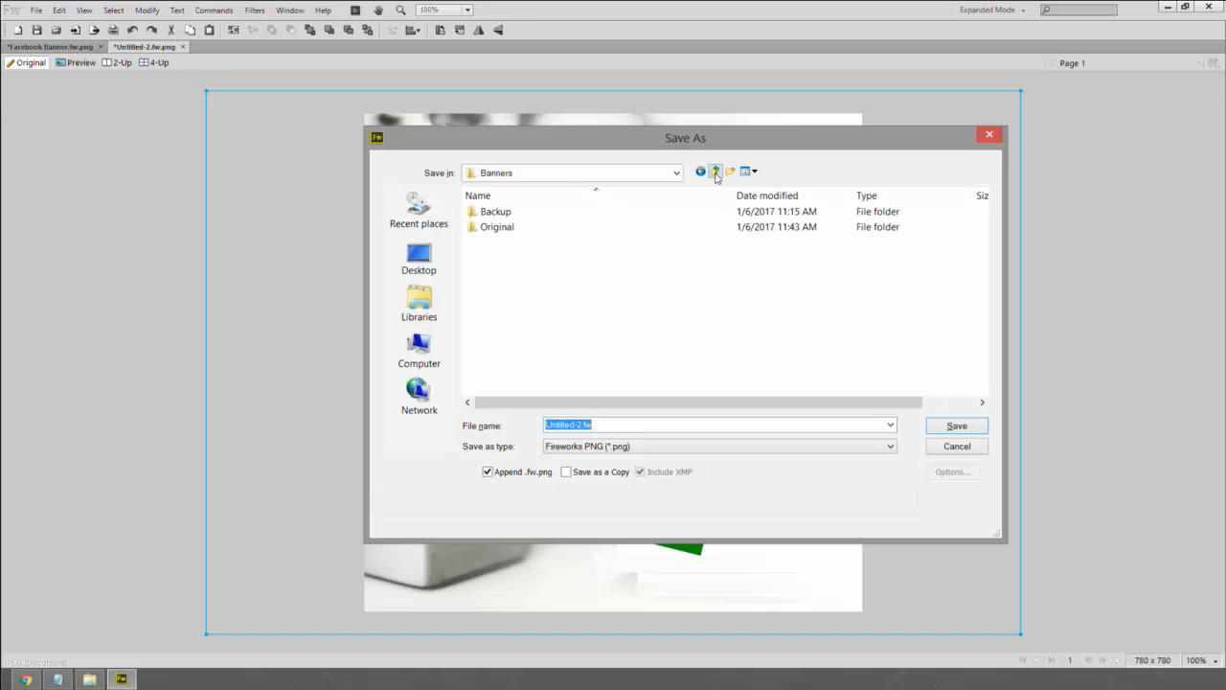
{"action": "left_click", "coordinate": [714, 171]}
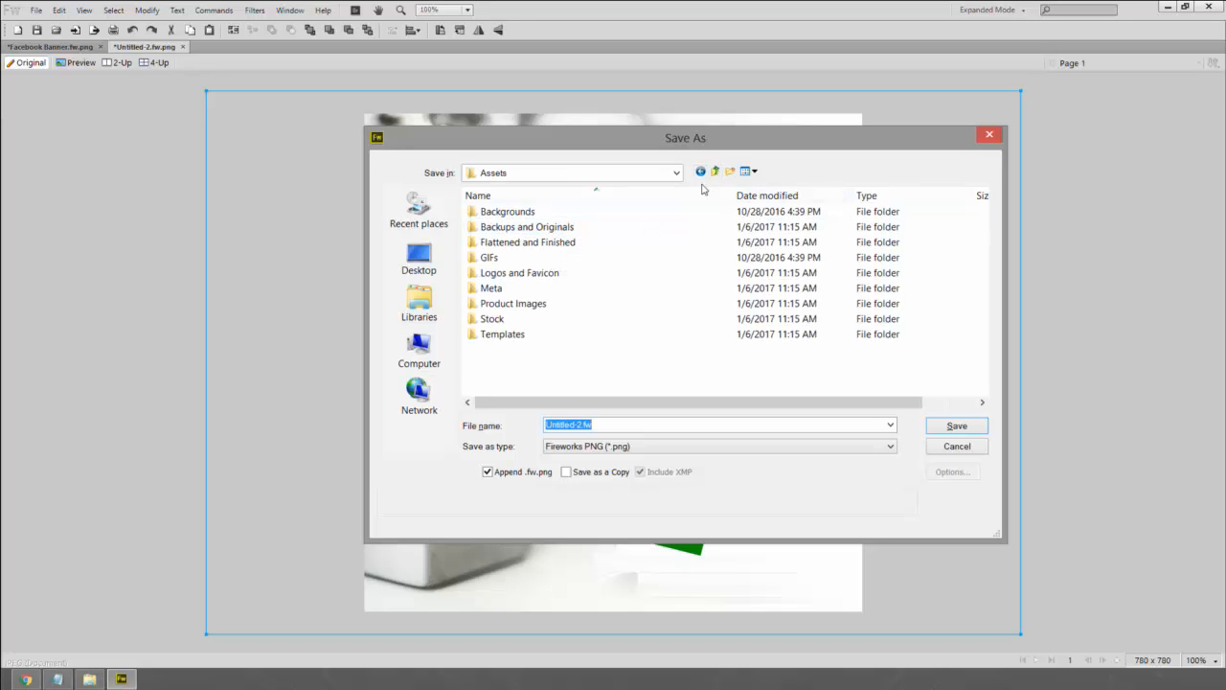
{"action": "double_click", "coordinate": [524, 231]}
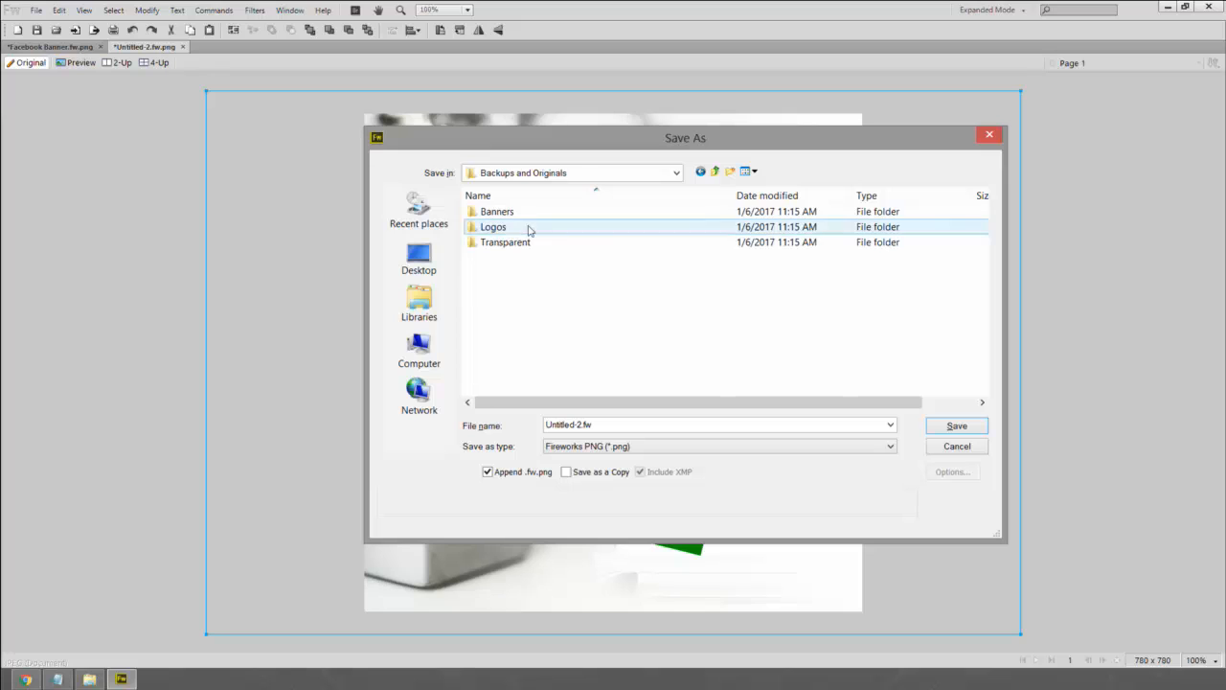
{"action": "left_click", "coordinate": [715, 172]}
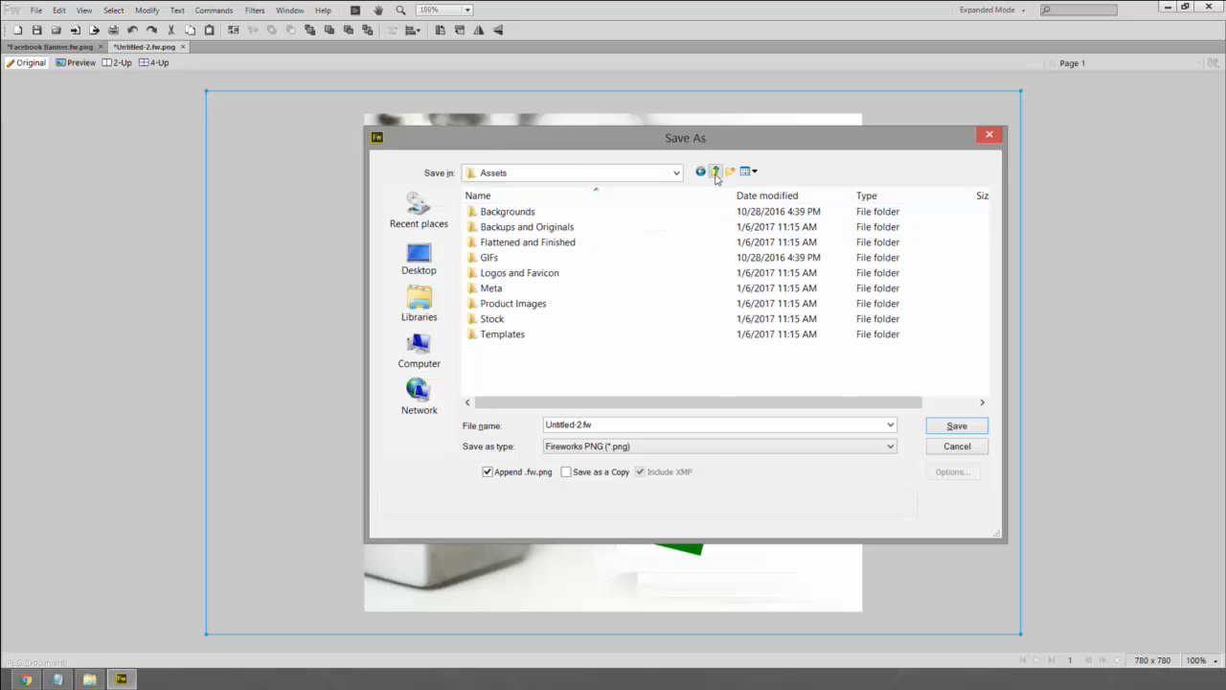
{"action": "double_click", "coordinate": [514, 241]}
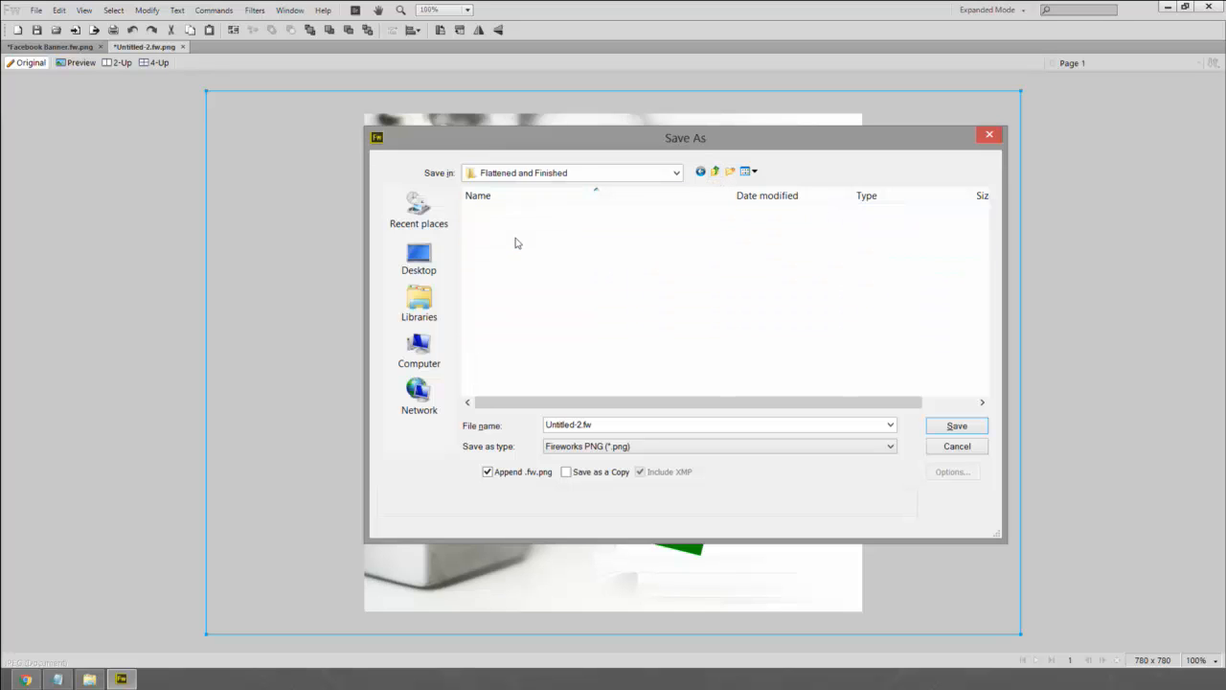
{"action": "left_click", "coordinate": [714, 172]}
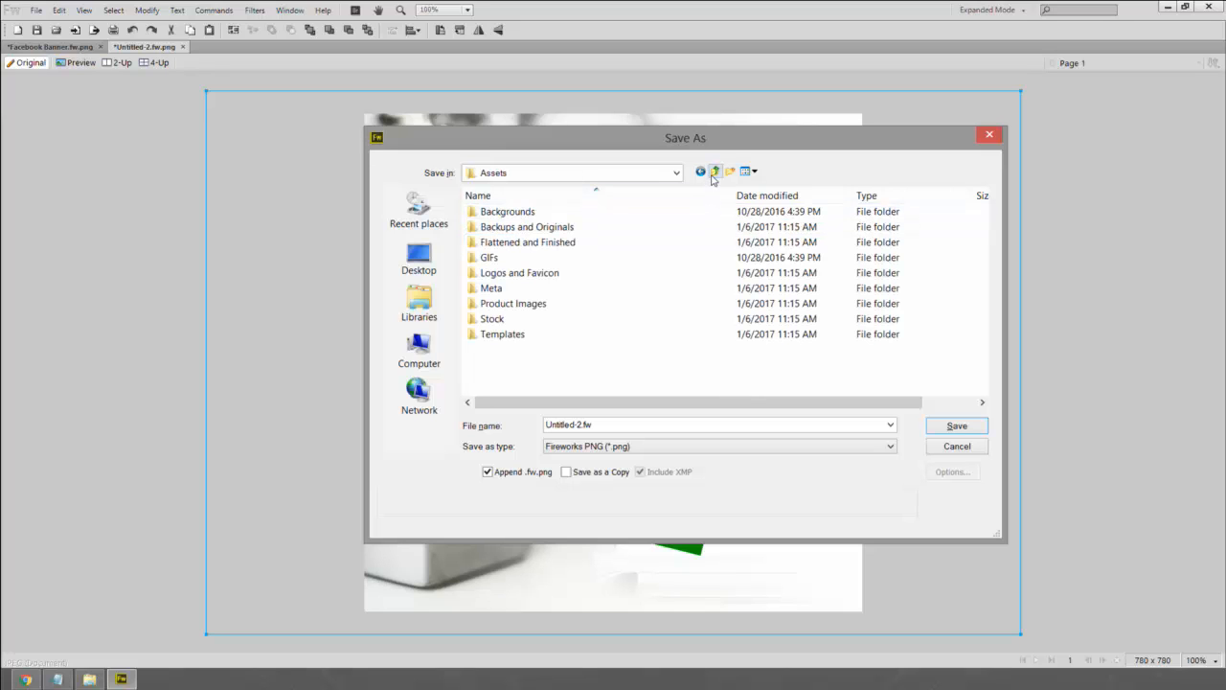
{"action": "left_click", "coordinate": [714, 172]}
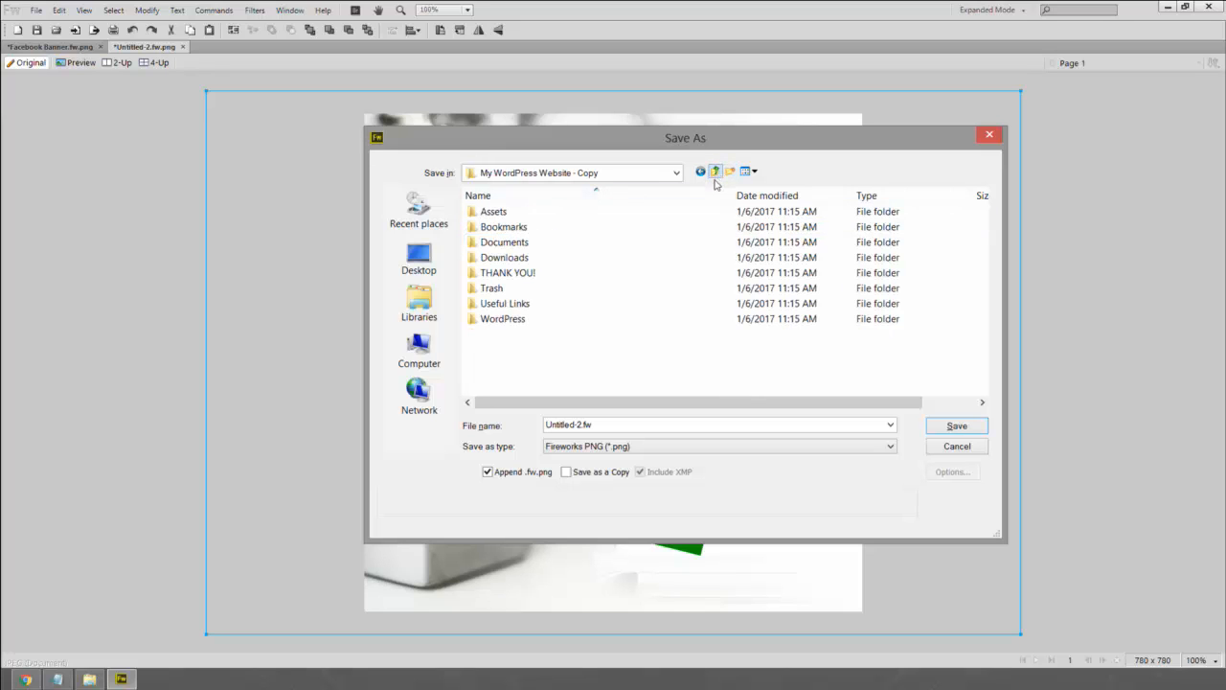
{"action": "double_click", "coordinate": [493, 212]}
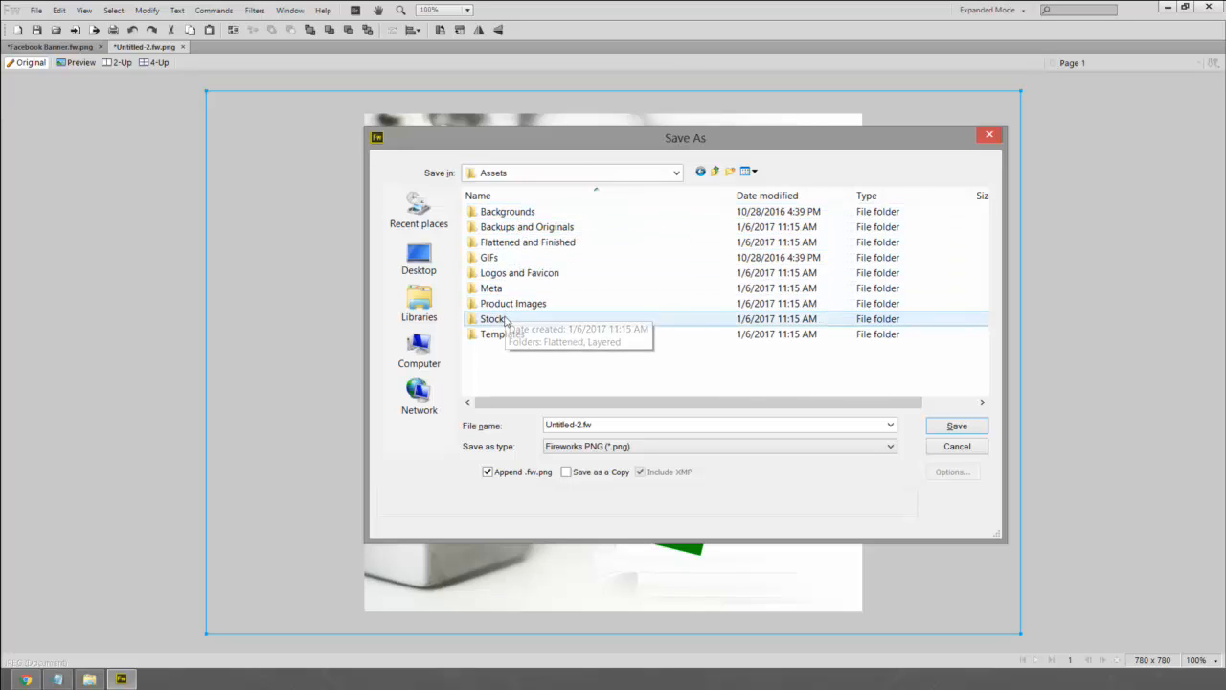
{"action": "double_click", "coordinate": [508, 244]}
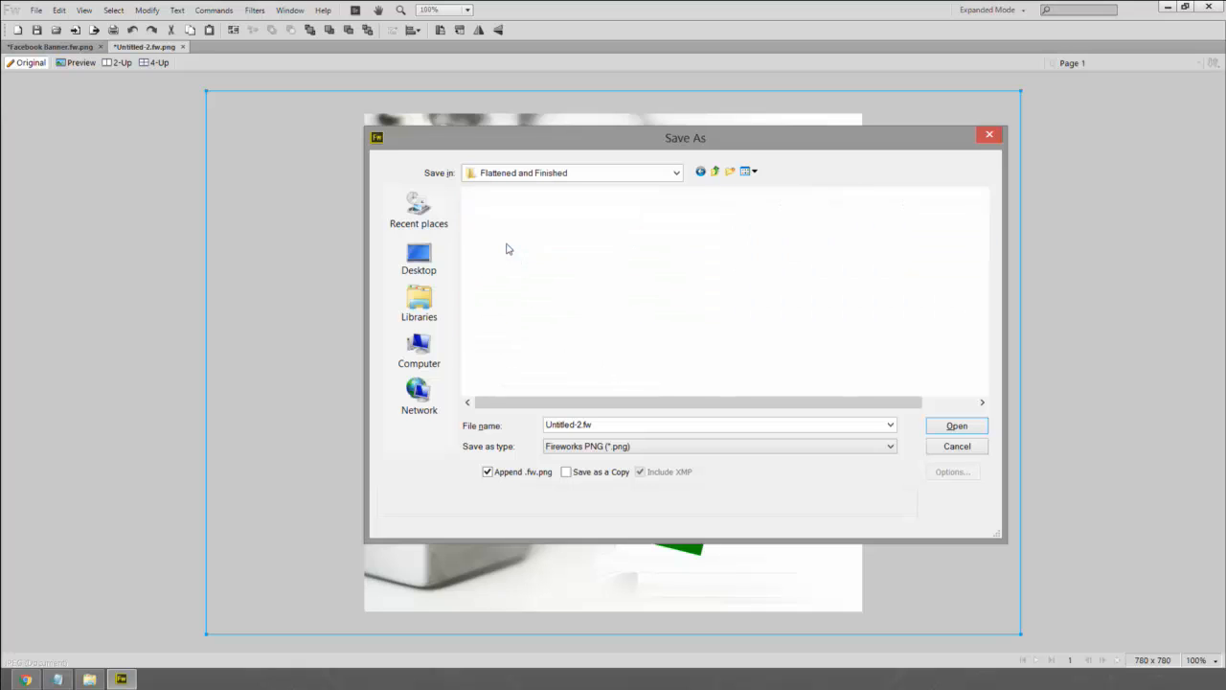
- Create a new folder named Profiles there and open it
{"action": "right_click", "coordinate": [519, 328]}
{"action": "mouse_move", "coordinate": [571, 468]}
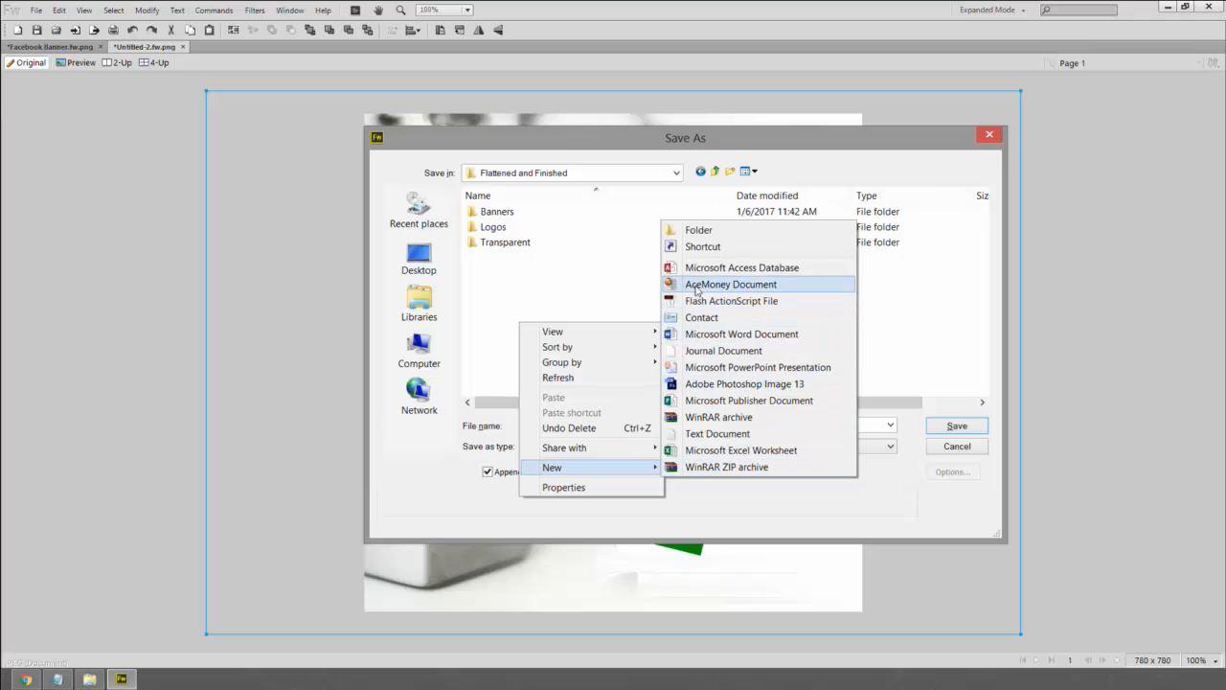
{"action": "left_click", "coordinate": [704, 229]}
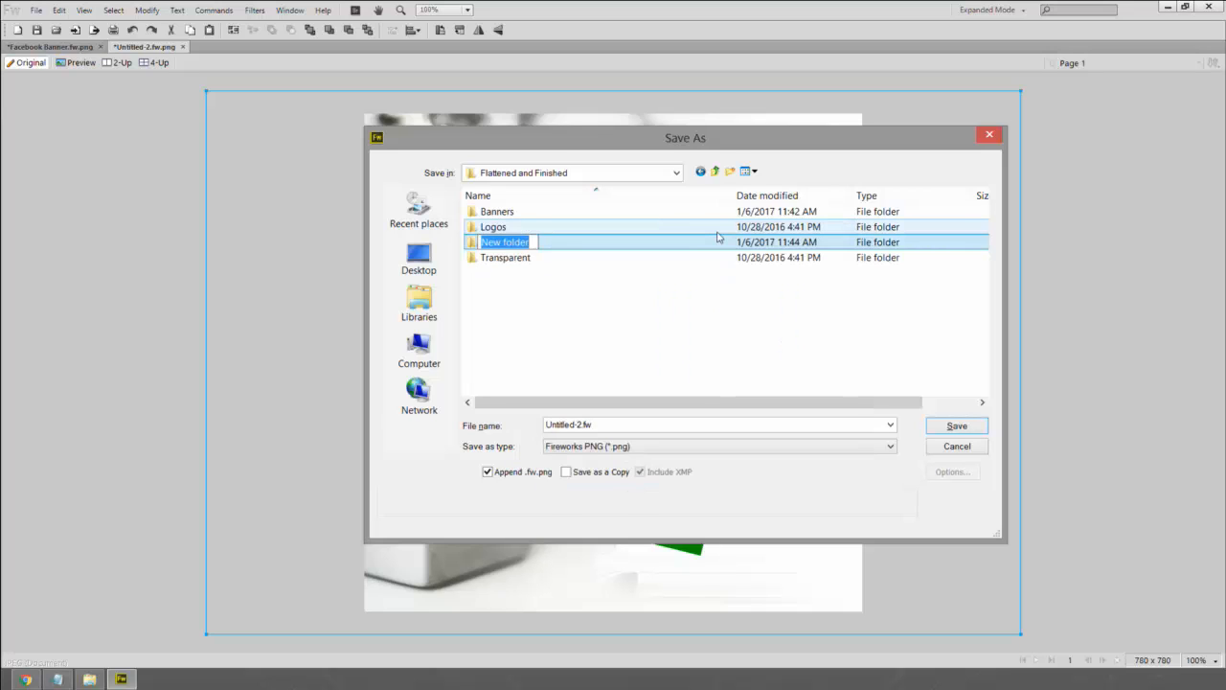
{"action": "type", "text": "Profile Images"}
{"action": "key", "text": "BackSpace"}
{"action": "key", "text": "BackSpace"}
{"action": "key", "text": "BackSpace"}
{"action": "key", "text": "BackSpace"}
{"action": "key", "text": "BackSpace"}
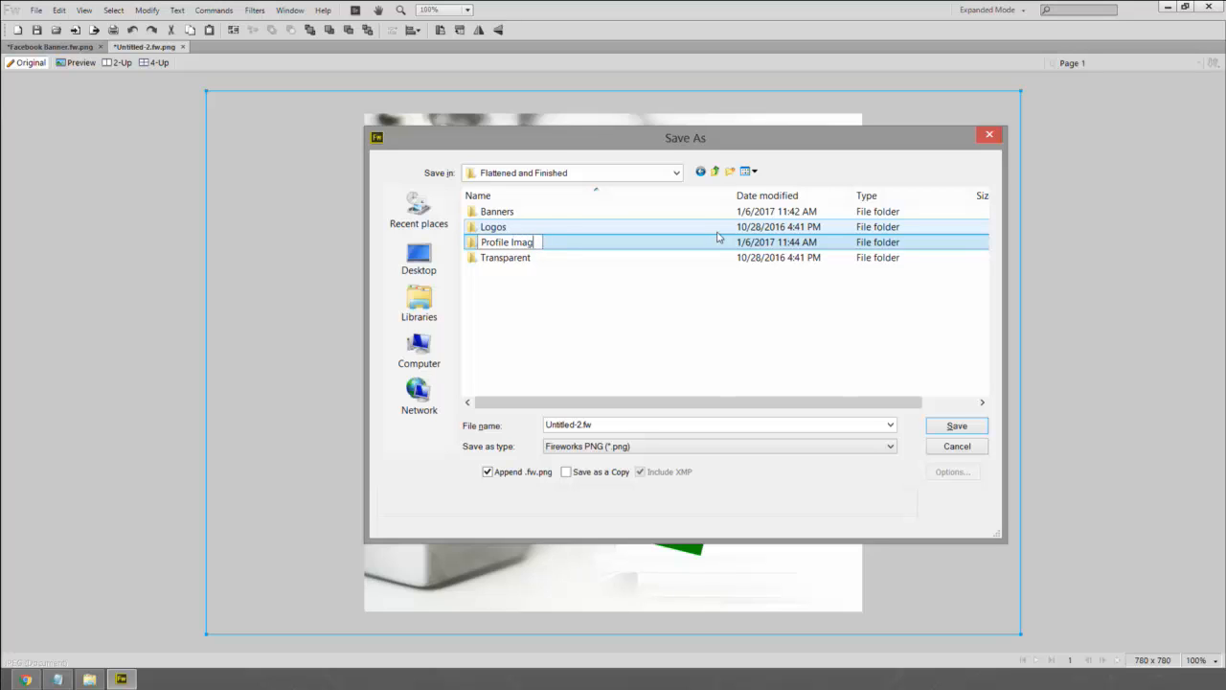
{"action": "key", "text": "BackSpace"}
{"action": "key", "text": "BackSpace"}
{"action": "type", "text": "s"}
{"action": "key", "text": "Return"}
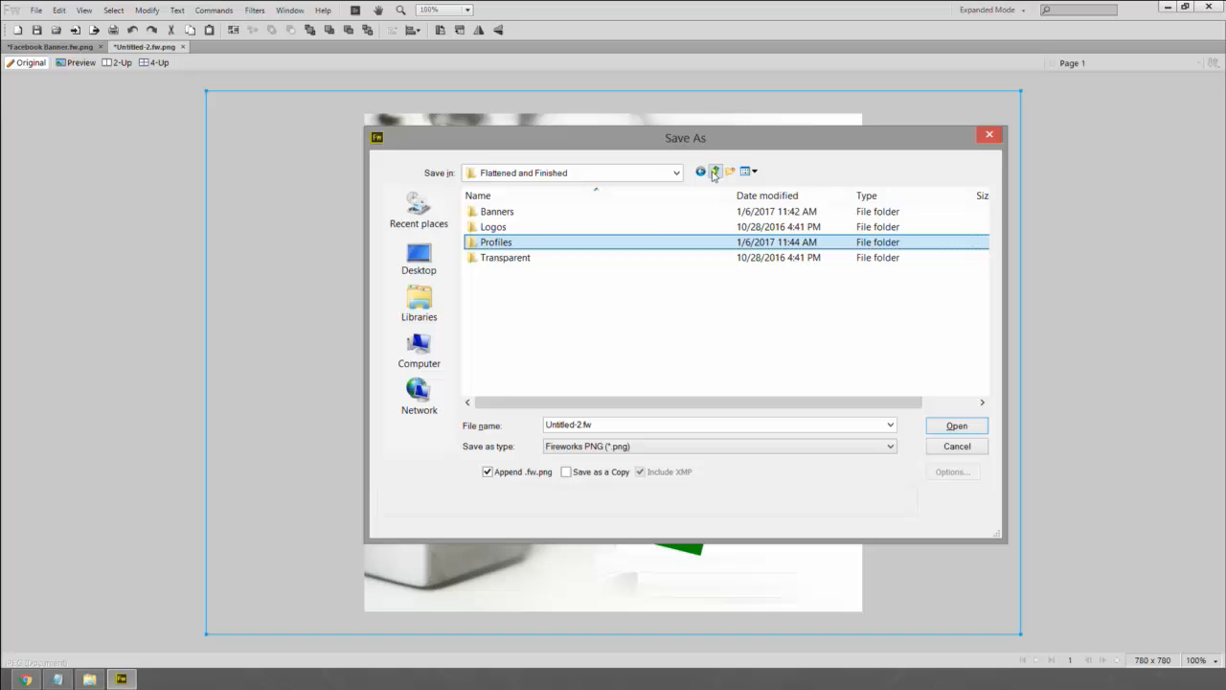
{"action": "double_click", "coordinate": [497, 245]}
- Save as Flattened PNG named PaperDocs Facebook Profile
{"action": "left_click", "coordinate": [644, 446]}
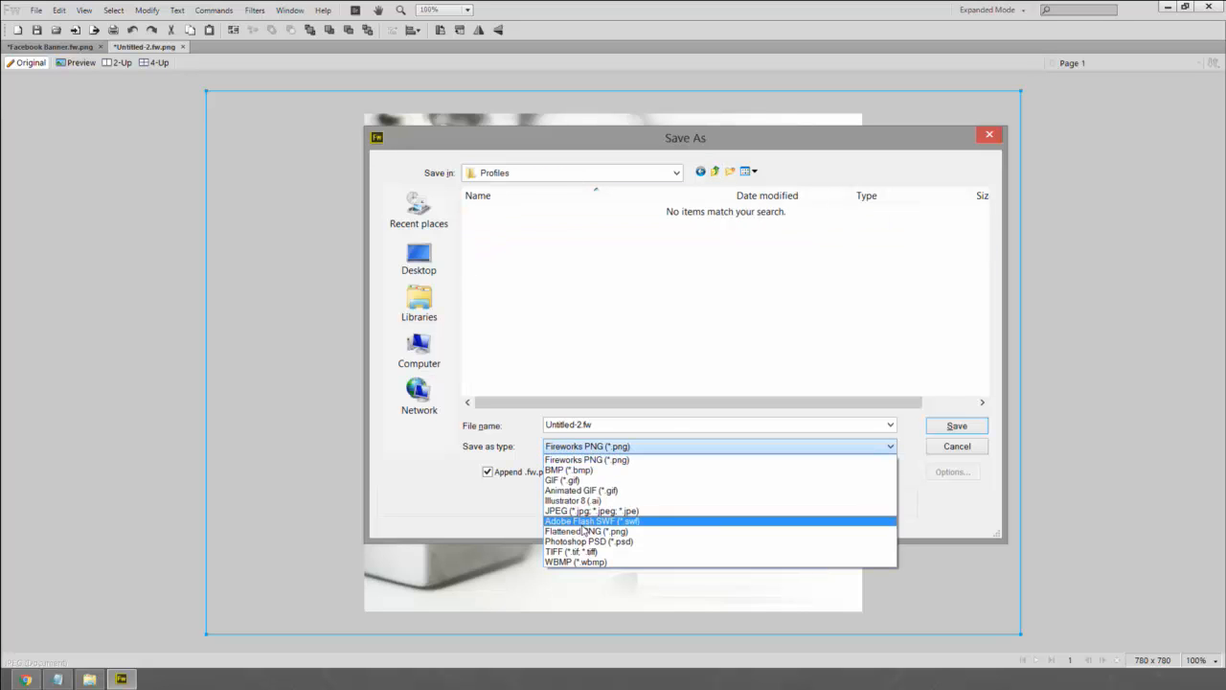
{"action": "left_click", "coordinate": [585, 530]}
{"action": "left_click", "coordinate": [609, 428]}
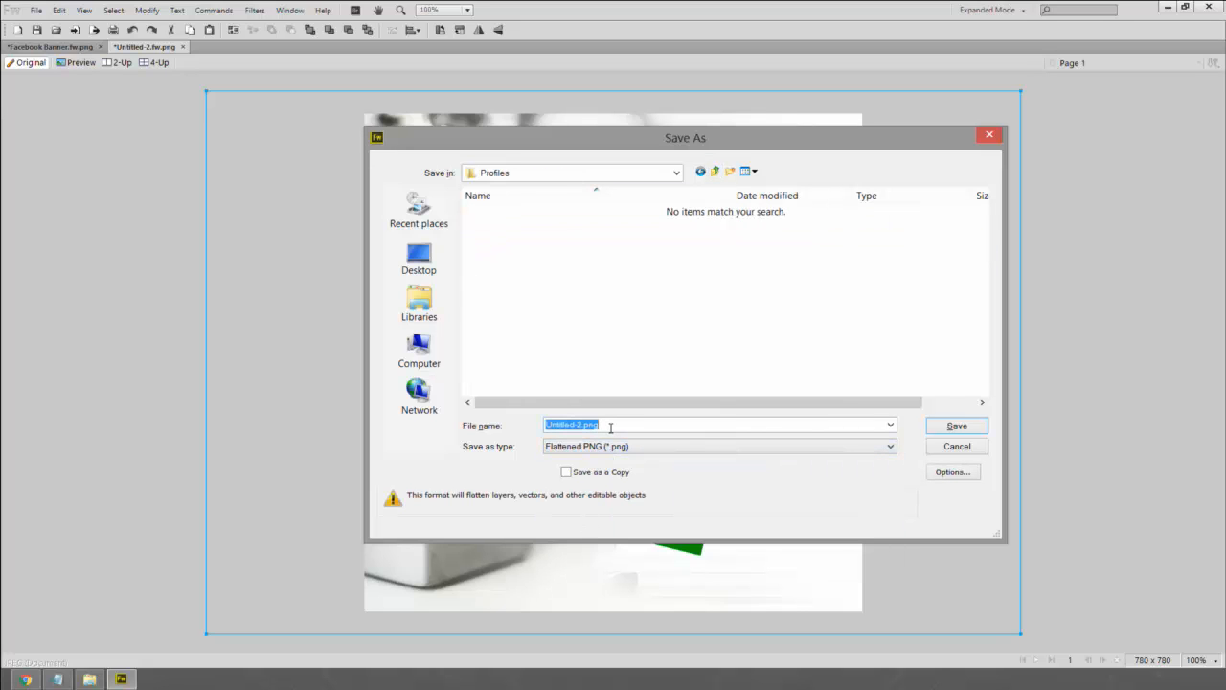
{"action": "type", "text": "PaperDocs Facebook Profile"}
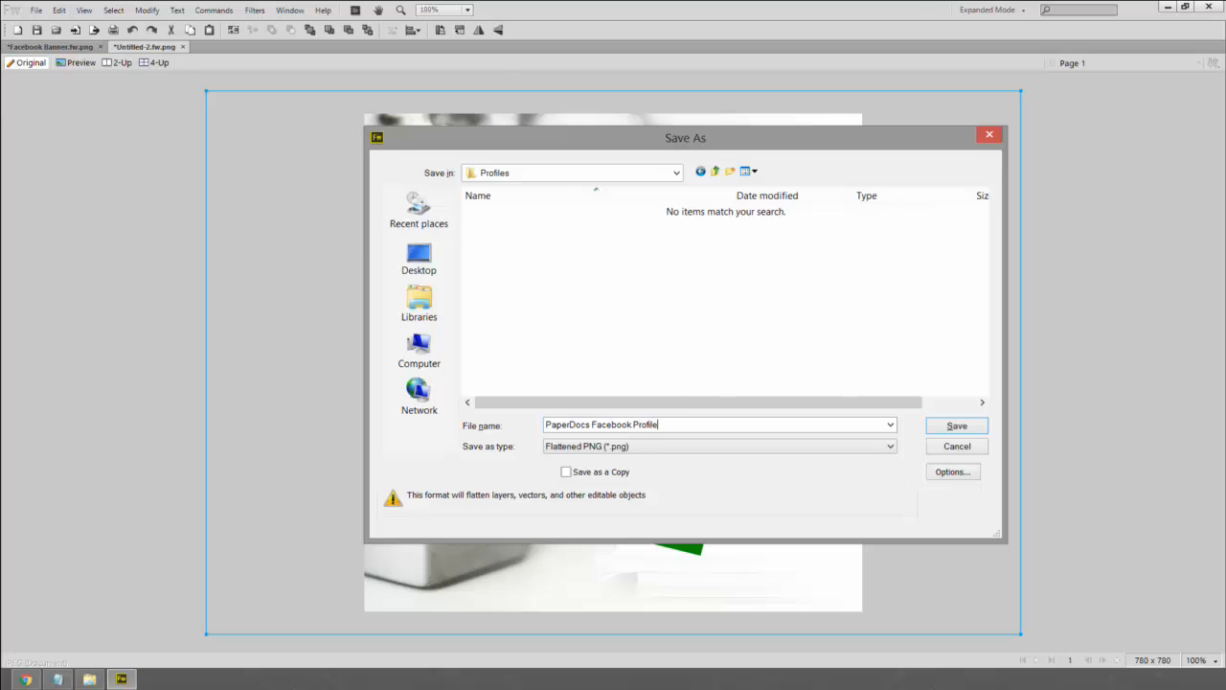
{"action": "key", "text": "Return"}
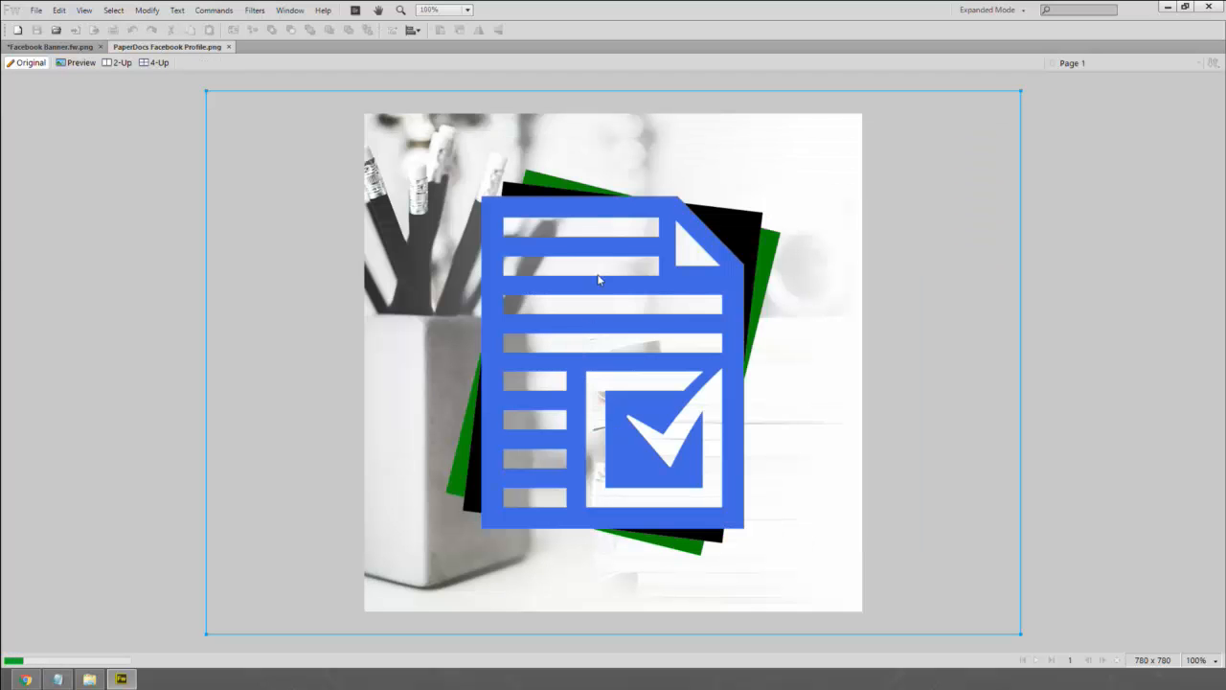
- Start Save As, go up to Assets > Backups and Originals, and create a new 'Profile' folder
{"action": "key", "text": "ctrl+shift+s"}
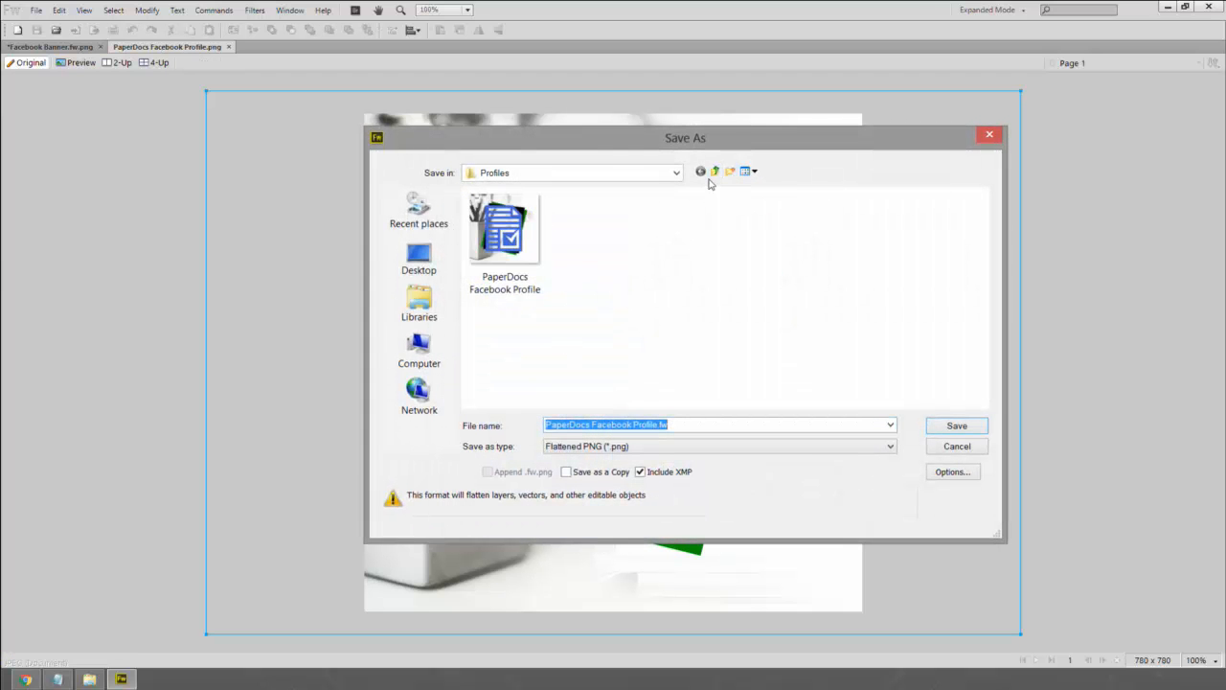
{"action": "left_click", "coordinate": [714, 172]}
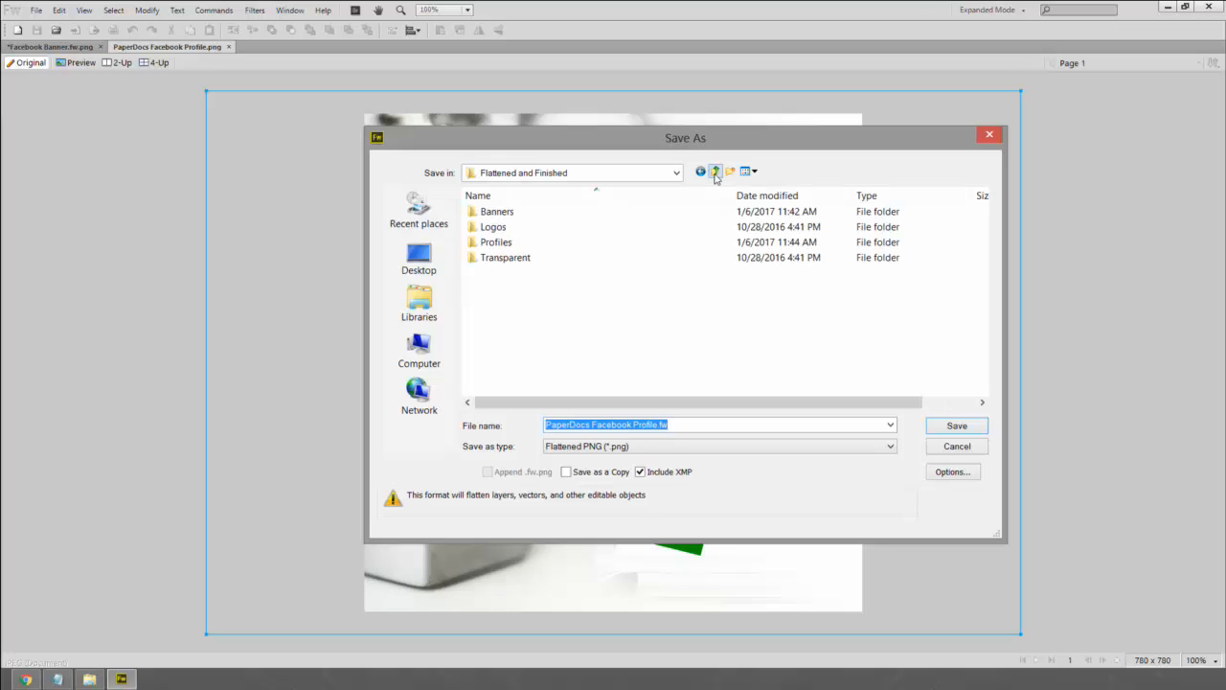
{"action": "left_click", "coordinate": [714, 174]}
{"action": "double_click", "coordinate": [530, 226]}
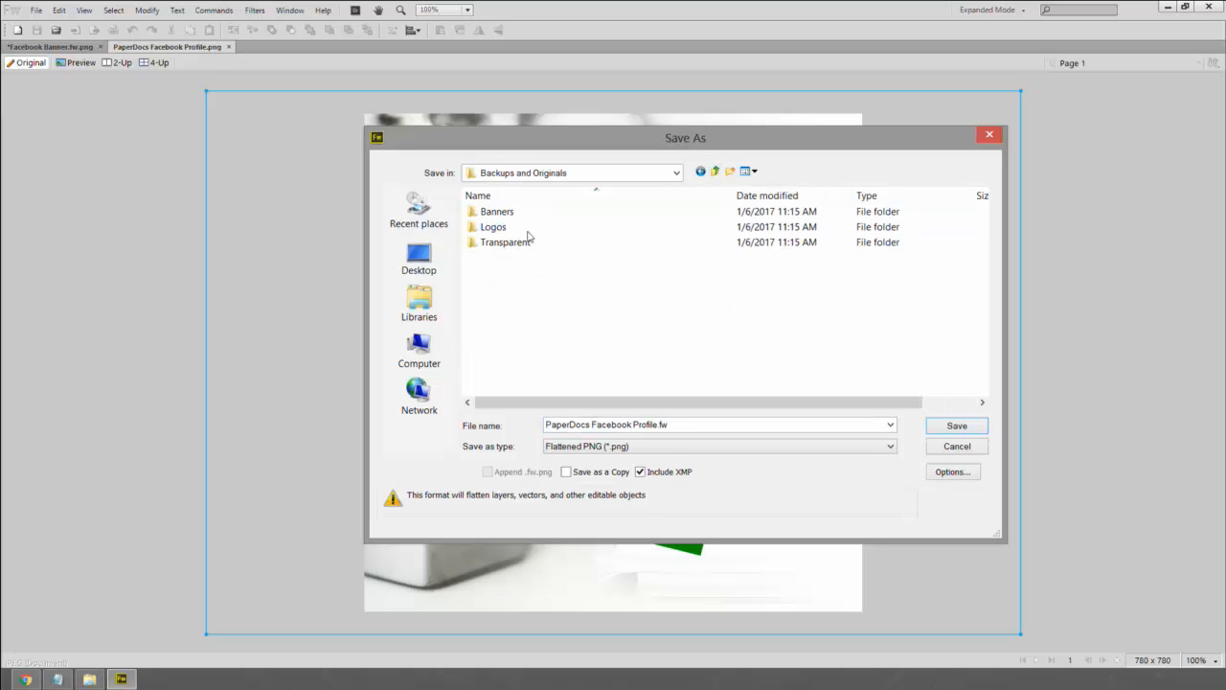
{"action": "right_click", "coordinate": [502, 272]}
{"action": "mouse_move", "coordinate": [537, 413]}
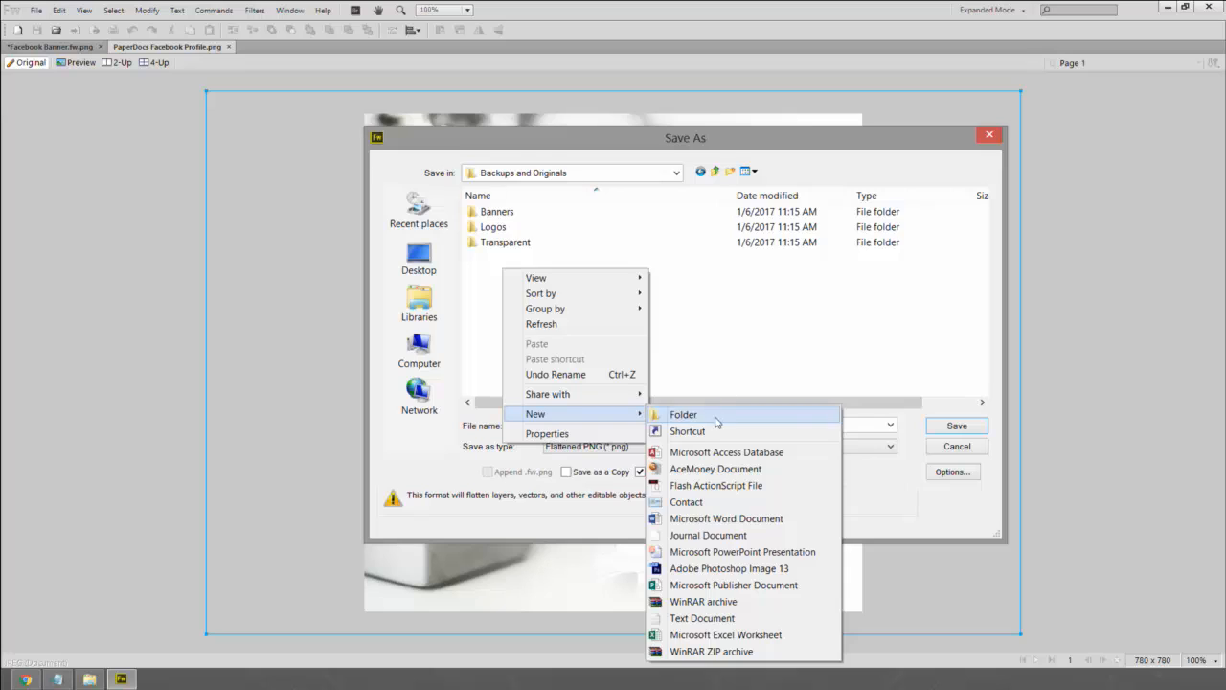
{"action": "left_click", "coordinate": [679, 415]}
{"action": "type", "text": "Profile"}
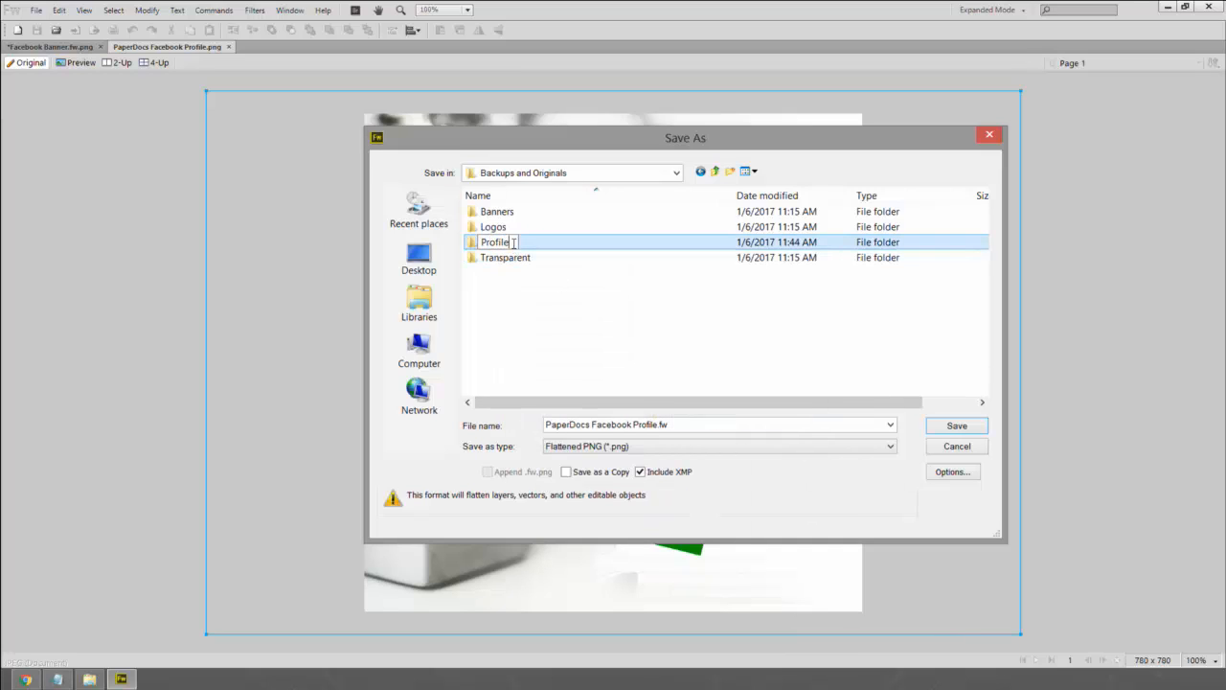
{"action": "key", "text": "Return"}
- Save the copy inside the Profile folder as an editable Fireworks PNG
{"action": "left_click", "coordinate": [512, 249]}
{"action": "left_click", "coordinate": [538, 247]}
{"action": "double_click", "coordinate": [537, 247]}
{"action": "left_click", "coordinate": [594, 446]}
{"action": "left_click", "coordinate": [599, 460]}
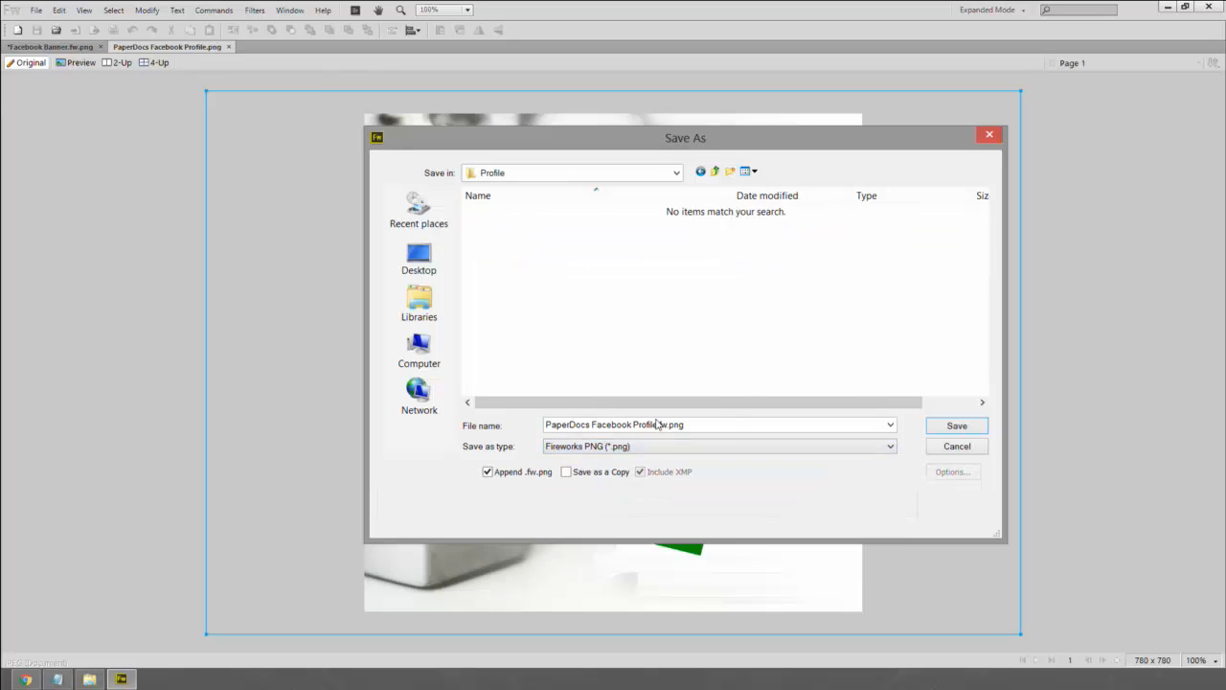
{"action": "left_click", "coordinate": [974, 428]}
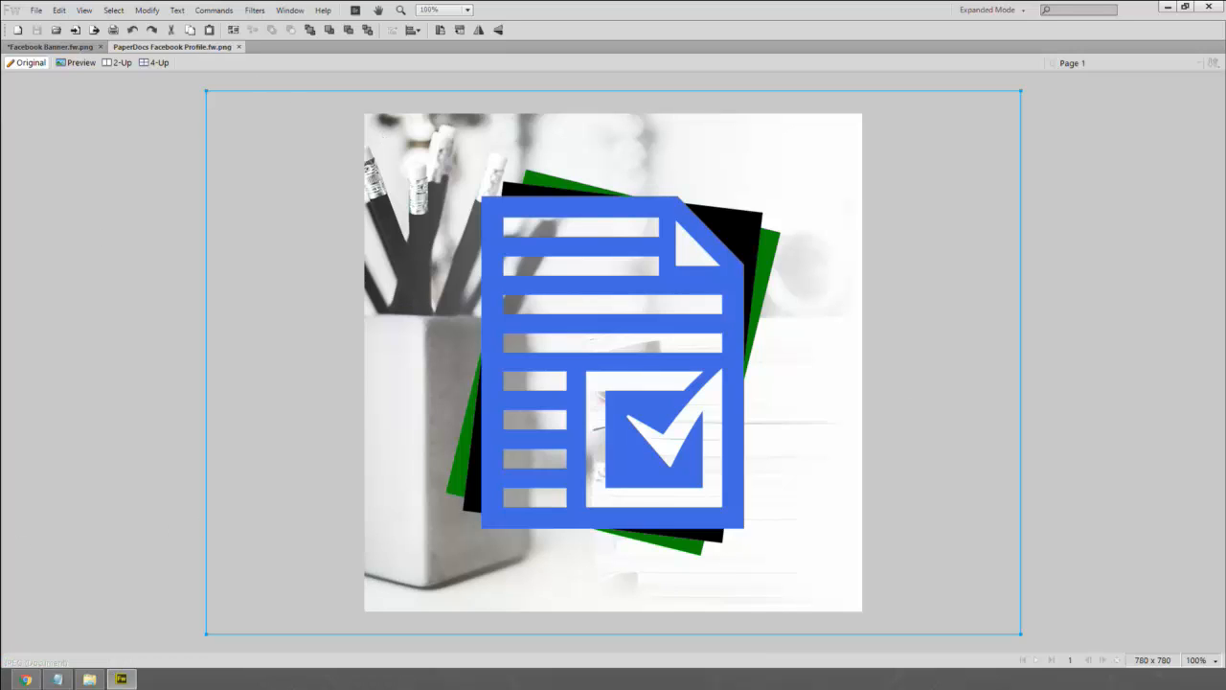
- Deselect the image, undo the last change, save the document, and minimize Fireworks
{"action": "left_click", "coordinate": [17, 561]}
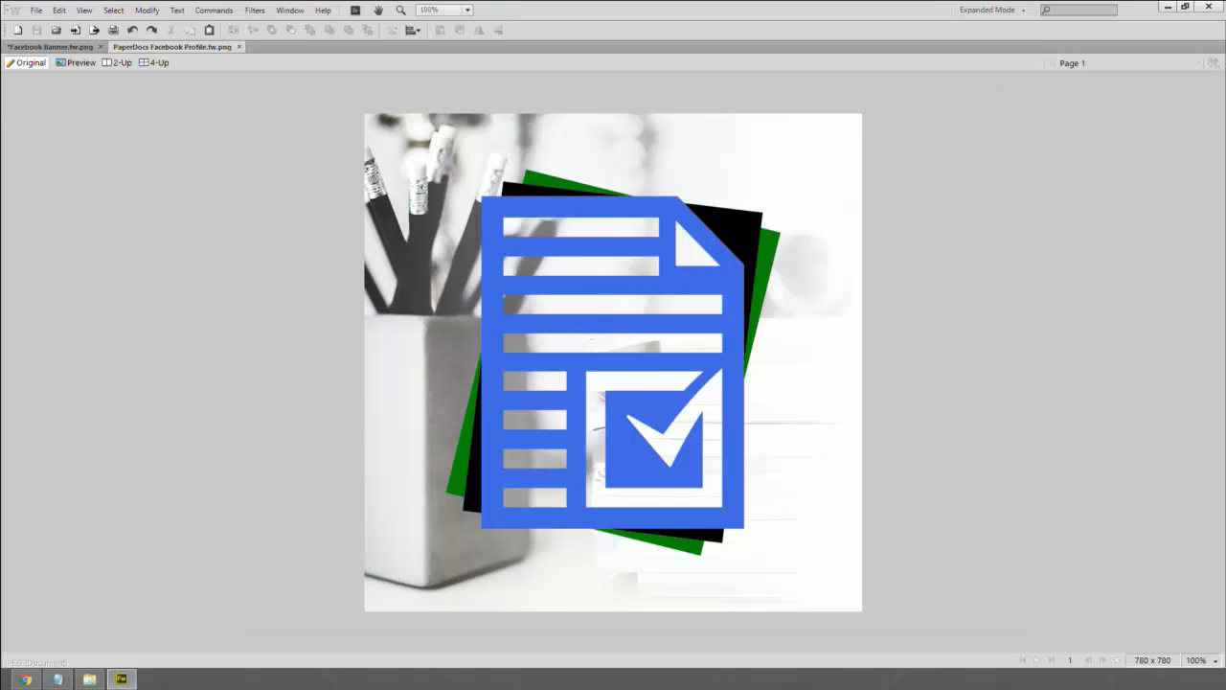
{"action": "key", "text": "ctrl+z"}
{"action": "key", "text": "ctrl+s"}
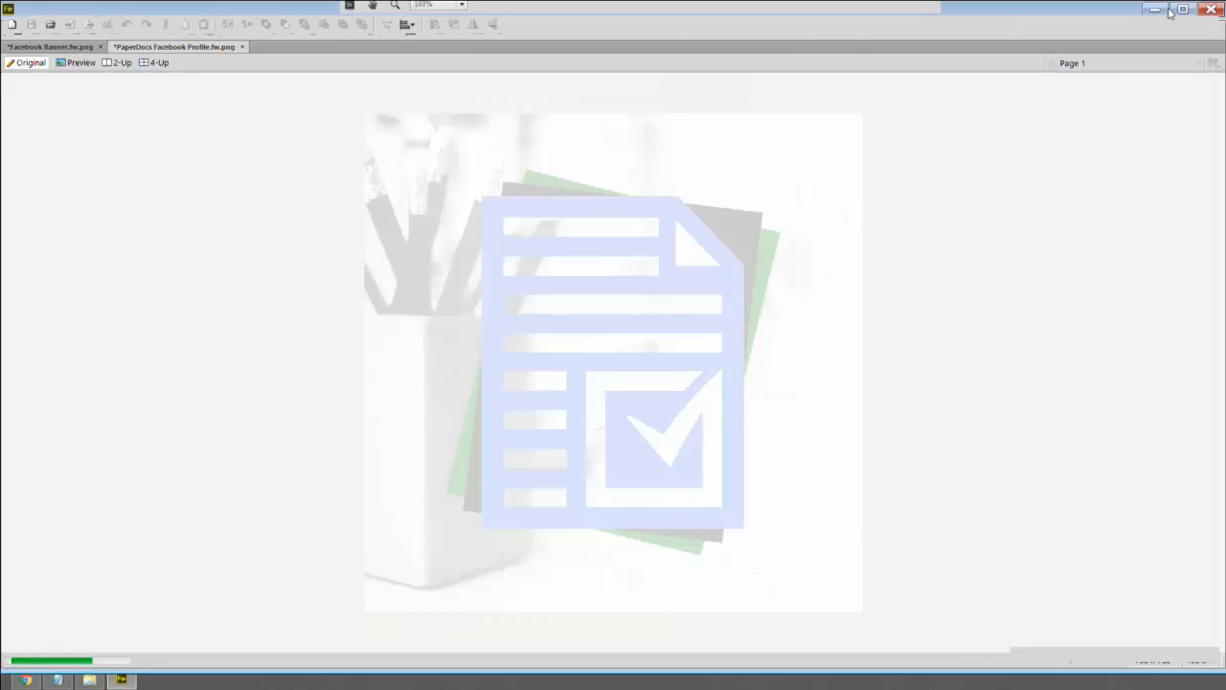
{"action": "left_click", "coordinate": [1156, 9]}
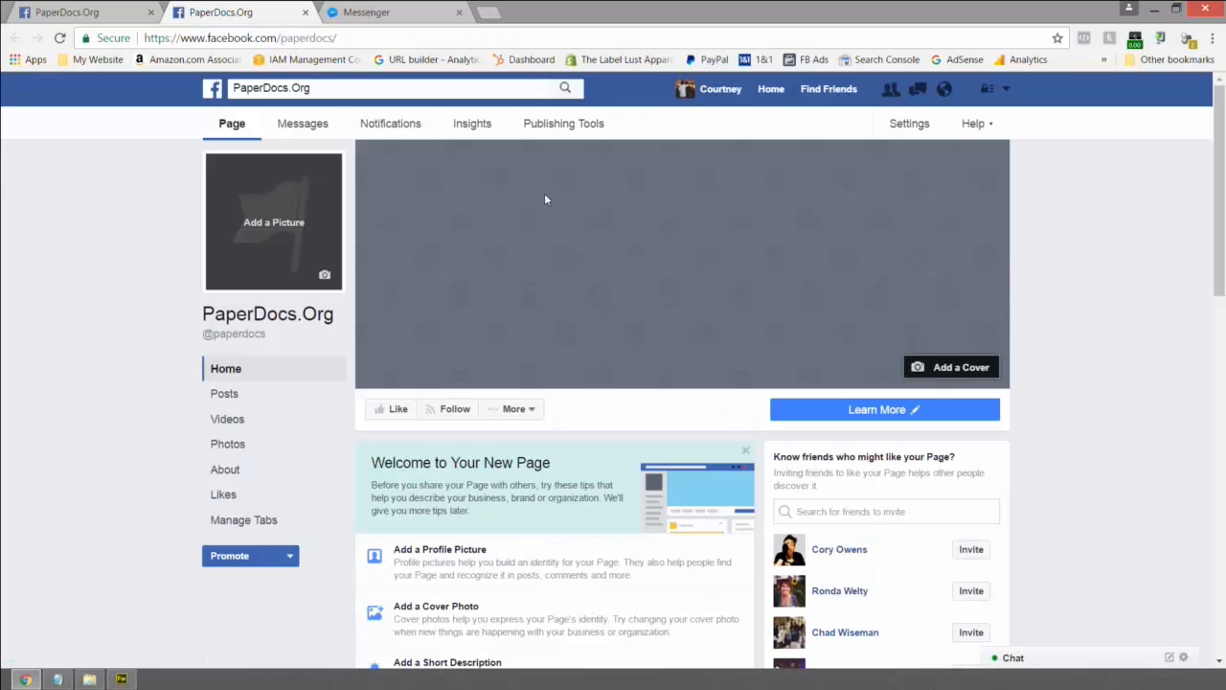
- Upload the profile image from My WordPress Website - Copy > Assets > Flattened and Finished > Profiles
{"action": "left_click", "coordinate": [324, 277]}
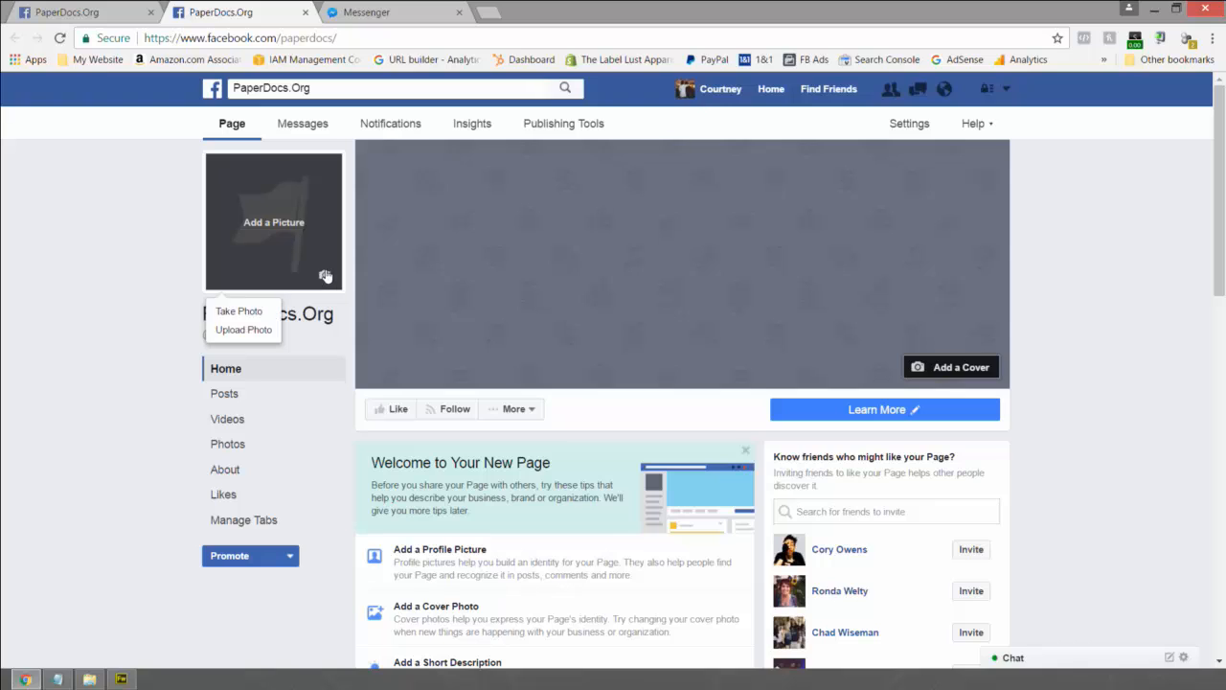
{"action": "left_click", "coordinate": [238, 328]}
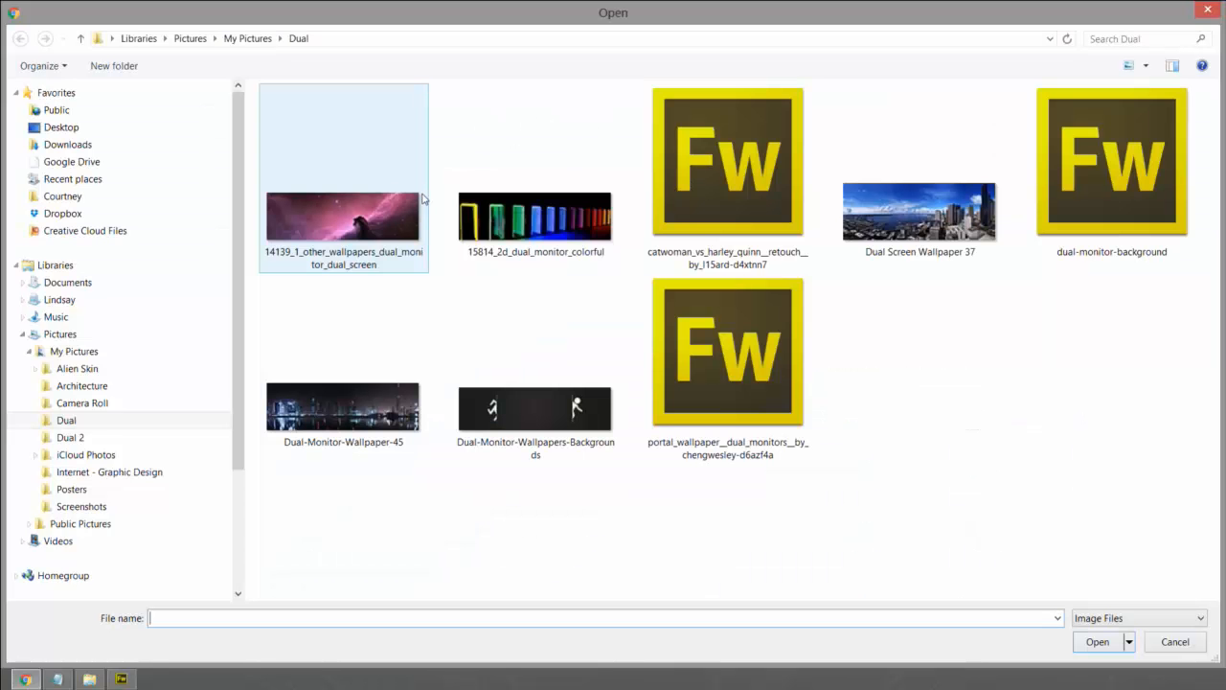
{"action": "left_click", "coordinate": [111, 38]}
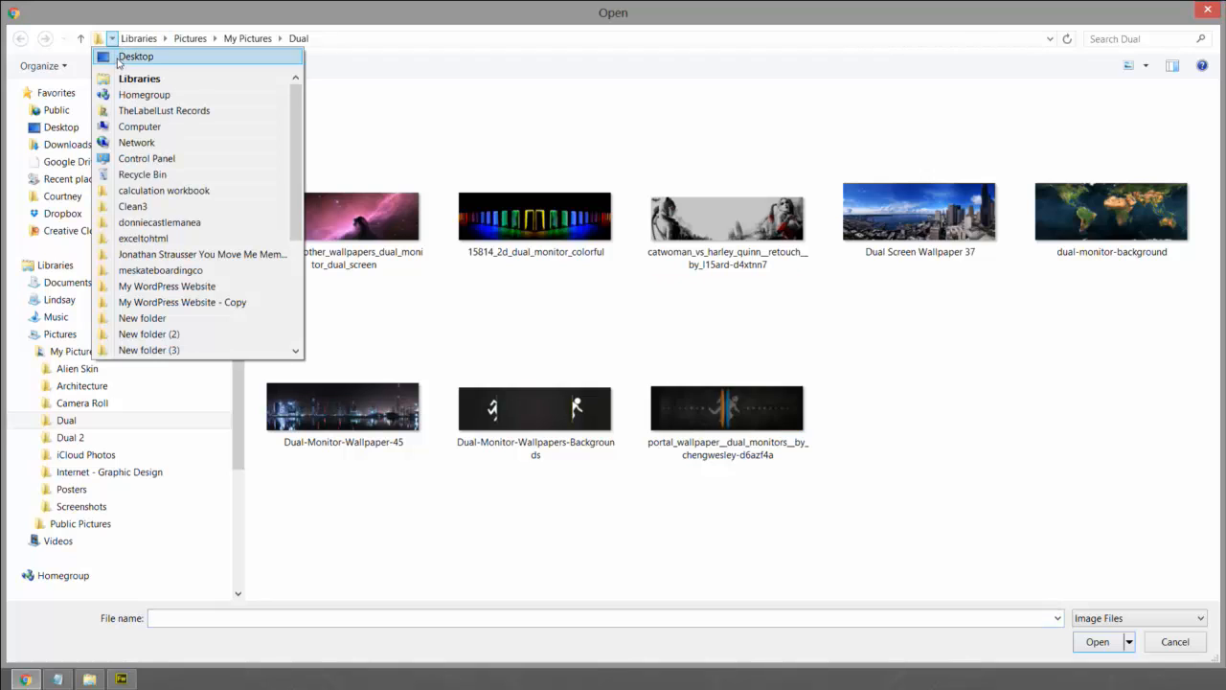
{"action": "left_click", "coordinate": [253, 301]}
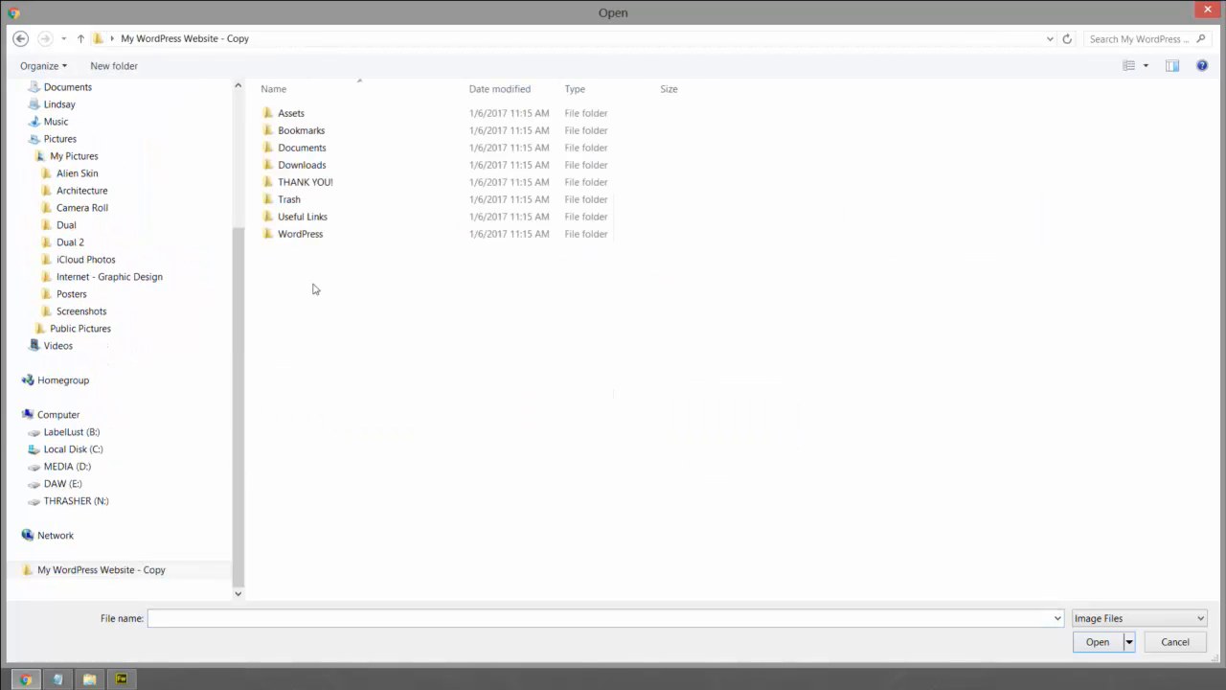
{"action": "double_click", "coordinate": [283, 114]}
{"action": "double_click", "coordinate": [299, 150]}
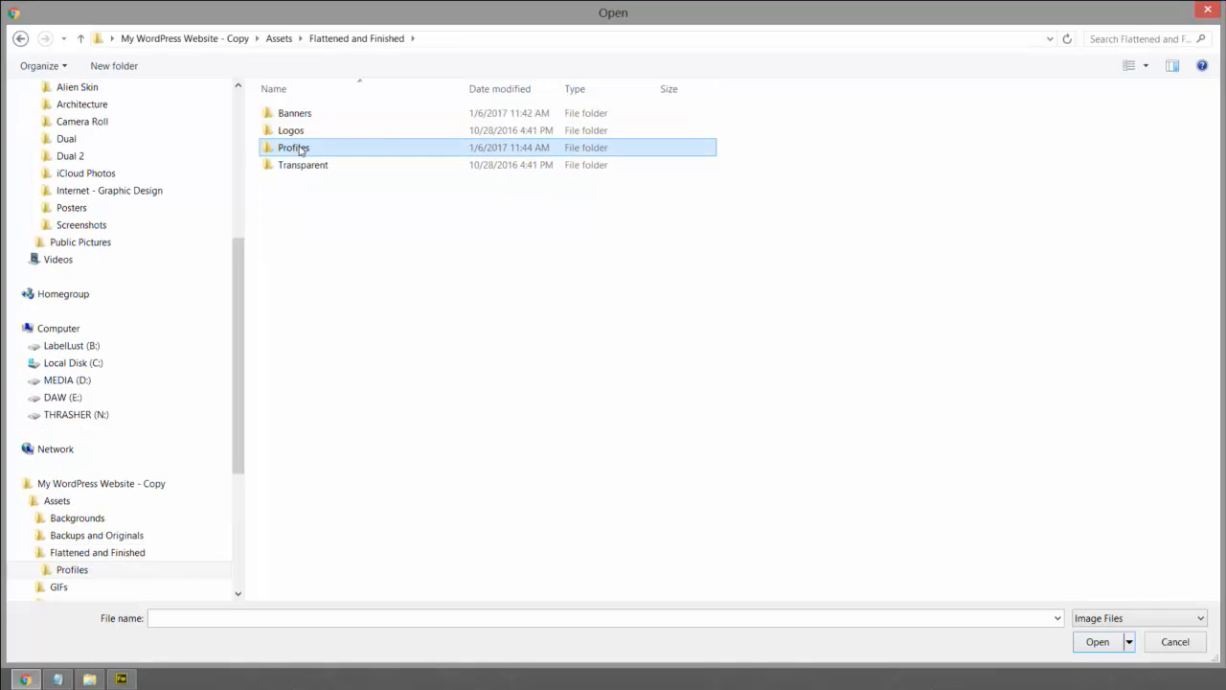
{"action": "double_click", "coordinate": [293, 147]}
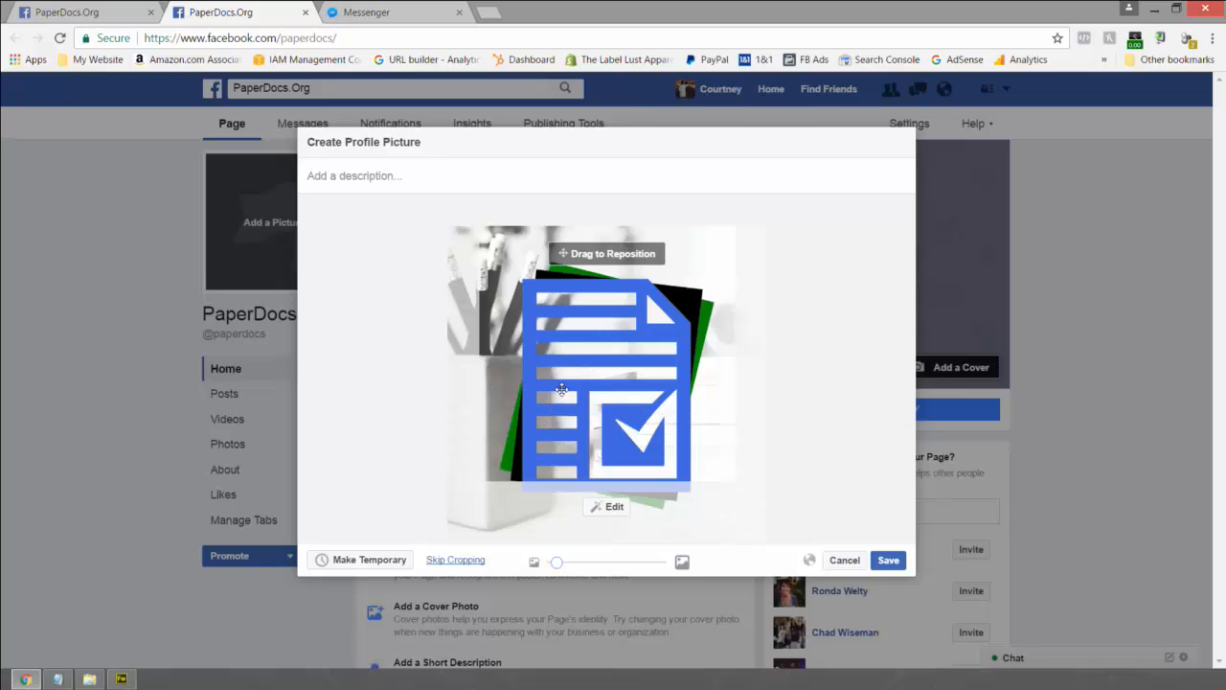
- Zoom the uploaded image fully out and save it as the page's profile picture
{"action": "left_click_drag", "start_coordinate": [558, 563], "coordinate": [456, 565]}
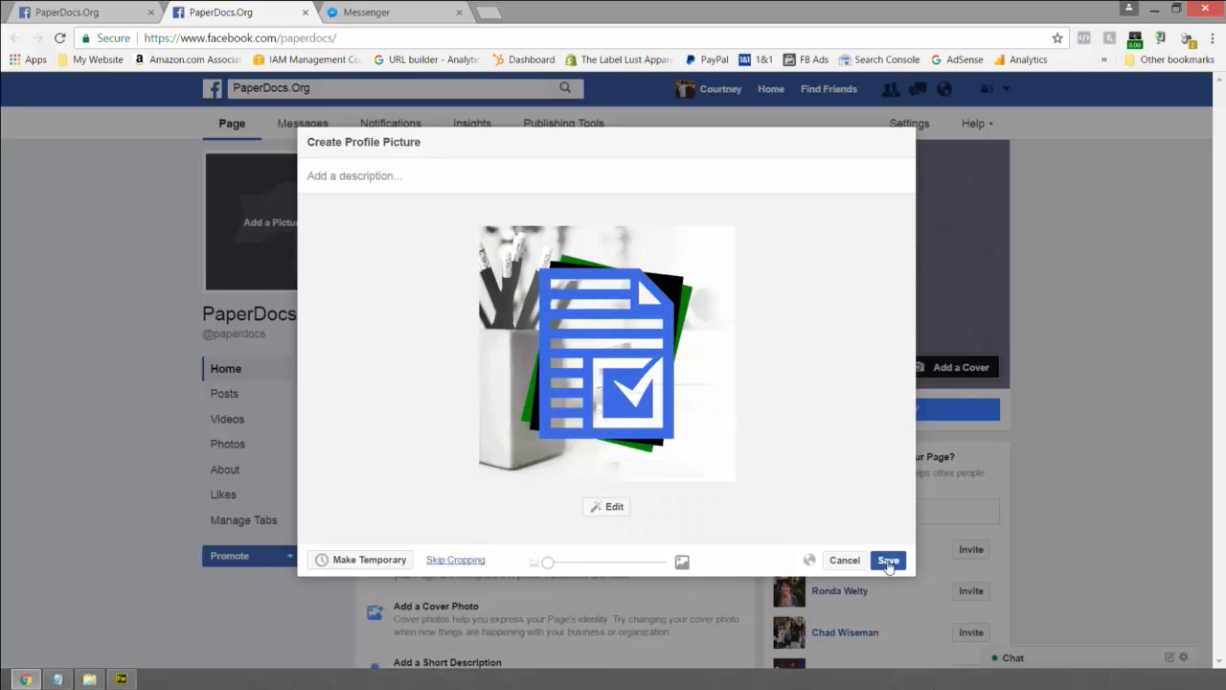
{"action": "mouse_move", "coordinate": [547, 562]}
{"action": "left_mouse_down"}
{"action": "mouse_move", "coordinate": [616, 562]}
{"action": "mouse_move", "coordinate": [542, 562]}
{"action": "left_mouse_up"}
{"action": "left_click", "coordinate": [888, 559]}
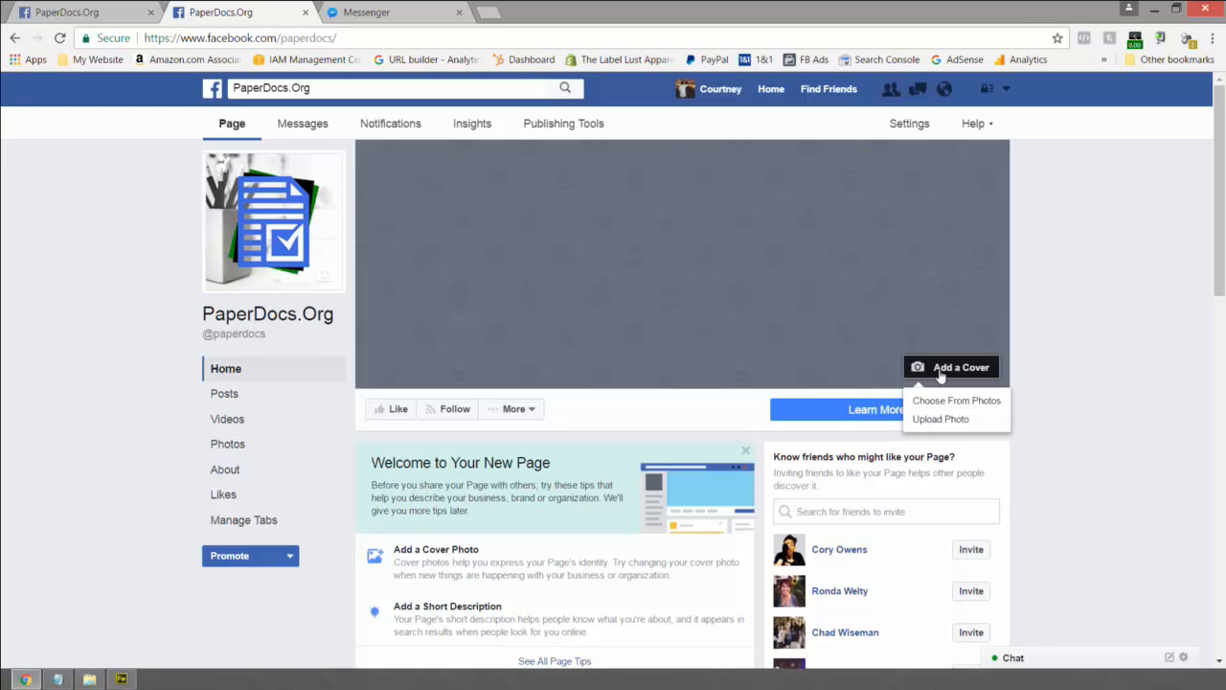
- Upload the Facebook Banner image from Assets > Flattened and Finished > Banners and save it as cover photo
{"action": "left_click", "coordinate": [934, 420]}
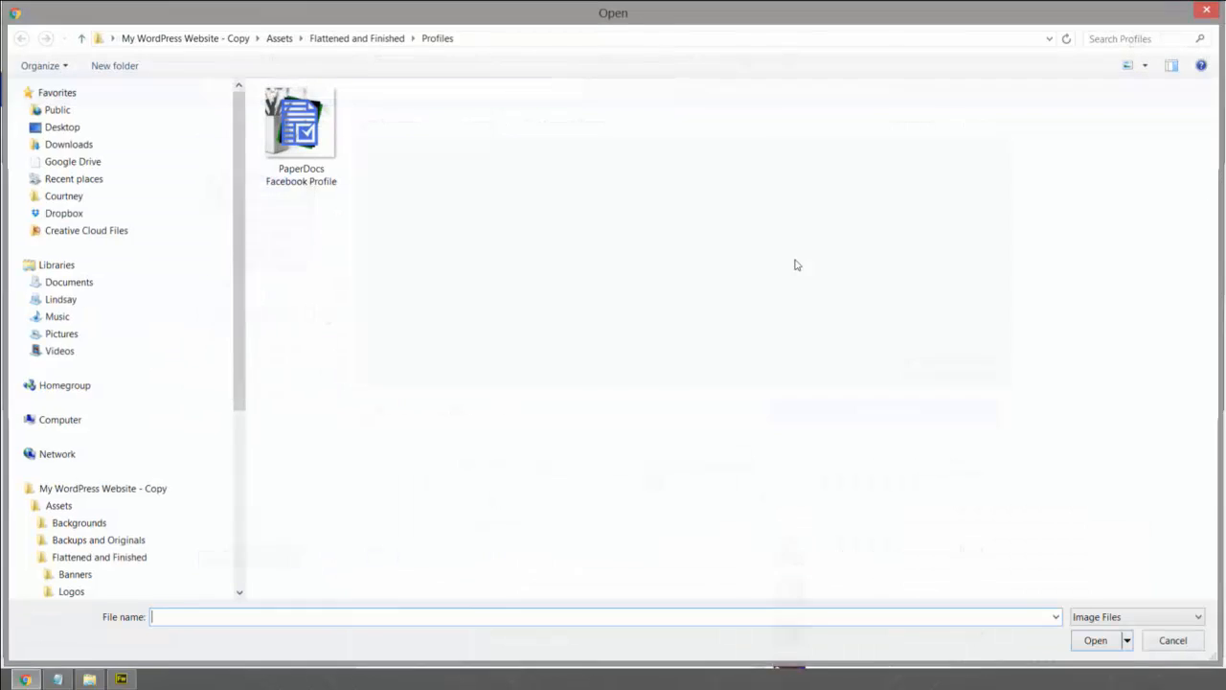
{"action": "left_click", "coordinate": [278, 40]}
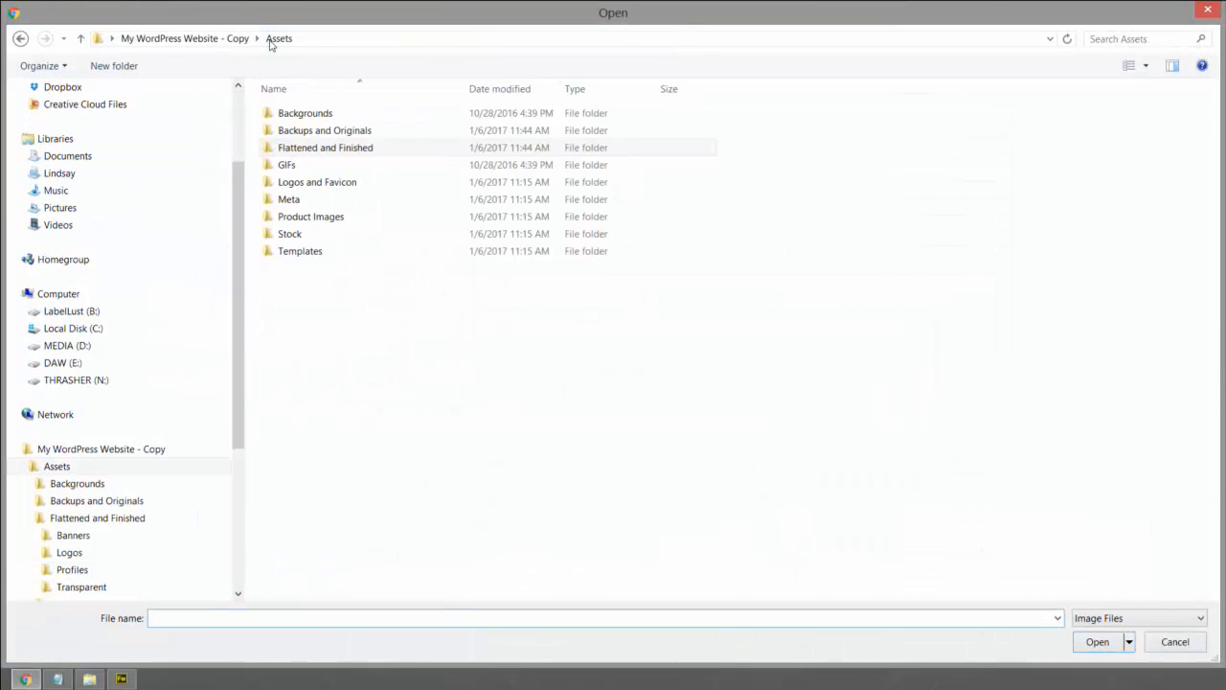
{"action": "double_click", "coordinate": [279, 146]}
{"action": "double_click", "coordinate": [293, 115]}
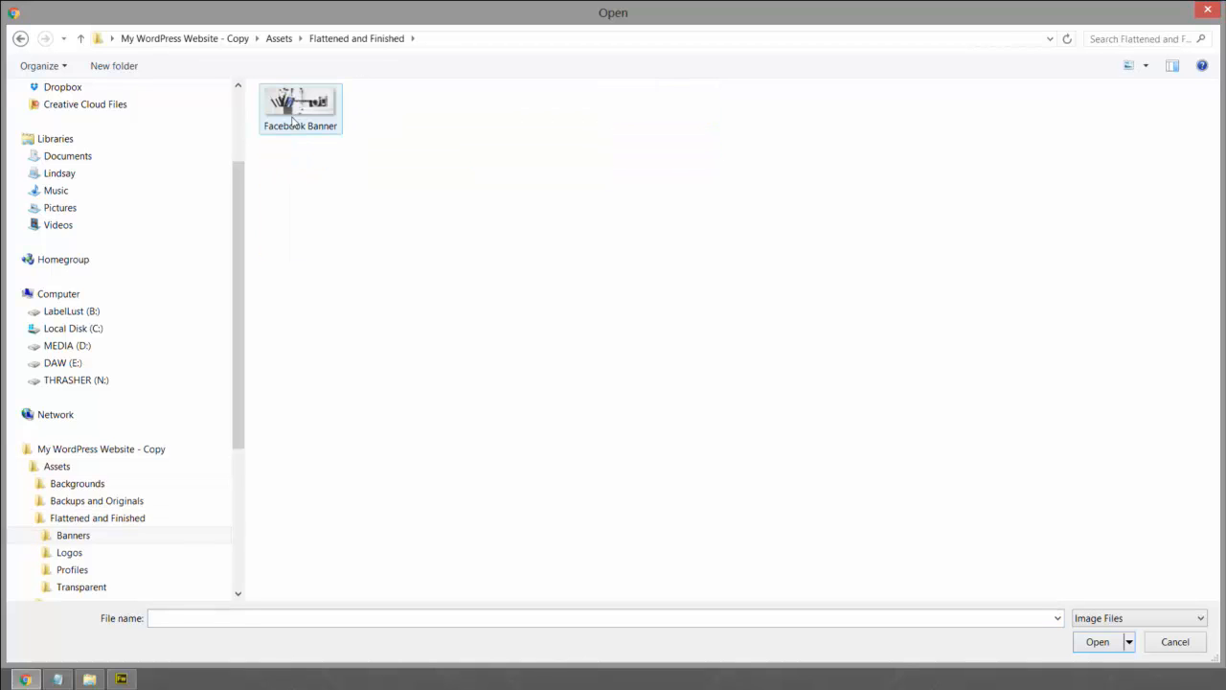
{"action": "double_click", "coordinate": [301, 99]}
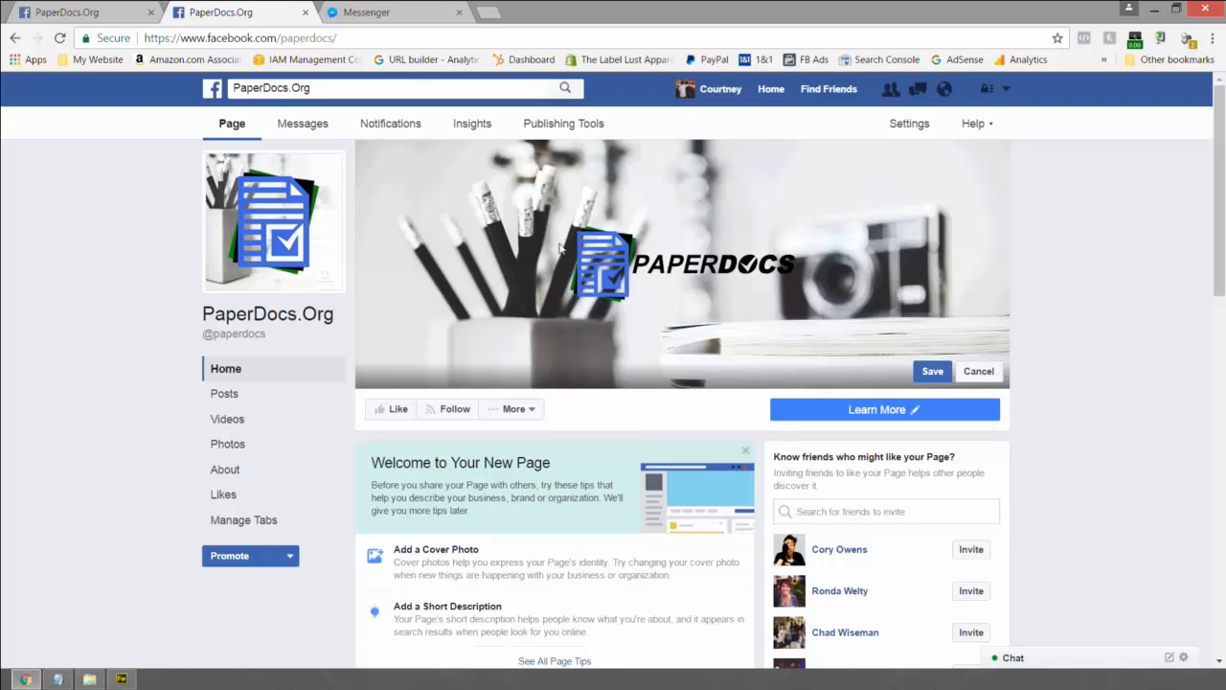
{"action": "left_click", "coordinate": [926, 373]}
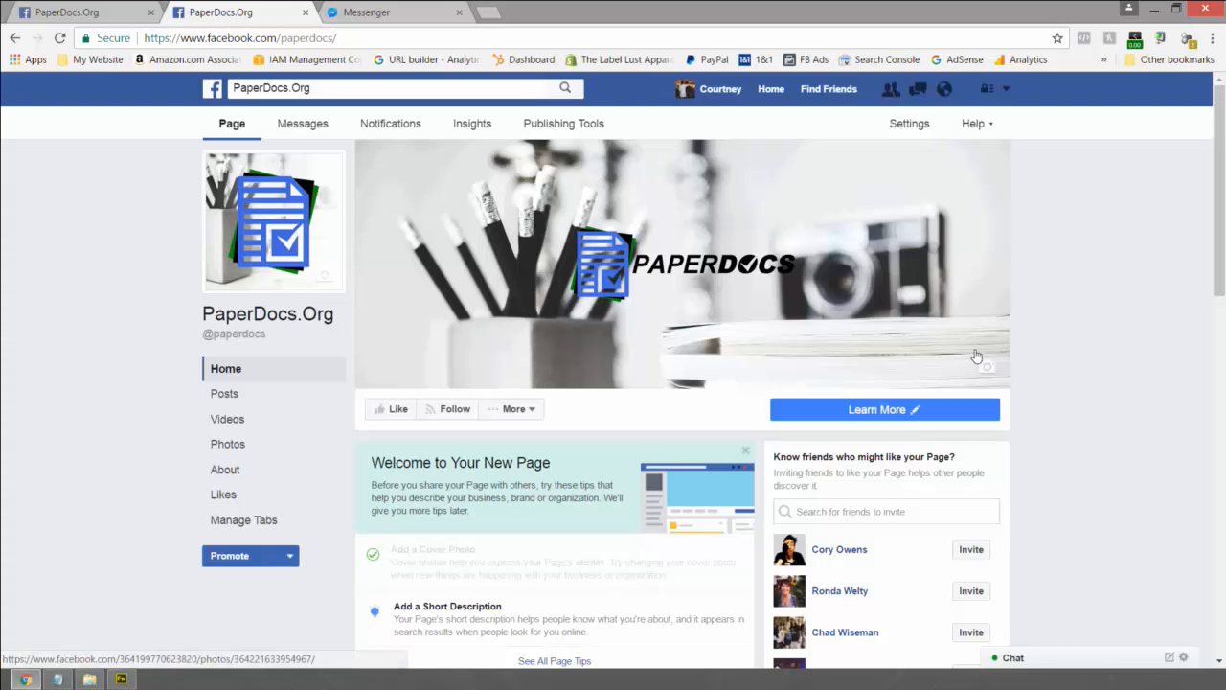
{"action": "scroll", "coordinate": [973, 355], "scroll_direction": "down", "scroll_amount": 1}
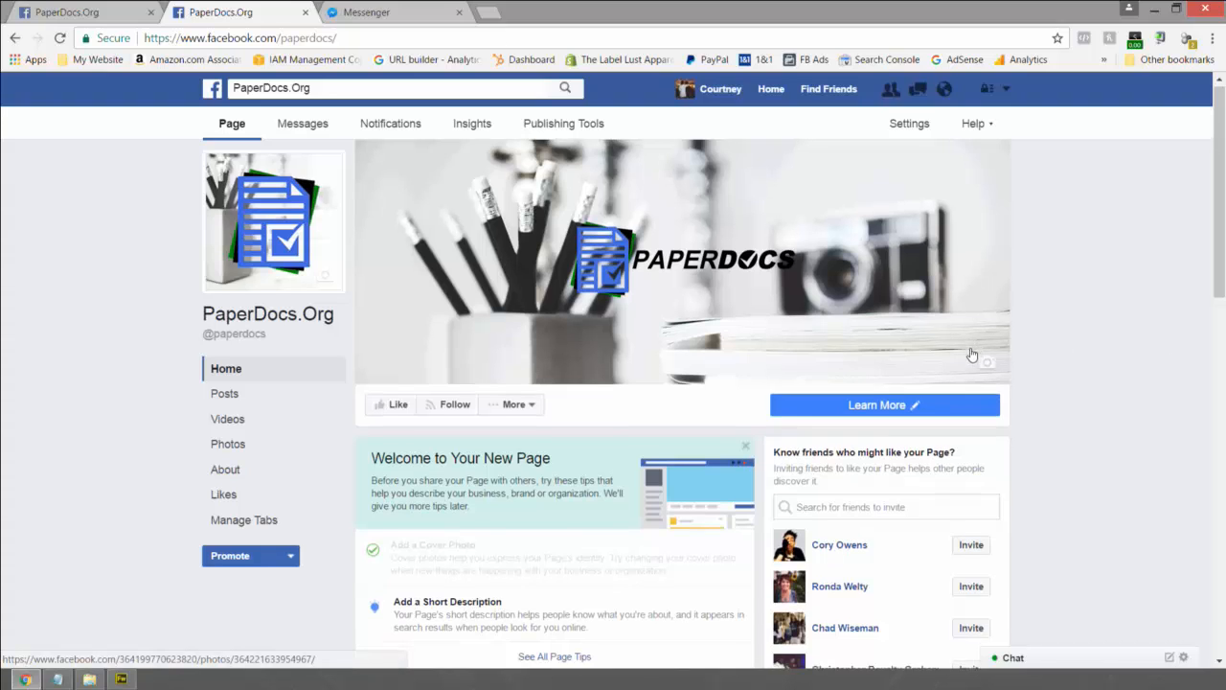
{"action": "scroll", "coordinate": [970, 355], "scroll_direction": "up", "scroll_amount": 1}
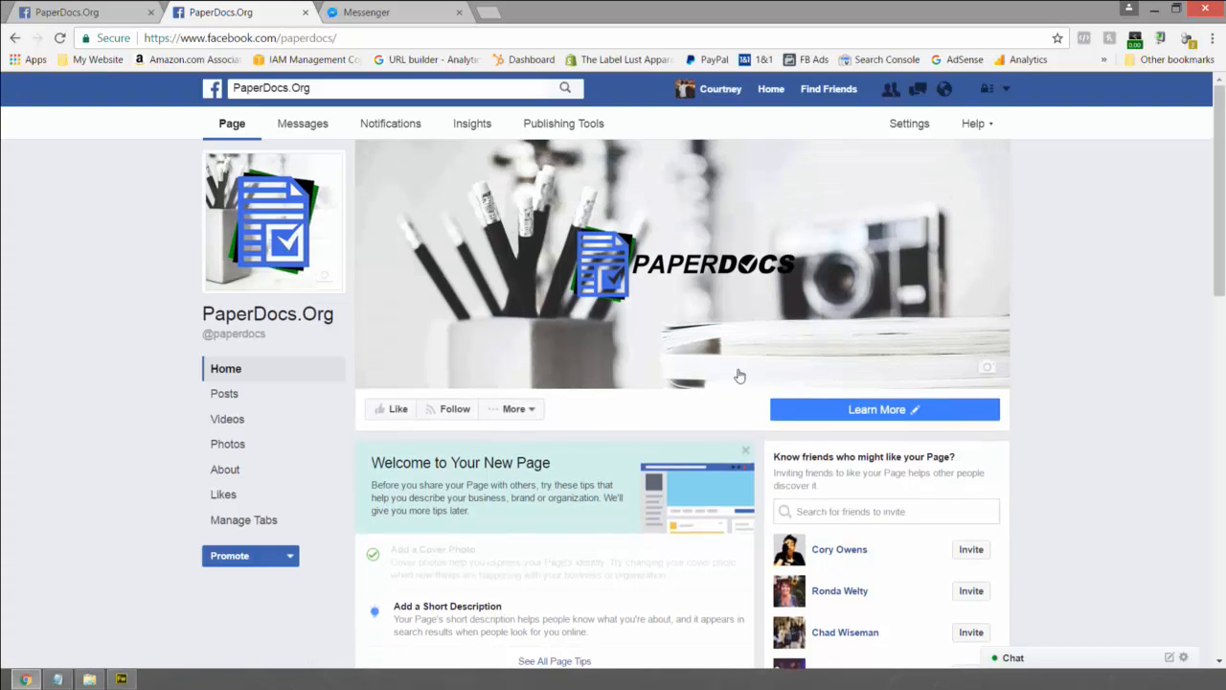
- Open Edit Page Info from the More menu and go over the name, subcategory and description fields
{"action": "left_click", "coordinate": [534, 412]}
{"action": "left_click", "coordinate": [534, 412]}
{"action": "left_click", "coordinate": [538, 414]}
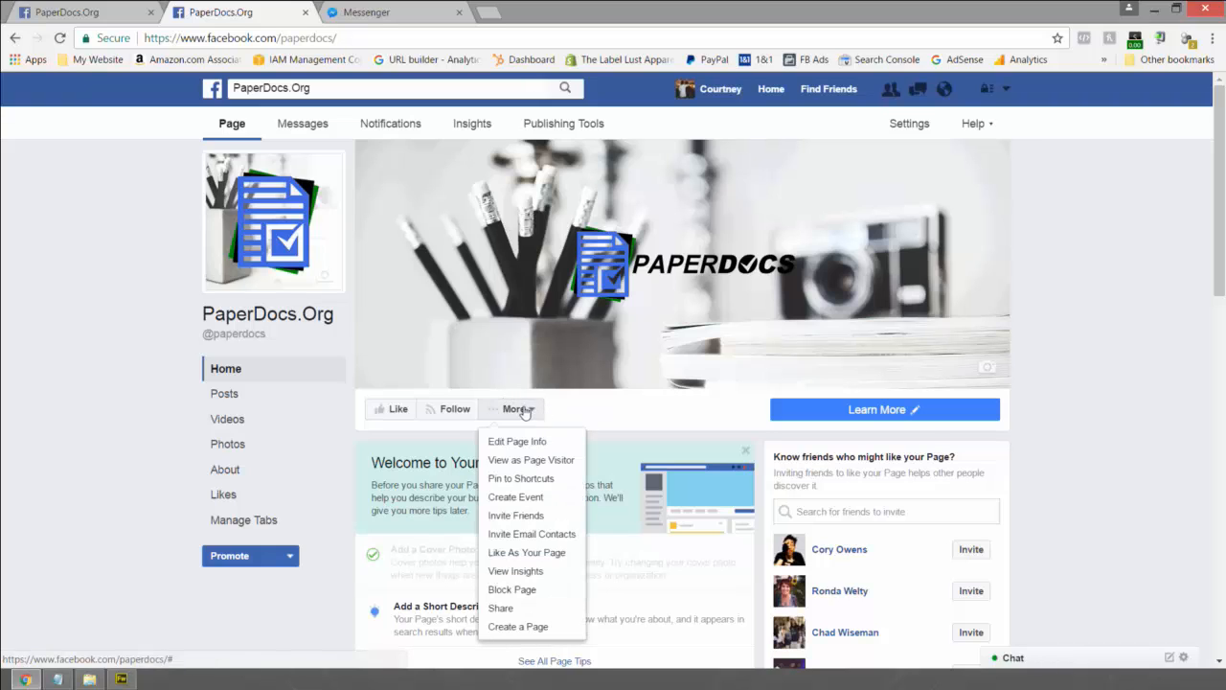
{"action": "left_click", "coordinate": [512, 444]}
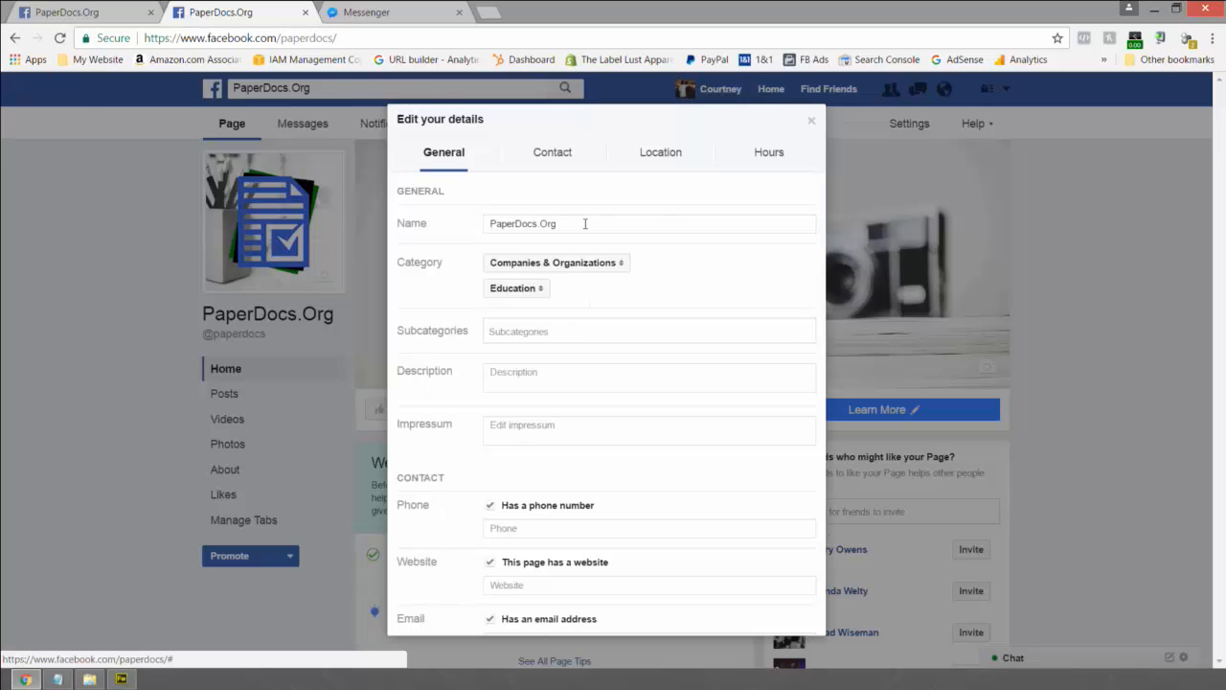
{"action": "double_click", "coordinate": [584, 223]}
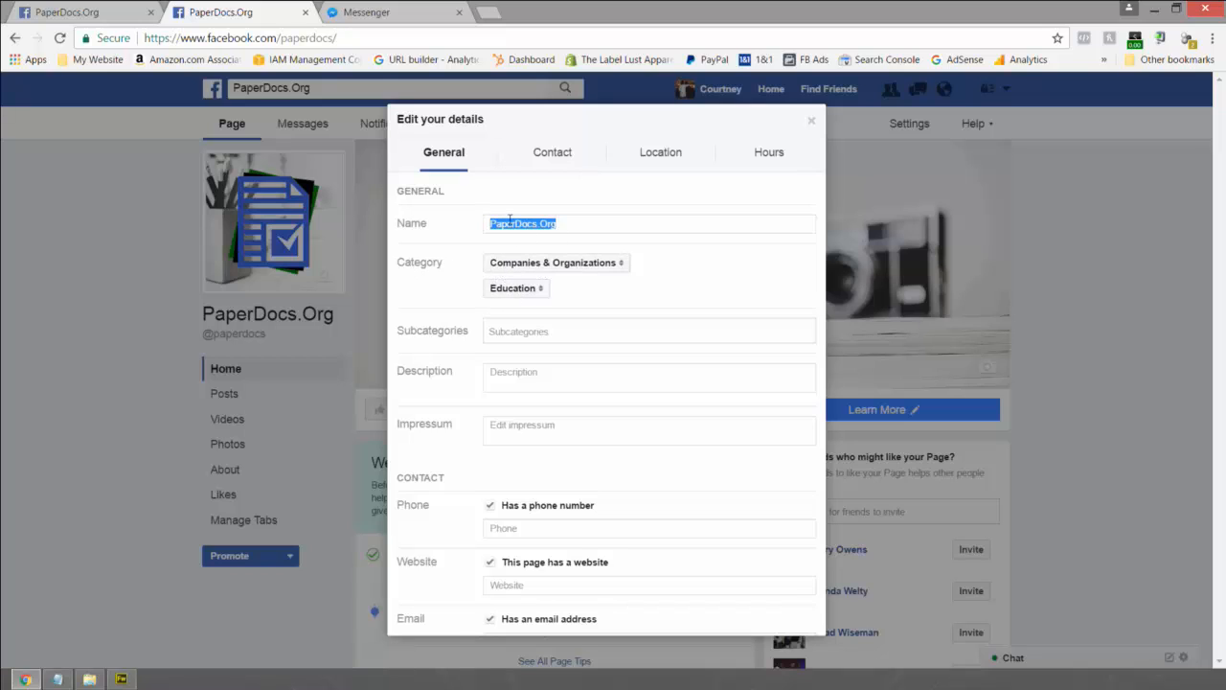
{"action": "left_click", "coordinate": [513, 331]}
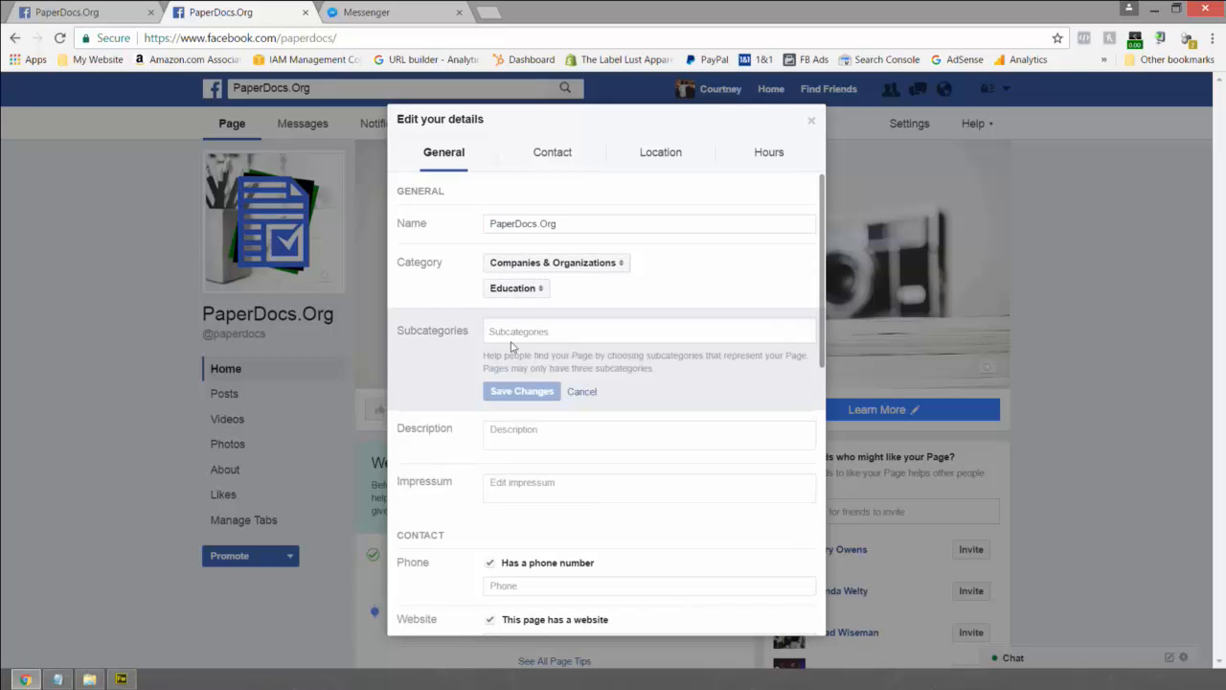
{"action": "left_click", "coordinate": [539, 432]}
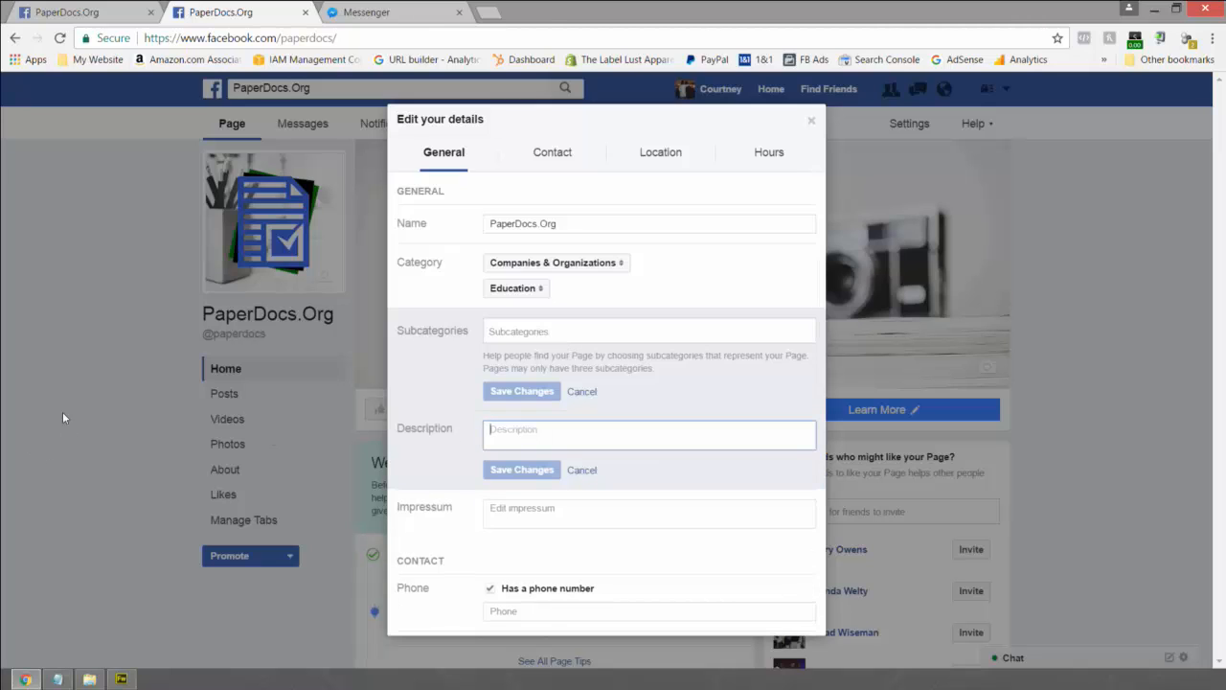
- Uncheck 'Has a street address' and set the page hours to Always open
{"action": "scroll", "coordinate": [552, 444], "scroll_direction": "down", "scroll_amount": 3}
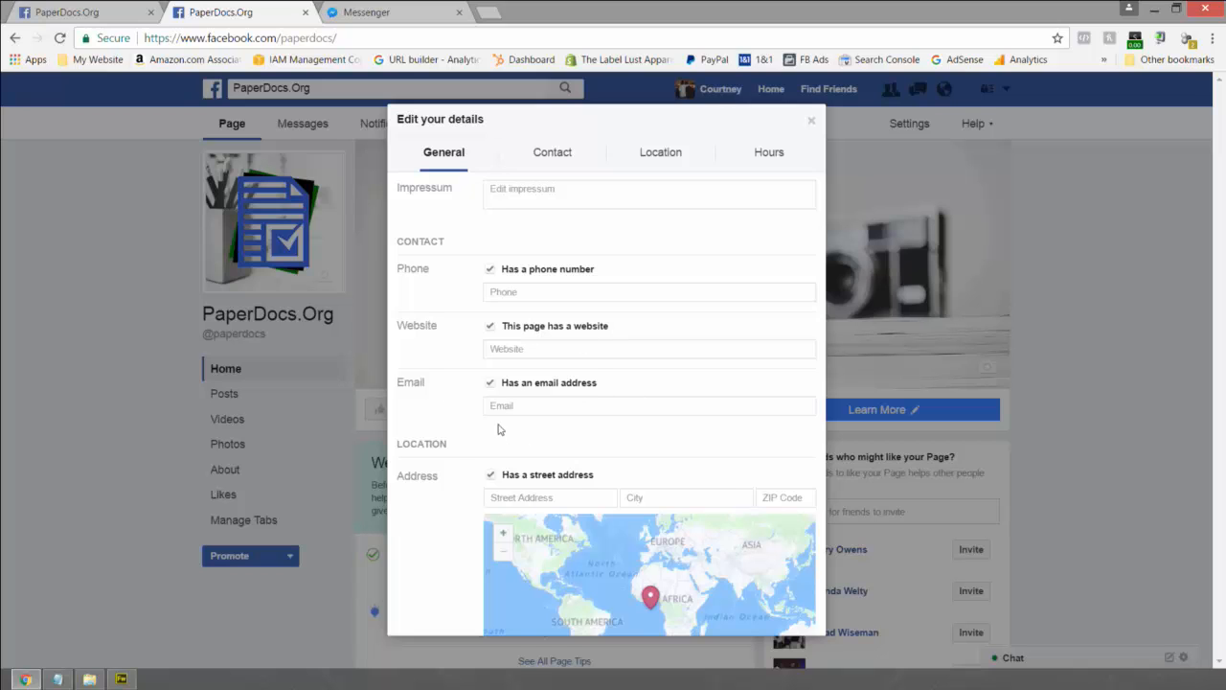
{"action": "scroll", "coordinate": [422, 492], "scroll_direction": "down", "scroll_amount": 3}
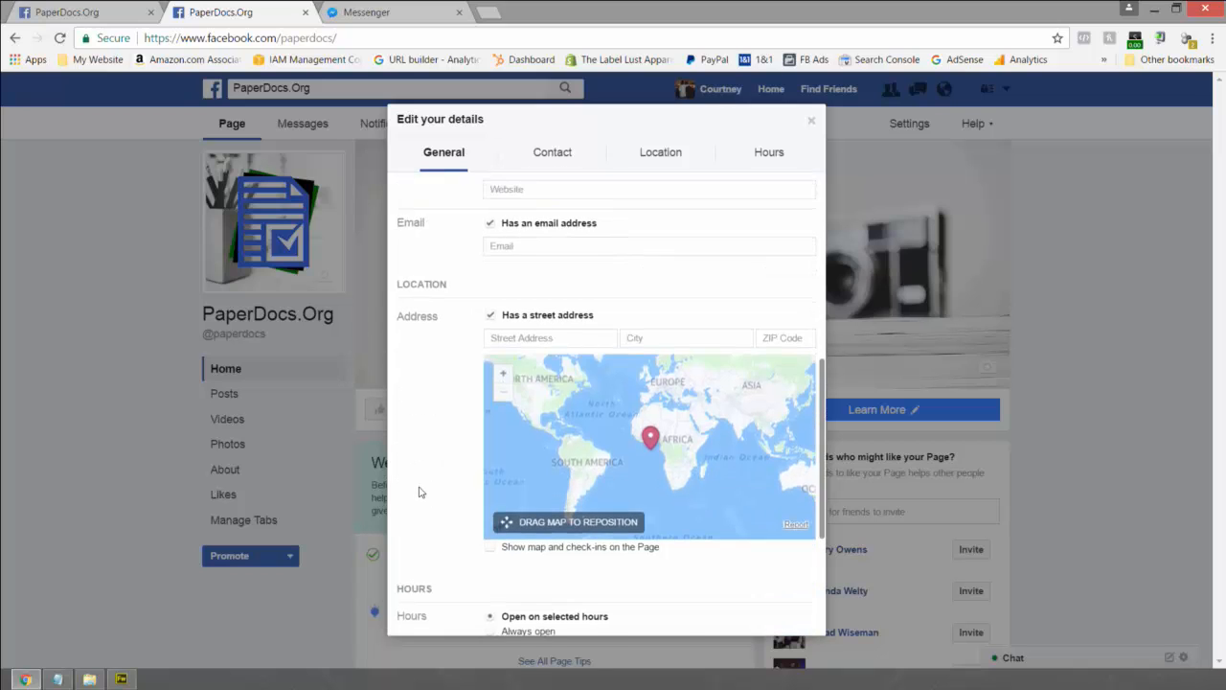
{"action": "left_click", "coordinate": [492, 234]}
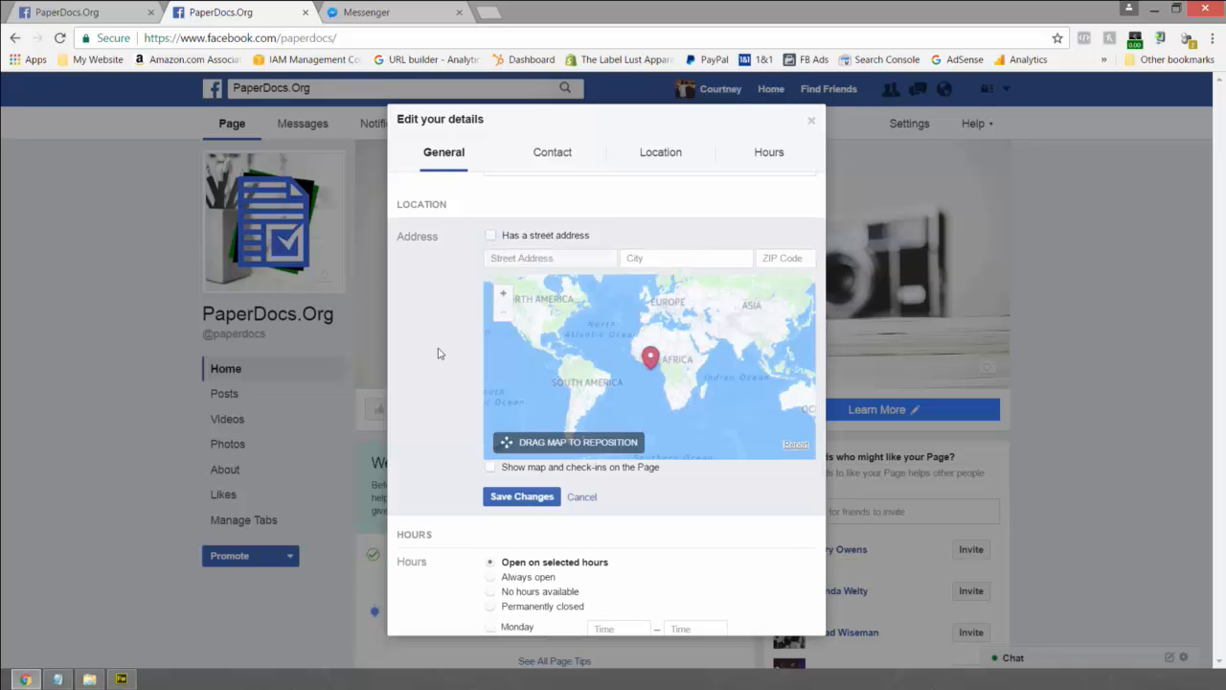
{"action": "scroll", "coordinate": [438, 353], "scroll_direction": "down", "scroll_amount": 2}
{"action": "scroll", "coordinate": [437, 353], "scroll_direction": "down", "scroll_amount": 1}
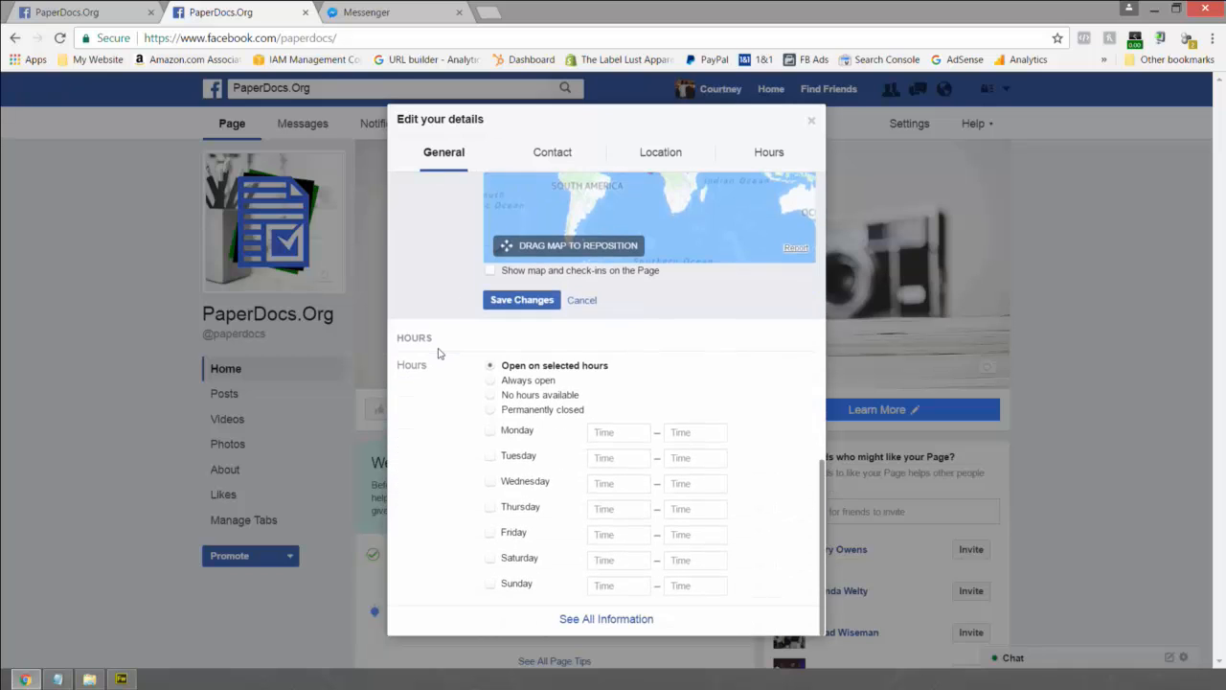
{"action": "left_click", "coordinate": [488, 379]}
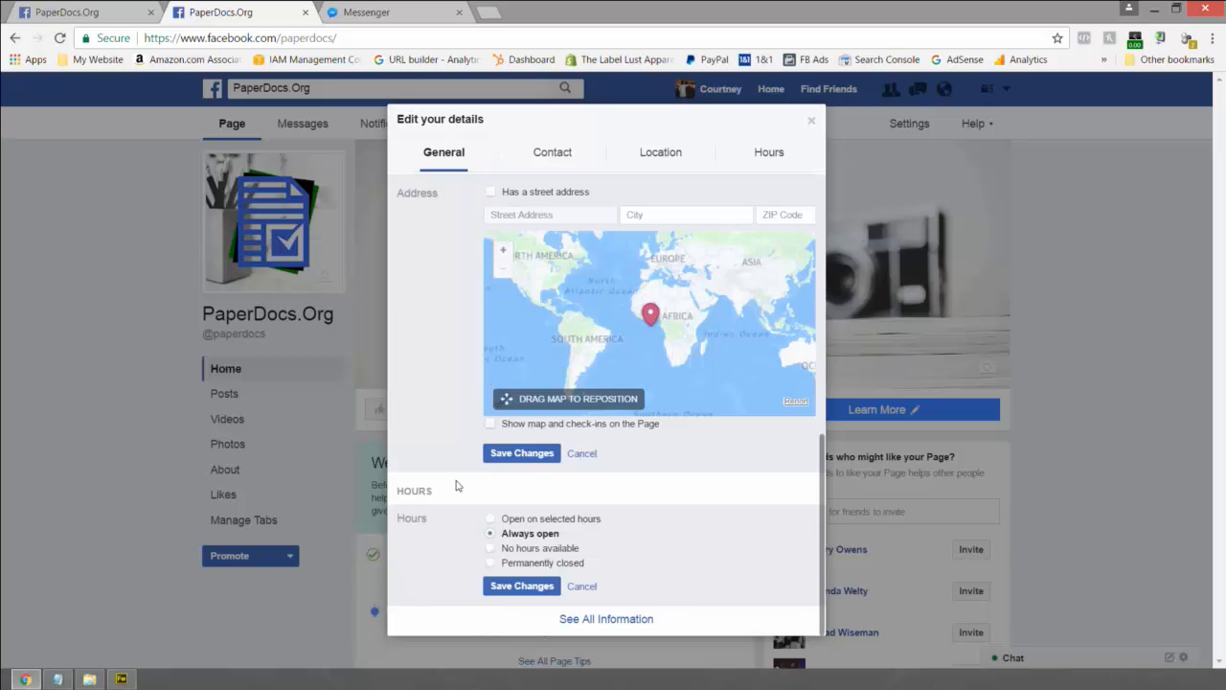
{"action": "scroll", "coordinate": [452, 545], "scroll_direction": "up", "scroll_amount": 5}
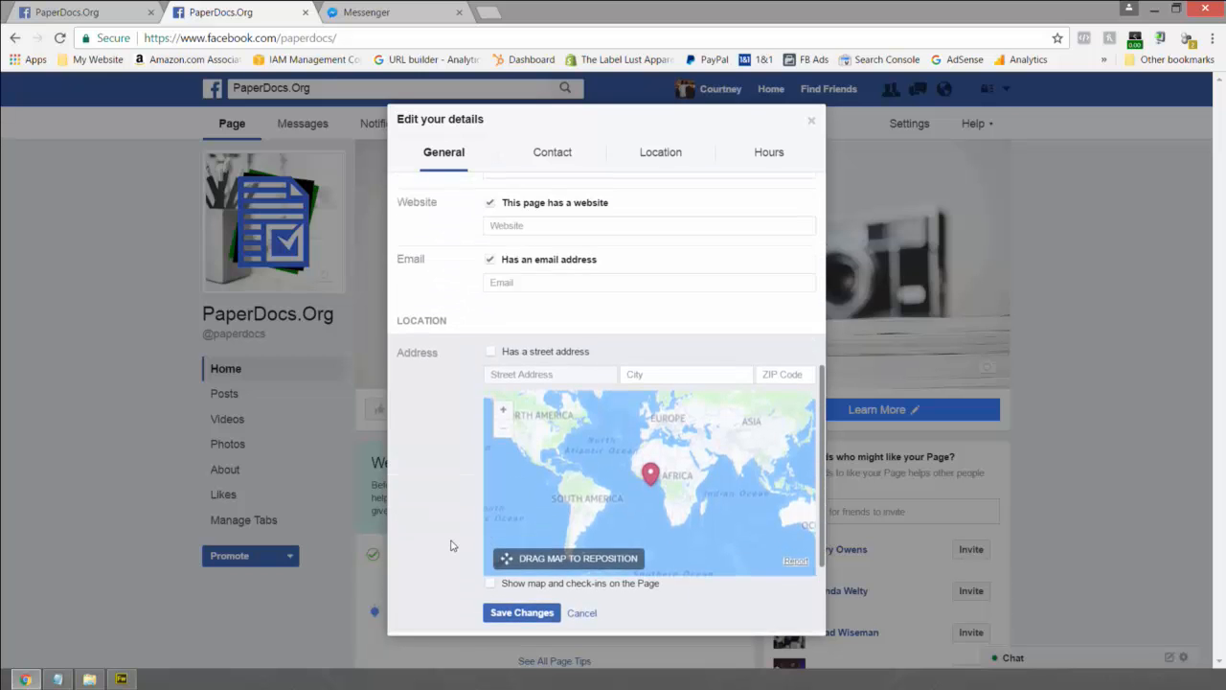
{"action": "left_click", "coordinate": [507, 521]}
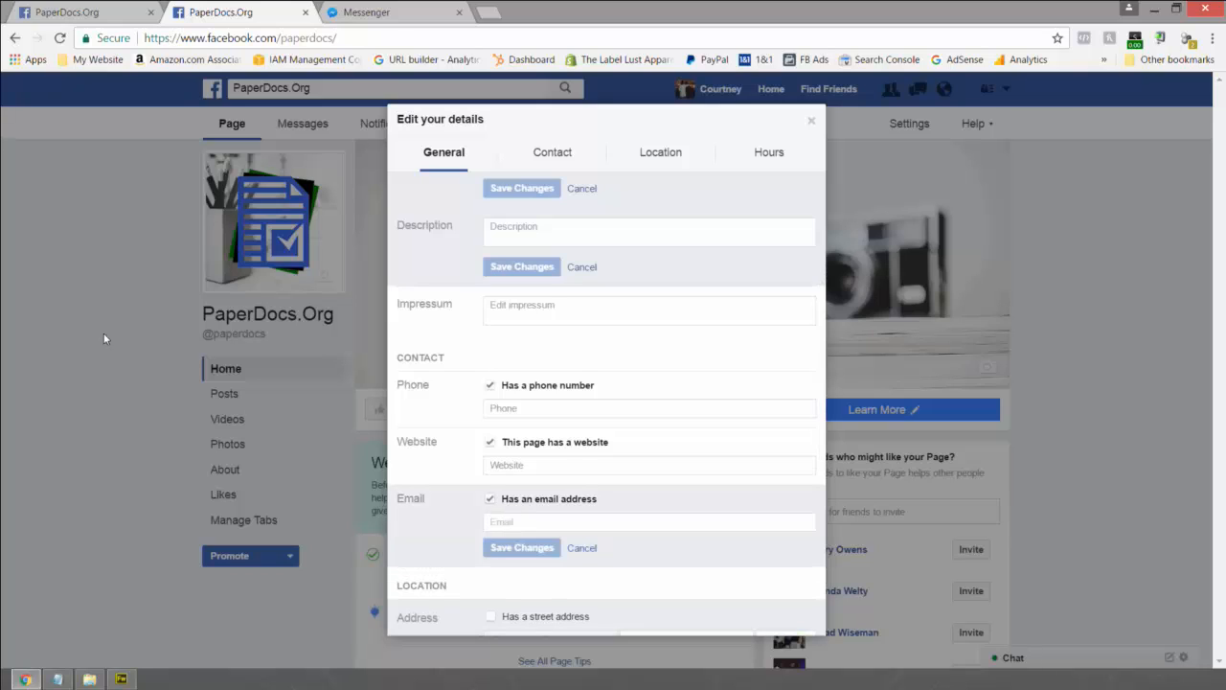
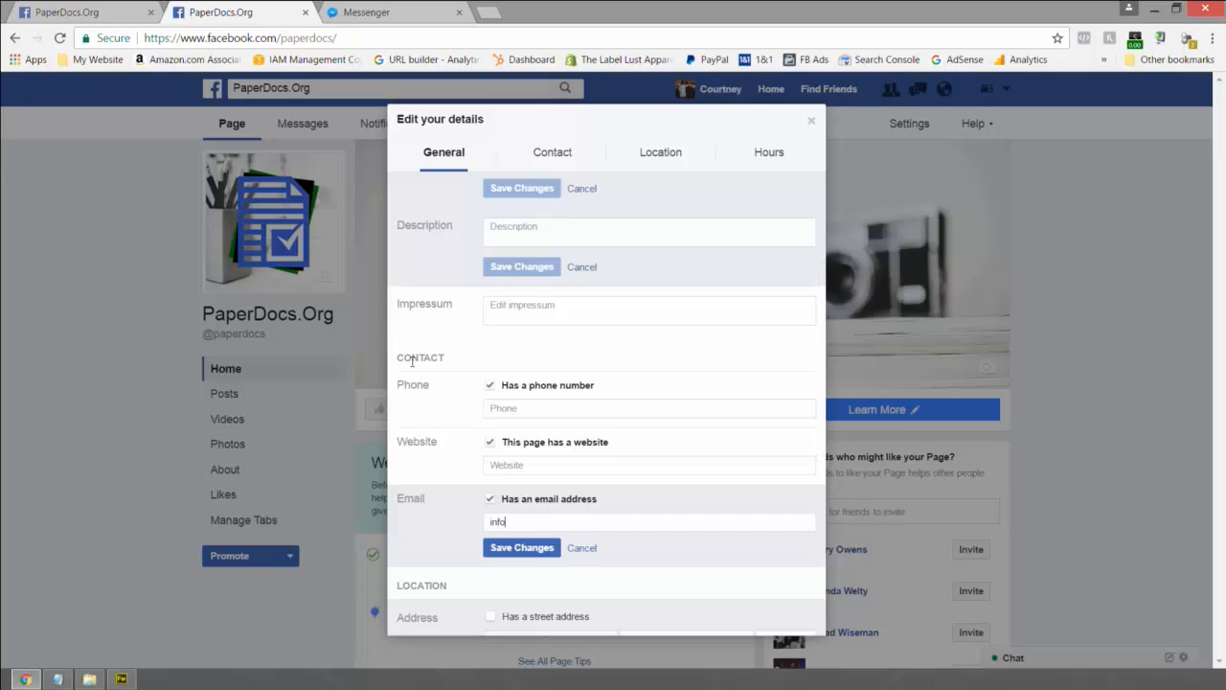
{"action": "left_click", "coordinate": [536, 462]}
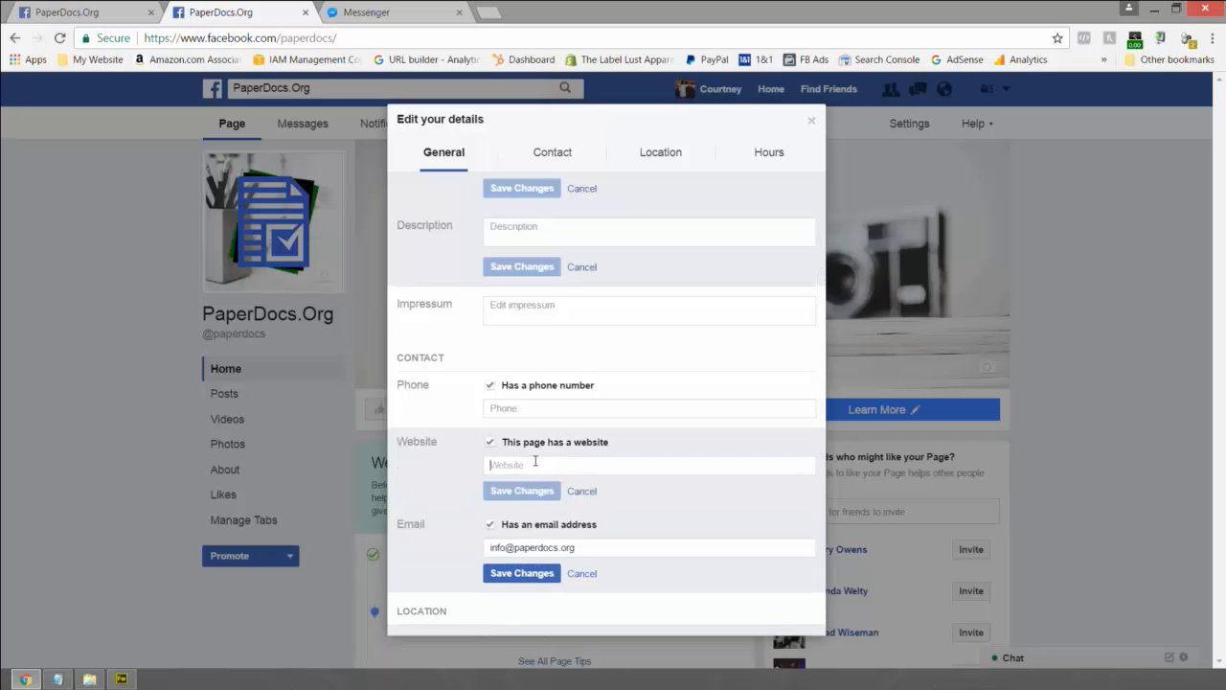
{"action": "type", "text": "https://www.pap"}
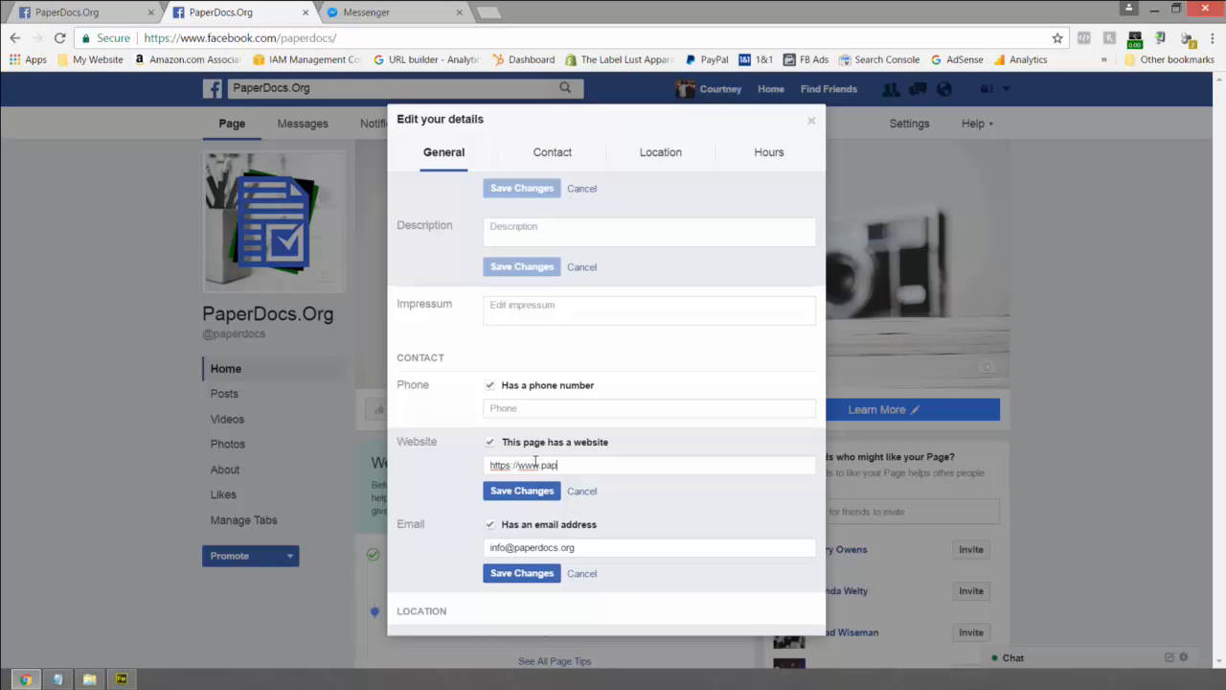
{"action": "type", "text": "erdocs.org"}
{"action": "left_click", "coordinate": [521, 407]}
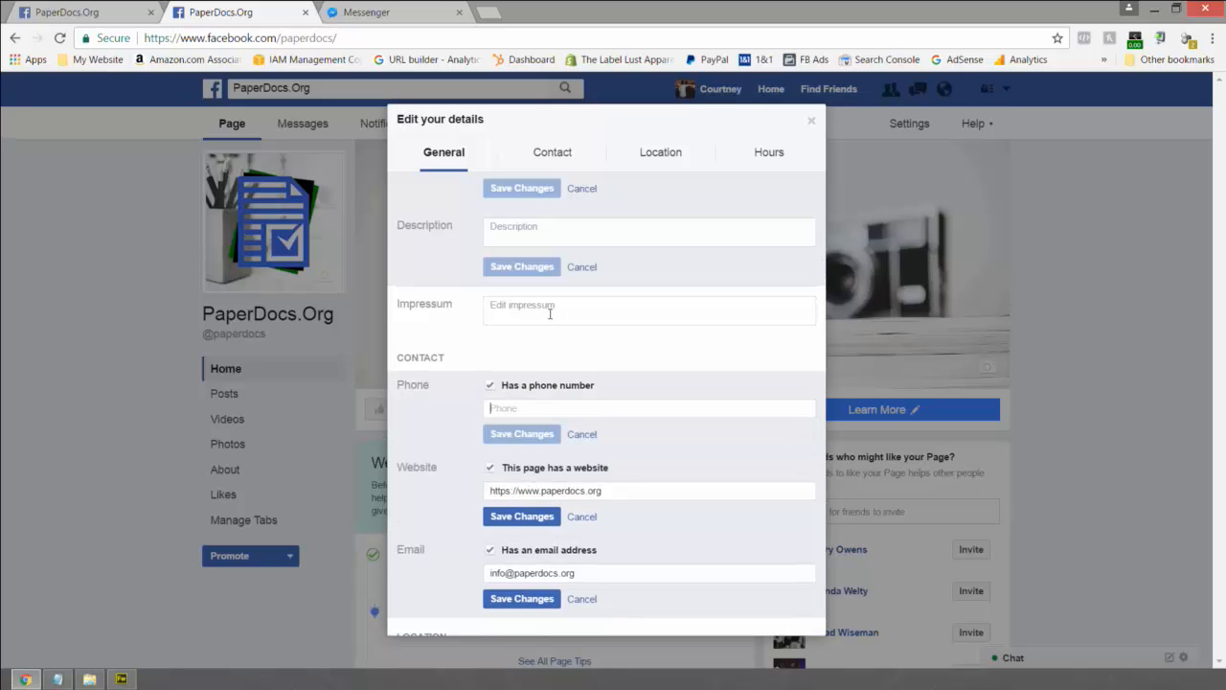
{"action": "left_click", "coordinate": [527, 228]}
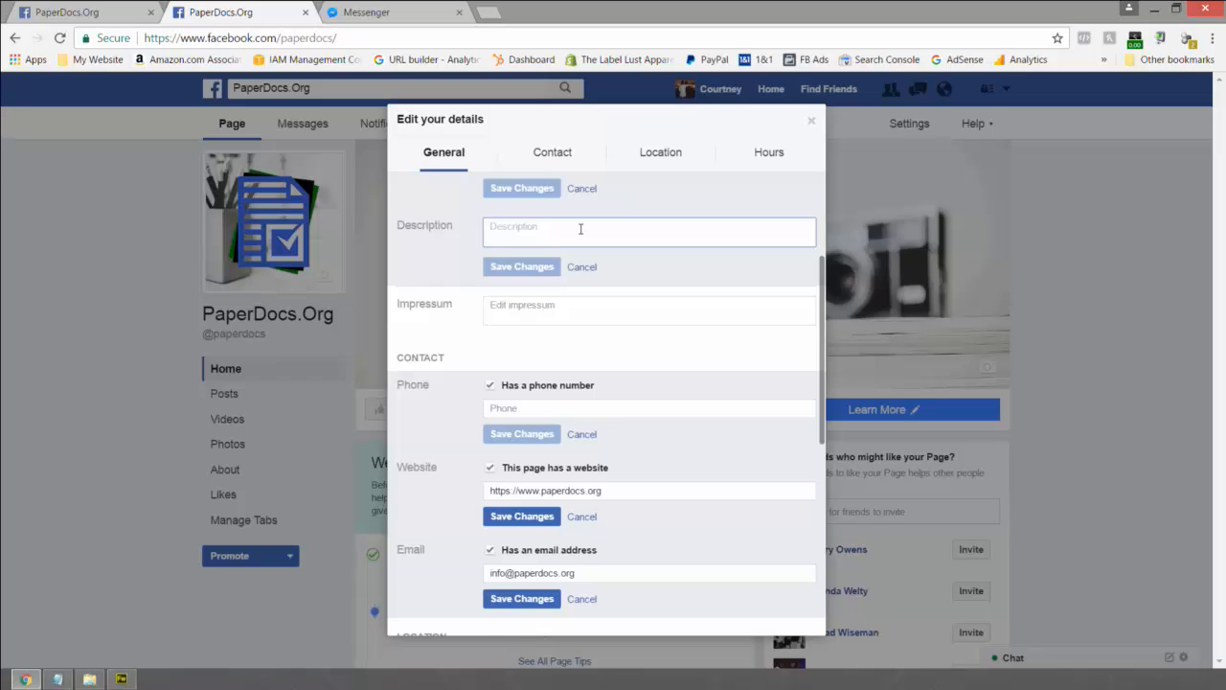
- Type the description 'PaperDocs offers professional editing solutions for students, businesses, professionals…'
{"action": "type", "text": "PaperDocs"}
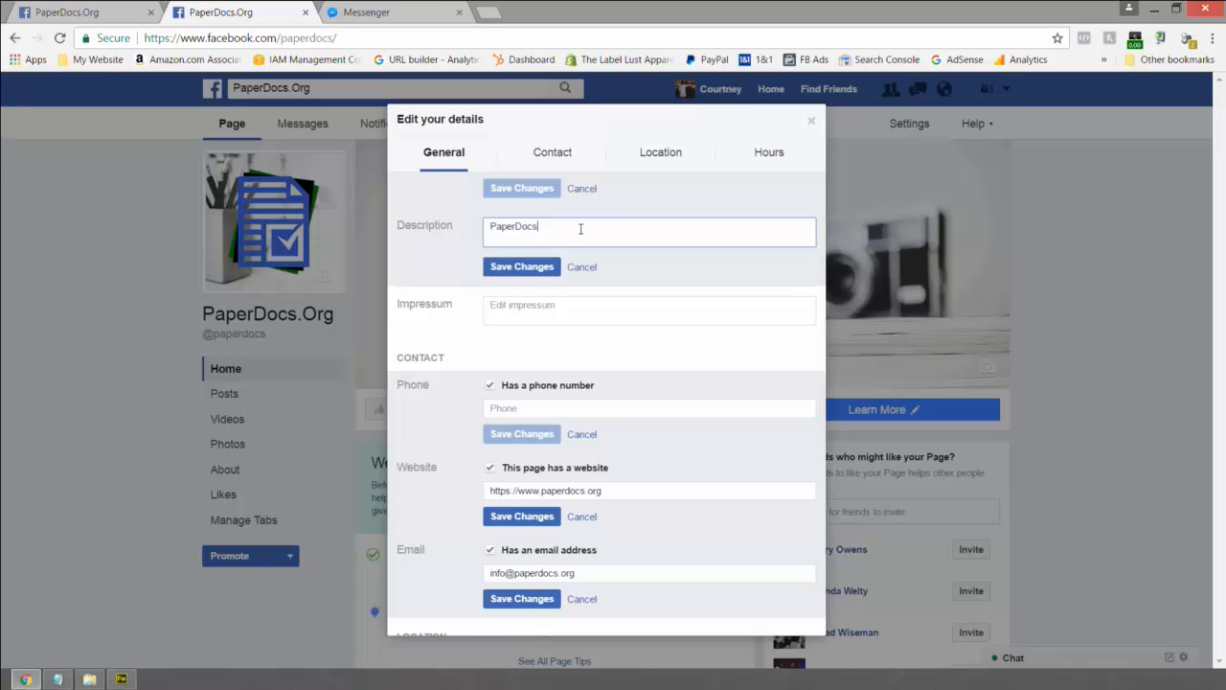
{"action": "type", "text": " offers professional editing sol"}
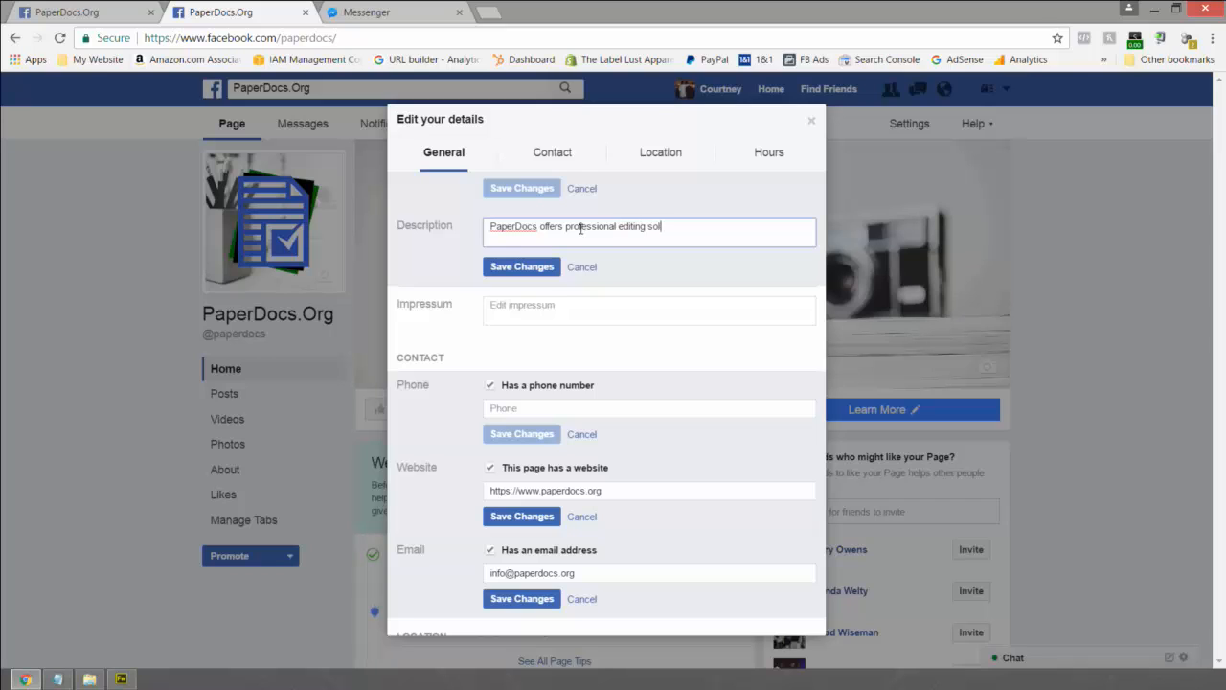
{"action": "type", "text": "utions for students, businesses, professional"}
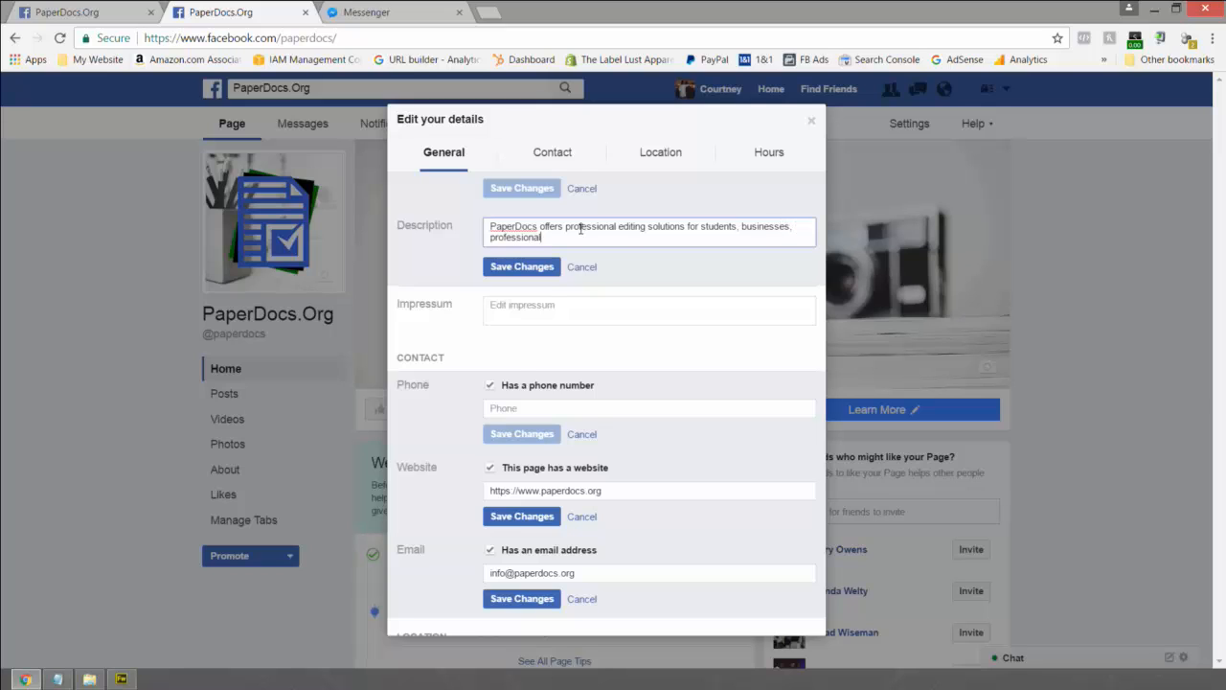
{"action": "type", "text": "s, entrepreneur"}
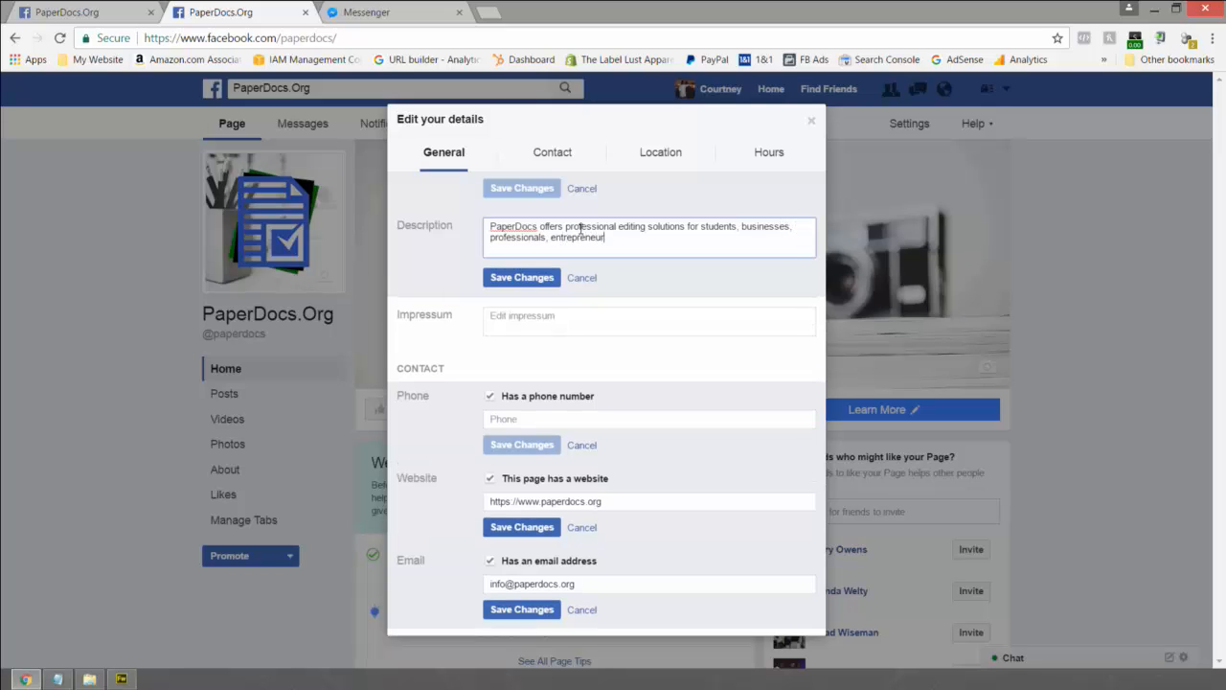
{"action": "type", "text": "s and everyone in-between."}
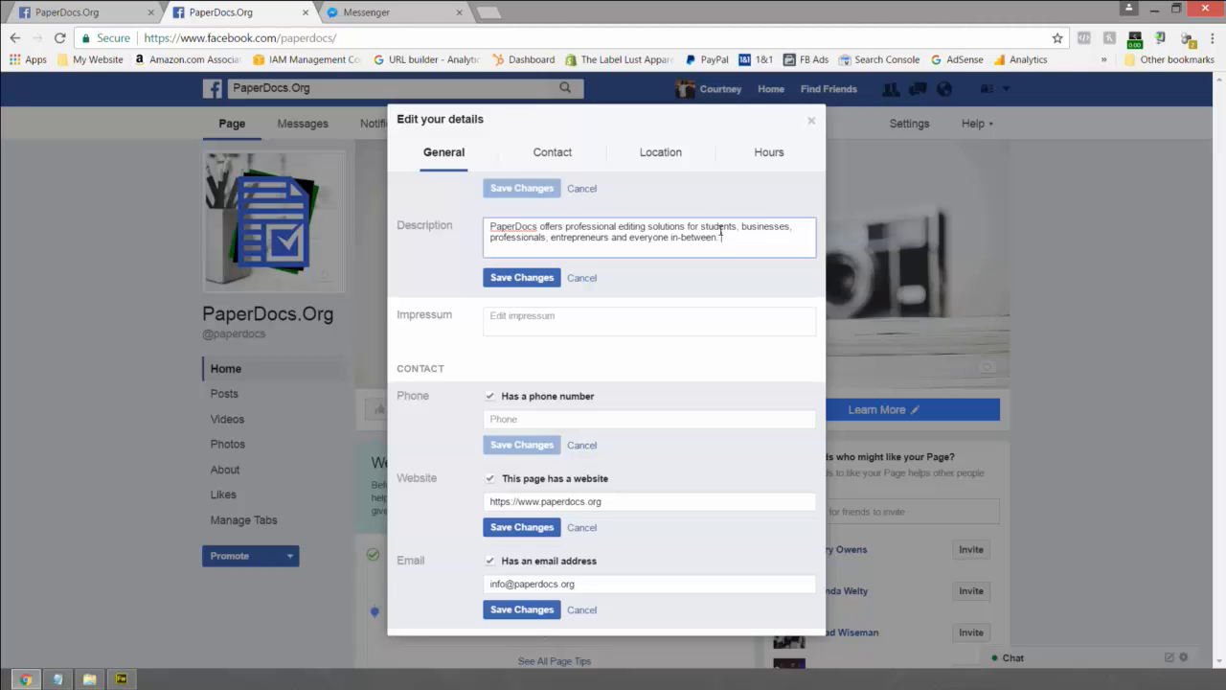
{"action": "type", "text": " We spec"}
{"action": "type", "text": "ialize in polishin"}
{"action": "type", "text": "g es"}
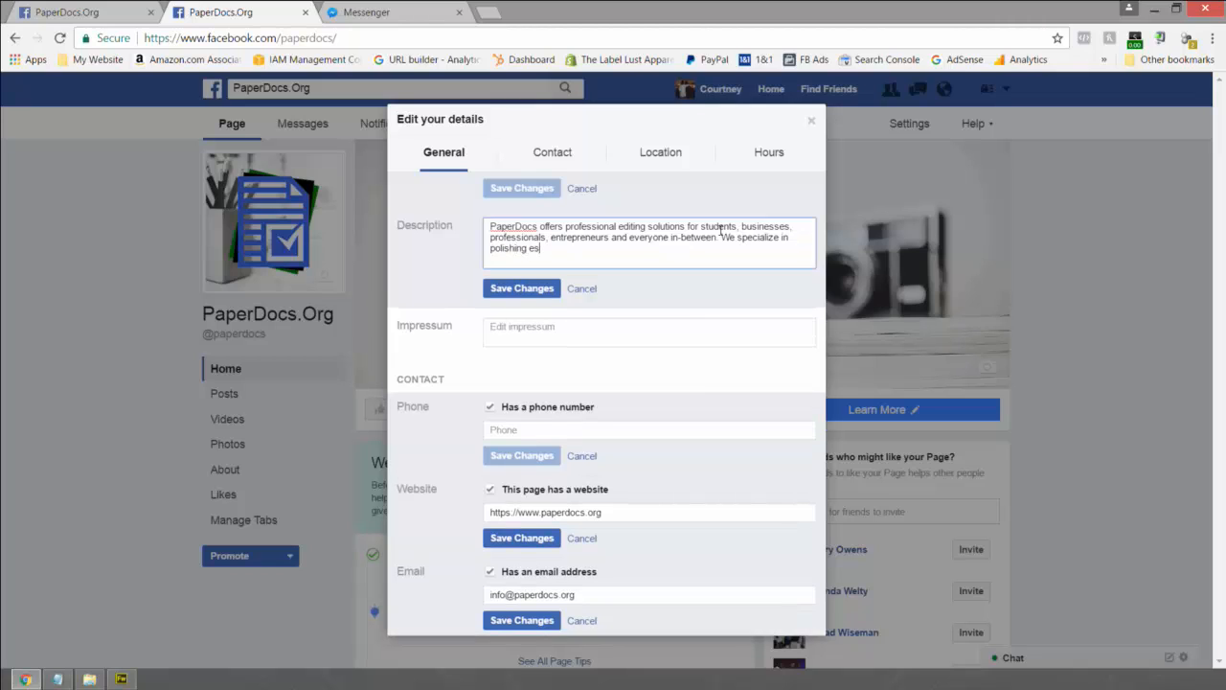
{"action": "type", "text": "says, books, resumes, manus"}
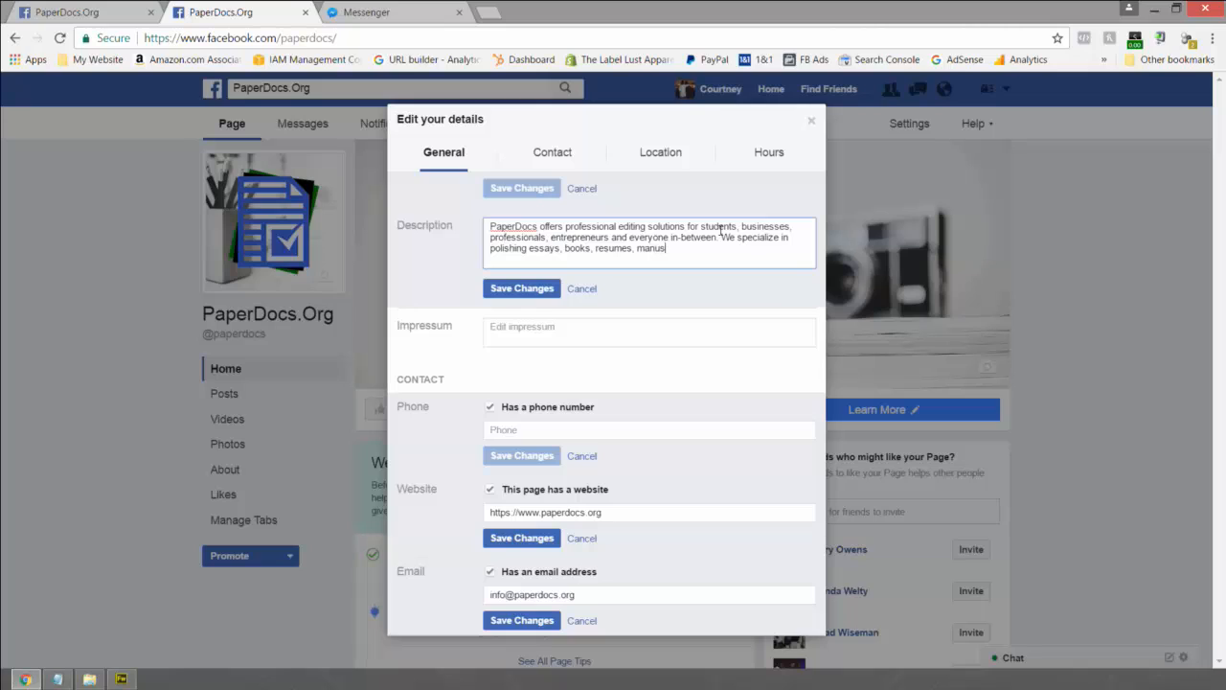
{"action": "type", "text": "cripts and a number of profes"}
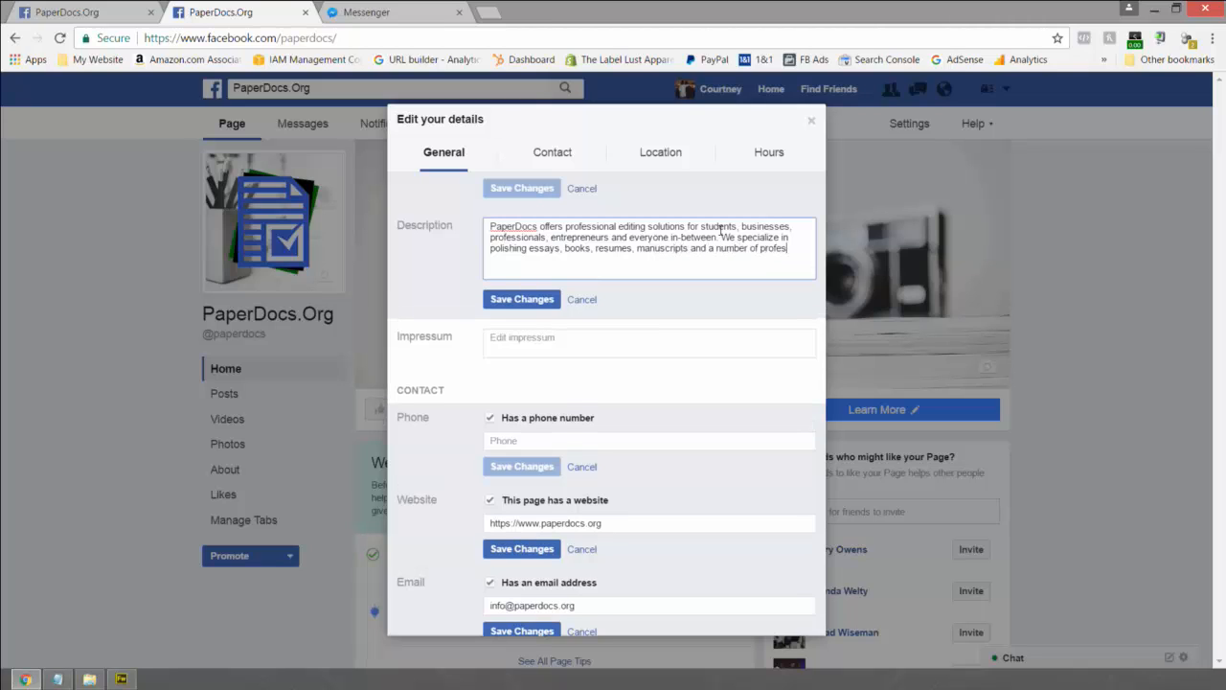
{"action": "type", "text": "sional documents"}
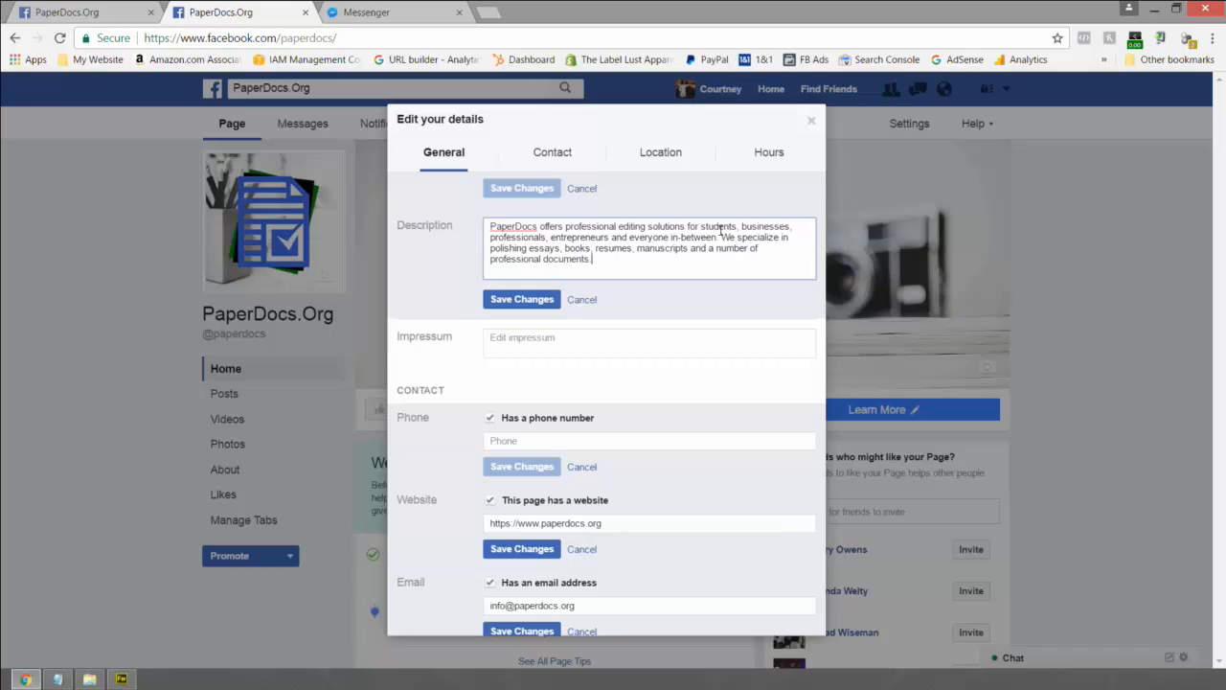
{"action": "type", "text": "."}
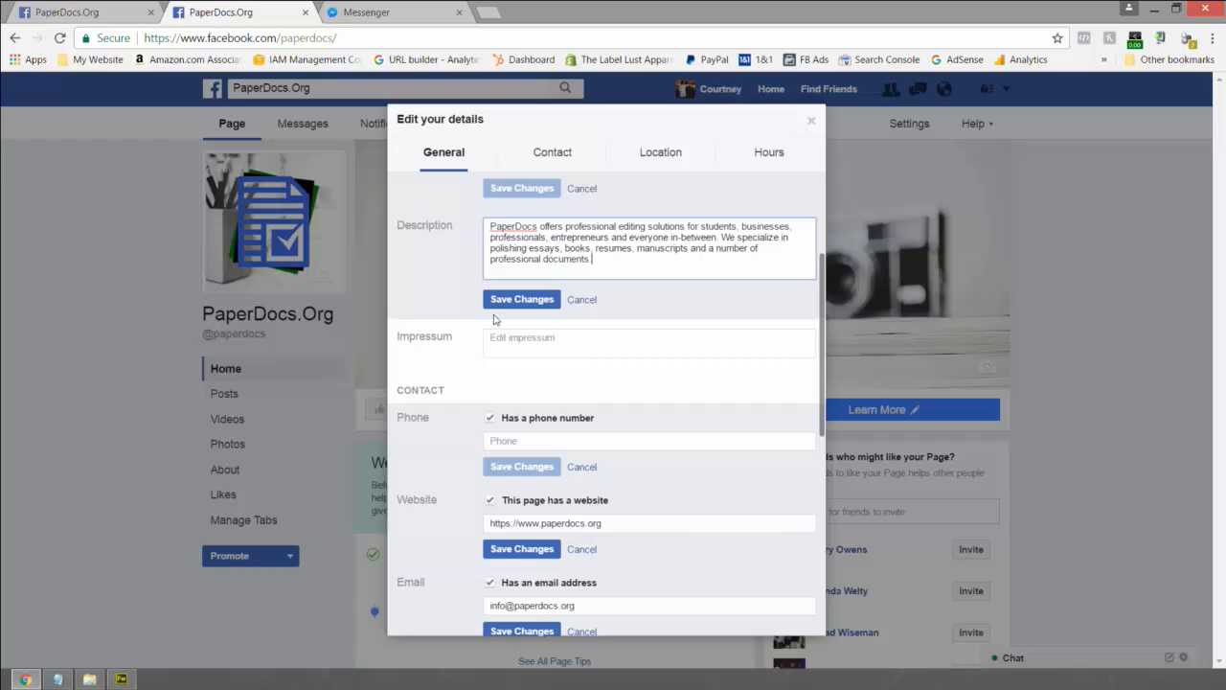
- Save the description, website, e-mail, location and hours changes
{"action": "left_click", "coordinate": [497, 303]}
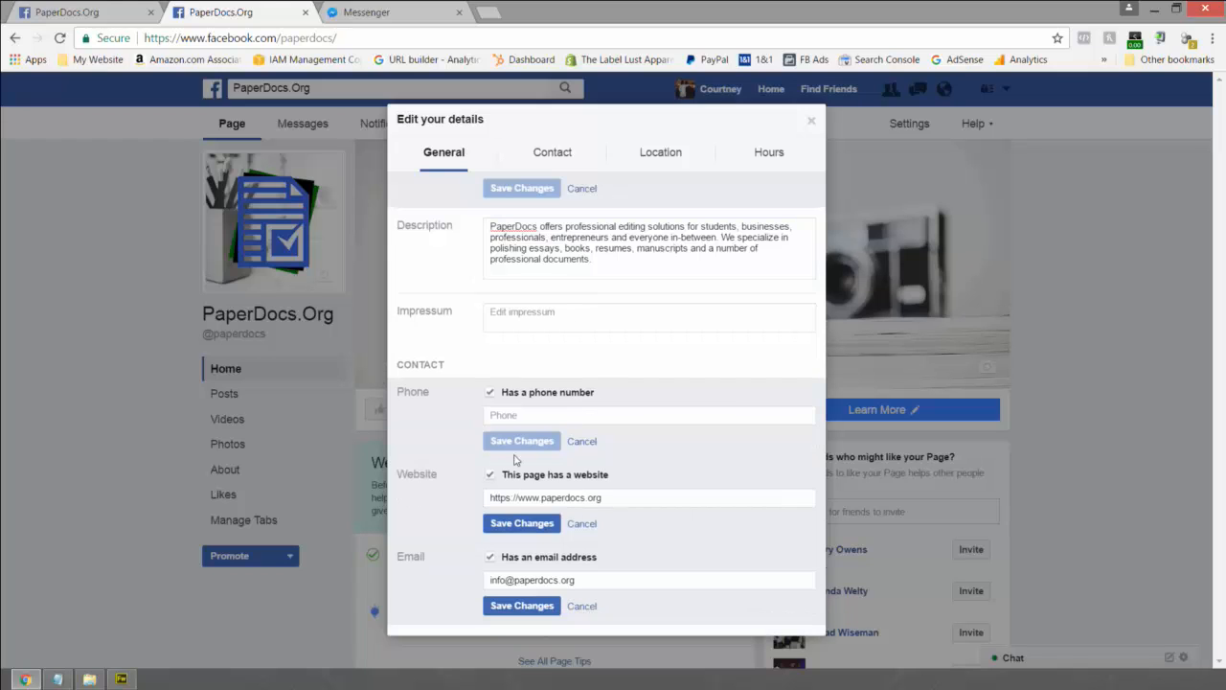
{"action": "left_click", "coordinate": [517, 526]}
{"action": "left_click", "coordinate": [520, 578]}
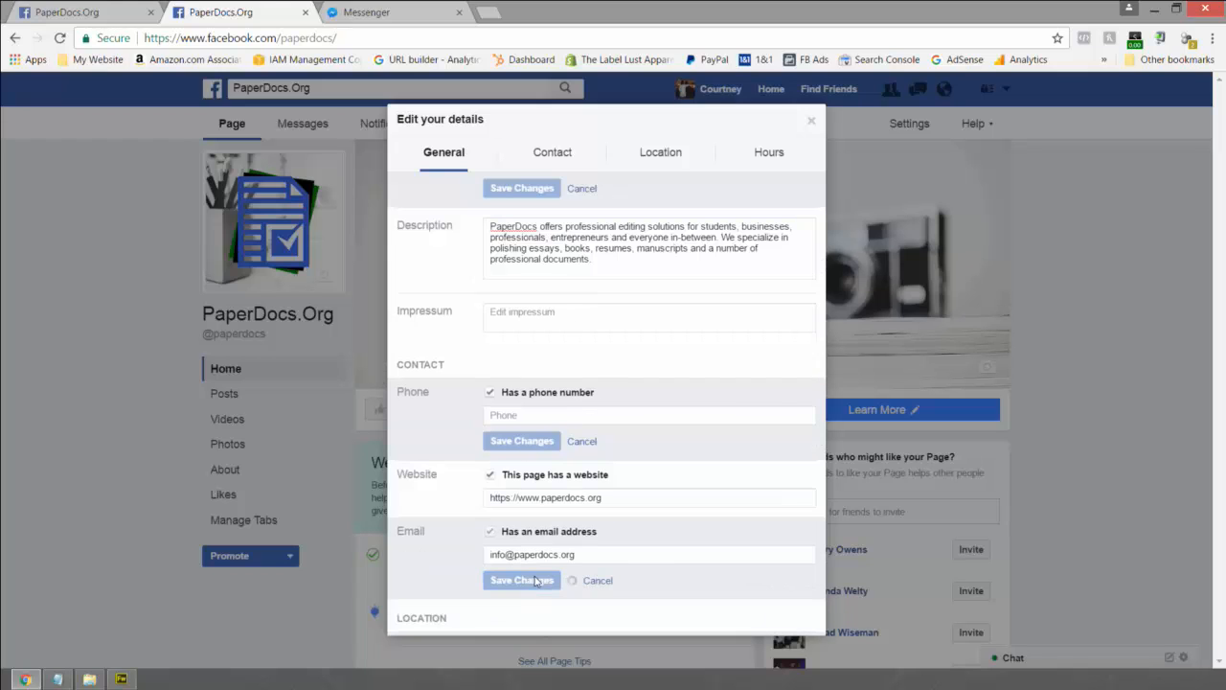
{"action": "scroll", "coordinate": [661, 526], "scroll_direction": "down", "scroll_amount": 1}
{"action": "scroll", "coordinate": [661, 526], "scroll_direction": "down", "scroll_amount": 4}
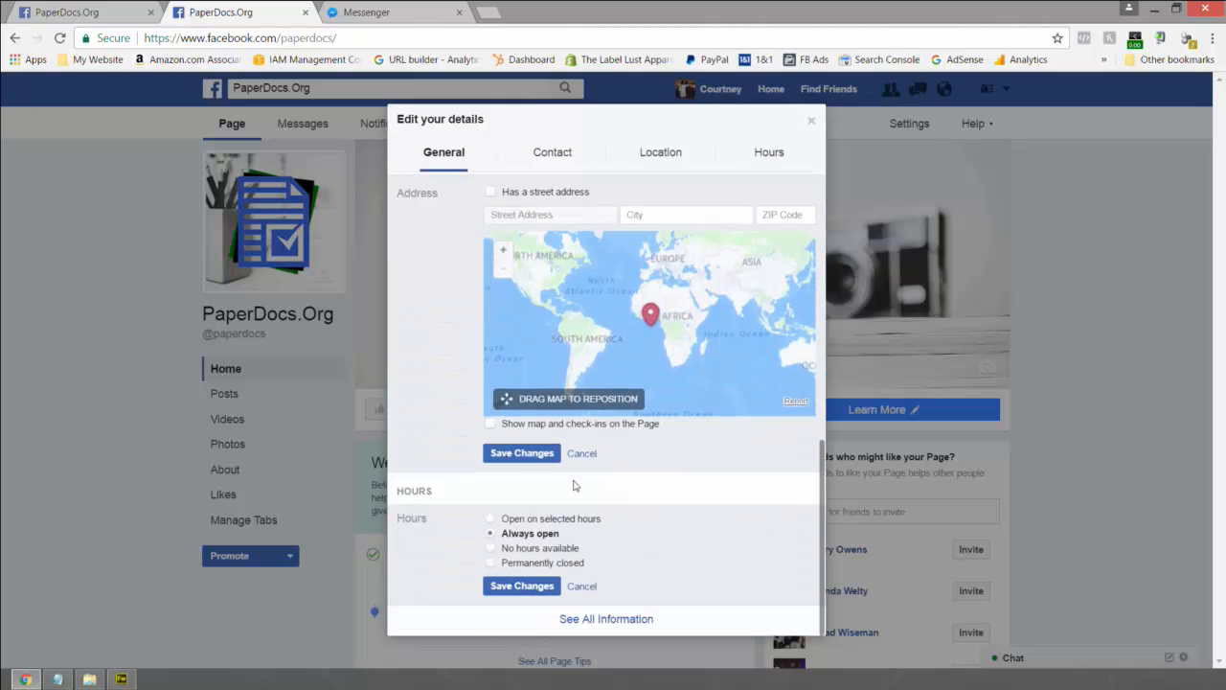
{"action": "left_click", "coordinate": [522, 454]}
{"action": "left_click", "coordinate": [518, 586]}
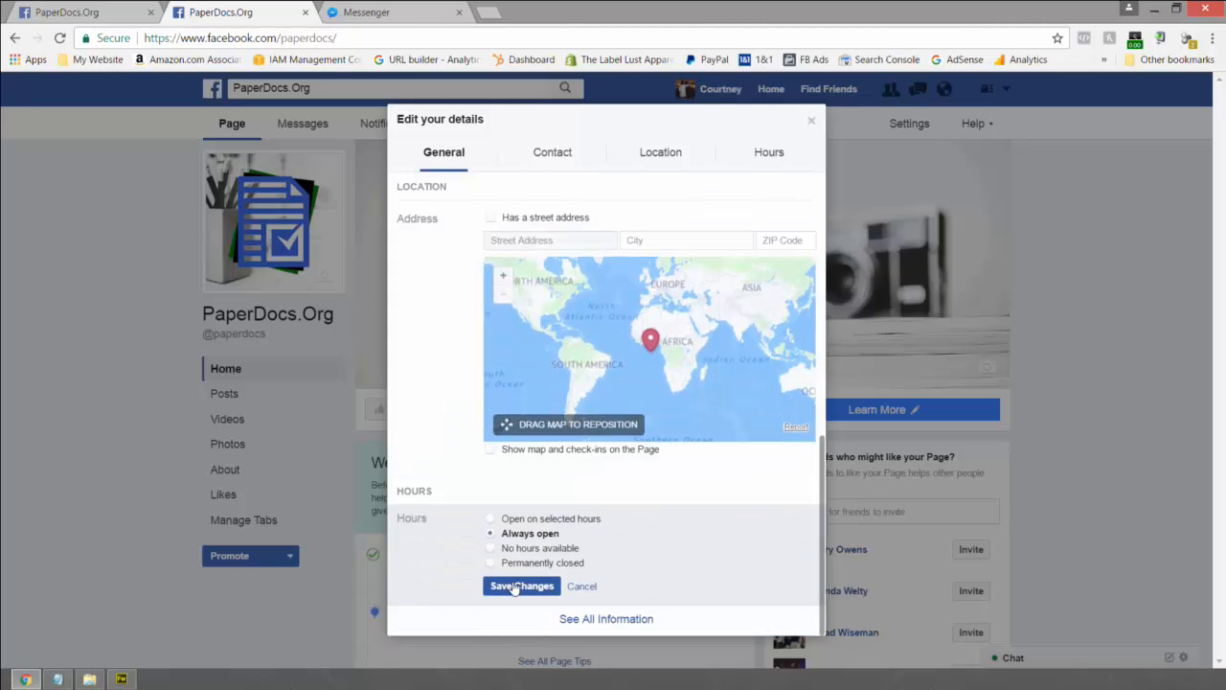
- Check the Contact, Location and Hours sections, then close the details editor
{"action": "scroll", "coordinate": [678, 454], "scroll_direction": "up", "scroll_amount": 5}
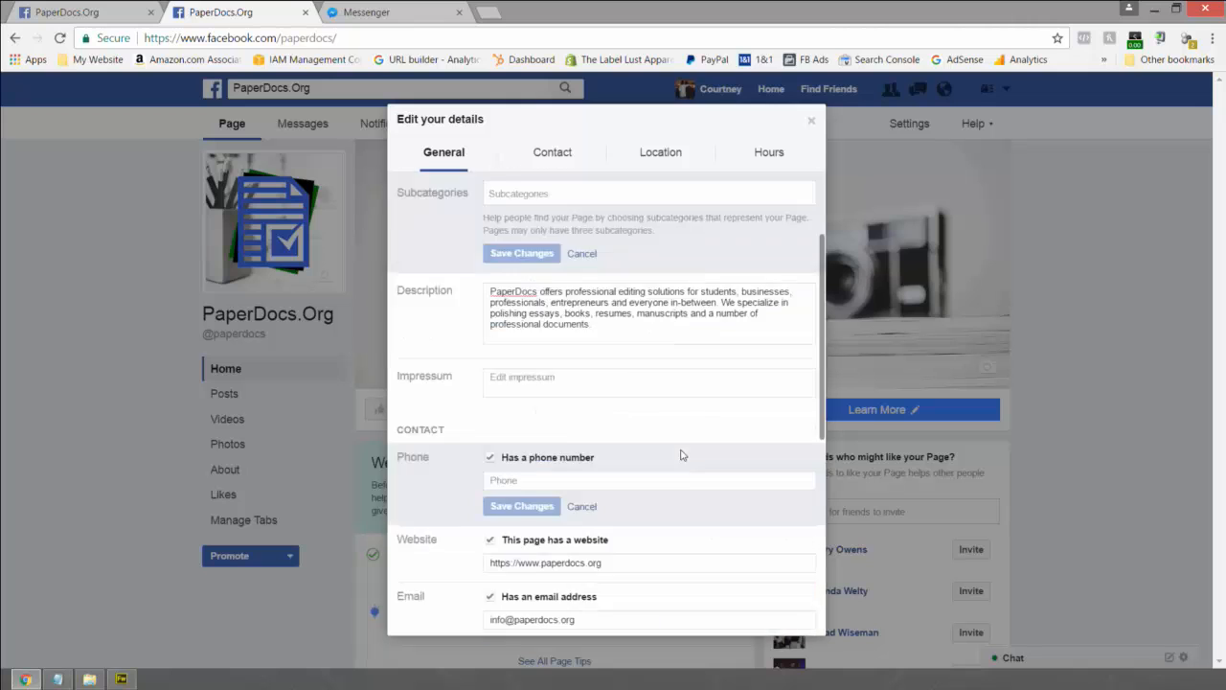
{"action": "scroll", "coordinate": [640, 426], "scroll_direction": "down", "scroll_amount": 4}
{"action": "scroll", "coordinate": [657, 366], "scroll_direction": "up", "scroll_amount": 6}
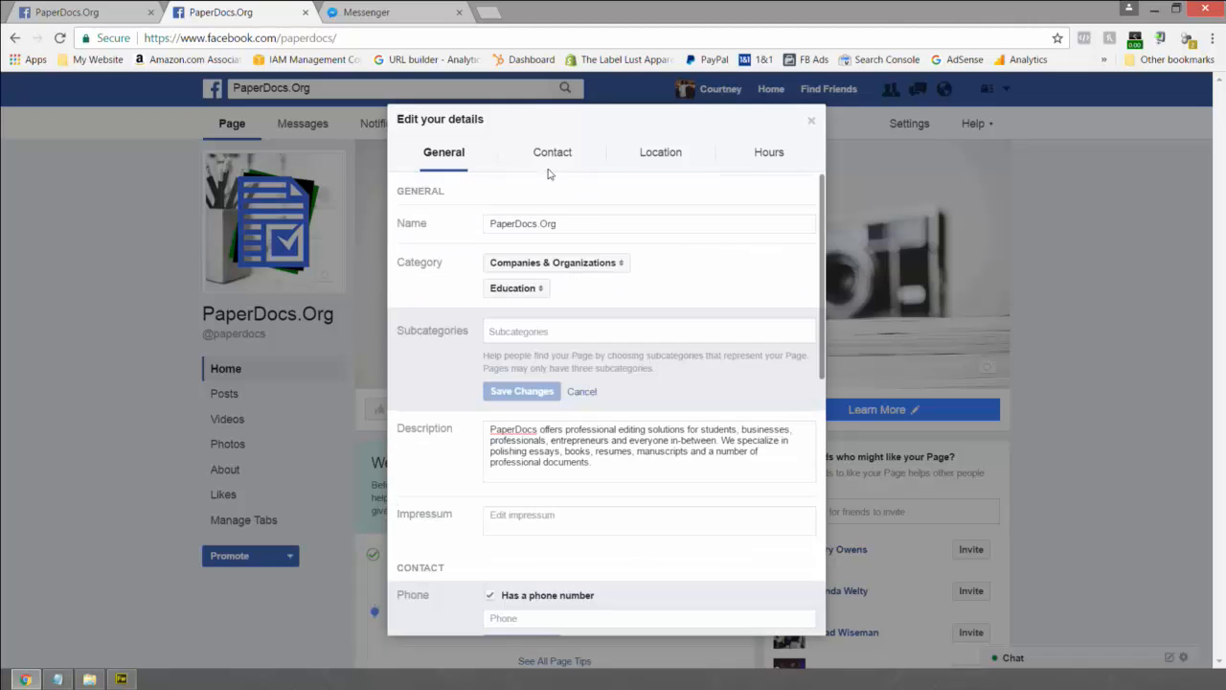
{"action": "left_click", "coordinate": [553, 155]}
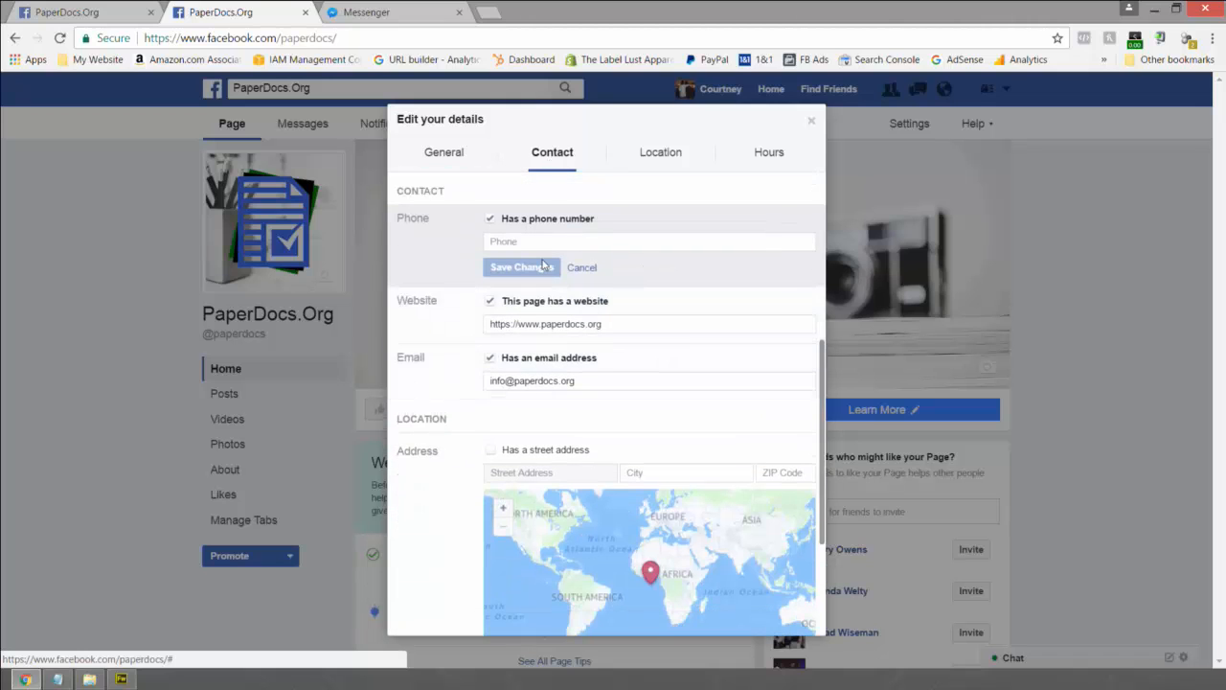
{"action": "left_click", "coordinate": [655, 151]}
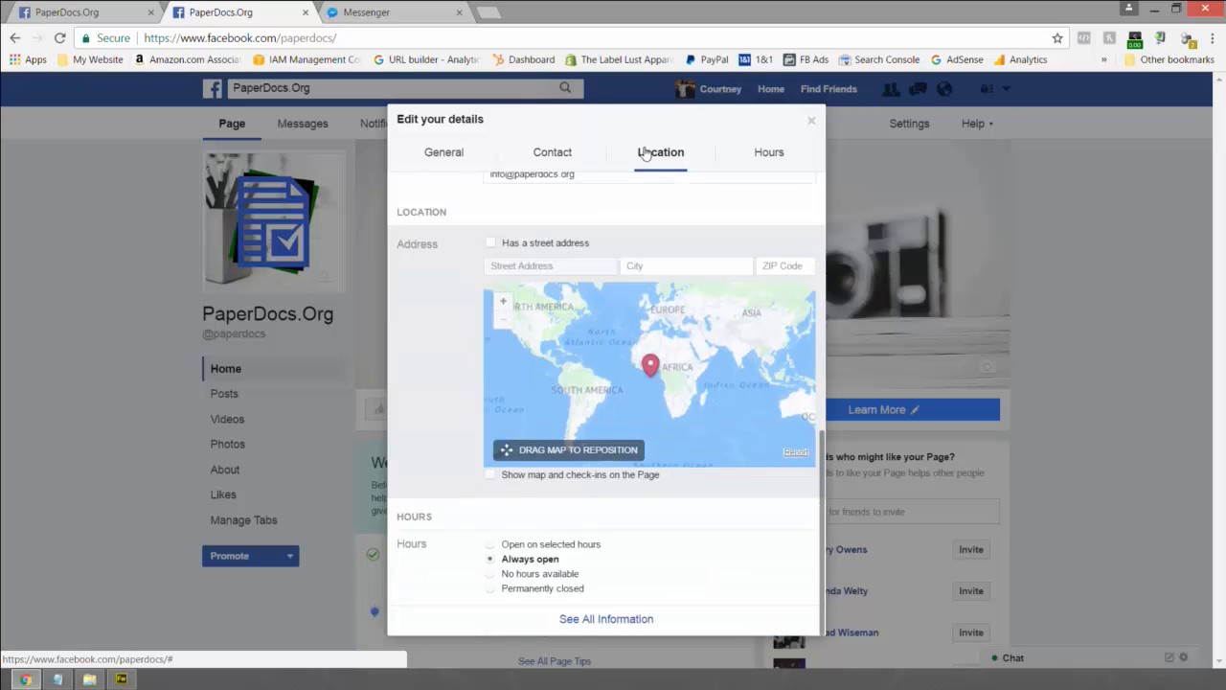
{"action": "left_click", "coordinate": [763, 159]}
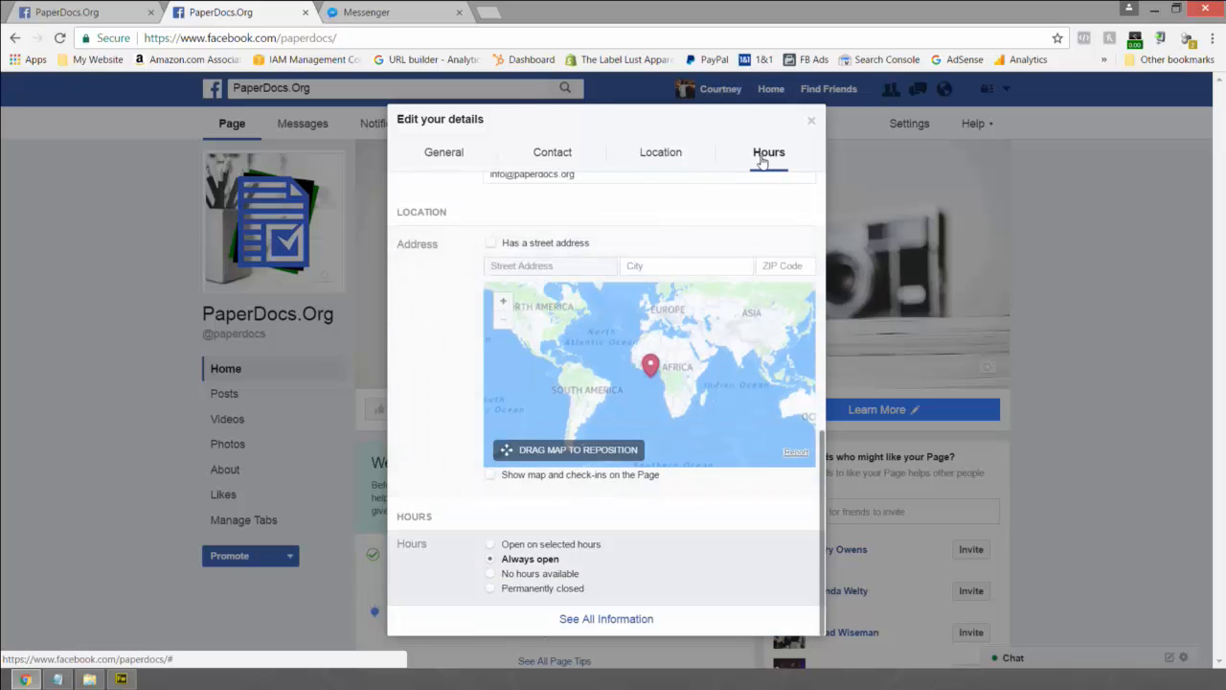
{"action": "left_click", "coordinate": [811, 121]}
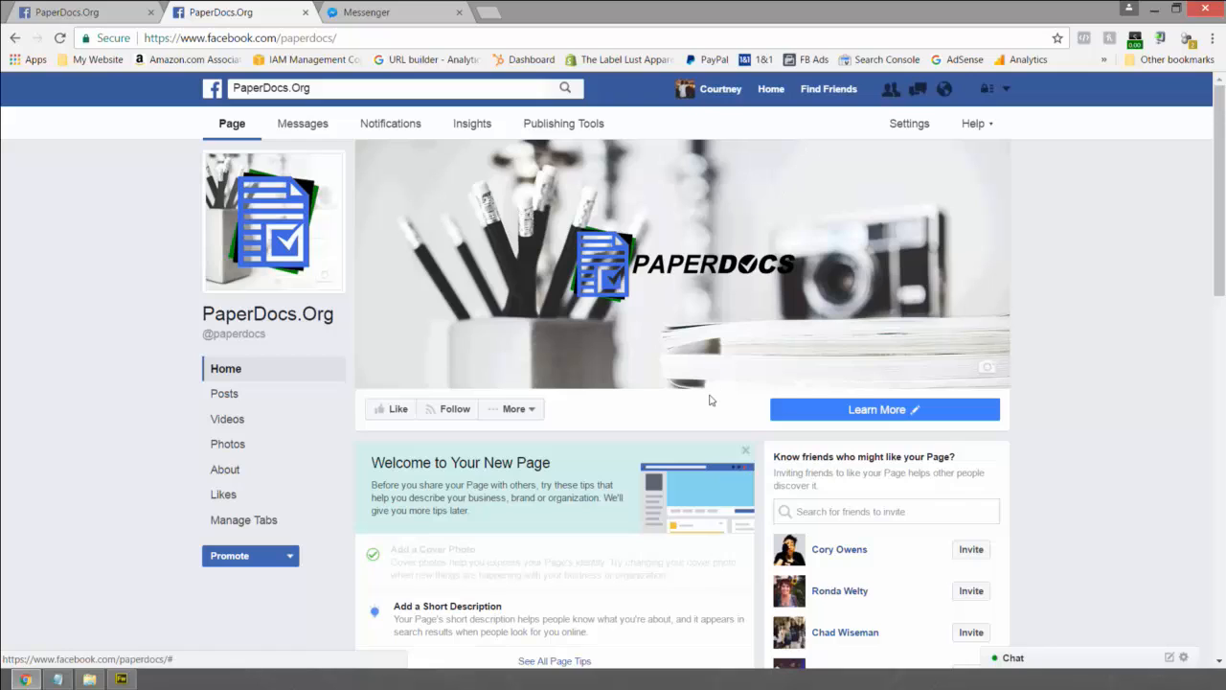
{"action": "left_click", "coordinate": [529, 410]}
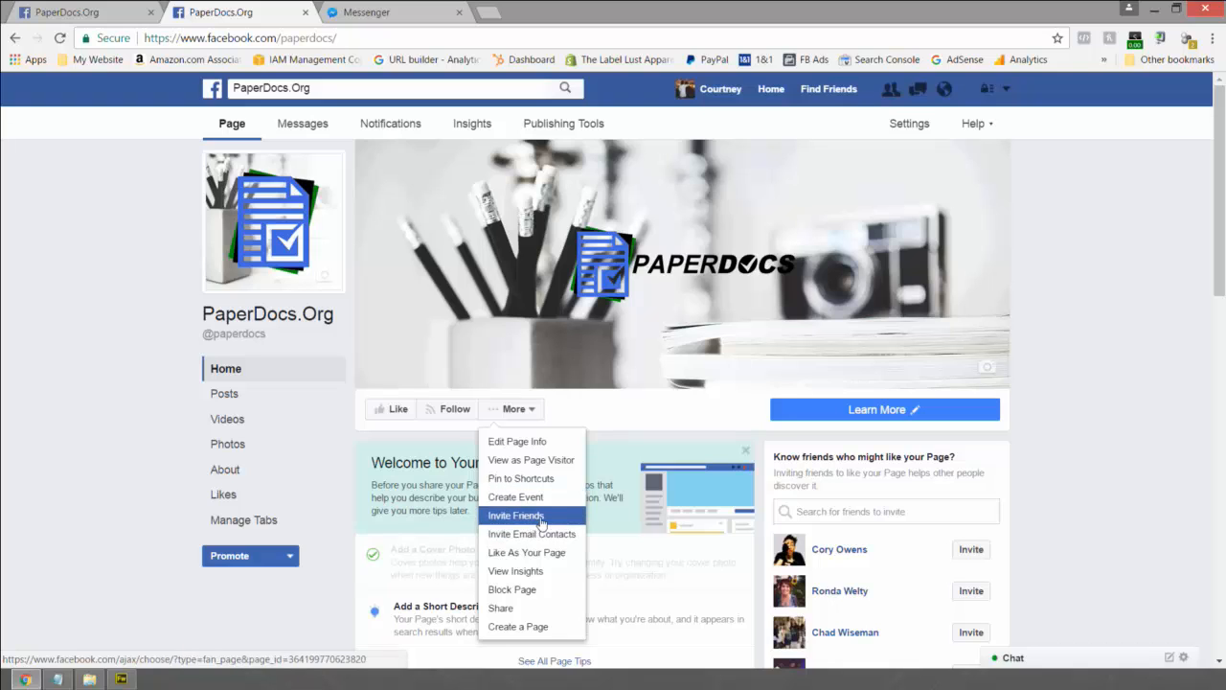
{"action": "scroll", "coordinate": [541, 519], "scroll_direction": "down", "scroll_amount": 3}
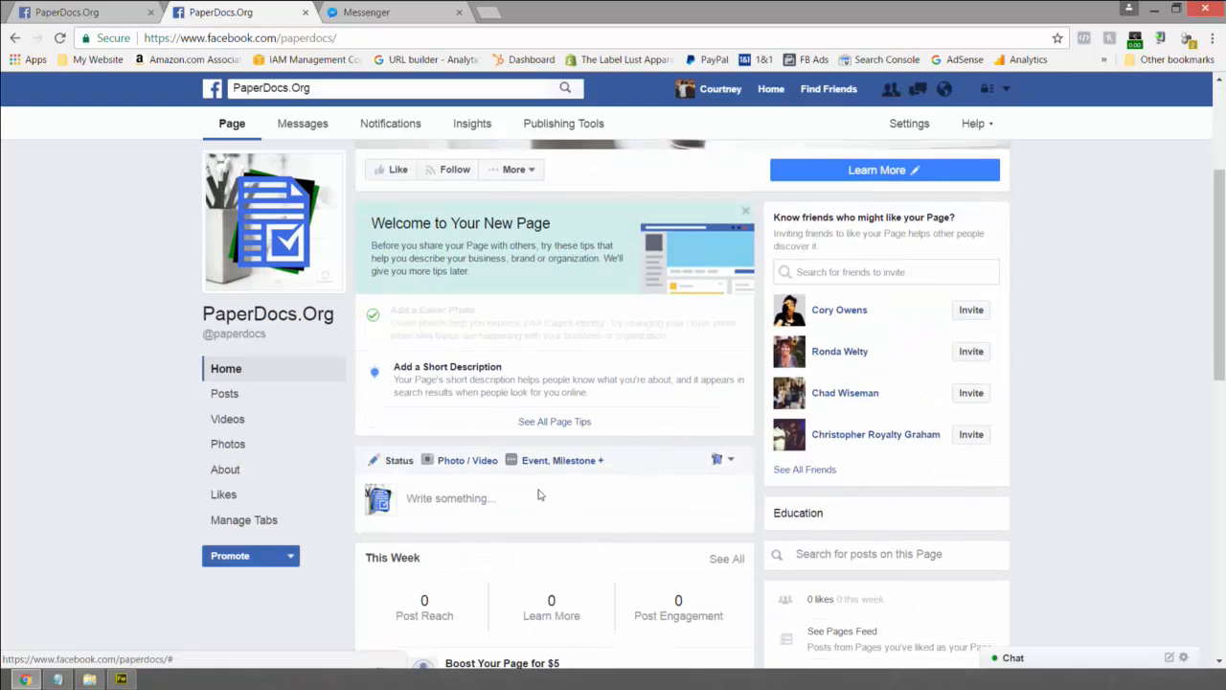
{"action": "left_click", "coordinate": [420, 498]}
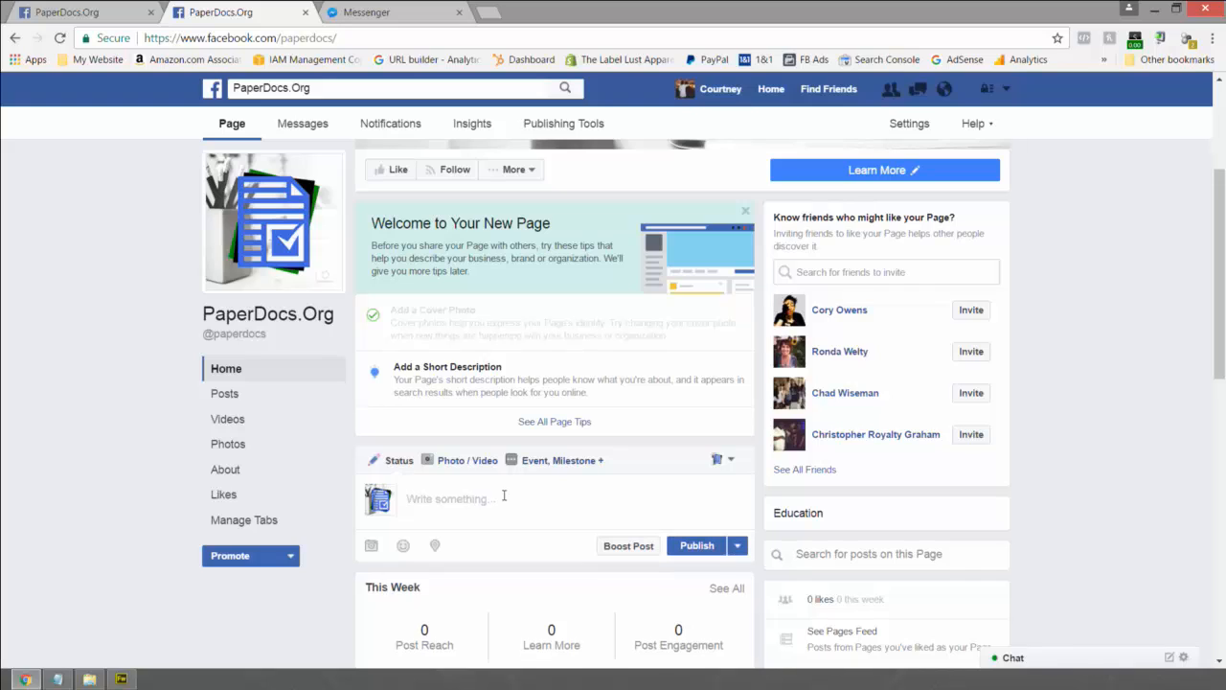
{"action": "type", "text": "https://www.paperdocs.or"}
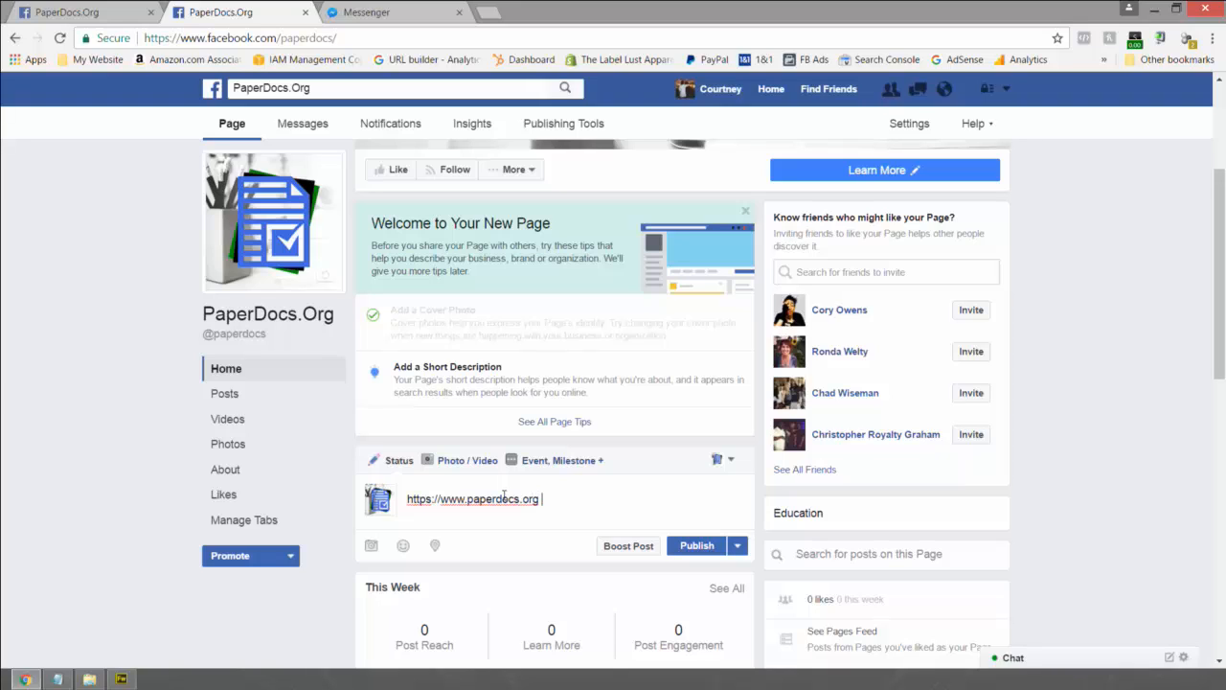
{"action": "type", "text": "g"}
- Erase the typed URL from the post text, keeping the link preview
{"action": "scroll", "coordinate": [508, 496], "scroll_direction": "down", "scroll_amount": 3}
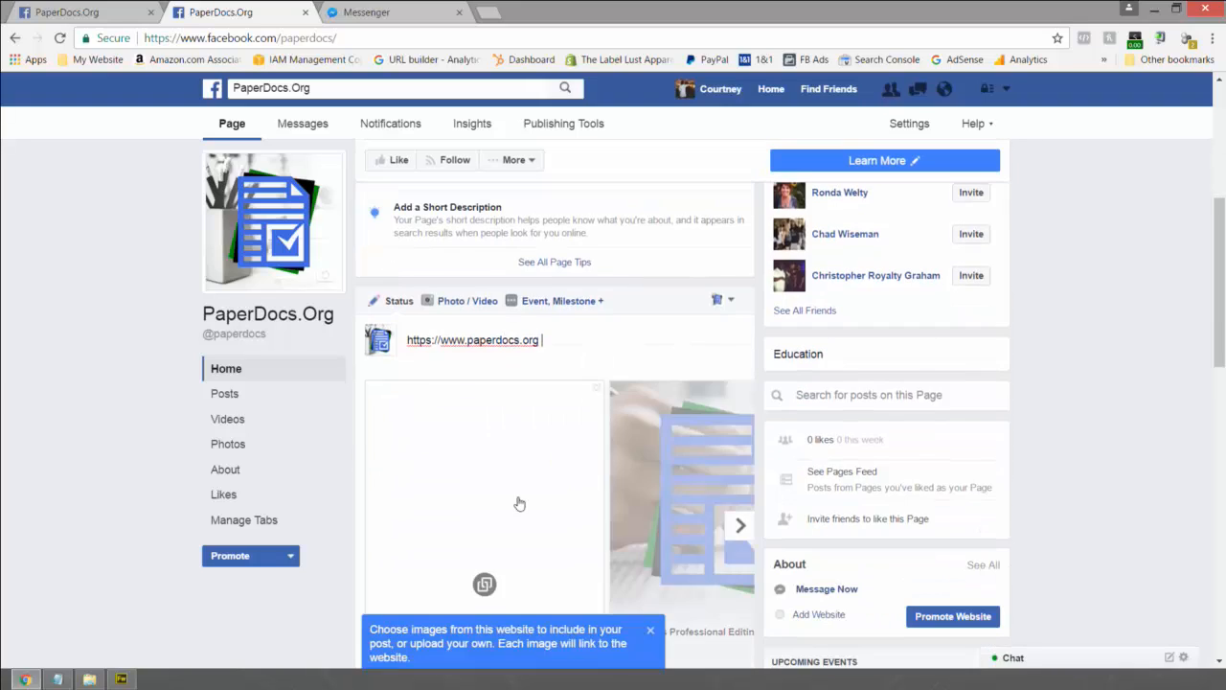
{"action": "key", "text": "ctrl+a"}
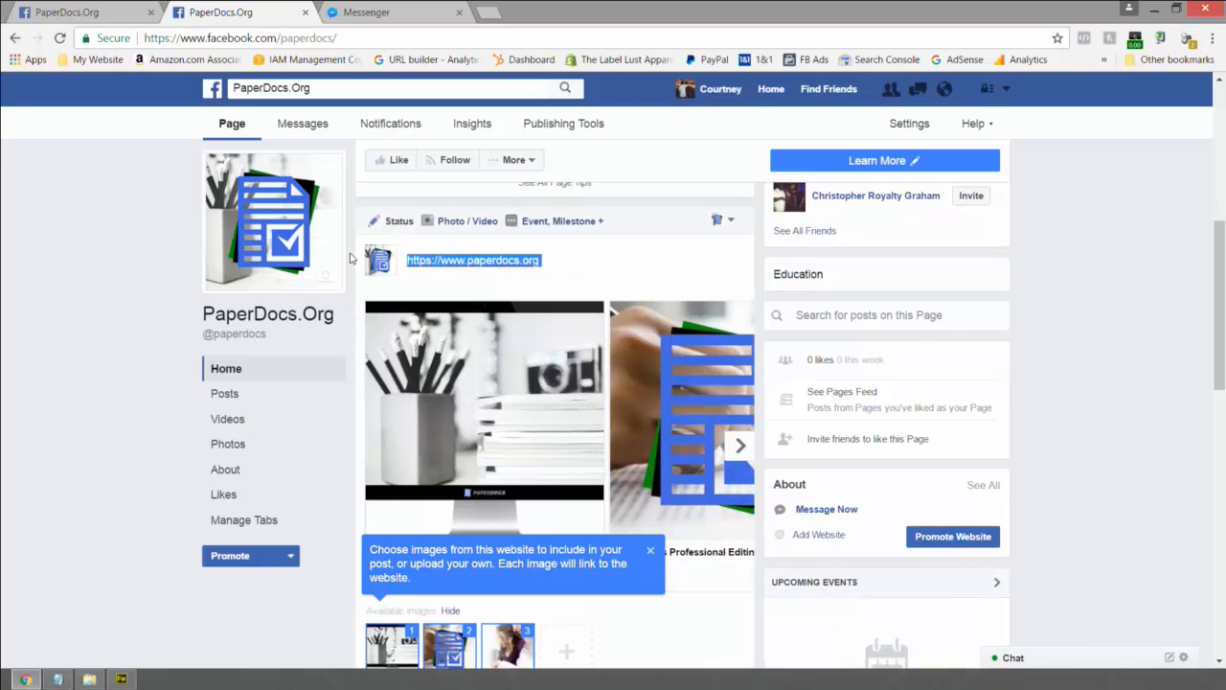
{"action": "key", "text": "BackSpace"}
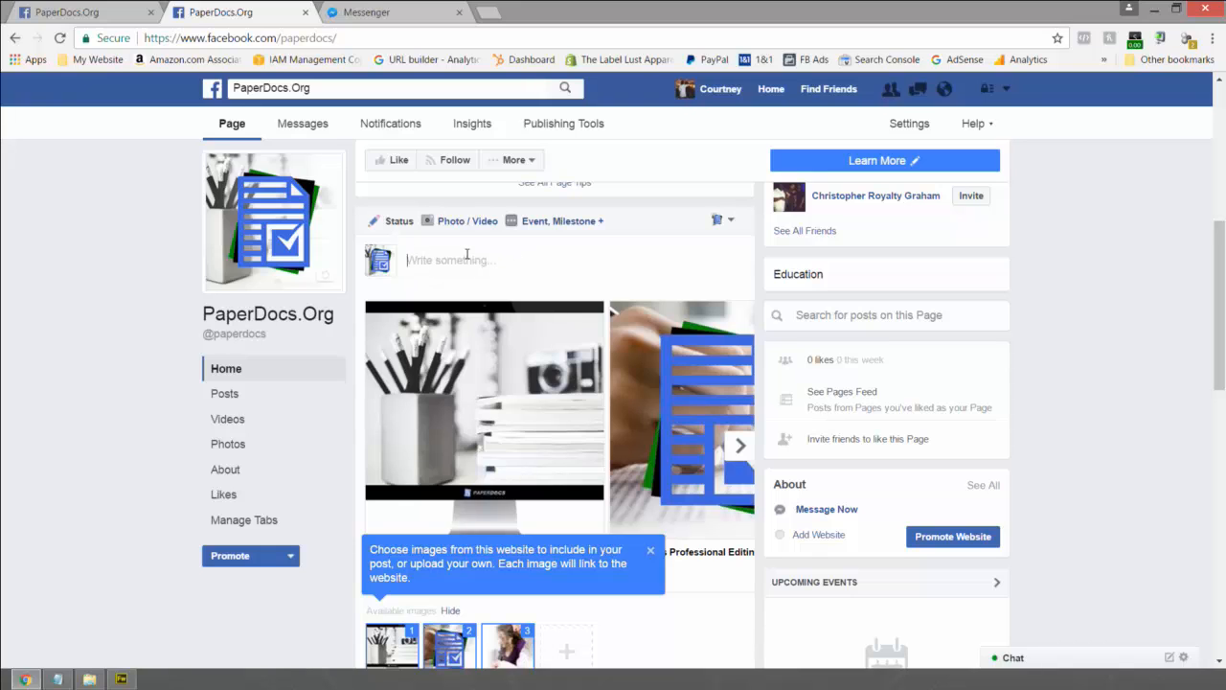
- Dismiss the image tip and deselect all three suggested carousel images
{"action": "scroll", "coordinate": [467, 255], "scroll_direction": "down", "scroll_amount": 1}
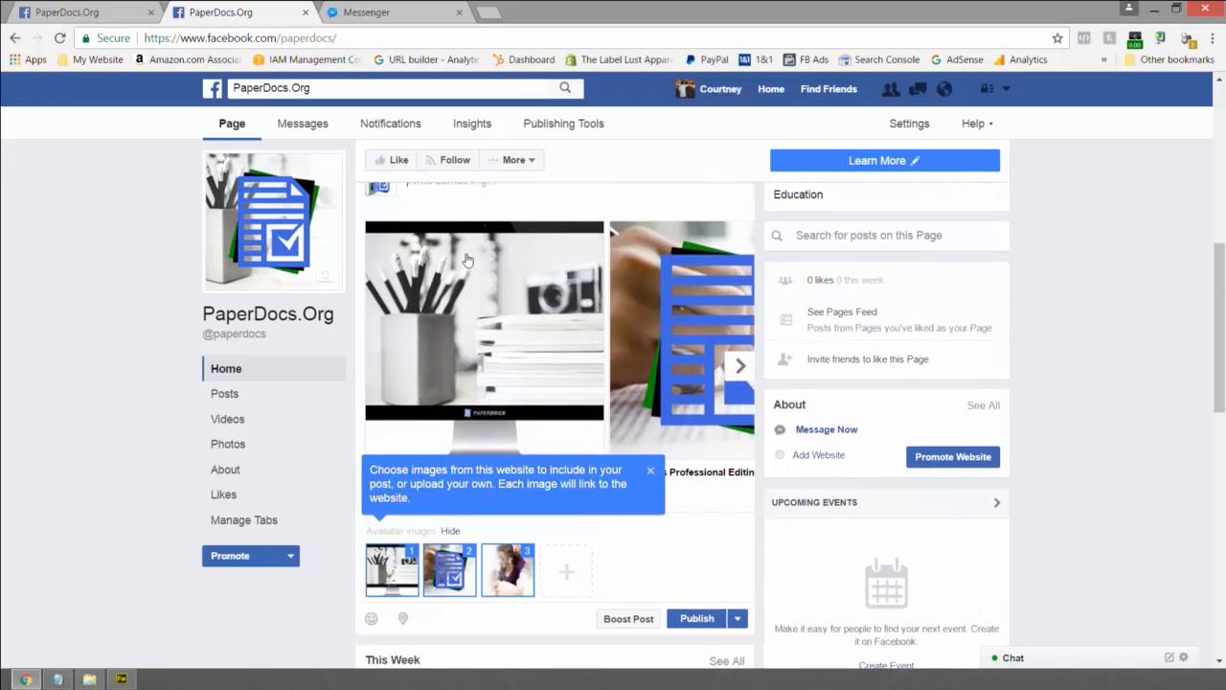
{"action": "left_click", "coordinate": [650, 474]}
{"action": "left_click", "coordinate": [406, 565]}
{"action": "left_click", "coordinate": [444, 572]}
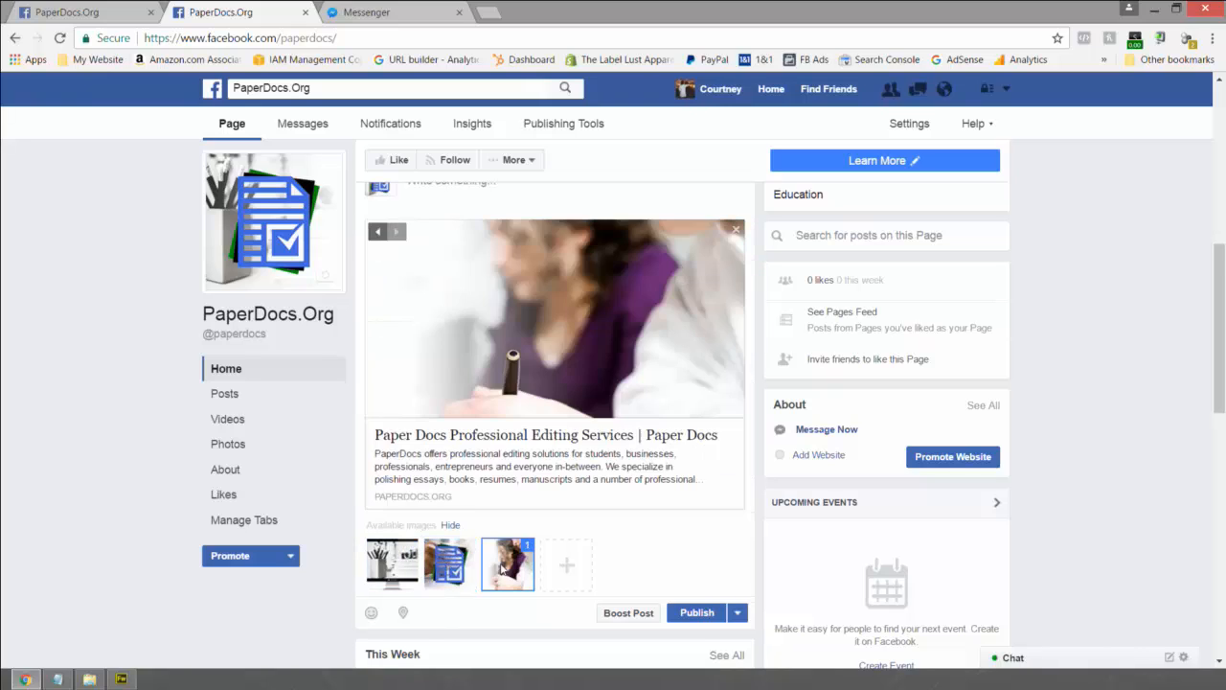
{"action": "left_click", "coordinate": [503, 567]}
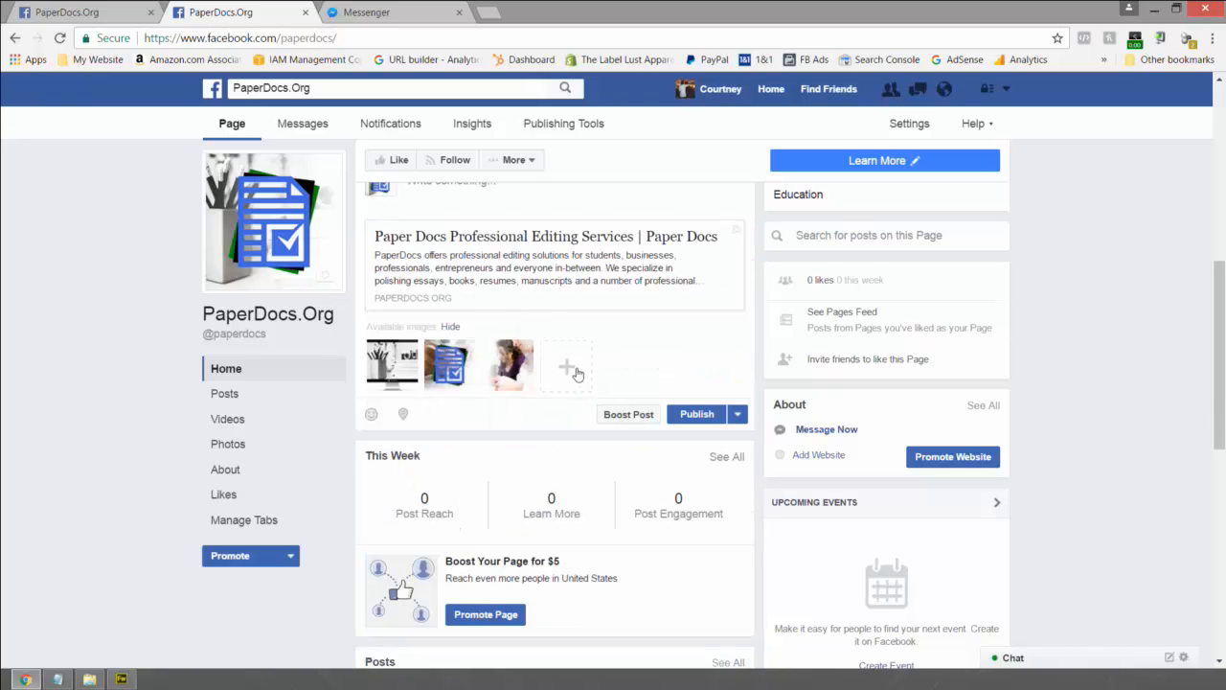
- Upload the PaperDocs Facebook Profile image from Flattened and Finished › Profiles as a new carousel card
{"action": "left_click", "coordinate": [576, 375]}
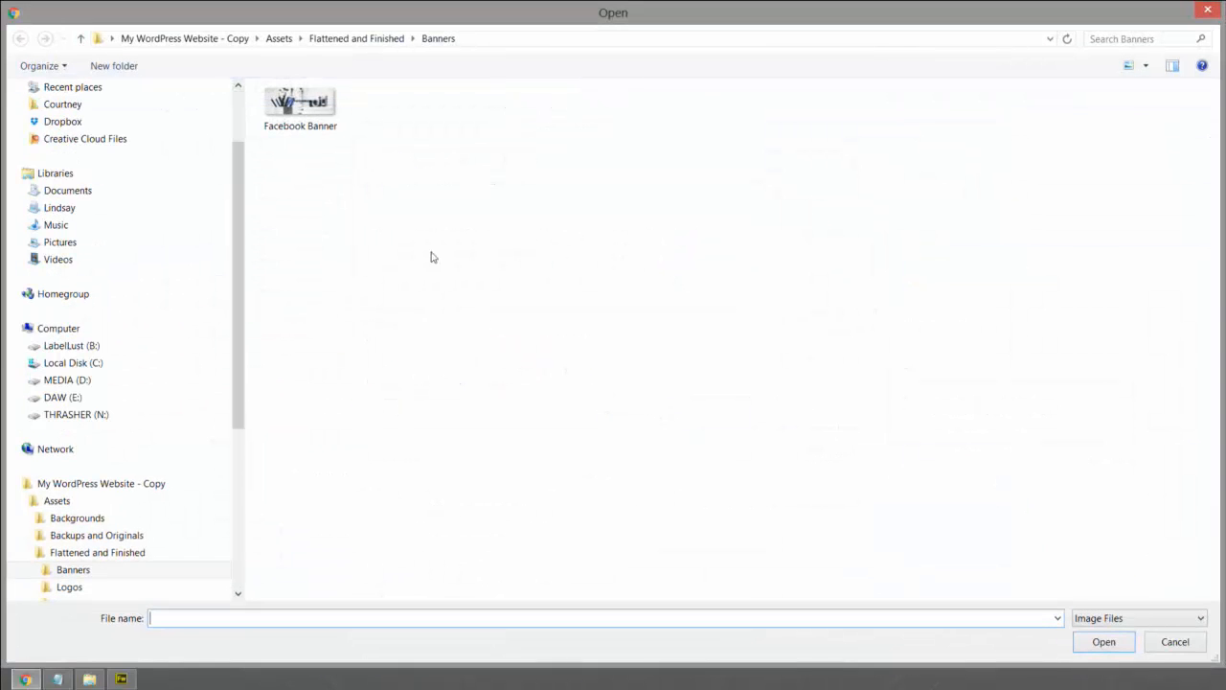
{"action": "left_click", "coordinate": [352, 39]}
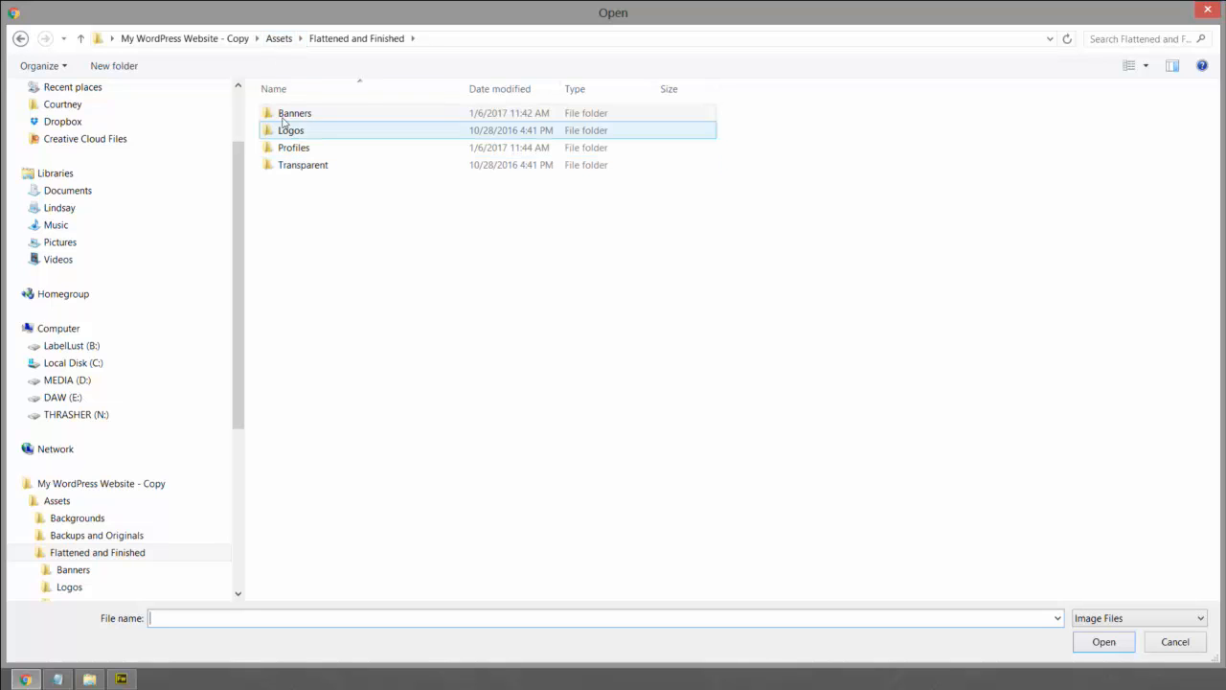
{"action": "left_click", "coordinate": [290, 151]}
{"action": "double_click", "coordinate": [290, 151]}
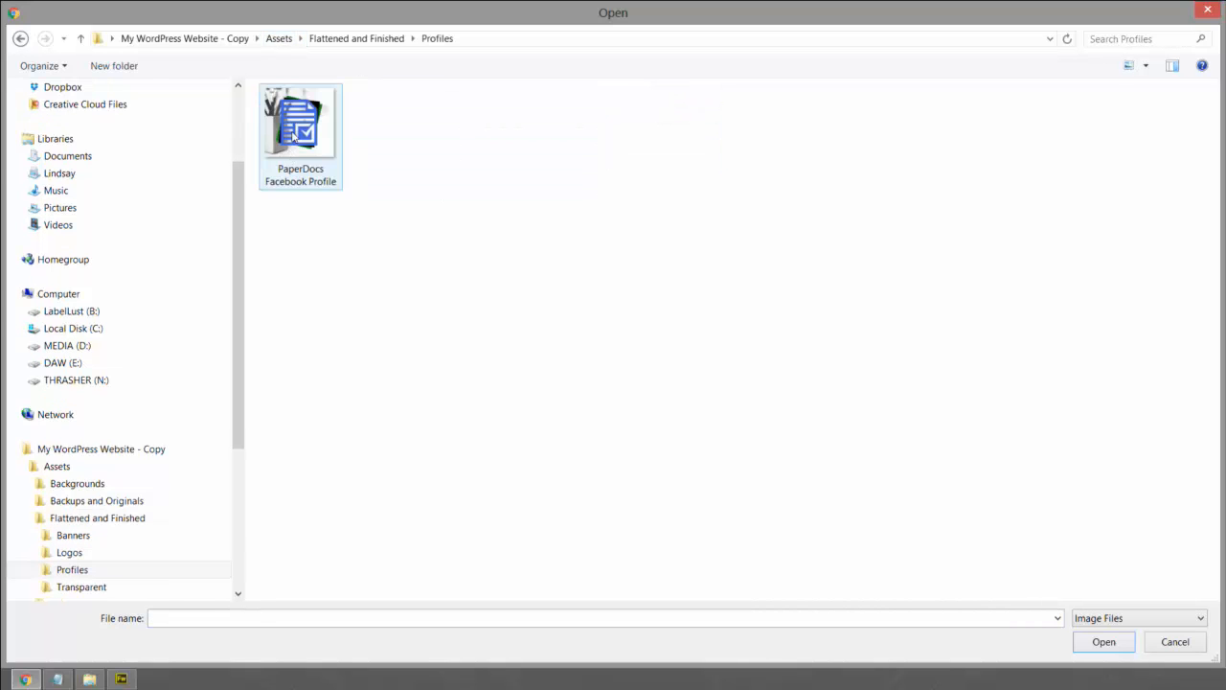
{"action": "left_click", "coordinate": [293, 139]}
{"action": "double_click", "coordinate": [293, 139]}
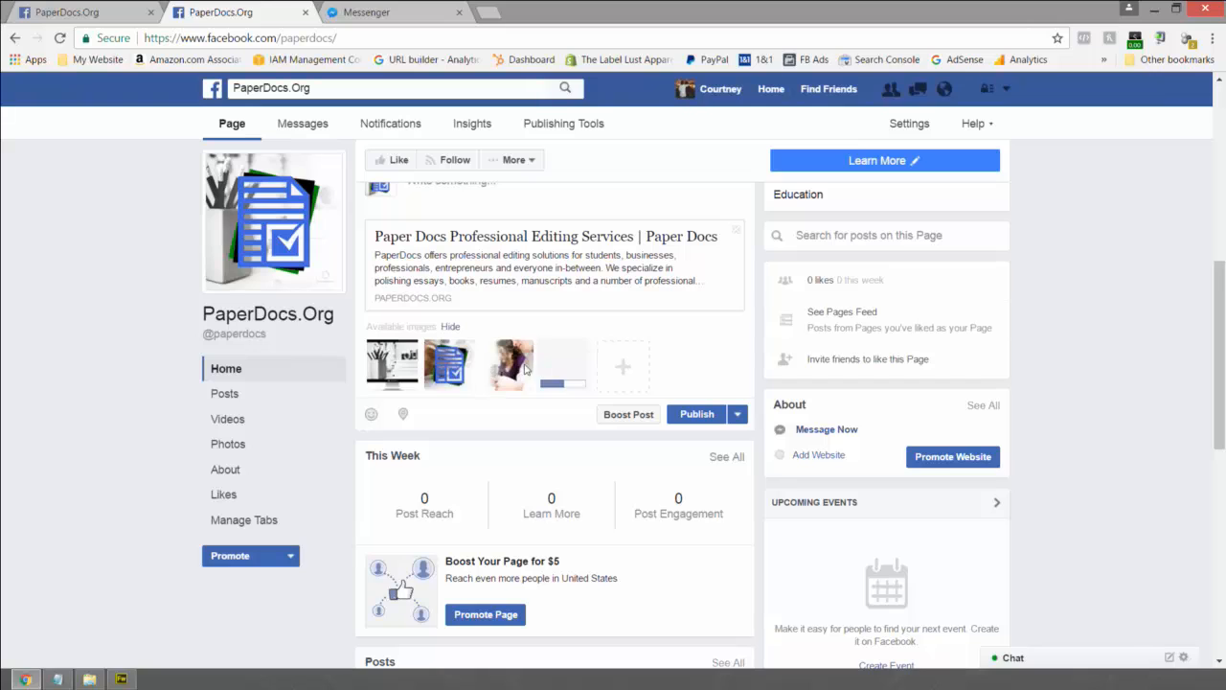
{"action": "left_click", "coordinate": [621, 372]}
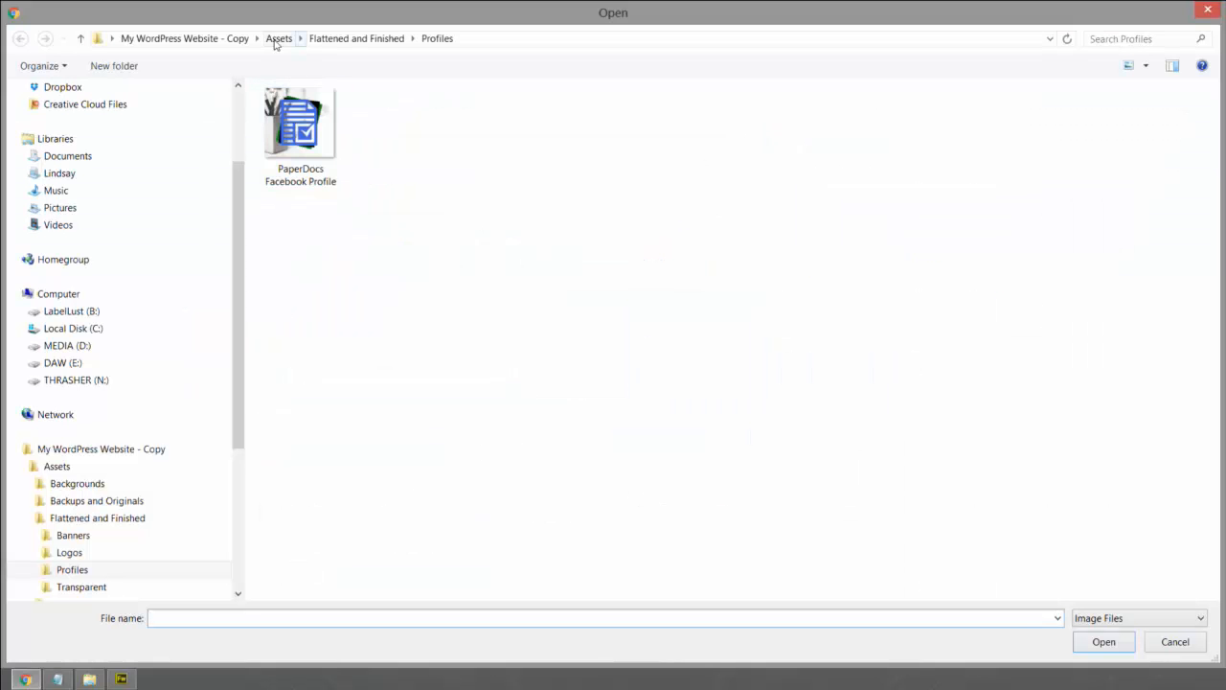
- Browse to THRASHER (N:) › Graphic Design › Websites › paperdocs.org in the Open dialog
{"action": "left_click", "coordinate": [277, 39]}
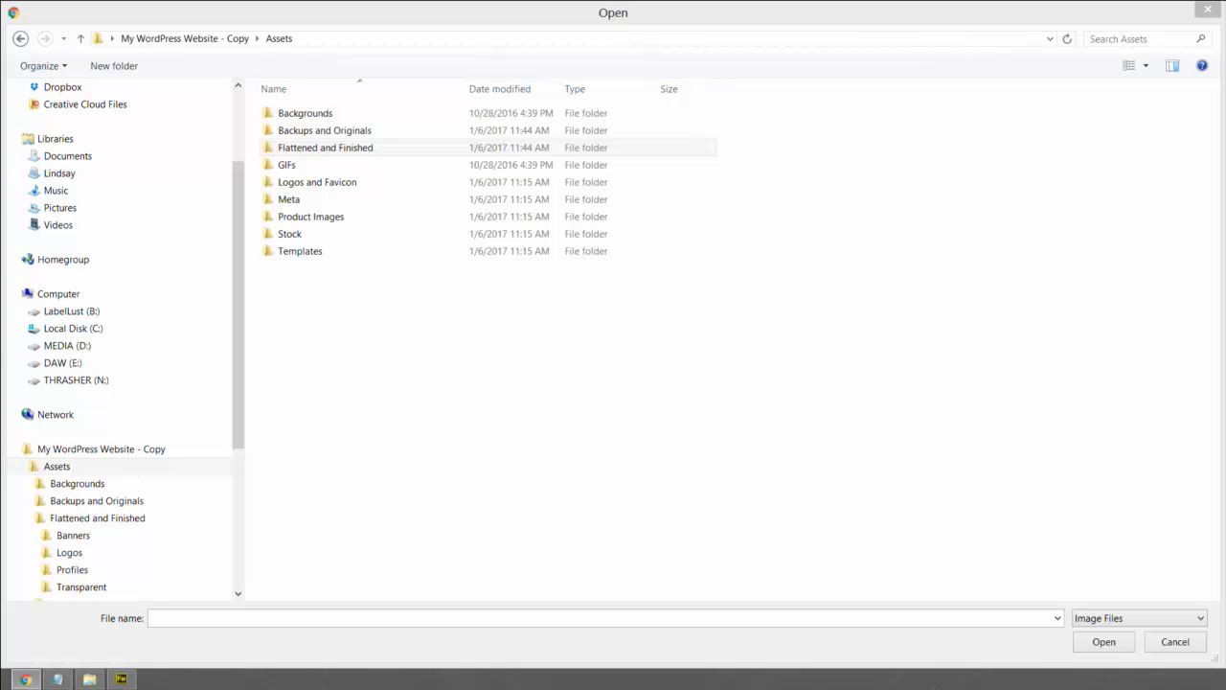
{"action": "left_click", "coordinate": [112, 38]}
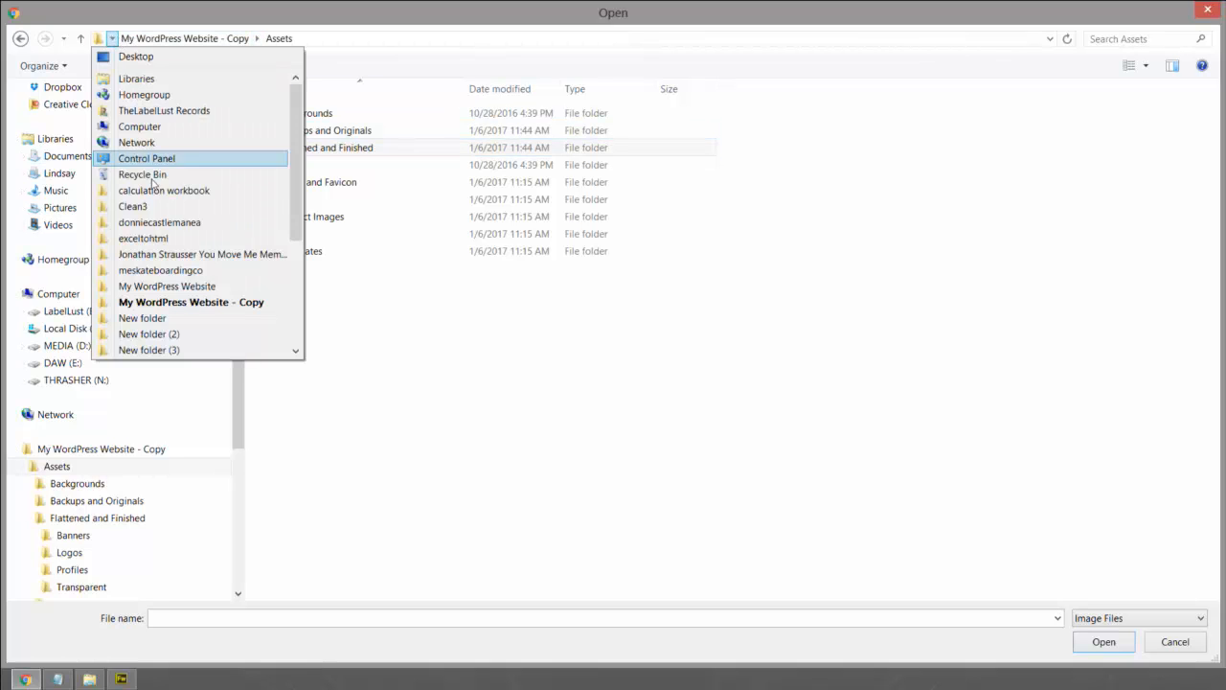
{"action": "left_click", "coordinate": [138, 126]}
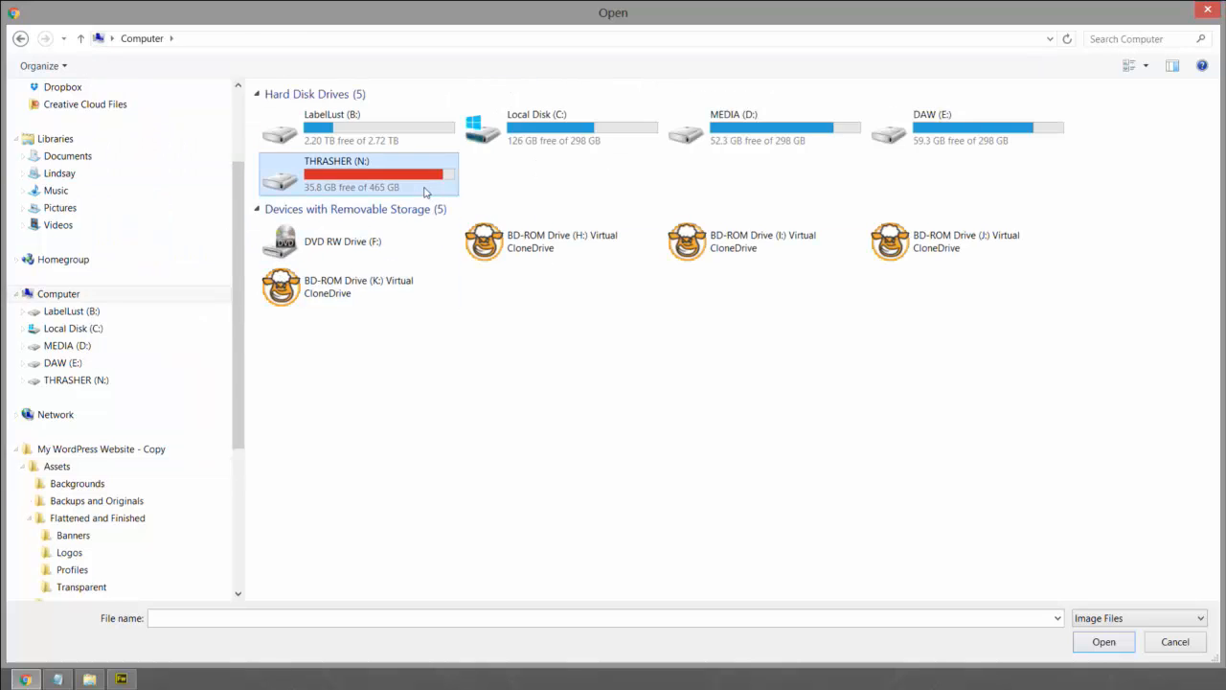
{"action": "double_click", "coordinate": [424, 192]}
{"action": "double_click", "coordinate": [299, 167]}
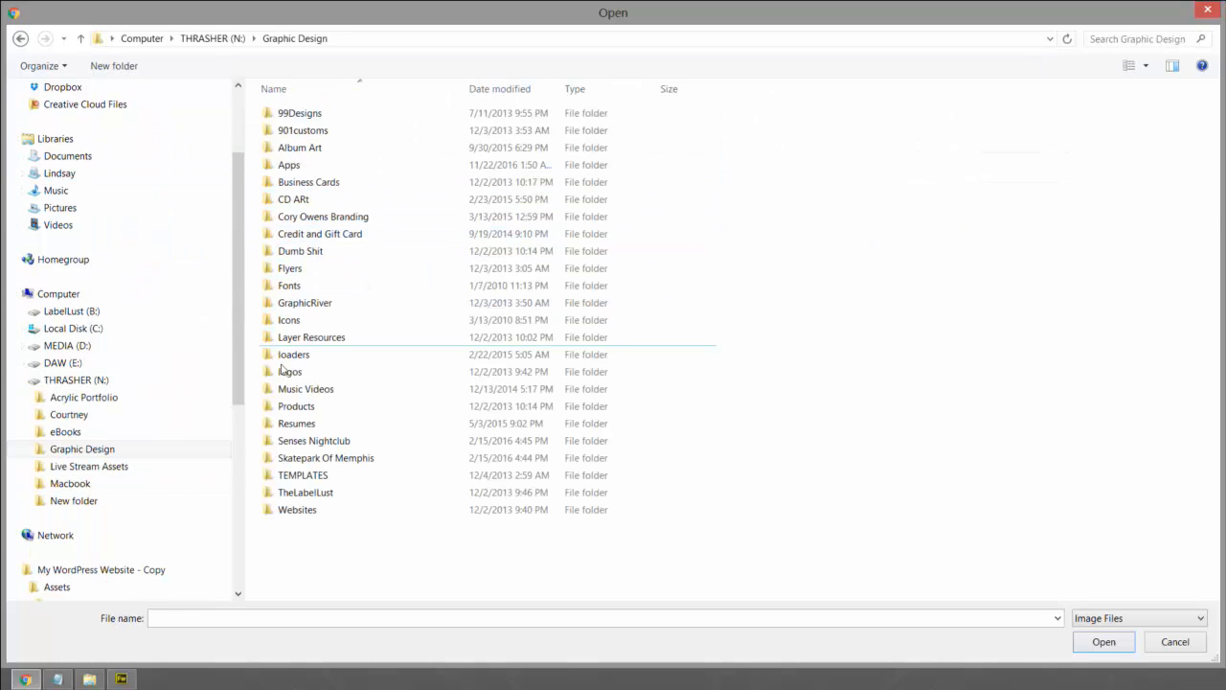
{"action": "double_click", "coordinate": [300, 510]}
{"action": "scroll", "coordinate": [309, 470], "scroll_direction": "down", "scroll_amount": 3}
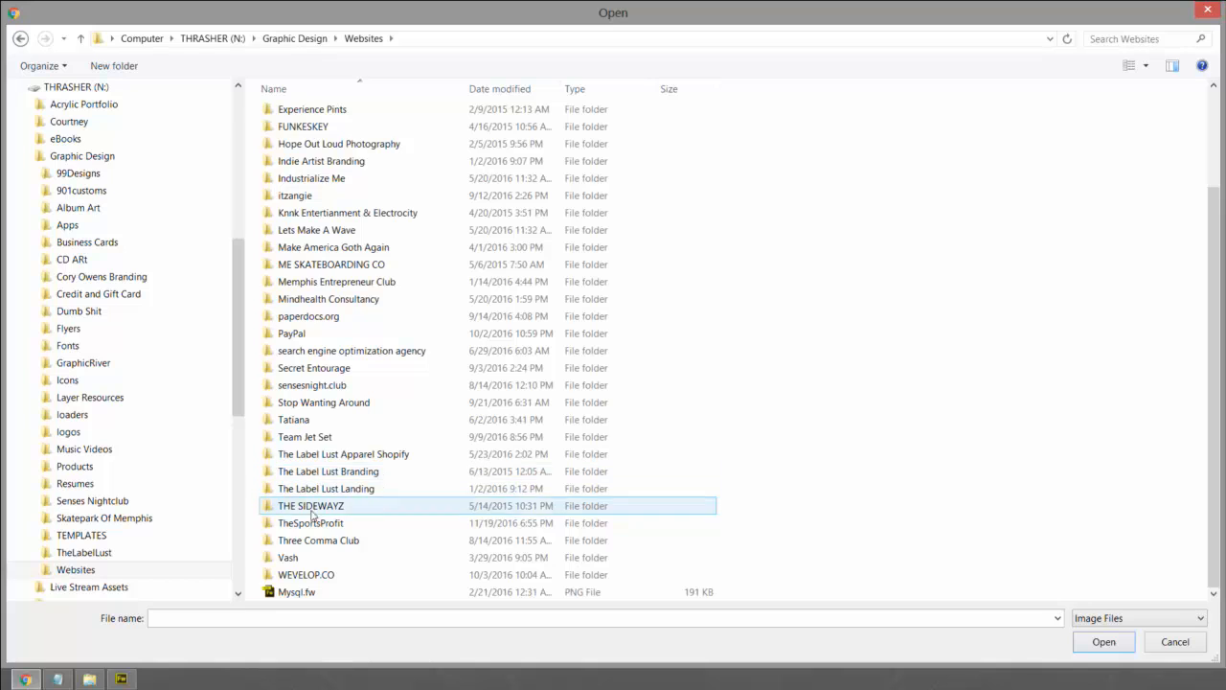
{"action": "double_click", "coordinate": [330, 317]}
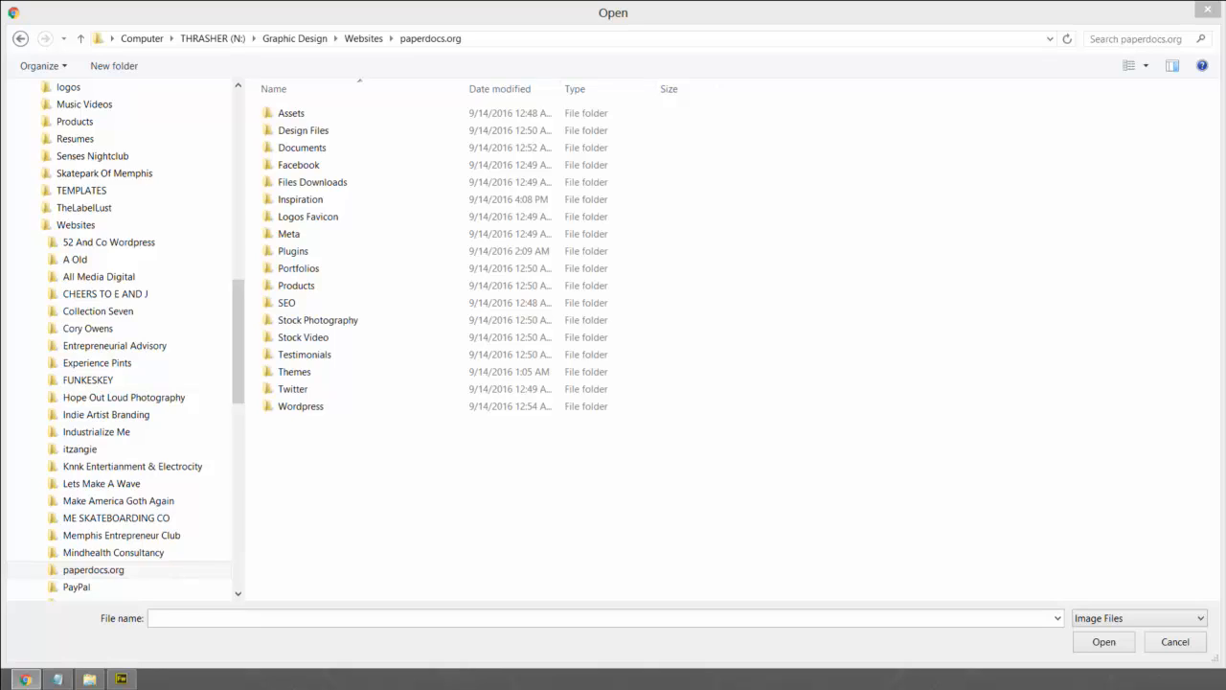
- Enter the Inspiration folder and select the 39 and 129033328 images
{"action": "double_click", "coordinate": [302, 199]}
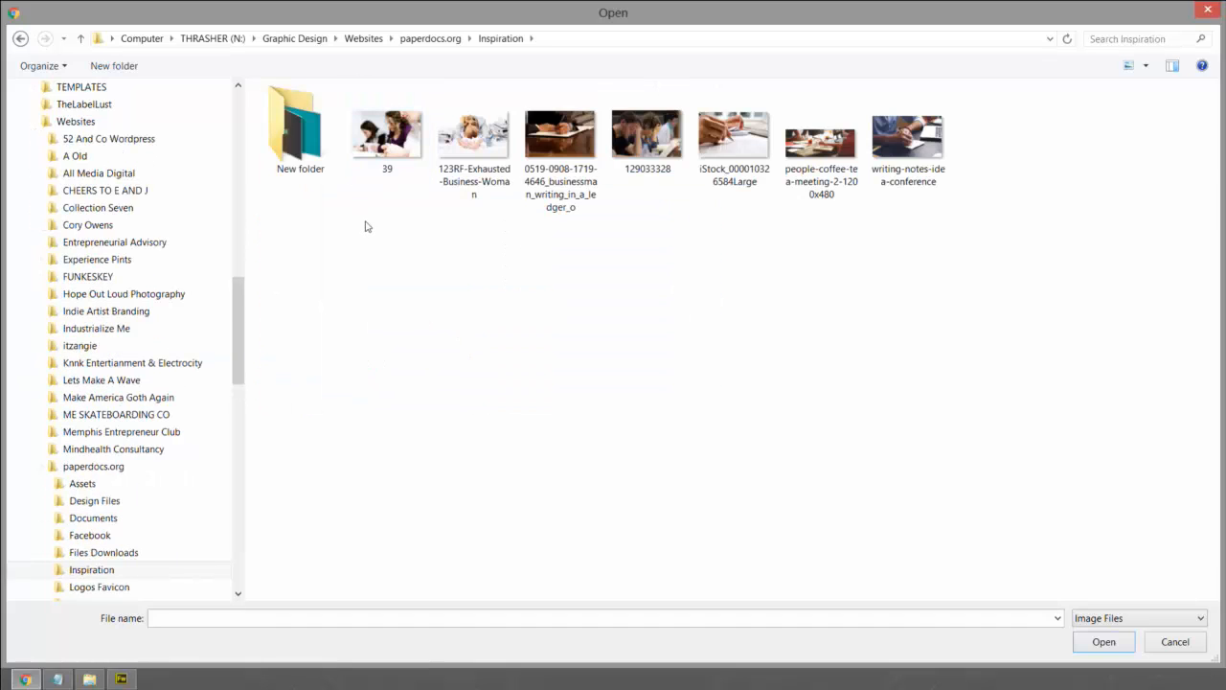
{"action": "left_click_drag", "start_coordinate": [369, 223], "coordinate": [1002, 143]}
{"action": "left_click", "coordinate": [919, 249]}
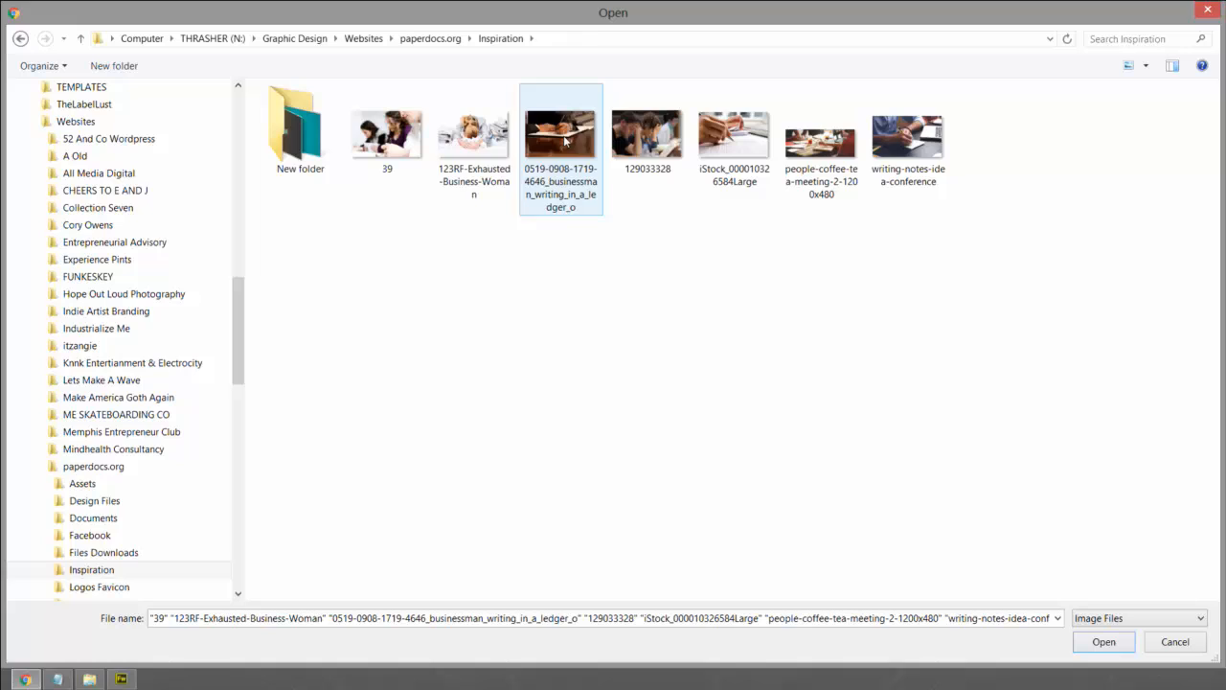
{"action": "left_click", "coordinate": [474, 146]}
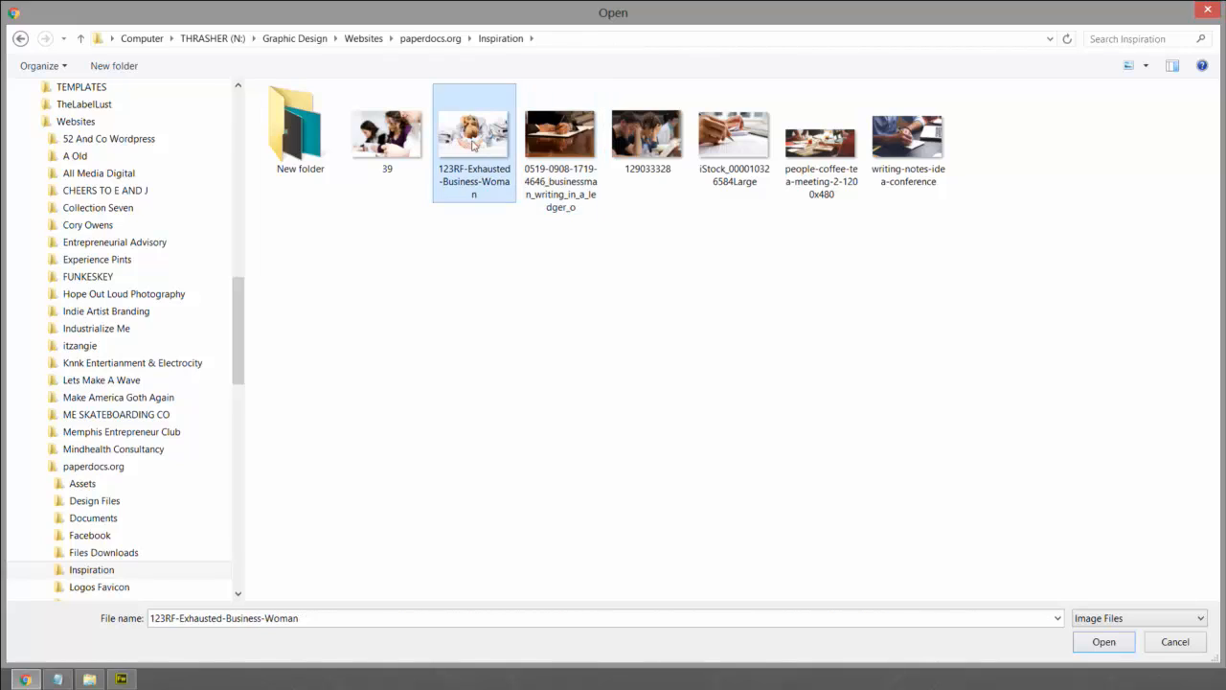
{"action": "left_click", "coordinate": [393, 143]}
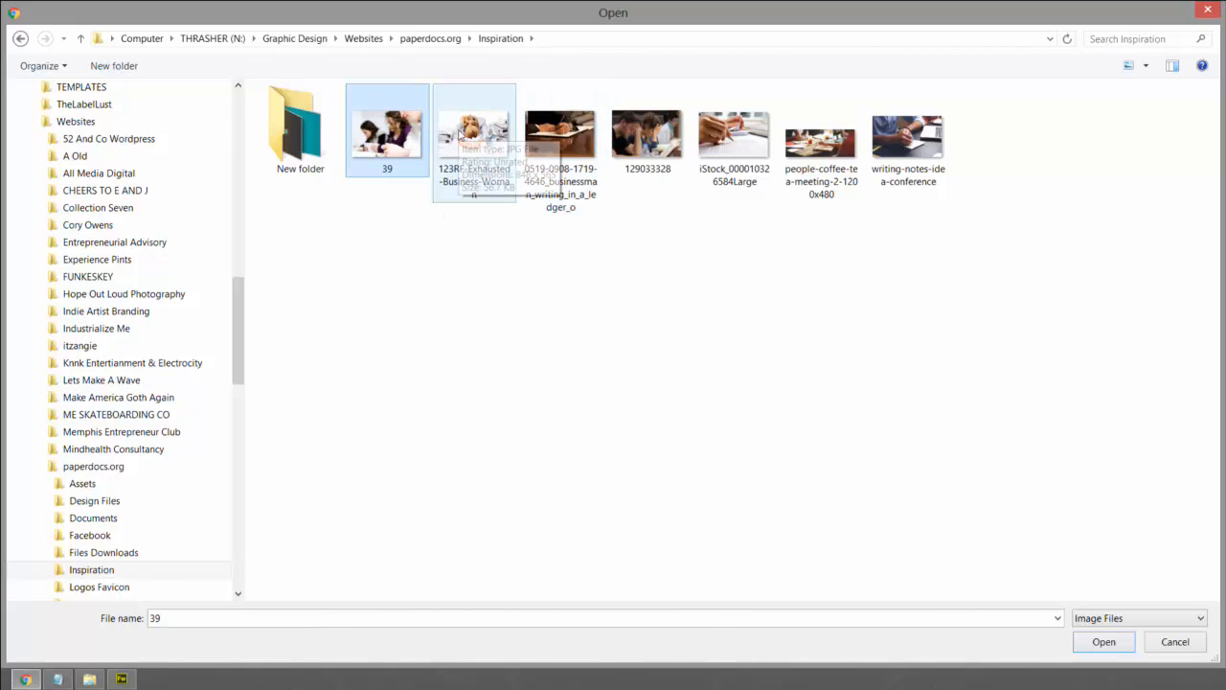
{"action": "left_click", "coordinate": [640, 135], "text": "ctrl"}
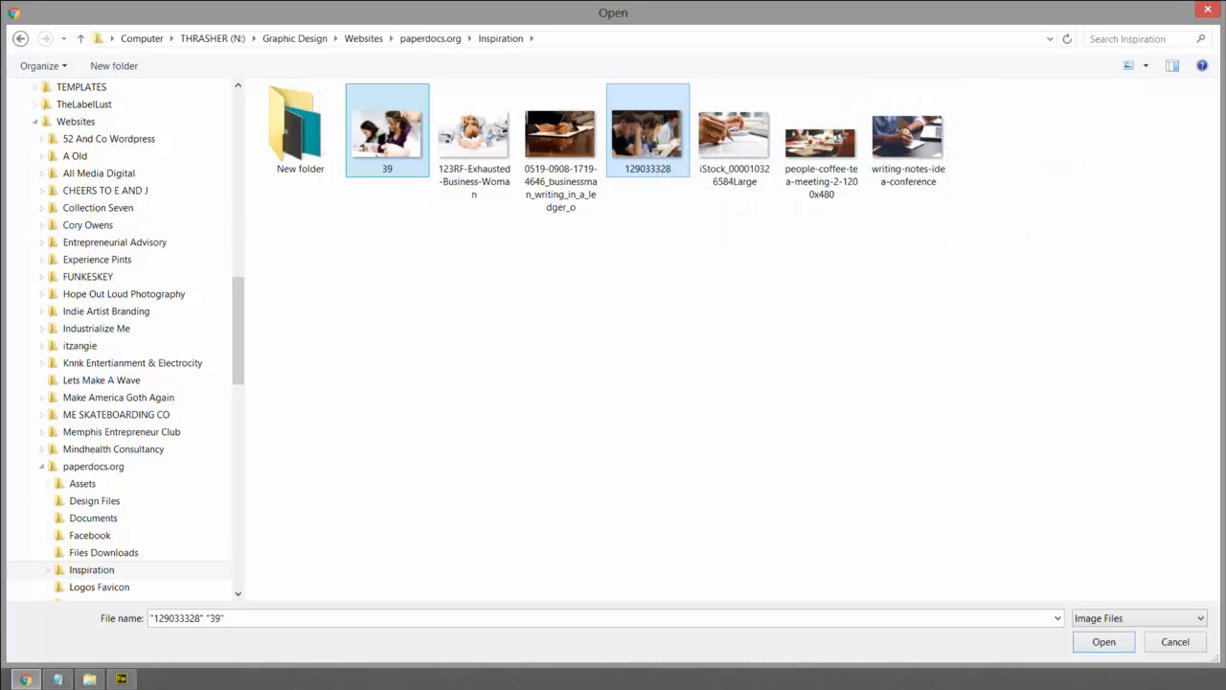
{"action": "key", "text": "Return"}
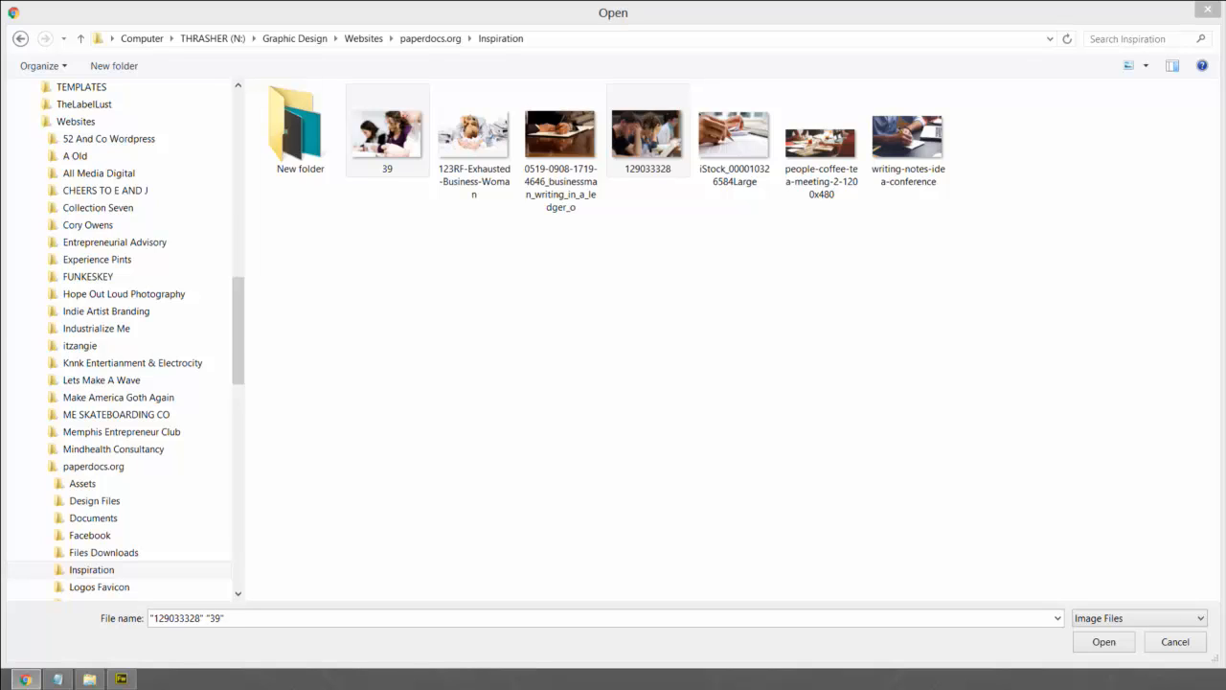
- Reselect 39, 129033328, the ledger, iStock and people-coffee photos, then close the dialog
{"action": "left_click", "coordinate": [378, 237]}
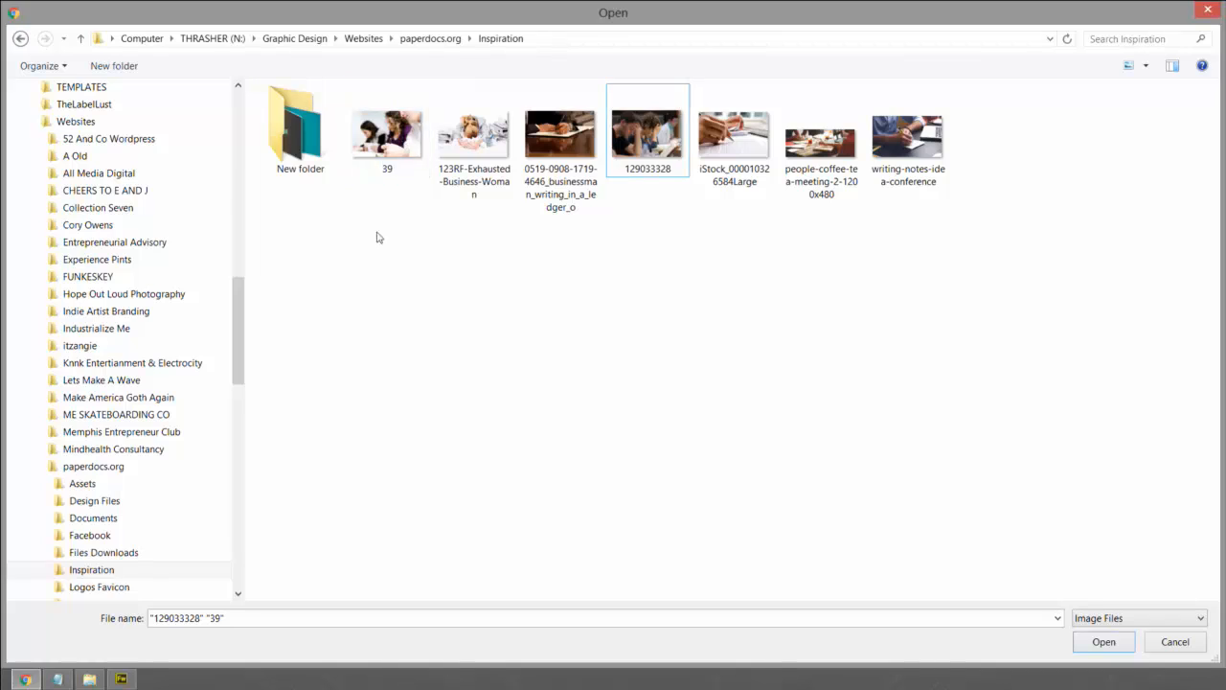
{"action": "left_click", "coordinate": [393, 147]}
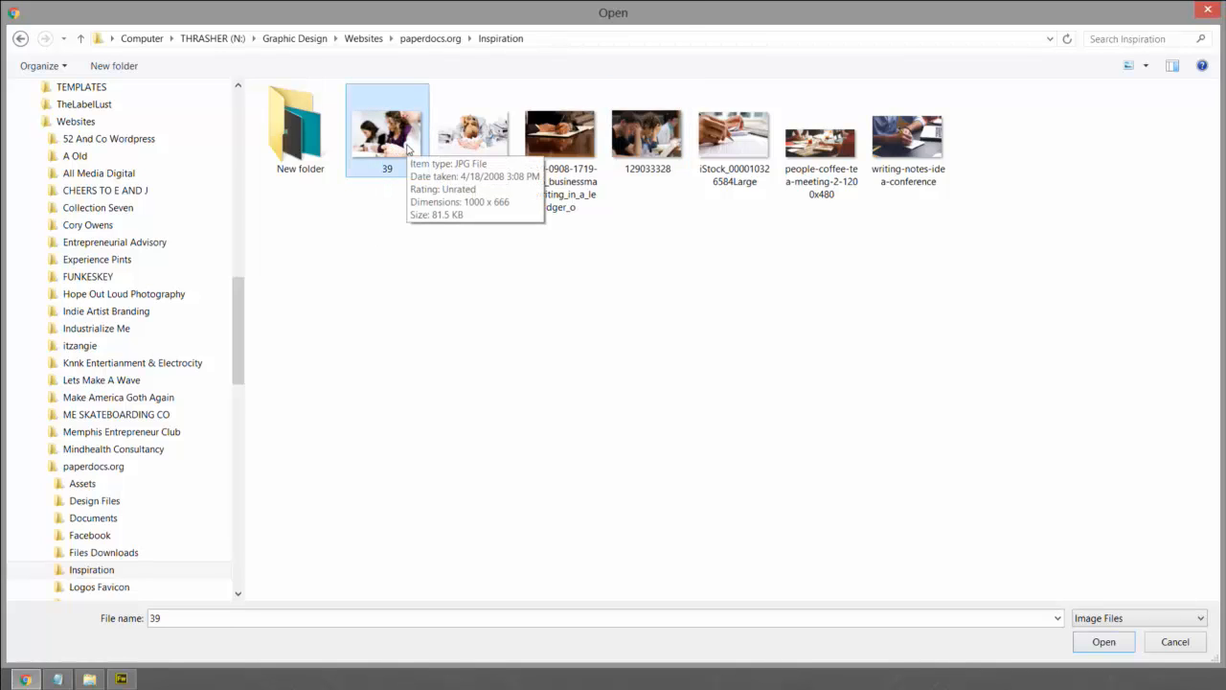
{"action": "left_click", "coordinate": [655, 140], "text": "ctrl"}
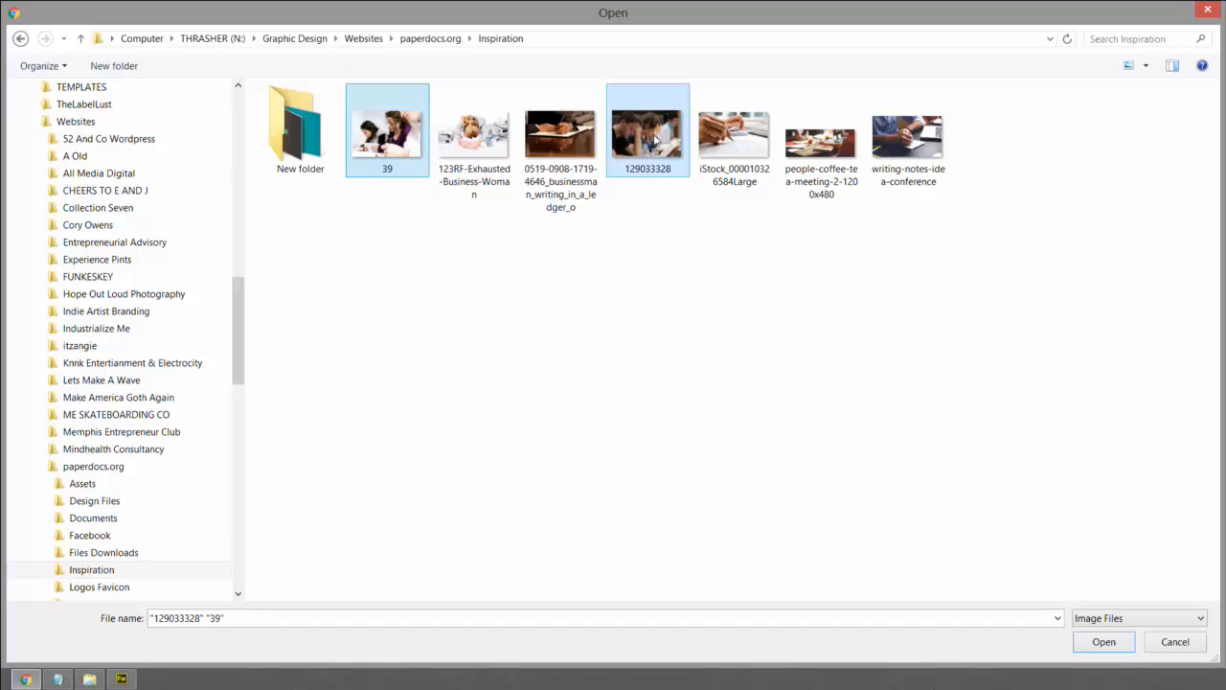
{"action": "left_click", "coordinate": [561, 139], "text": "ctrl"}
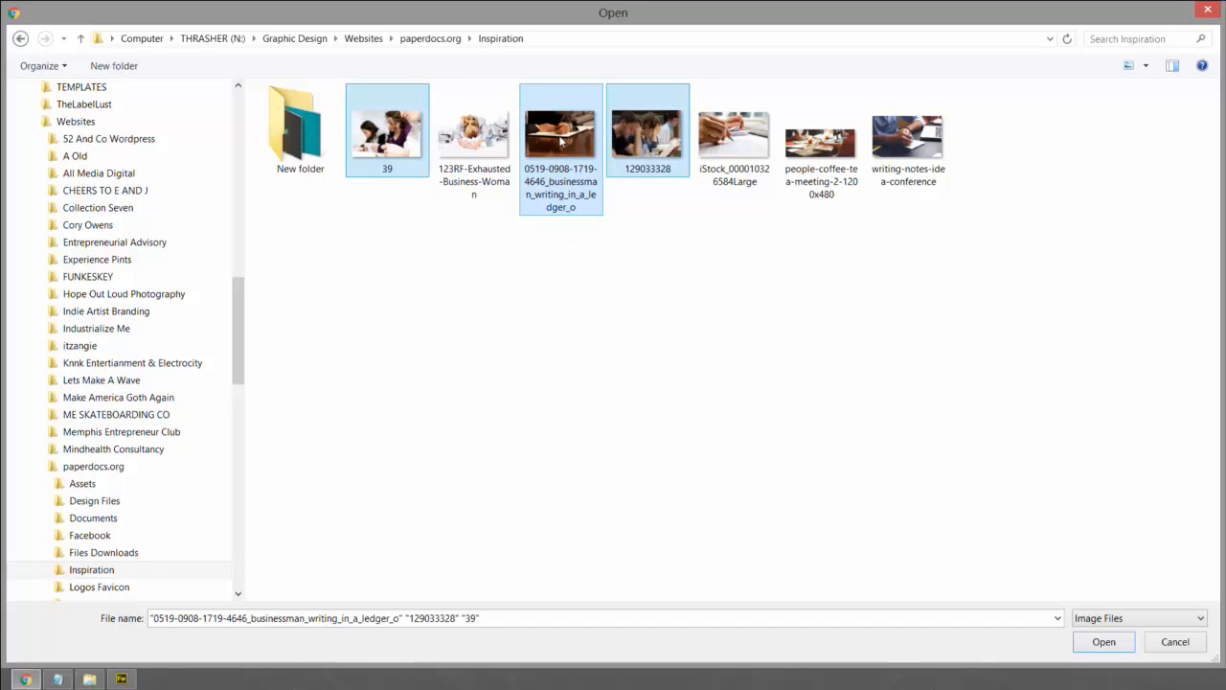
{"action": "left_click", "coordinate": [734, 140], "text": "ctrl"}
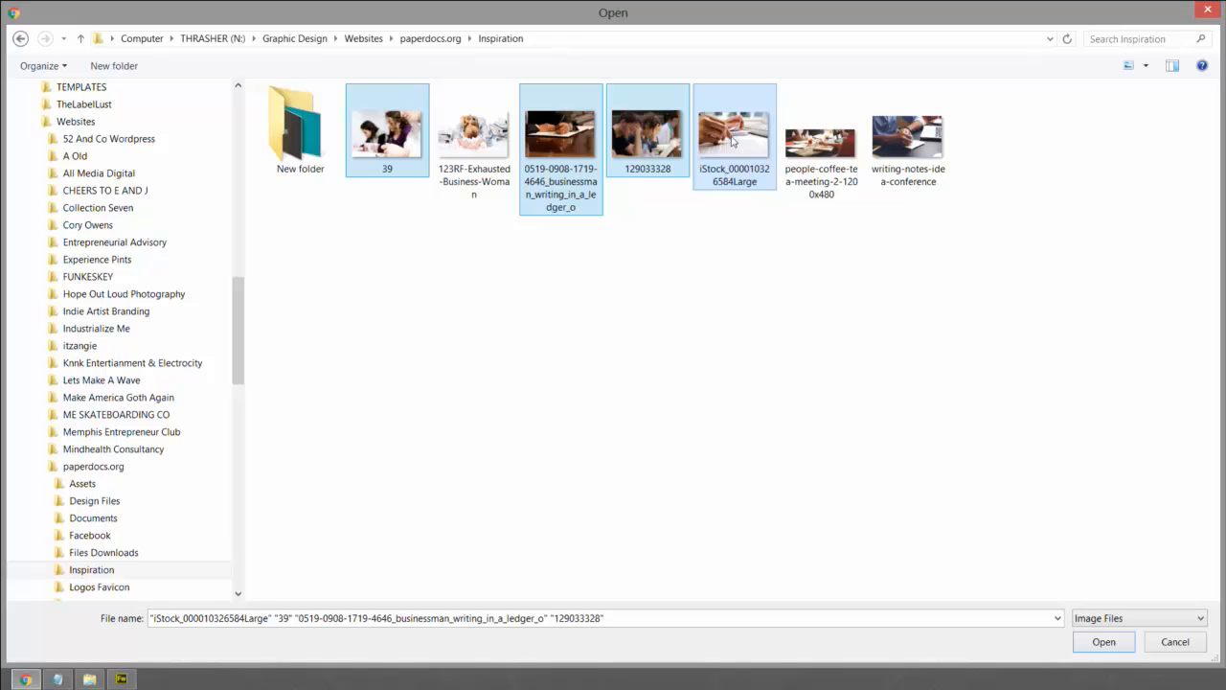
{"action": "left_click", "coordinate": [914, 146], "text": "ctrl"}
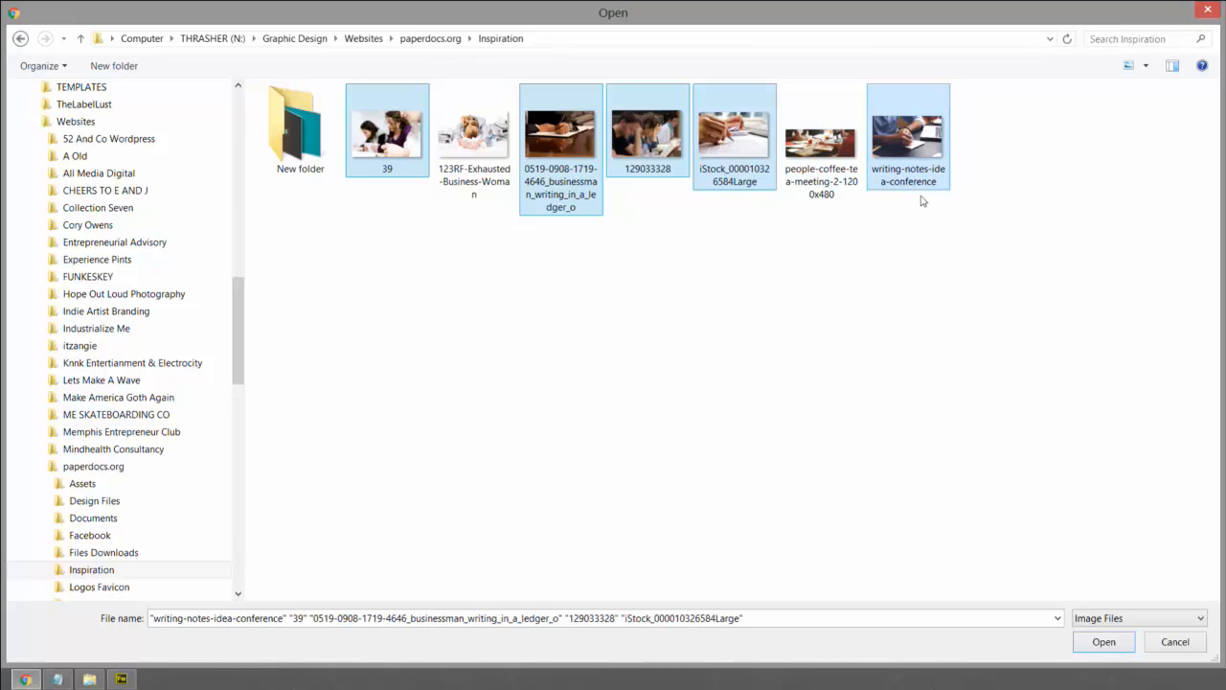
{"action": "left_click", "coordinate": [917, 143], "text": "ctrl"}
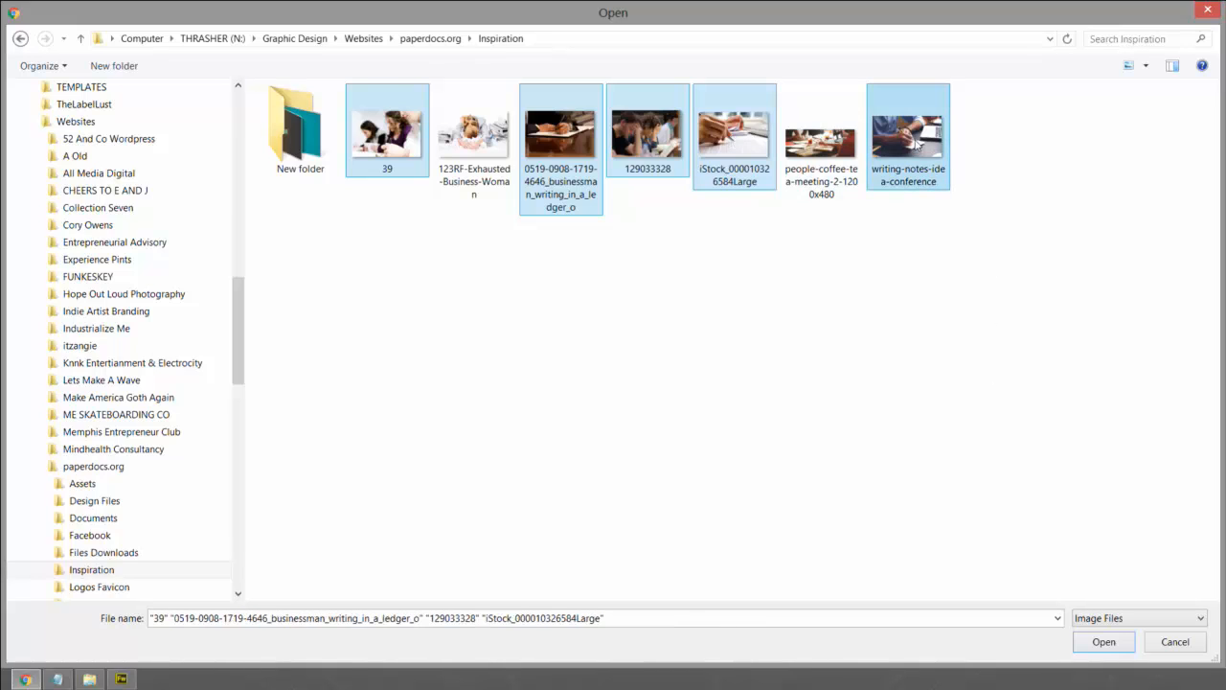
{"action": "left_click", "coordinate": [819, 145], "text": "ctrl"}
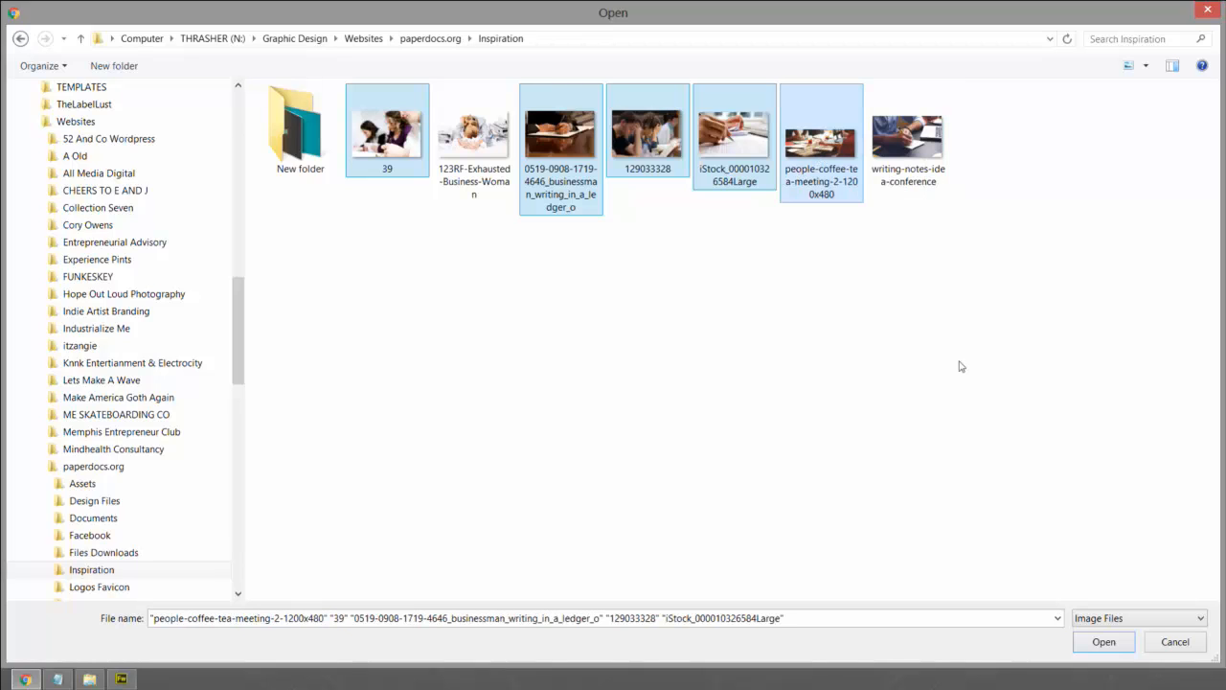
{"action": "left_click", "coordinate": [1101, 642]}
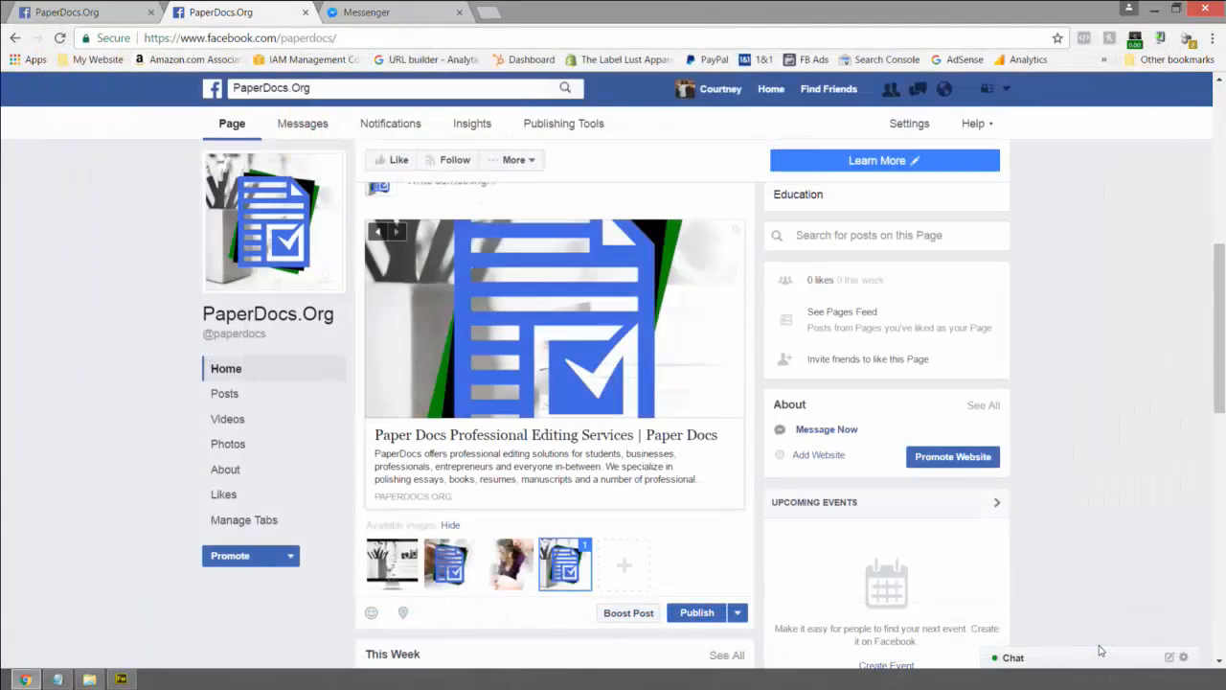
- Upload the 39, 0519 ledger, 129033328 and iStock photos to the post's available images
{"action": "left_click", "coordinate": [630, 570]}
{"action": "left_click", "coordinate": [387, 134]}
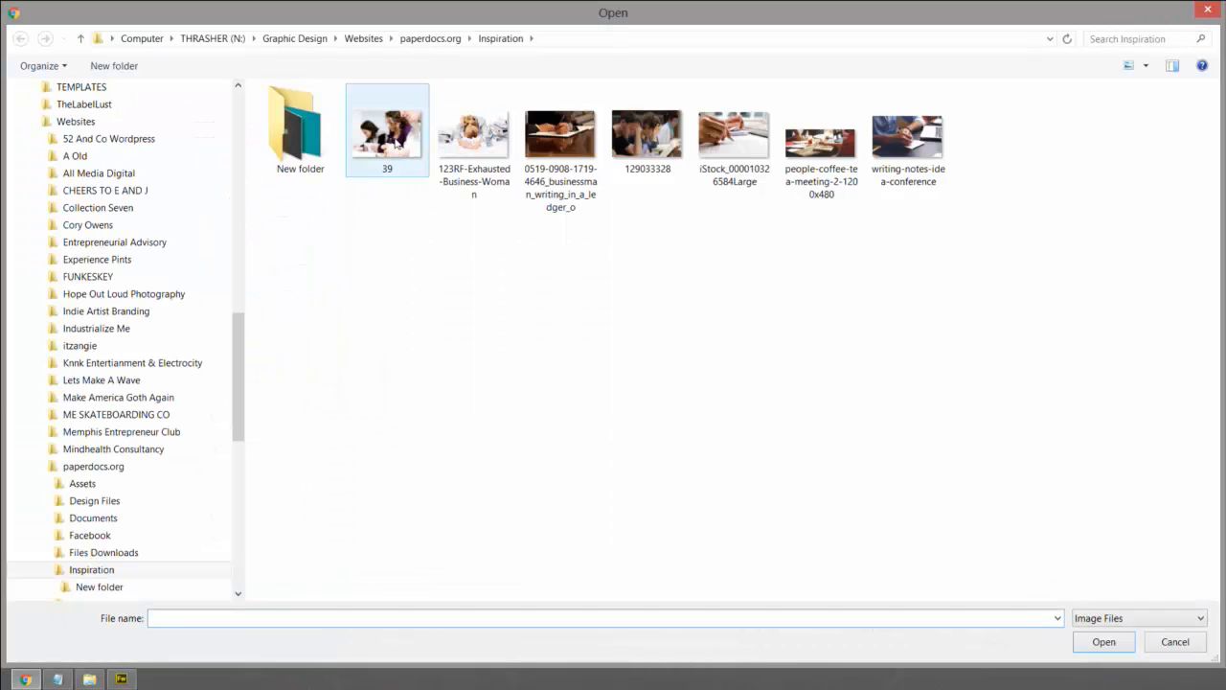
{"action": "left_click", "coordinate": [589, 143], "text": "ctrl"}
{"action": "left_click", "coordinate": [627, 142], "text": "ctrl"}
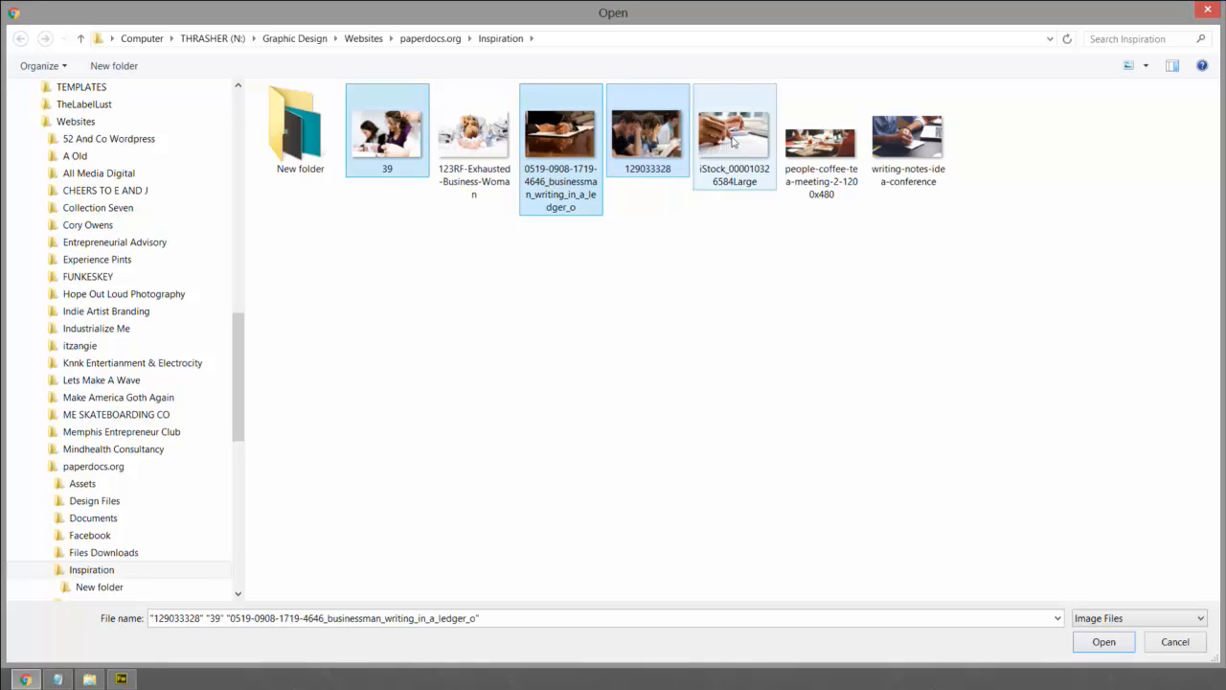
{"action": "left_click", "coordinate": [734, 142], "text": "ctrl"}
{"action": "left_click", "coordinate": [906, 141], "text": "ctrl"}
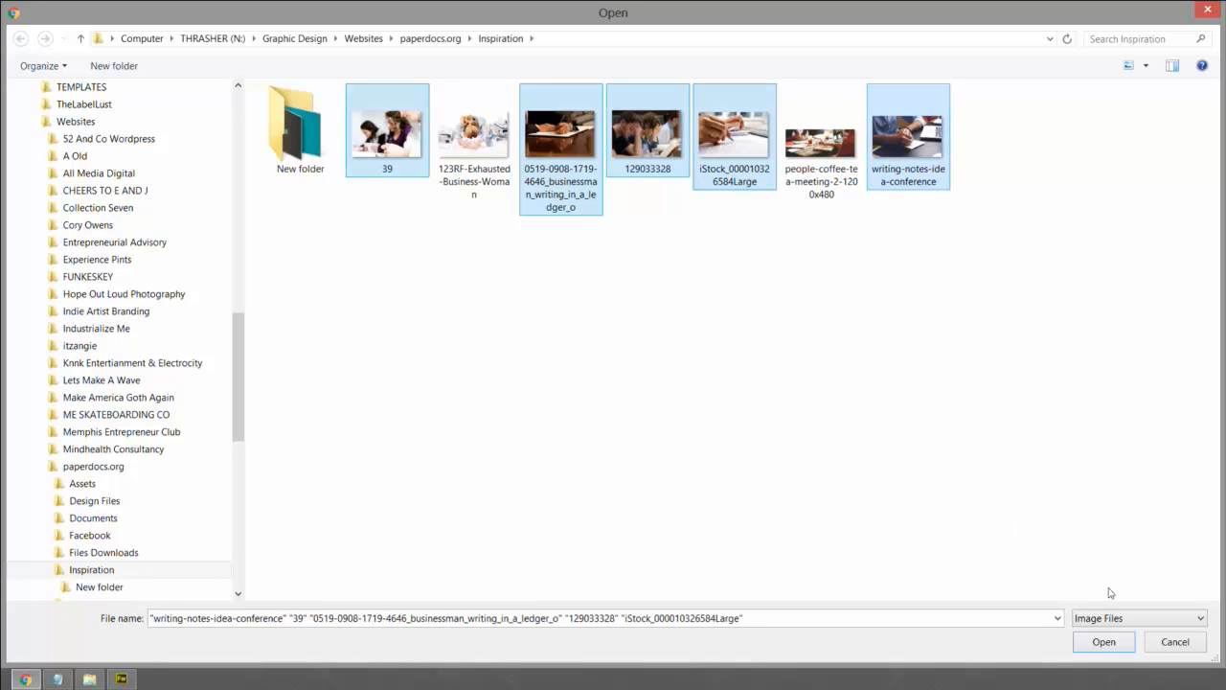
{"action": "left_click", "coordinate": [925, 153], "text": "ctrl"}
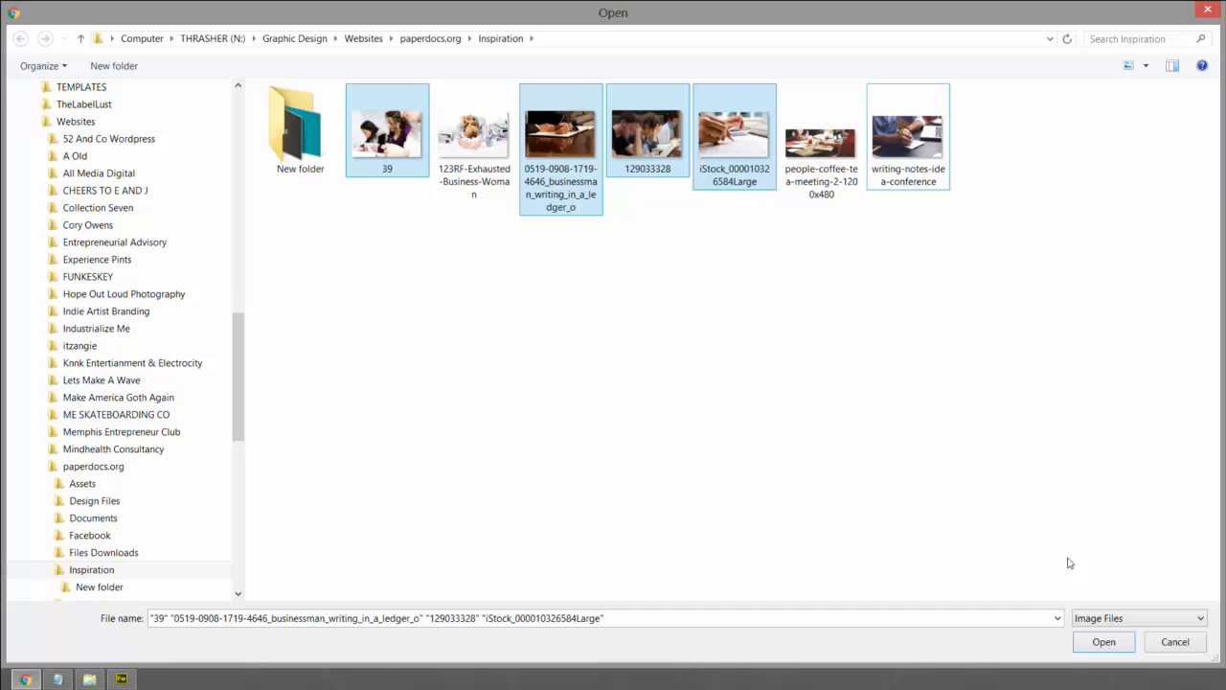
{"action": "left_click", "coordinate": [1104, 644]}
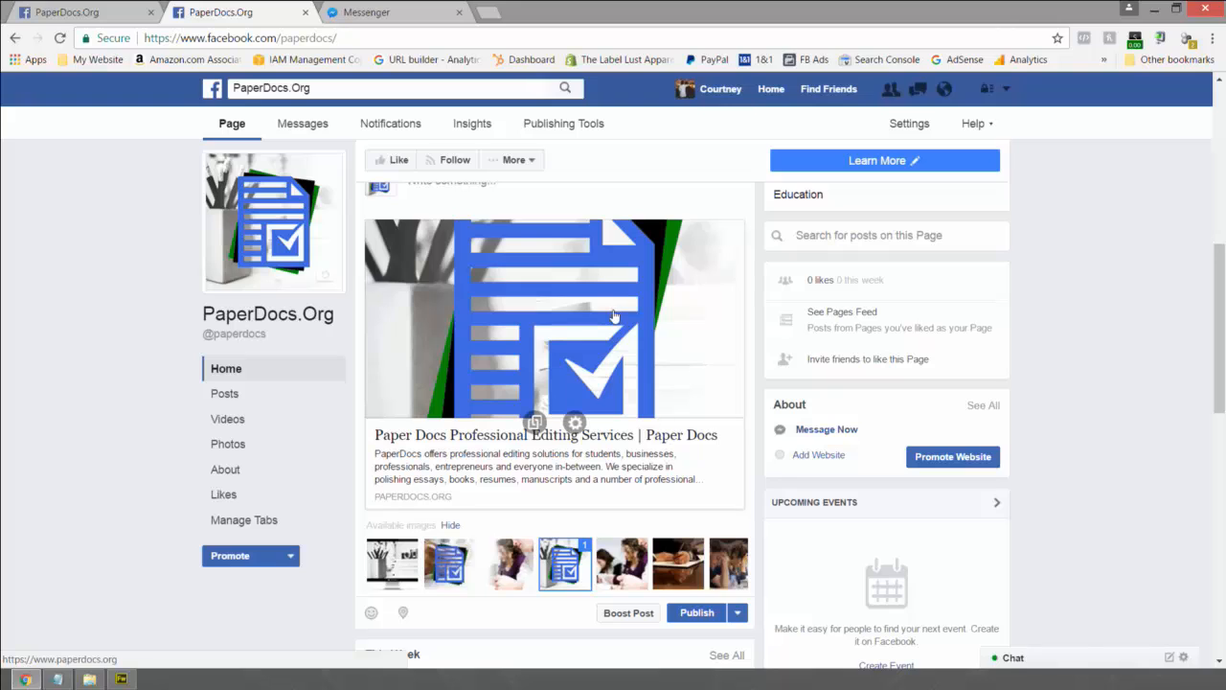
- Add the woman-writing and ledger photos as carousel cards and move the logo image last
{"action": "left_click", "coordinate": [622, 562]}
{"action": "left_click", "coordinate": [678, 562]}
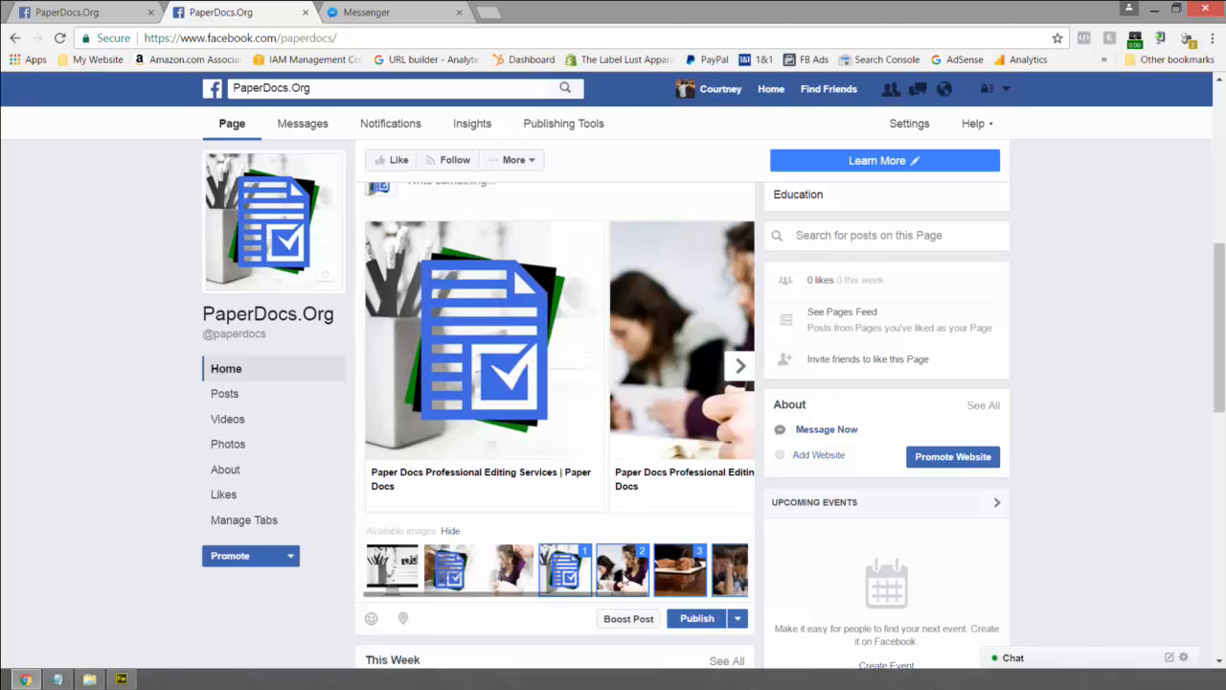
{"action": "left_click_drag", "start_coordinate": [613, 595], "coordinate": [686, 596]}
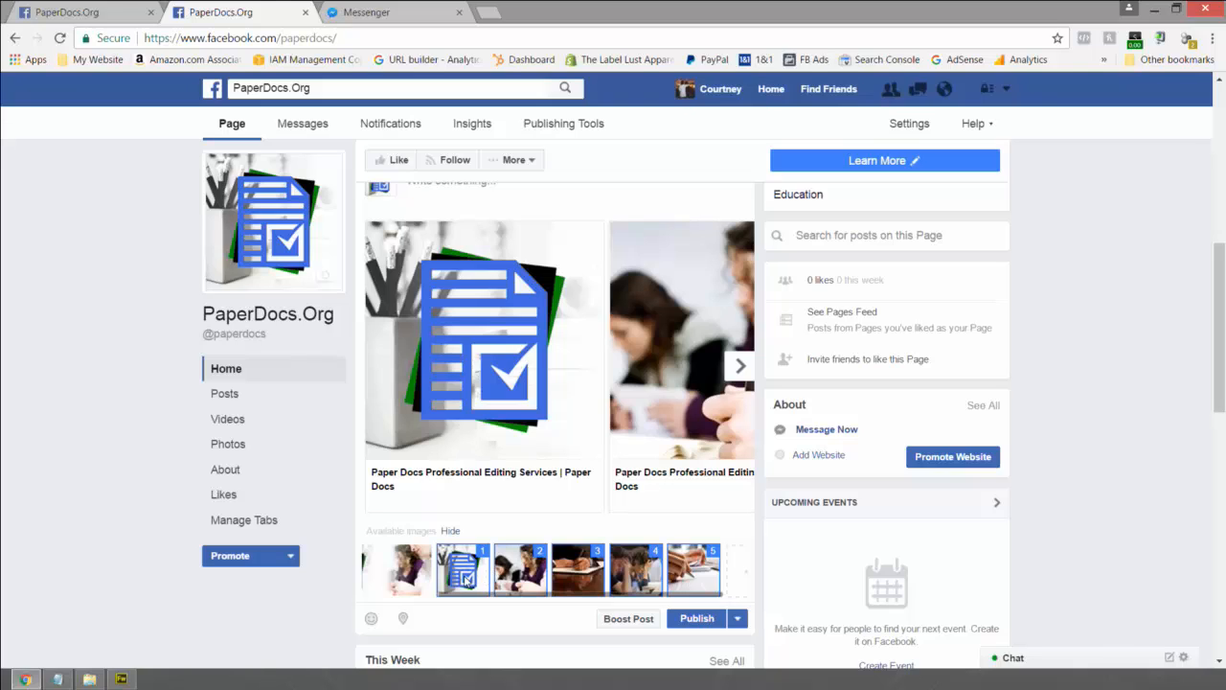
{"action": "left_click_drag", "start_coordinate": [484, 581], "coordinate": [686, 576]}
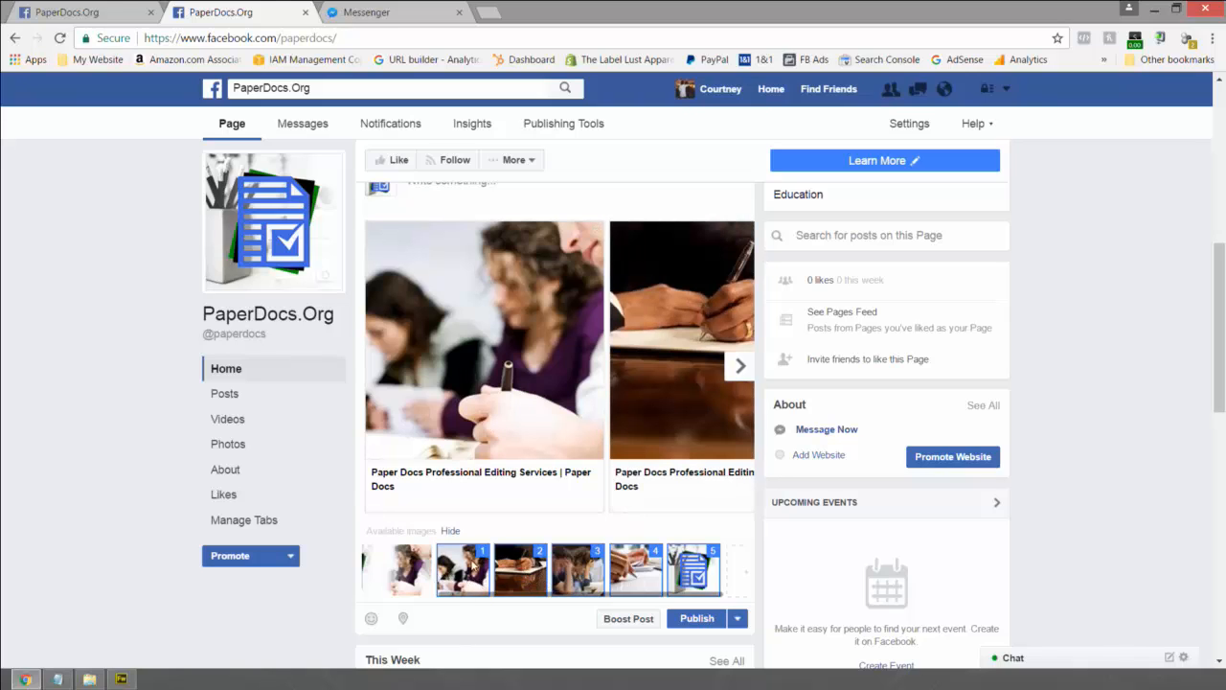
- Retitle the first carousel card 'You write your document.' and browse through the other cards
{"action": "left_click", "coordinate": [451, 472]}
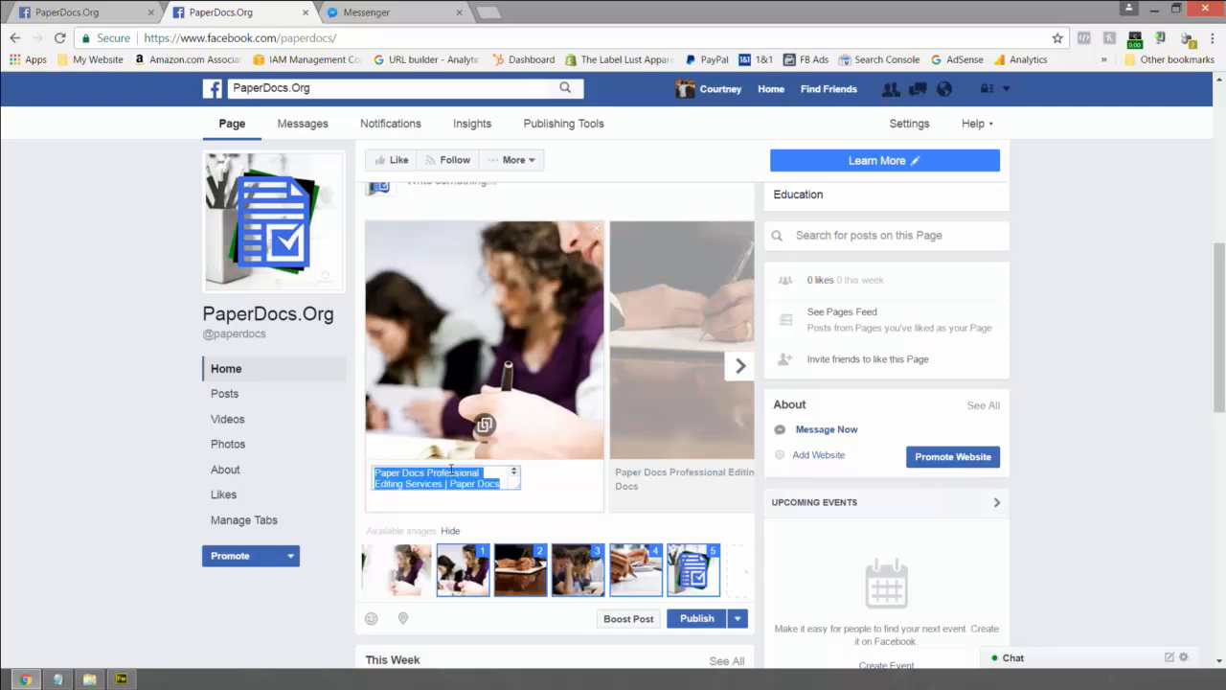
{"action": "type", "text": "You Wr"}
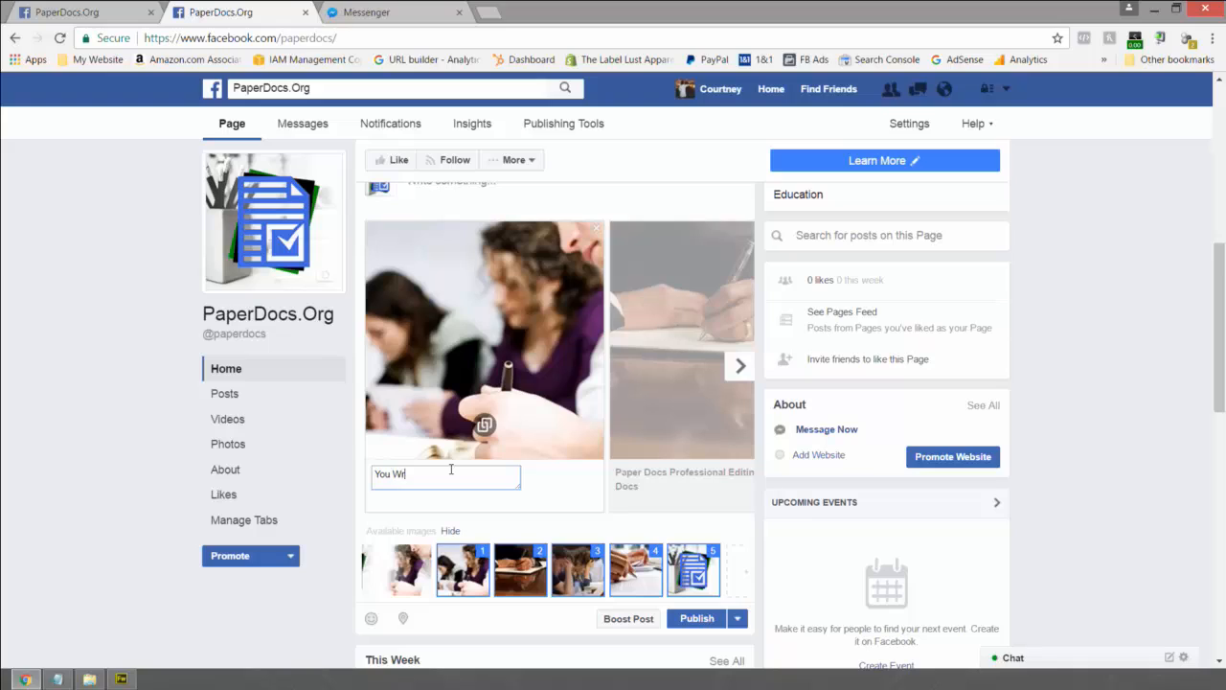
{"action": "type", "text": "i"}
{"action": "key", "text": "BackSpace"}
{"action": "key", "text": "BackSpace"}
{"action": "key", "text": "BackSpace"}
{"action": "type", "text": "write yo"}
{"action": "key", "text": "BackSpace"}
{"action": "type", "text": "your papdocument"}
{"action": "key", "text": "Tab"}
{"action": "key", "text": "Tab"}
{"action": "key", "text": "Tab"}
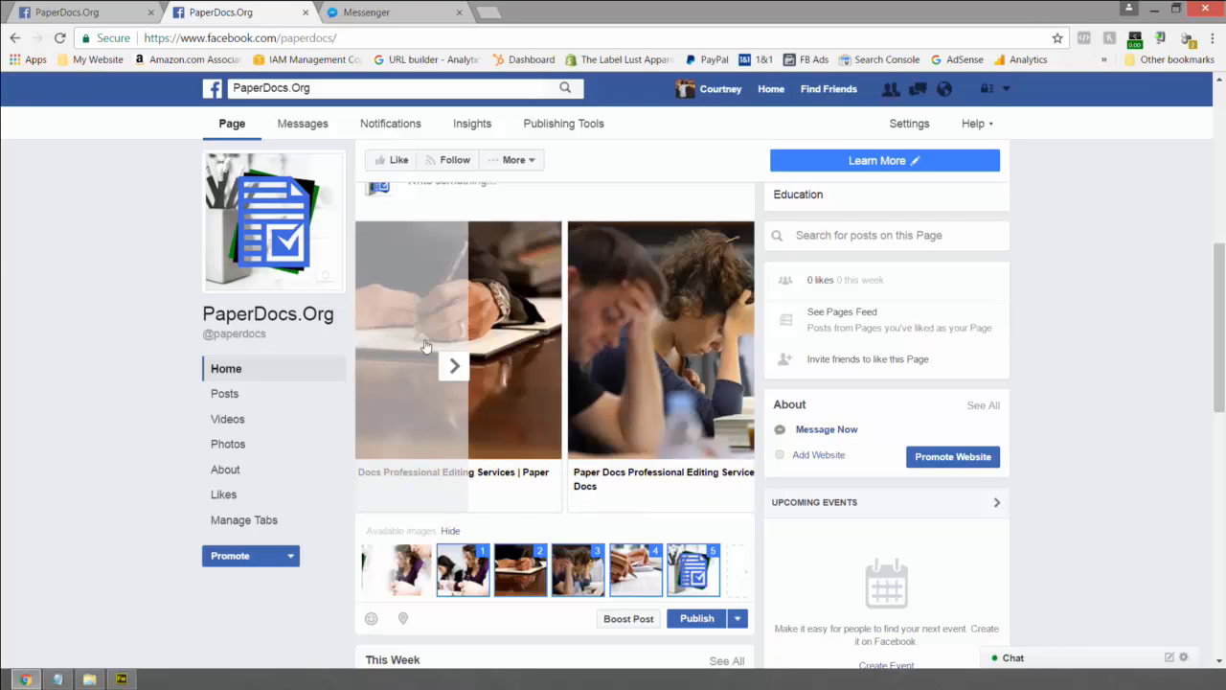
{"action": "left_click", "coordinate": [454, 373]}
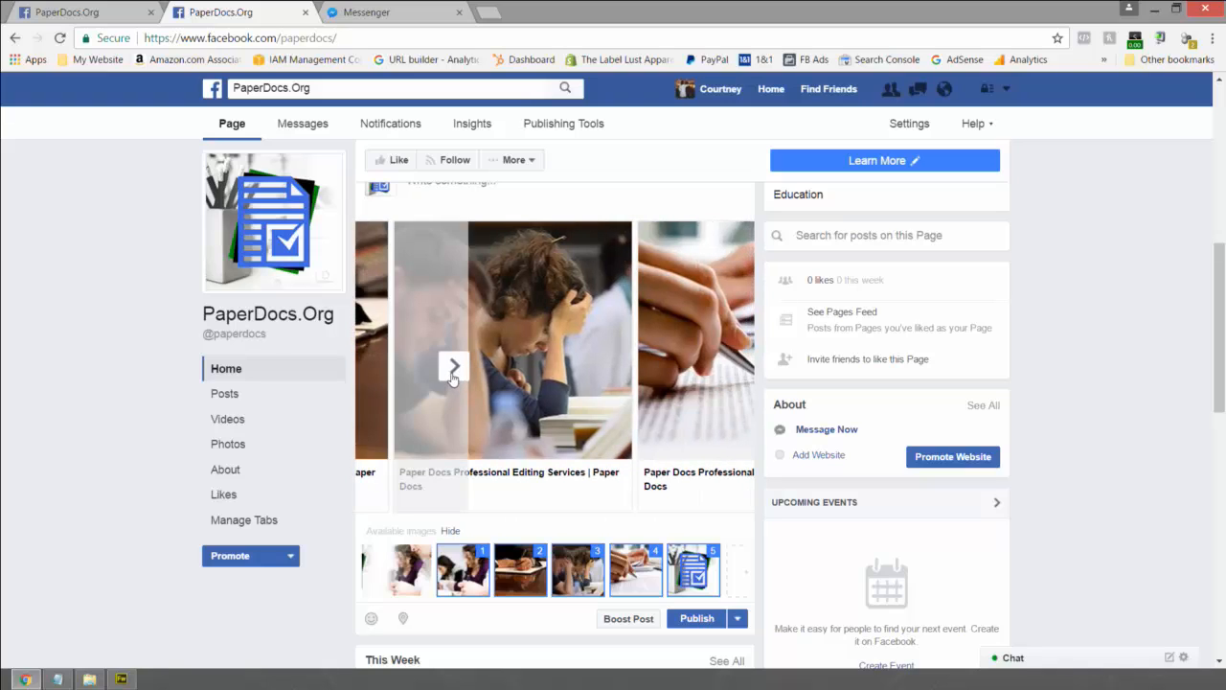
{"action": "left_click", "coordinate": [453, 373]}
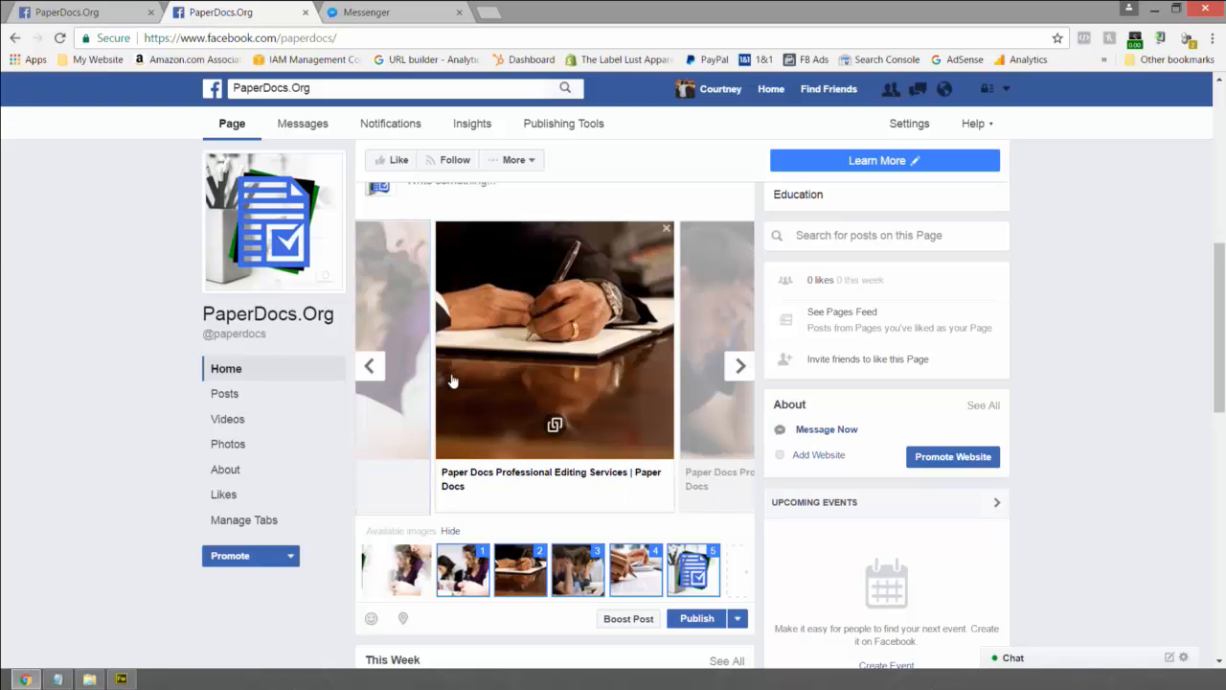
{"action": "left_click", "coordinate": [366, 375]}
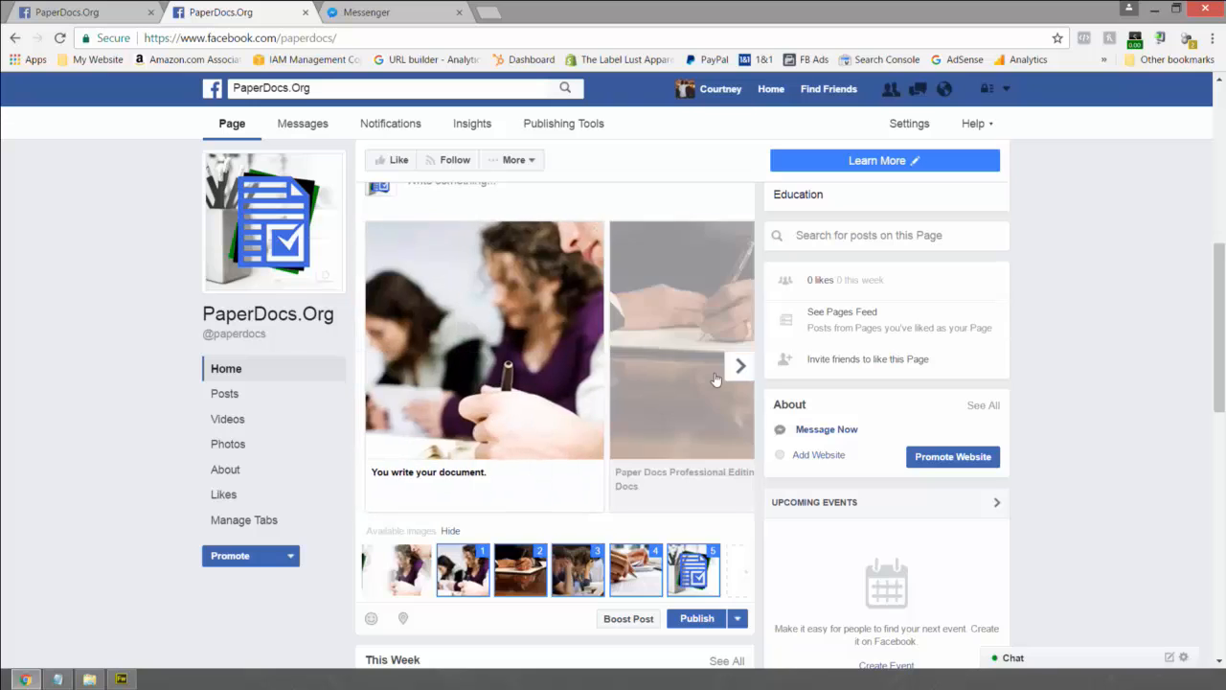
- Caption the writing-hand card 'Stage 1: The Polish'
{"action": "left_click", "coordinate": [751, 365]}
{"action": "left_click", "coordinate": [486, 469]}
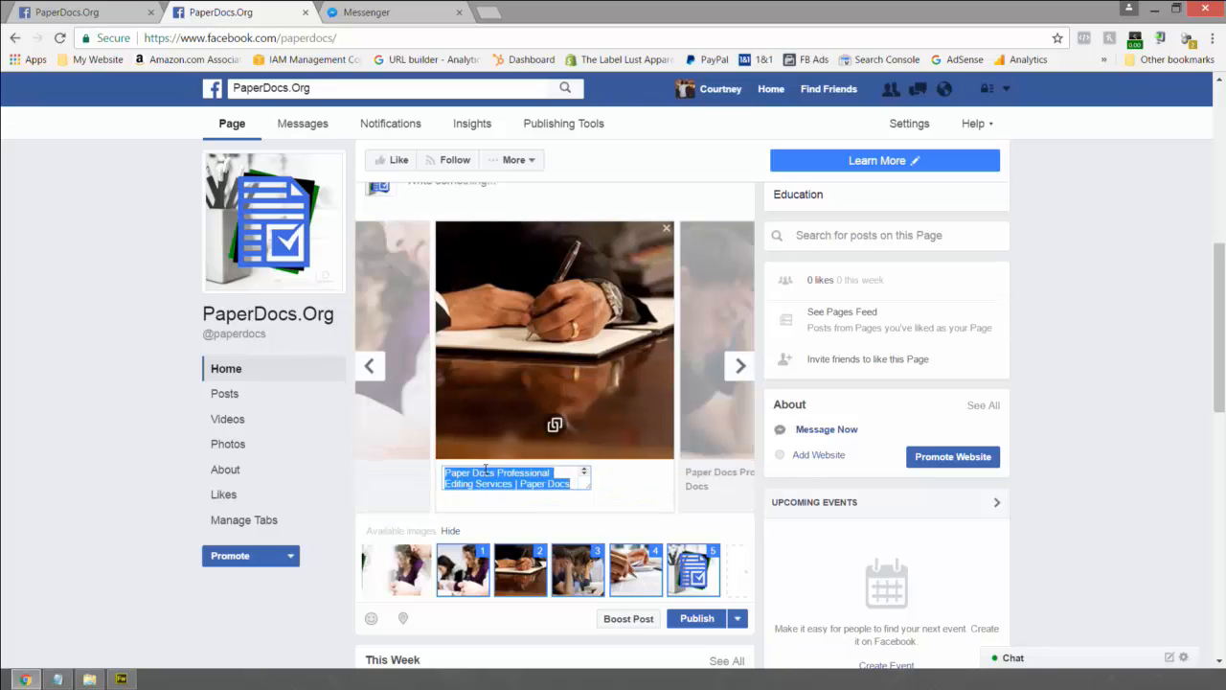
{"action": "type", "text": "Stage 1: The P"}
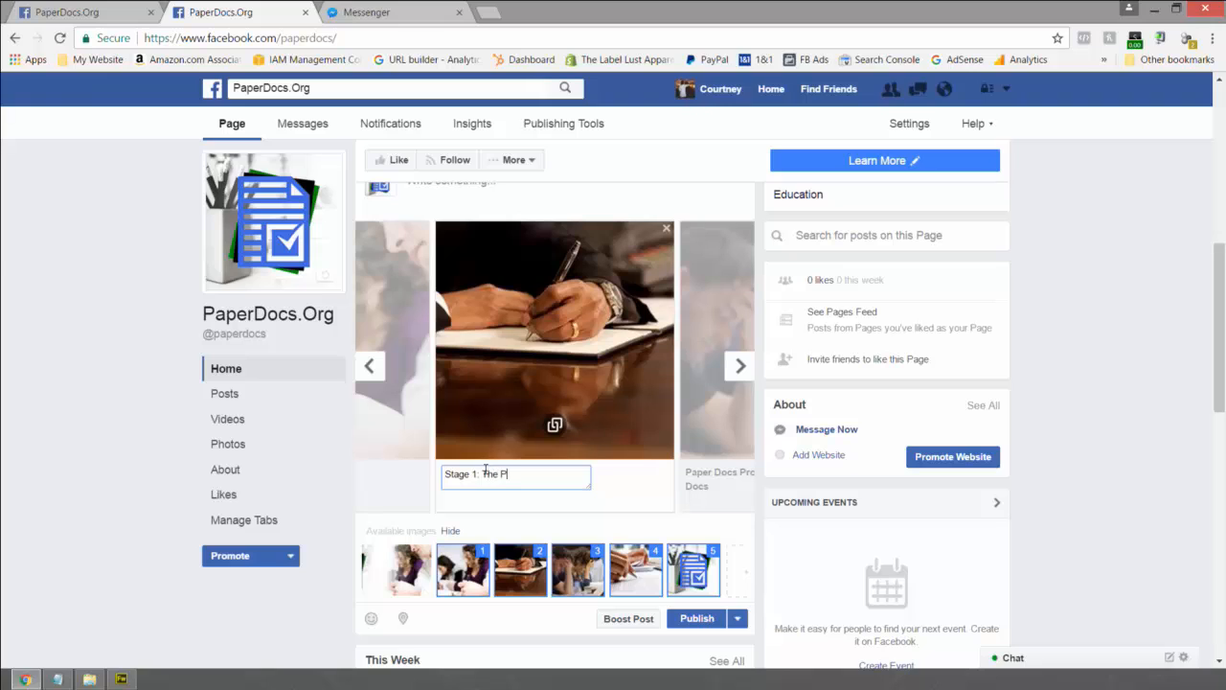
{"action": "type", "text": "olish"}
- Caption the frustrated-students card 'Stage 2: Assessment'
{"action": "left_click", "coordinate": [739, 366]}
{"action": "left_click", "coordinate": [525, 477]}
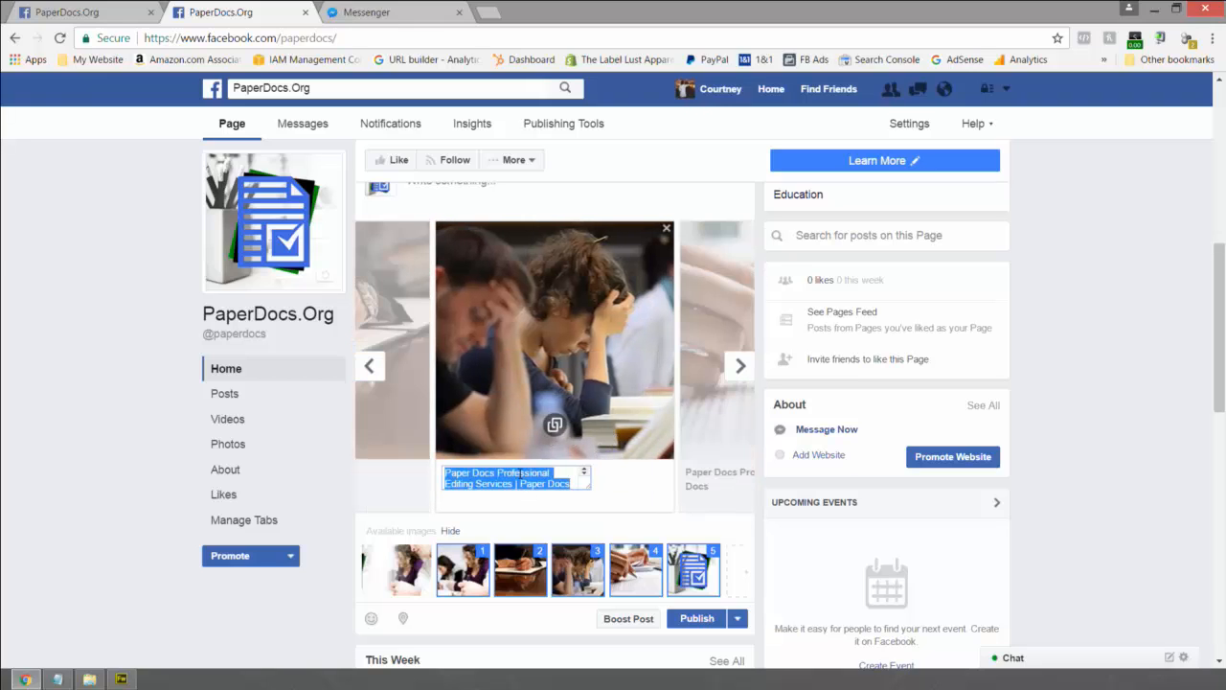
{"action": "type", "text": "Stage 3"}
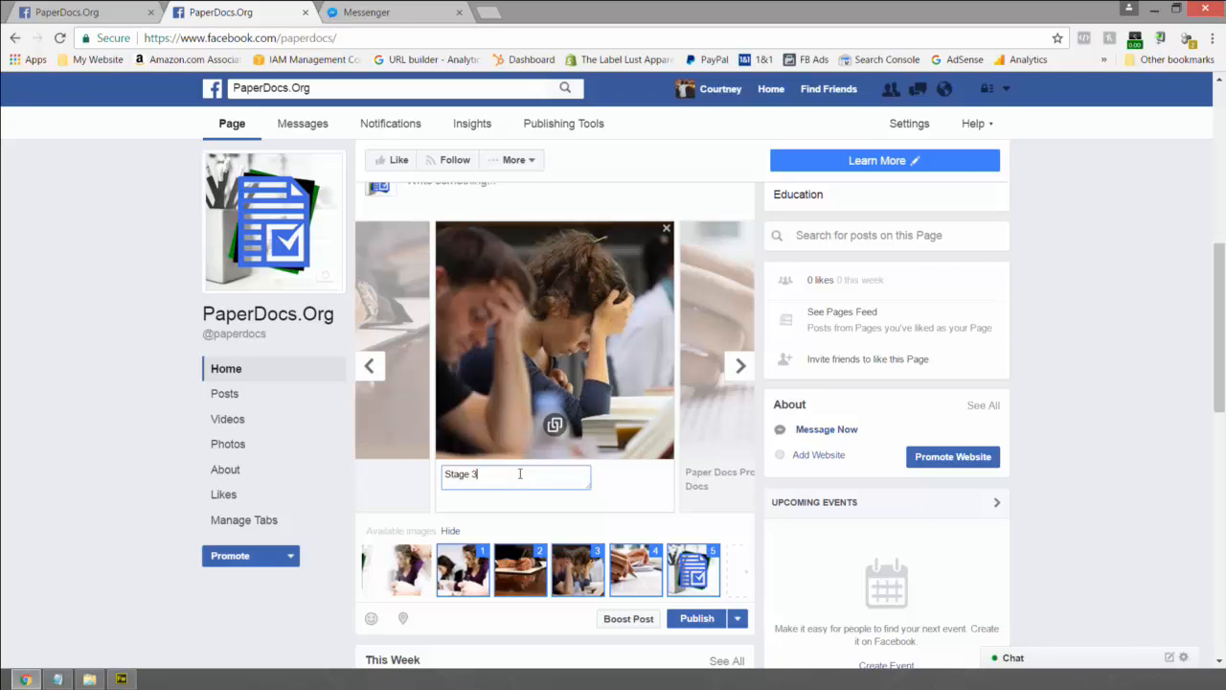
{"action": "key", "text": "BackSpace"}
{"action": "key", "text": "BackSpace"}
{"action": "type", "text": "2: The"}
{"action": "key", "text": "BackSpace"}
{"action": "key", "text": "BackSpace"}
{"action": "type", "text": "Assessment"}
- Caption the next card 'Stage 3: Submit & Publish'
{"action": "key", "text": "Tab"}
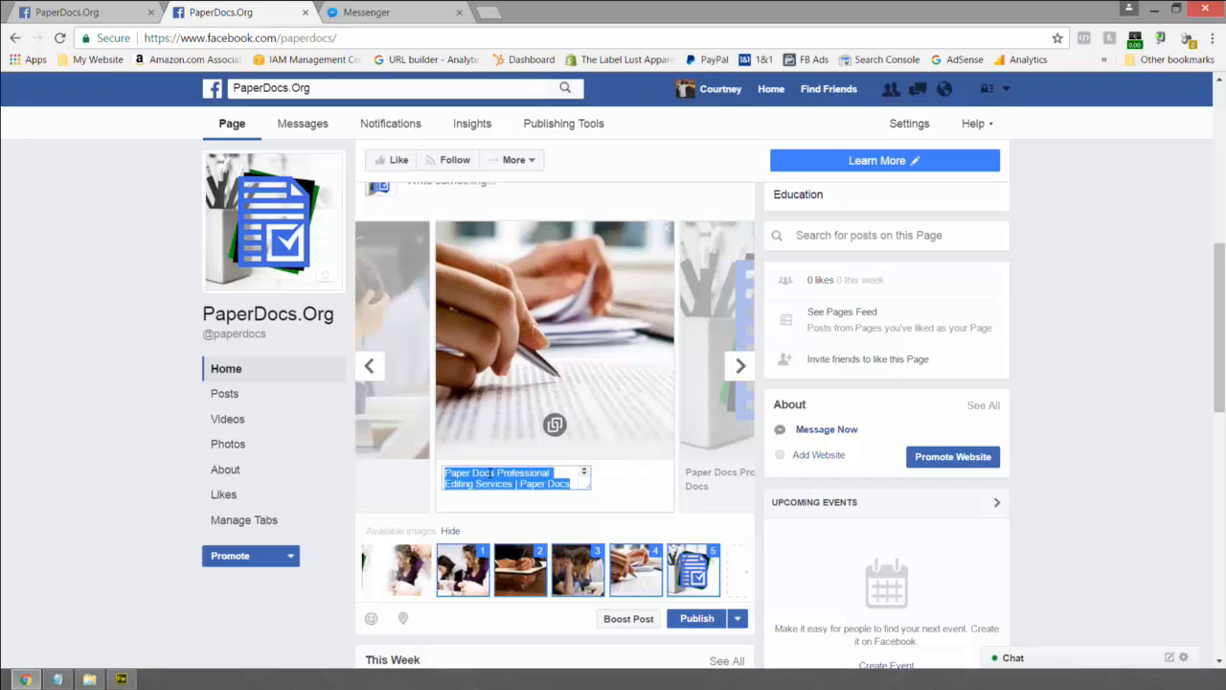
{"action": "type", "text": "Stage 3"}
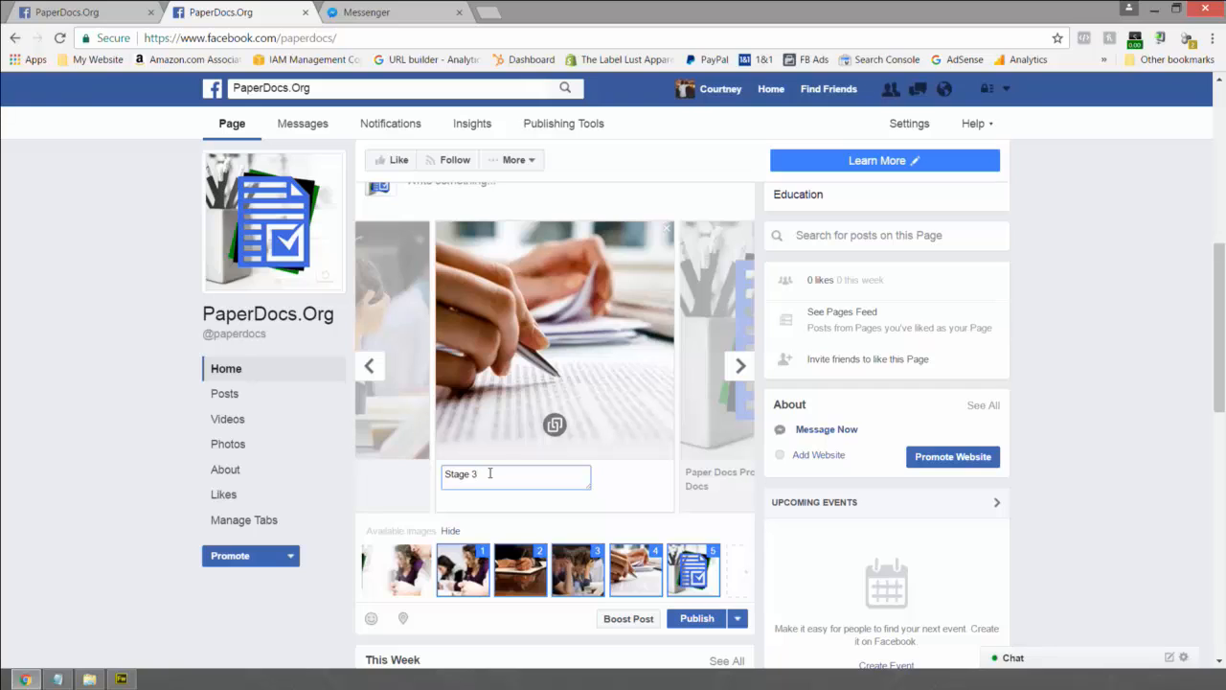
{"action": "type", "text": ": Submit & Publish"}
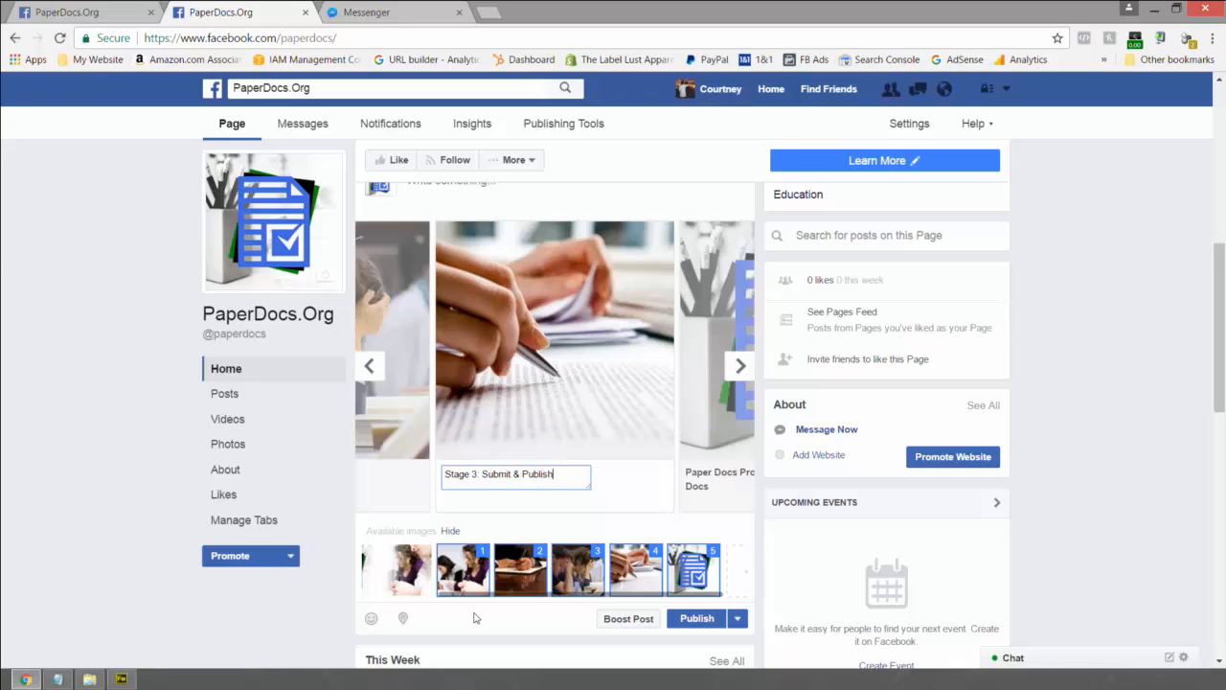
- Move the third image, the frustrated-students photo, into second position in the carousel
{"action": "left_click", "coordinate": [373, 367]}
{"action": "left_click", "coordinate": [373, 367]}
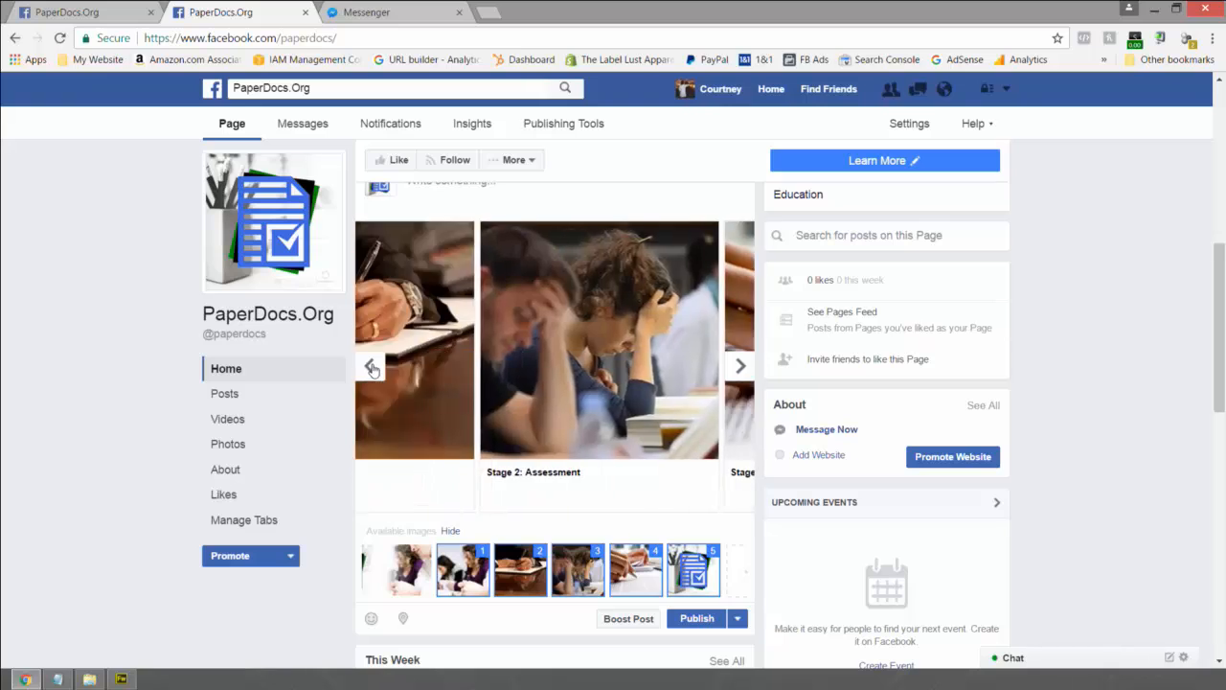
{"action": "left_click", "coordinate": [373, 368]}
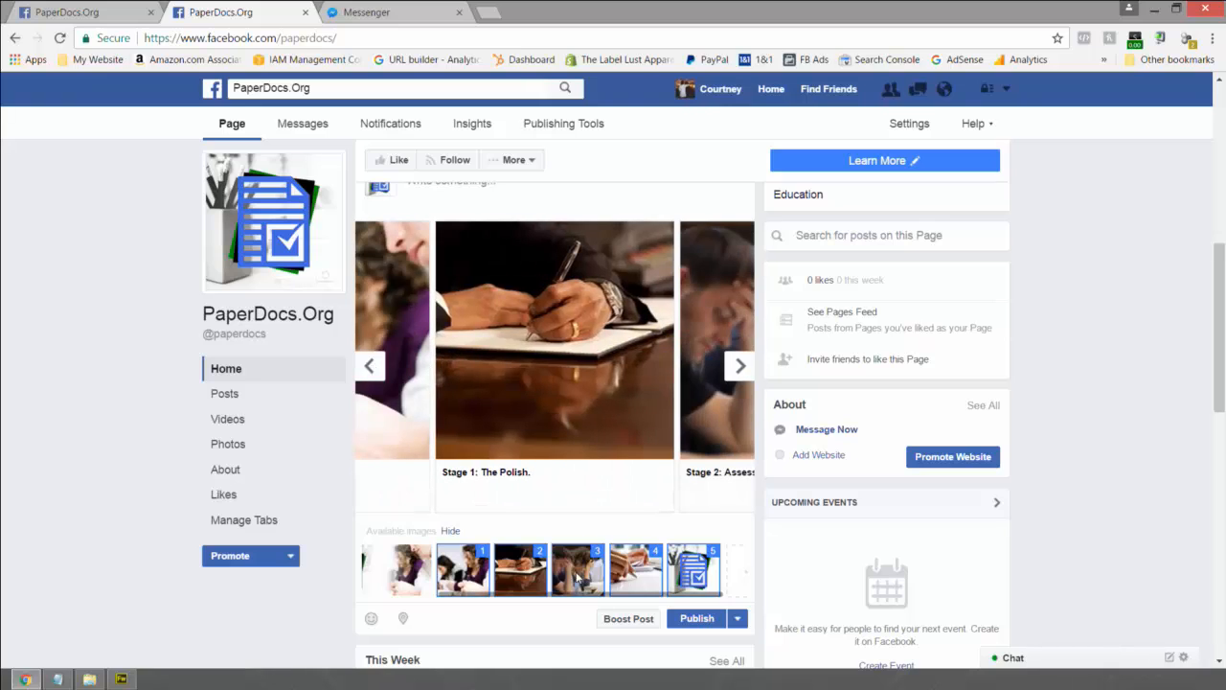
{"action": "left_click_drag", "start_coordinate": [579, 575], "coordinate": [522, 581]}
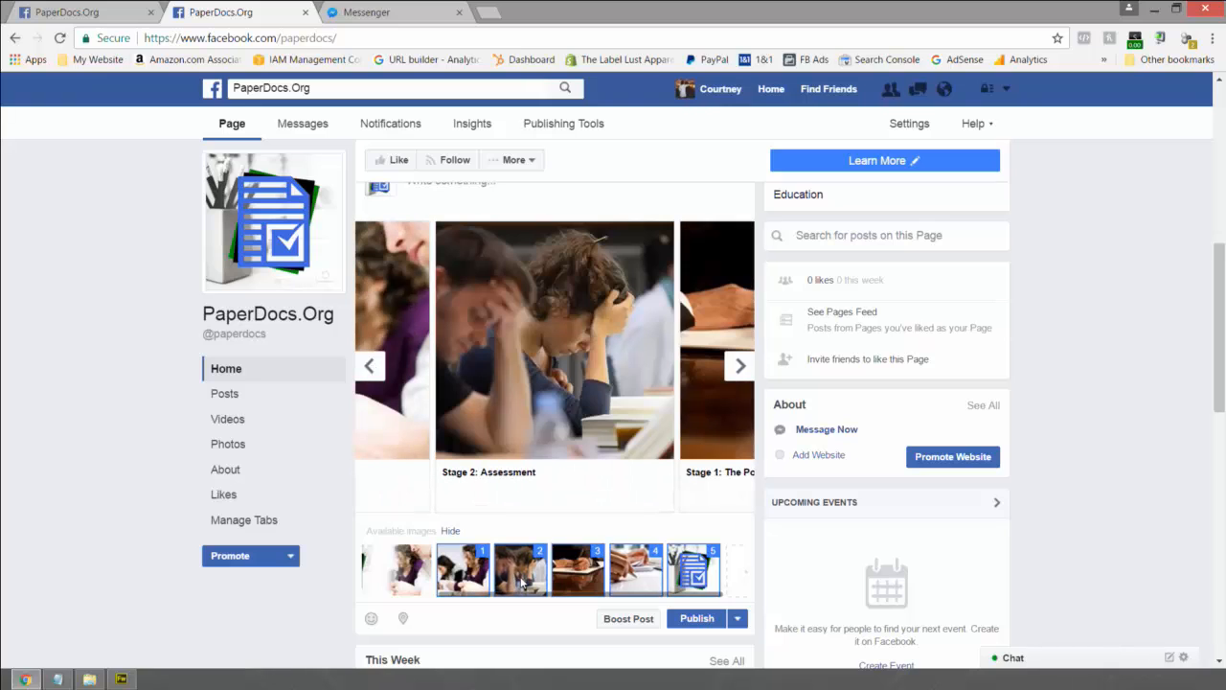
- Replace the Stage 2 caption with 'Frustrated? Pressed for time?' and review the cards
{"action": "left_click", "coordinate": [503, 473]}
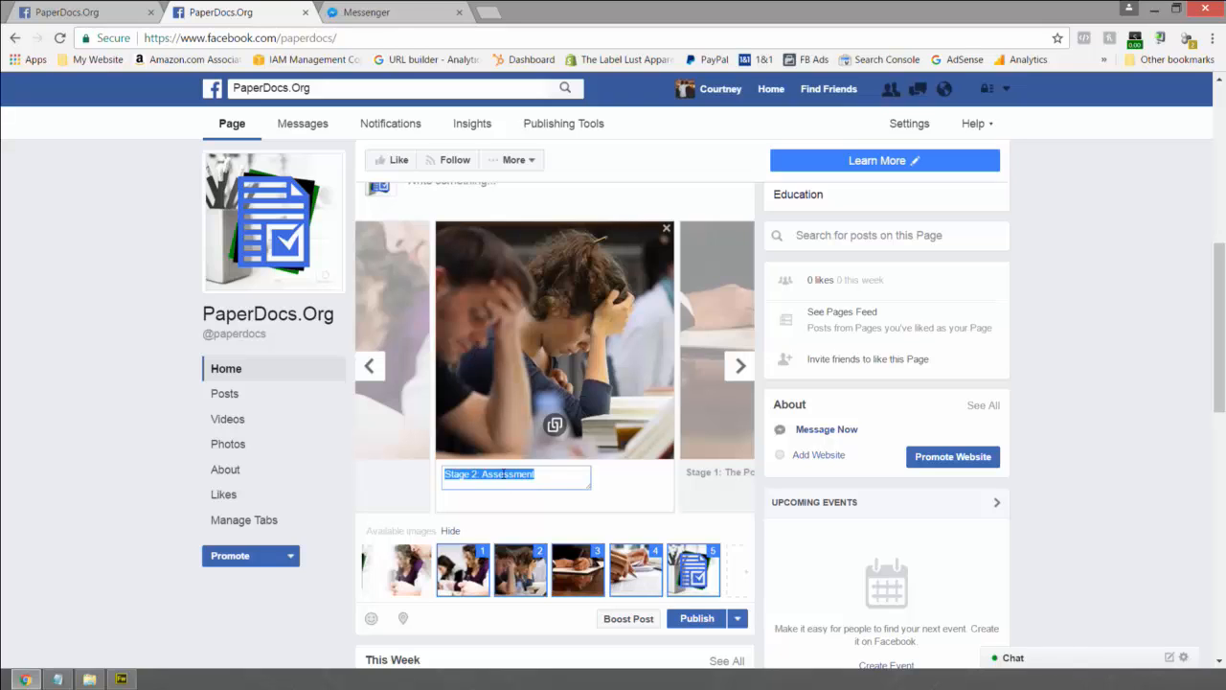
{"action": "key", "text": "BackSpace"}
{"action": "type", "text": "Frustrated?"}
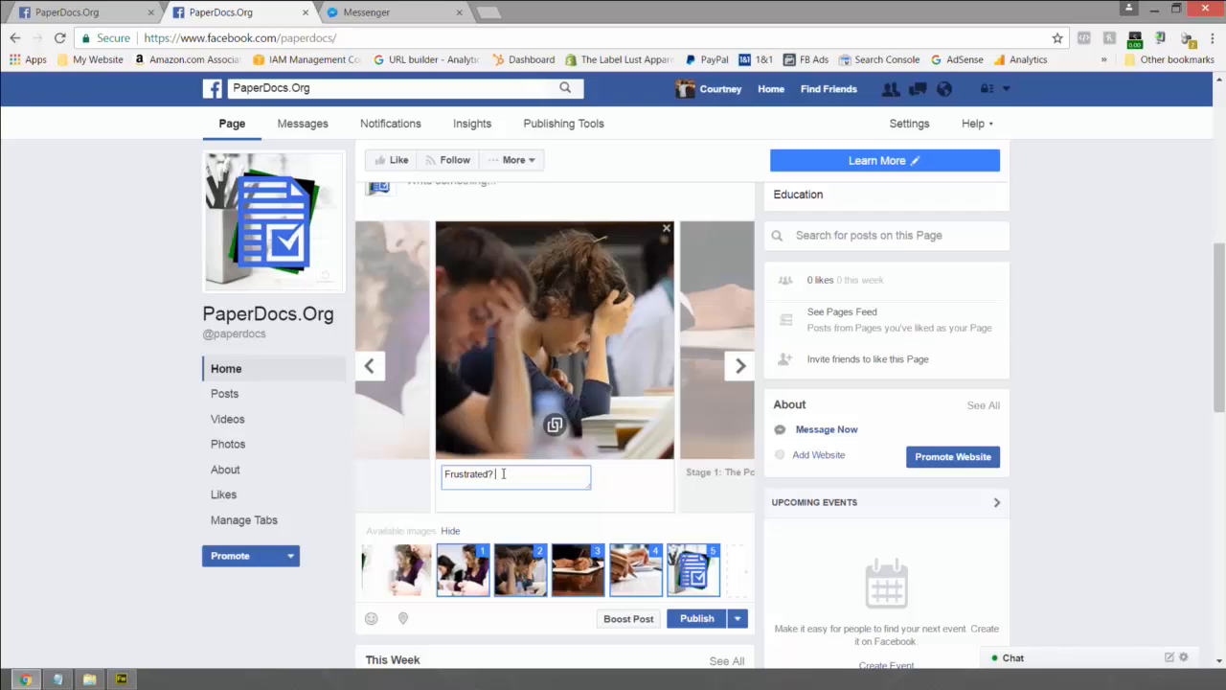
{"action": "type", "text": " Pressed for time?"}
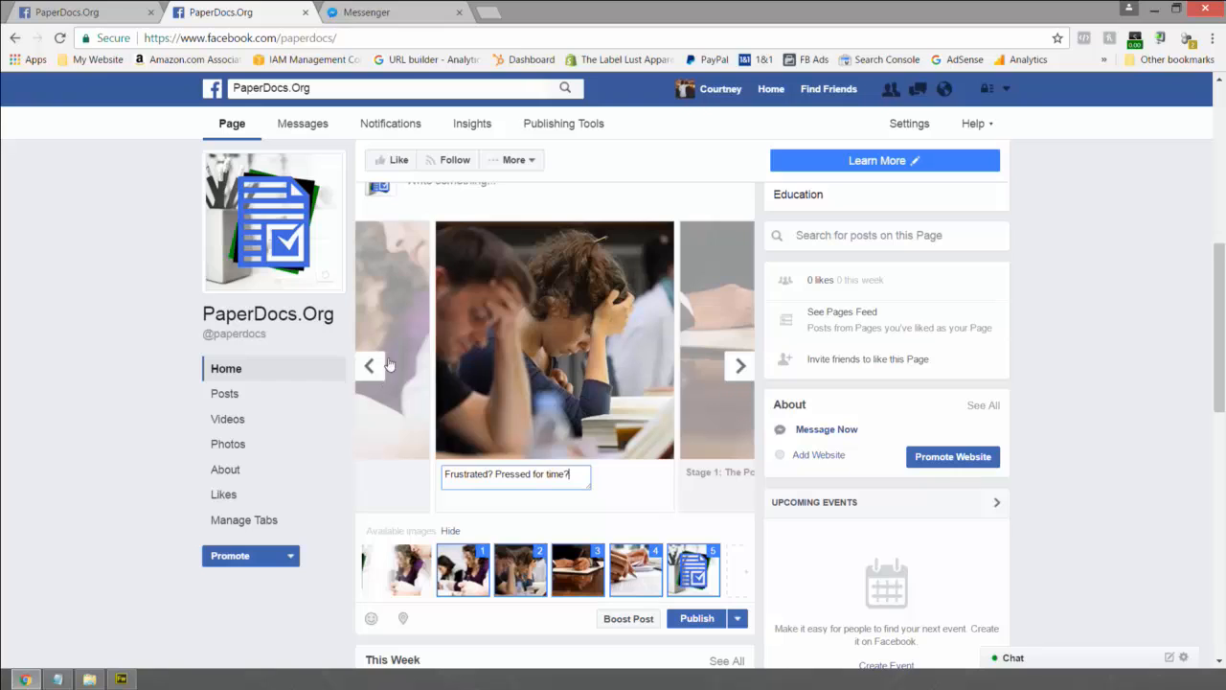
{"action": "left_click", "coordinate": [740, 369]}
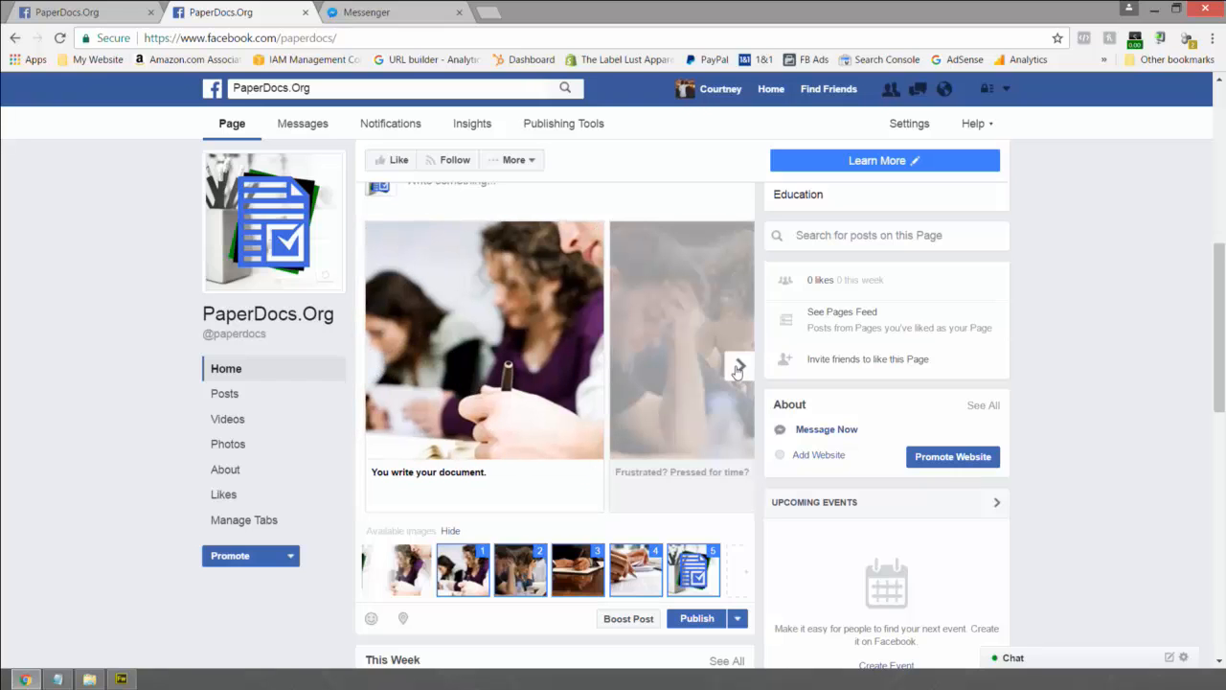
{"action": "left_click", "coordinate": [739, 370]}
{"action": "left_click", "coordinate": [735, 369]}
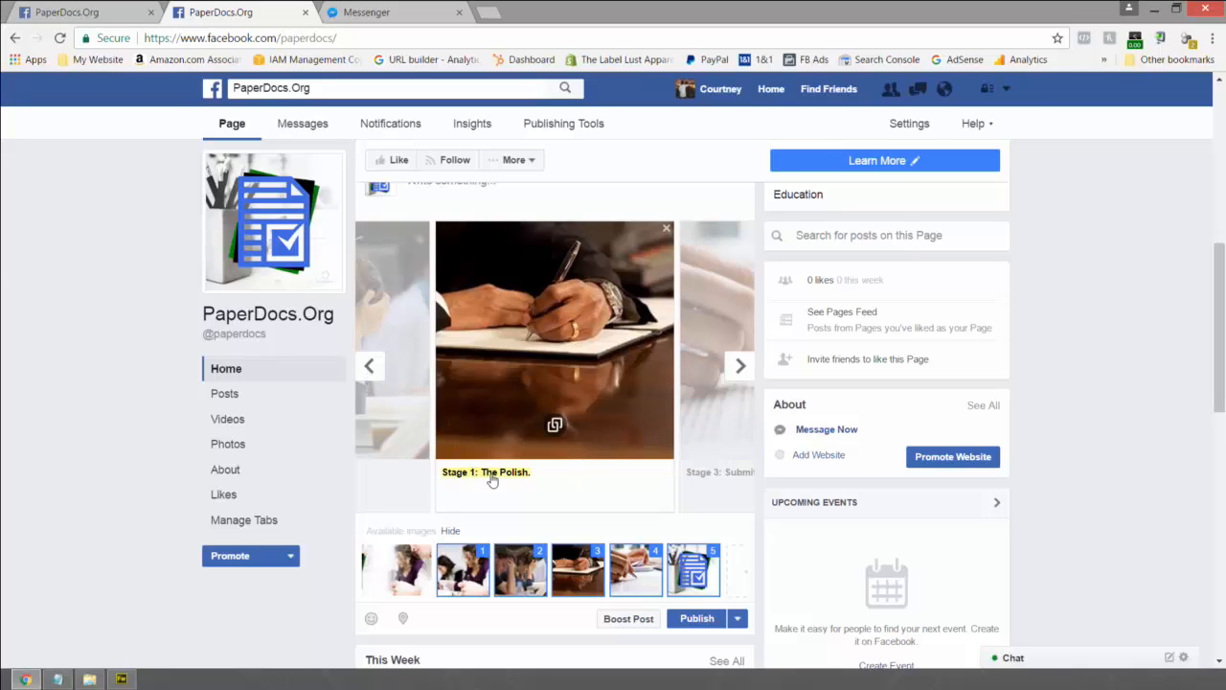
- Change the pen-writing card's caption from Stage 3 to 'Stage 2: Assessment'
{"action": "left_click", "coordinate": [738, 369]}
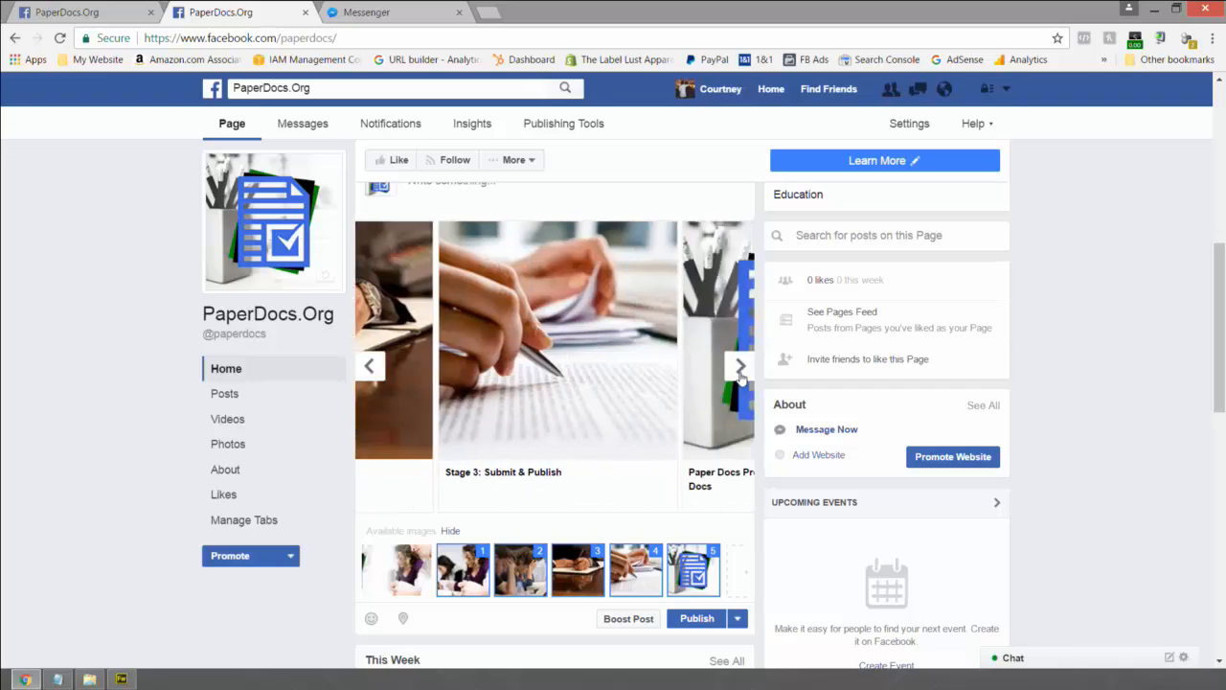
{"action": "left_click", "coordinate": [532, 471]}
{"action": "key", "text": "ctrl+c"}
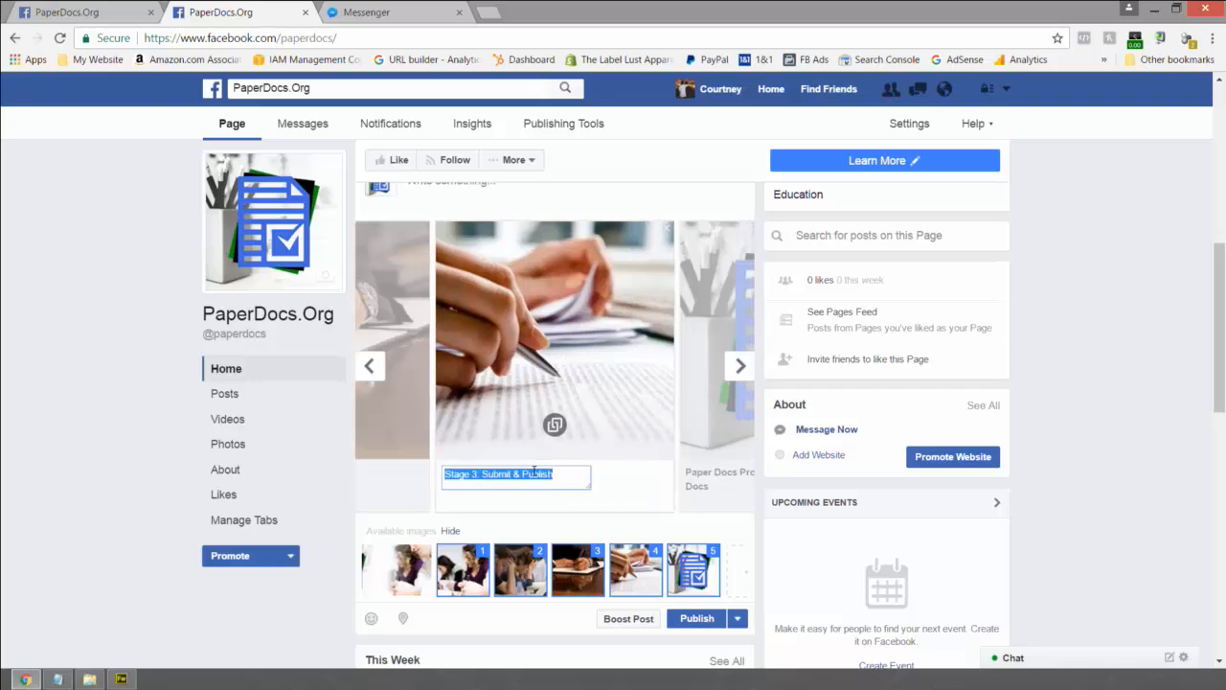
{"action": "left_click", "coordinate": [446, 475]}
{"action": "type", "text": "Stage 2: Assessment"}
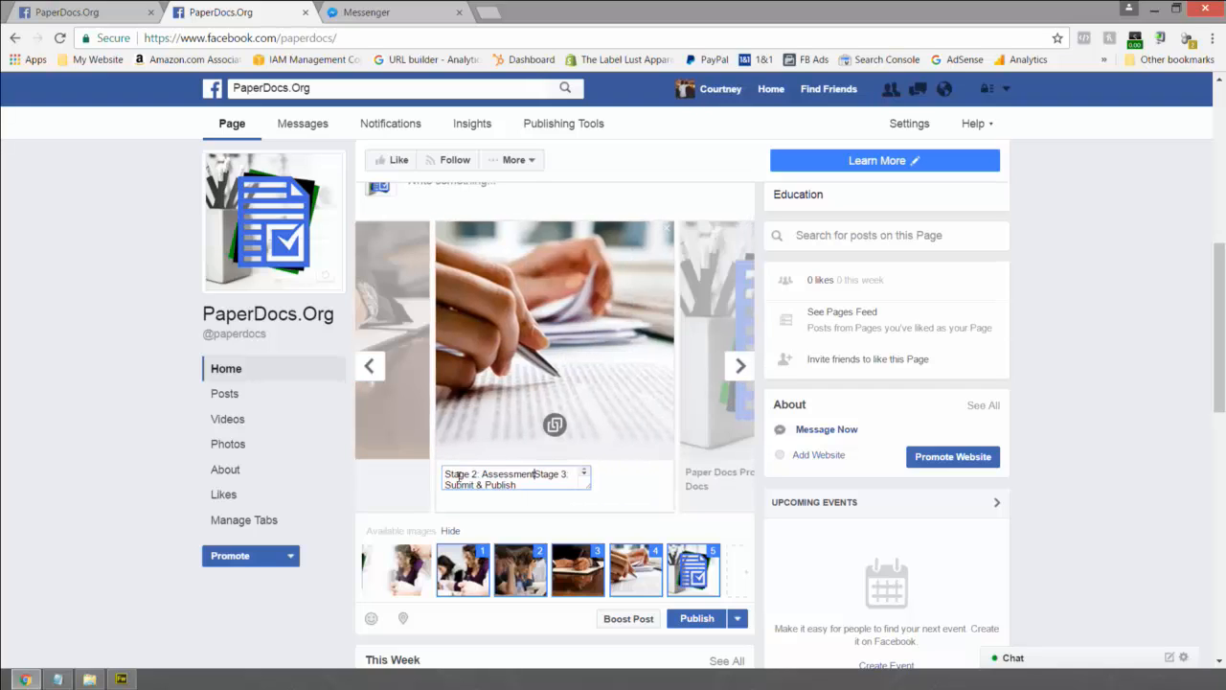
{"action": "left_click_drag", "start_coordinate": [536, 473], "coordinate": [551, 491]}
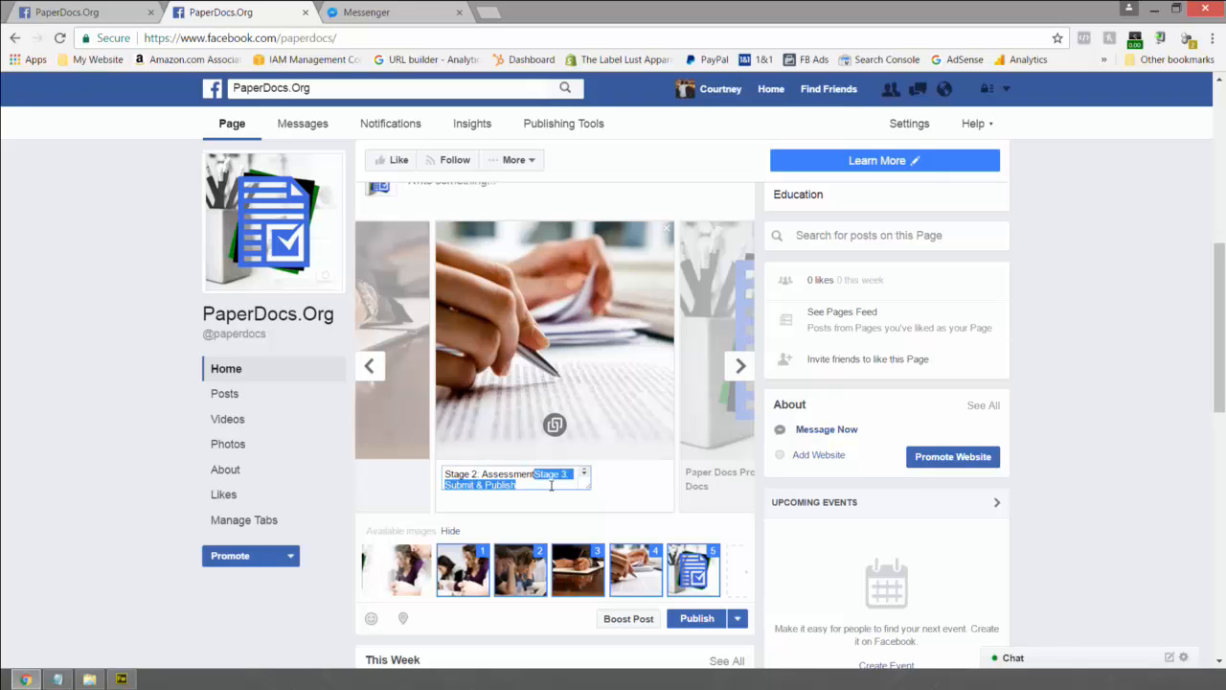
{"action": "key", "text": "BackSpace"}
- Caption the logo card 'Stage 3: Submit & Publish' and return to the first card
{"action": "left_click", "coordinate": [738, 375]}
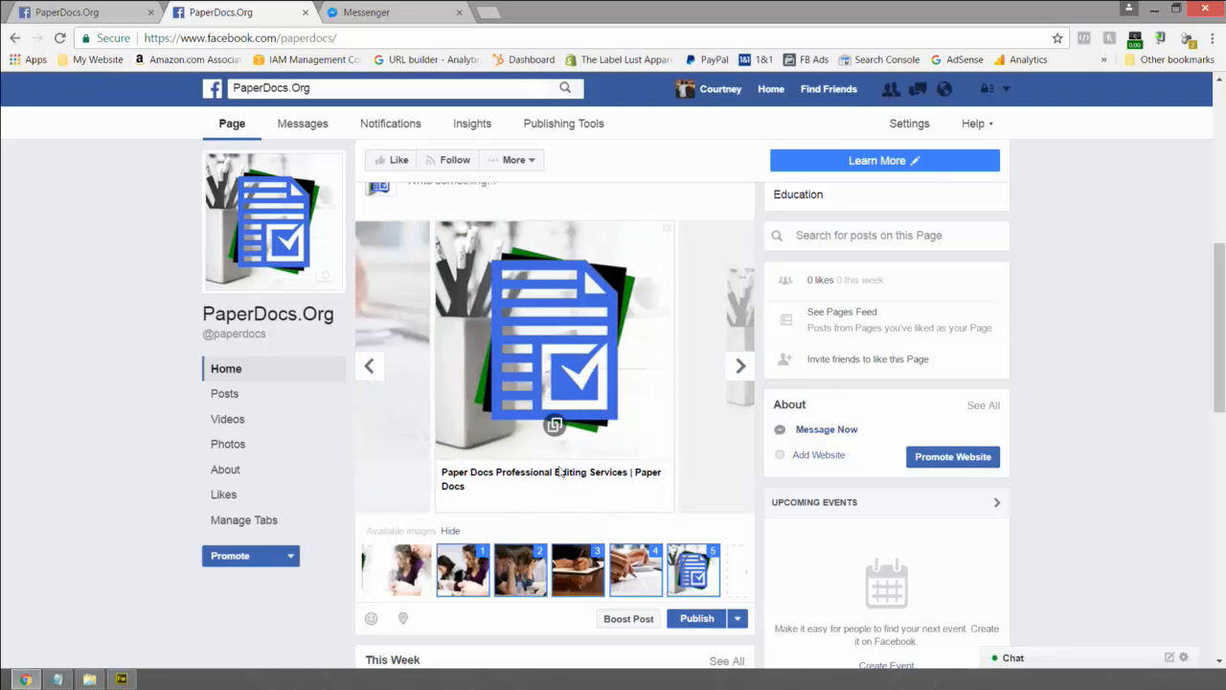
{"action": "left_click", "coordinate": [552, 473]}
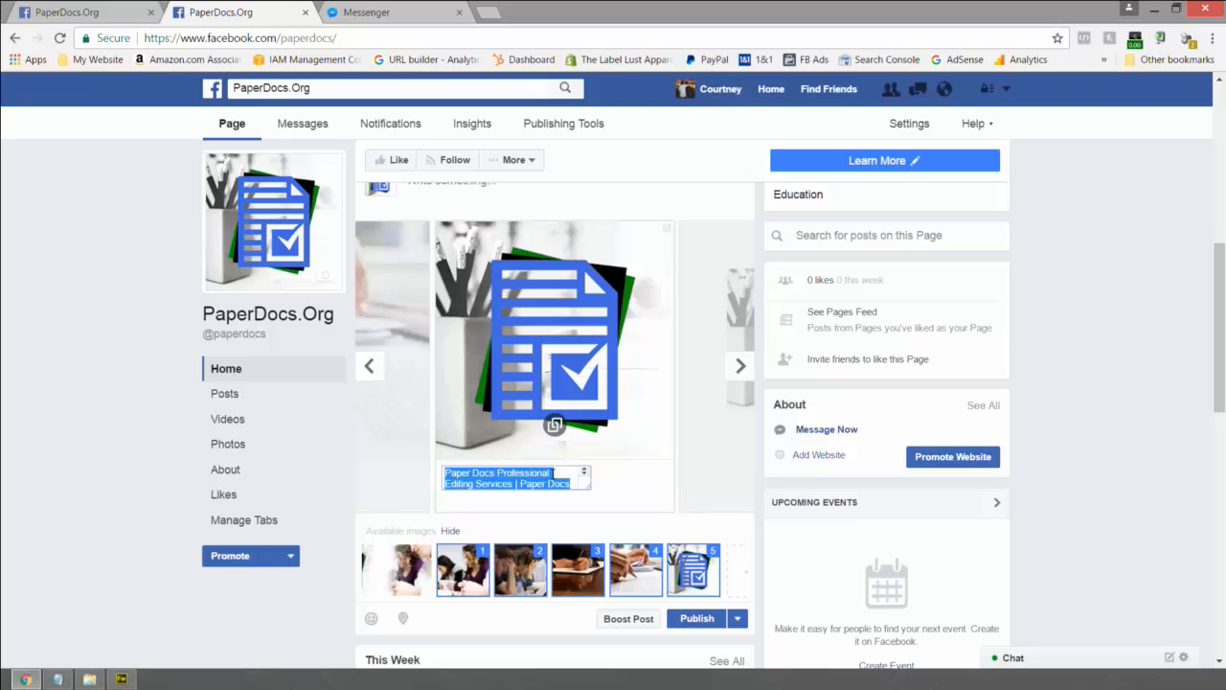
{"action": "key", "text": "ctrl+v"}
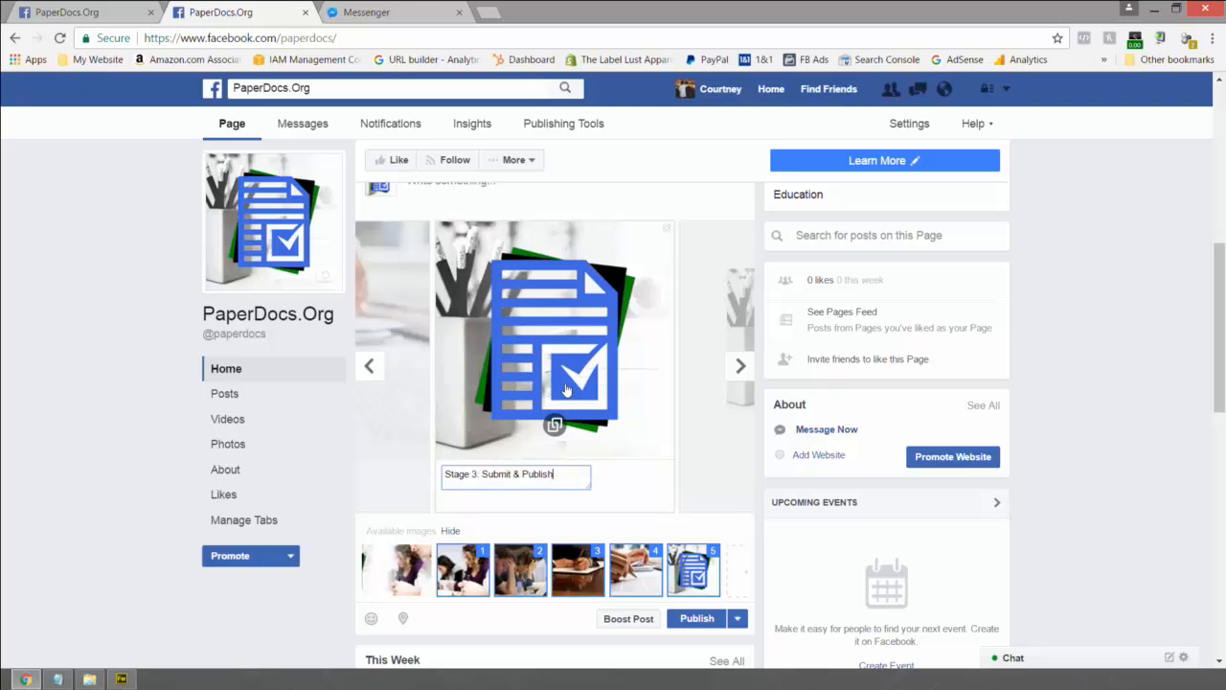
{"action": "left_click", "coordinate": [371, 365]}
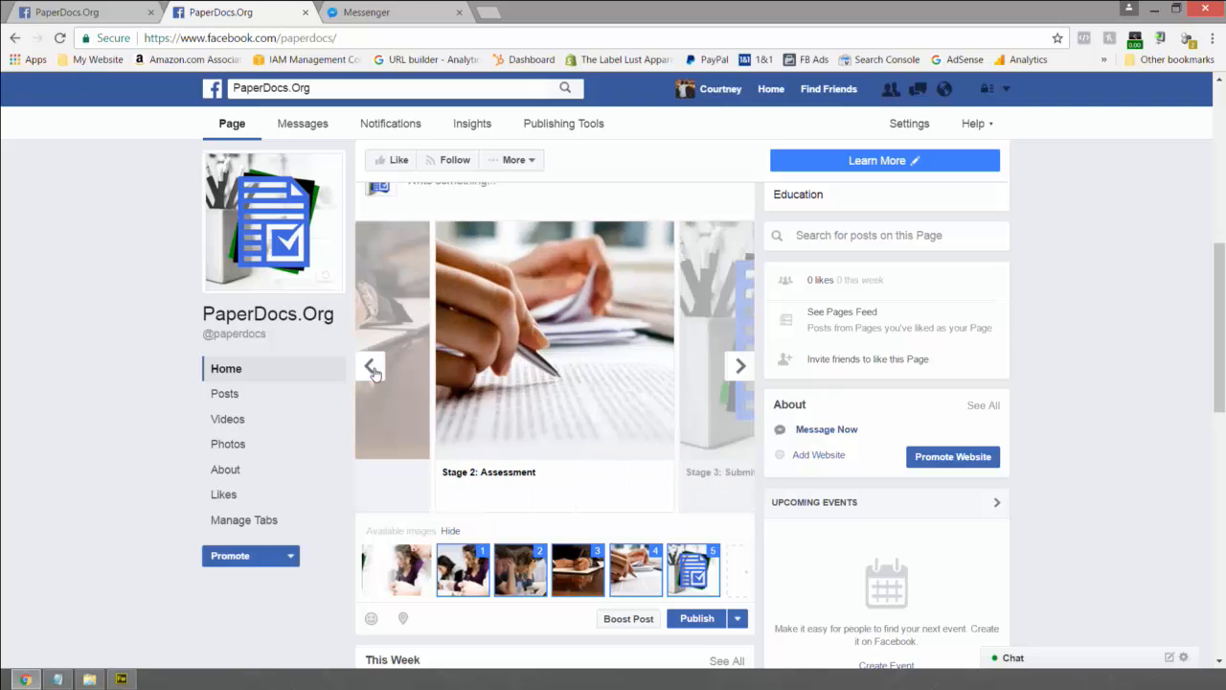
{"action": "left_click", "coordinate": [373, 372]}
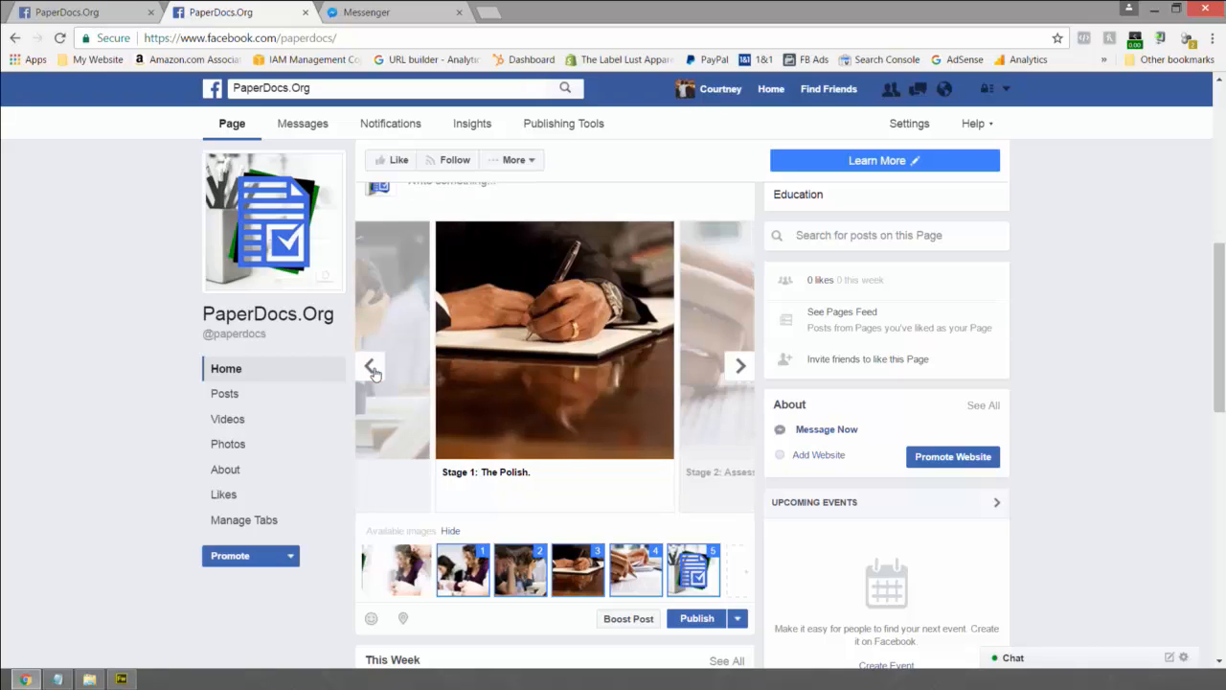
{"action": "left_click", "coordinate": [374, 373]}
{"action": "left_click", "coordinate": [373, 373]}
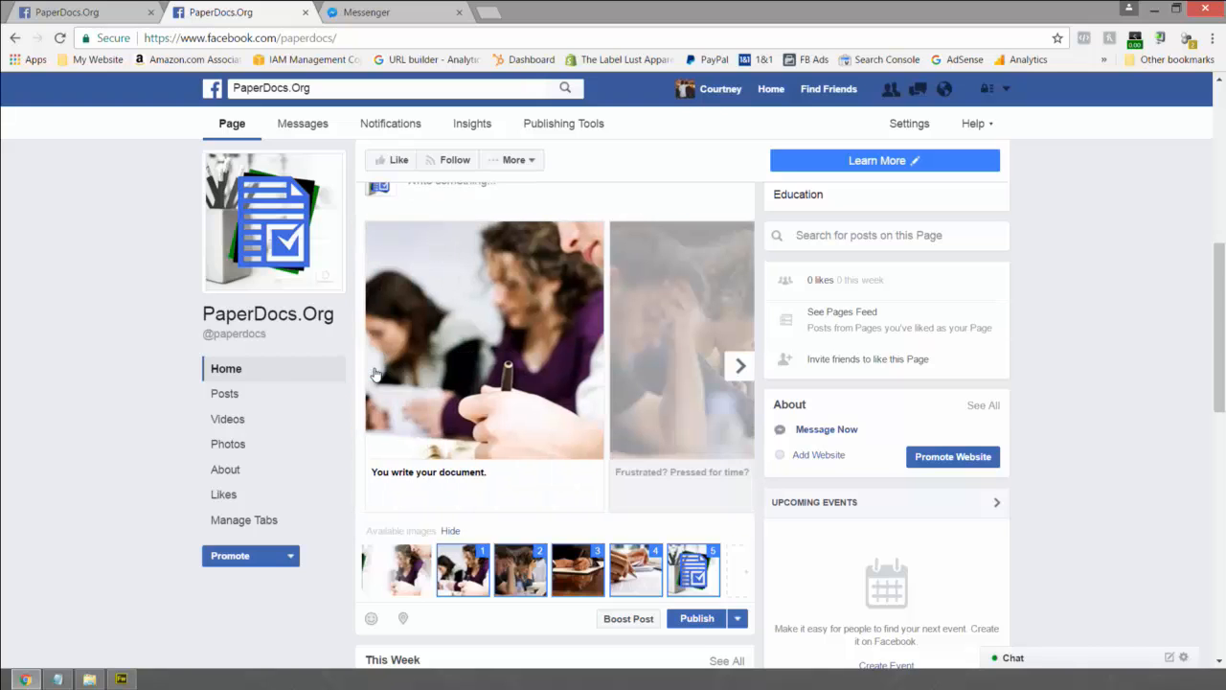
- Replace 'Pressed for time?' with 'Hire a PaperDocs Editor.' in the frustrated-students caption
{"action": "left_click", "coordinate": [740, 371]}
{"action": "left_click", "coordinate": [578, 476]}
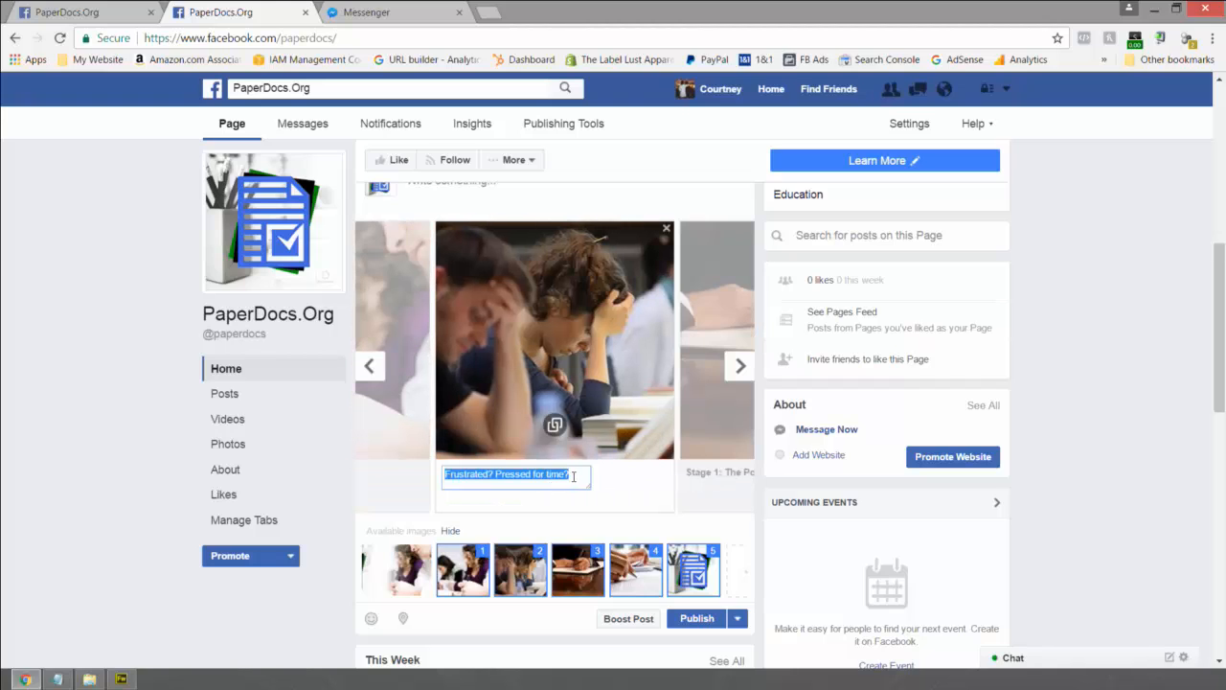
{"action": "left_click", "coordinate": [579, 476]}
{"action": "left_click_drag", "start_coordinate": [579, 476], "coordinate": [443, 475]}
{"action": "key", "text": "Right"}
{"action": "key", "text": "shift+Left"}
{"action": "key", "text": "shift+Left"}
{"action": "key", "text": "shift+Left"}
{"action": "key", "text": "shift+Left"}
{"action": "key", "text": "shift+Left"}
{"action": "key", "text": "shift+Left"}
{"action": "key", "text": "shift+Left"}
{"action": "key", "text": "shift+Left"}
{"action": "key", "text": "shift+Left"}
{"action": "key", "text": "shift+Left"}
{"action": "key", "text": "shift+Left"}
{"action": "key", "text": "shift+Left"}
{"action": "key", "text": "shift+Left"}
{"action": "key", "text": "shift+Left"}
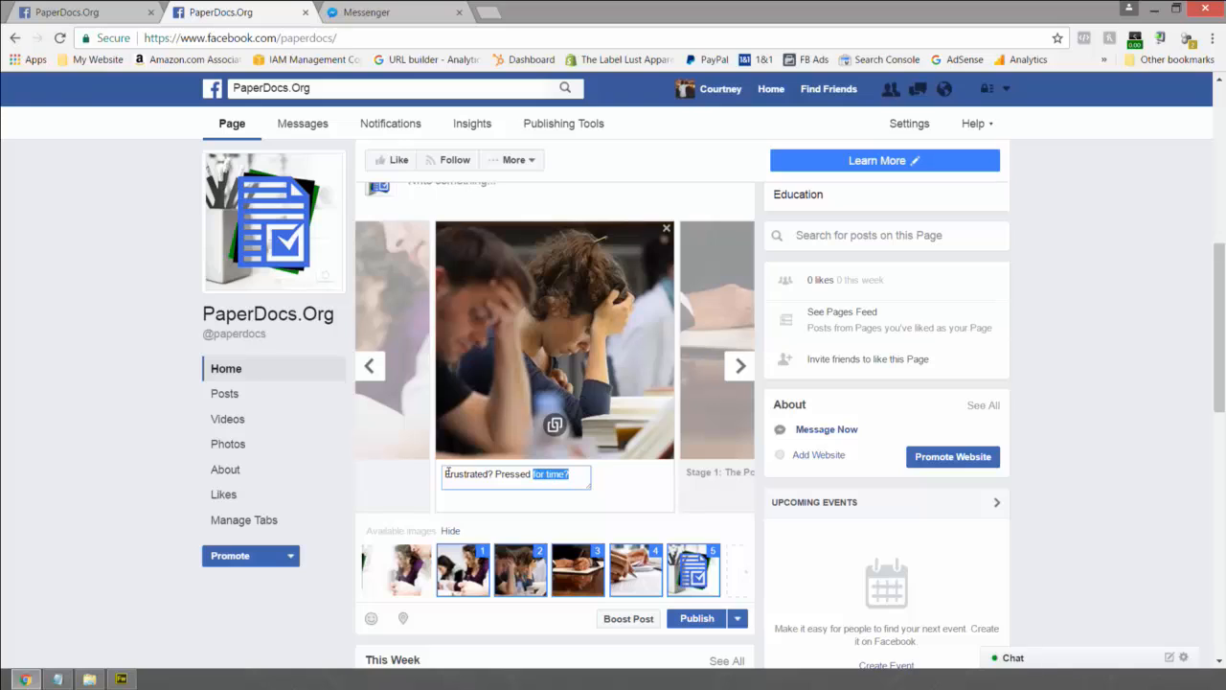
{"action": "key", "text": "shift+Left"}
{"action": "key", "text": "shift+Left"}
{"action": "key", "text": "shift+Left"}
{"action": "type", "text": "Hire an"}
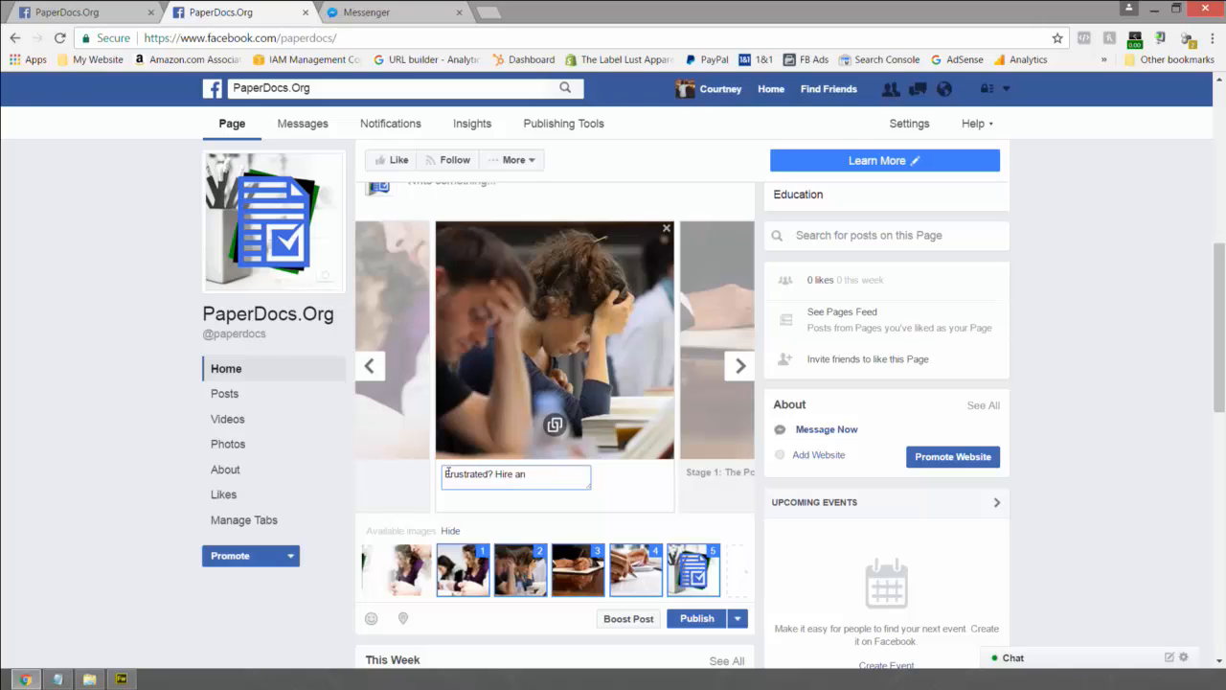
{"action": "key", "text": "BackSpace"}
{"action": "key", "text": "BackSpace"}
{"action": "type", "text": "a PaperDocs Editor"}
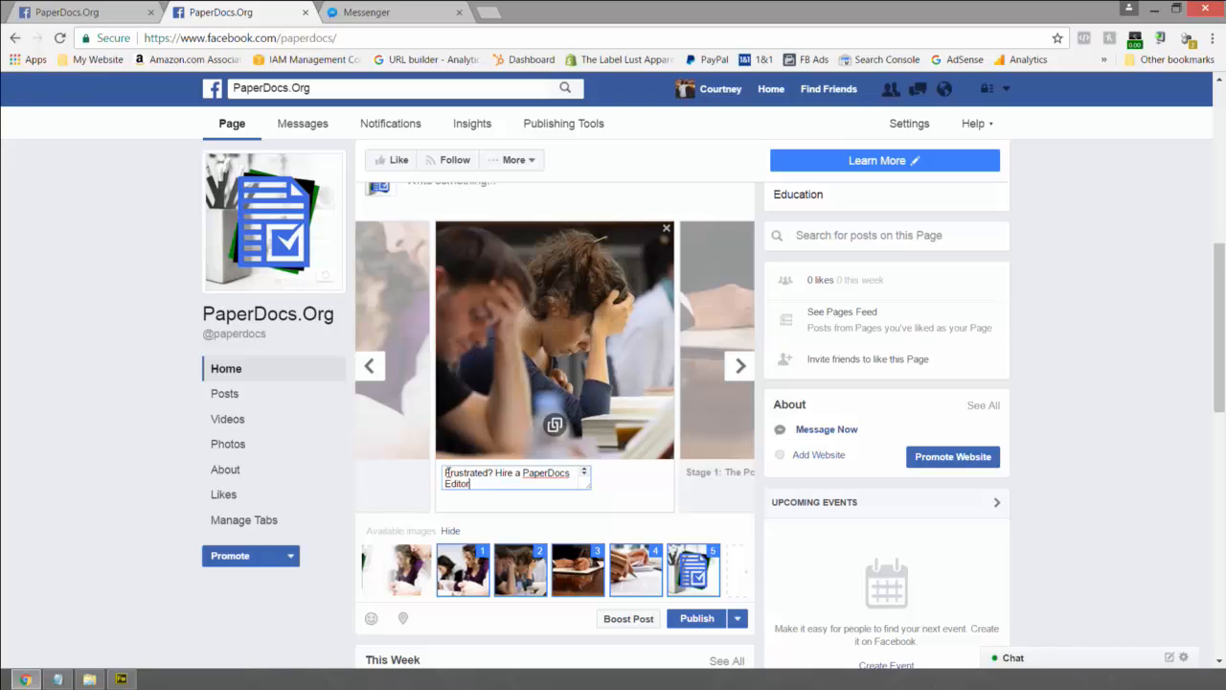
{"action": "type", "text": "."}
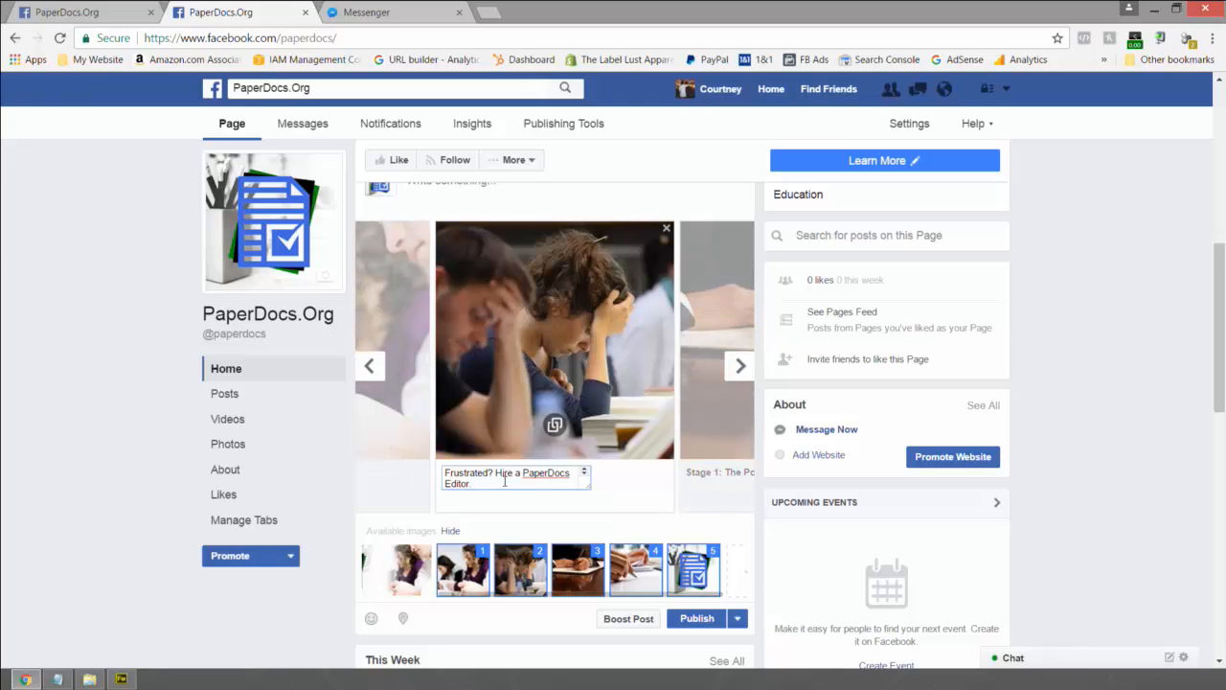
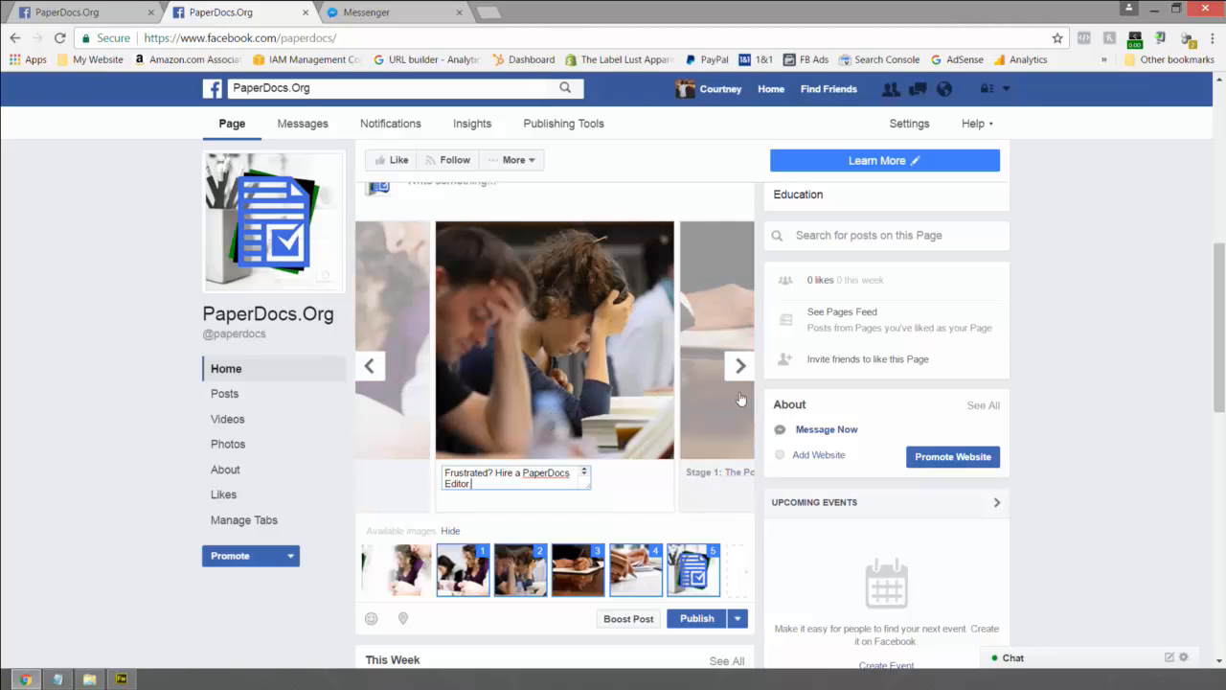
- Insert 'Pro' before 'Editor' so the caption reads 'Frustrated? Hire a PaperDocs Pro Editor'
{"action": "left_click_drag", "start_coordinate": [521, 476], "coordinate": [513, 475]}
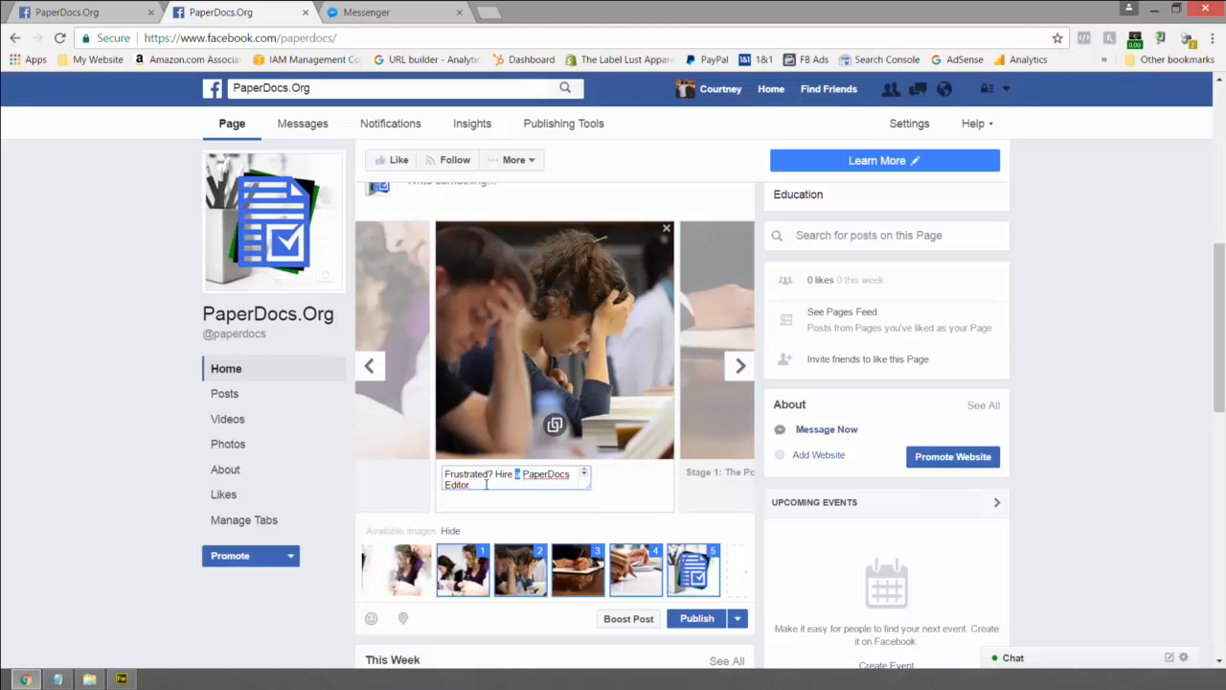
{"action": "double_click", "coordinate": [466, 485]}
{"action": "key", "text": "Left"}
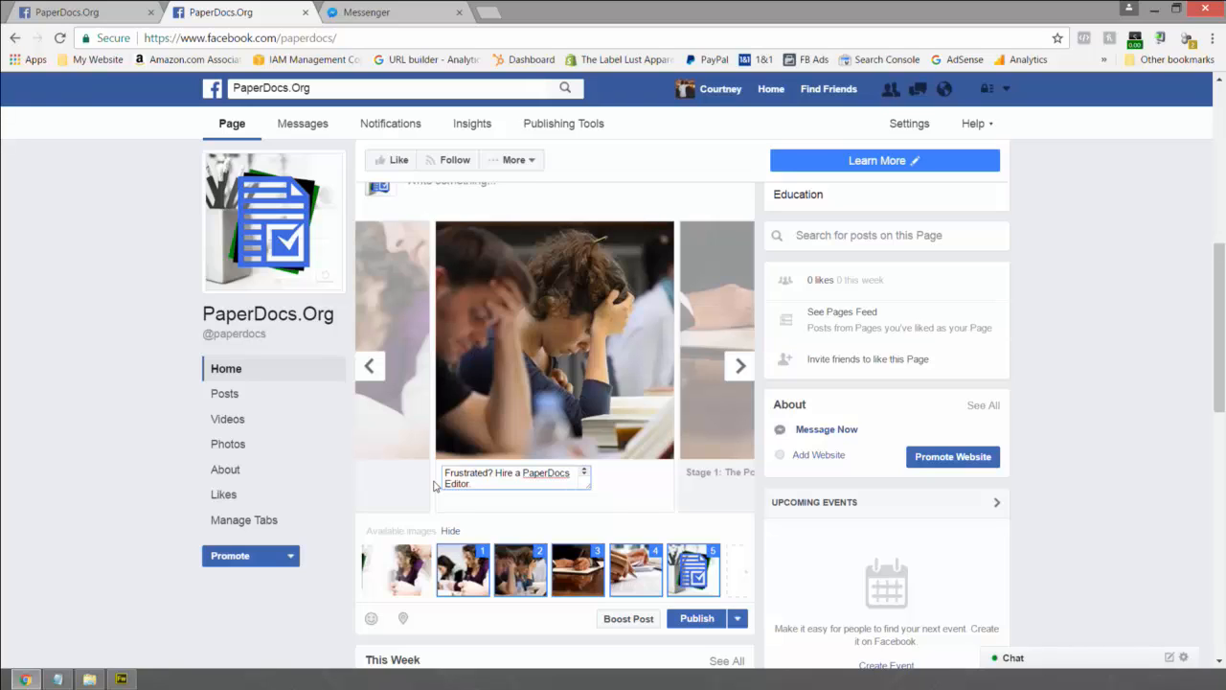
{"action": "type", "text": "Pro"}
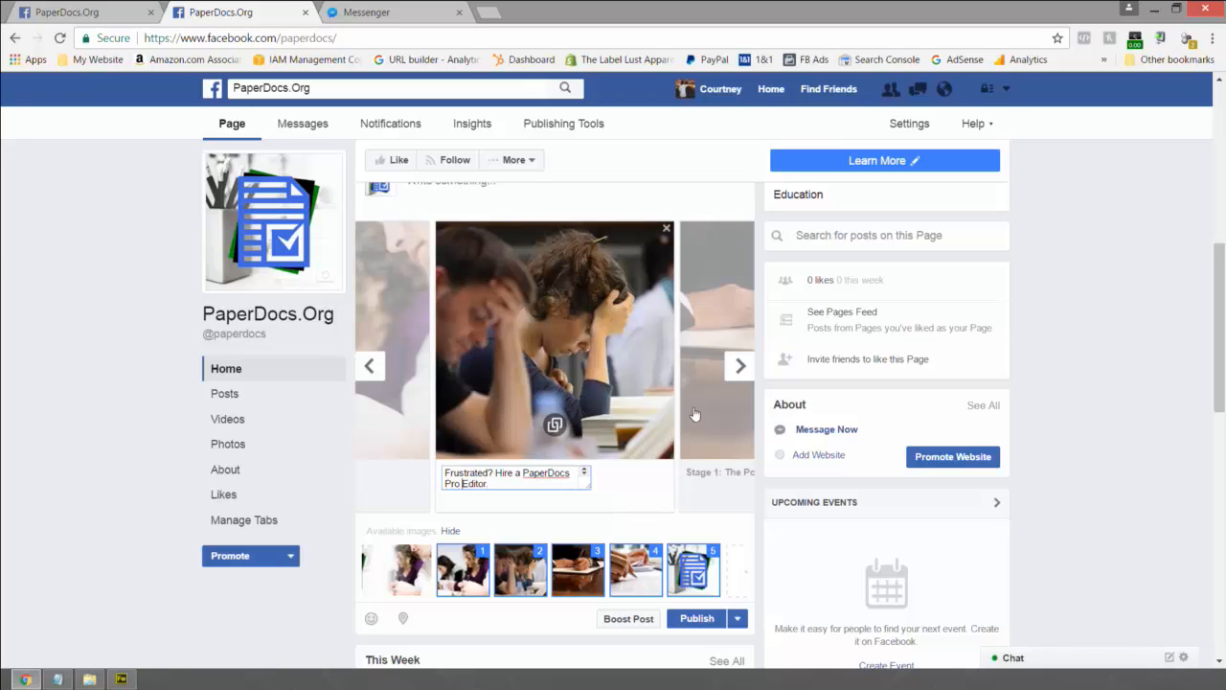
- Page forward through the carousel to the See more card, then back to the first card
{"action": "left_click", "coordinate": [735, 370]}
{"action": "left_click", "coordinate": [734, 371]}
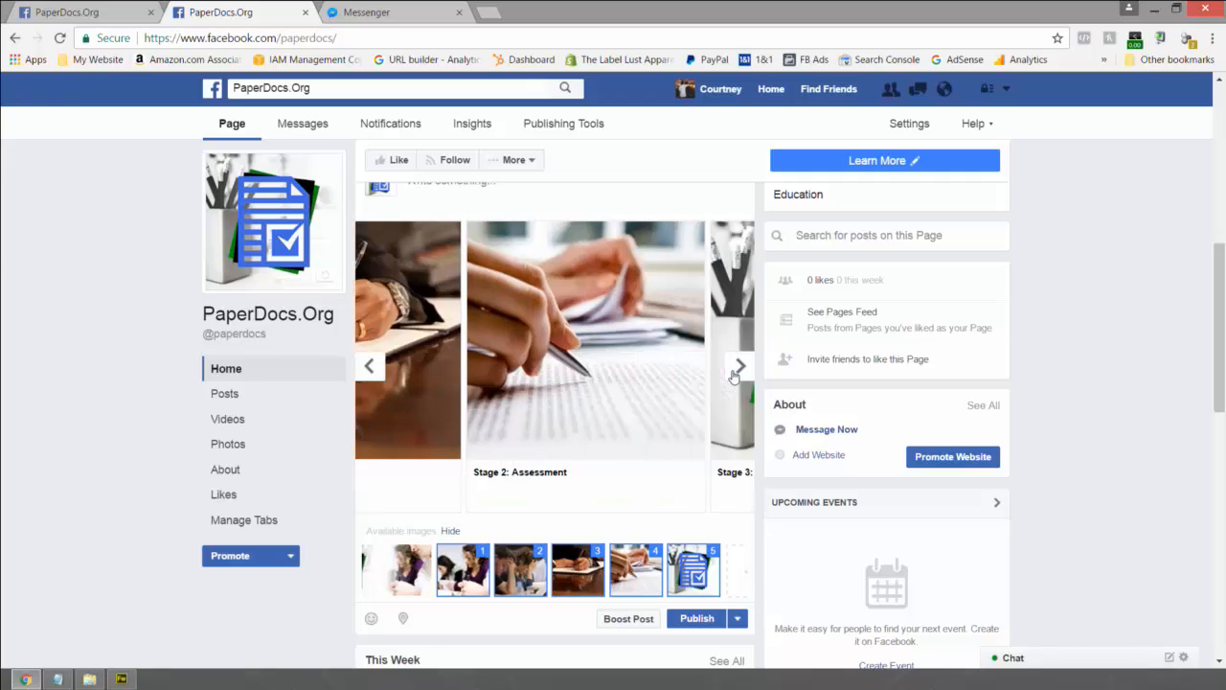
{"action": "left_click", "coordinate": [735, 372]}
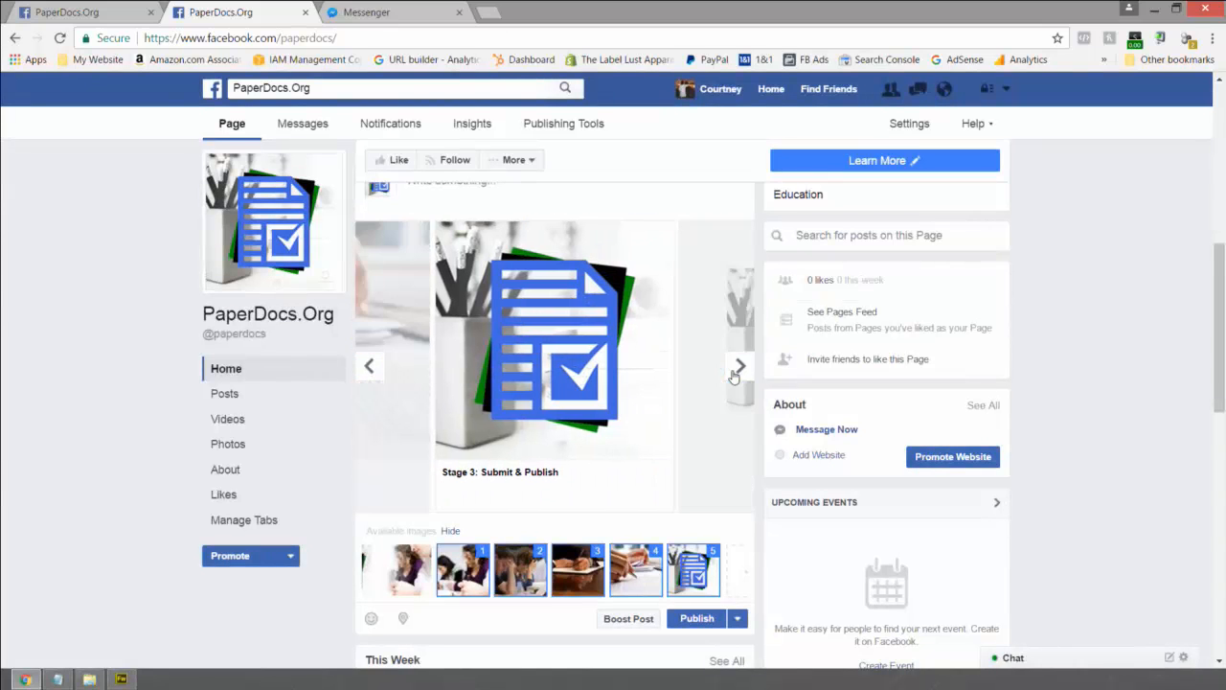
{"action": "left_click", "coordinate": [738, 369]}
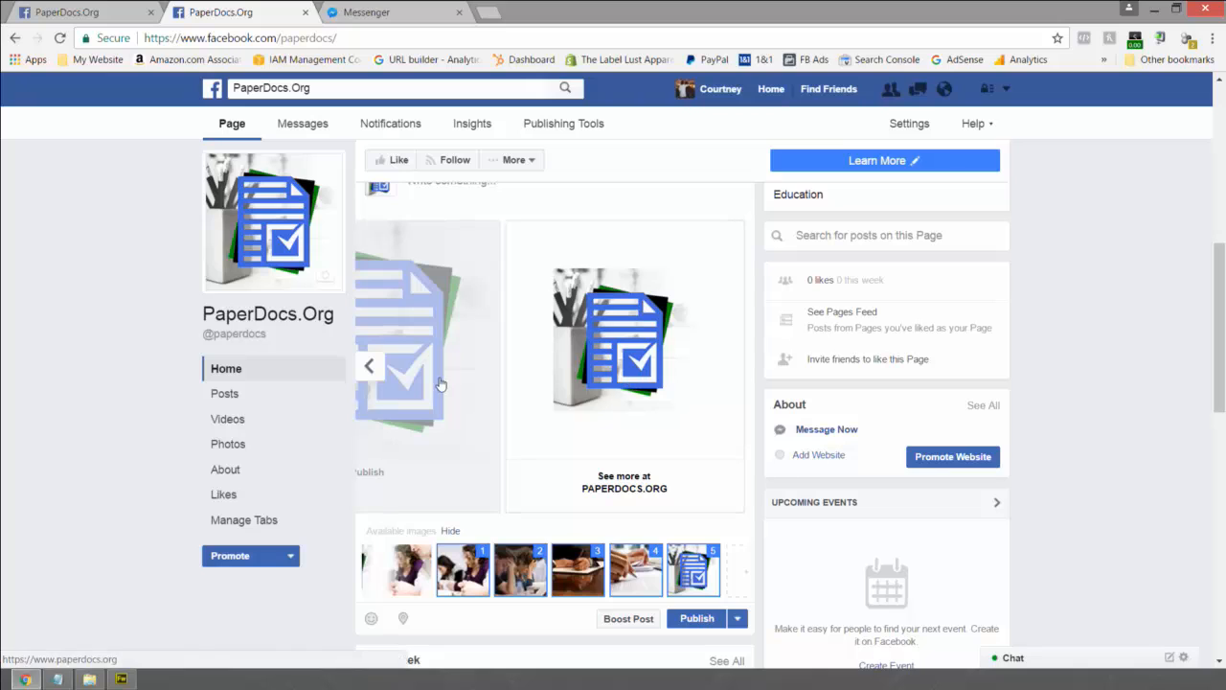
{"action": "left_click", "coordinate": [368, 368]}
{"action": "left_click", "coordinate": [367, 368]}
{"action": "left_click", "coordinate": [368, 368]}
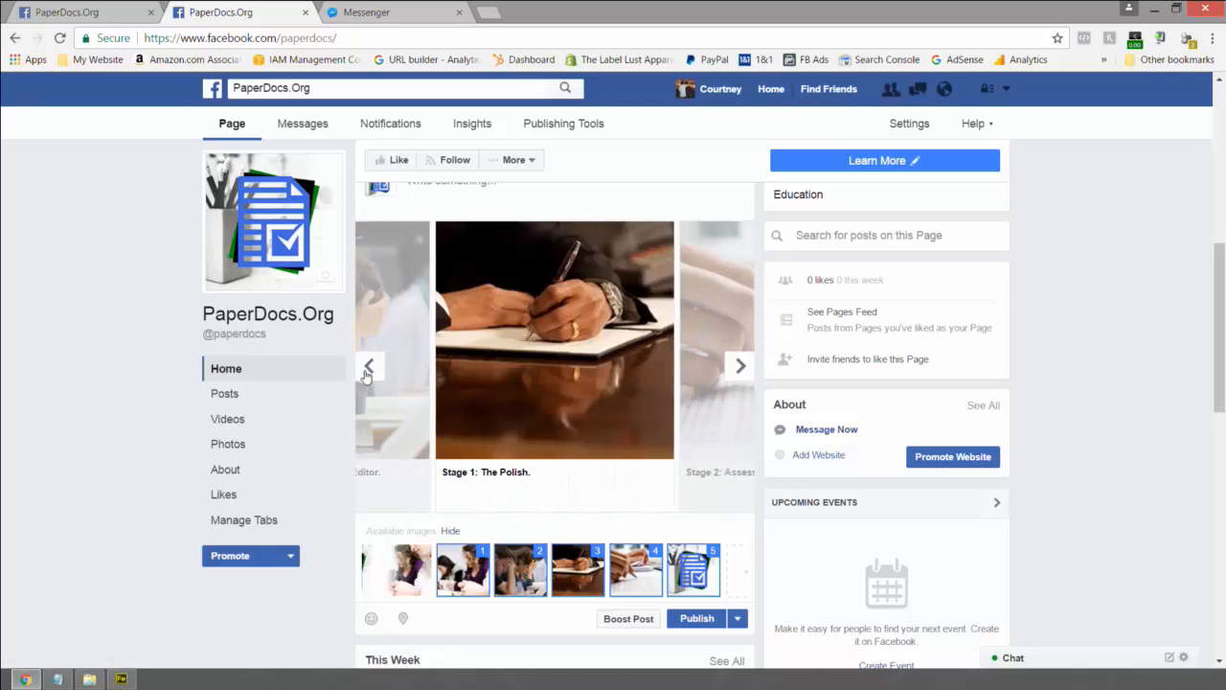
{"action": "left_click", "coordinate": [368, 370]}
{"action": "left_click", "coordinate": [368, 370]}
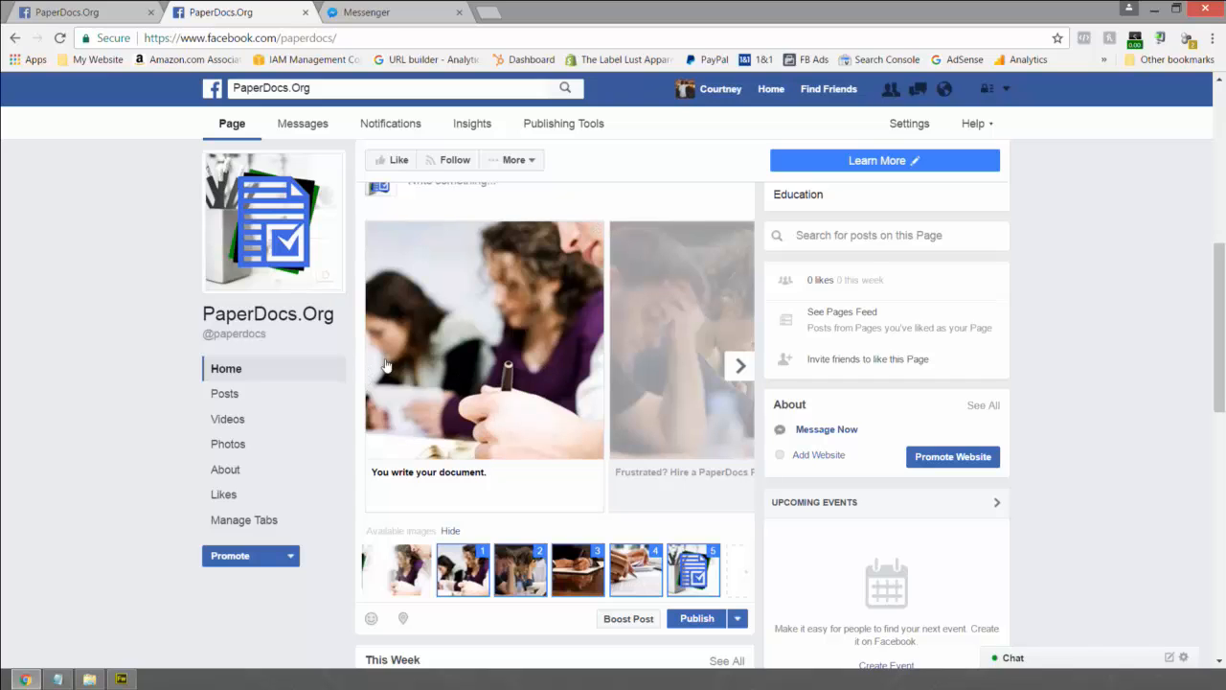
- Reword the Frustrated? card's caption to 'When you're finished, hire a PaperDocs Pro Editor.'
{"action": "left_click", "coordinate": [739, 366]}
{"action": "left_click", "coordinate": [549, 476]}
{"action": "triple_click", "coordinate": [550, 476]}
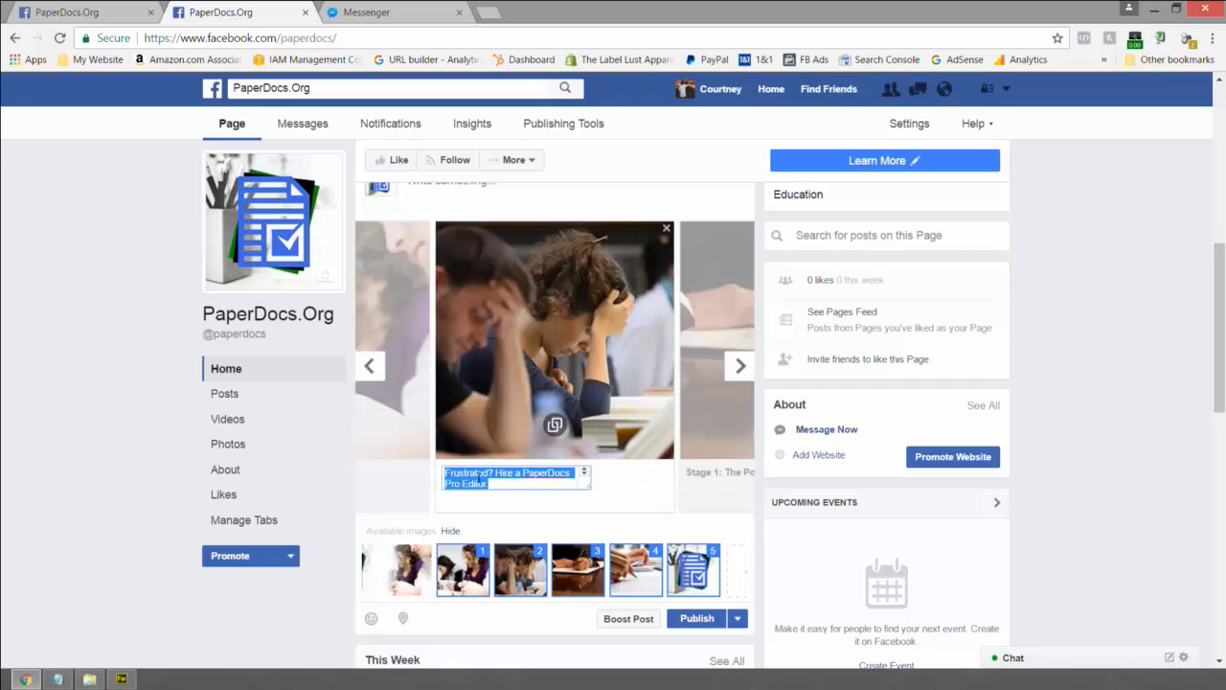
{"action": "left_click_drag", "start_coordinate": [493, 474], "coordinate": [420, 476]}
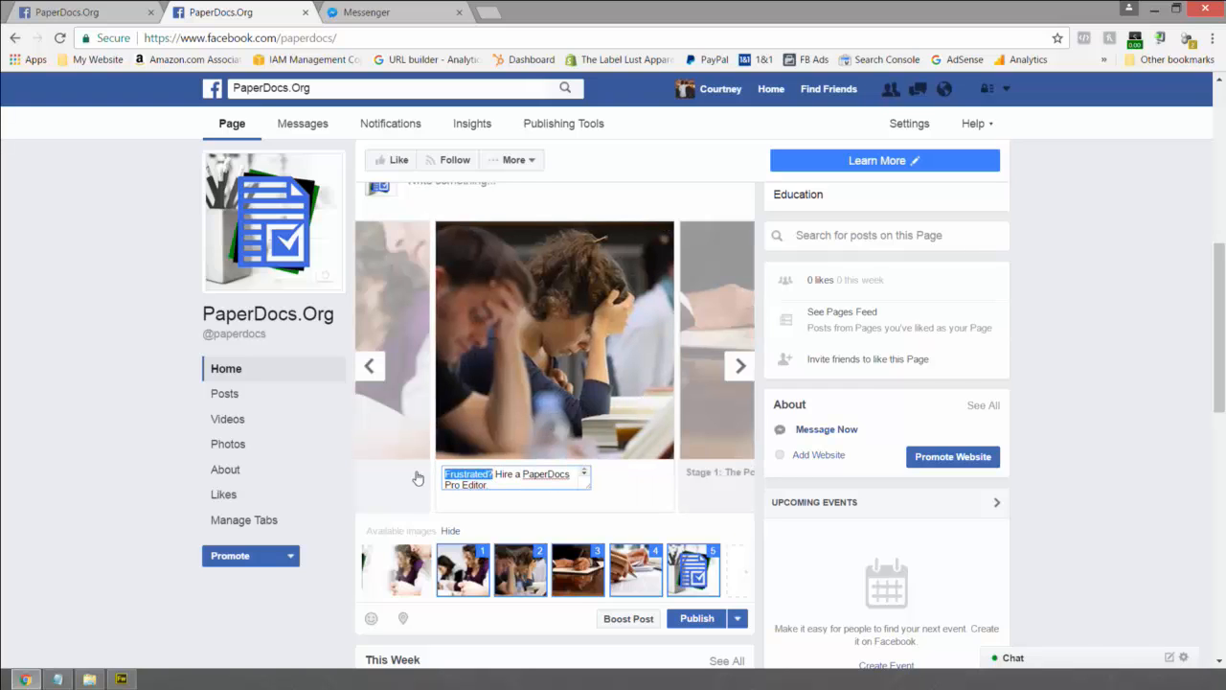
{"action": "key", "text": "BackSpace"}
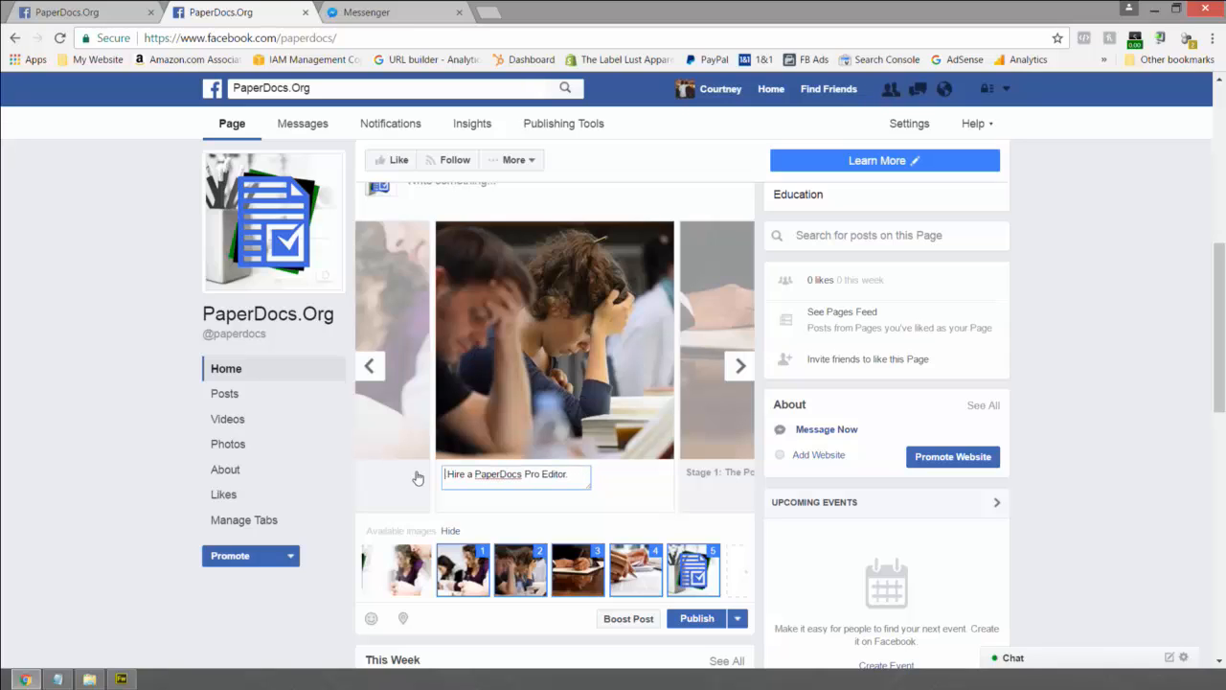
{"action": "key", "text": "Delete"}
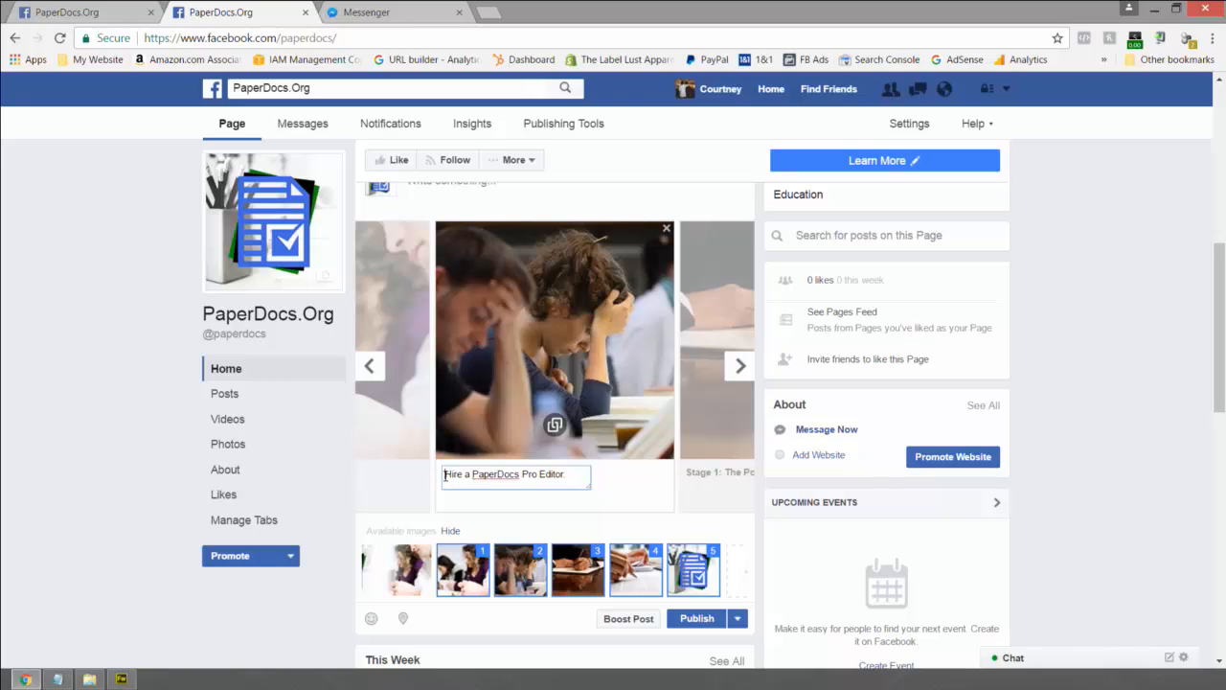
{"action": "type", "text": "When you're f"}
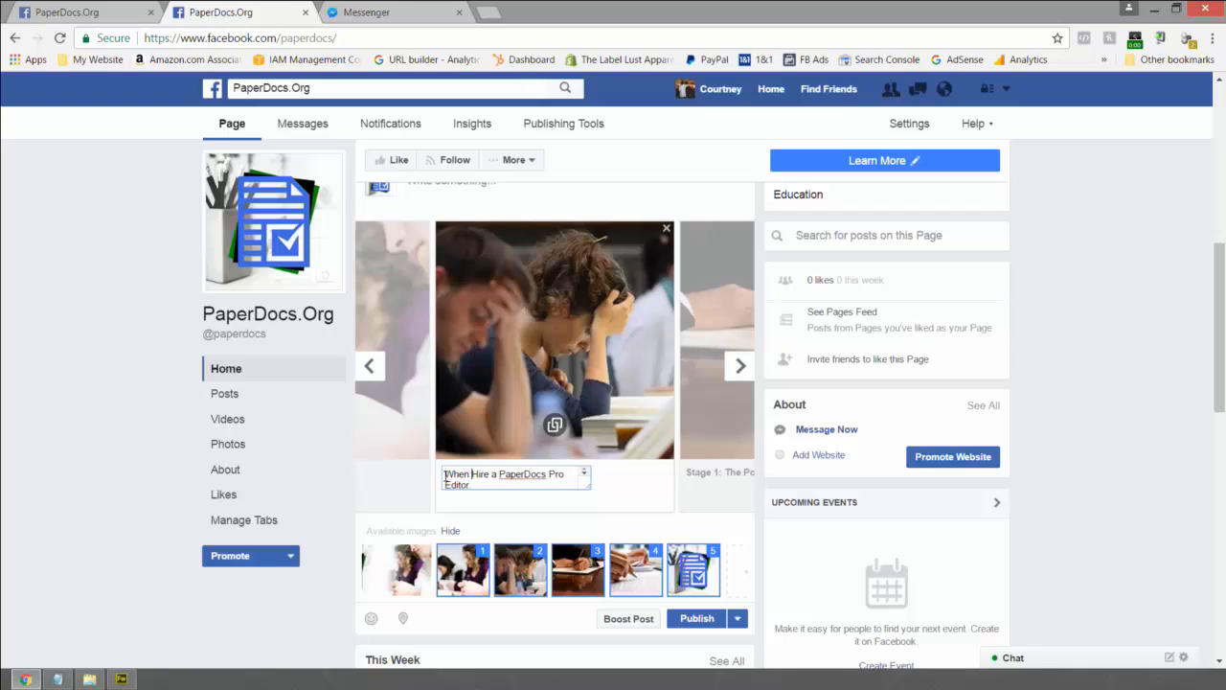
{"action": "type", "text": "inished,"}
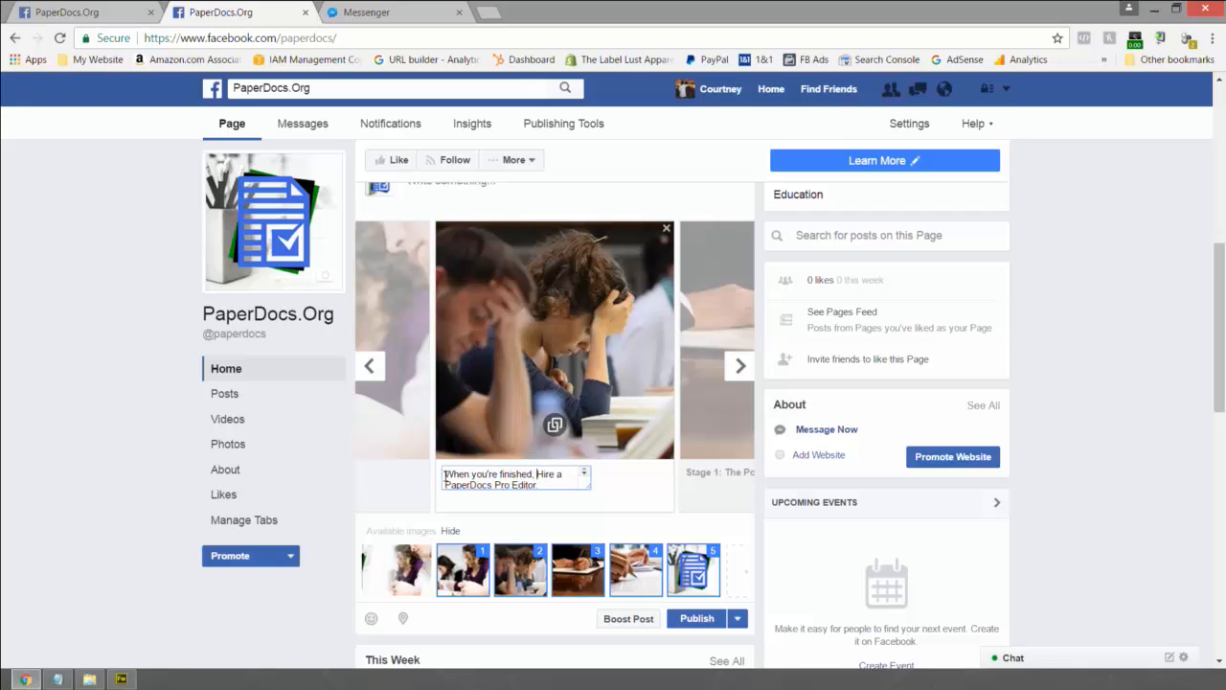
{"action": "key", "text": "shift+Right"}
{"action": "type", "text": "h"}
- Review the remaining carousel cards through to the closing See more card
{"action": "left_click", "coordinate": [739, 369]}
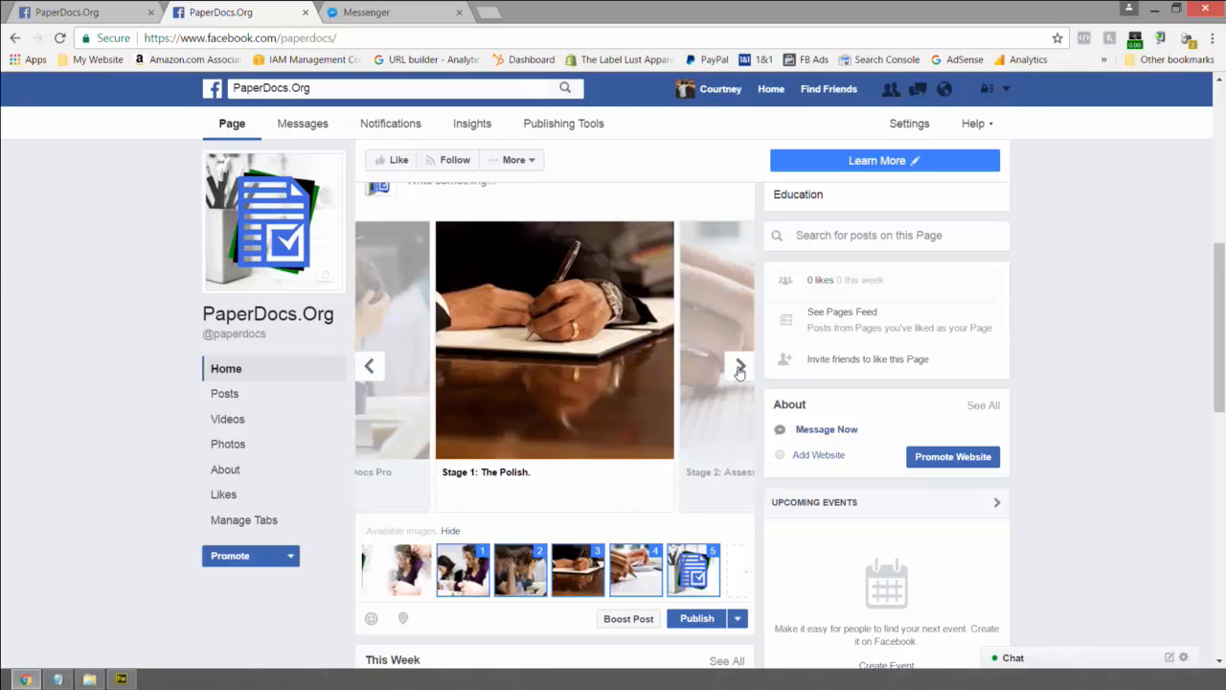
{"action": "left_click", "coordinate": [740, 369]}
{"action": "left_click", "coordinate": [739, 369]}
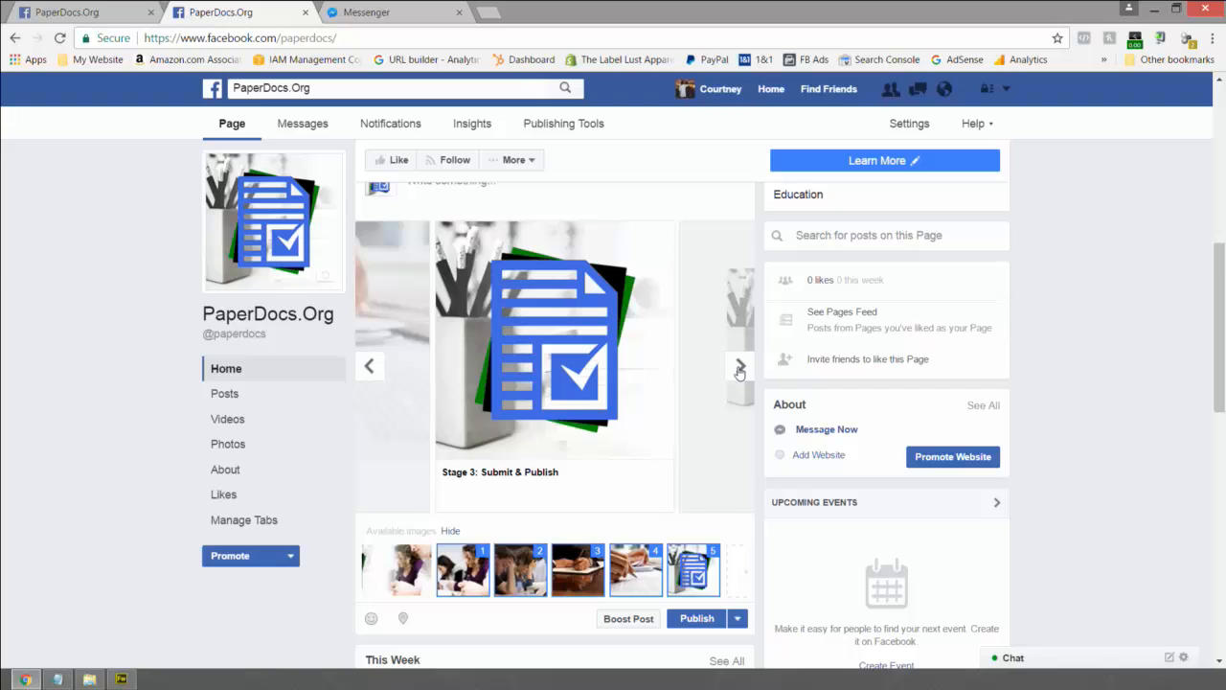
{"action": "left_click", "coordinate": [739, 369]}
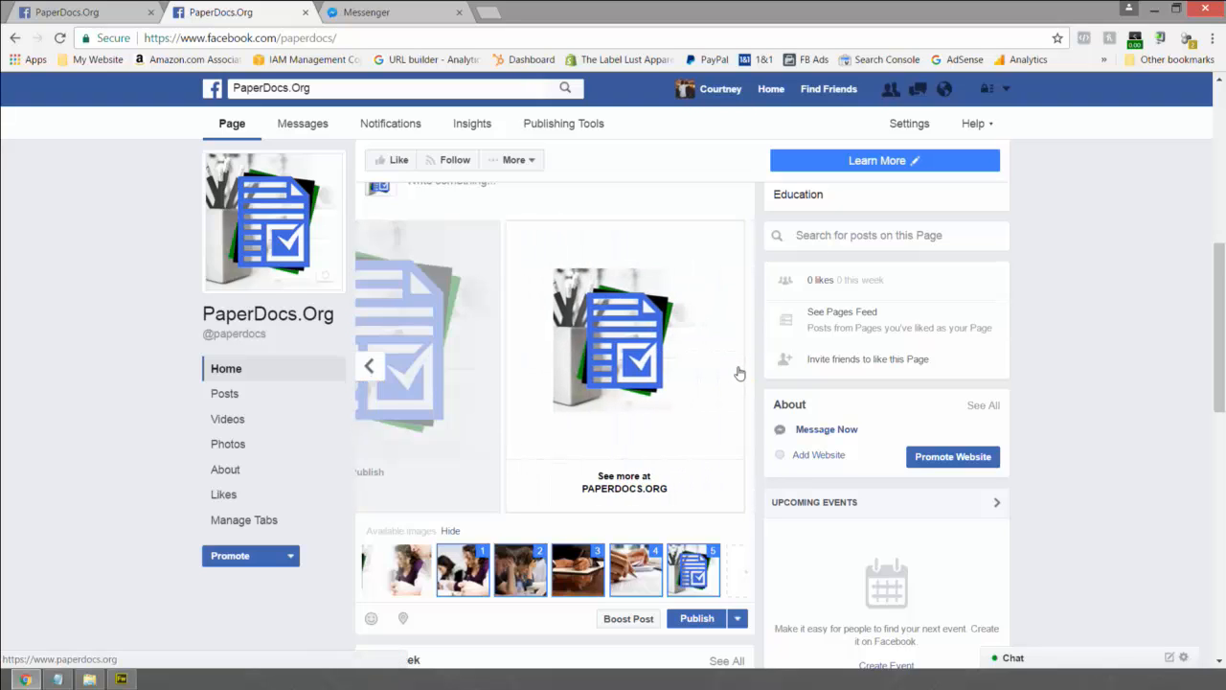
{"action": "scroll", "coordinate": [739, 372], "scroll_direction": "up", "scroll_amount": 2}
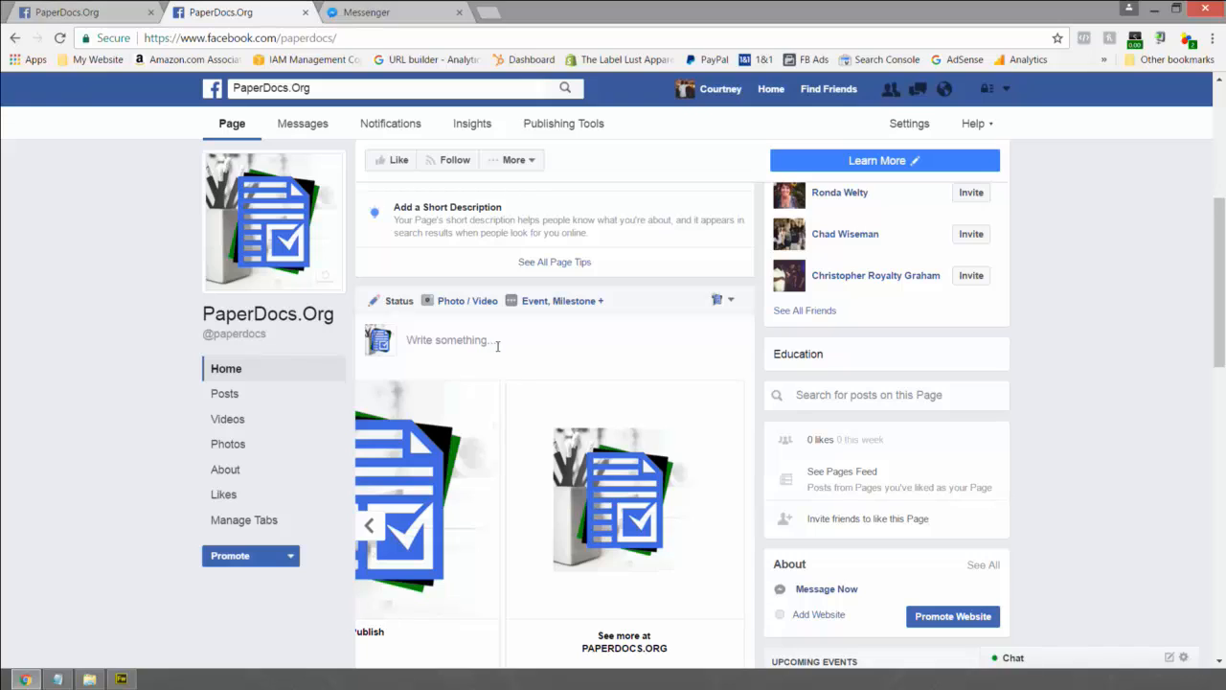
{"action": "left_click", "coordinate": [466, 343]}
{"action": "type", "text": "PaperDocs offers professional editing solutions for students, businesses, professionals, entrepreneurs and everyone in-between. We specialize in polishing essays, books, resumes, manuscripts and a number of professional documents."}
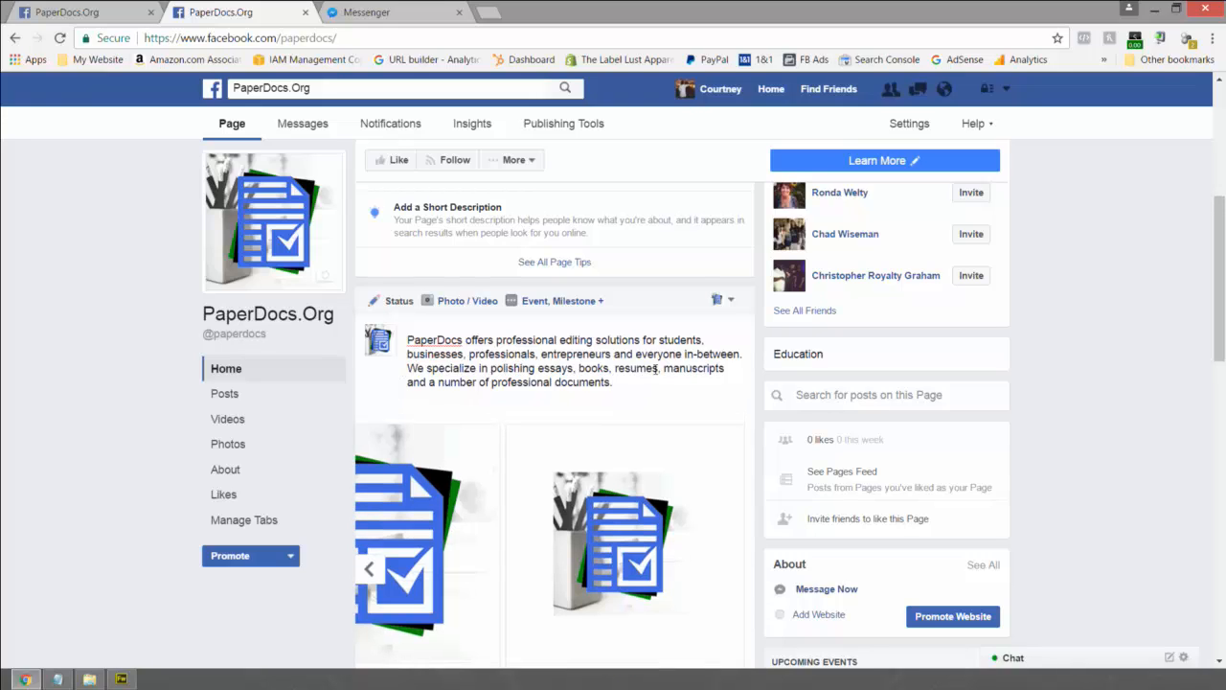
{"action": "key", "text": "Return"}
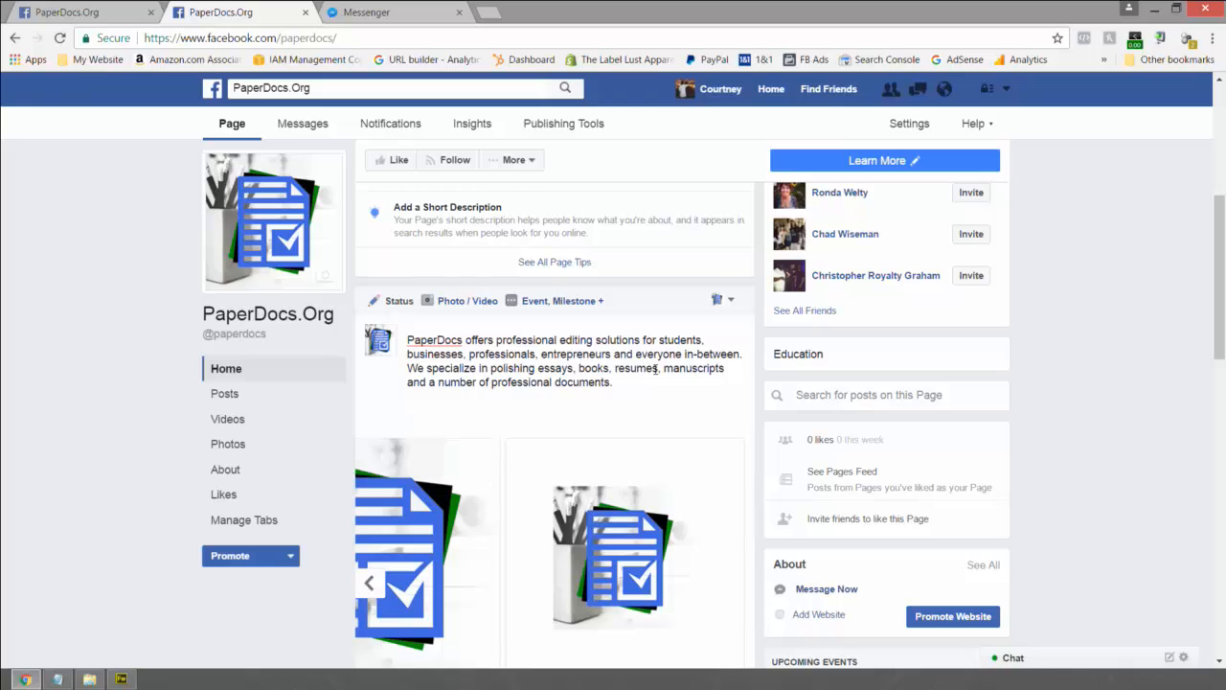
{"action": "type", "text": "see more at https://www"}
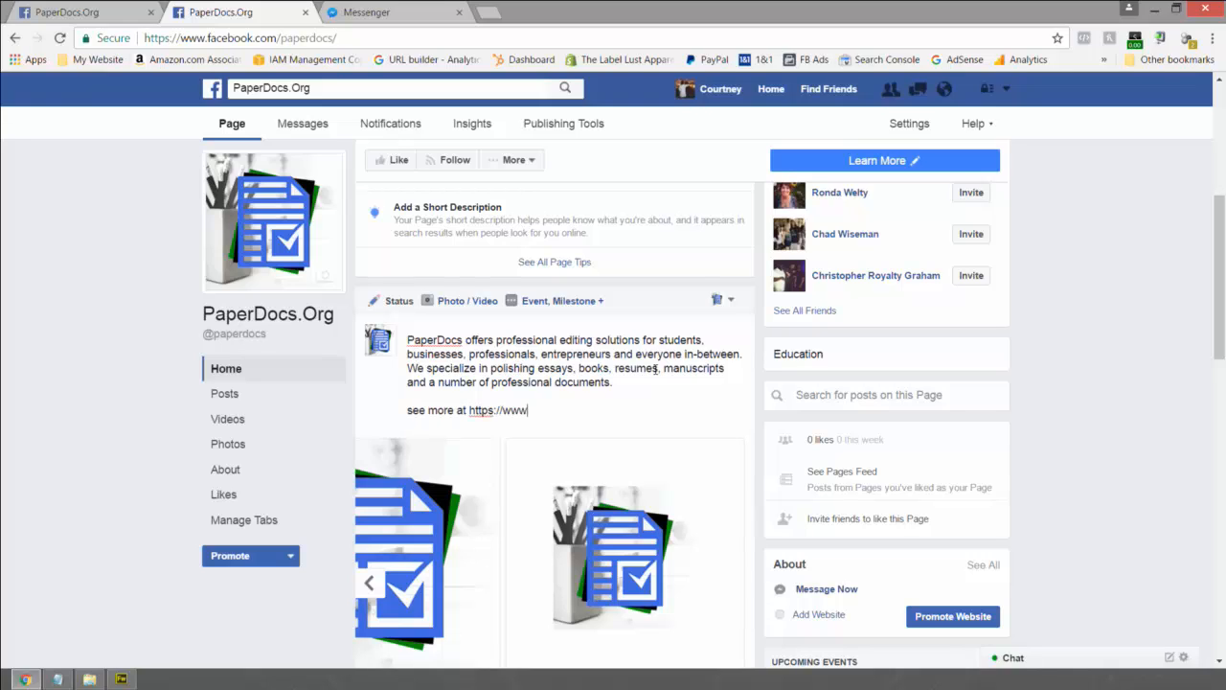
{"action": "type", "text": ".paperdocs.org"}
- Step back and forth through the carousel cards to check them
{"action": "scroll", "coordinate": [664, 376], "scroll_direction": "down", "scroll_amount": 2}
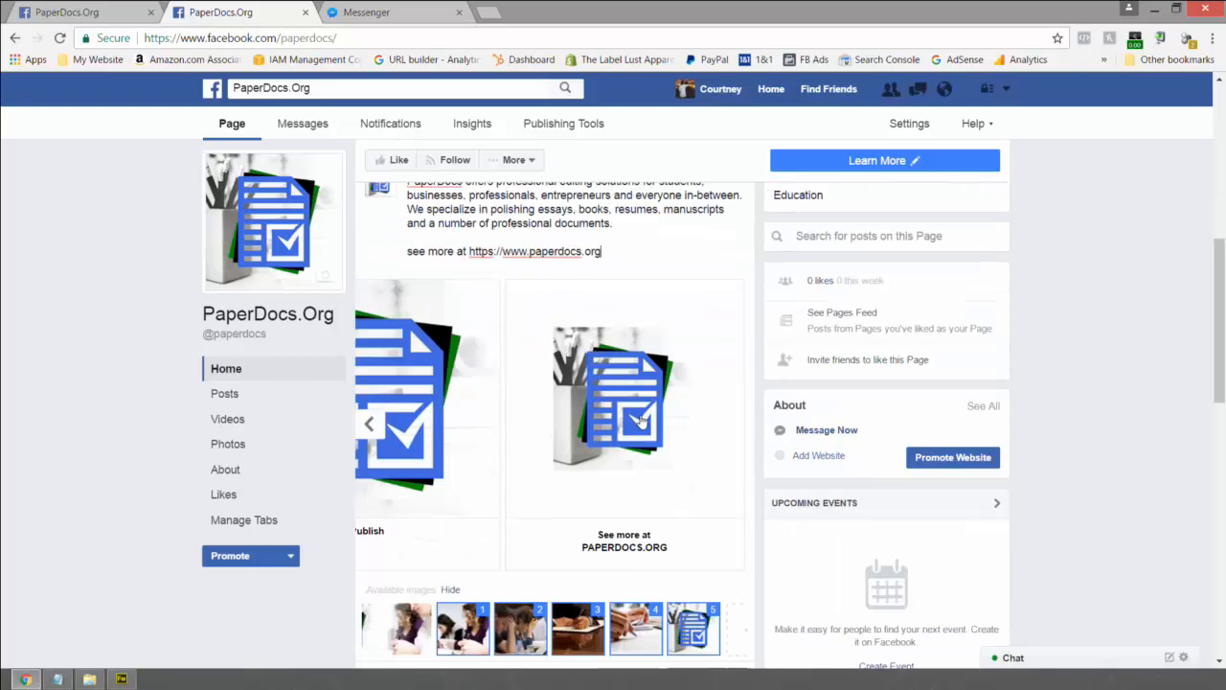
{"action": "left_click", "coordinate": [379, 428]}
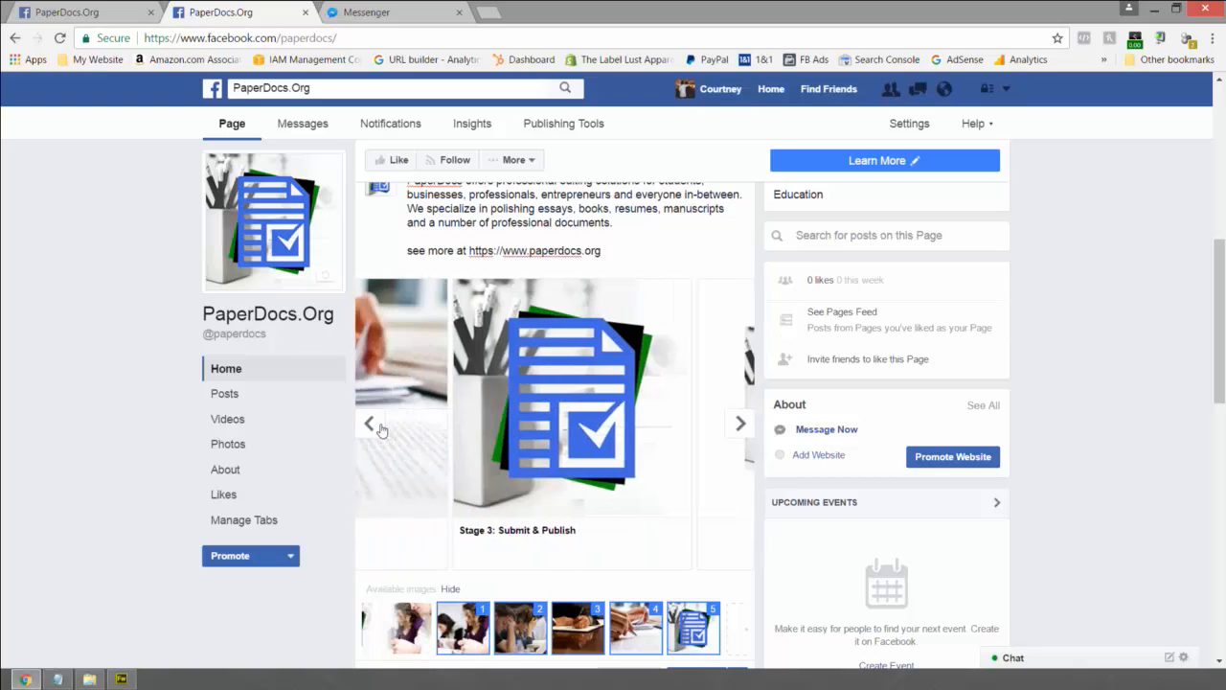
{"action": "left_click", "coordinate": [380, 428]}
{"action": "left_click", "coordinate": [379, 426]}
{"action": "left_click", "coordinate": [378, 426]}
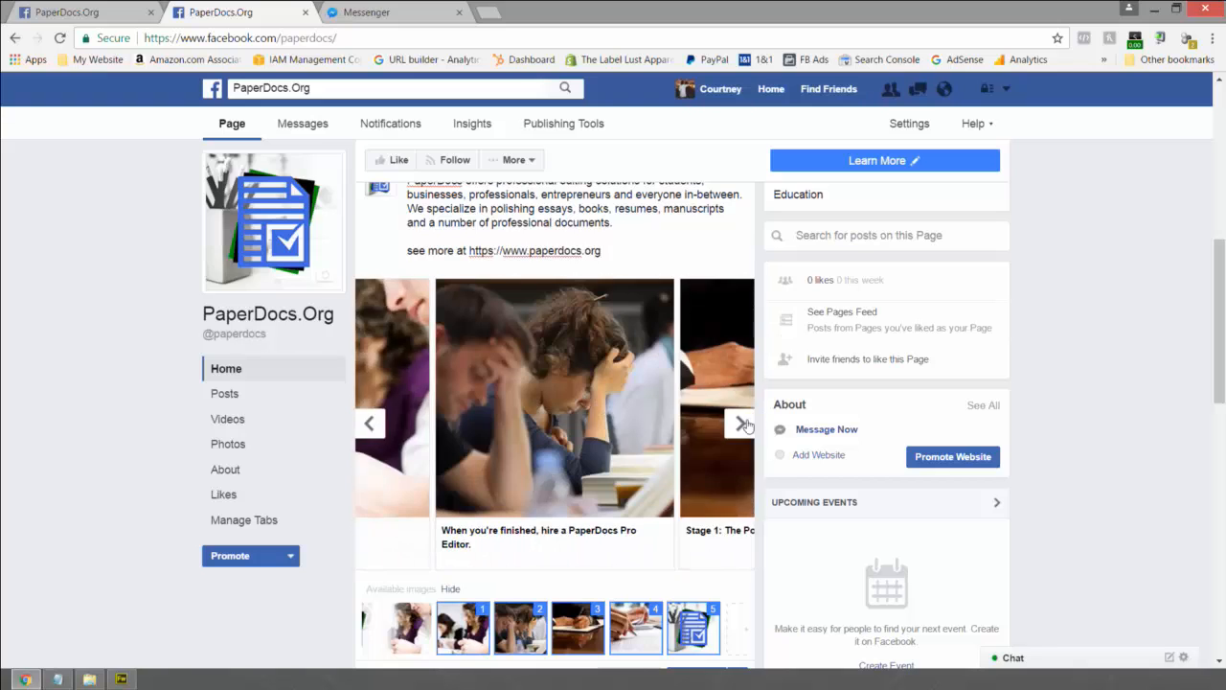
{"action": "left_click", "coordinate": [740, 423]}
{"action": "left_click", "coordinate": [740, 422]}
{"action": "left_click", "coordinate": [740, 422]}
{"action": "left_click", "coordinate": [739, 424]}
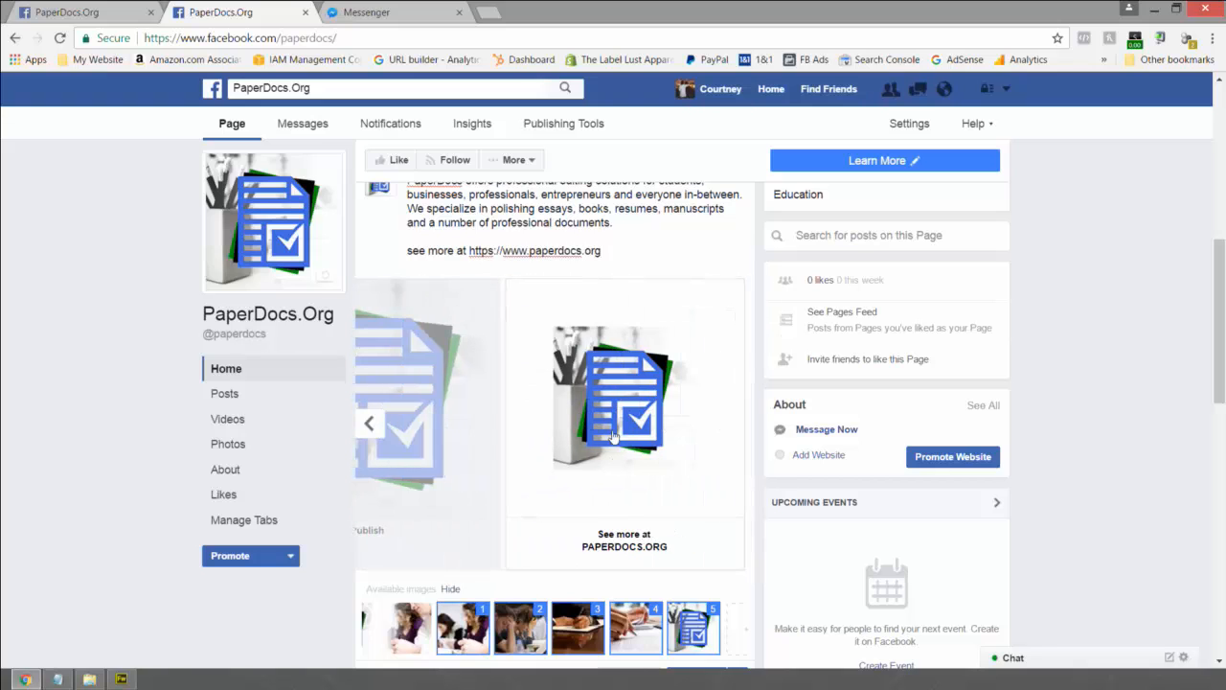
- Review the post text and its see-more URL line before publishing
{"action": "left_click_drag", "start_coordinate": [648, 248], "coordinate": [461, 250]}
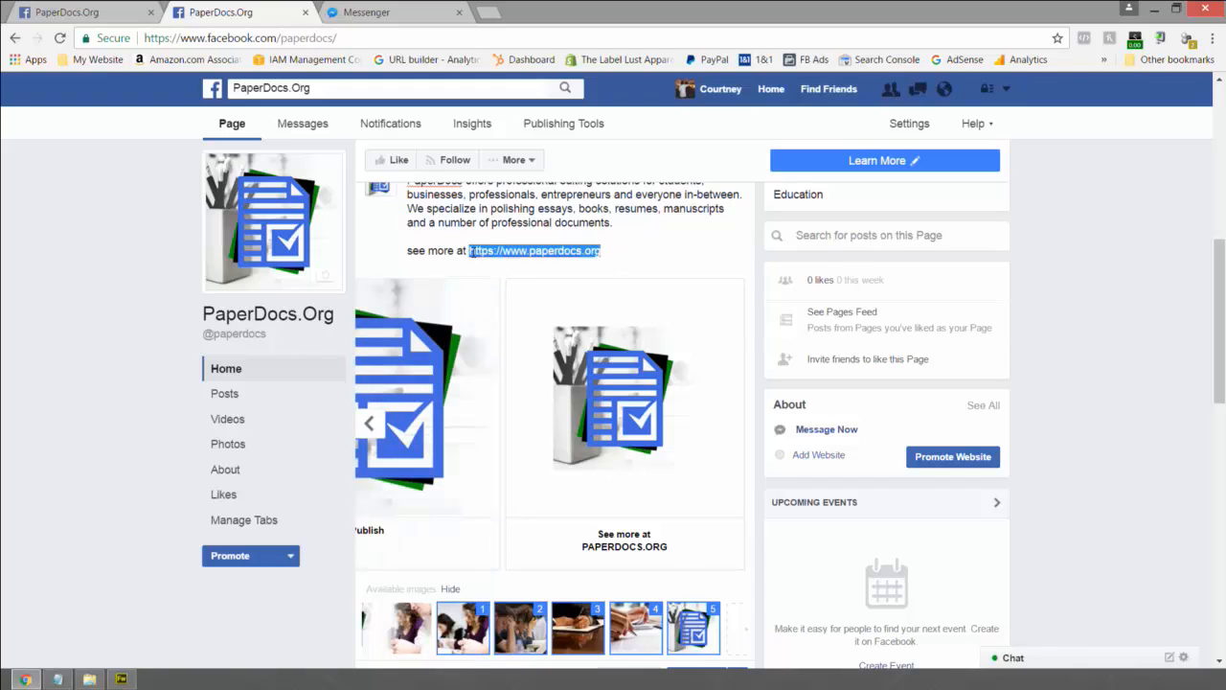
{"action": "left_click_drag", "start_coordinate": [615, 249], "coordinate": [472, 253]}
{"action": "left_click_drag", "start_coordinate": [613, 247], "coordinate": [469, 251]}
{"action": "left_click", "coordinate": [677, 235]}
{"action": "scroll", "coordinate": [680, 254], "scroll_direction": "up", "scroll_amount": 1}
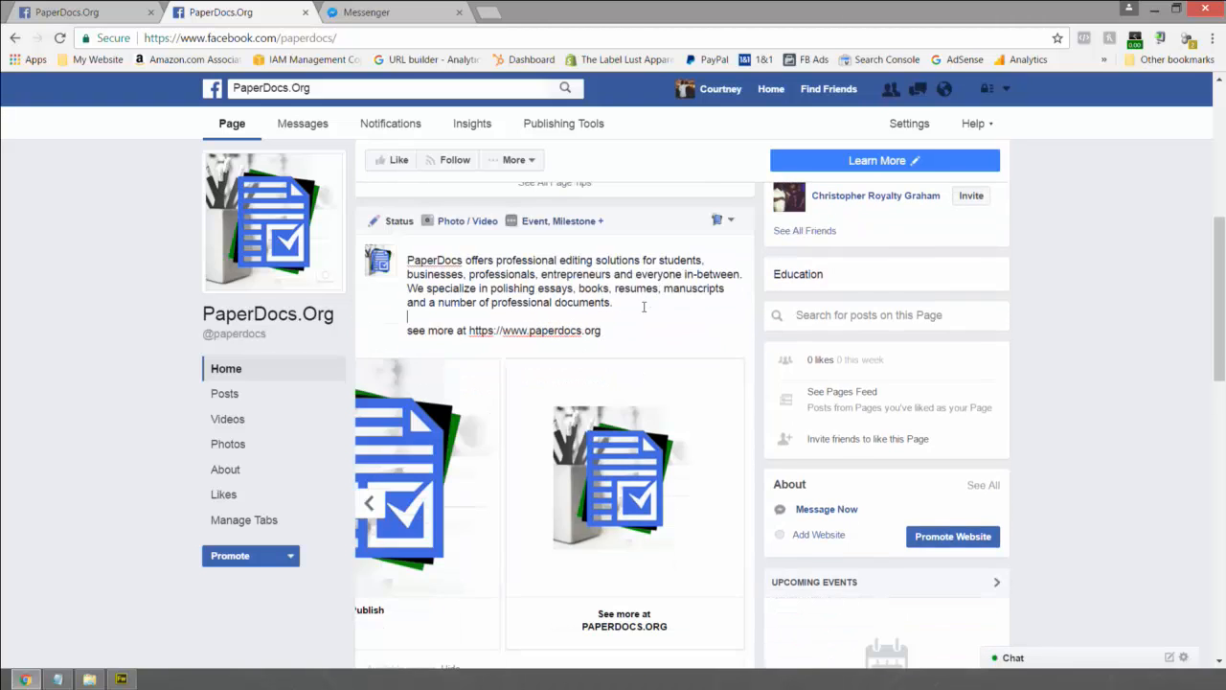
{"action": "left_click_drag", "start_coordinate": [604, 331], "coordinate": [400, 256]}
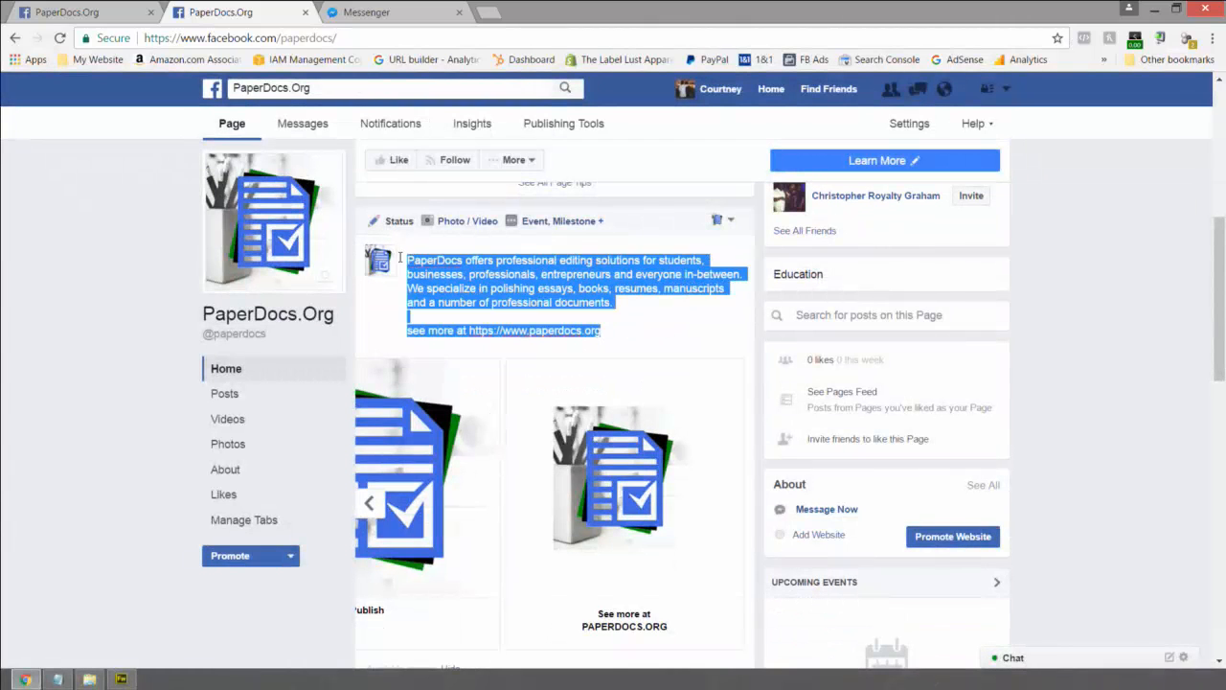
{"action": "left_click", "coordinate": [701, 315]}
{"action": "scroll", "coordinate": [695, 402], "scroll_direction": "down", "scroll_amount": 3}
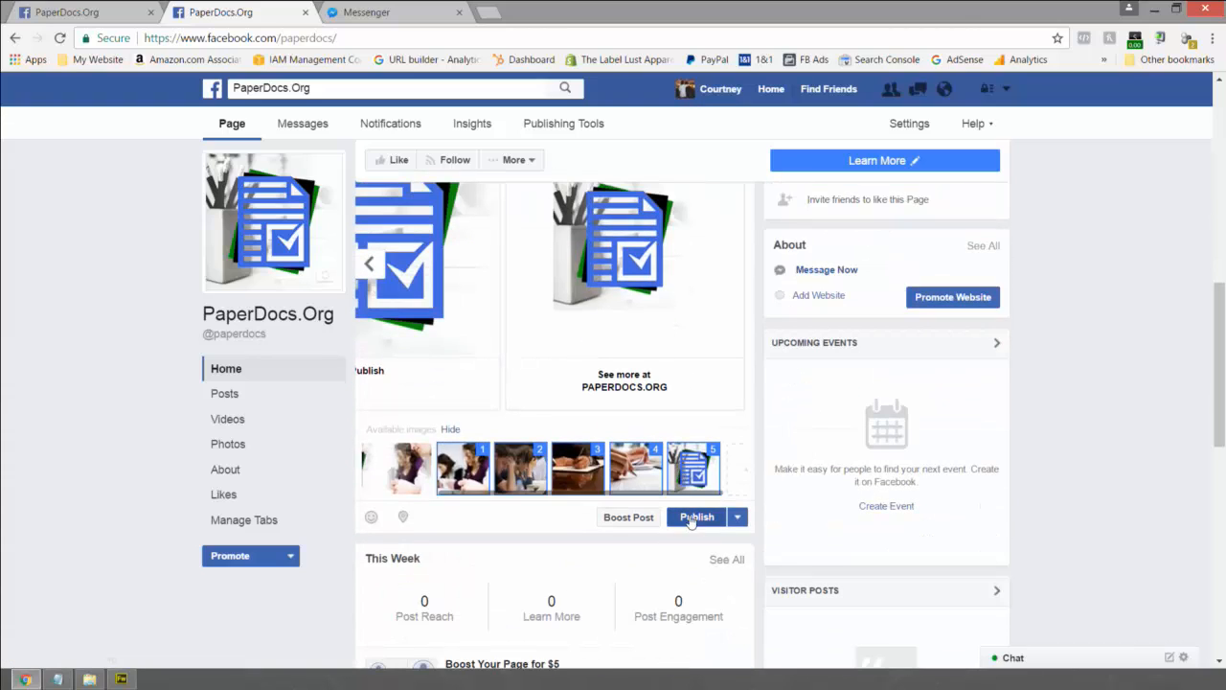
- Publish the post, remove the page tips panel, and pin the post to the top of the page
{"action": "left_click", "coordinate": [689, 517]}
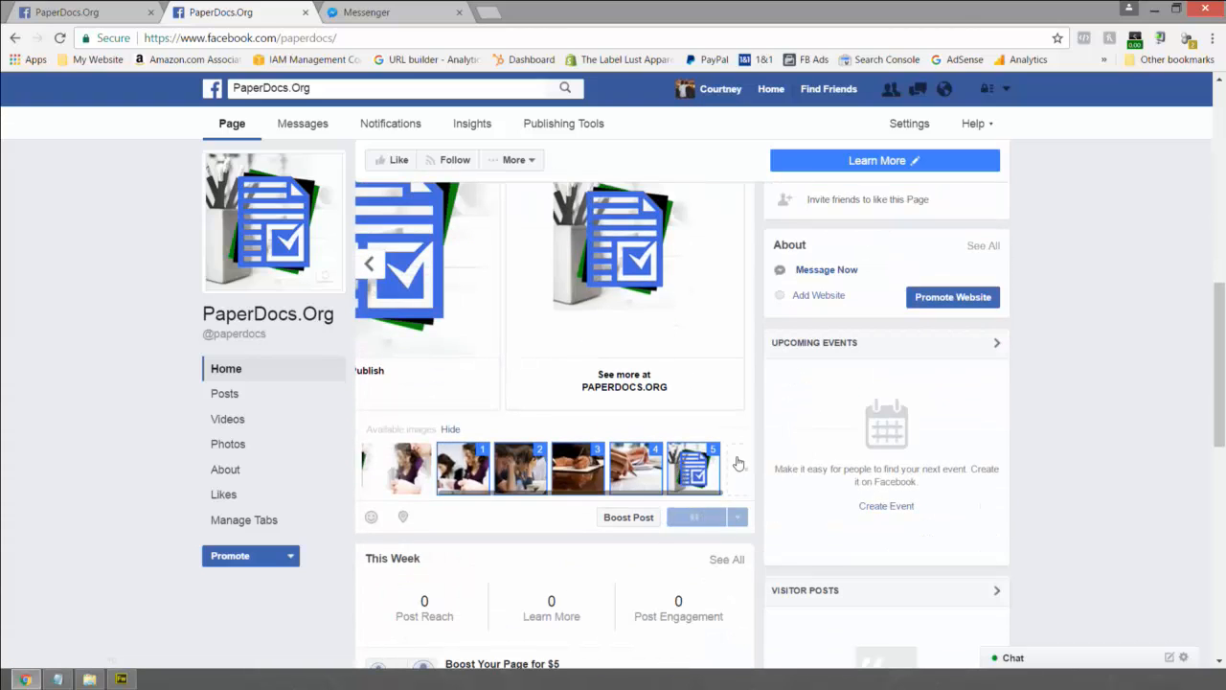
{"action": "scroll", "coordinate": [738, 464], "scroll_direction": "up", "scroll_amount": 3}
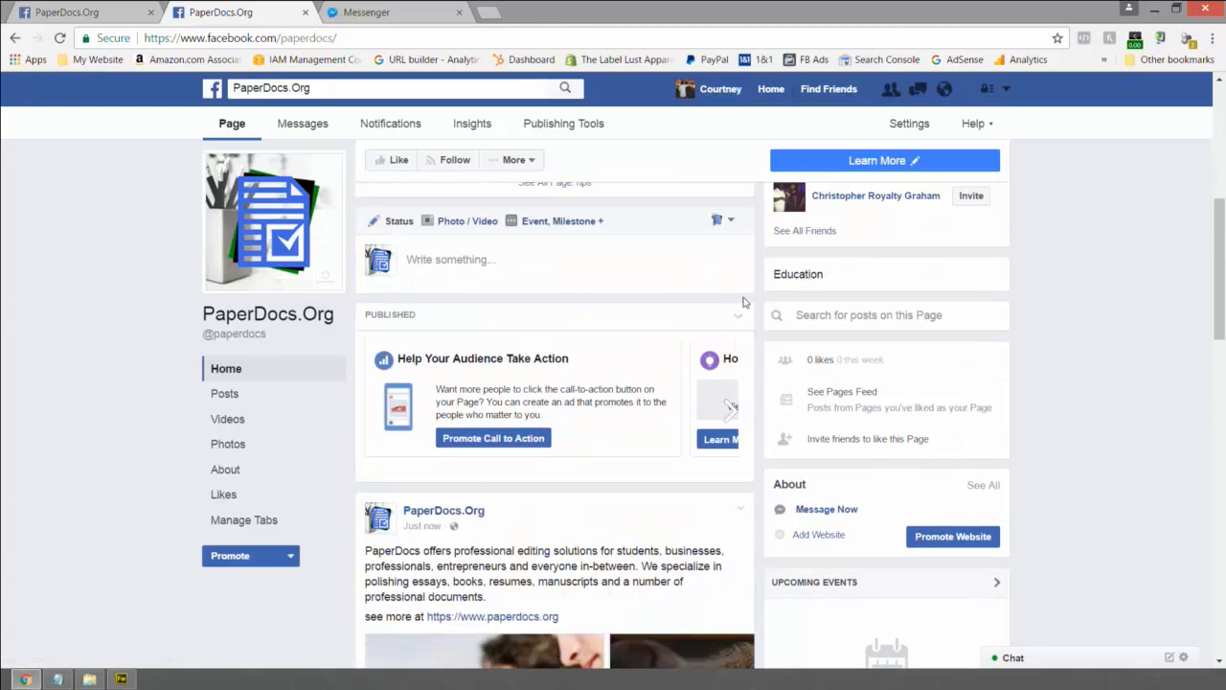
{"action": "left_click", "coordinate": [738, 319]}
{"action": "left_click", "coordinate": [725, 350]}
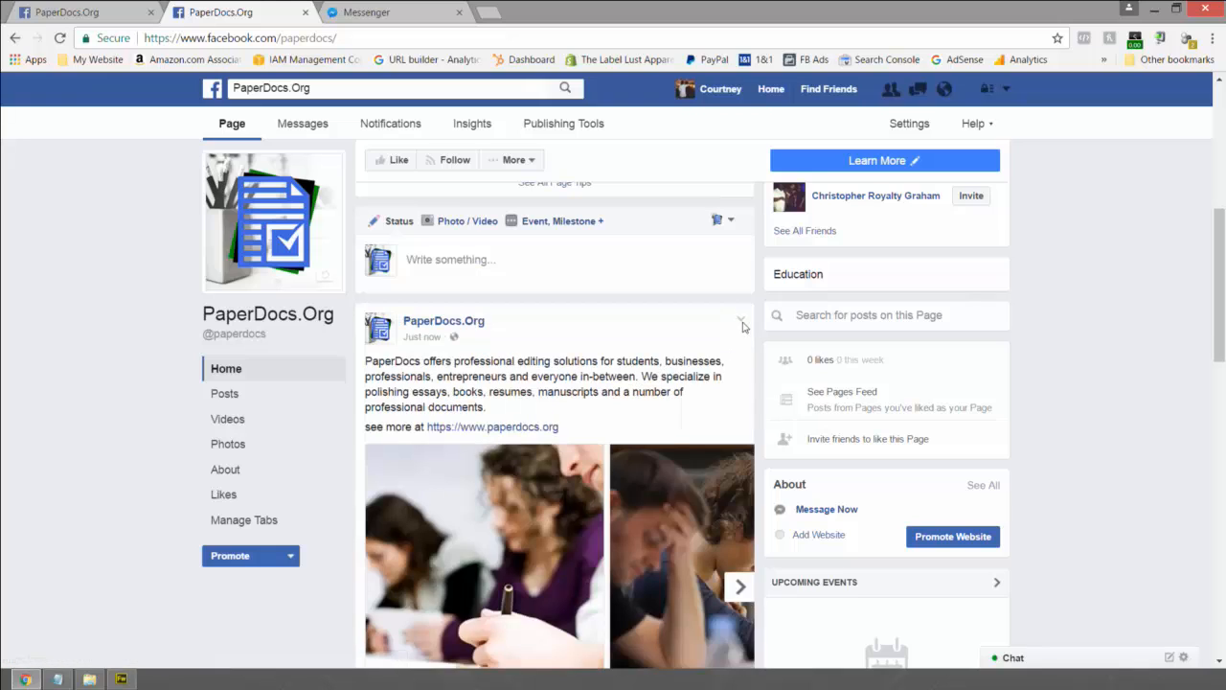
{"action": "left_click", "coordinate": [741, 318]}
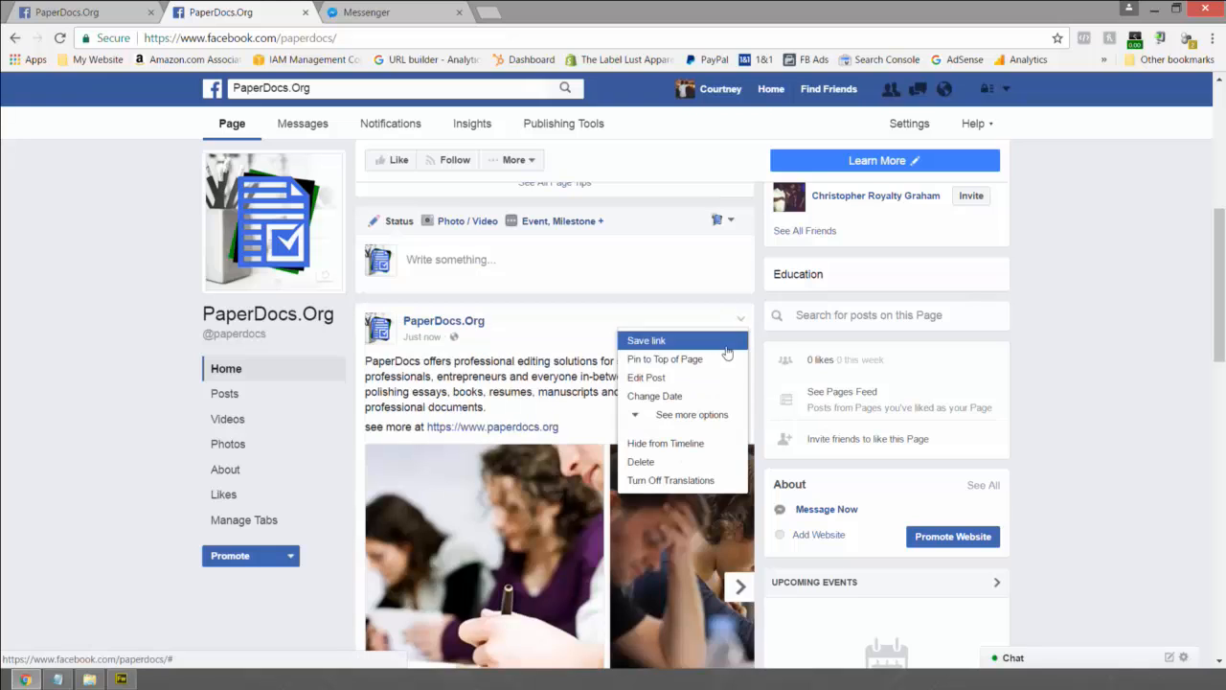
{"action": "left_click", "coordinate": [663, 359]}
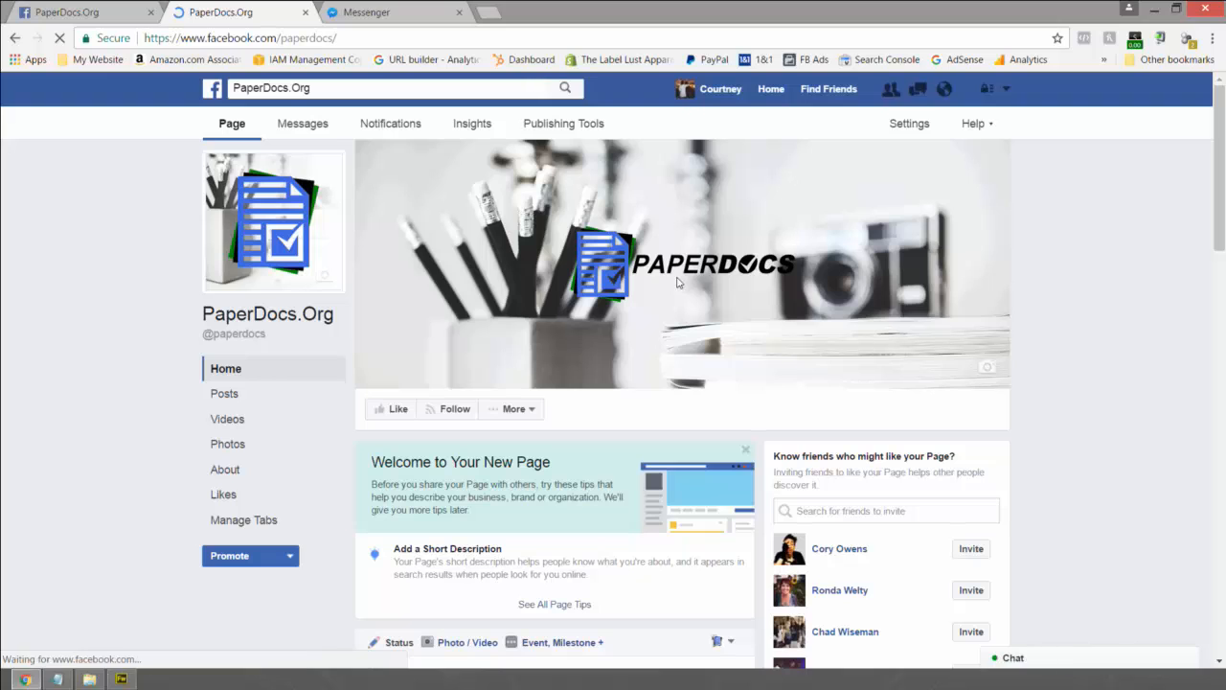
{"action": "scroll", "coordinate": [657, 383], "scroll_direction": "down", "scroll_amount": 4}
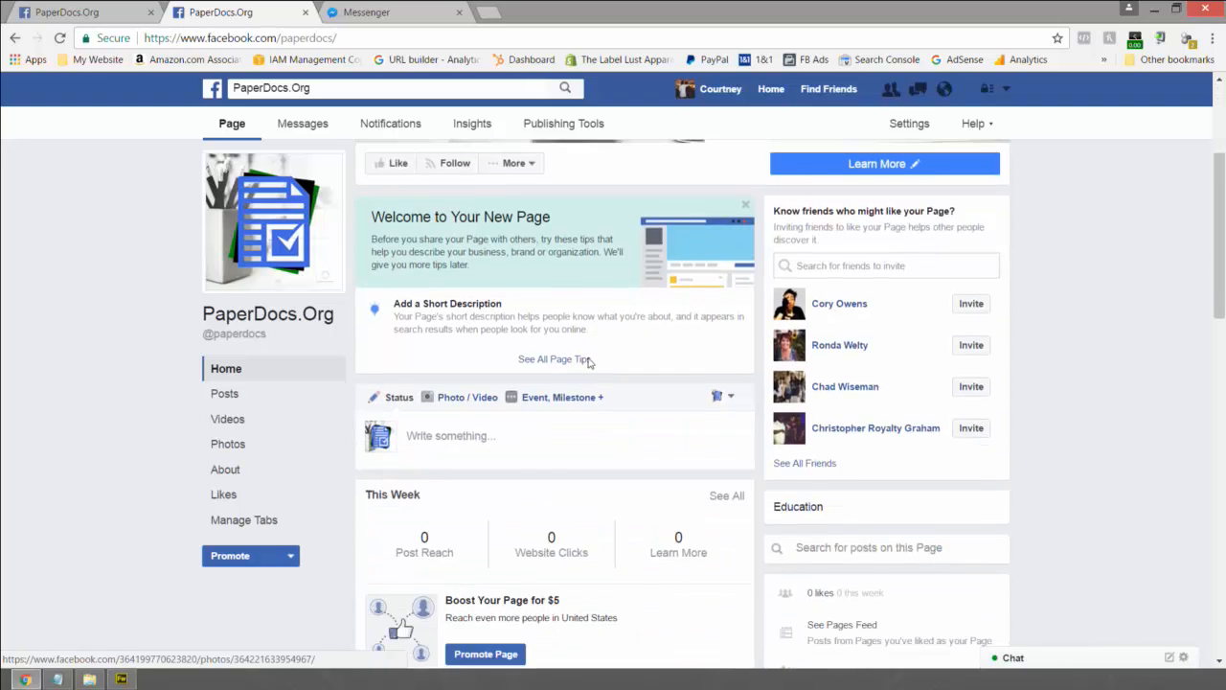
{"action": "scroll", "coordinate": [570, 359], "scroll_direction": "down", "scroll_amount": 2}
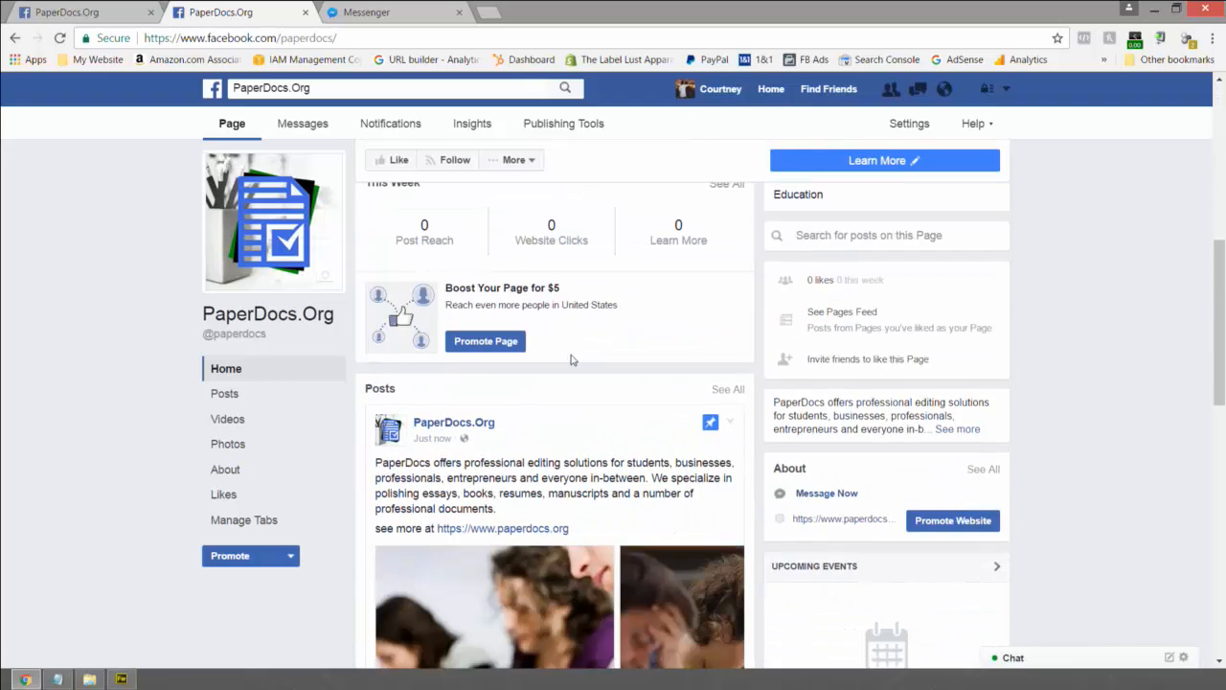
{"action": "scroll", "coordinate": [571, 359], "scroll_direction": "down", "scroll_amount": 1}
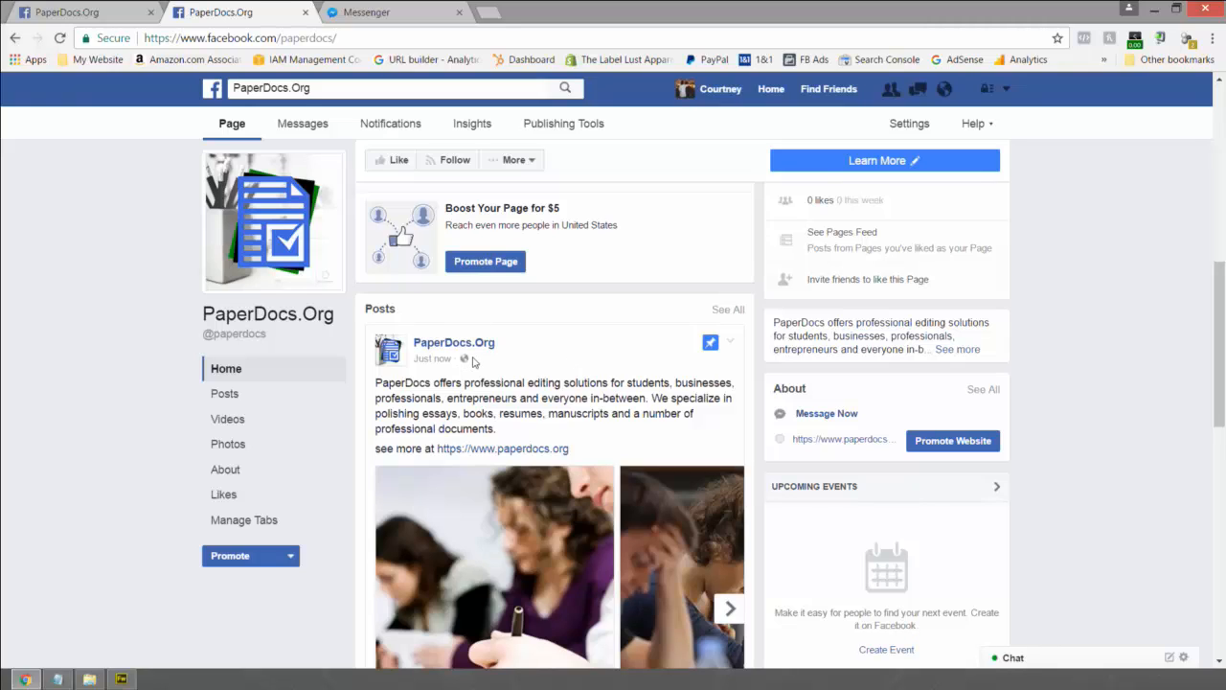
{"action": "mouse_move", "coordinate": [454, 345]}
{"action": "scroll", "coordinate": [415, 395], "scroll_direction": "up", "scroll_amount": 3}
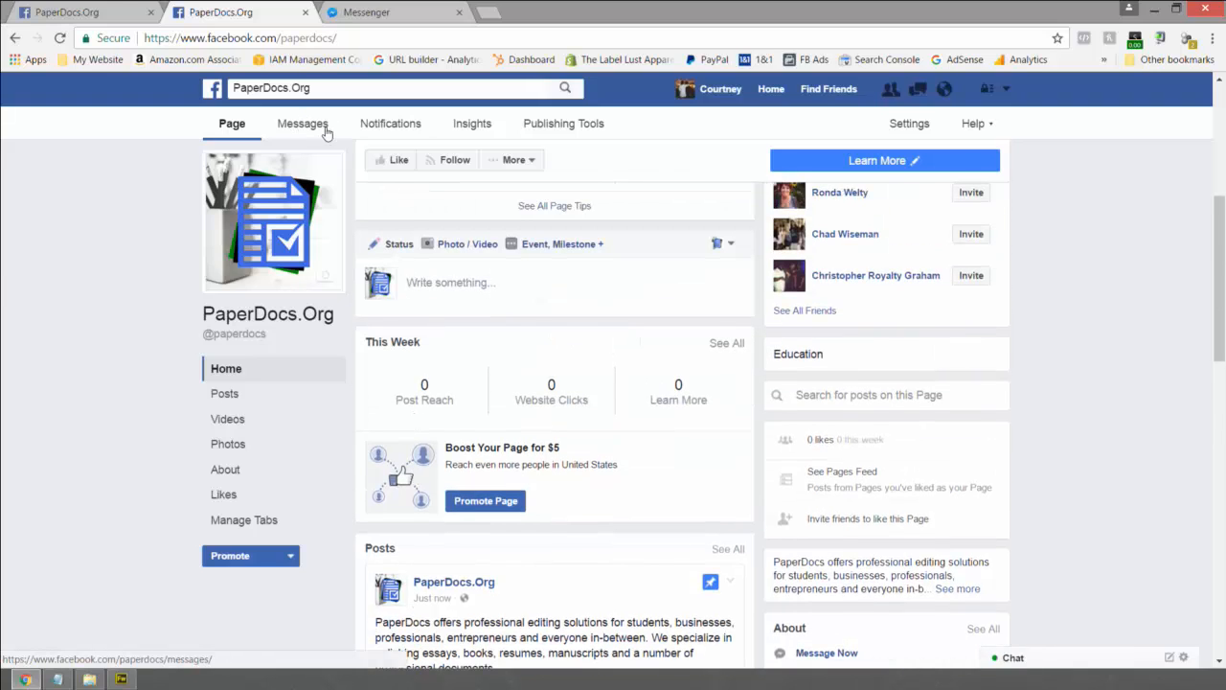
- Download the page's Messenger Code as a 1000 pixel PNG from the Messages inbox
{"action": "left_click", "coordinate": [318, 132]}
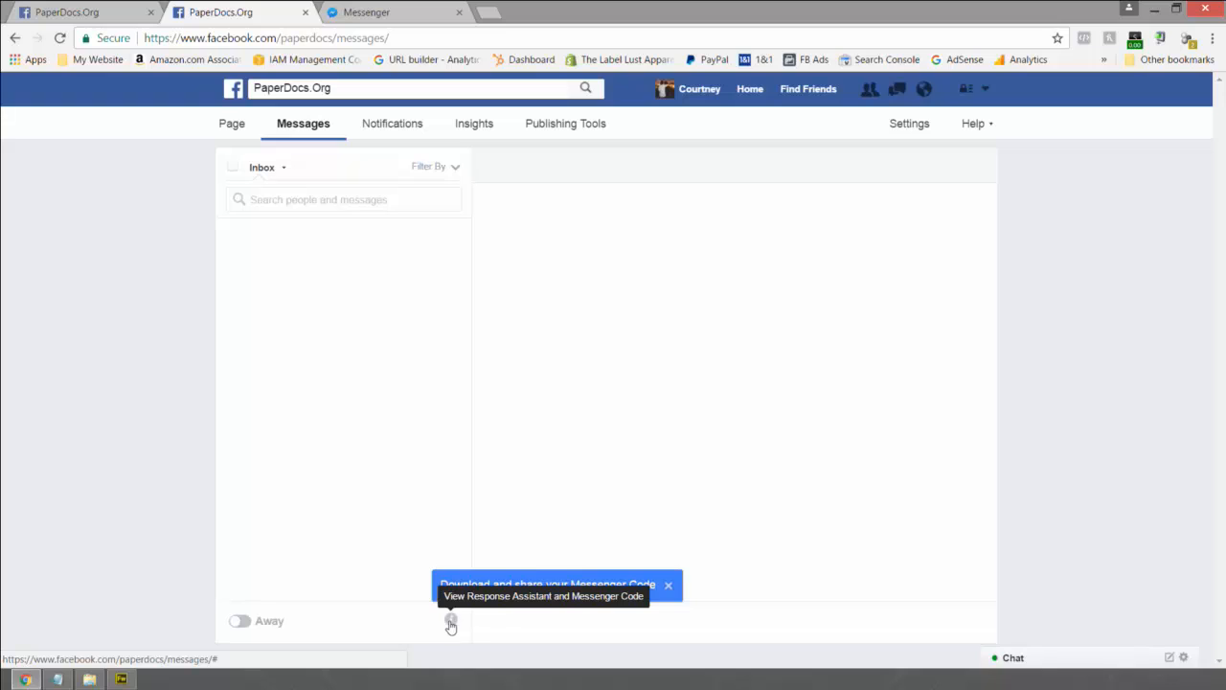
{"action": "left_click", "coordinate": [451, 621]}
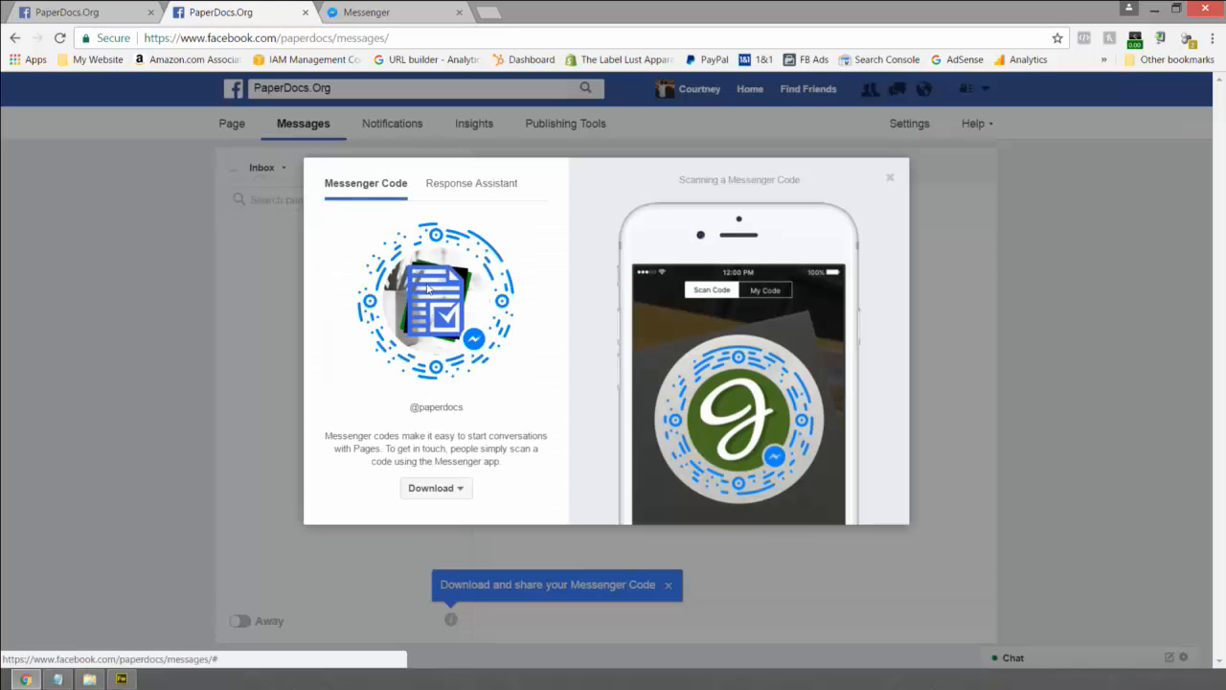
{"action": "left_click", "coordinate": [431, 487]}
{"action": "left_click", "coordinate": [431, 455]}
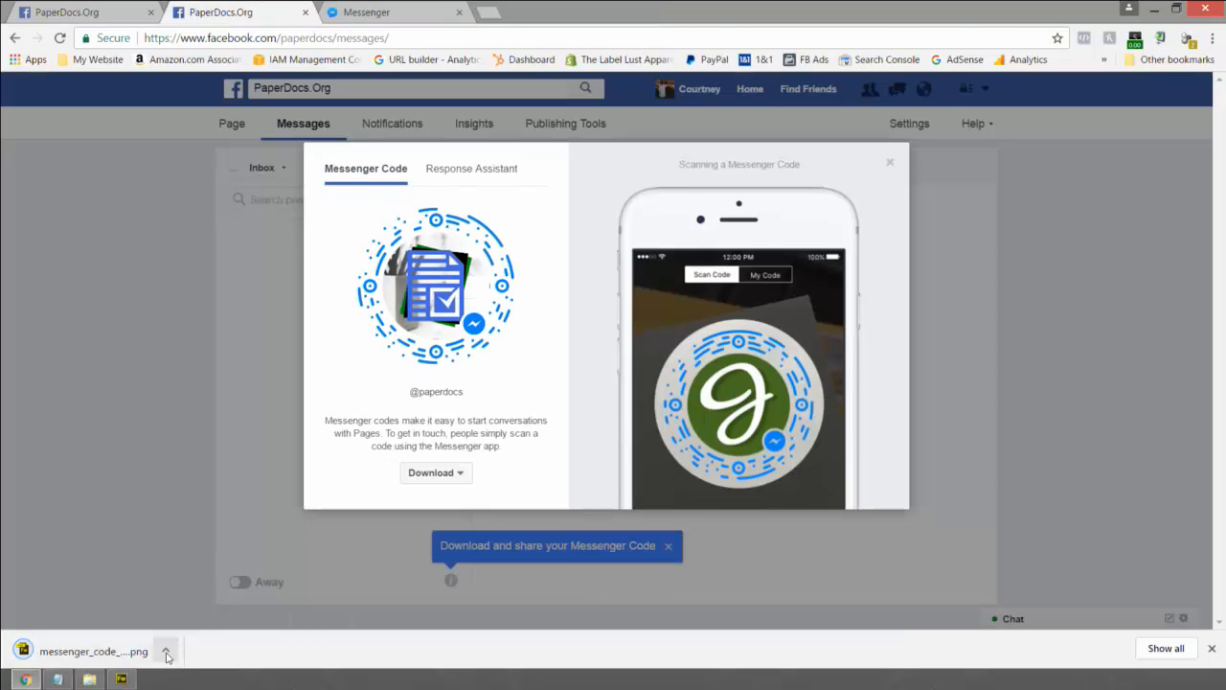
- Show the downloaded code file in its folder and bring File Explorer forward
{"action": "left_click", "coordinate": [165, 653]}
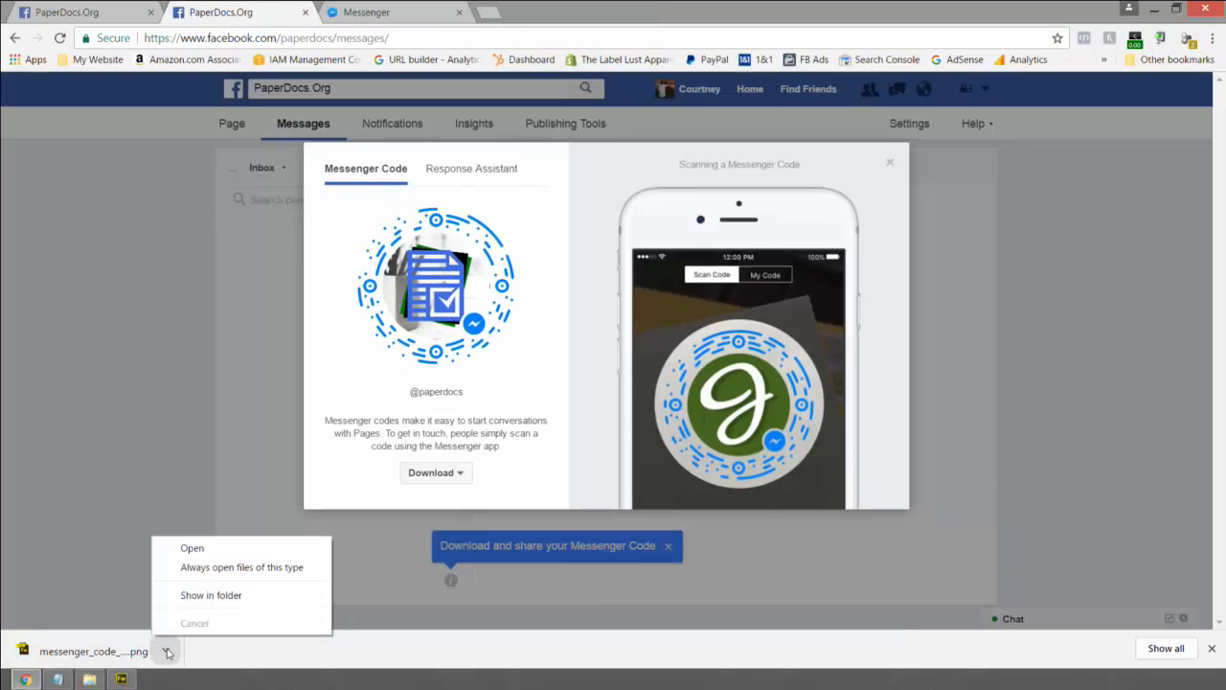
{"action": "left_click", "coordinate": [191, 596]}
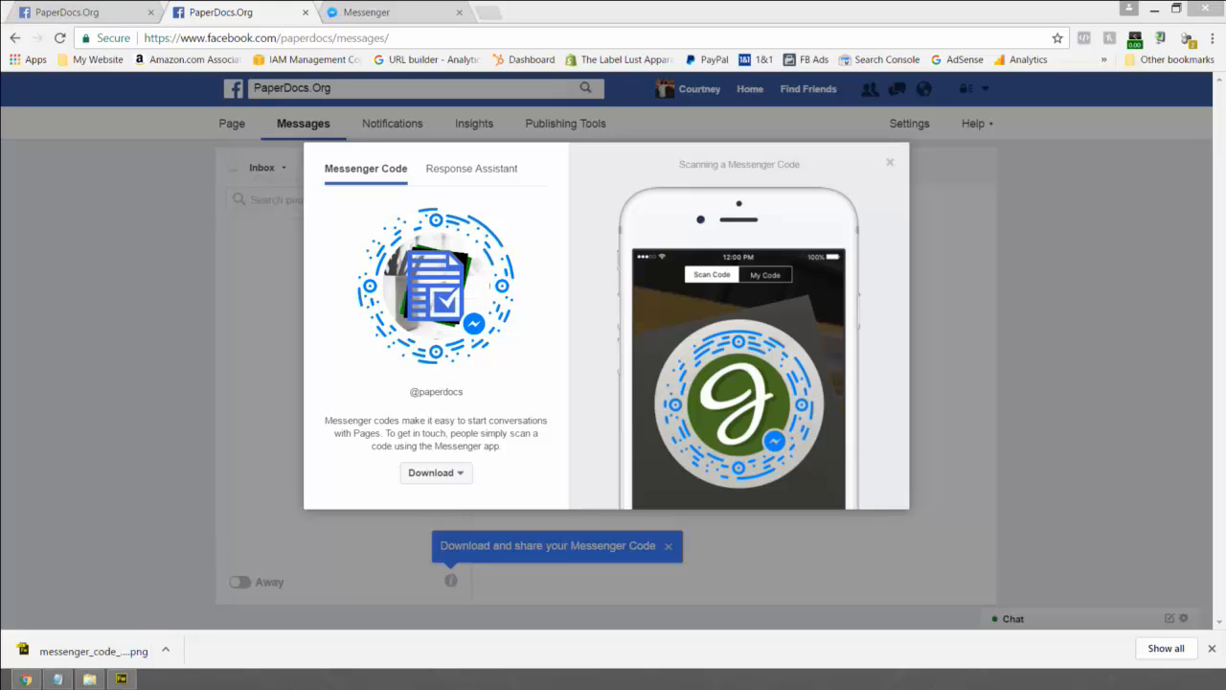
{"action": "key", "text": "alt+Tab"}
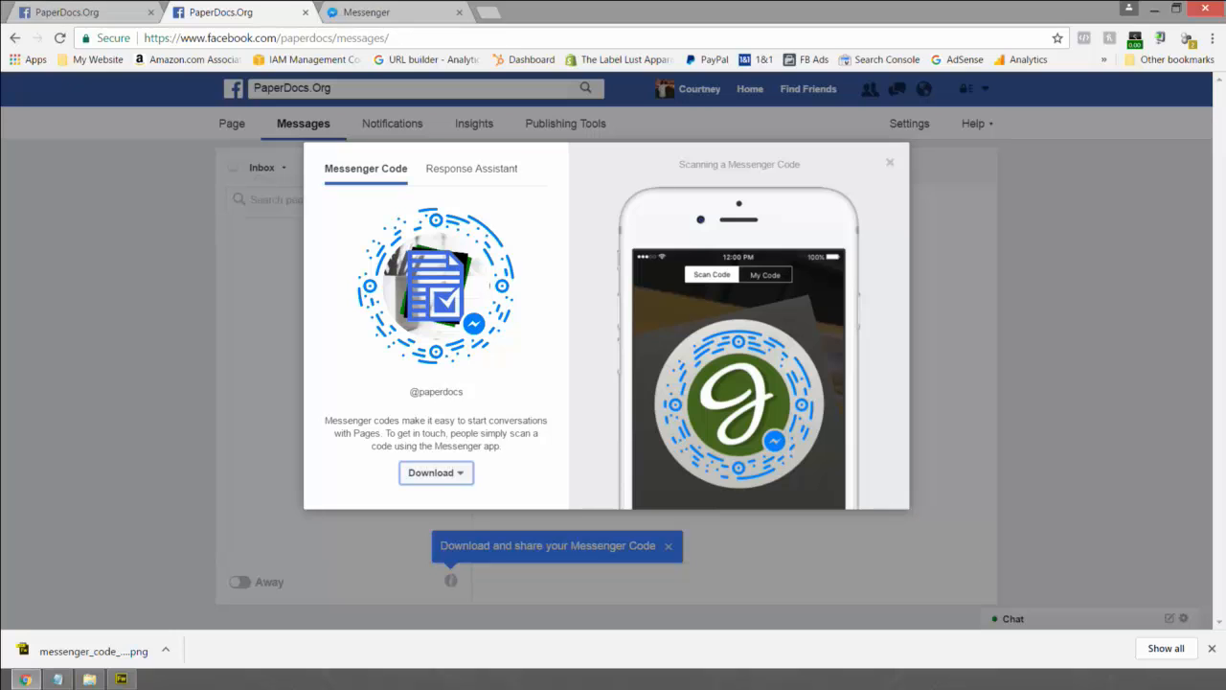
{"action": "key", "text": "alt+Tab"}
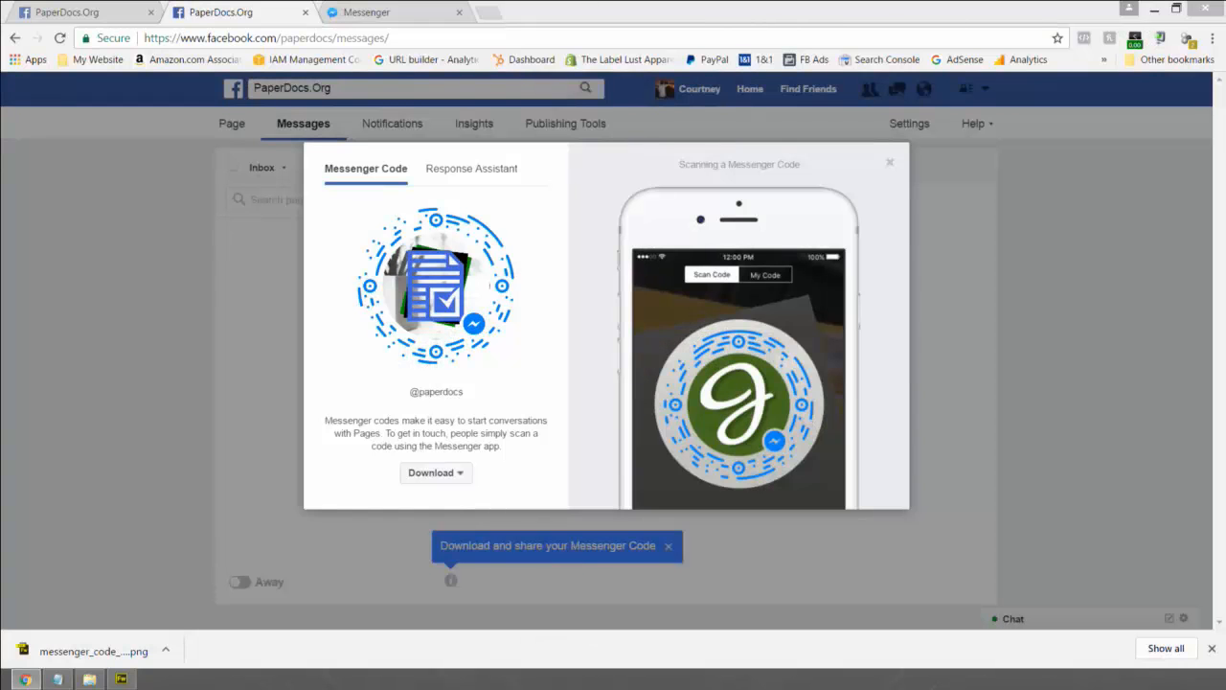
{"action": "left_click_drag", "start_coordinate": [0, 207], "coordinate": [725, 98]}
- Paste the messenger_code image into paperdocs.org > Assets > Images, then minimize Explorer
{"action": "double_click", "coordinate": [726, 98]}
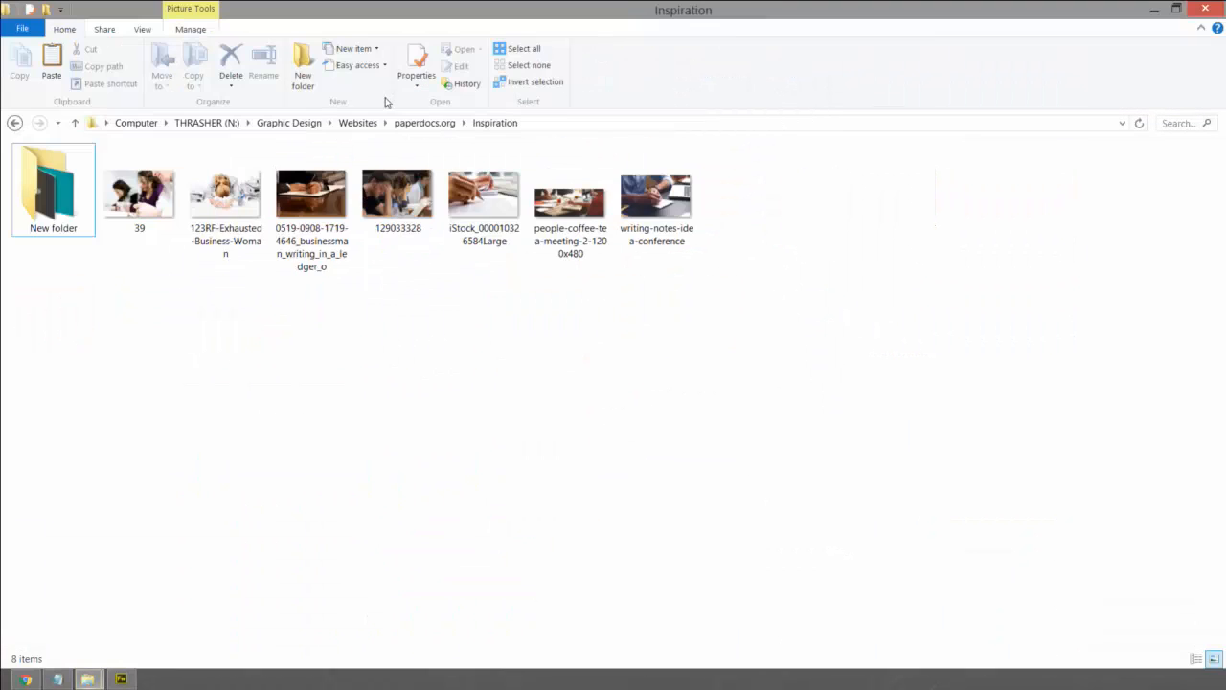
{"action": "left_click", "coordinate": [422, 123]}
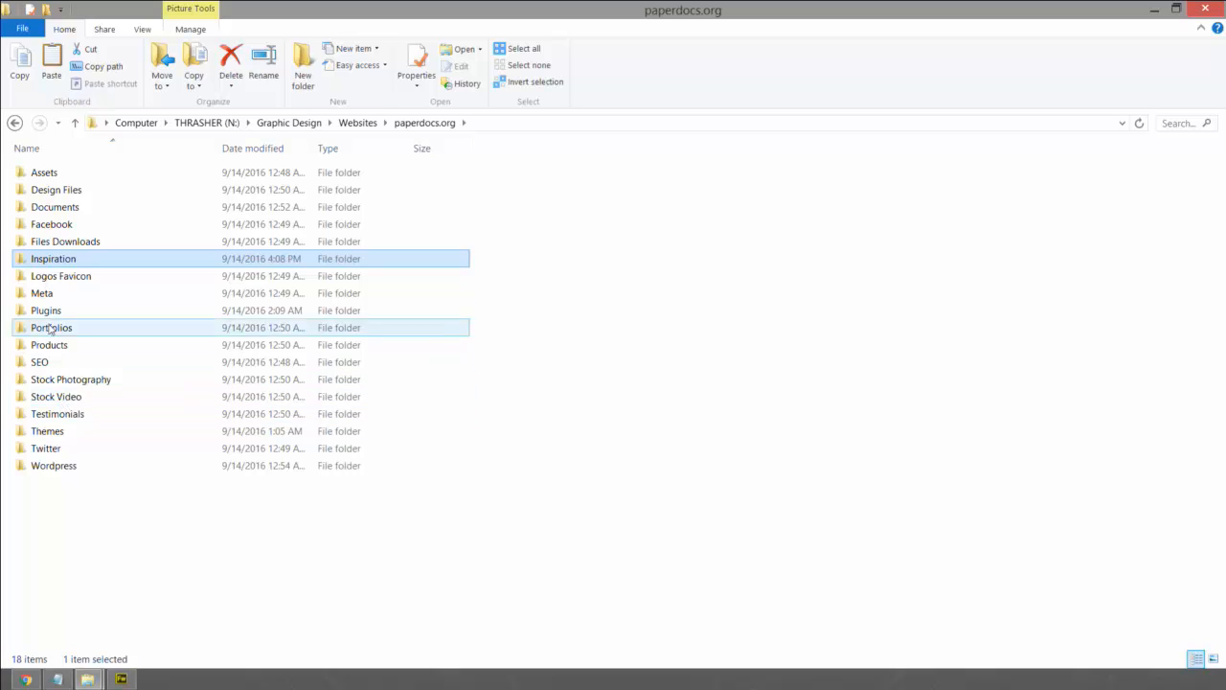
{"action": "double_click", "coordinate": [52, 176]}
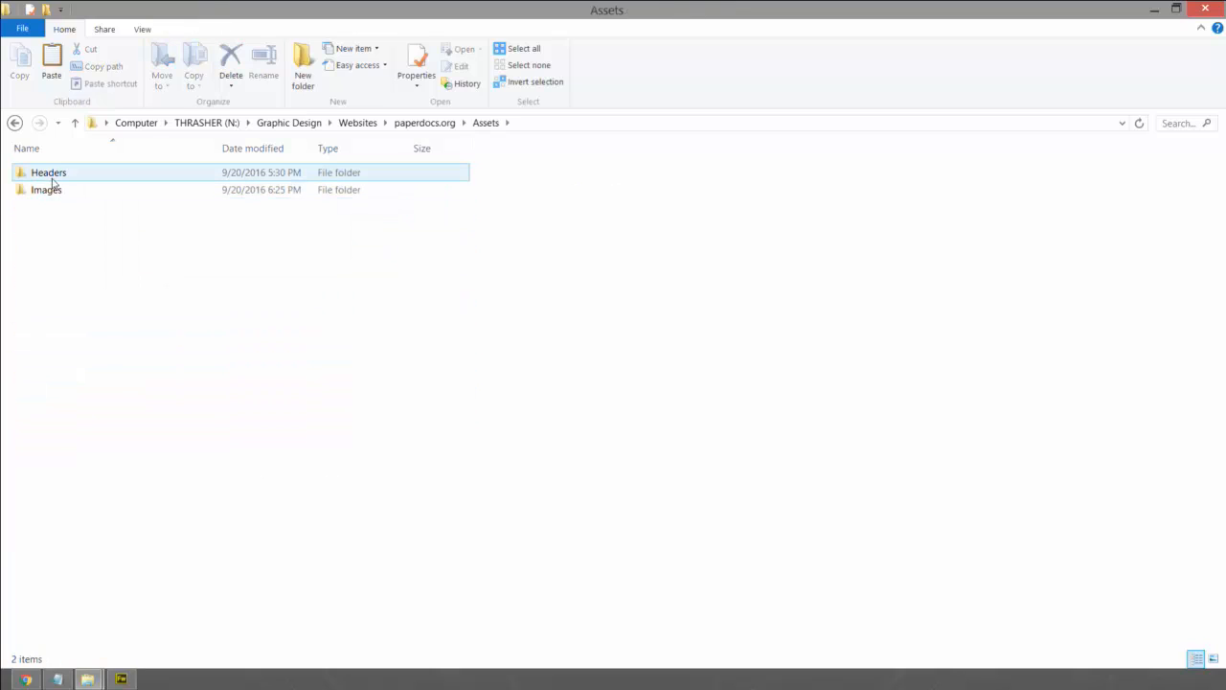
{"action": "double_click", "coordinate": [48, 191]}
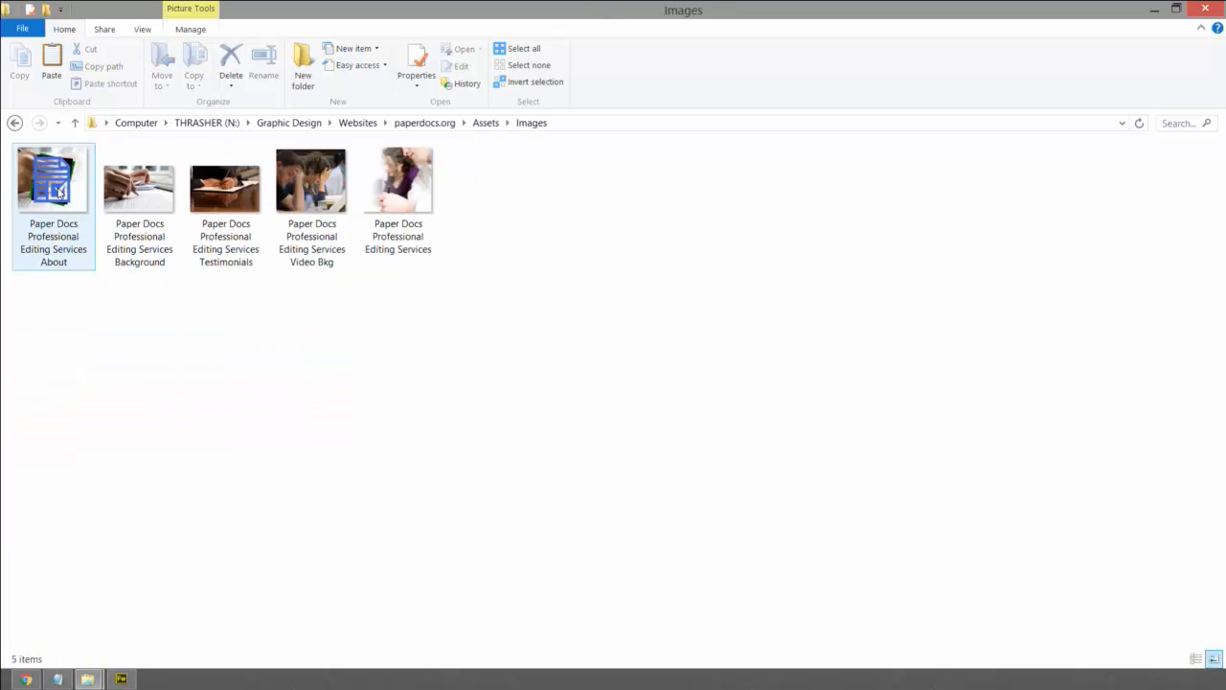
{"action": "key", "text": "ctrl+v"}
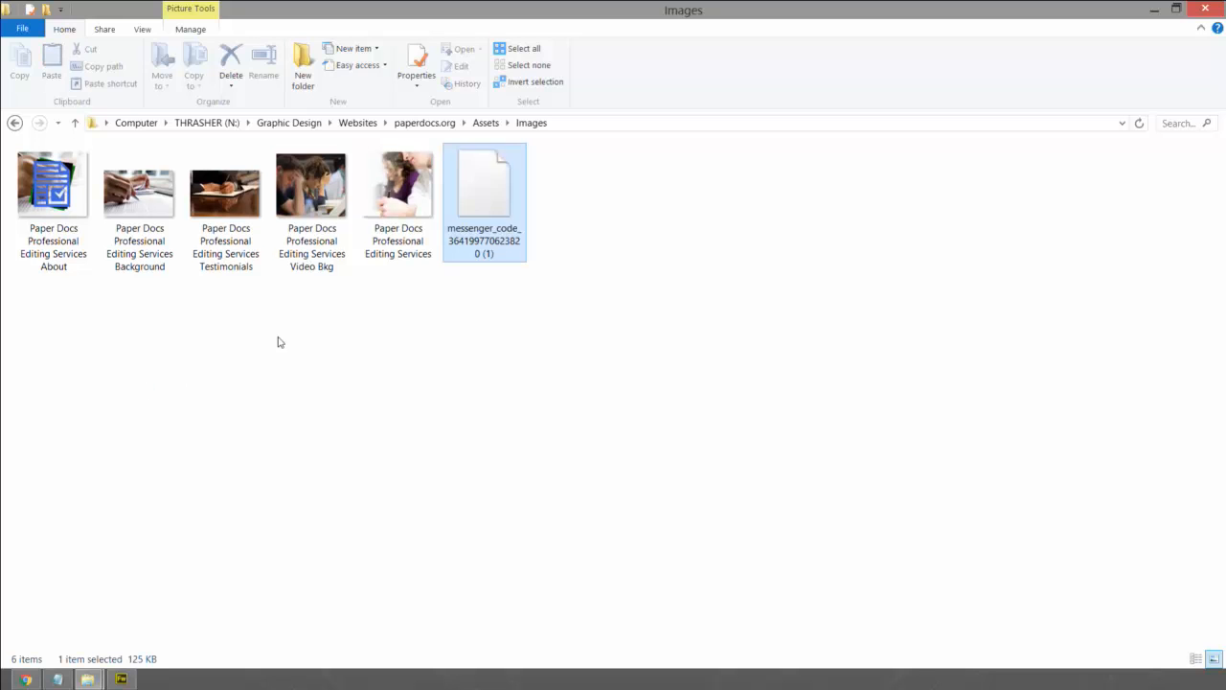
{"action": "left_click", "coordinate": [646, 233]}
{"action": "left_click", "coordinate": [510, 203]}
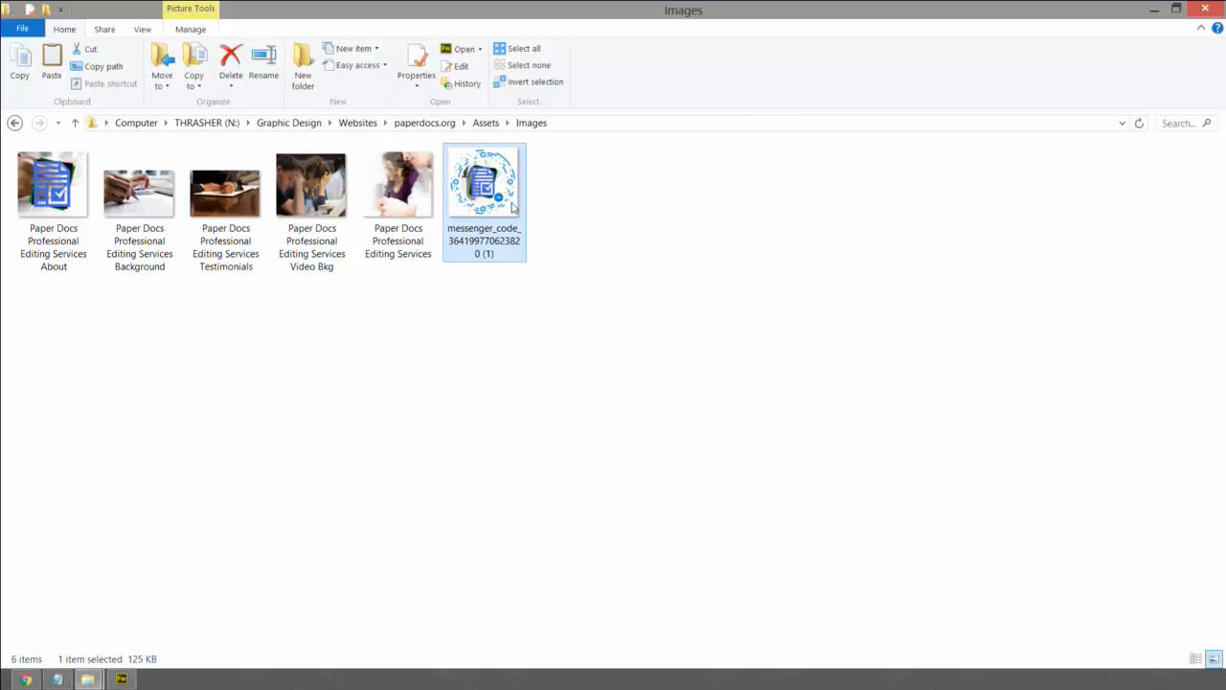
{"action": "left_click", "coordinate": [791, 177]}
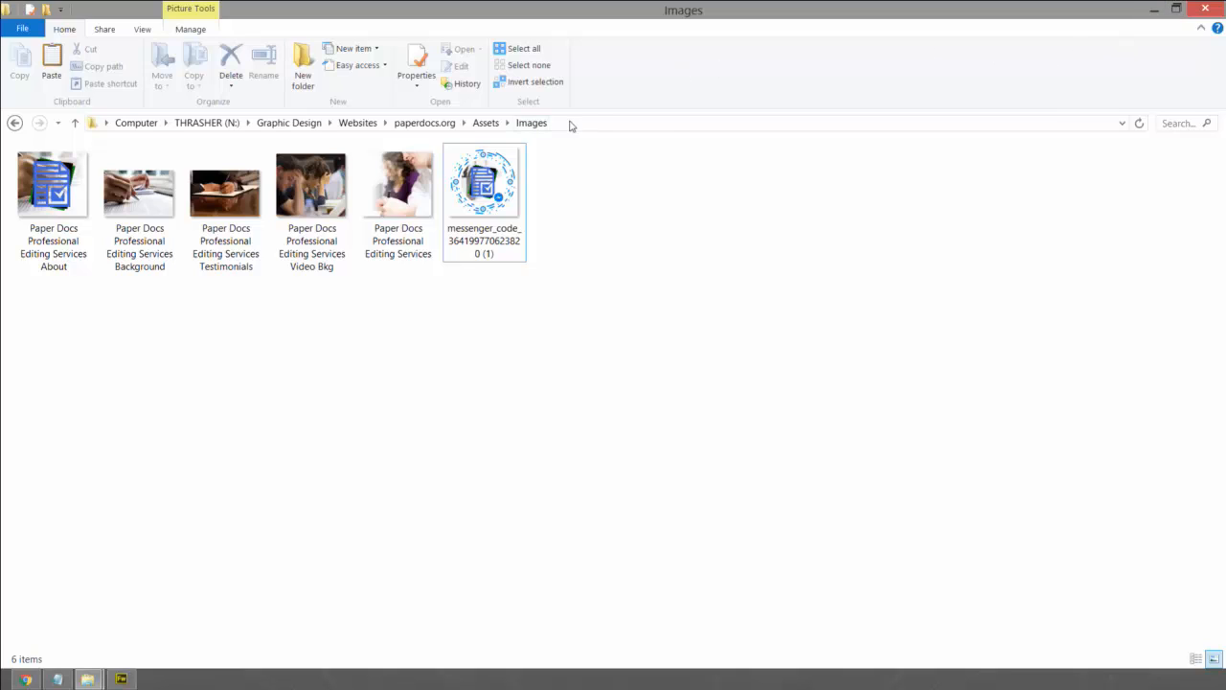
{"action": "left_click", "coordinate": [1154, 18]}
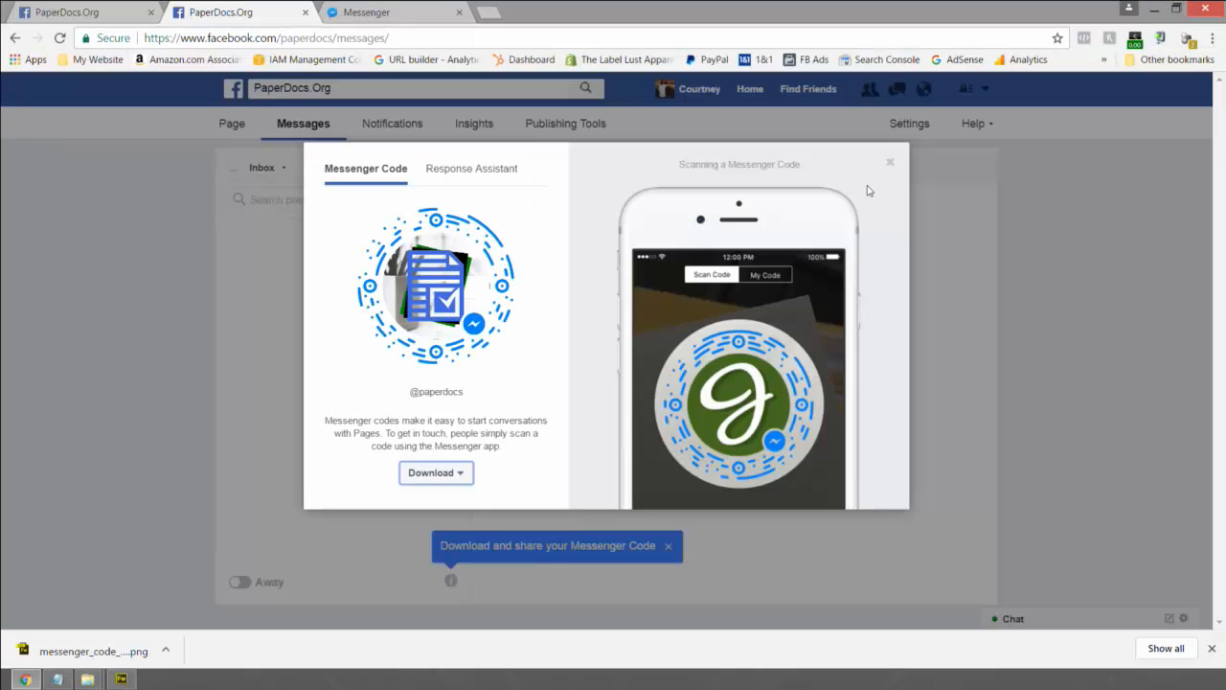
- Close the Messenger Code dialog and switch to the Messenger tab
{"action": "double_click", "coordinate": [888, 162]}
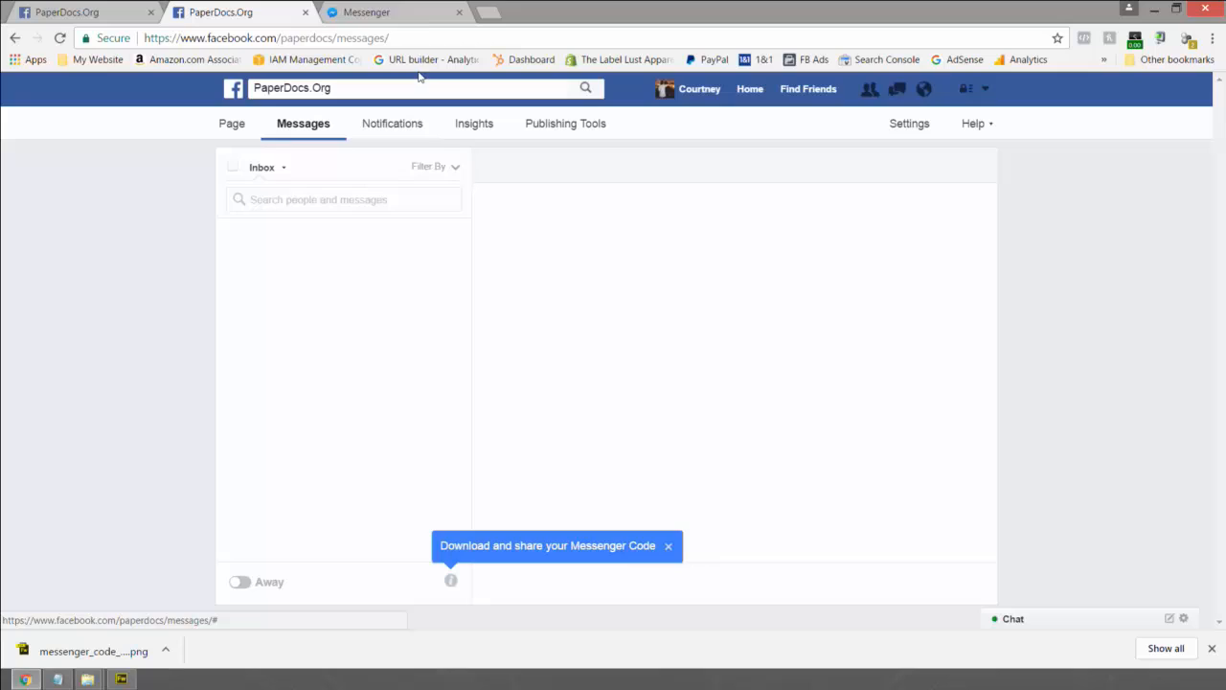
{"action": "left_click", "coordinate": [416, 16]}
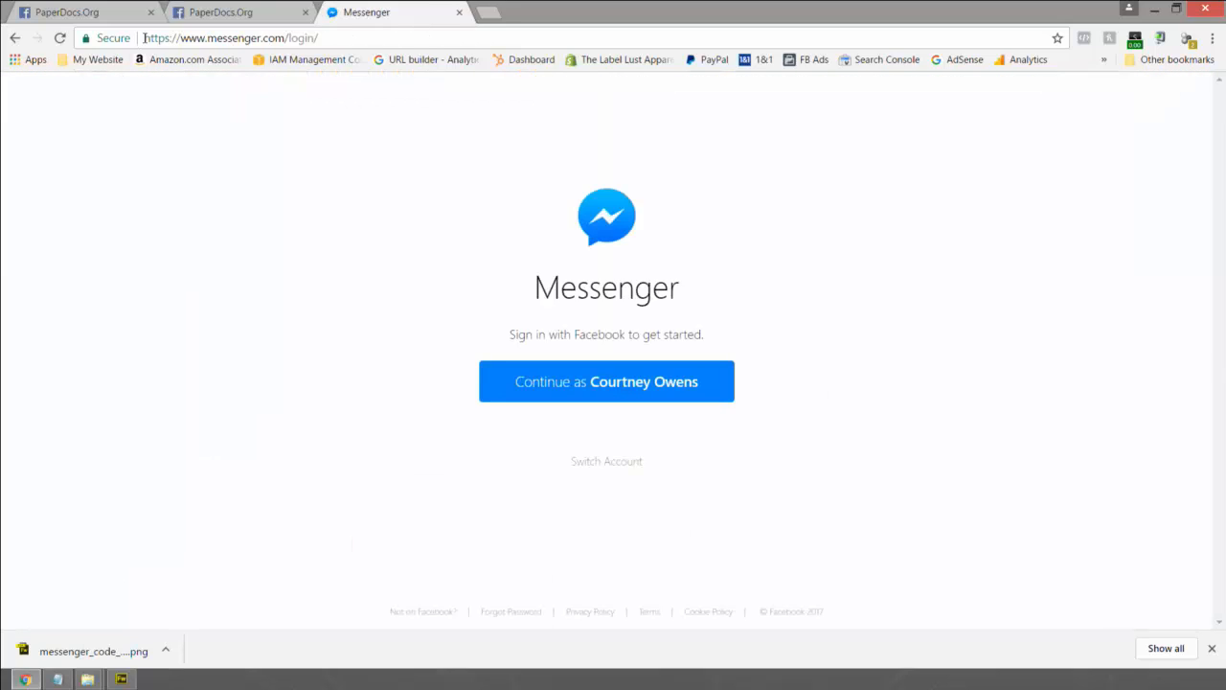
{"action": "left_click_drag", "start_coordinate": [146, 37], "coordinate": [327, 37]}
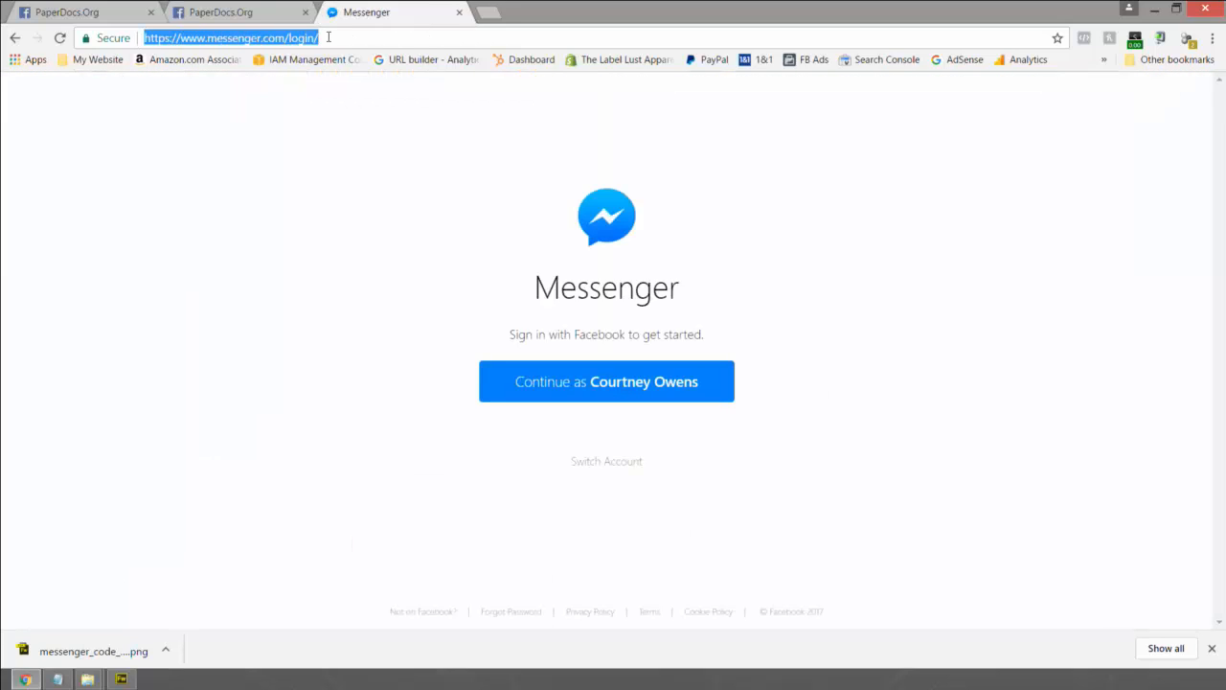
{"action": "left_click", "coordinate": [327, 37]}
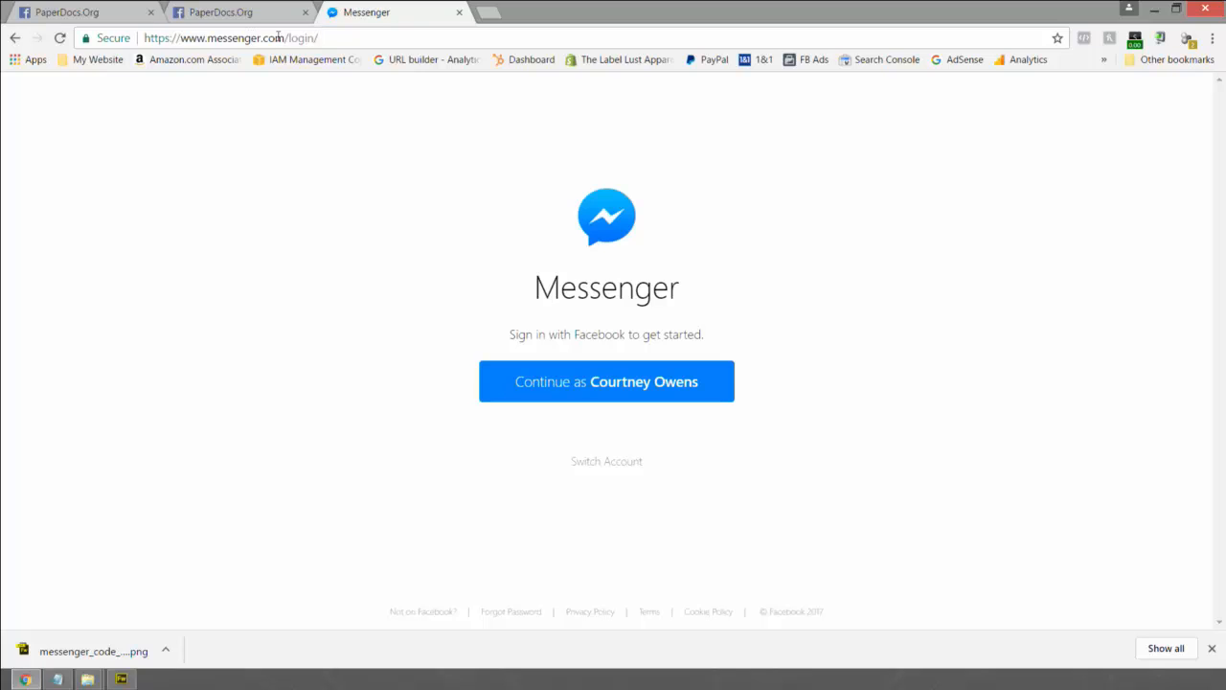
- Sign in to messenger.com with the account's e-mail address and password
{"action": "left_click", "coordinate": [630, 386]}
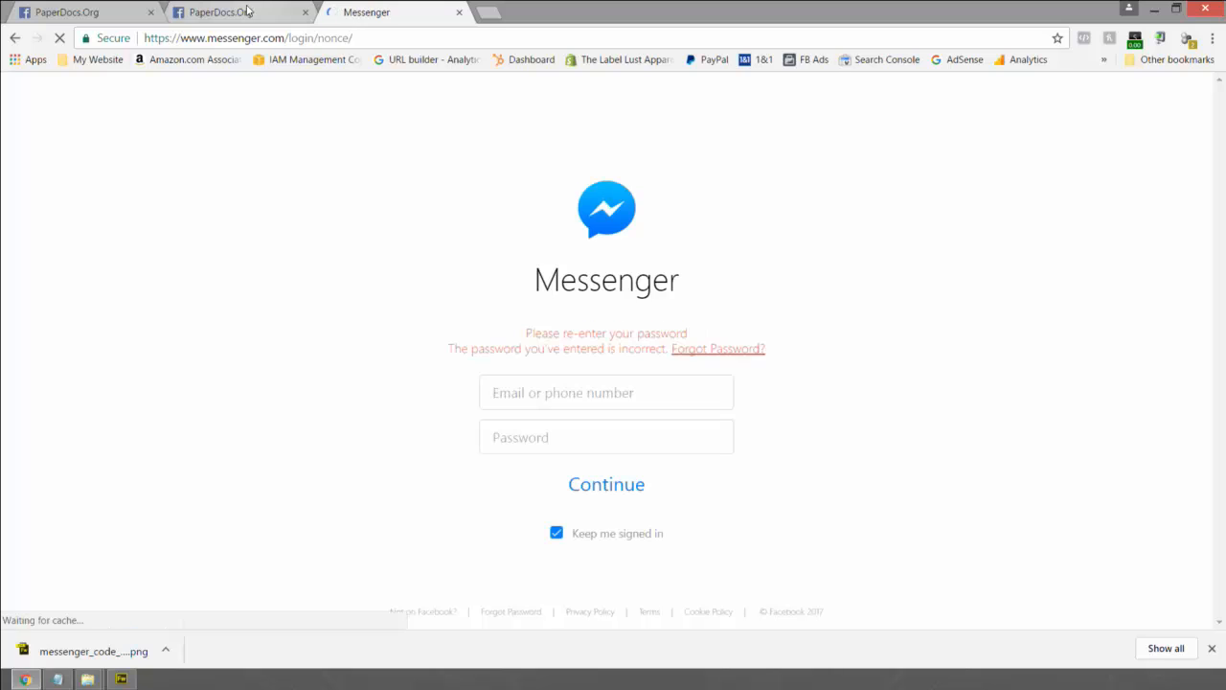
{"action": "left_click", "coordinate": [533, 395]}
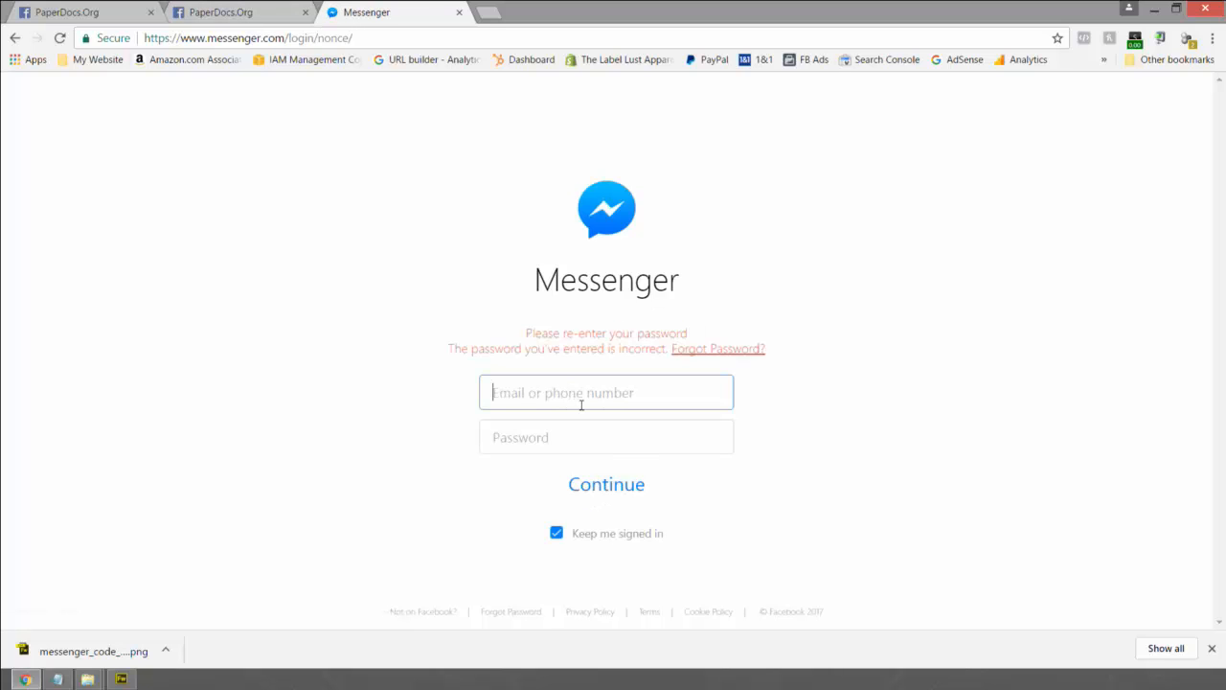
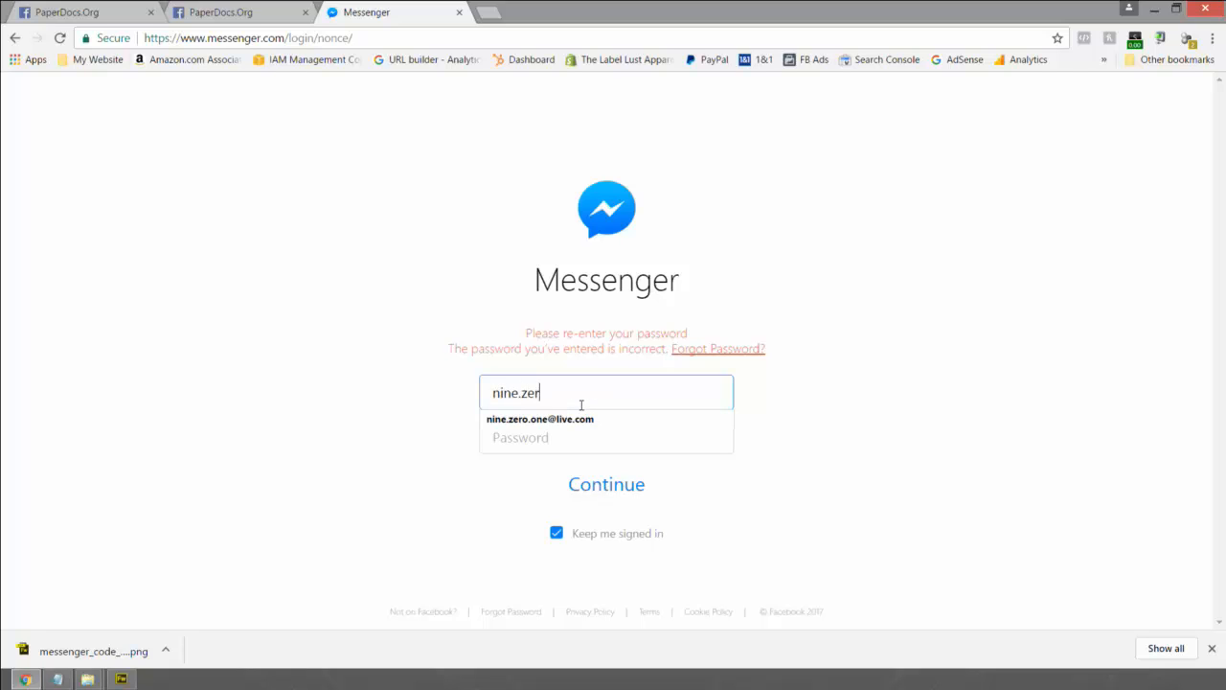
{"action": "key", "text": "Tab"}
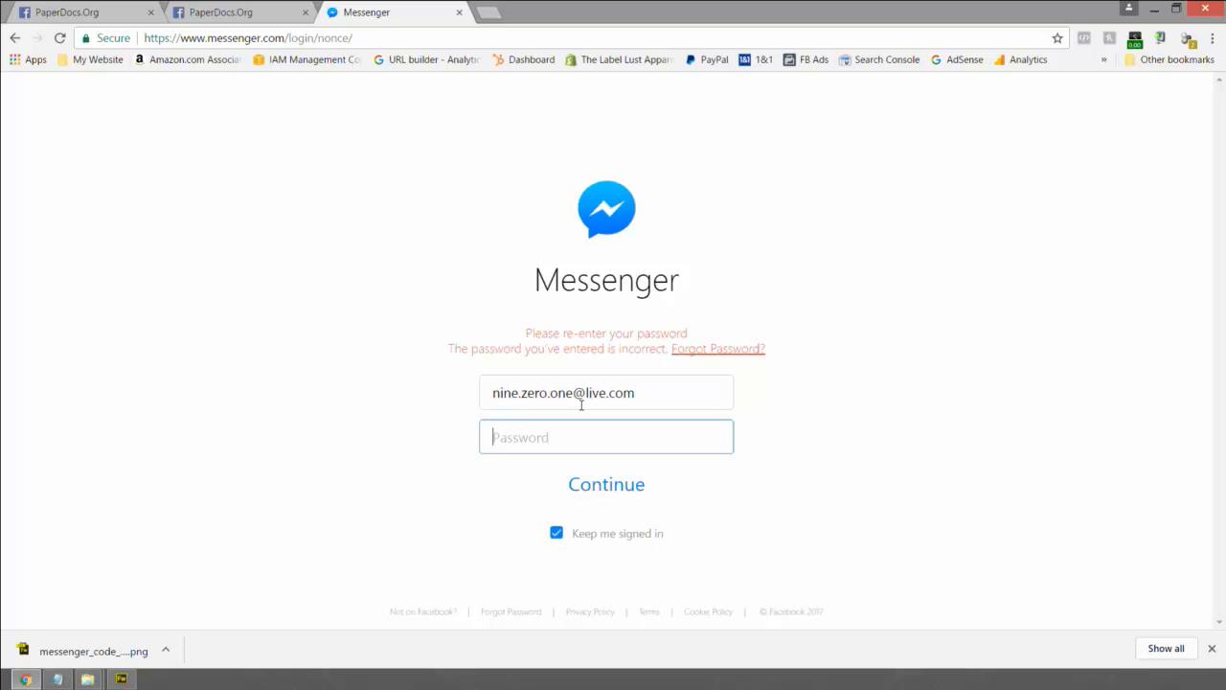
{"action": "type", "text": "•••••••••"}
{"action": "key", "text": "Return"}
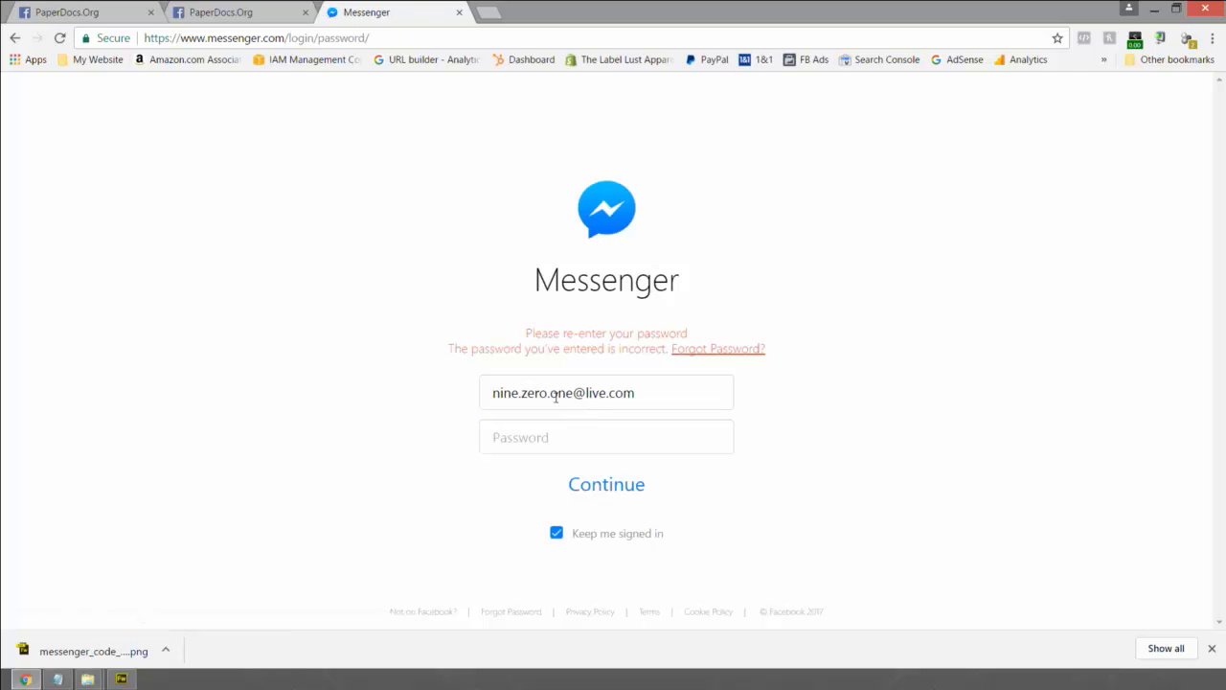
{"action": "left_click", "coordinate": [567, 432]}
{"action": "type", "text": "•••••••"}
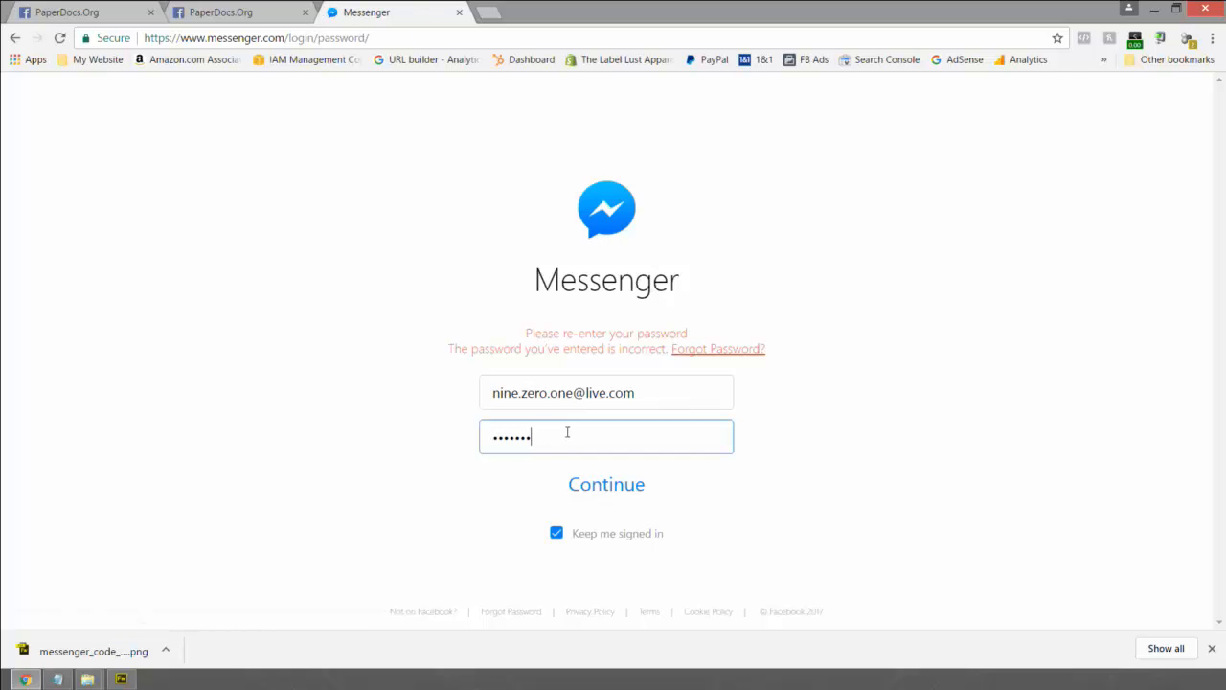
{"action": "type", "text": "•••"}
{"action": "key", "text": "Return"}
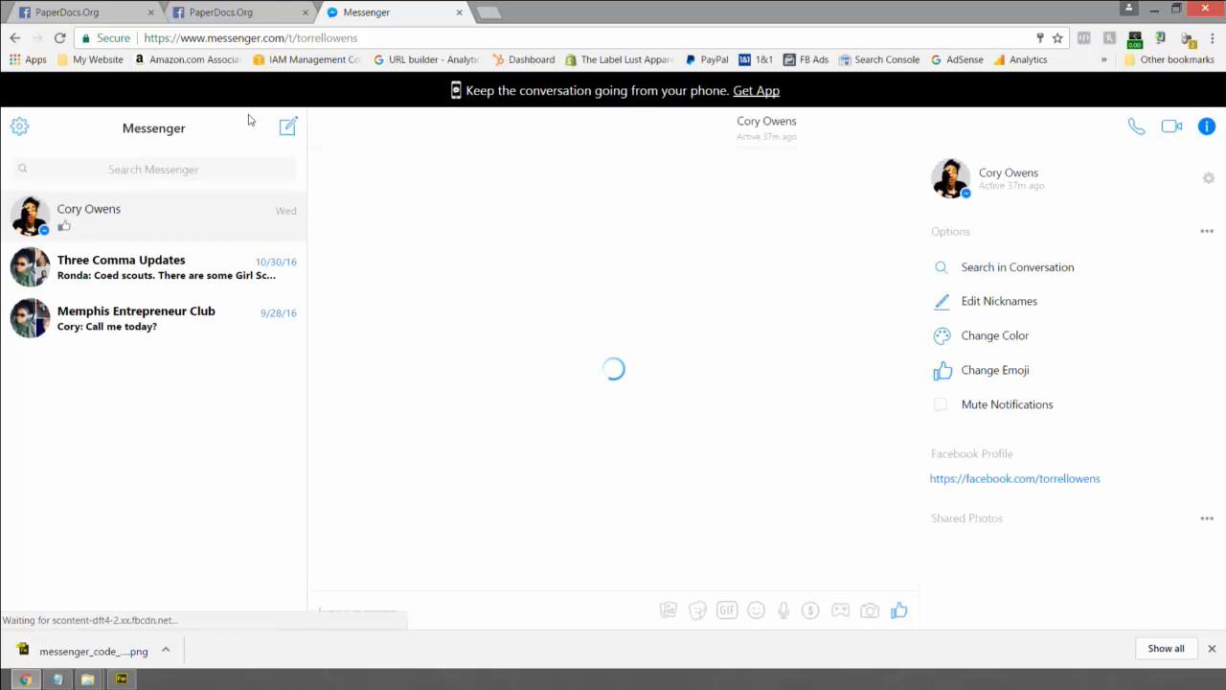
- Dismiss the save-password prompt and open the PaperDocs.Org conversation by searching 'paperdocs'
{"action": "left_click", "coordinate": [1014, 141]}
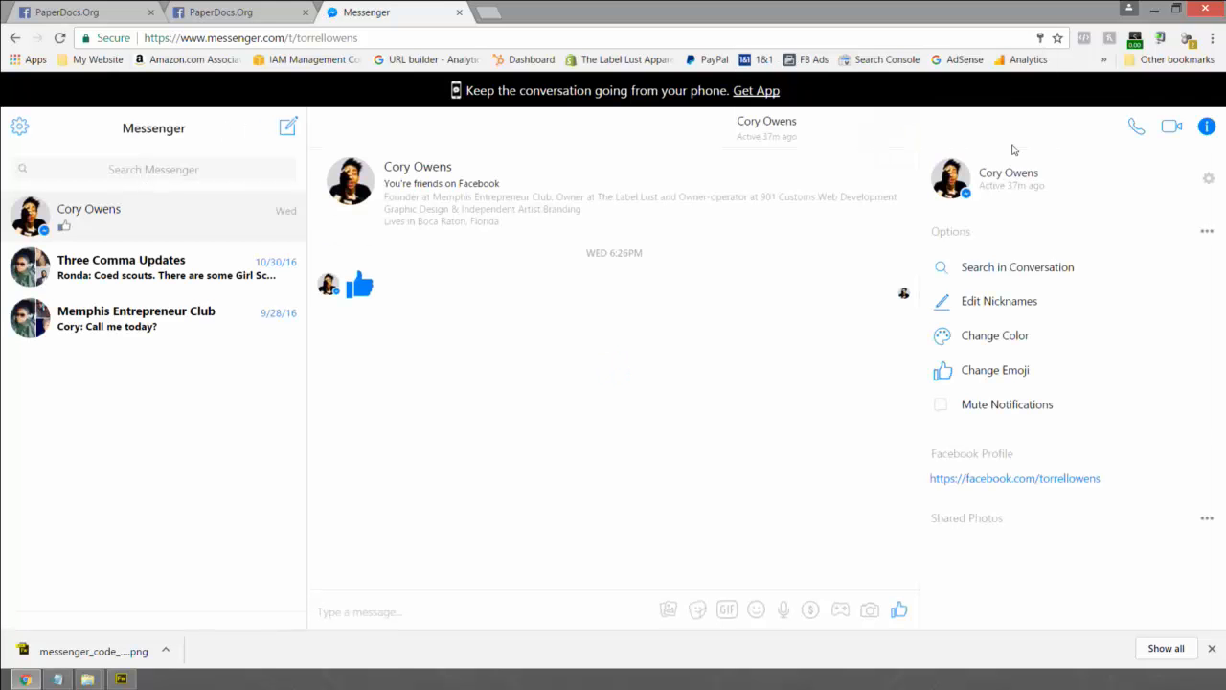
{"action": "left_click", "coordinate": [86, 170]}
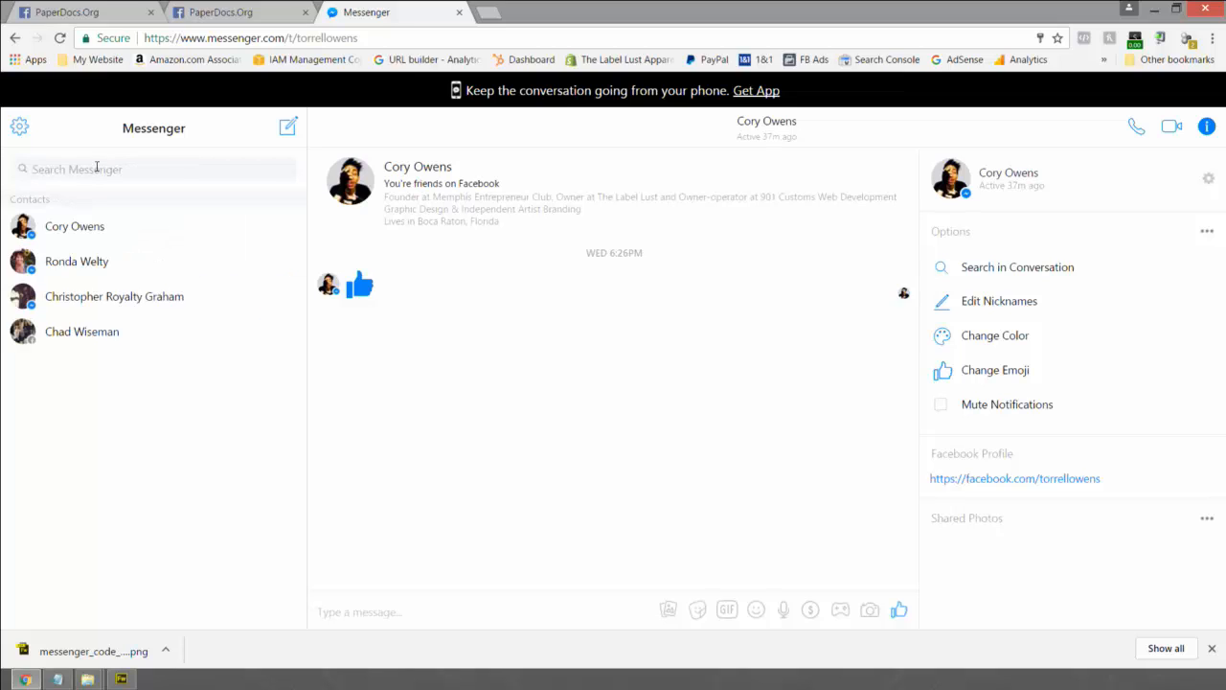
{"action": "type", "text": "paperdocs"}
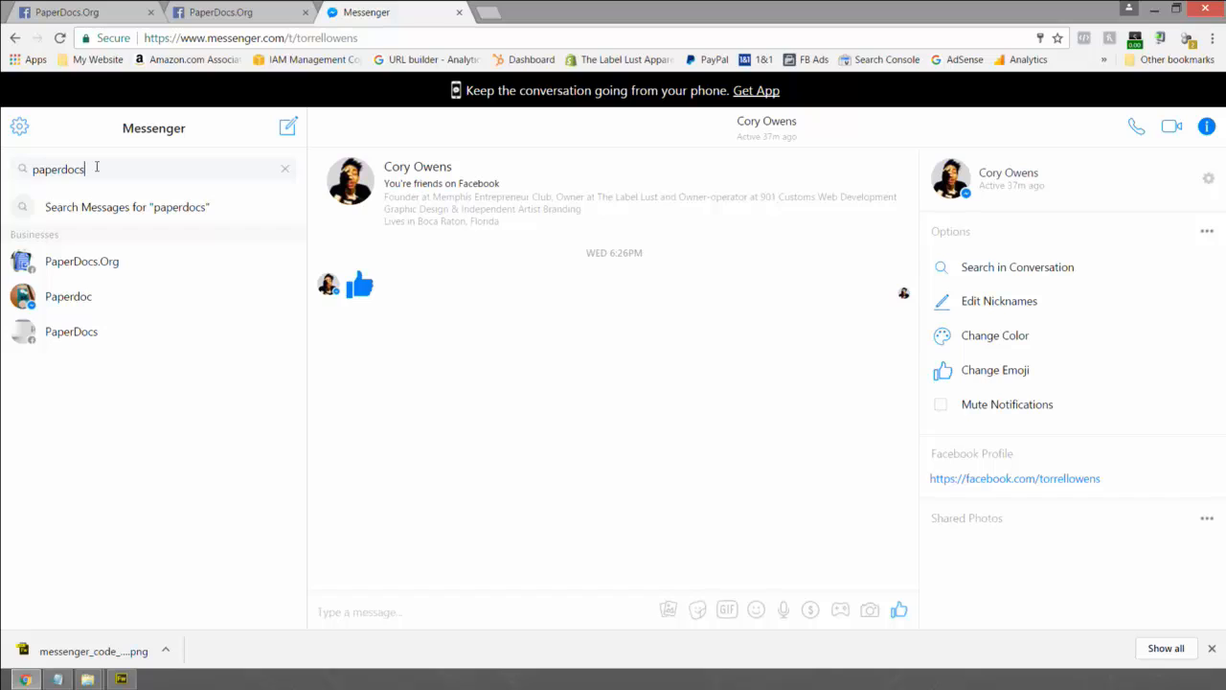
{"action": "left_click", "coordinate": [81, 267]}
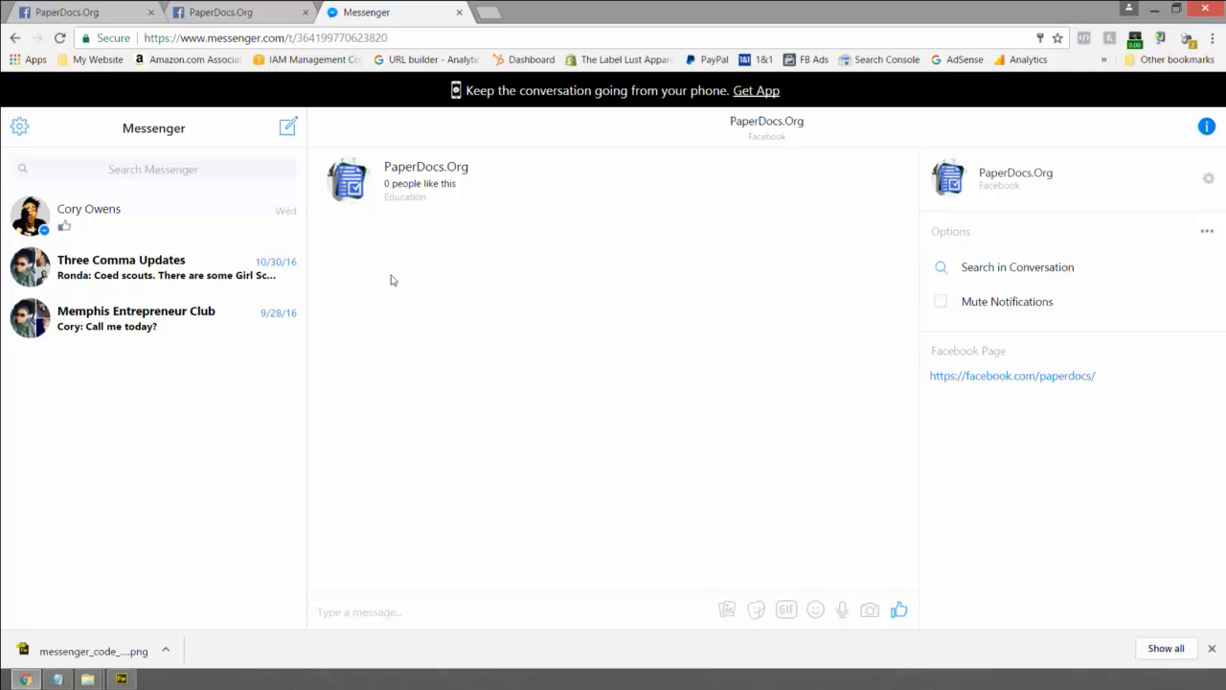
- Copy the conversation's web address, close the downloads bar, and bring the text note forward
{"action": "left_click", "coordinate": [397, 38]}
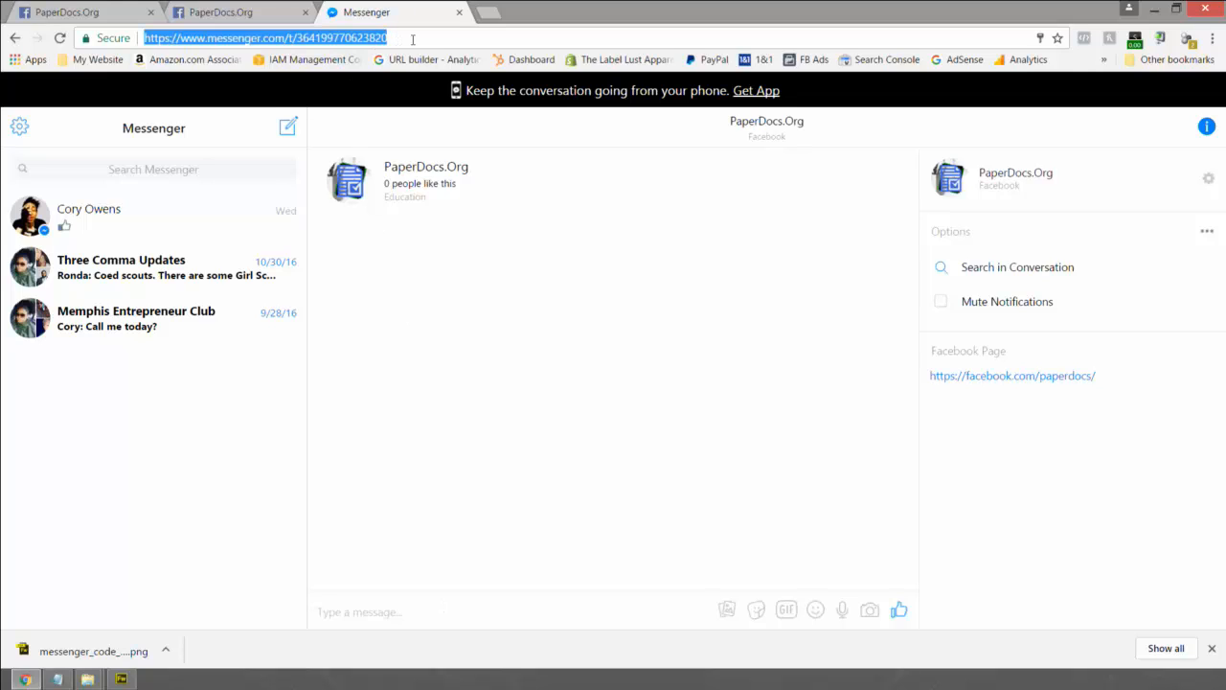
{"action": "right_click", "coordinate": [337, 43]}
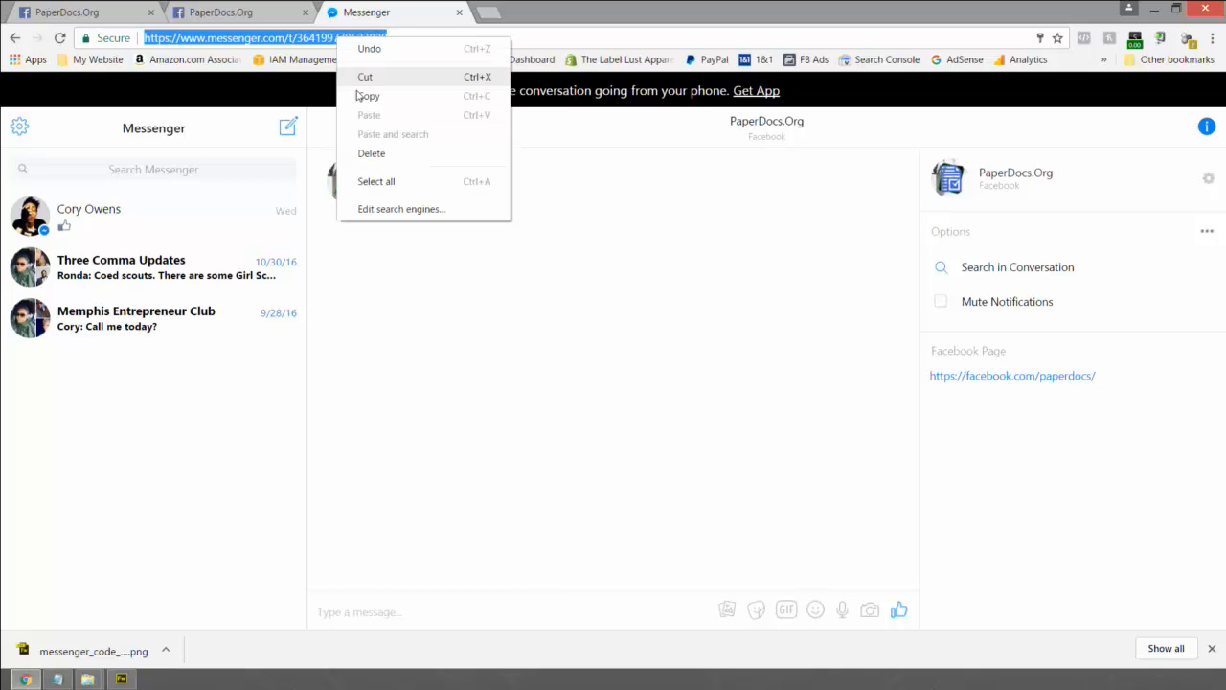
{"action": "left_click", "coordinate": [360, 100]}
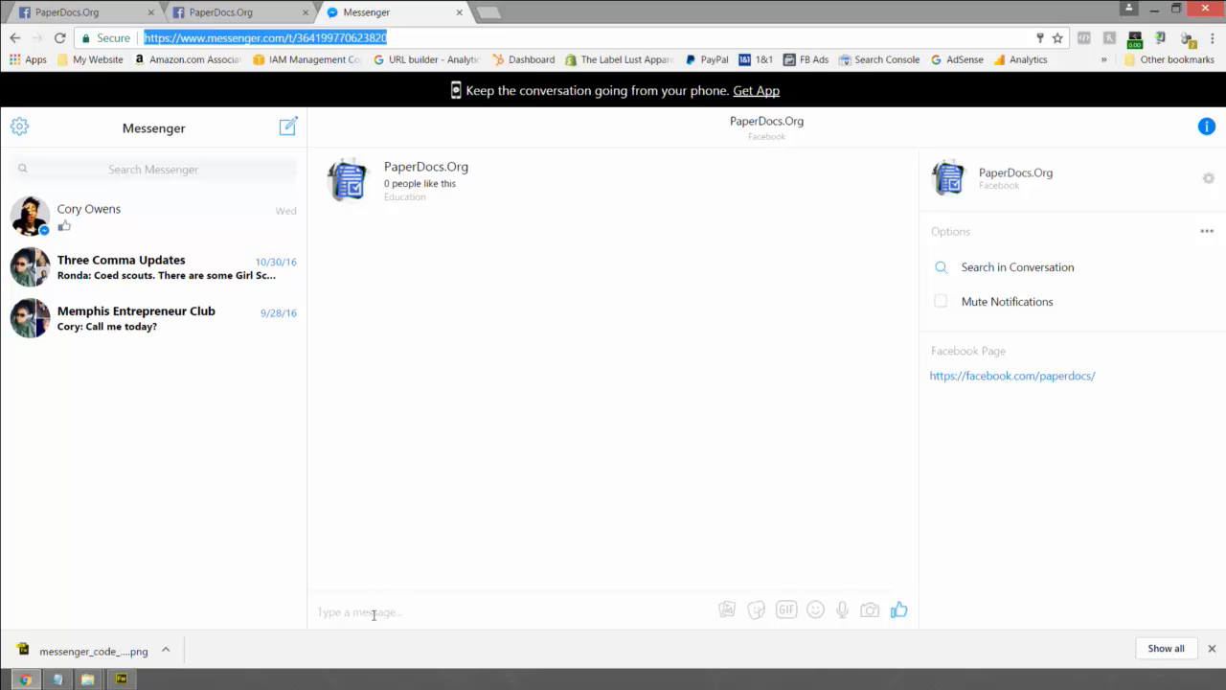
{"action": "left_click", "coordinate": [1212, 651]}
{"action": "left_click", "coordinate": [58, 679]}
- Open the Social text file from Documents > Links and maximize it
{"action": "mouse_move", "coordinate": [91, 680]}
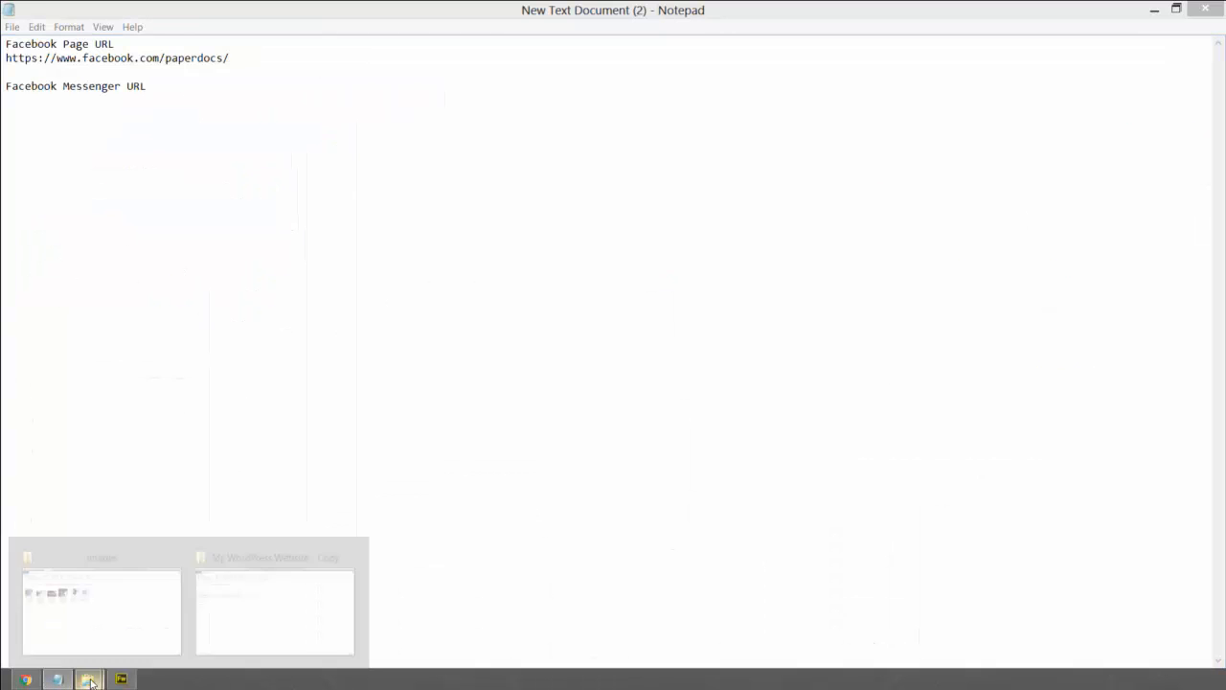
{"action": "mouse_move", "coordinate": [268, 615]}
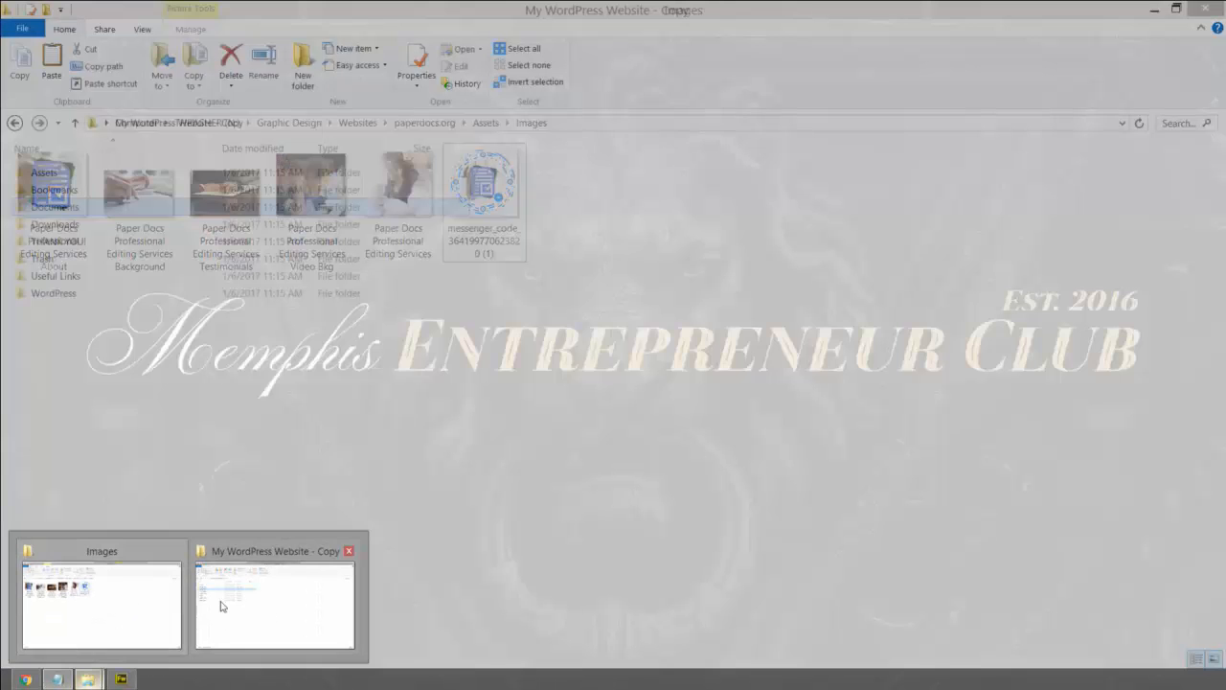
{"action": "left_click", "coordinate": [220, 605]}
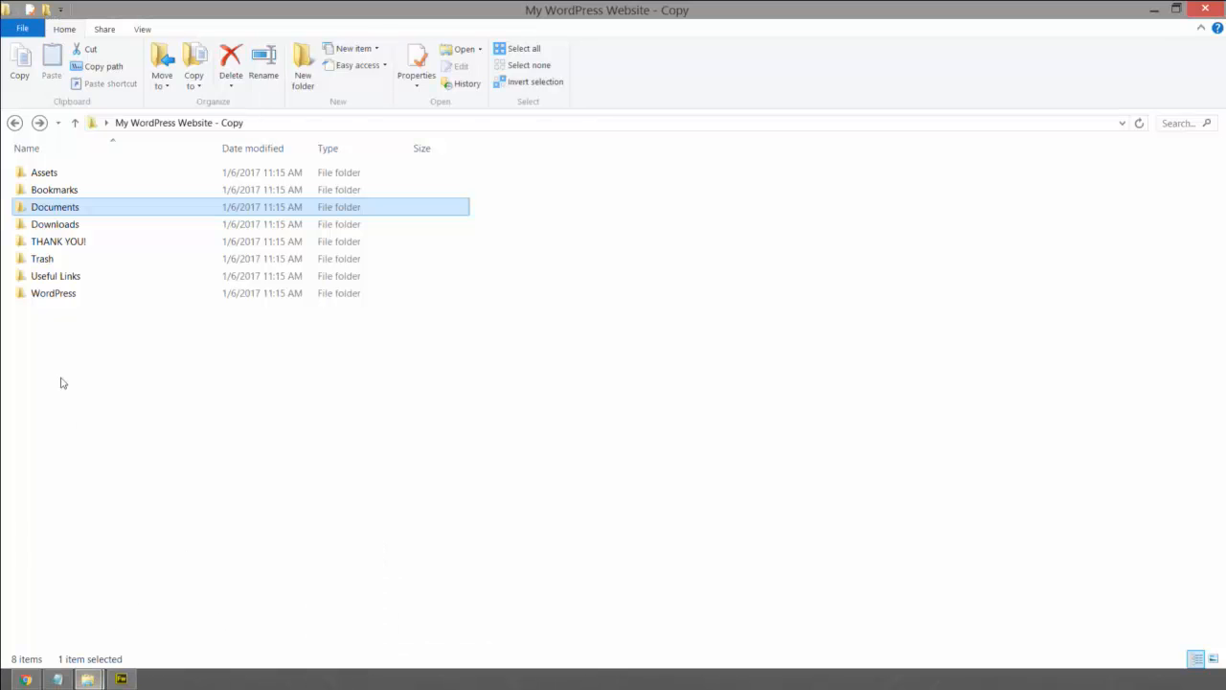
{"action": "double_click", "coordinate": [54, 209]}
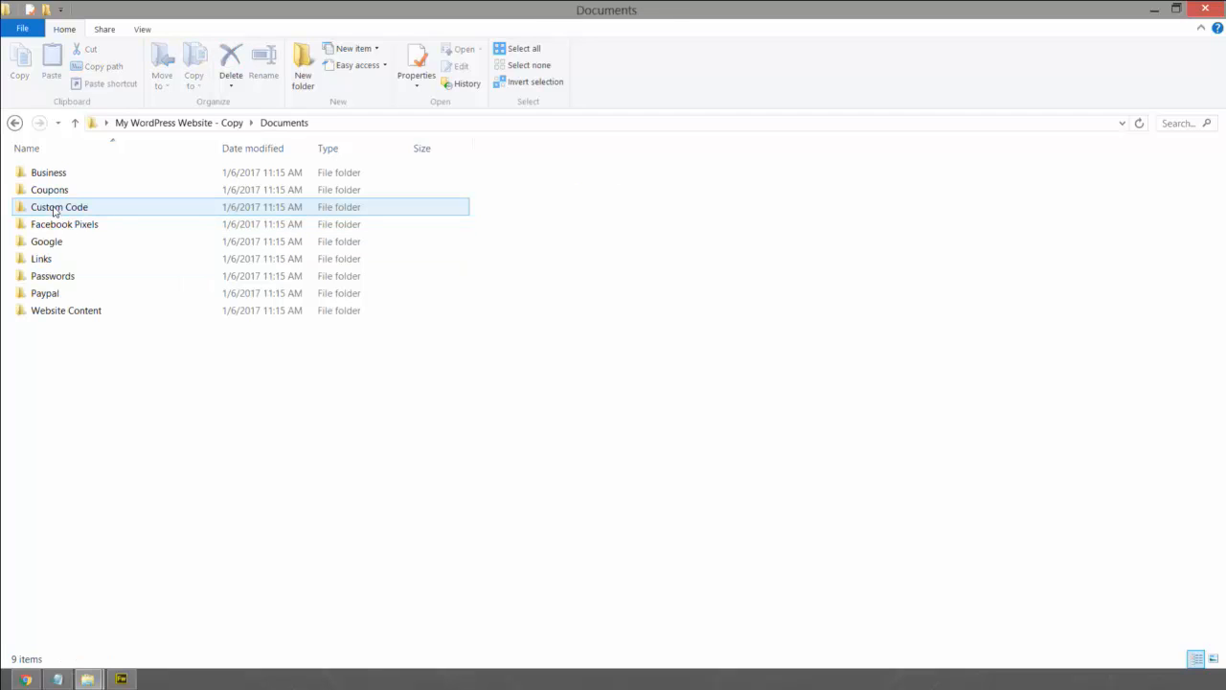
{"action": "double_click", "coordinate": [43, 259]}
{"action": "double_click", "coordinate": [40, 173]}
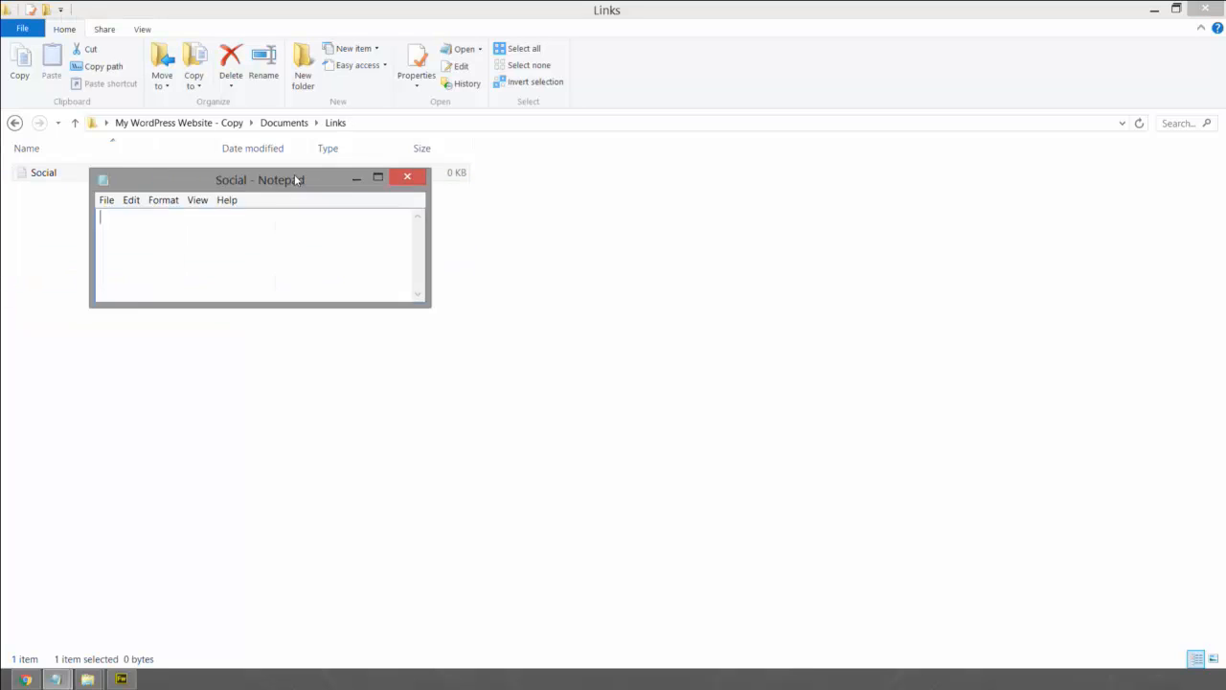
{"action": "left_click_drag", "start_coordinate": [285, 173], "coordinate": [804, 103]}
{"action": "double_click", "coordinate": [805, 103]}
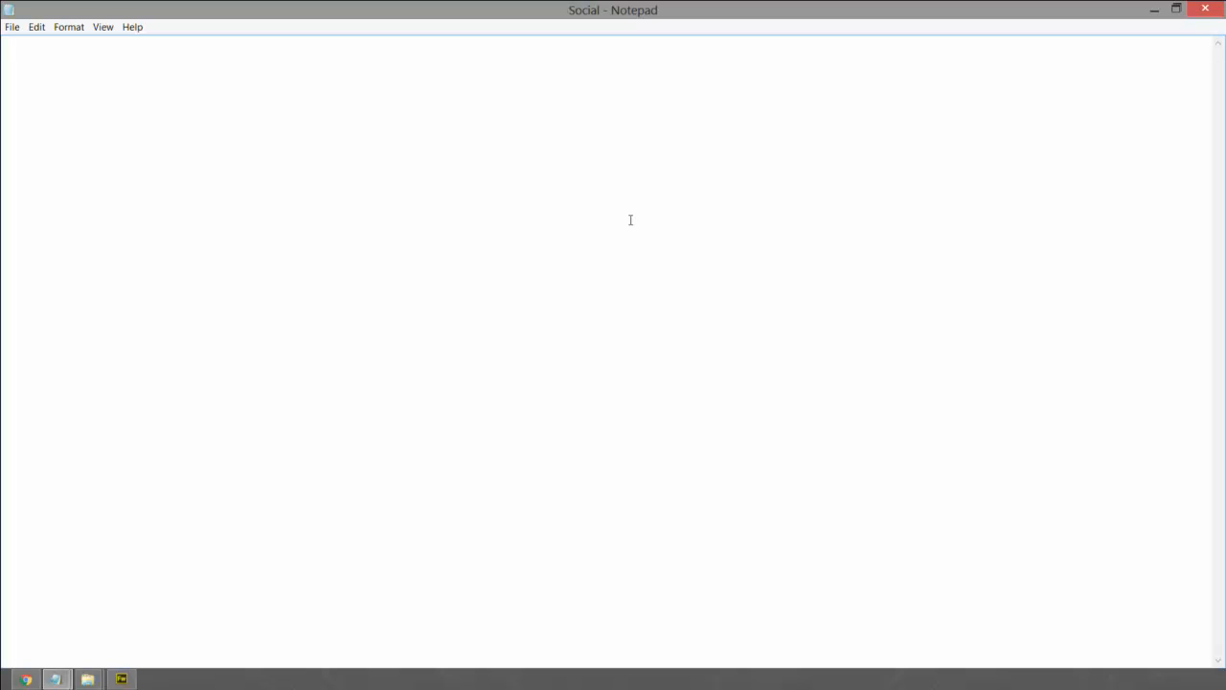
{"action": "type", "text": "Facebook URL h"}
{"action": "type", "text": "ttps://  Fa"}
{"action": "type", "text": "cebook M"}
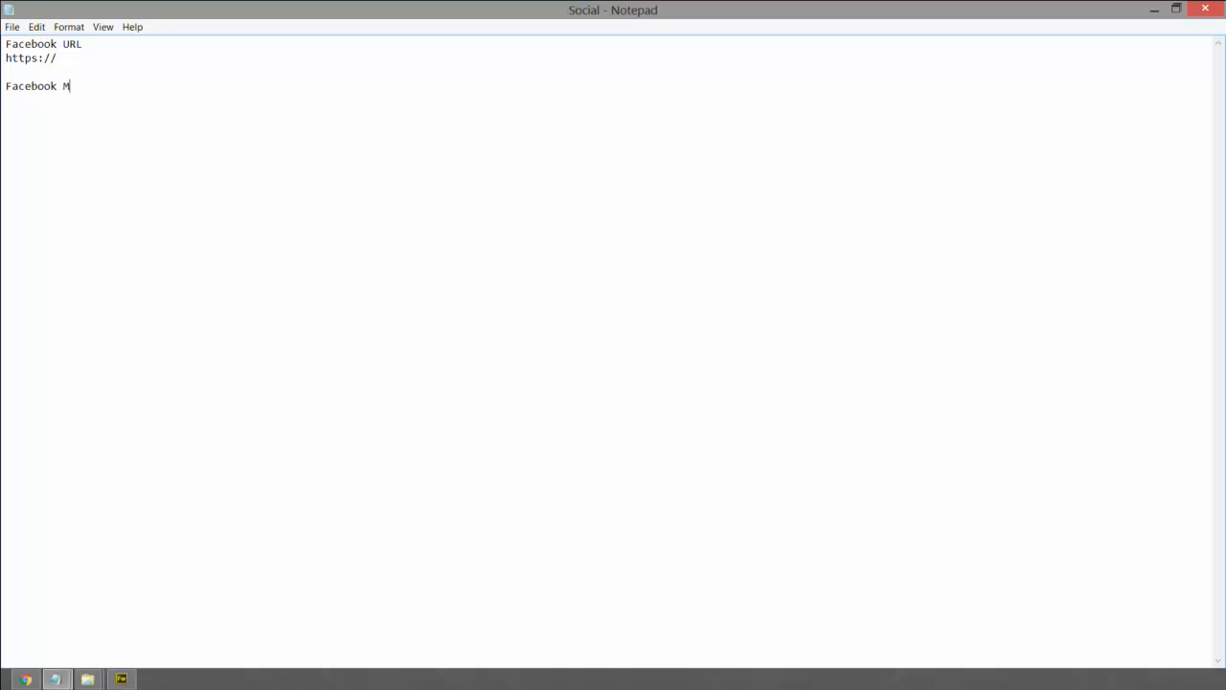
{"action": "type", "text": "essenger URL"}
{"action": "key", "text": "Return"}
{"action": "key", "text": "ctrl+v"}
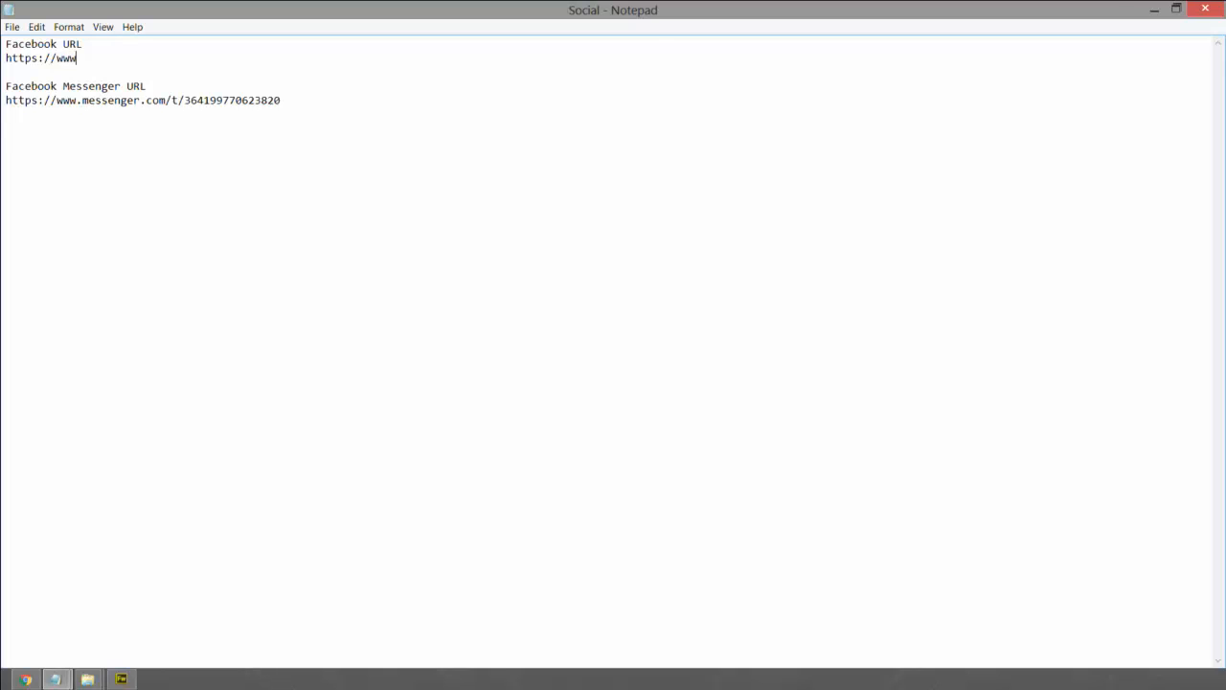
{"action": "type", "text": ".facebook.com/paperd"}
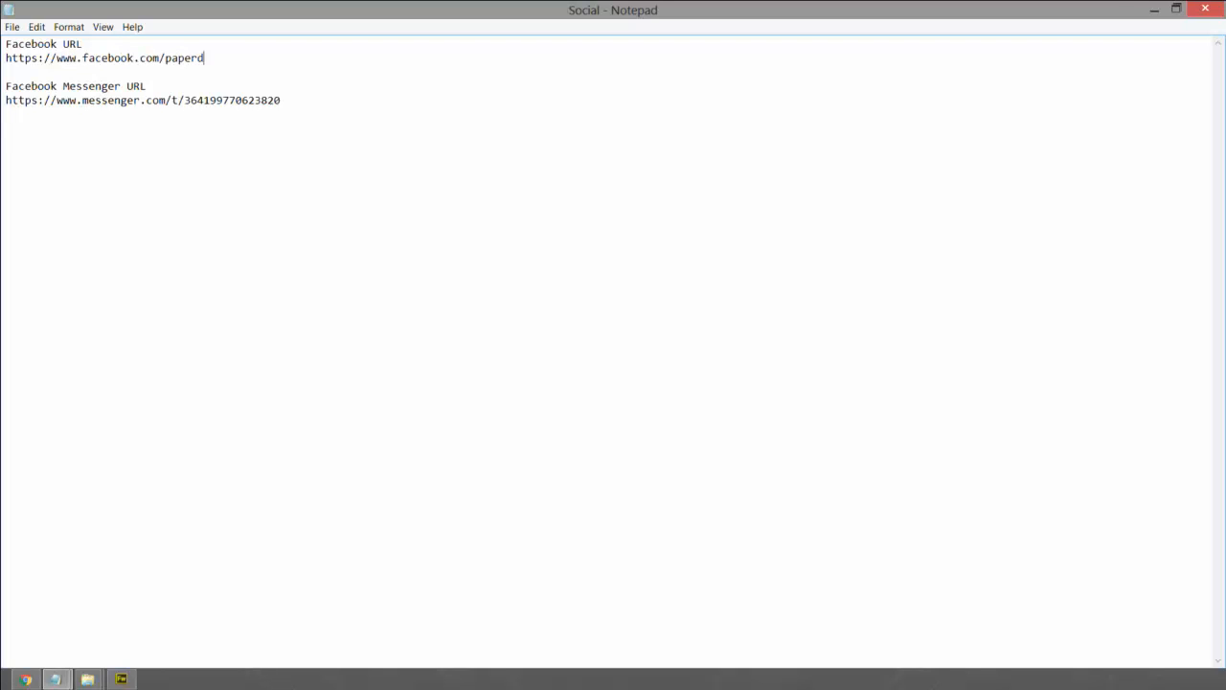
{"action": "type", "text": "ocs"}
{"action": "left_click", "coordinate": [1155, 9]}
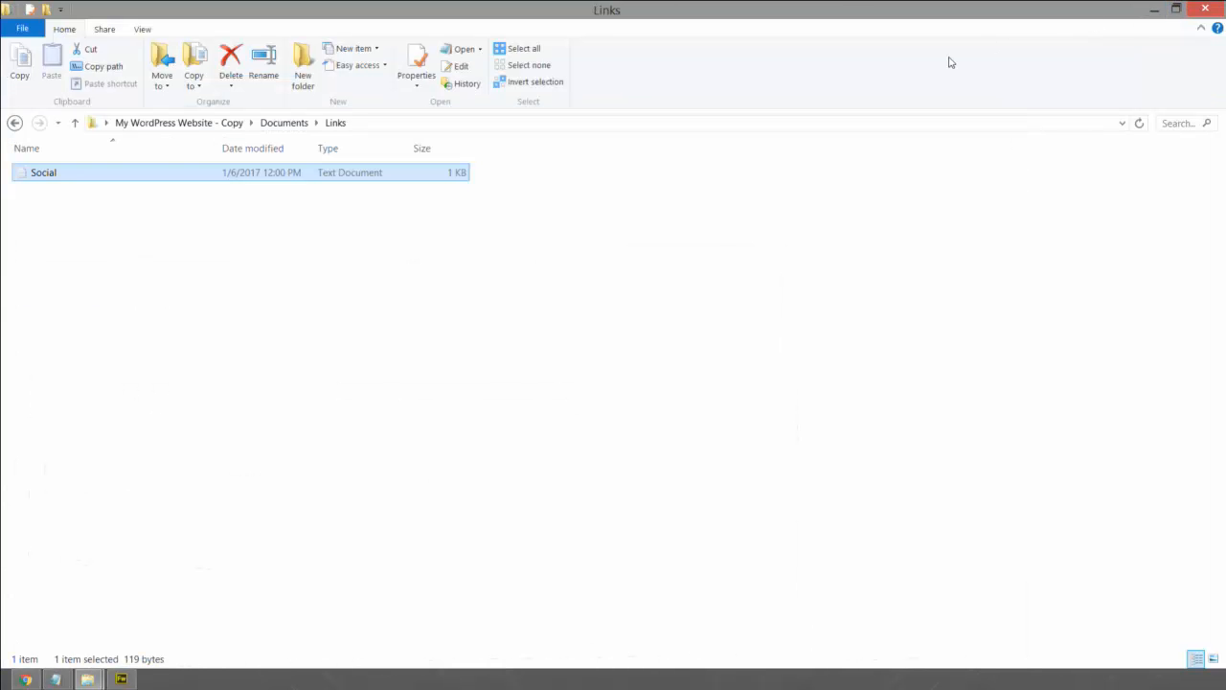
- Discard the unsaved Notepad draft and close the Messenger and duplicate PaperDocs.Org tabs
{"action": "left_click", "coordinate": [1151, 8]}
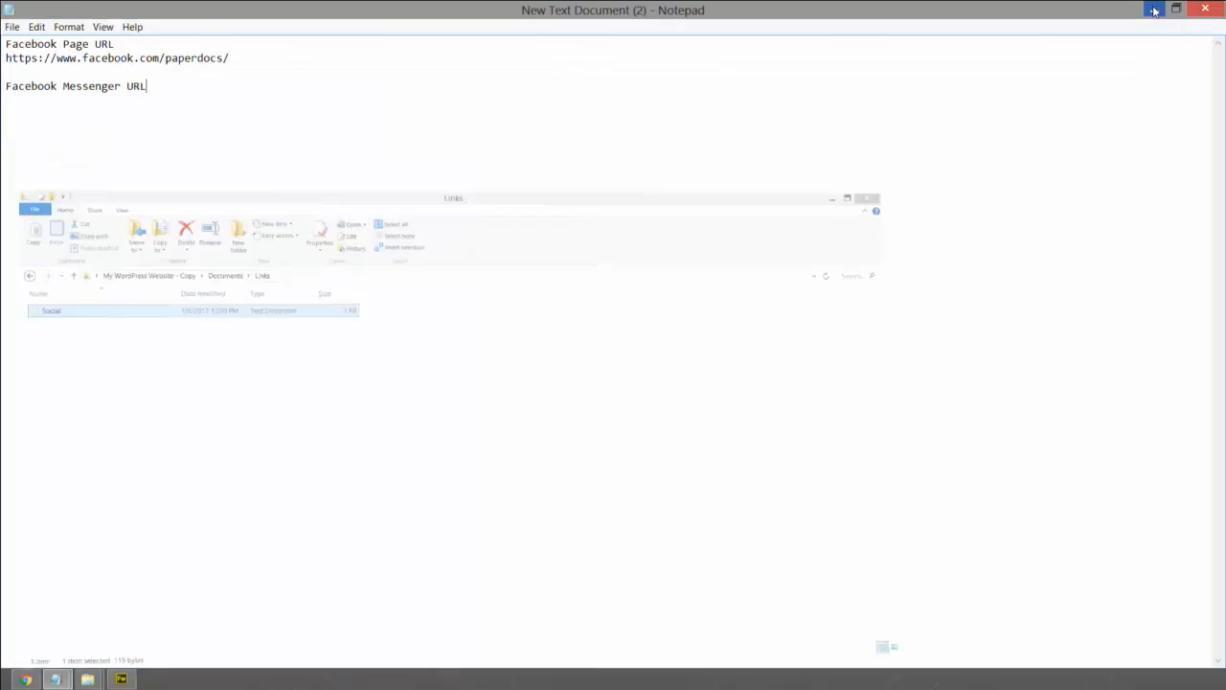
{"action": "left_click", "coordinate": [1209, 8]}
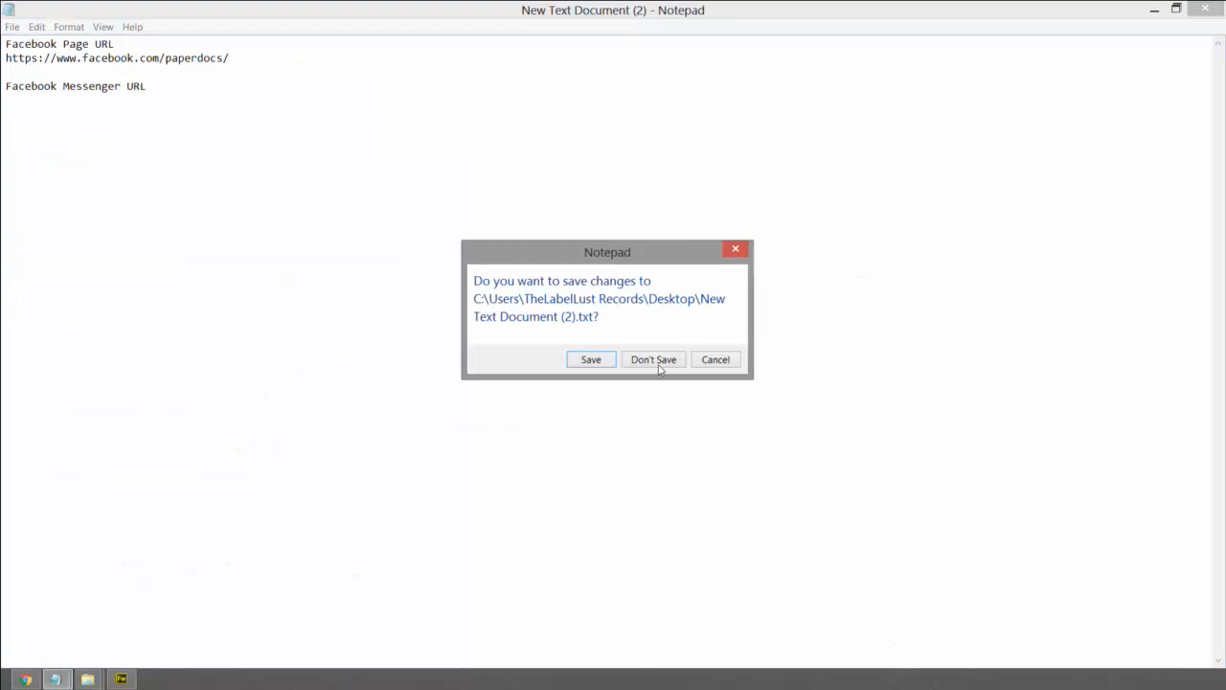
{"action": "left_click", "coordinate": [659, 365]}
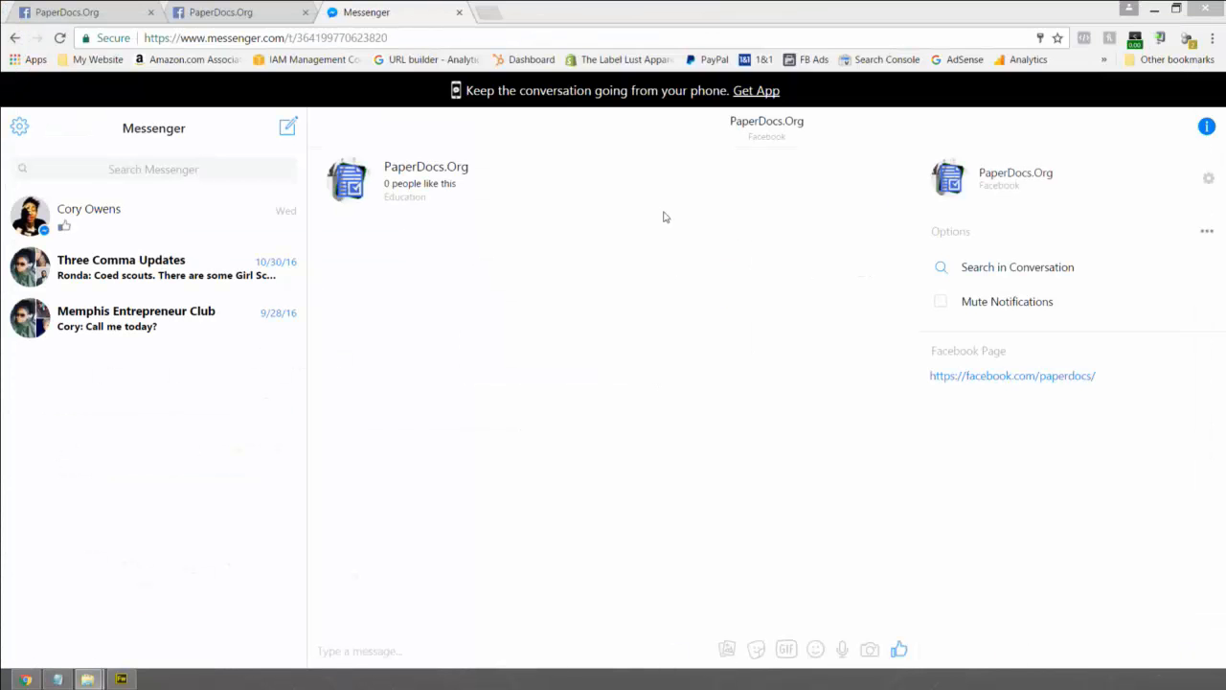
{"action": "left_click", "coordinate": [460, 12]}
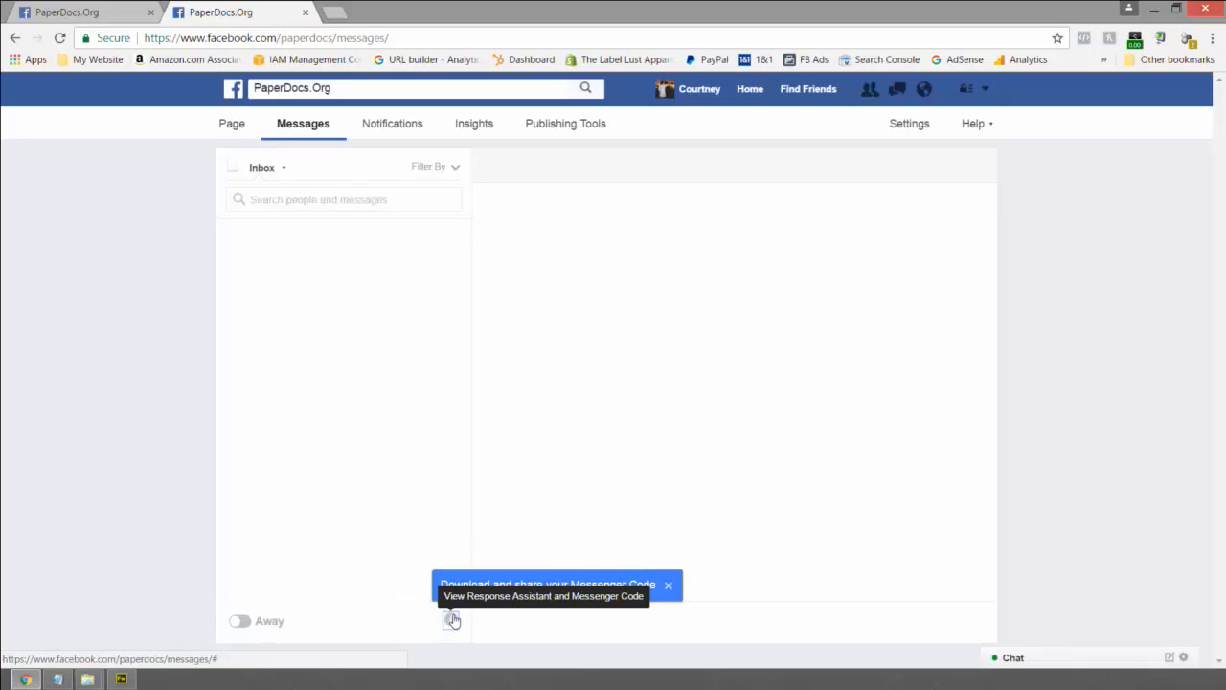
{"action": "left_click", "coordinate": [304, 12]}
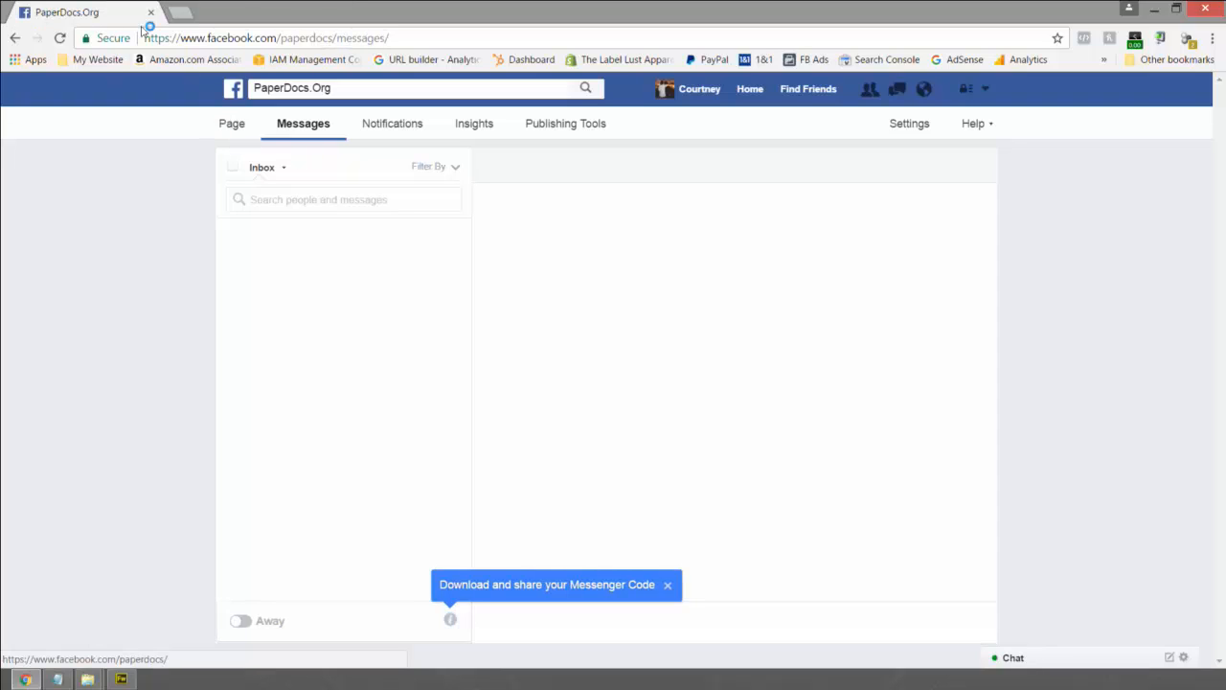
- Review the finished Facebook Banner zoomed out in Fireworks, then minimize it to return to the PaperDocs.Org page
{"action": "left_click", "coordinate": [230, 124]}
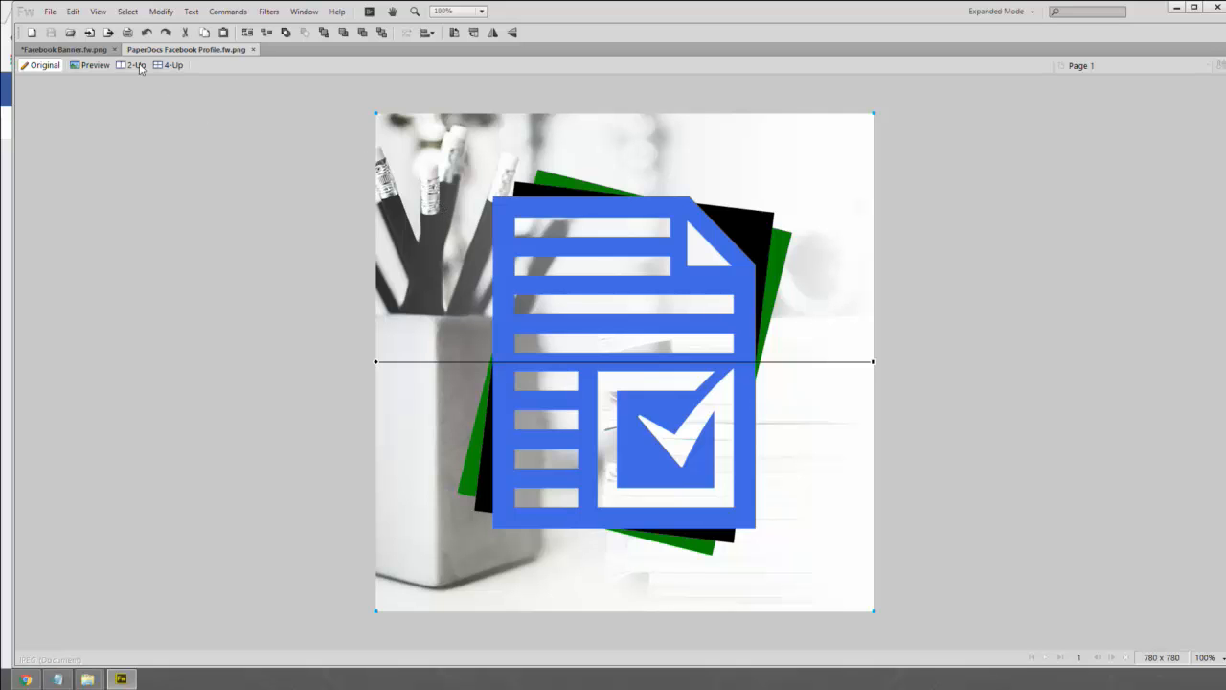
{"action": "left_click", "coordinate": [86, 49]}
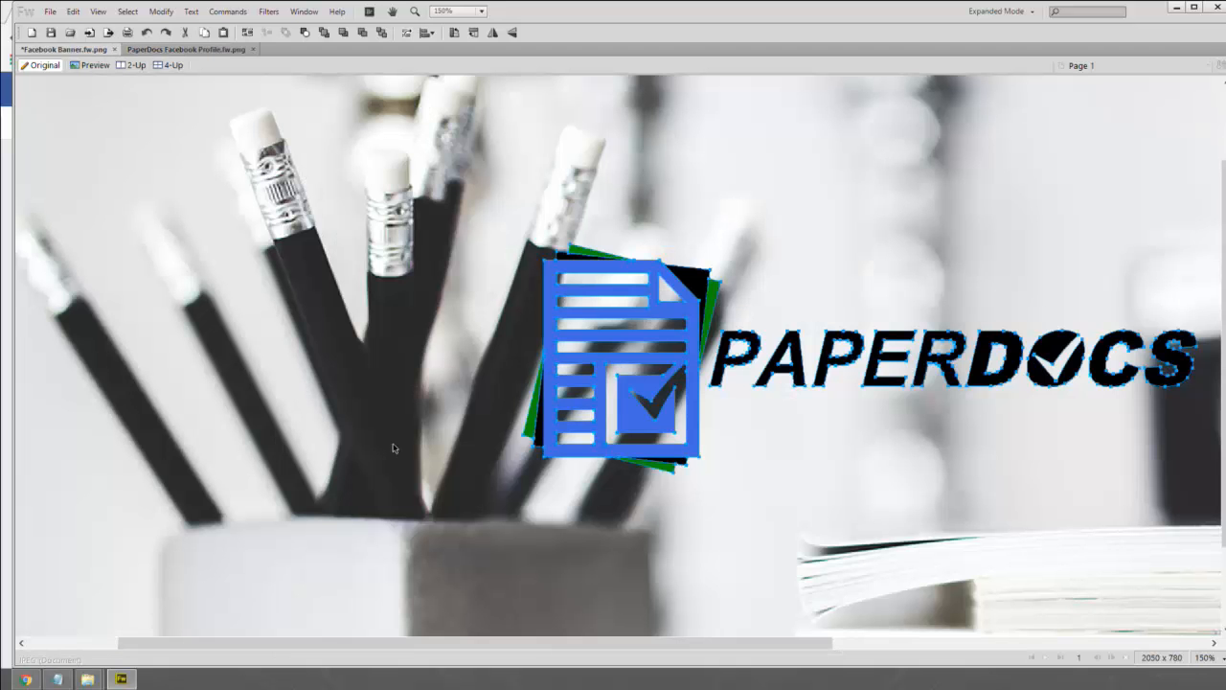
{"action": "scroll", "coordinate": [375, 446], "scroll_direction": "down", "scroll_amount": 2}
{"action": "key", "text": "ctrl+minus"}
{"action": "key", "text": "ctrl+minus"}
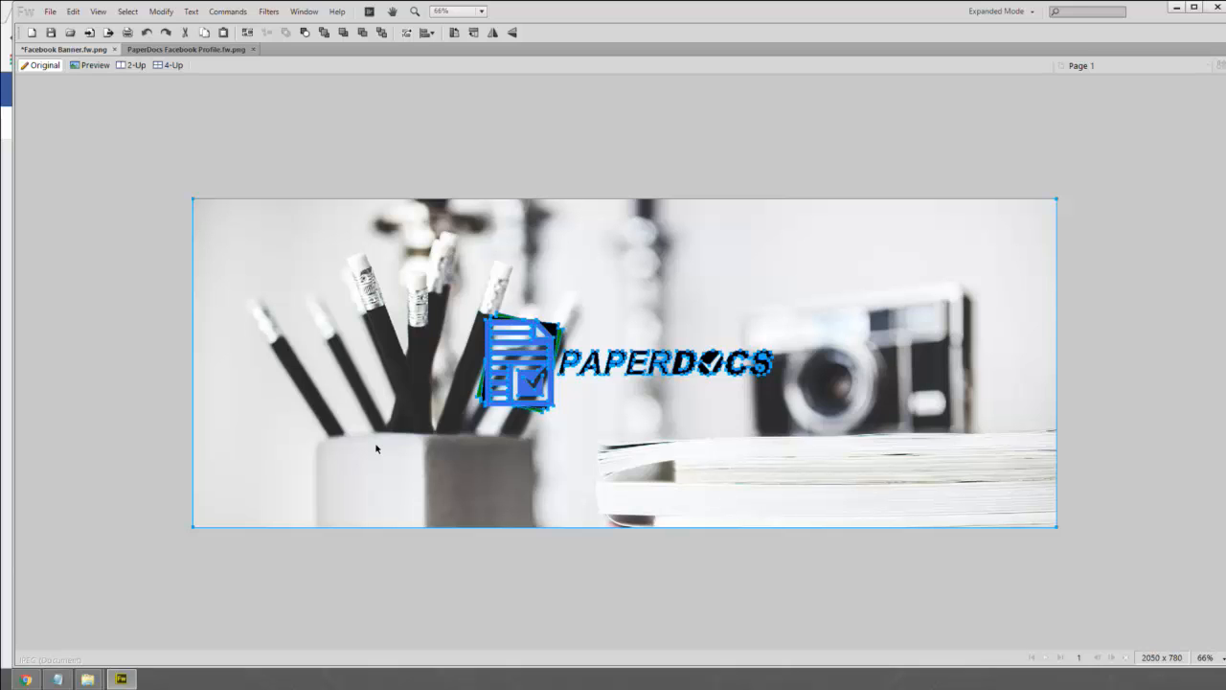
{"action": "left_click", "coordinate": [1176, 6]}
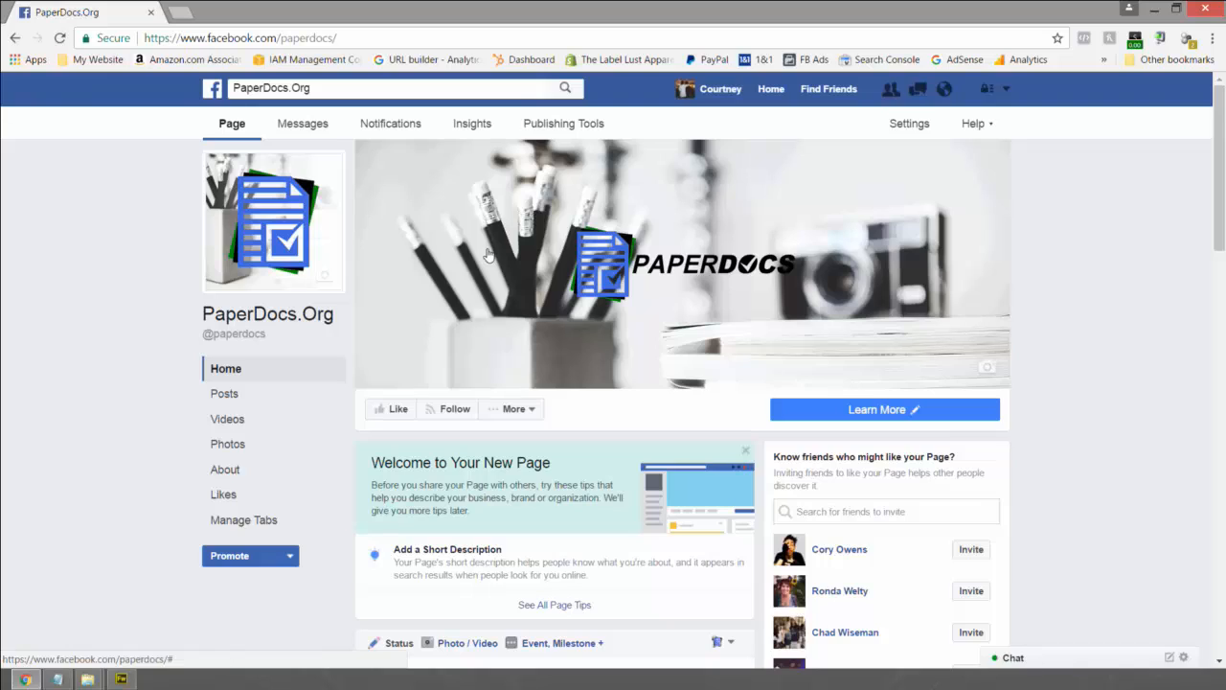
{"action": "left_click", "coordinate": [537, 263]}
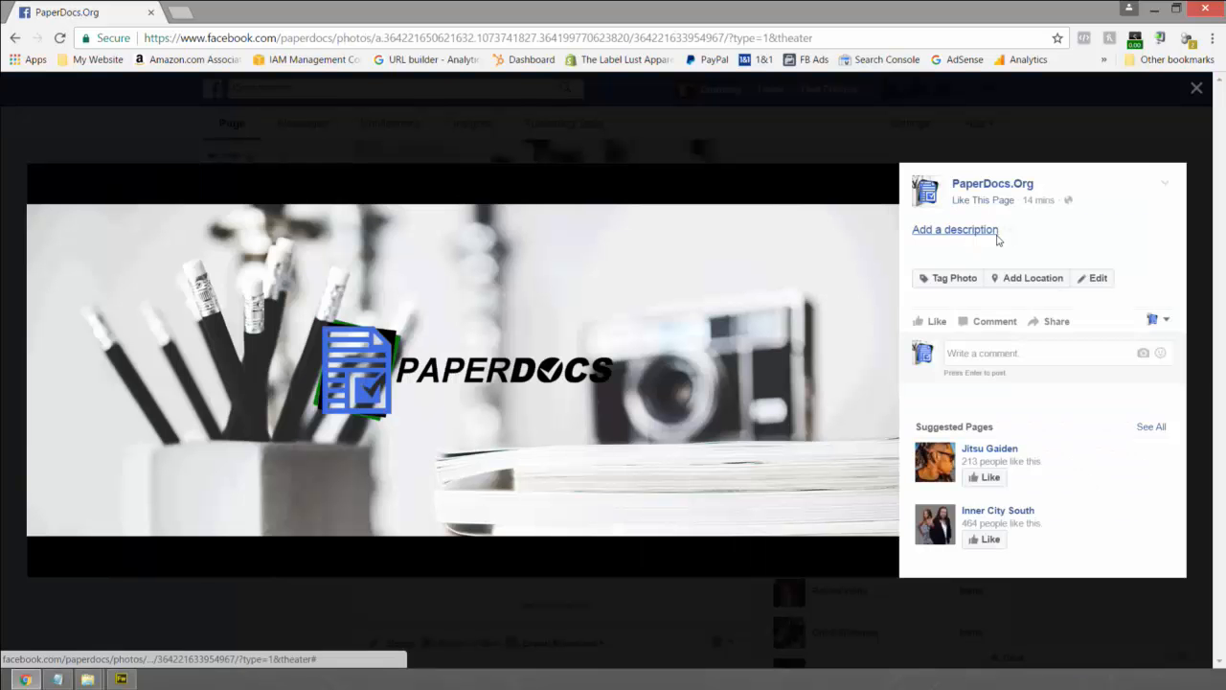
{"action": "left_click", "coordinate": [954, 231]}
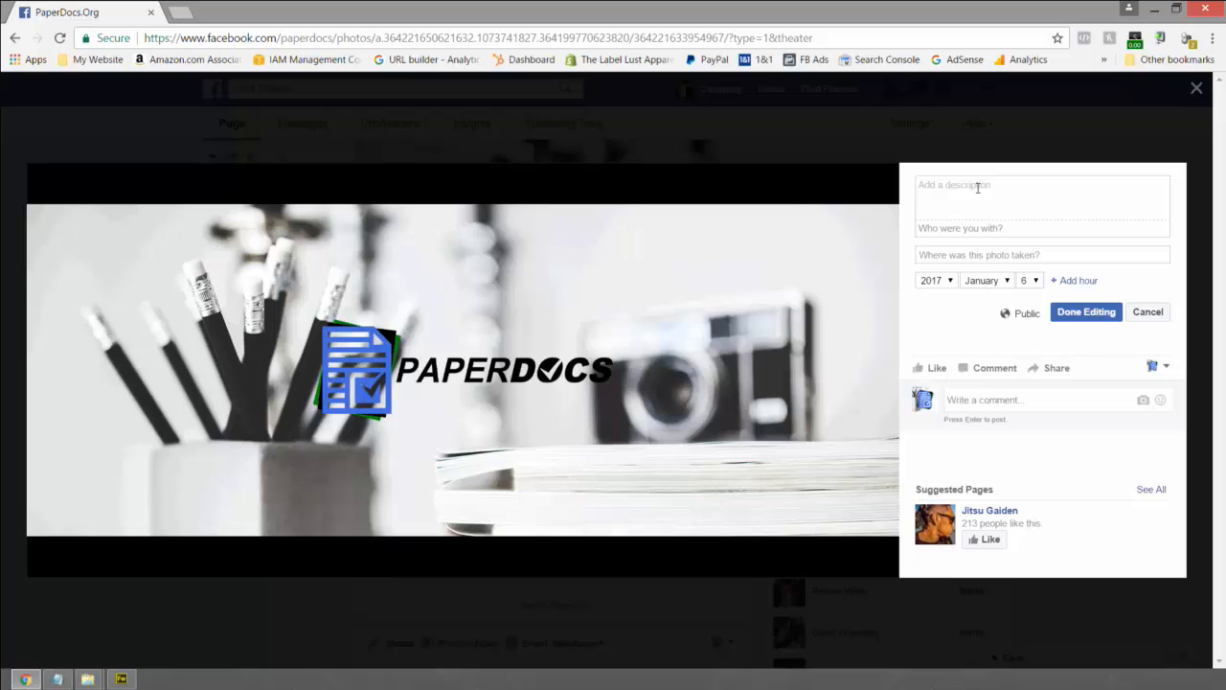
{"action": "key", "text": "ctrl+v"}
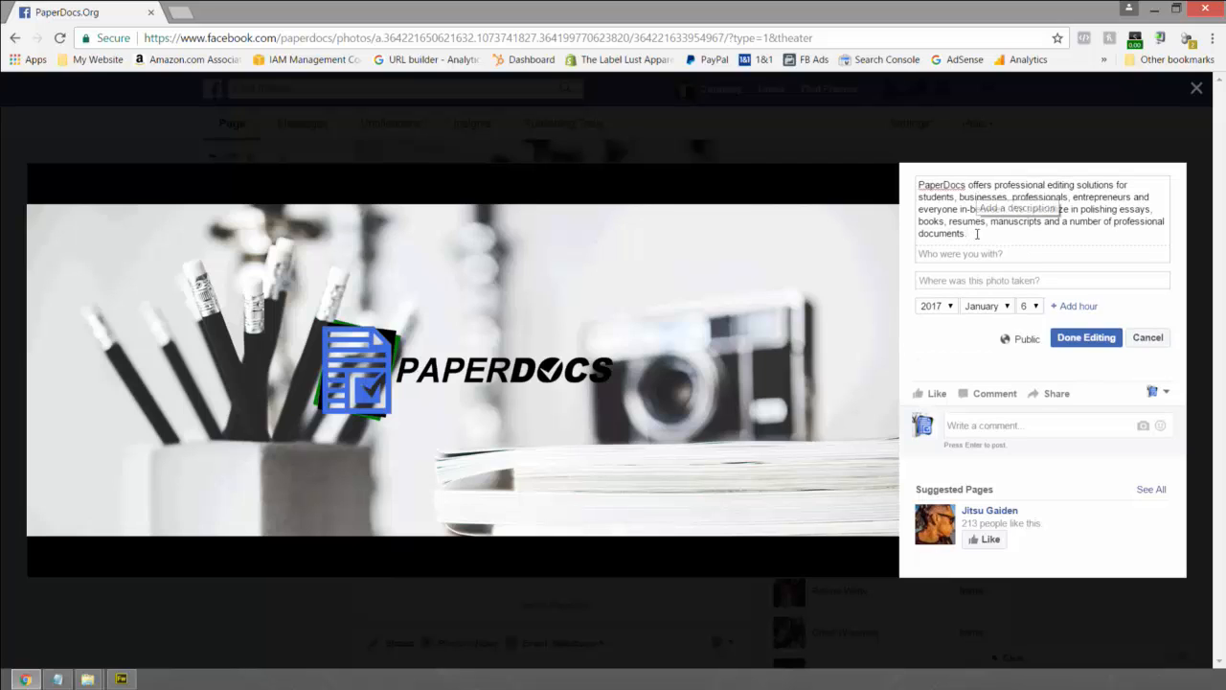
{"action": "key", "text": "Return"}
{"action": "key", "text": "Return"}
{"action": "type", "text": "see more "}
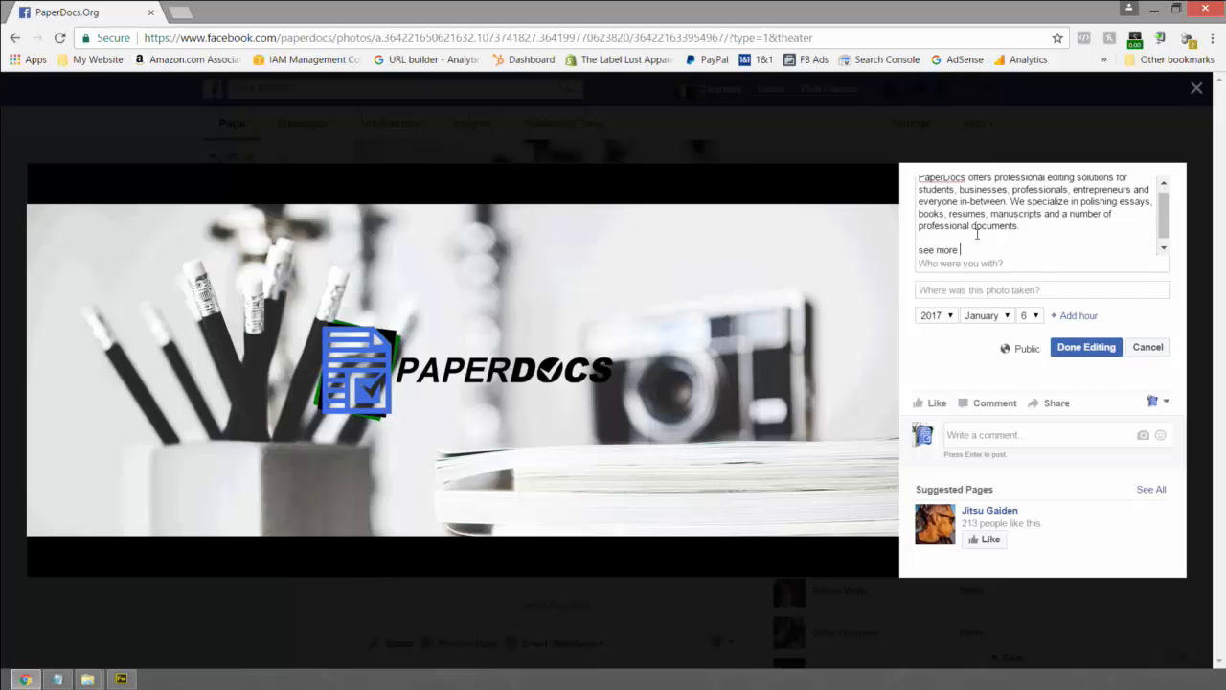
{"action": "type", "text": "at https://www.paperdocs.org"}
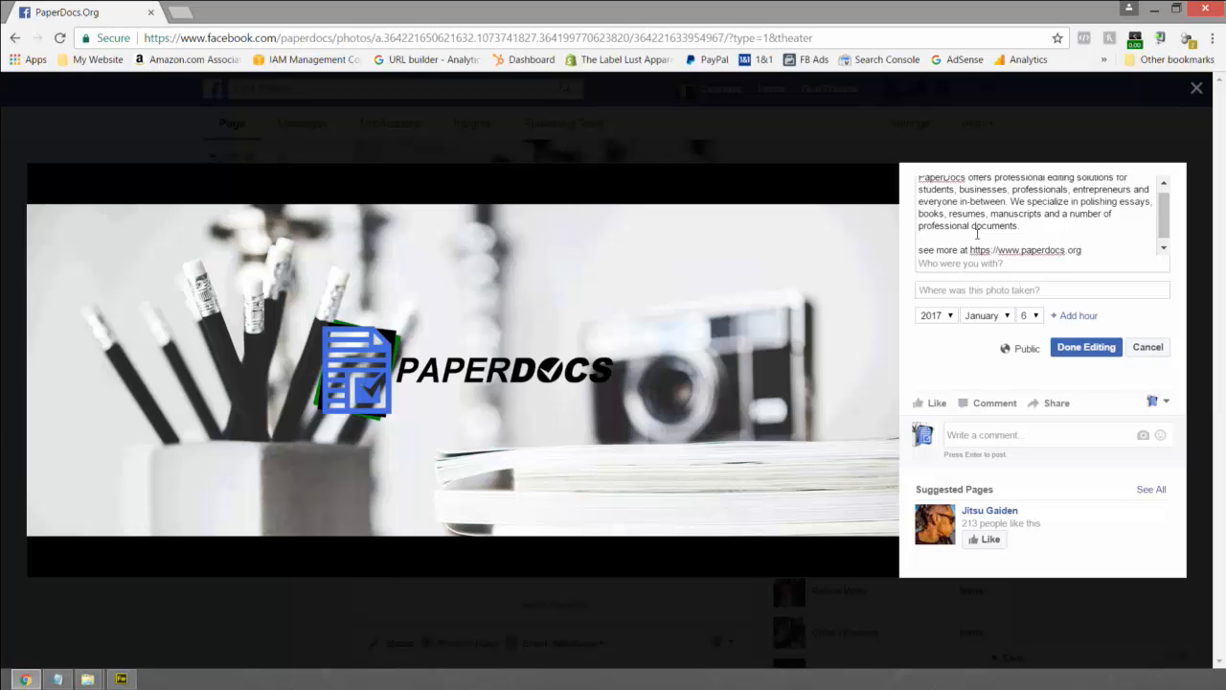
{"action": "key", "text": "ctrl+a"}
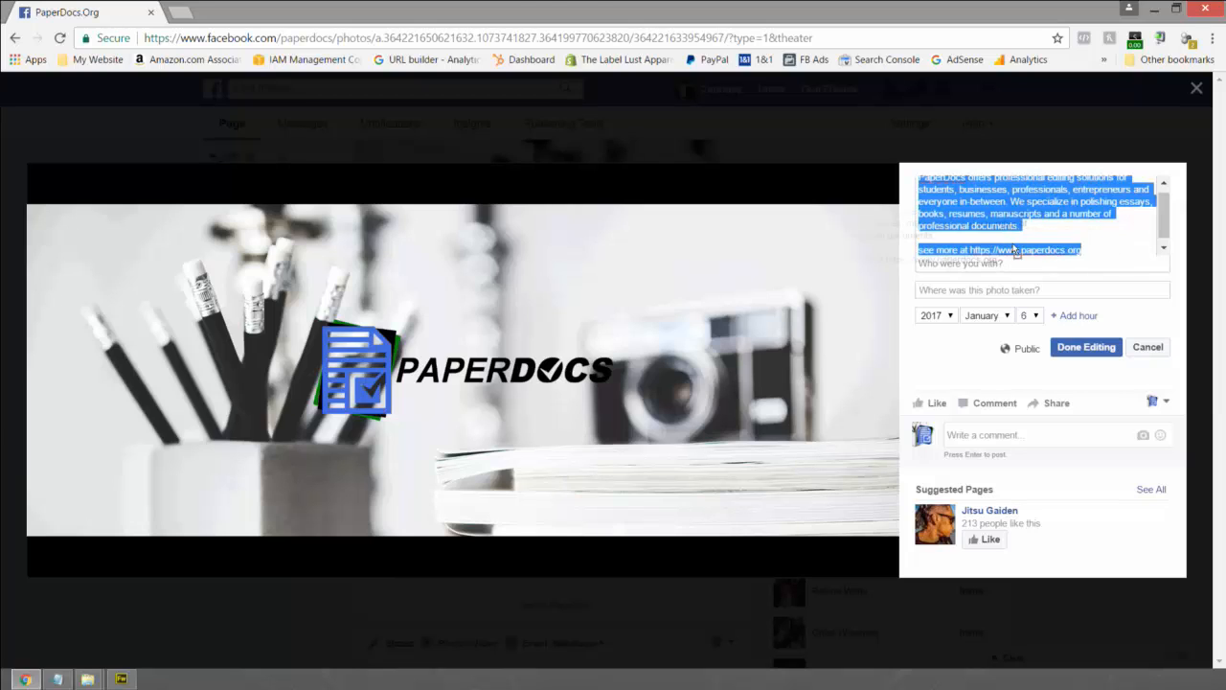
- Try saving the caption, re-setting the photo date to day 6, 2017 after the invalid date error
{"action": "left_click", "coordinate": [1092, 351]}
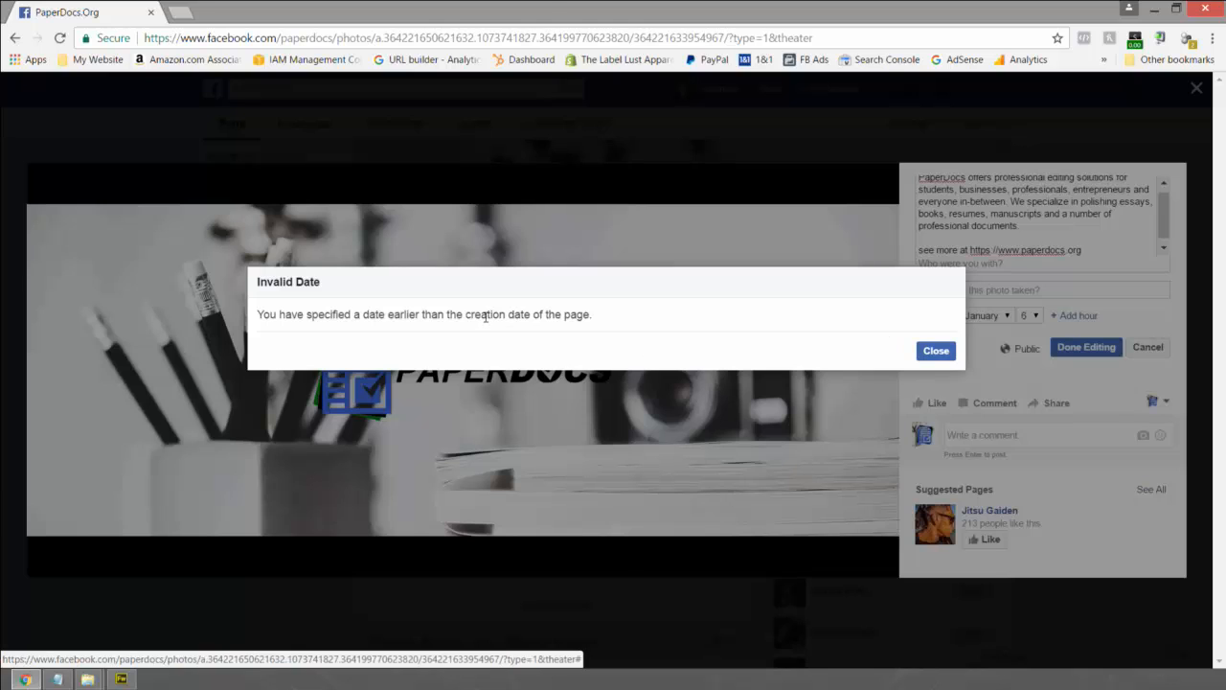
{"action": "left_click", "coordinate": [929, 350]}
{"action": "left_click", "coordinate": [1034, 316]}
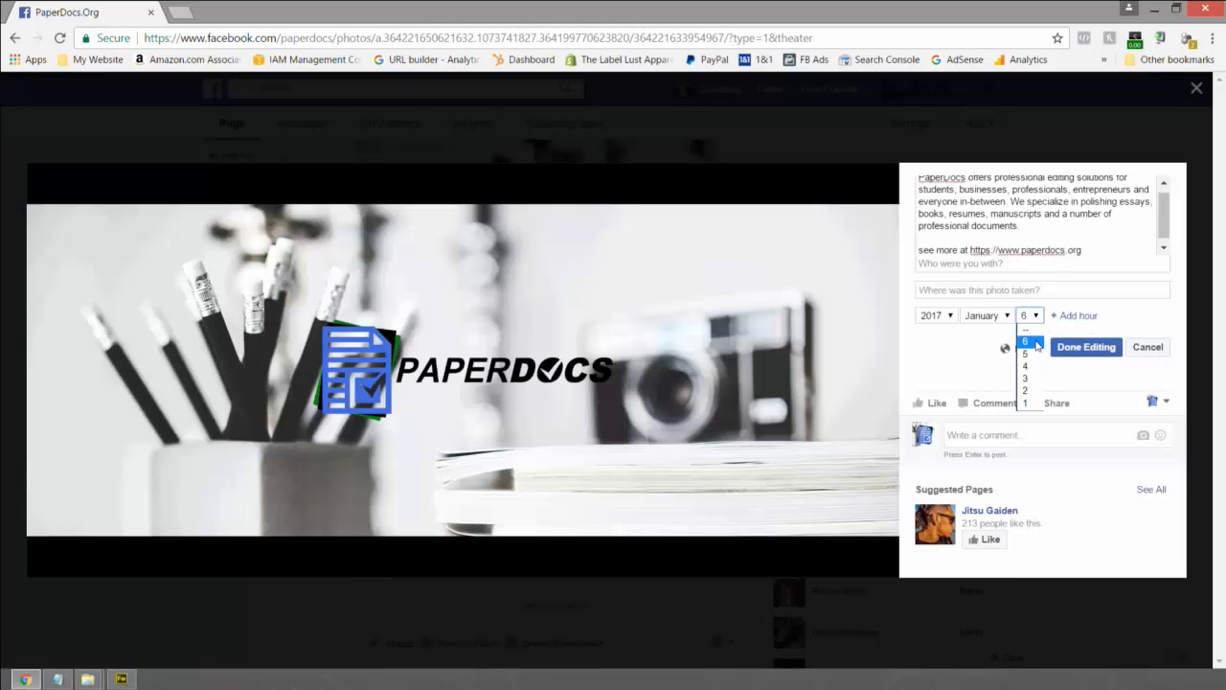
{"action": "left_click", "coordinate": [1035, 342]}
{"action": "left_click", "coordinate": [952, 318]}
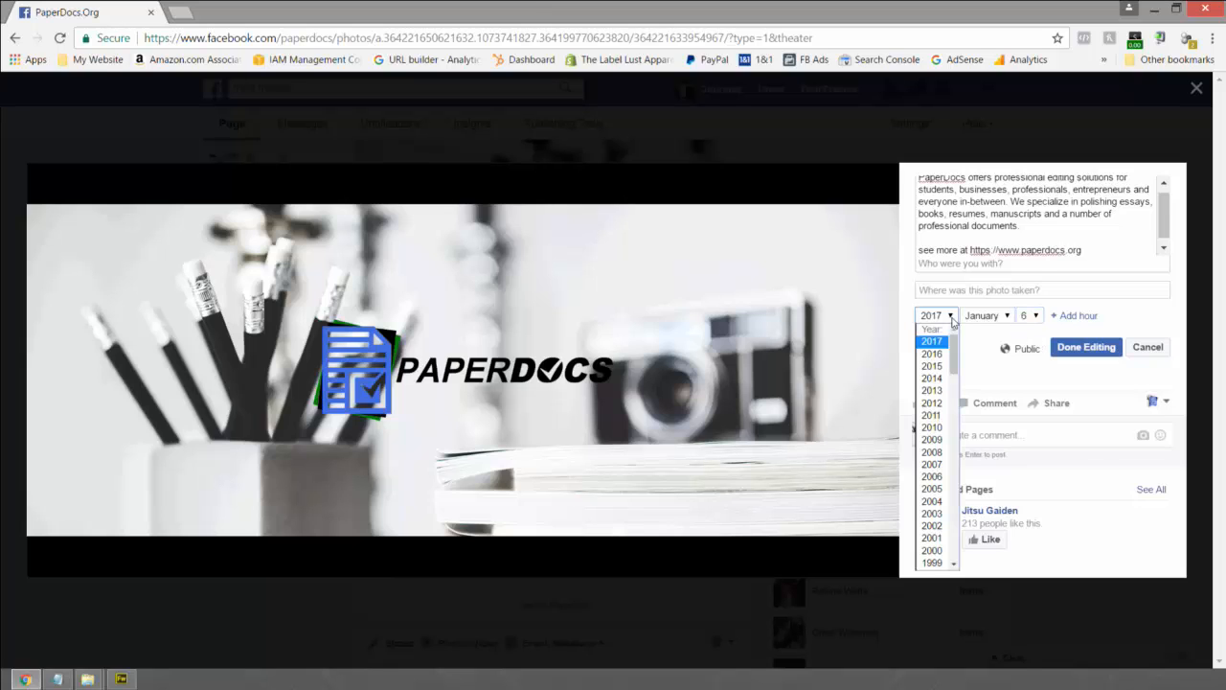
{"action": "left_click", "coordinate": [952, 318]}
{"action": "left_click", "coordinate": [1104, 350]}
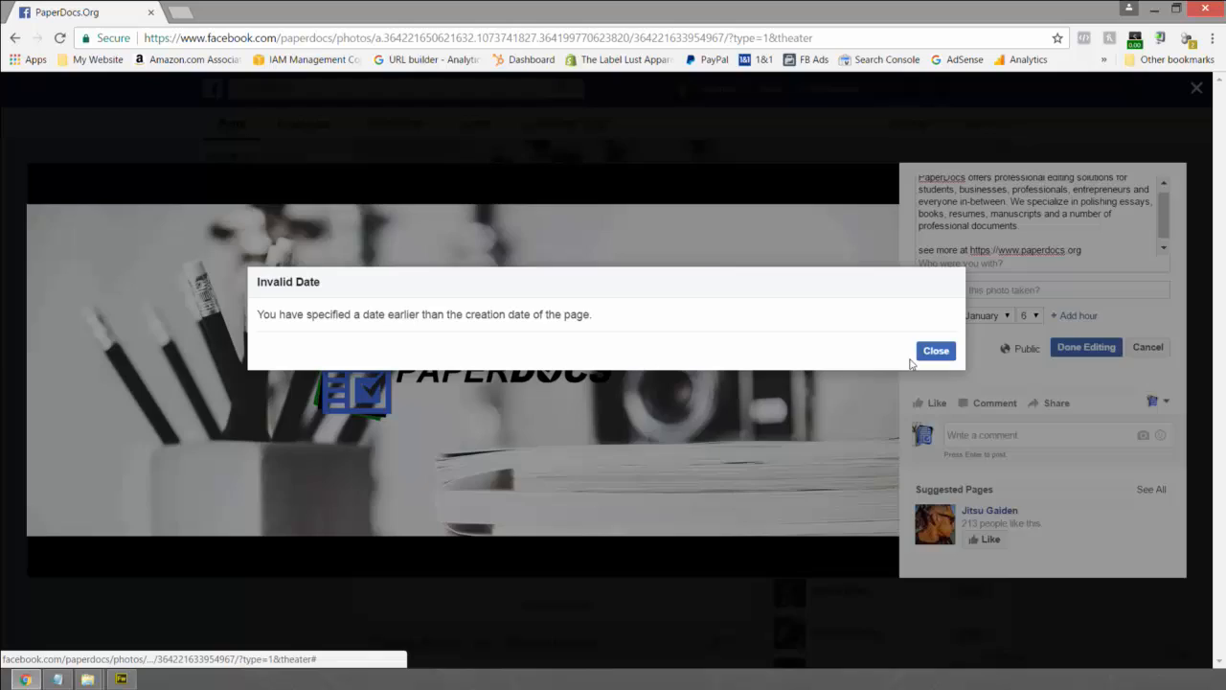
- Clear the day from the photo date, retry saving, and abandon the edit after another date error
{"action": "left_click", "coordinate": [919, 354]}
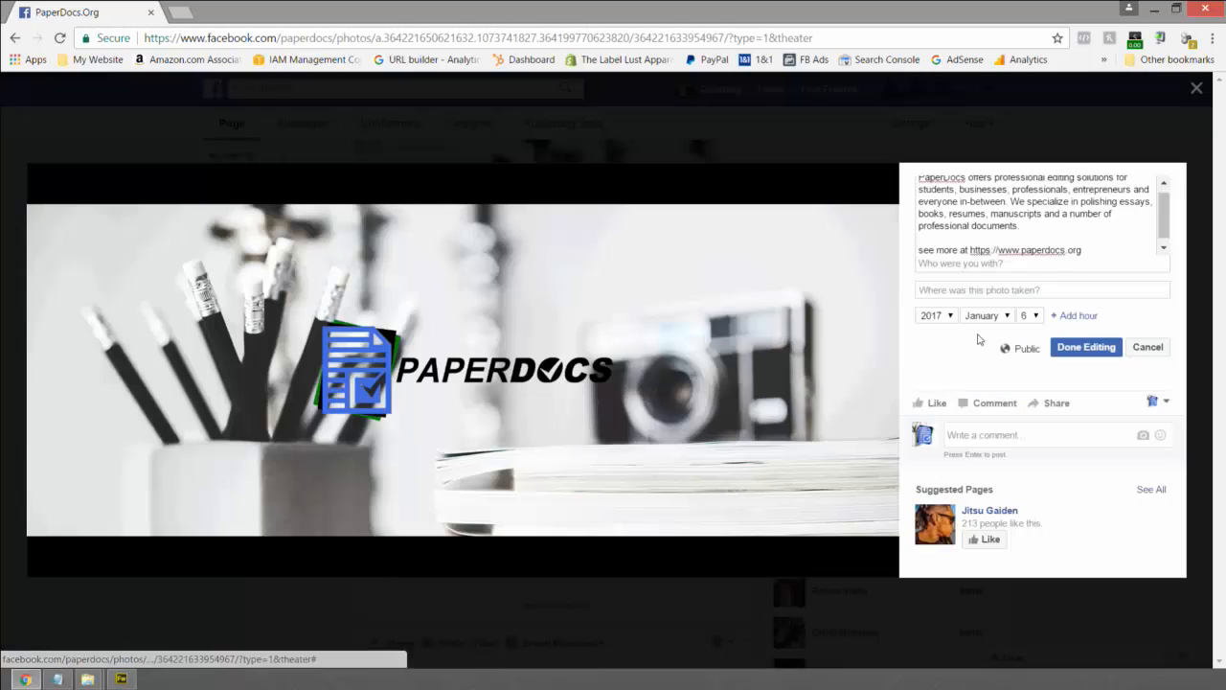
{"action": "left_click", "coordinate": [1030, 325]}
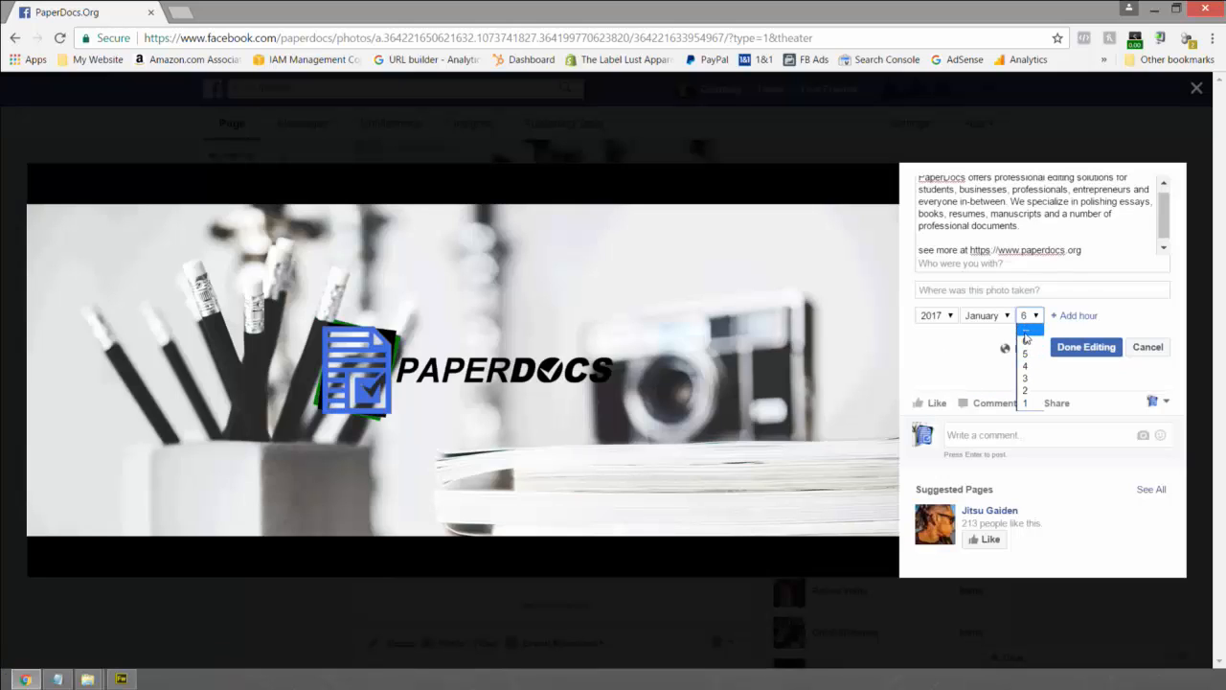
{"action": "left_click", "coordinate": [1029, 329]}
{"action": "left_click", "coordinate": [1064, 347]}
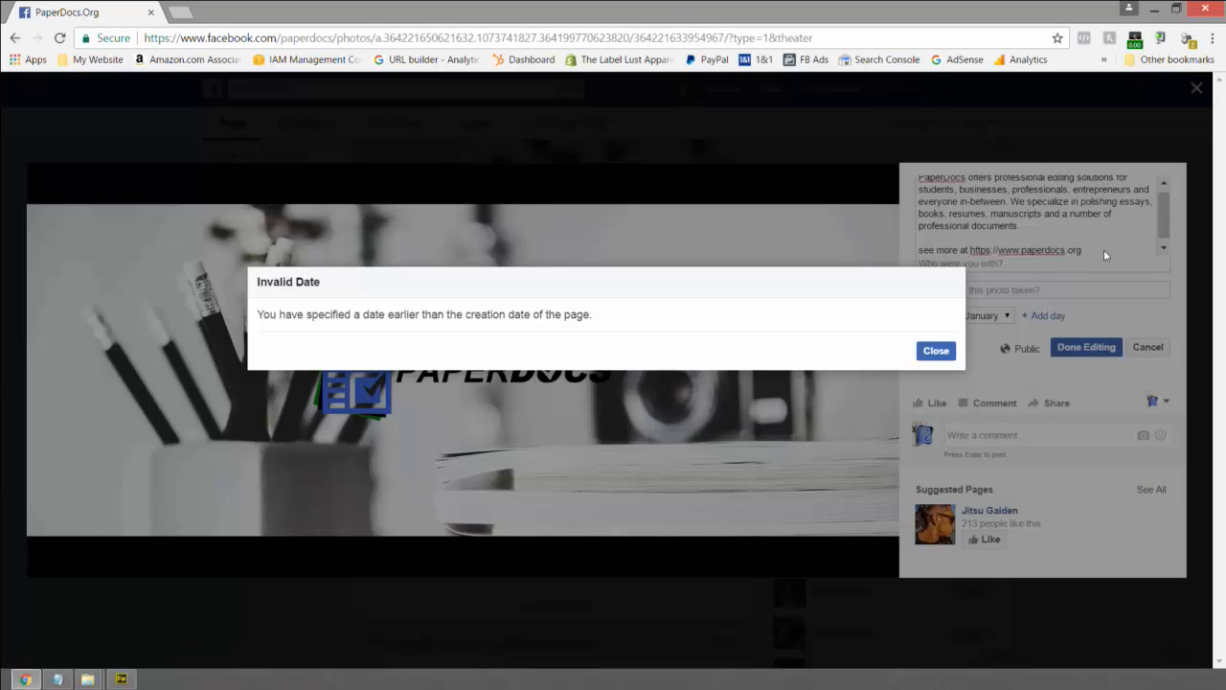
{"action": "left_click", "coordinate": [936, 351]}
{"action": "left_click", "coordinate": [1148, 346]}
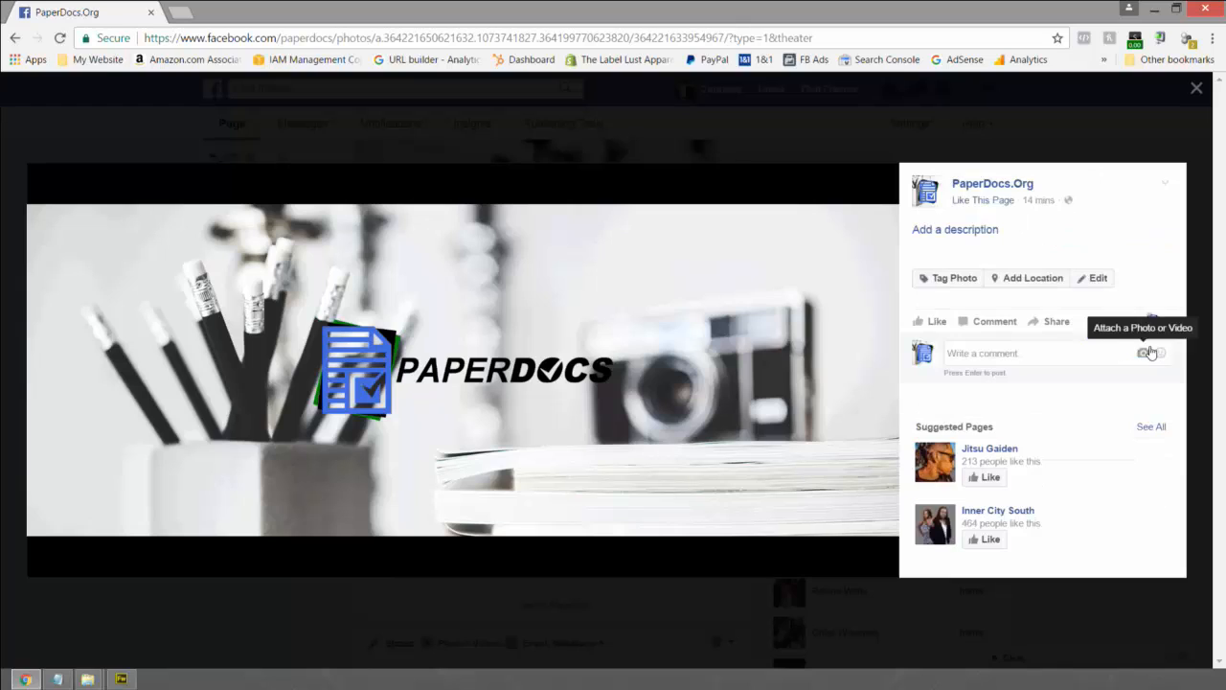
- Retry saving the photo details once more, then cancel and close the photo viewer
{"action": "left_click", "coordinate": [1085, 282]}
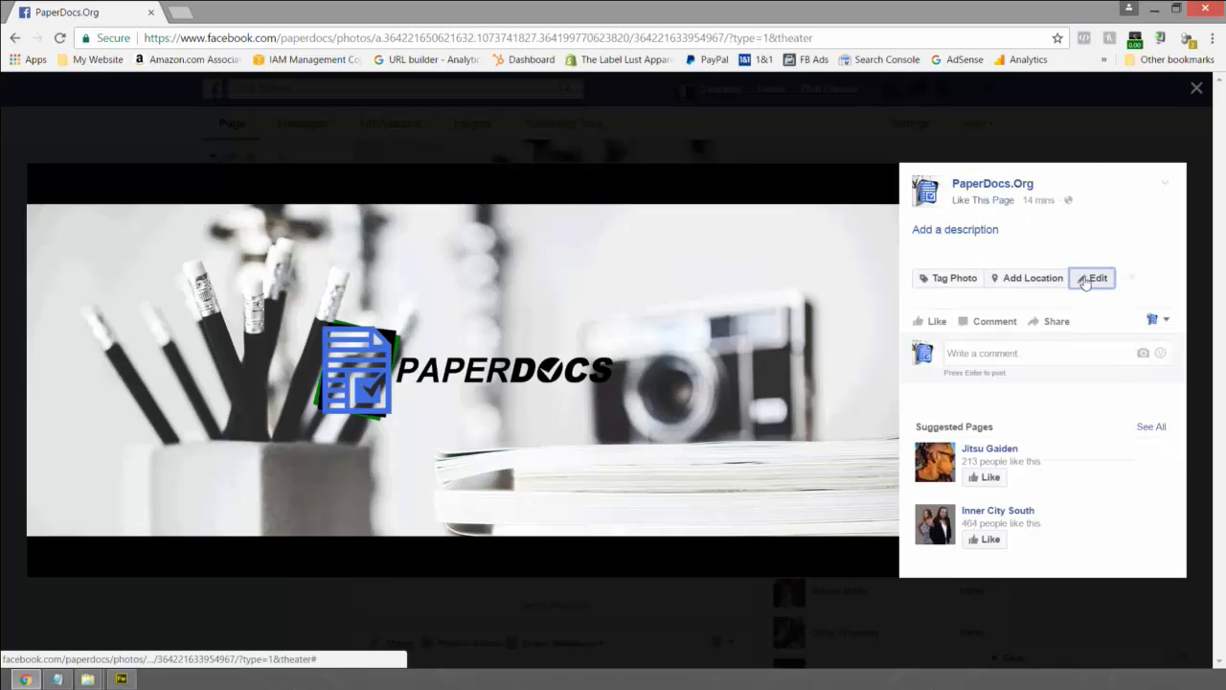
{"action": "left_click", "coordinate": [1086, 348]}
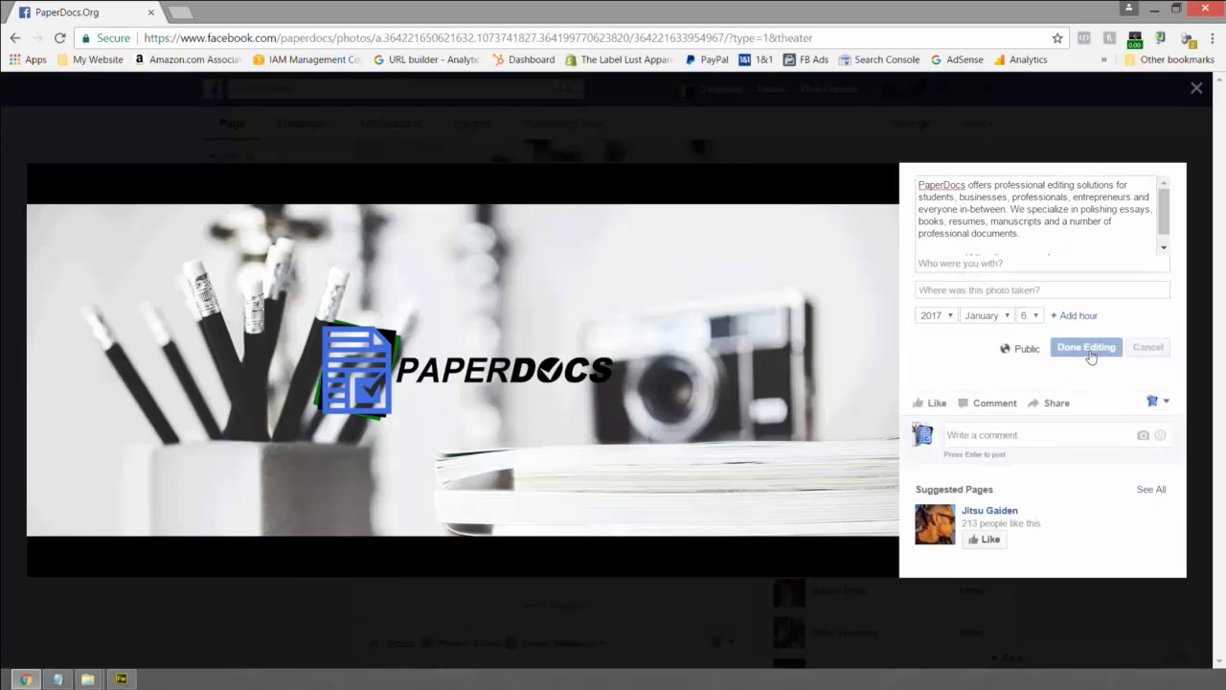
{"action": "left_click", "coordinate": [936, 351]}
{"action": "left_click", "coordinate": [1147, 346]}
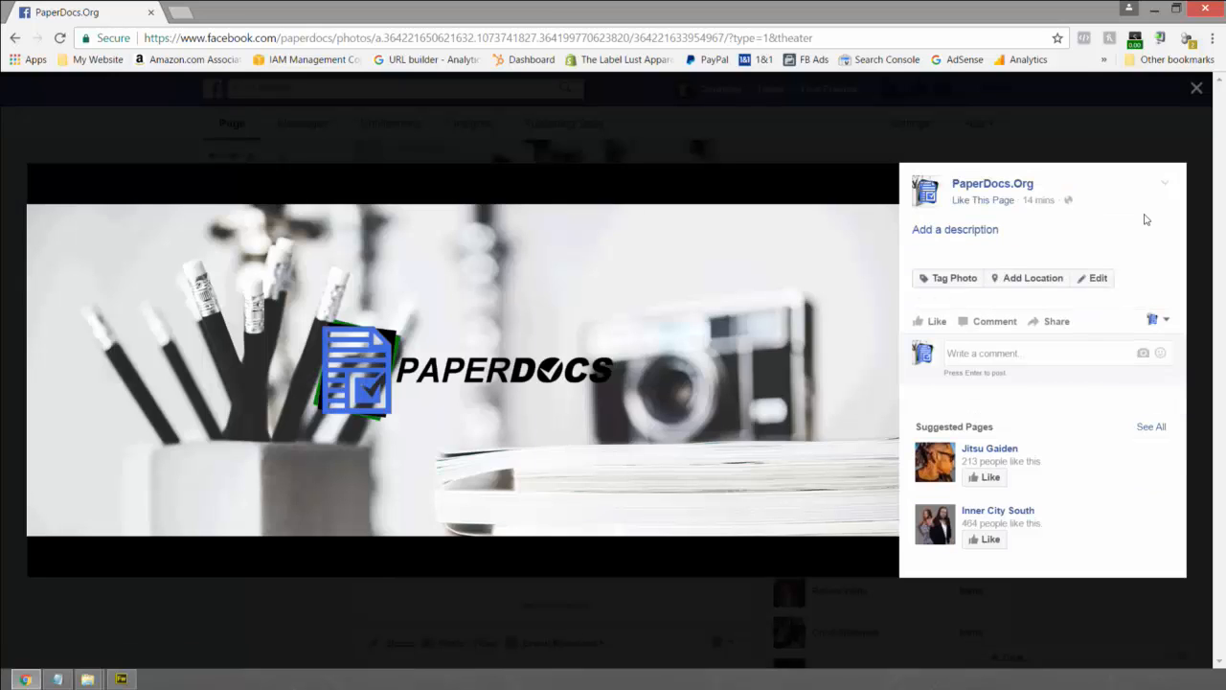
{"action": "left_click", "coordinate": [1196, 89]}
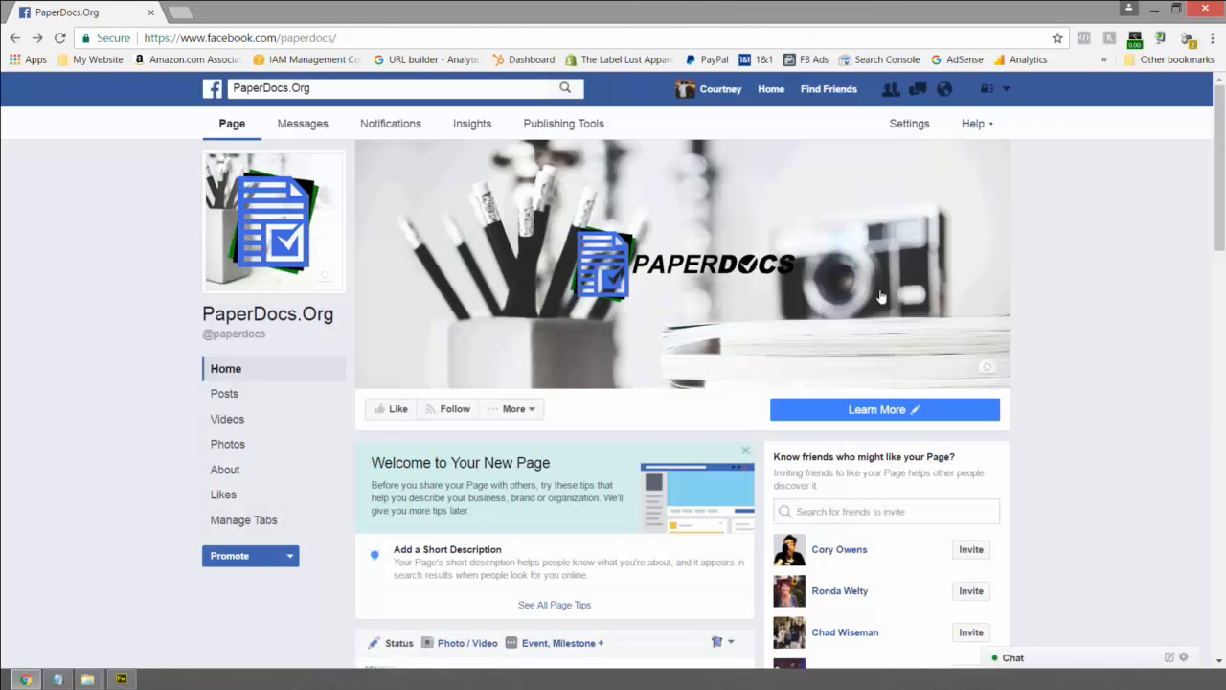
- Edit the cover-photo post so its caption carries the PaperDocs description and website link
{"action": "scroll", "coordinate": [820, 328], "scroll_direction": "down", "scroll_amount": 4}
{"action": "scroll", "coordinate": [693, 285], "scroll_direction": "down", "scroll_amount": 4}
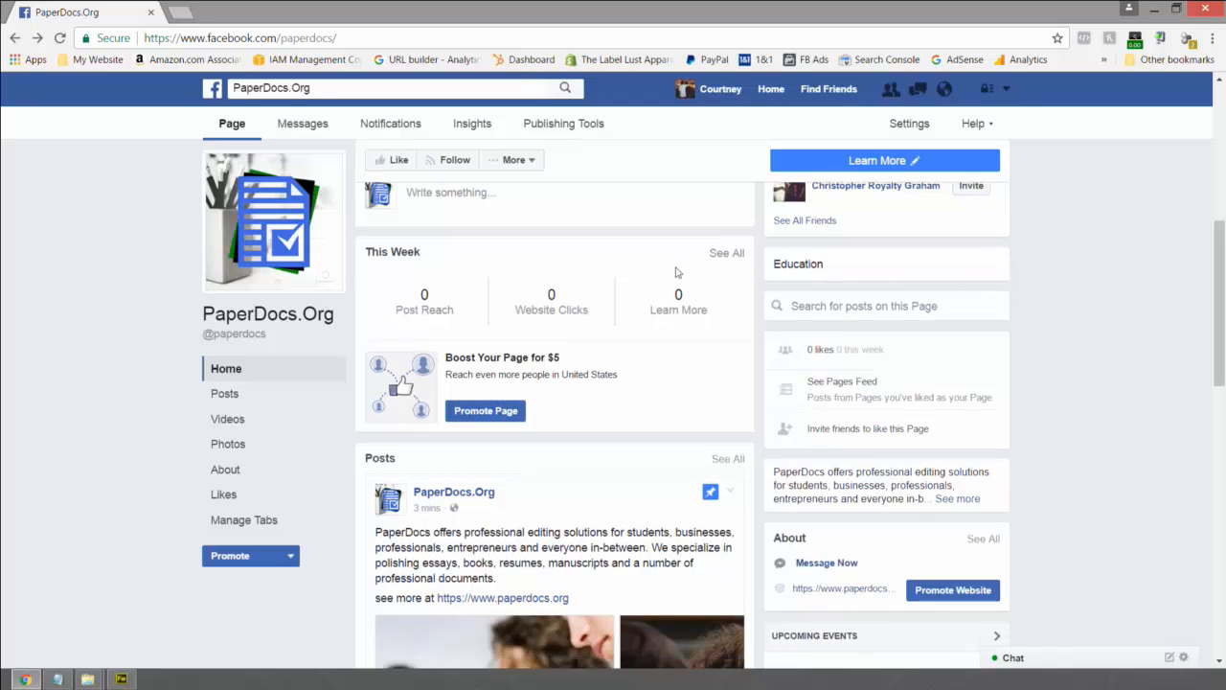
{"action": "scroll", "coordinate": [589, 252], "scroll_direction": "down", "scroll_amount": 7}
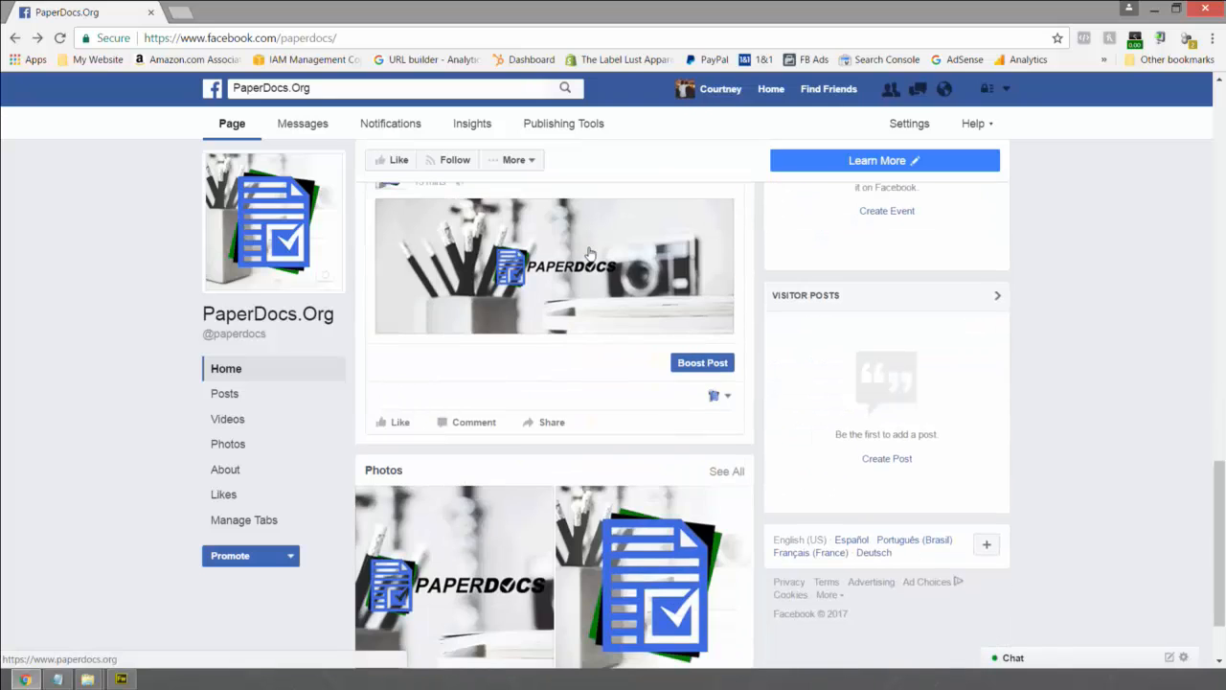
{"action": "scroll", "coordinate": [589, 252], "scroll_direction": "up", "scroll_amount": 2}
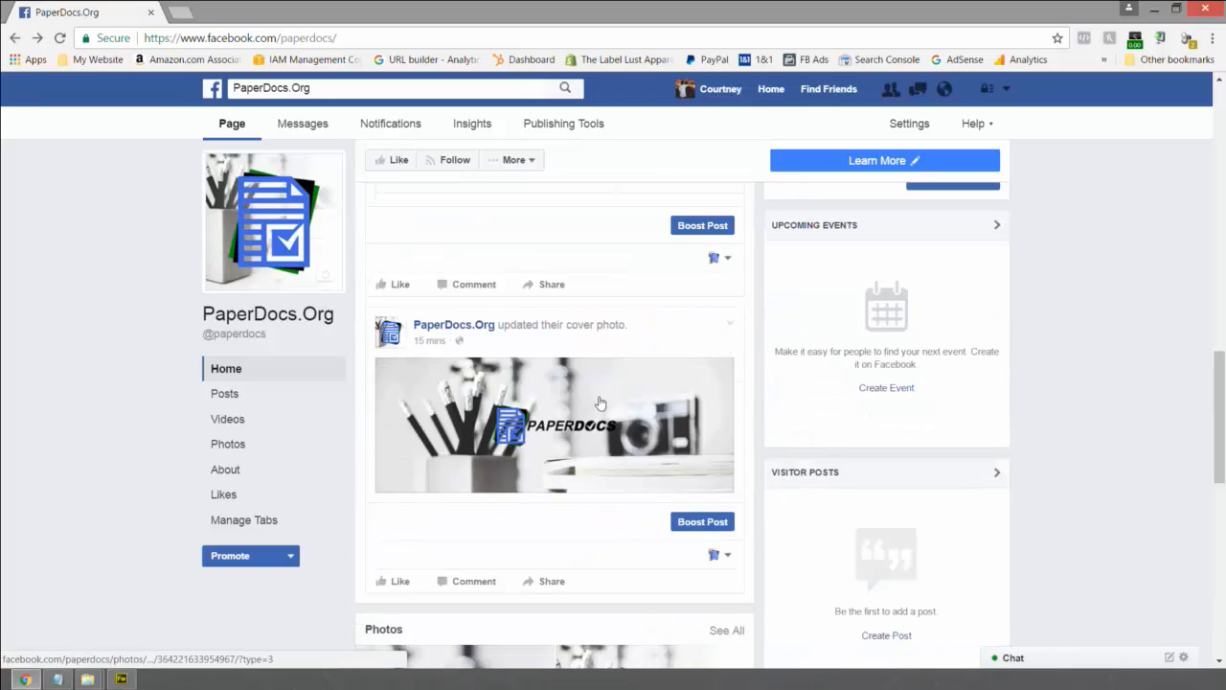
{"action": "left_click", "coordinate": [732, 326]}
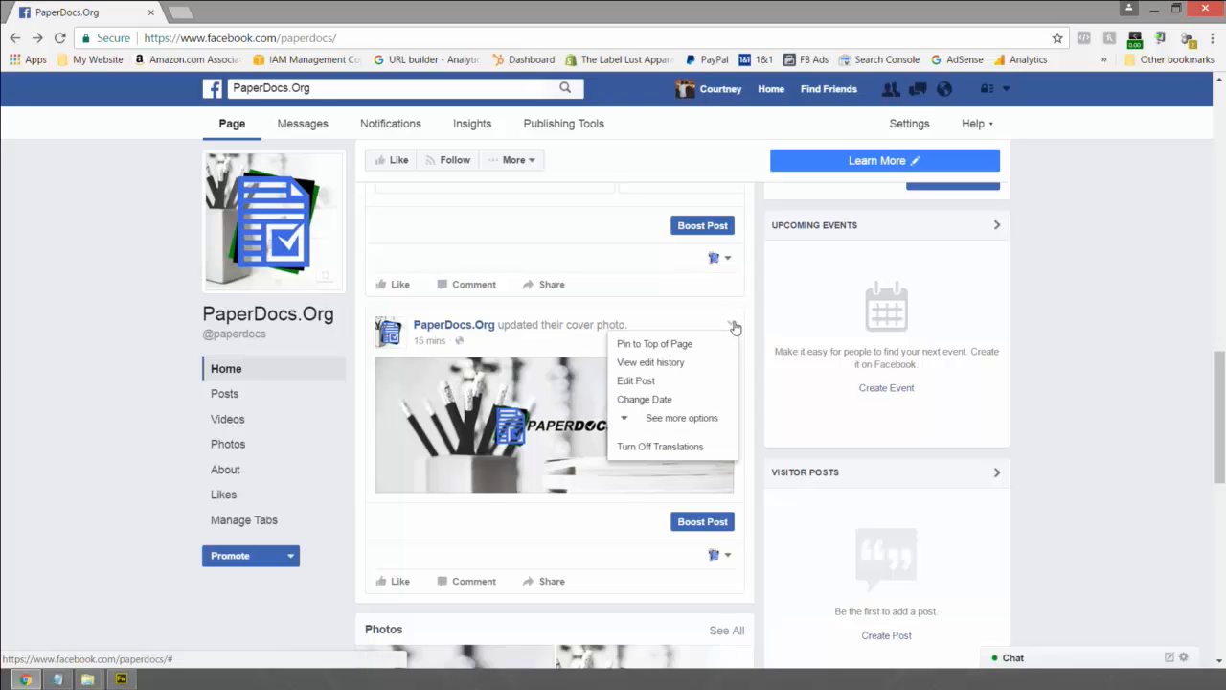
{"action": "left_click", "coordinate": [636, 382]}
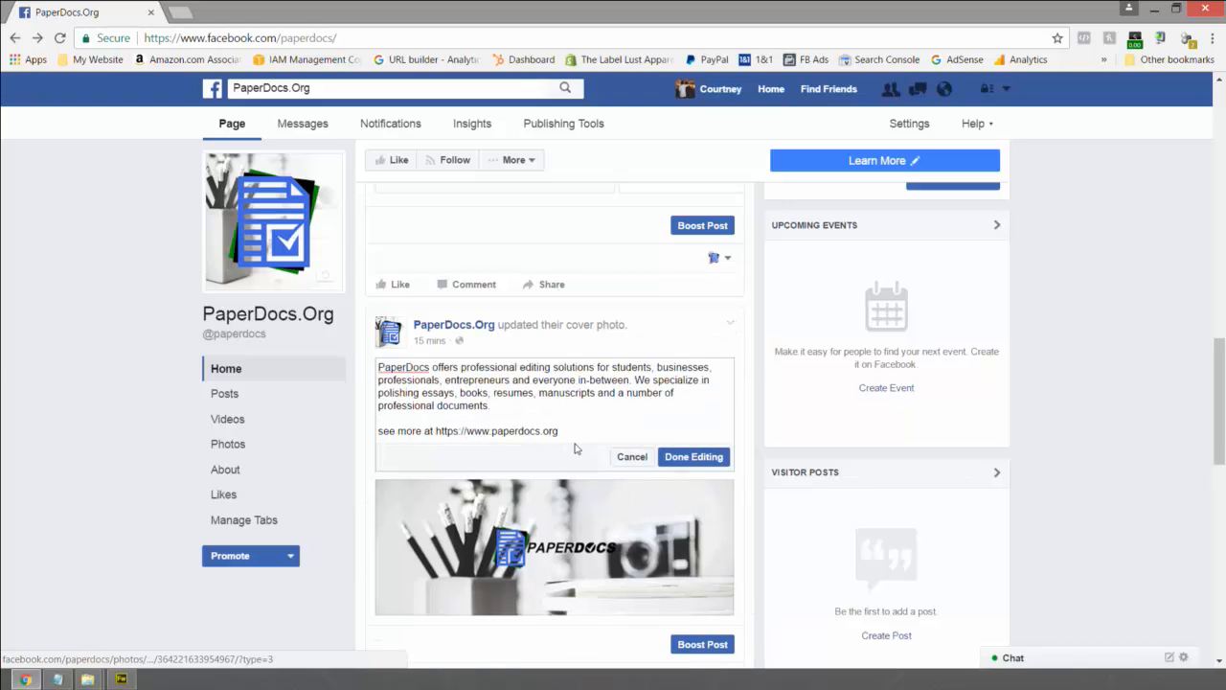
{"action": "left_click", "coordinate": [692, 457]}
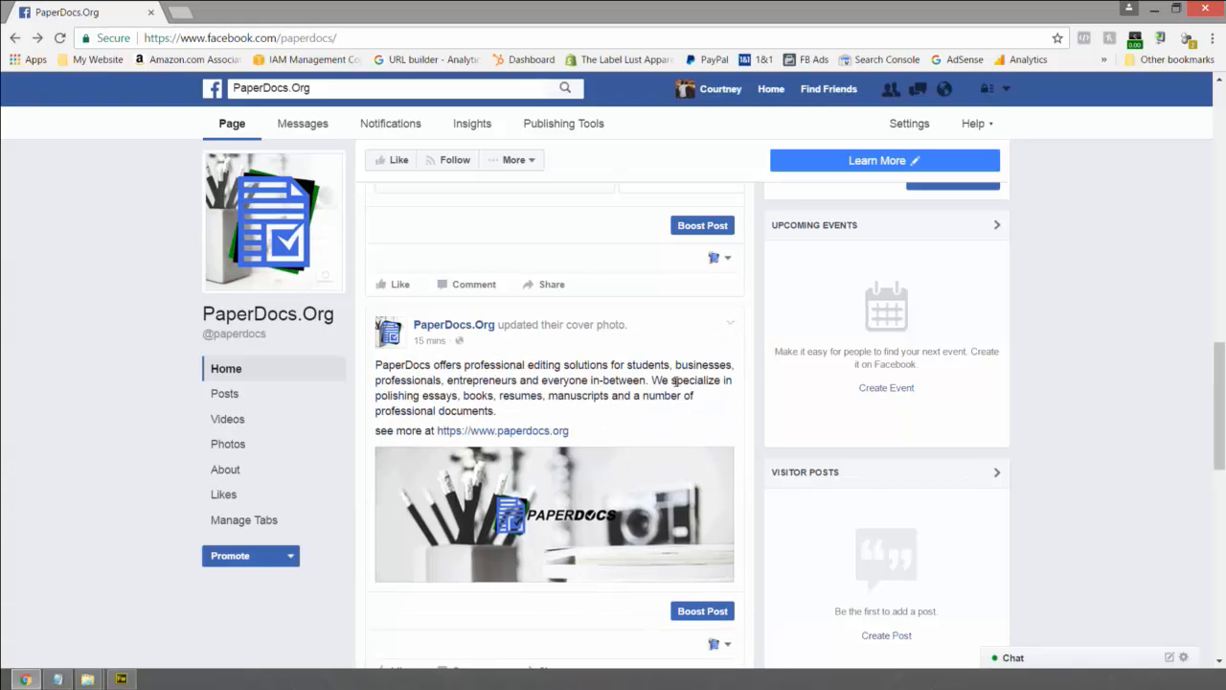
- Select the cover-photo post's full caption text, then scroll through the page feed
{"action": "left_click_drag", "start_coordinate": [571, 430], "coordinate": [372, 363]}
{"action": "key", "text": "ctrl+c"}
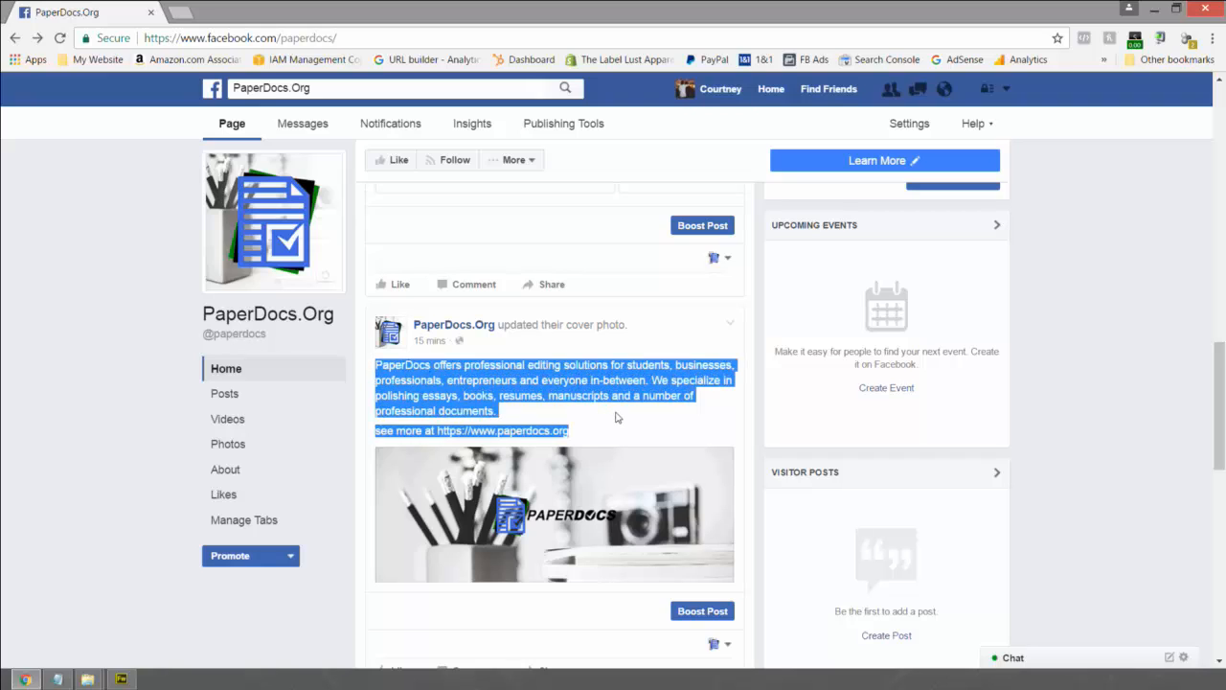
{"action": "scroll", "coordinate": [616, 415], "scroll_direction": "down", "scroll_amount": 1}
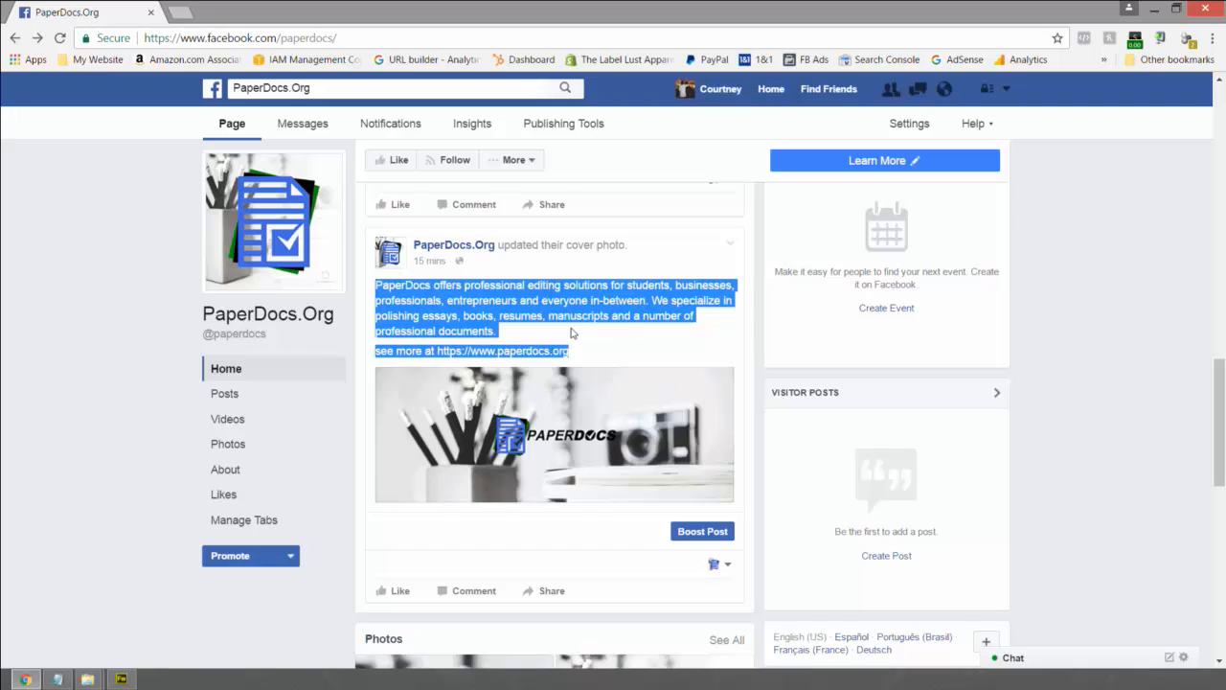
{"action": "left_click", "coordinate": [602, 334]}
{"action": "scroll", "coordinate": [593, 288], "scroll_direction": "down", "scroll_amount": 1}
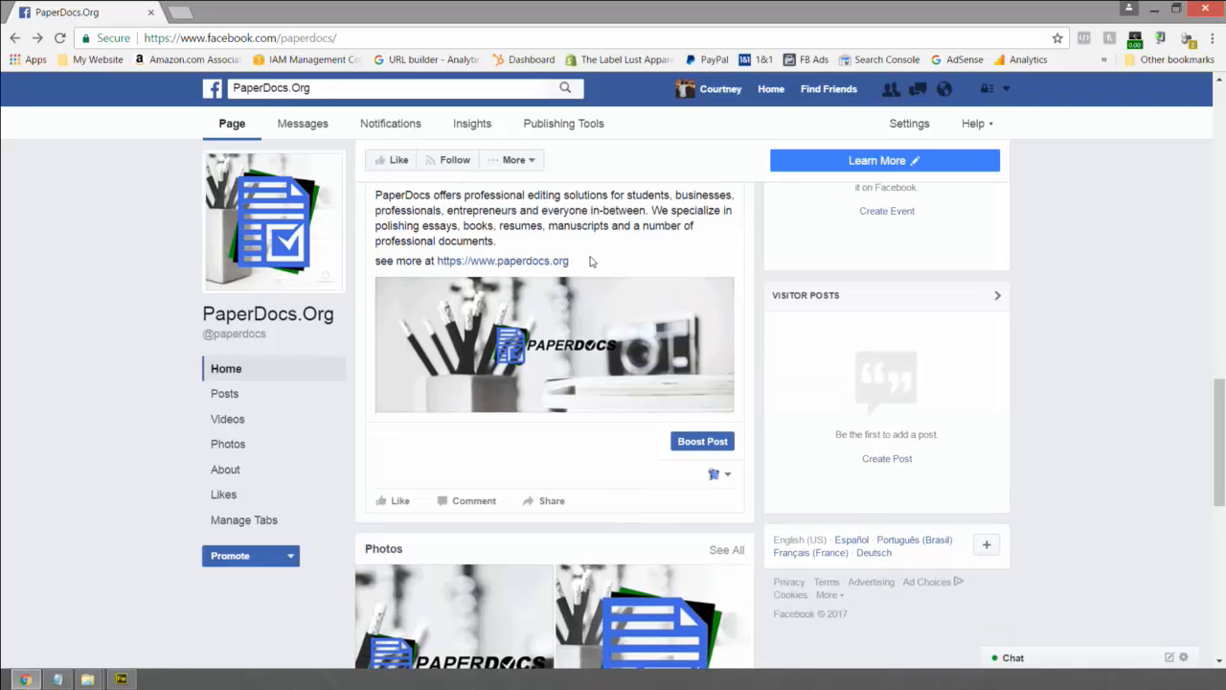
{"action": "scroll", "coordinate": [590, 260], "scroll_direction": "up", "scroll_amount": 1}
{"action": "scroll", "coordinate": [600, 329], "scroll_direction": "down", "scroll_amount": 2}
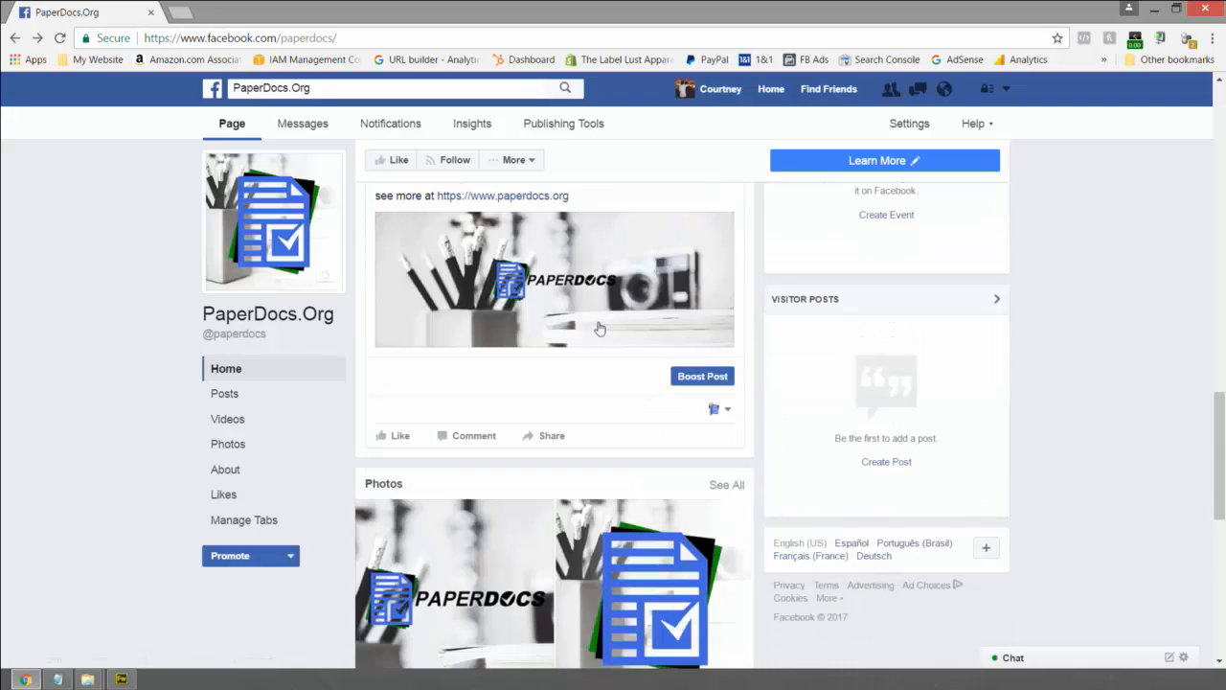
{"action": "scroll", "coordinate": [599, 328], "scroll_direction": "down", "scroll_amount": 3}
{"action": "scroll", "coordinate": [635, 369], "scroll_direction": "down", "scroll_amount": 2}
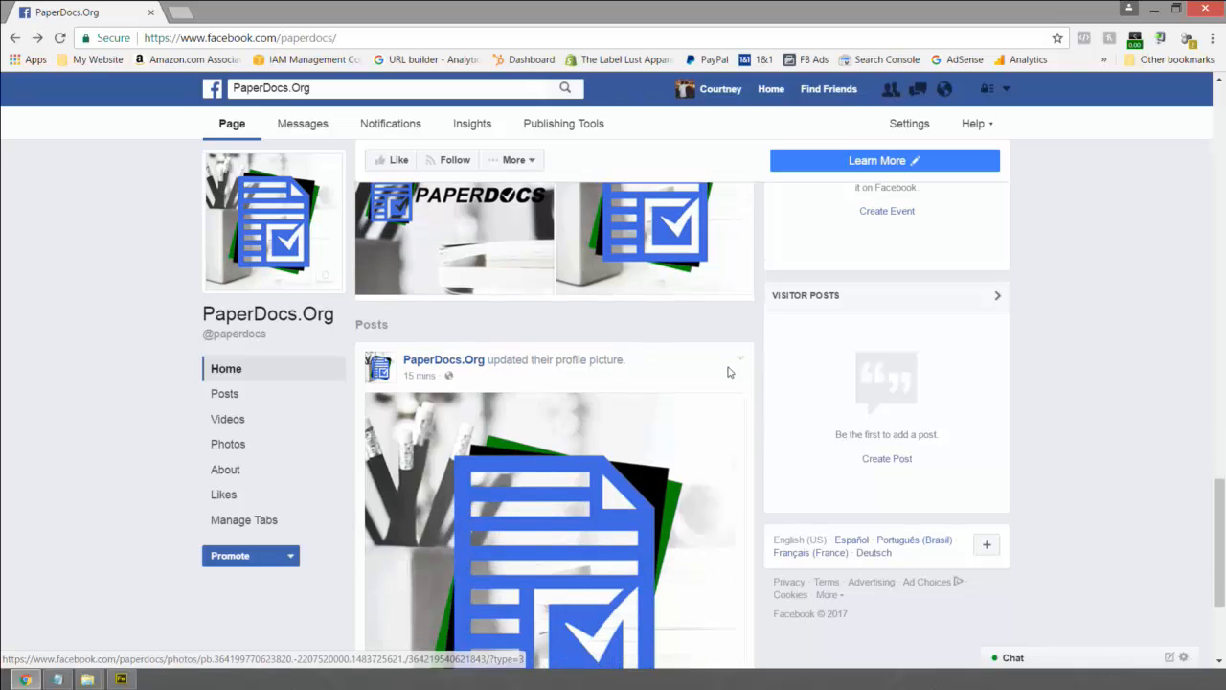
- Paste the PaperDocs description as the profile-picture post's caption
{"action": "left_click", "coordinate": [738, 358]}
{"action": "left_click", "coordinate": [671, 399]}
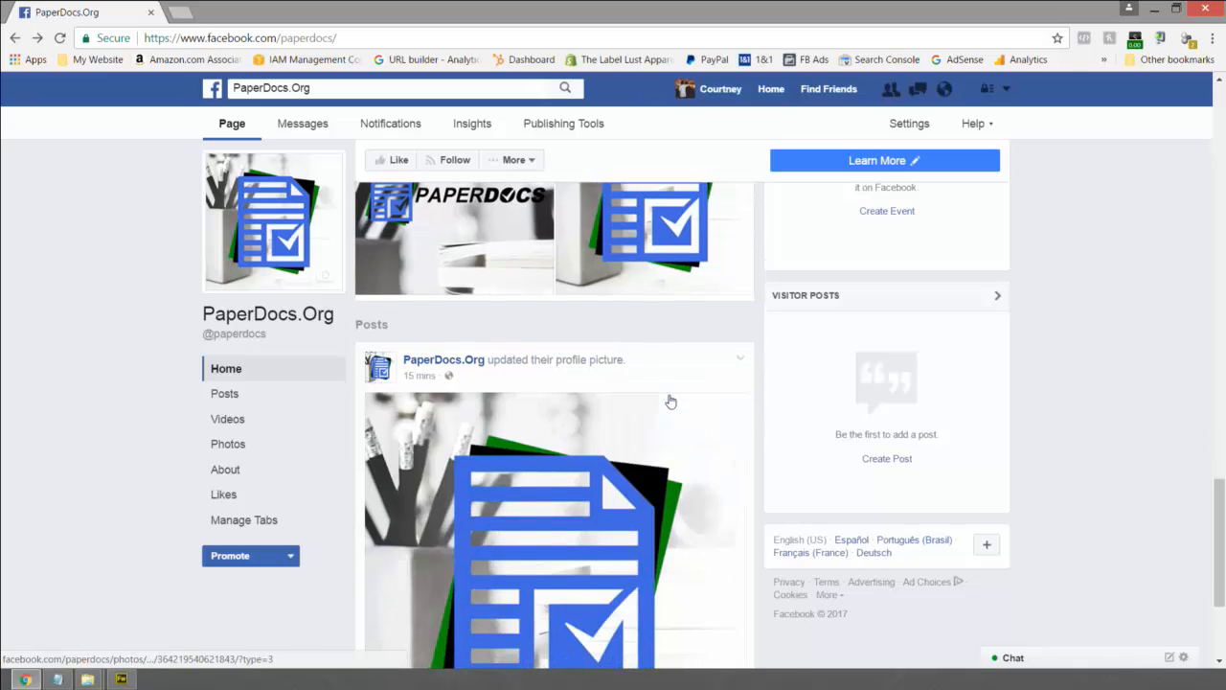
{"action": "key", "text": "ctrl+v"}
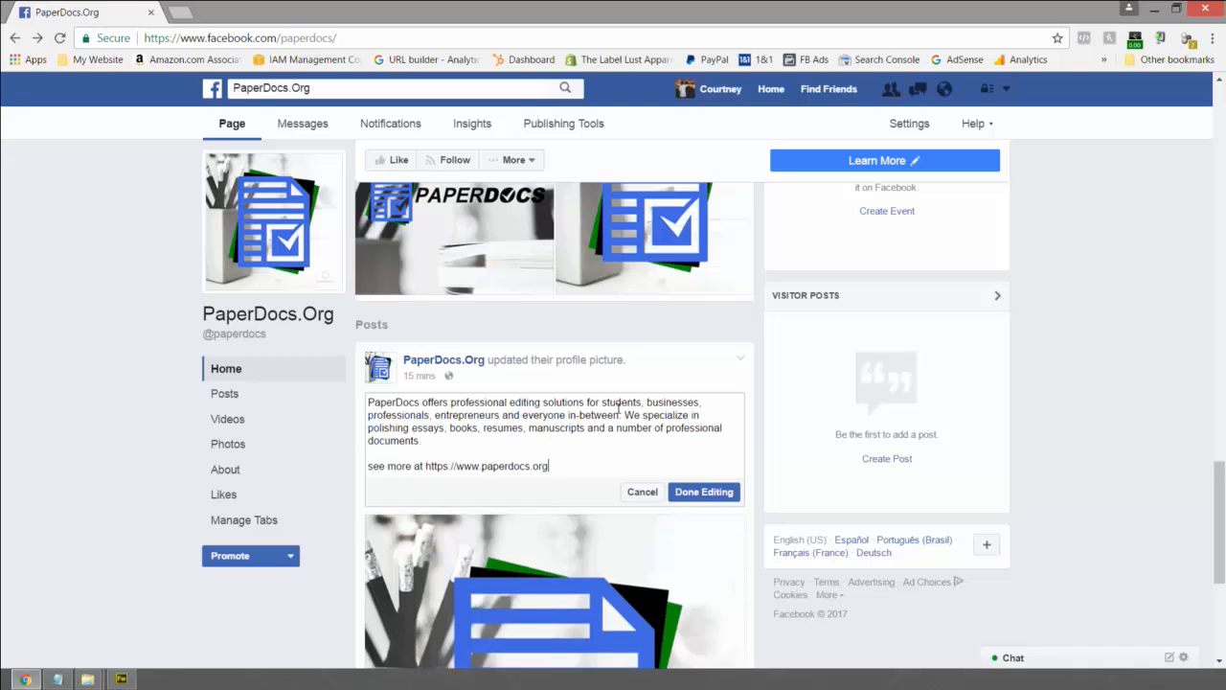
{"action": "left_click", "coordinate": [703, 490]}
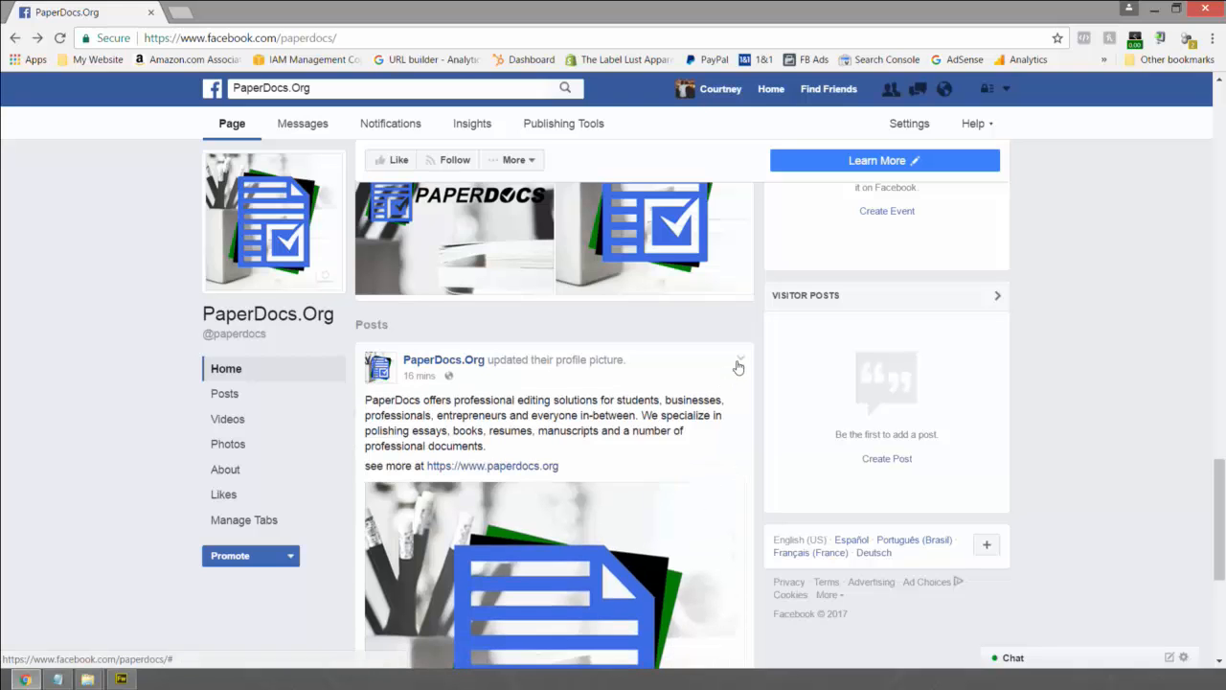
- Hide the profile-picture post and one more post from the page timeline
{"action": "left_click", "coordinate": [738, 358]}
{"action": "left_click", "coordinate": [674, 466]}
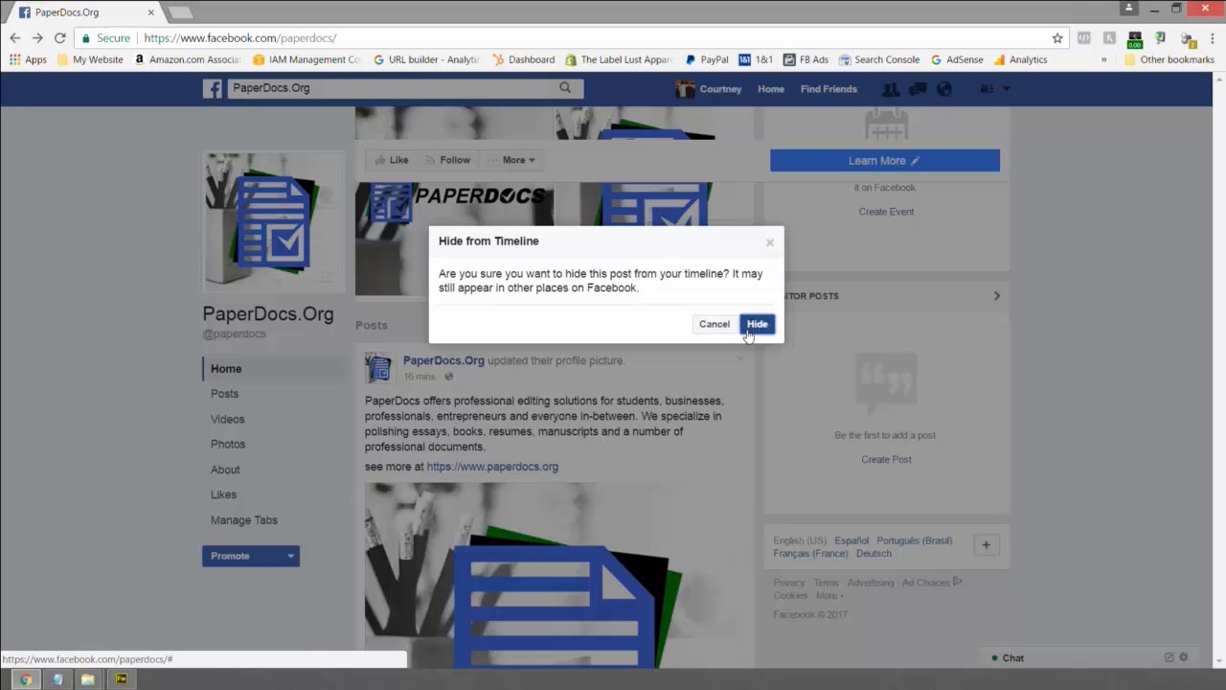
{"action": "left_click", "coordinate": [757, 325]}
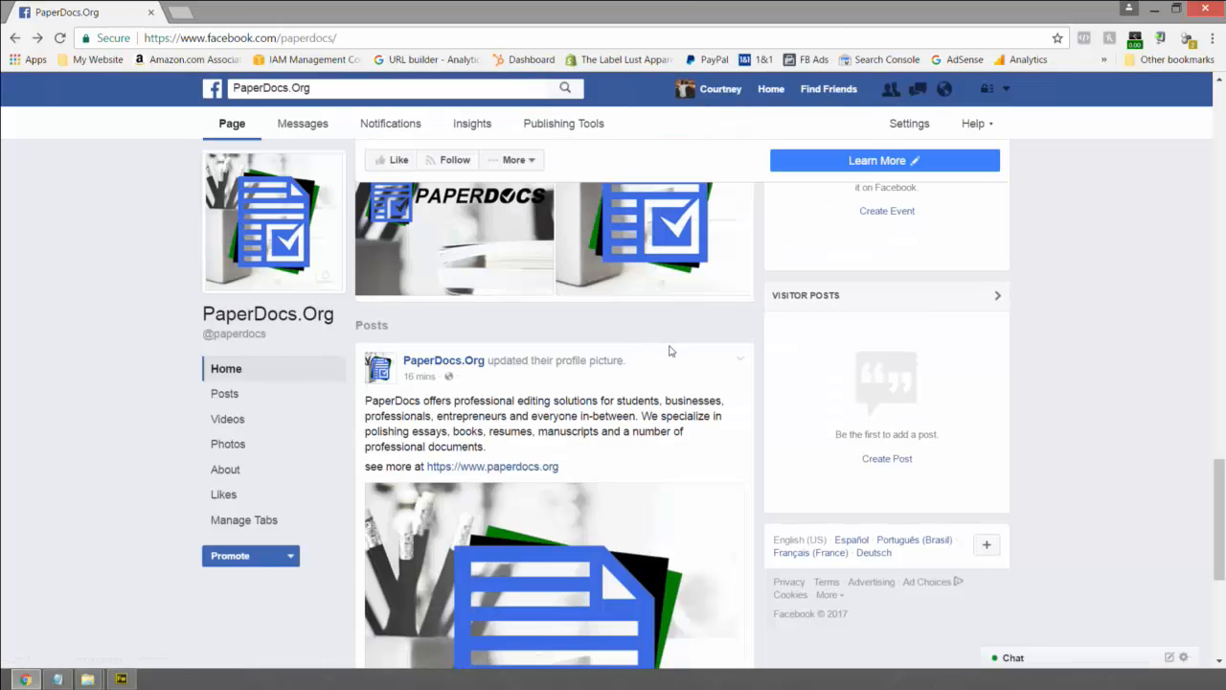
{"action": "scroll", "coordinate": [720, 369], "scroll_direction": "up", "scroll_amount": 1}
{"action": "scroll", "coordinate": [719, 373], "scroll_direction": "up", "scroll_amount": 2}
{"action": "scroll", "coordinate": [729, 388], "scroll_direction": "down", "scroll_amount": 3}
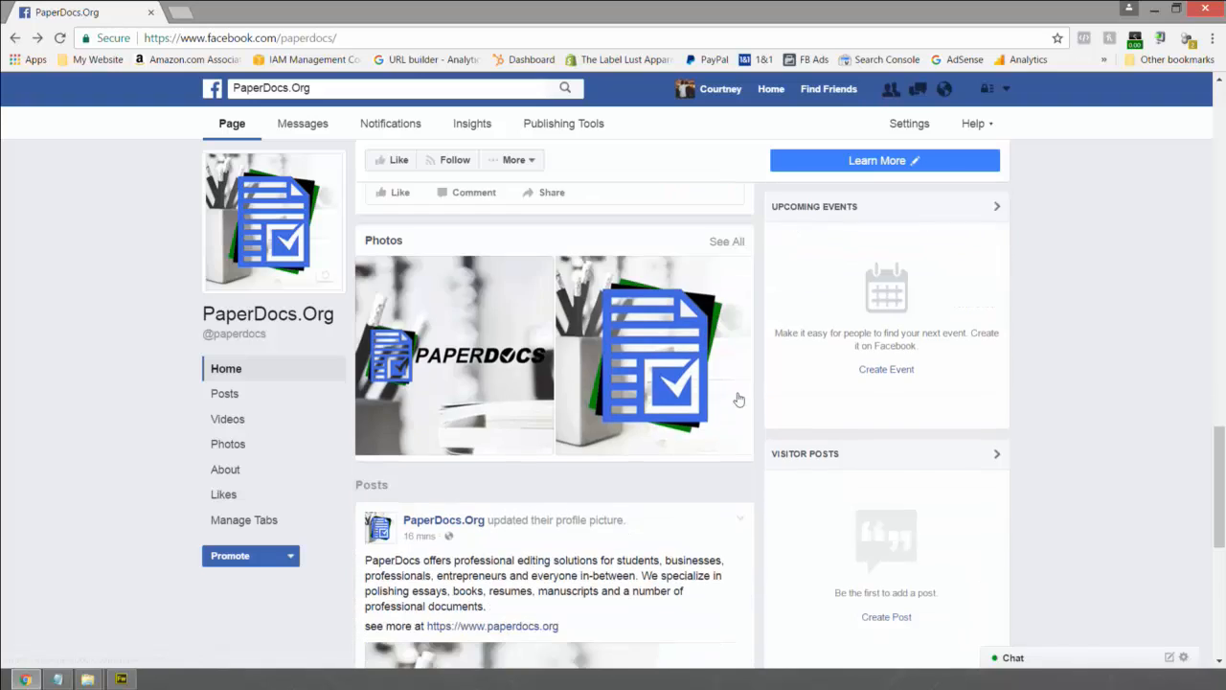
{"action": "left_click", "coordinate": [740, 360]}
{"action": "left_click", "coordinate": [655, 466]}
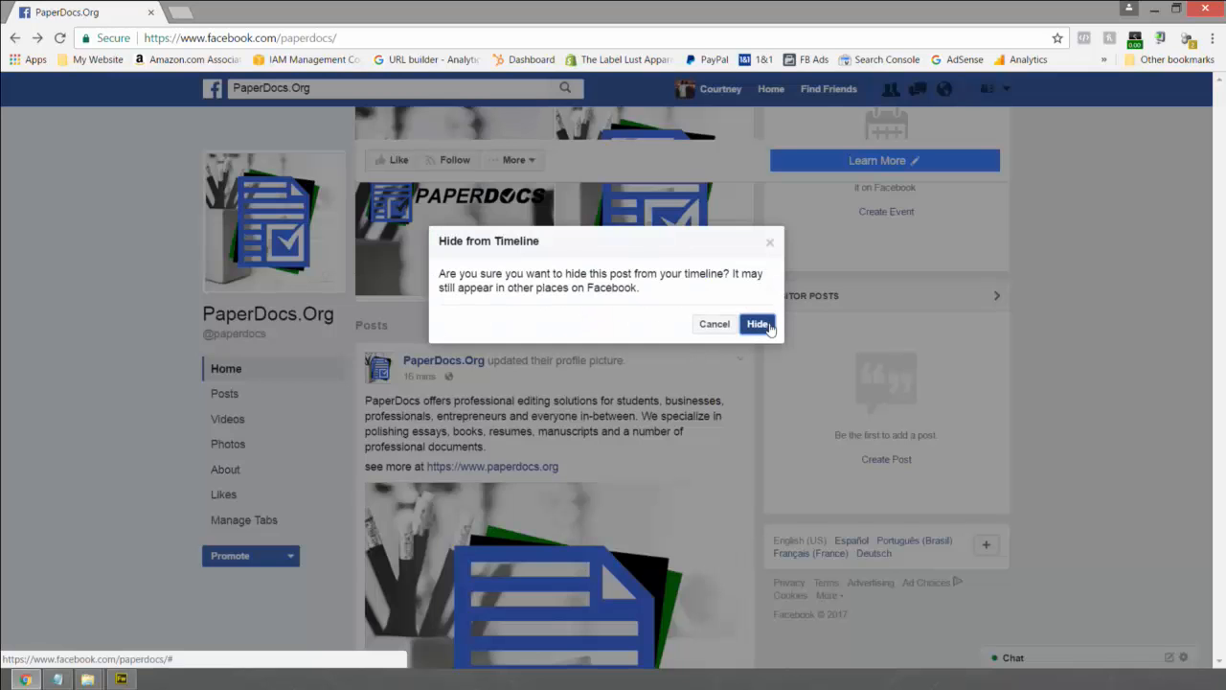
{"action": "left_click", "coordinate": [755, 324]}
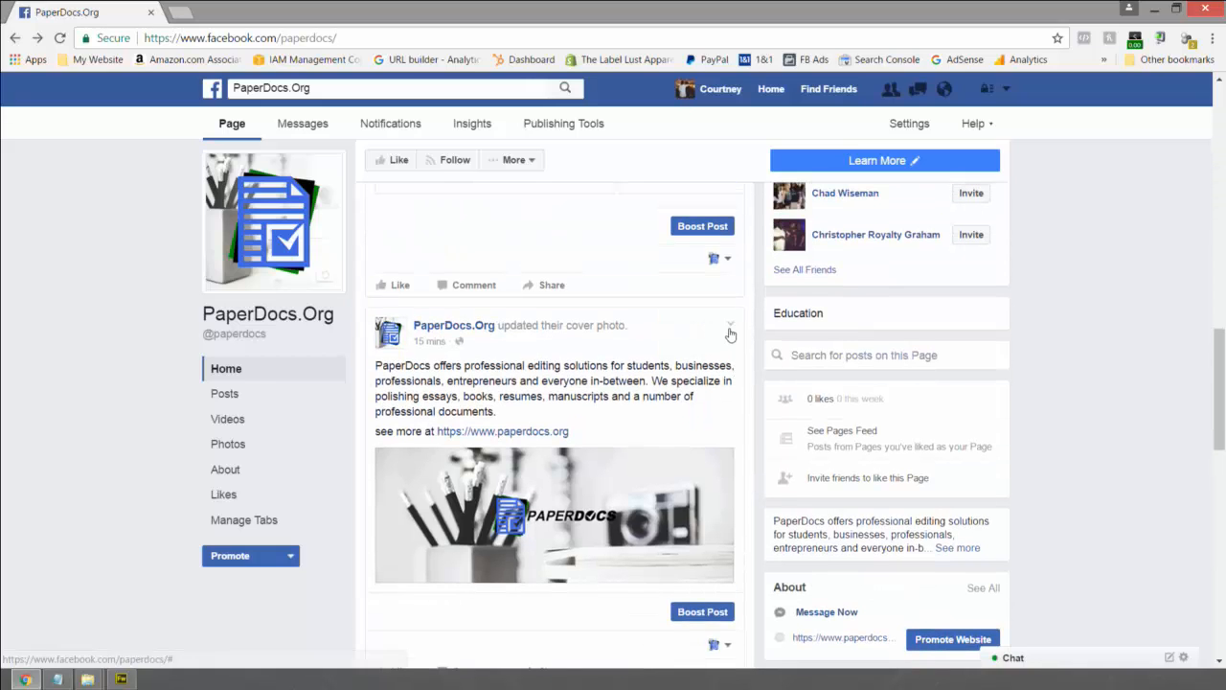
- Close the cover-photo post's menu, reload the PaperDocs.Org page, and check the feed
{"action": "left_click", "coordinate": [731, 328]}
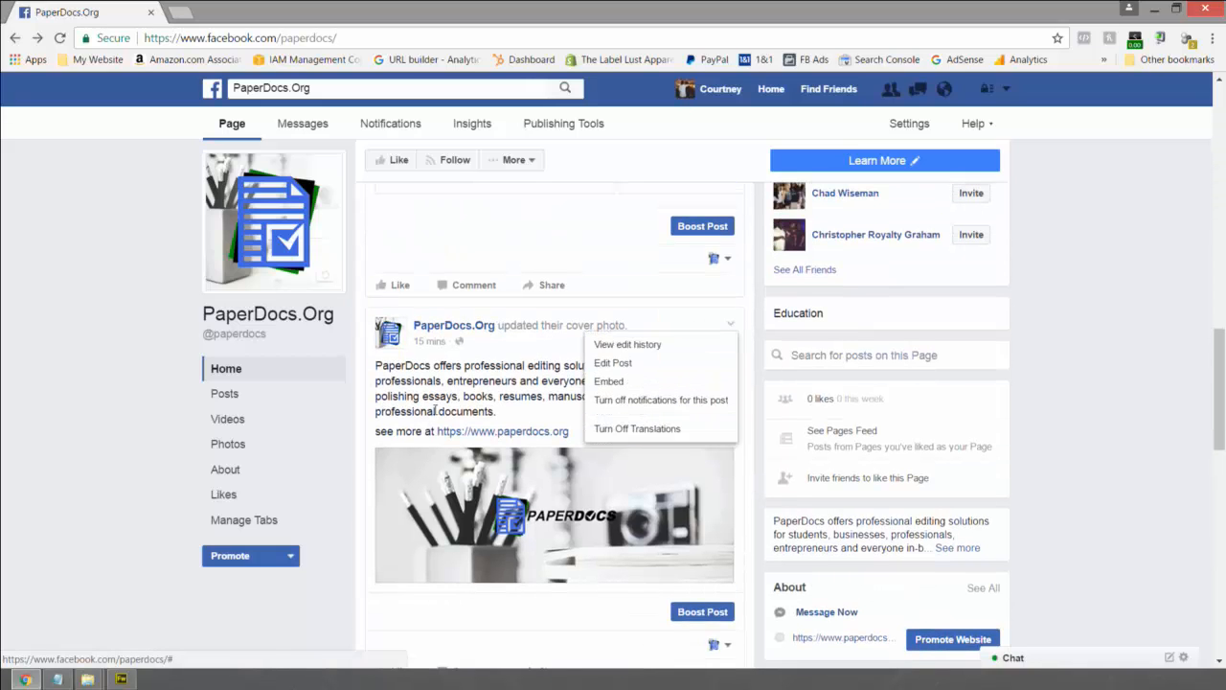
{"action": "left_click", "coordinate": [86, 360]}
{"action": "scroll", "coordinate": [671, 412], "scroll_direction": "down", "scroll_amount": 3}
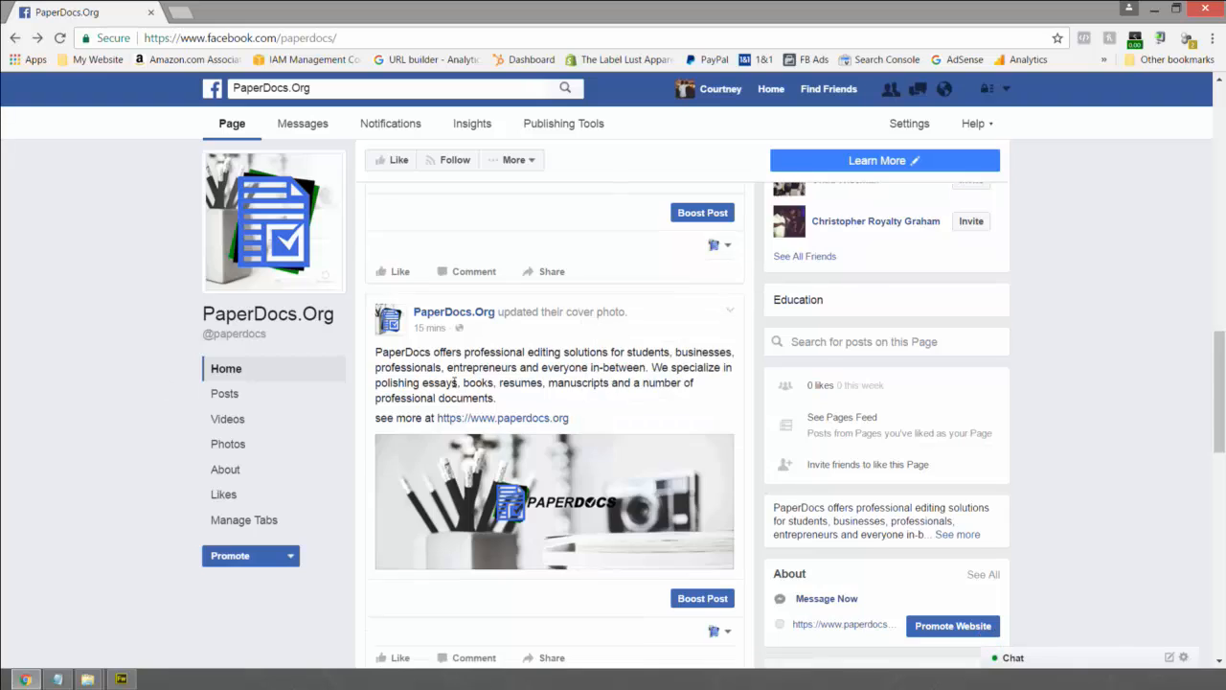
{"action": "scroll", "coordinate": [737, 411], "scroll_direction": "down", "scroll_amount": 1}
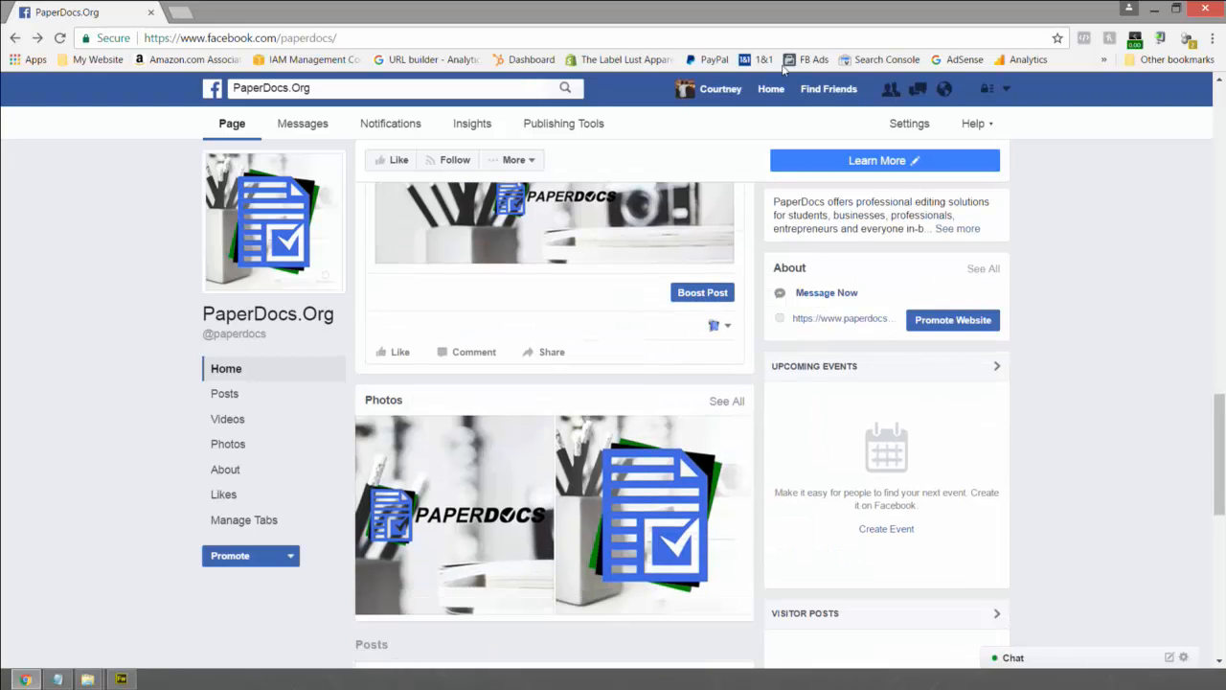
{"action": "left_click", "coordinate": [235, 124]}
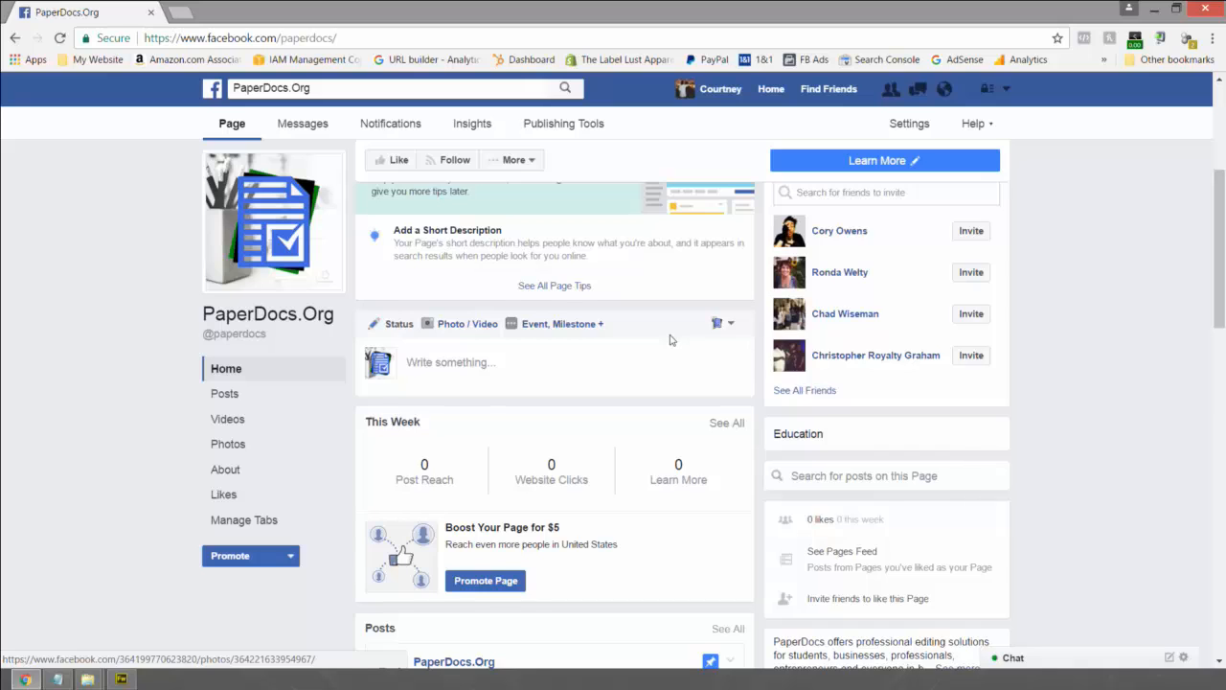
{"action": "scroll", "coordinate": [670, 340], "scroll_direction": "down", "scroll_amount": 10}
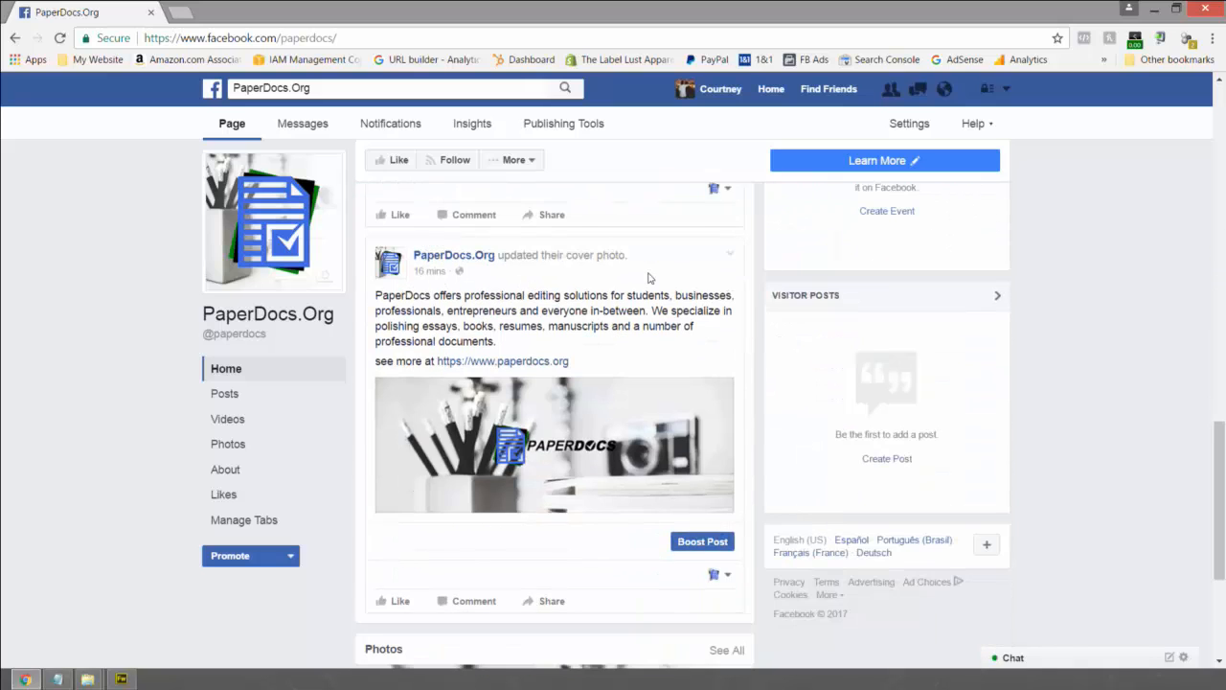
{"action": "scroll", "coordinate": [648, 277], "scroll_direction": "up", "scroll_amount": 2}
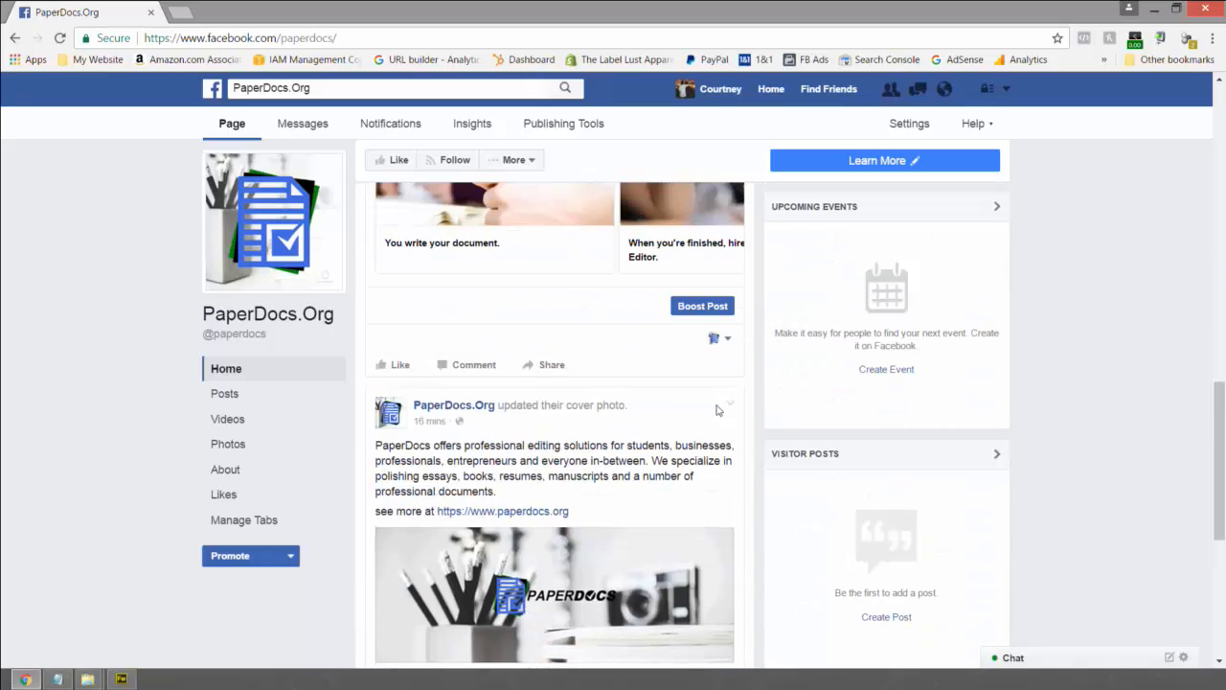
- Look over the cover-photo post's extra options, then hide the profile-picture post from the timeline
{"action": "left_click", "coordinate": [731, 407]}
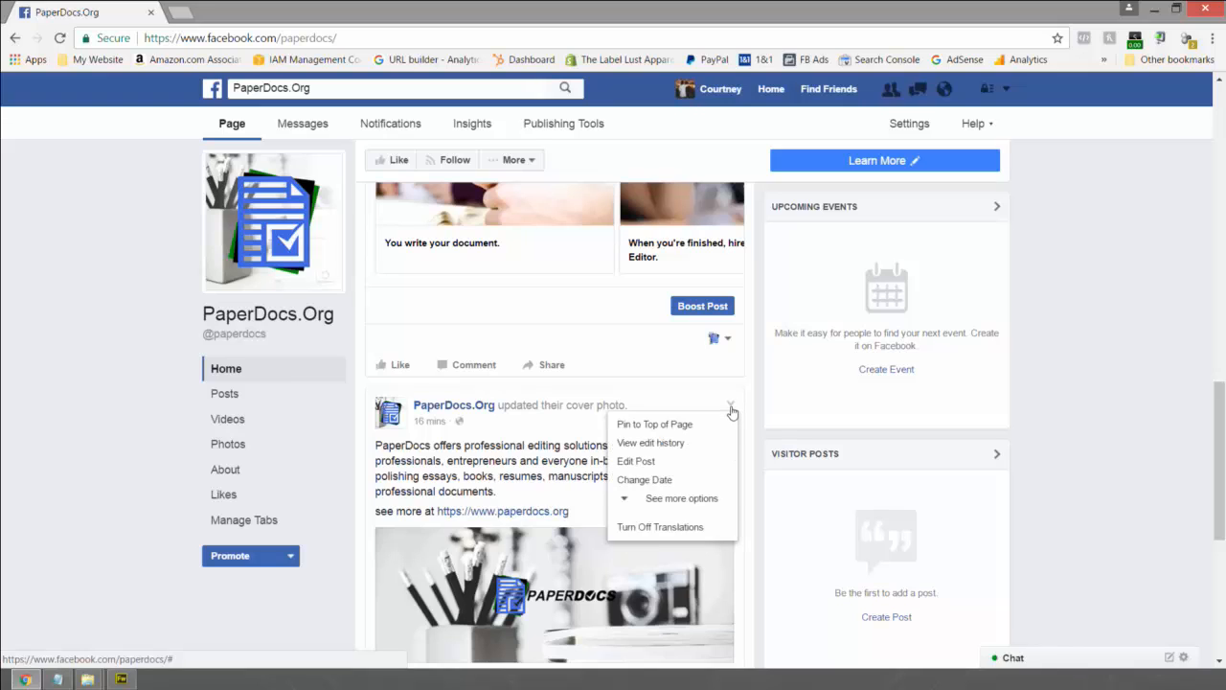
{"action": "left_click", "coordinate": [678, 498]}
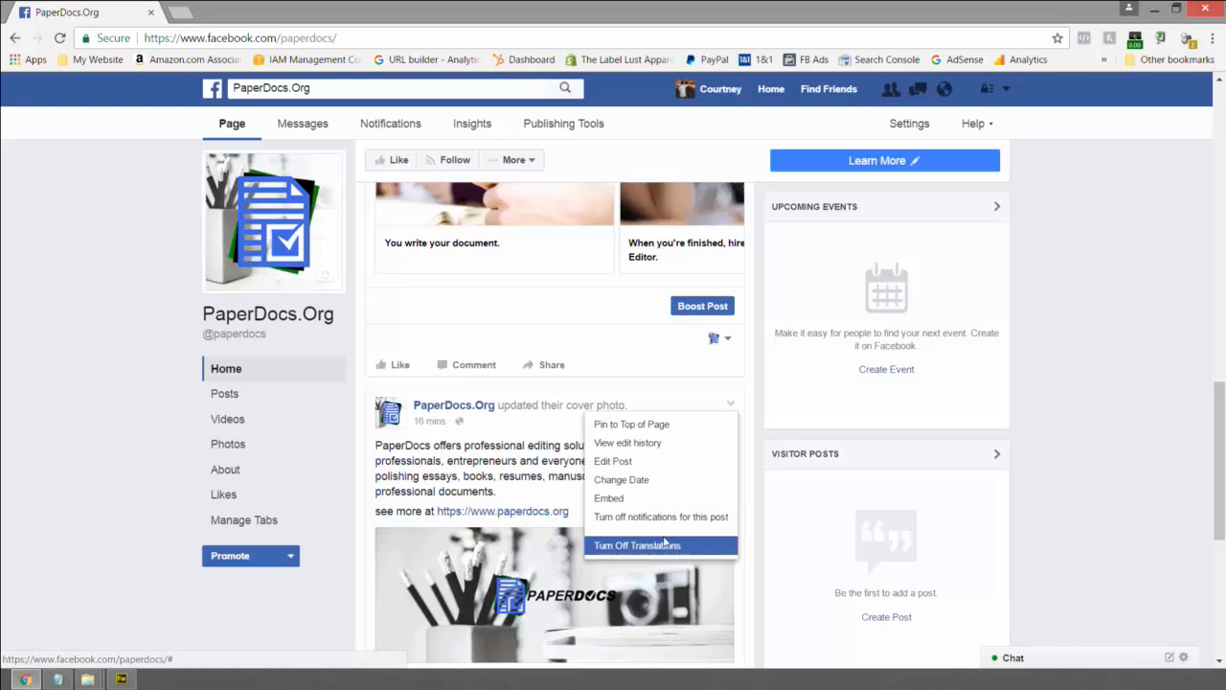
{"action": "left_click", "coordinate": [668, 380]}
{"action": "scroll", "coordinate": [709, 402], "scroll_direction": "down", "scroll_amount": 6}
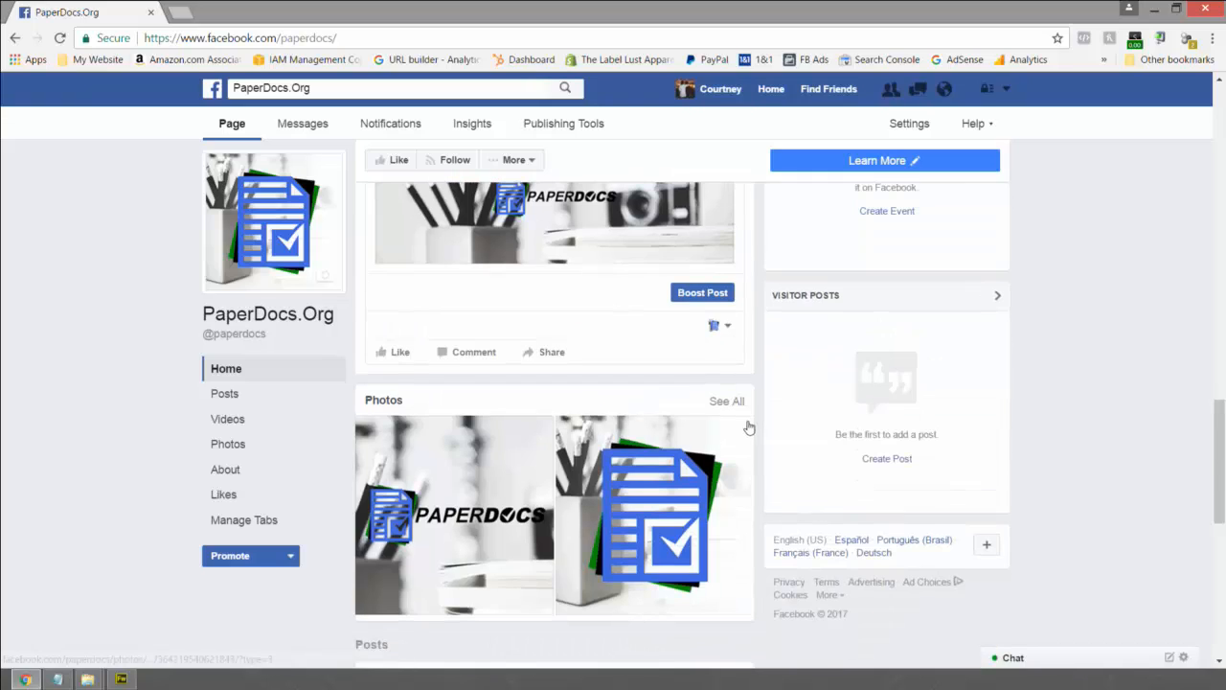
{"action": "scroll", "coordinate": [749, 428], "scroll_direction": "down", "scroll_amount": 4}
{"action": "left_click", "coordinate": [743, 280]}
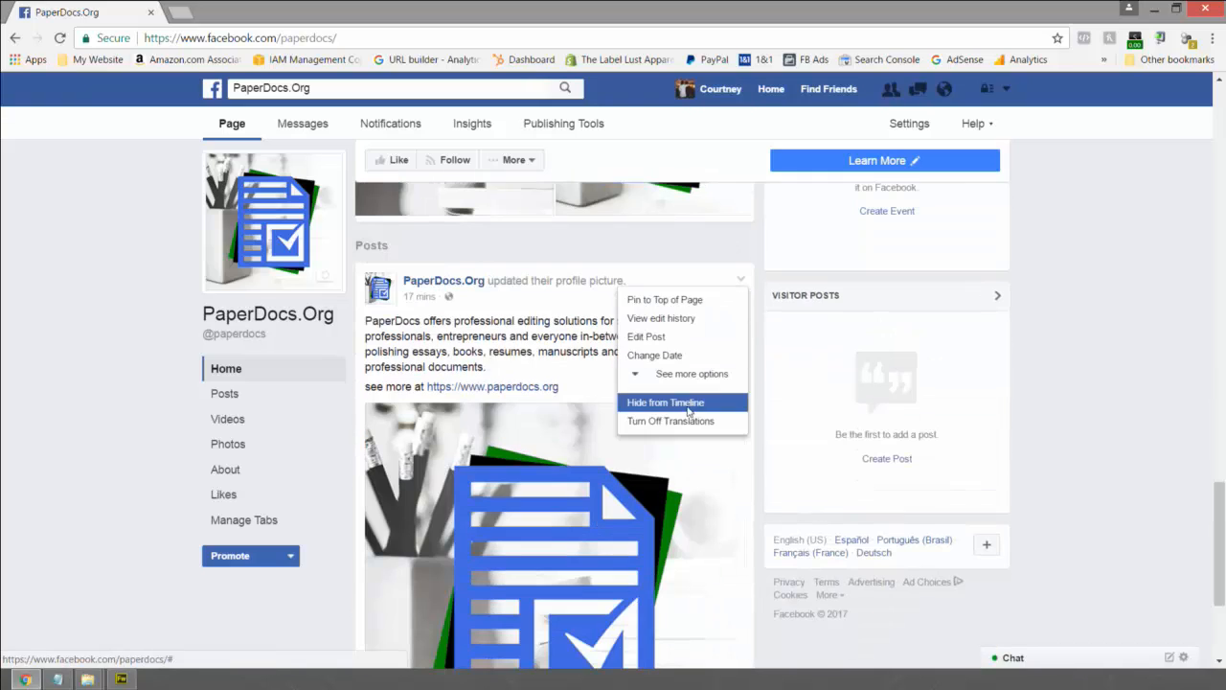
{"action": "left_click", "coordinate": [688, 405]}
{"action": "left_click", "coordinate": [764, 325]}
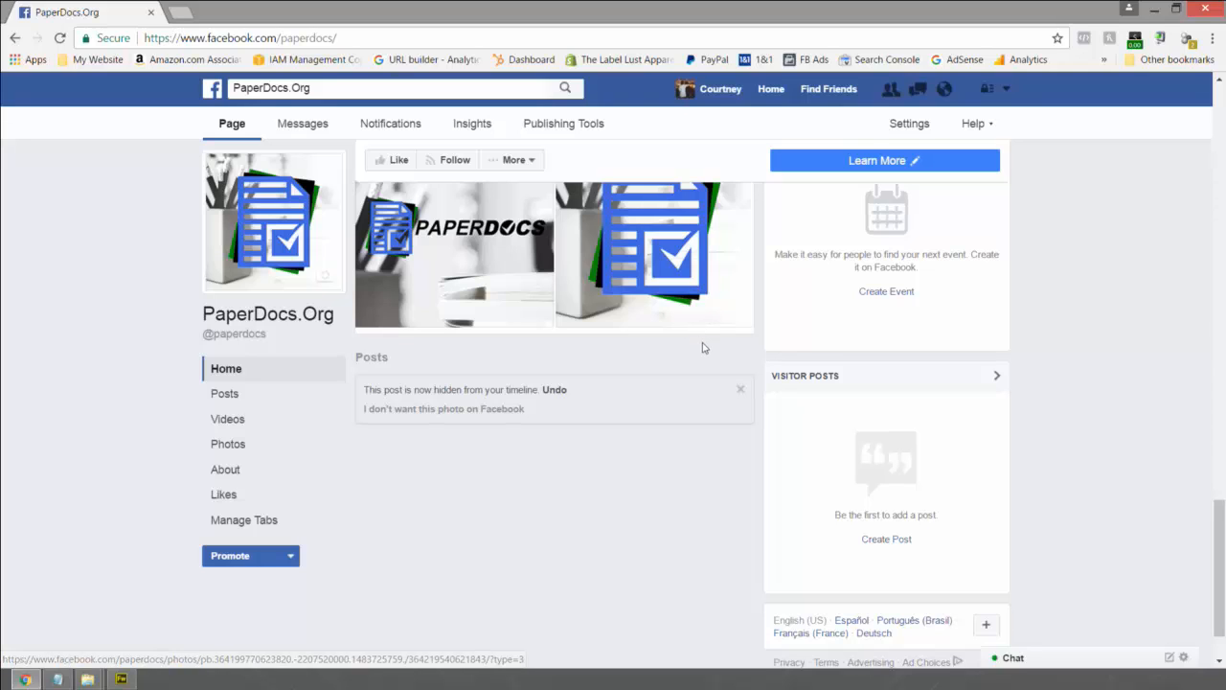
- Scroll through the PaperDocs.Org feed, then open Manage Tabs from the left sidebar
{"action": "scroll", "coordinate": [702, 347], "scroll_direction": "up", "scroll_amount": 3}
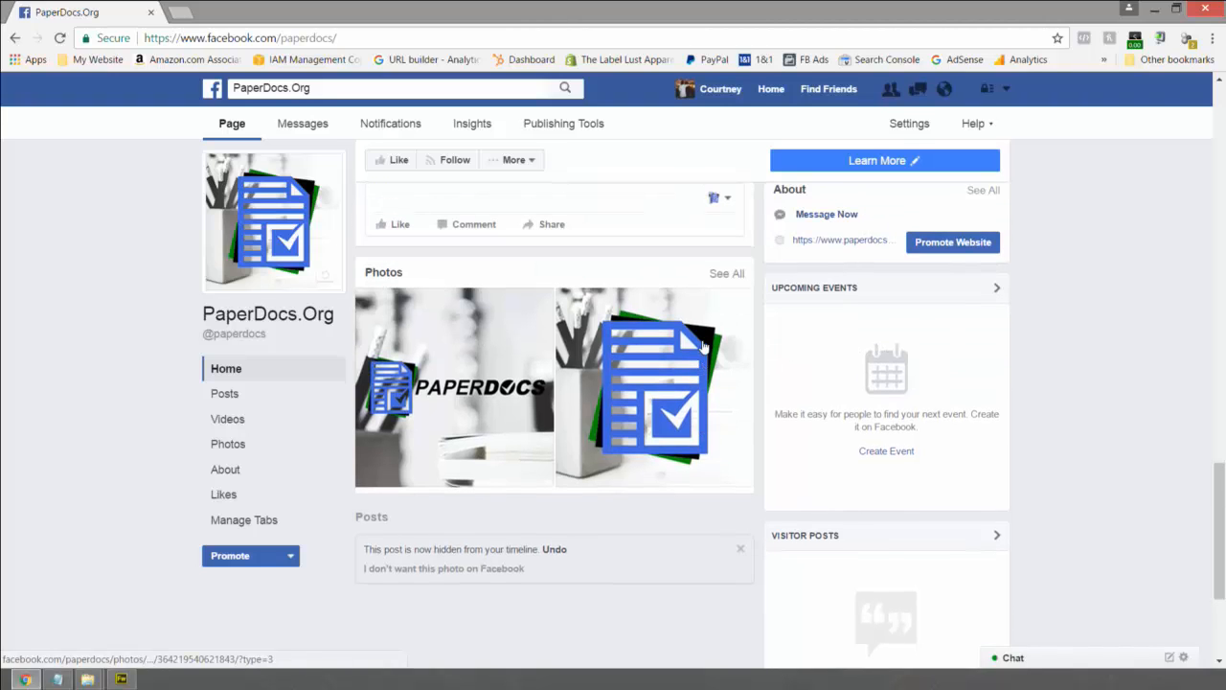
{"action": "scroll", "coordinate": [710, 352], "scroll_direction": "up", "scroll_amount": 4}
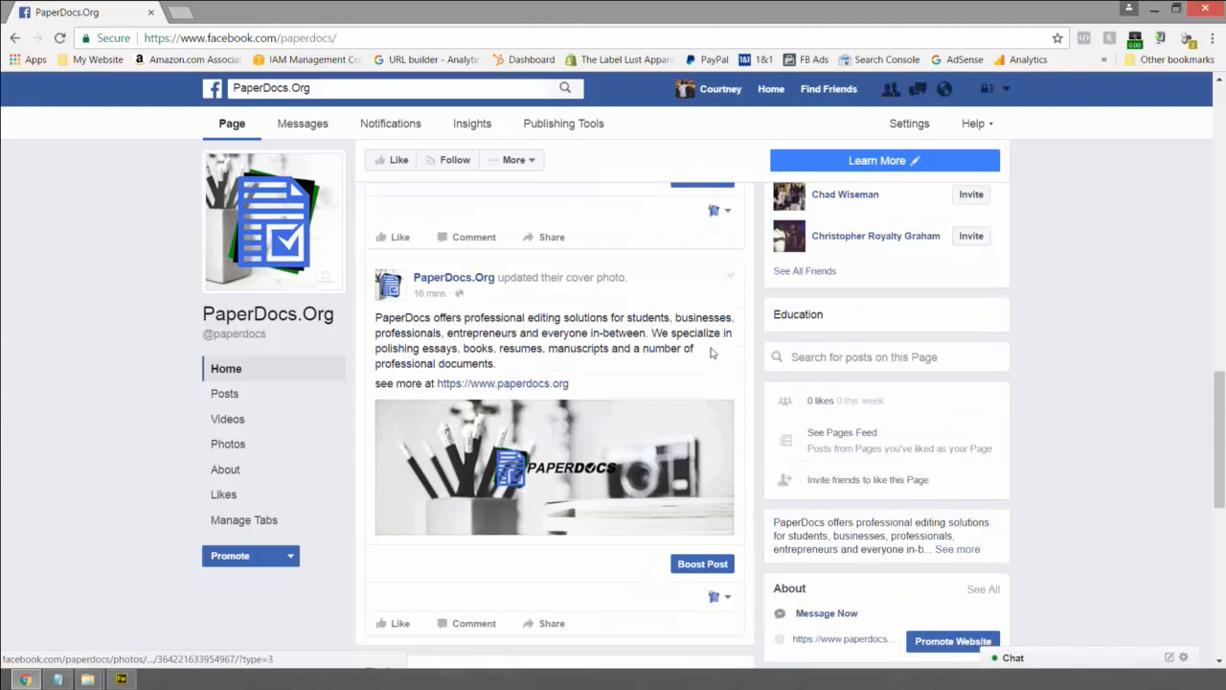
{"action": "scroll", "coordinate": [710, 352], "scroll_direction": "up", "scroll_amount": 3}
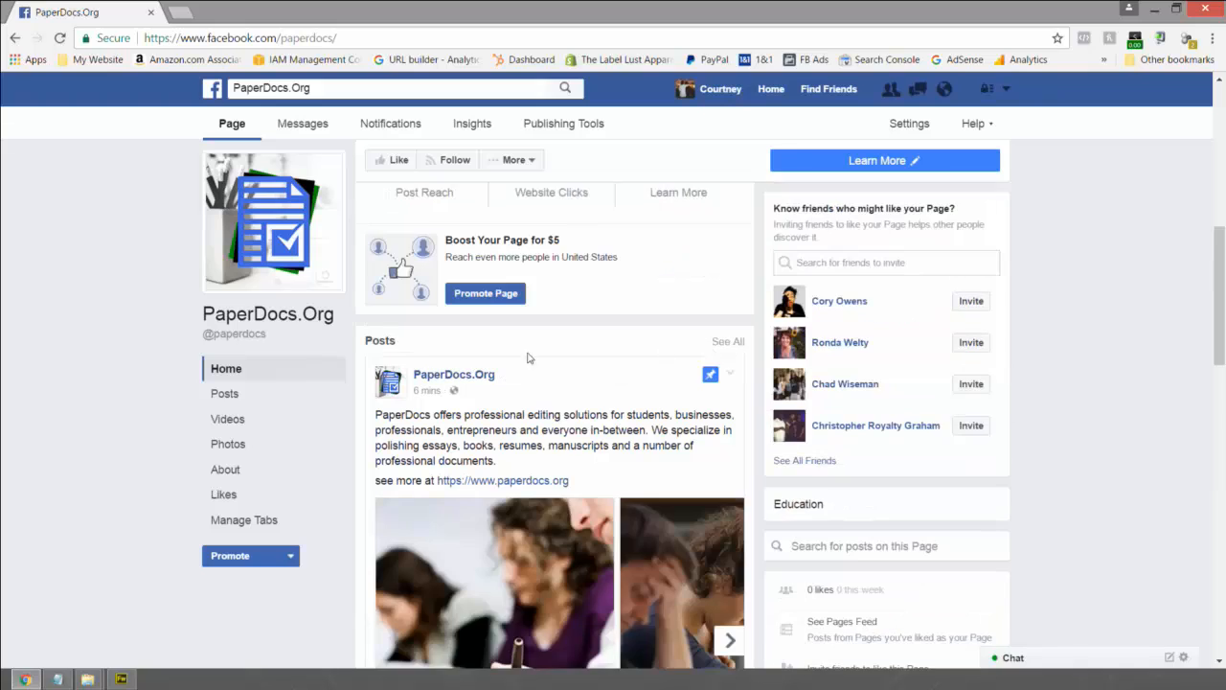
{"action": "scroll", "coordinate": [562, 358], "scroll_direction": "down", "scroll_amount": 1}
{"action": "scroll", "coordinate": [563, 358], "scroll_direction": "down", "scroll_amount": 4}
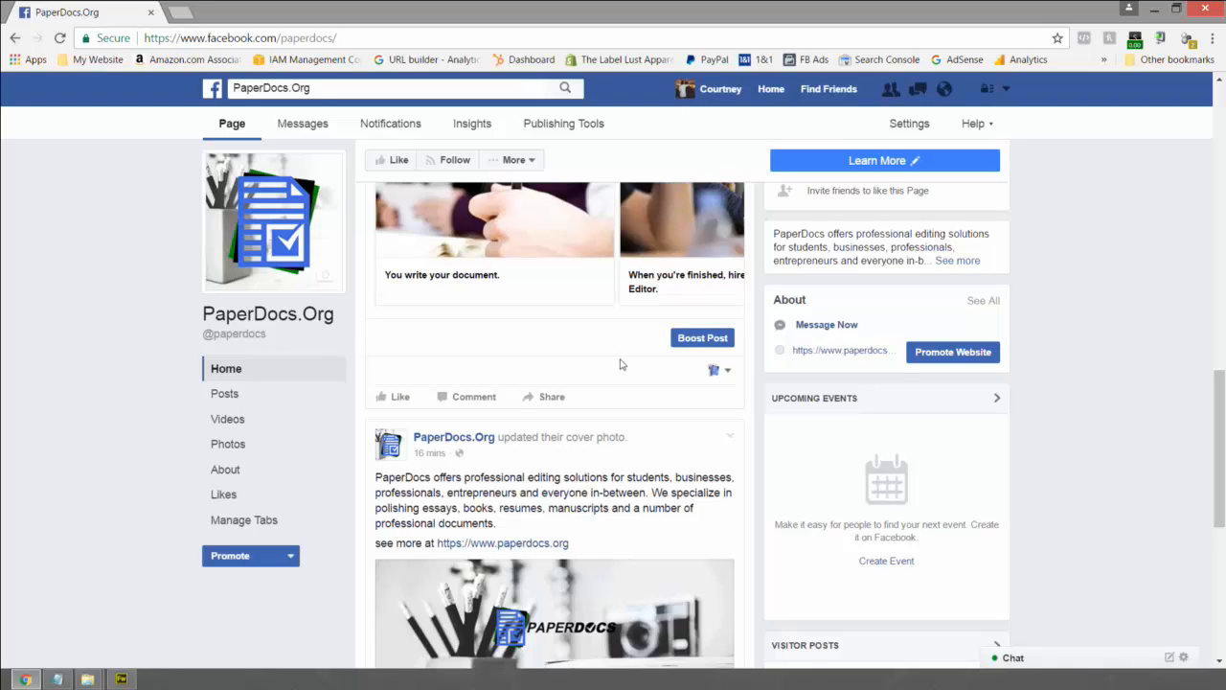
{"action": "scroll", "coordinate": [620, 364], "scroll_direction": "up", "scroll_amount": 1}
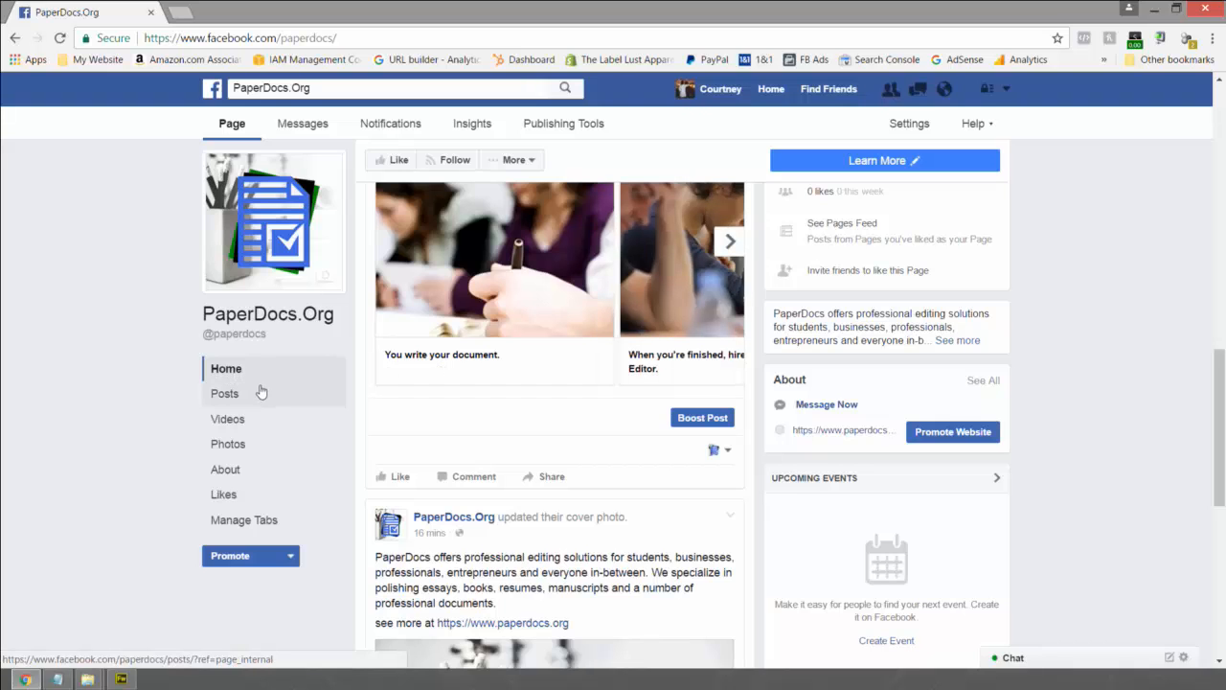
{"action": "scroll", "coordinate": [330, 388], "scroll_direction": "up", "scroll_amount": 2}
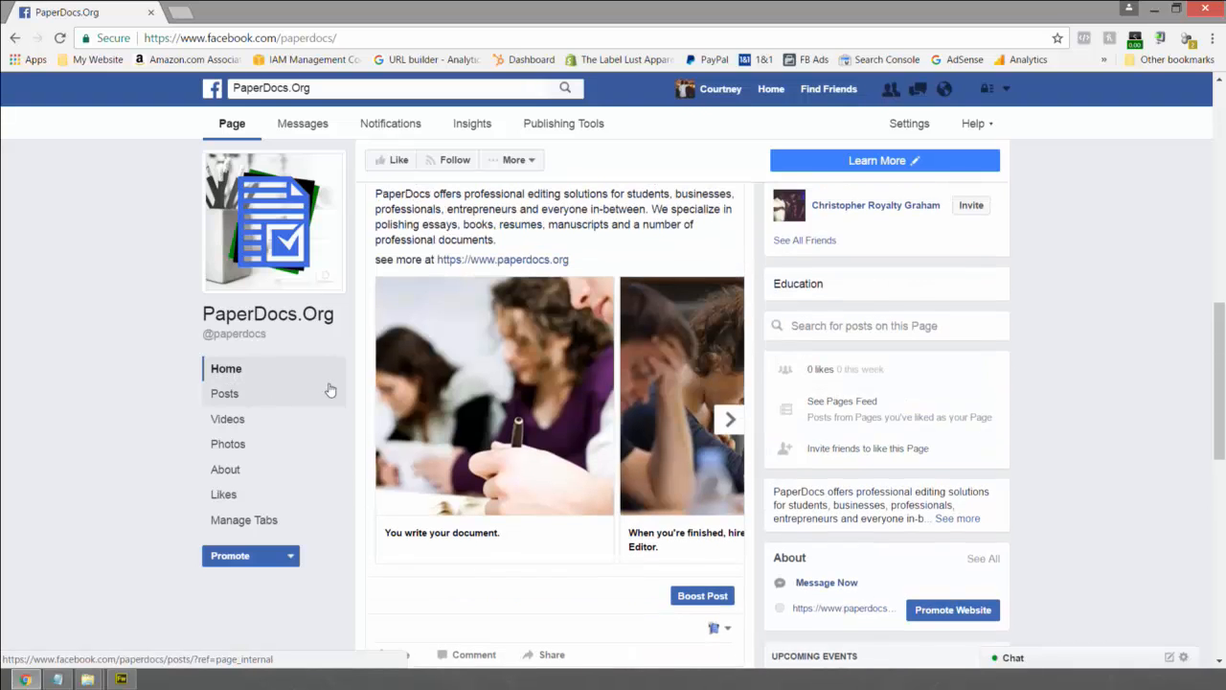
{"action": "scroll", "coordinate": [330, 389], "scroll_direction": "down", "scroll_amount": 1}
{"action": "left_click", "coordinate": [239, 519]}
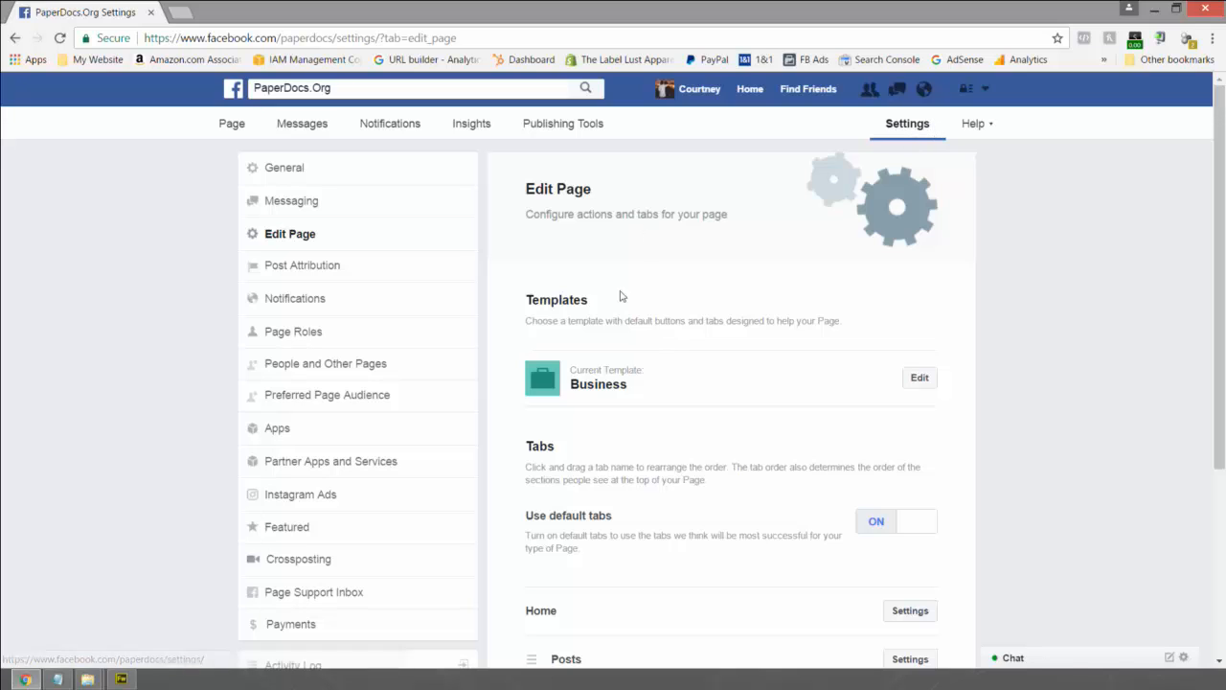
- Move the Videos tab to the end of the list and About directly below Home
{"action": "scroll", "coordinate": [624, 340], "scroll_direction": "down", "scroll_amount": 1}
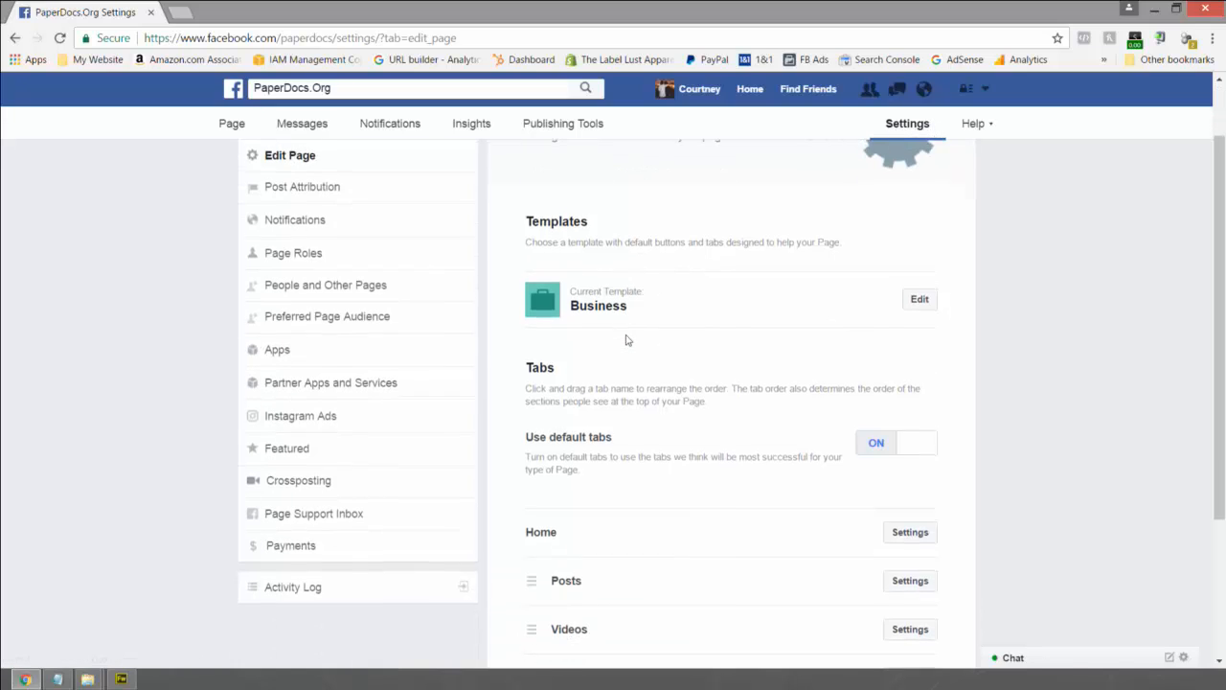
{"action": "scroll", "coordinate": [601, 305], "scroll_direction": "down", "scroll_amount": 1}
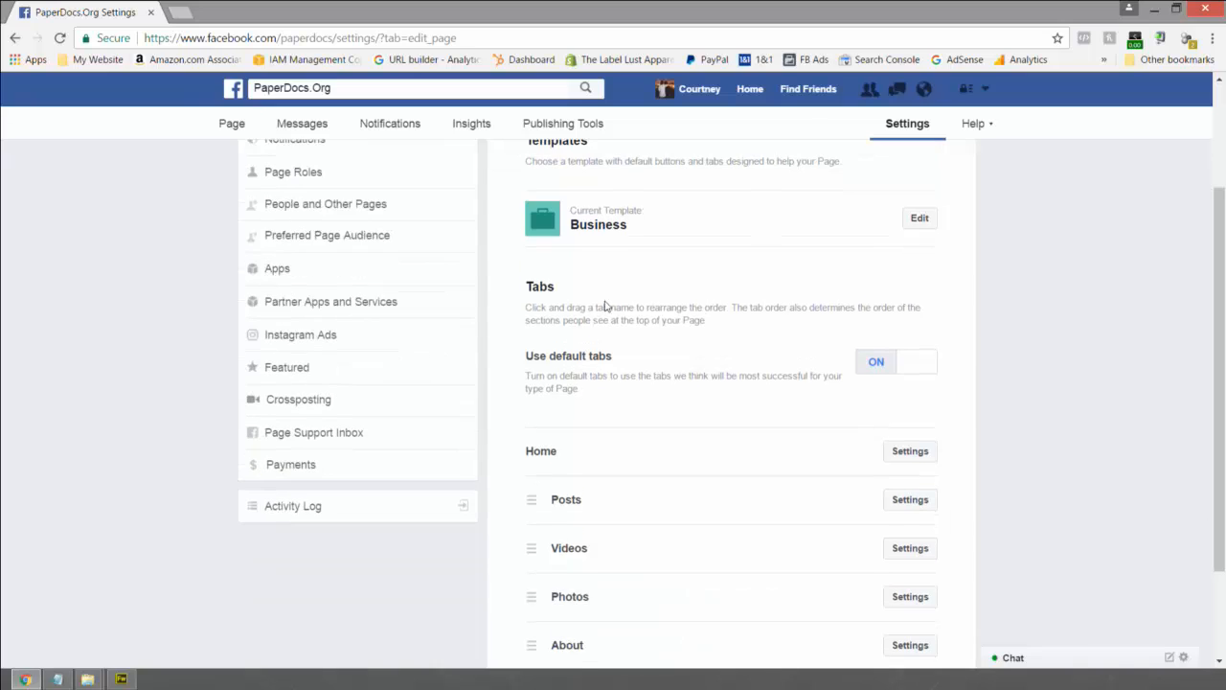
{"action": "scroll", "coordinate": [494, 305], "scroll_direction": "down", "scroll_amount": 2}
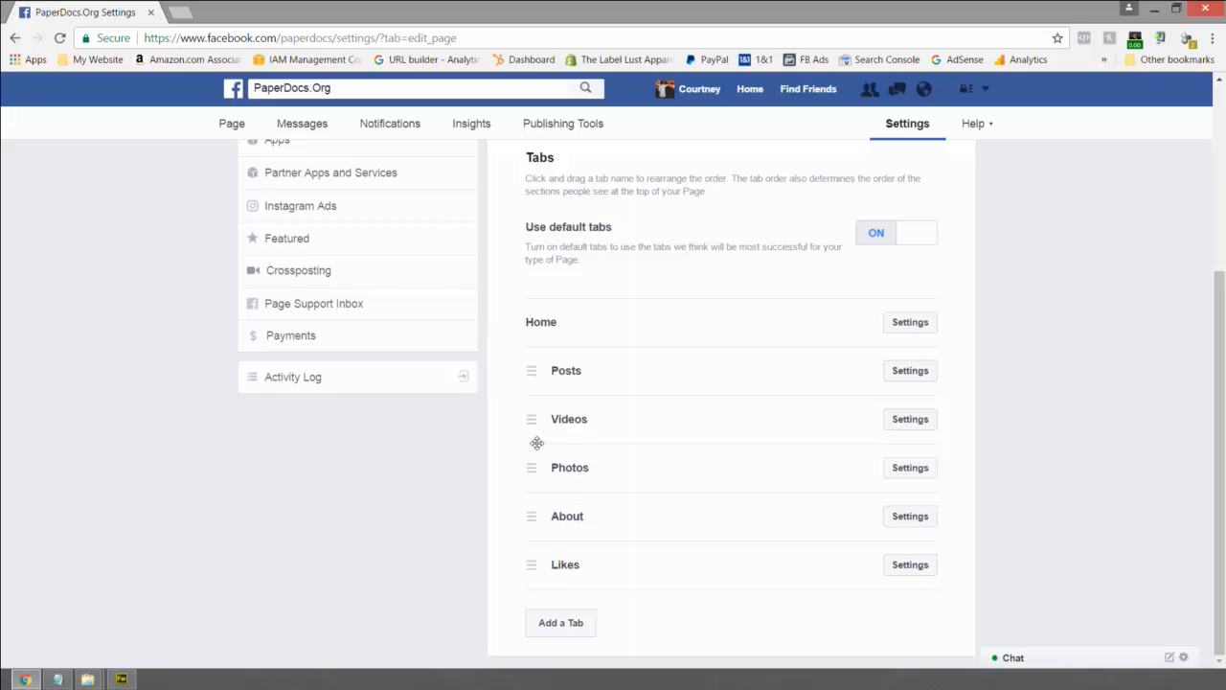
{"action": "left_click", "coordinate": [924, 422]}
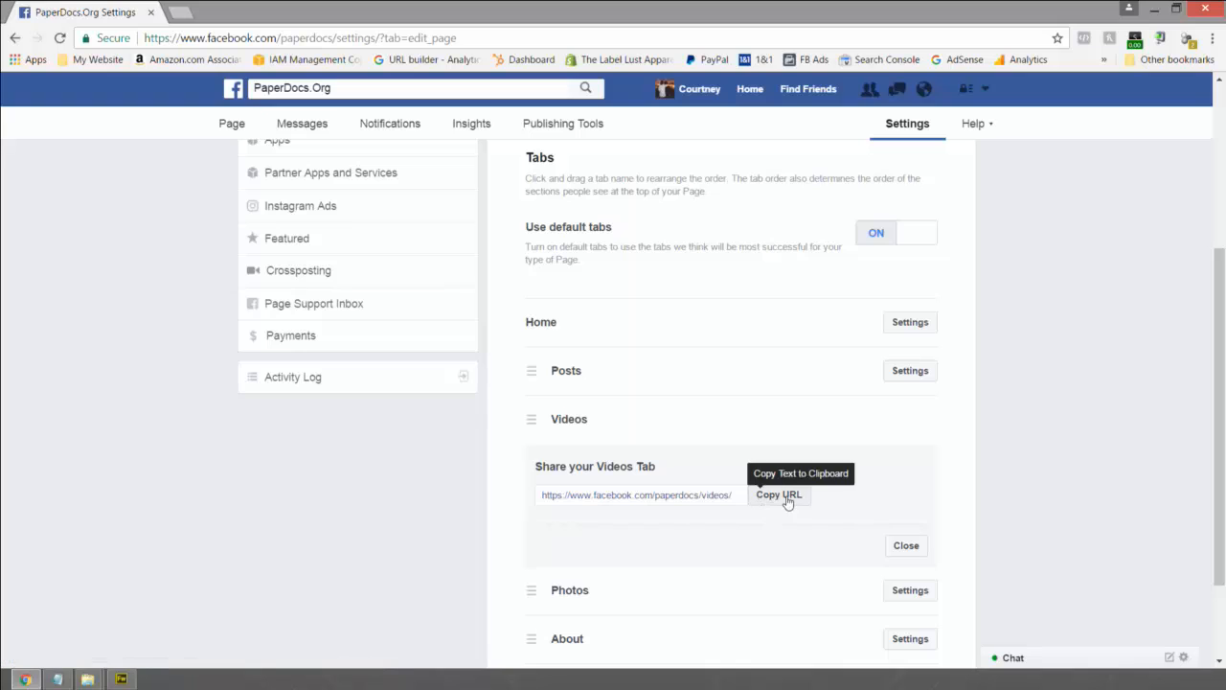
{"action": "left_click", "coordinate": [908, 548]}
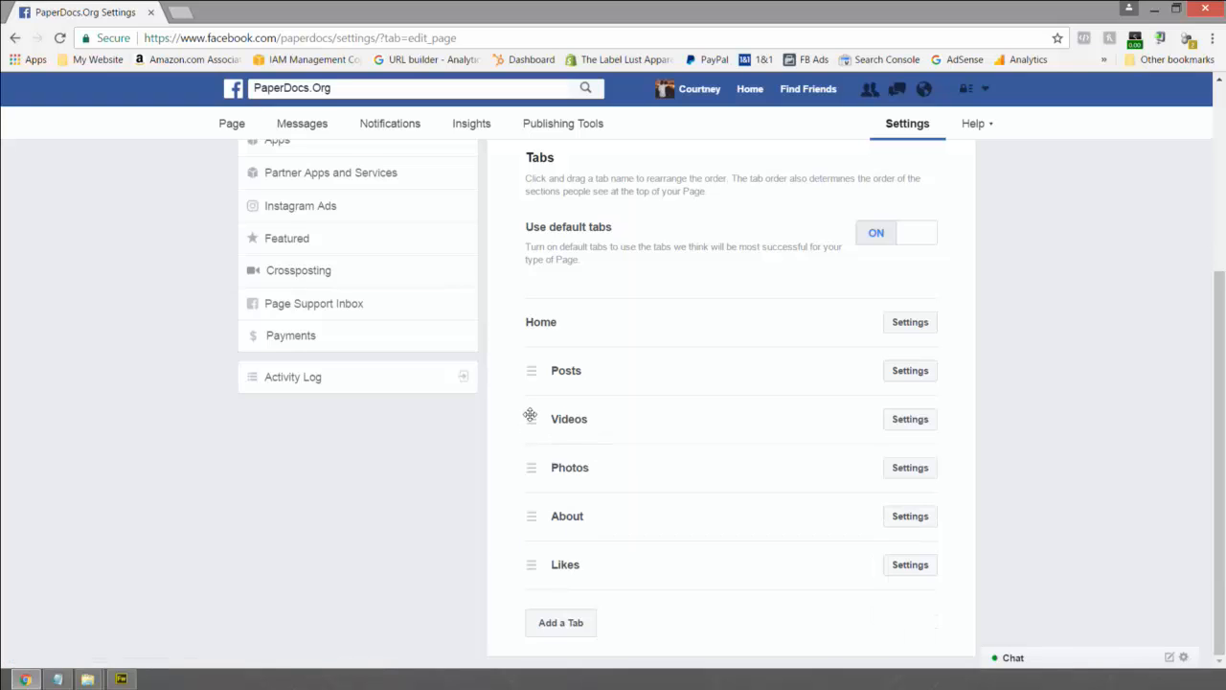
{"action": "left_click_drag", "start_coordinate": [530, 414], "coordinate": [546, 562]}
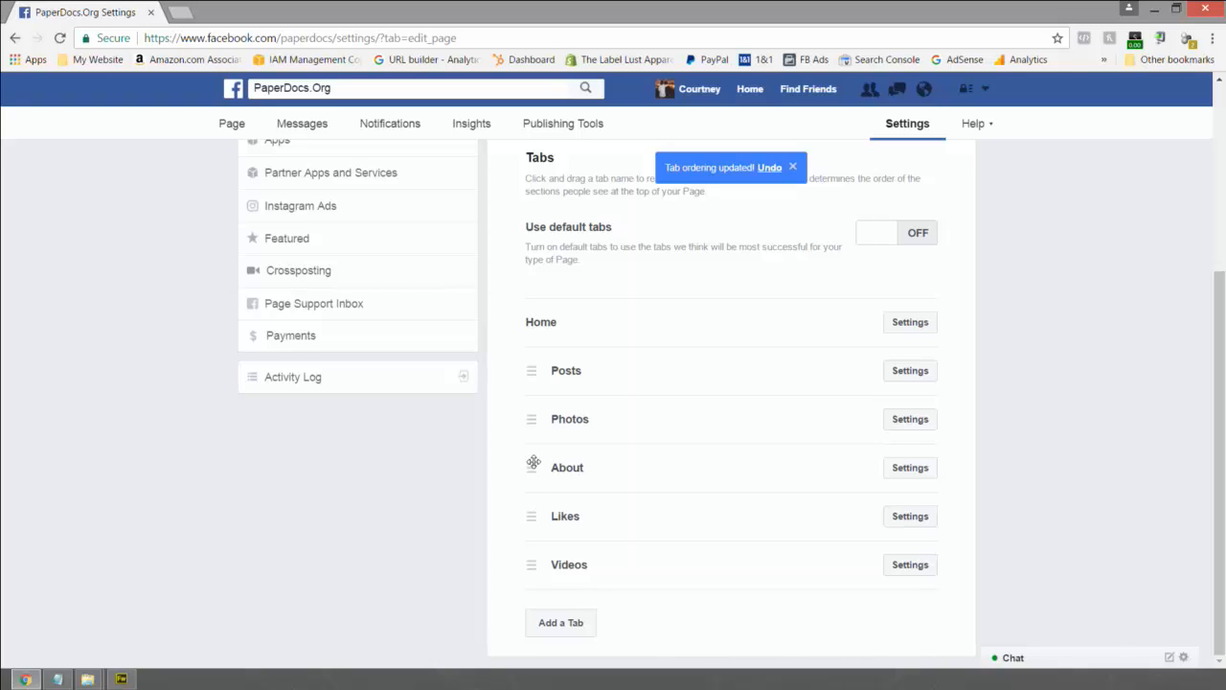
{"action": "left_click_drag", "start_coordinate": [534, 463], "coordinate": [532, 376]}
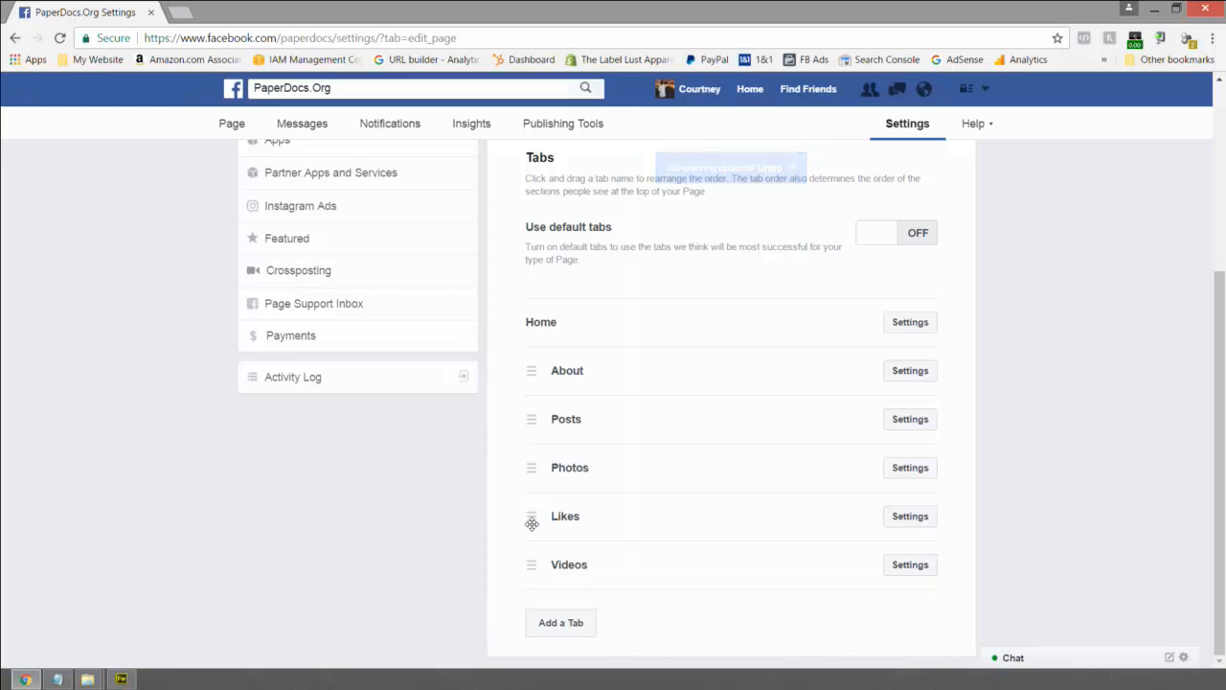
- Open the Add a Tab choices and dismiss them without adding a tab
{"action": "left_click", "coordinate": [560, 623]}
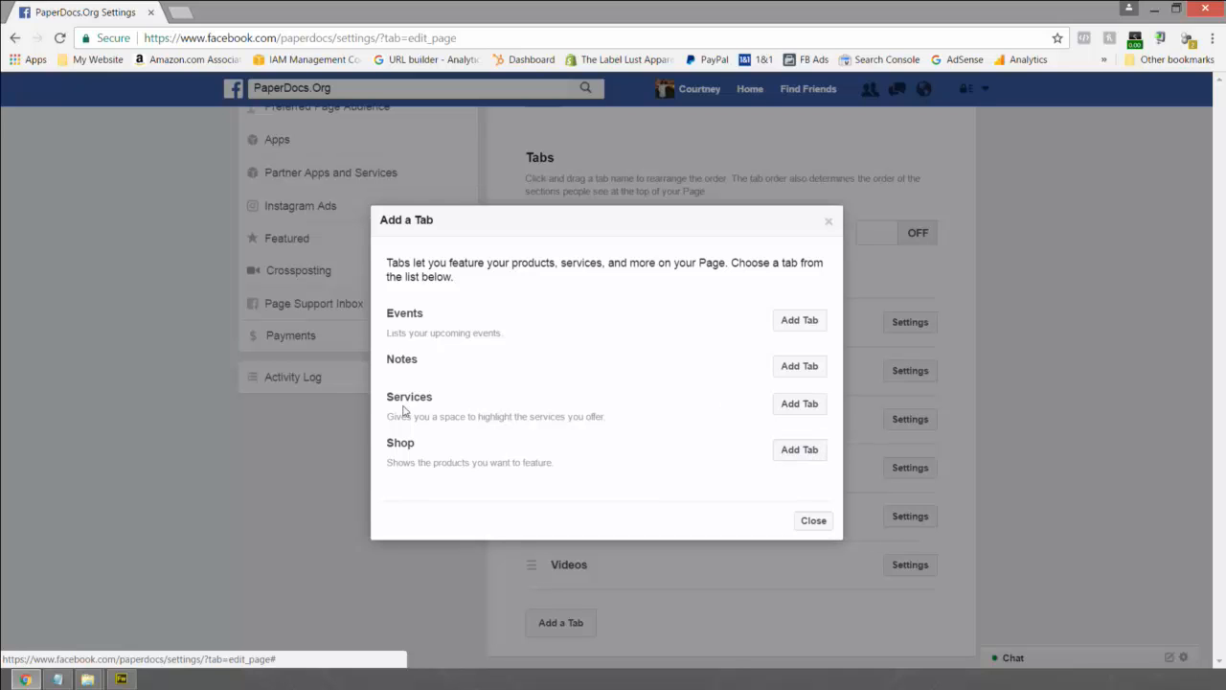
{"action": "left_click", "coordinate": [827, 223]}
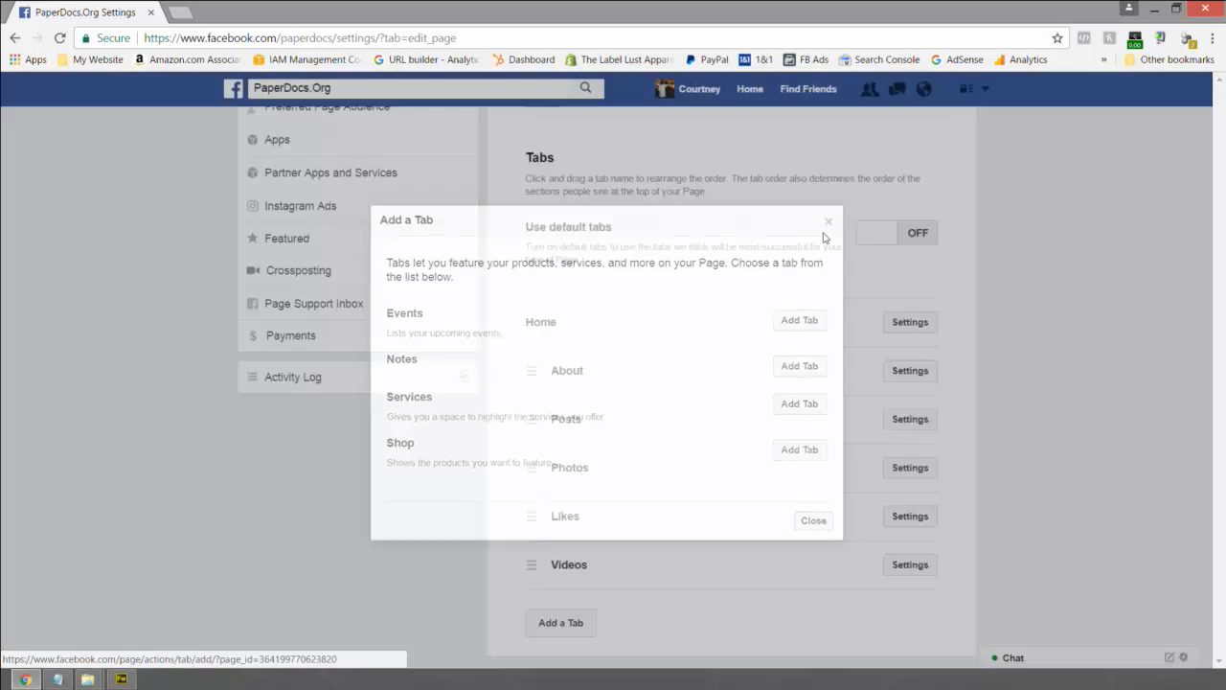
{"action": "scroll", "coordinate": [821, 280], "scroll_direction": "up", "scroll_amount": 3}
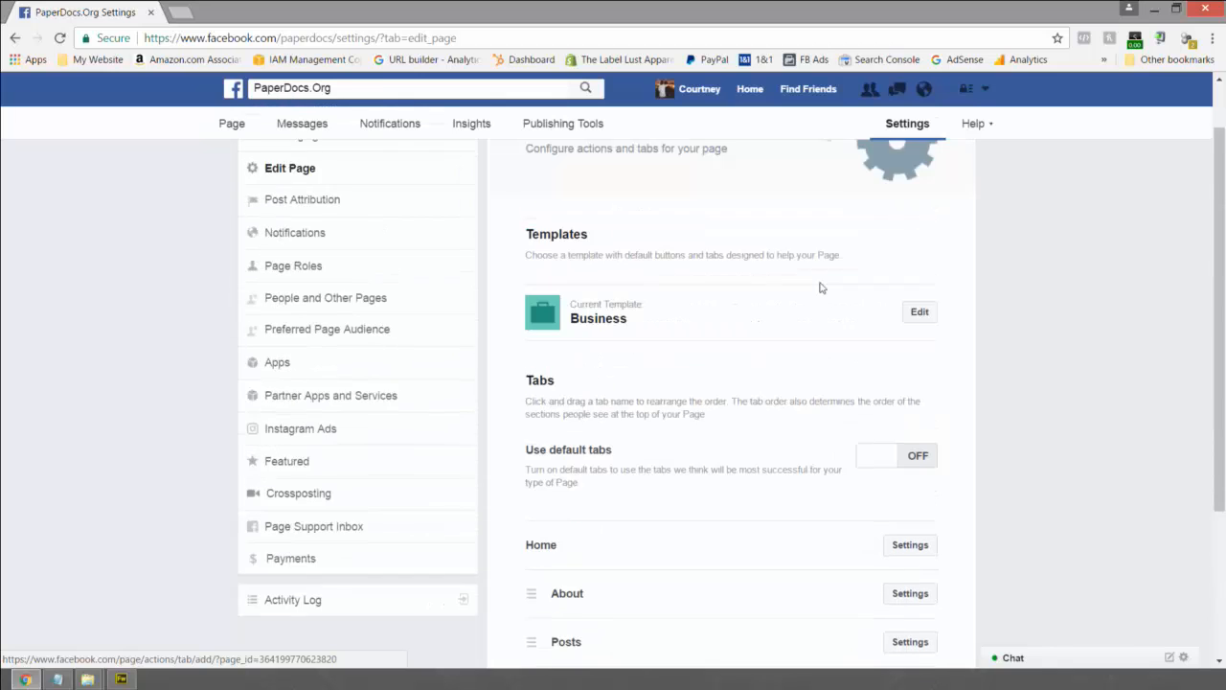
{"action": "scroll", "coordinate": [819, 285], "scroll_direction": "down", "scroll_amount": 2}
{"action": "scroll", "coordinate": [814, 285], "scroll_direction": "up", "scroll_amount": 3}
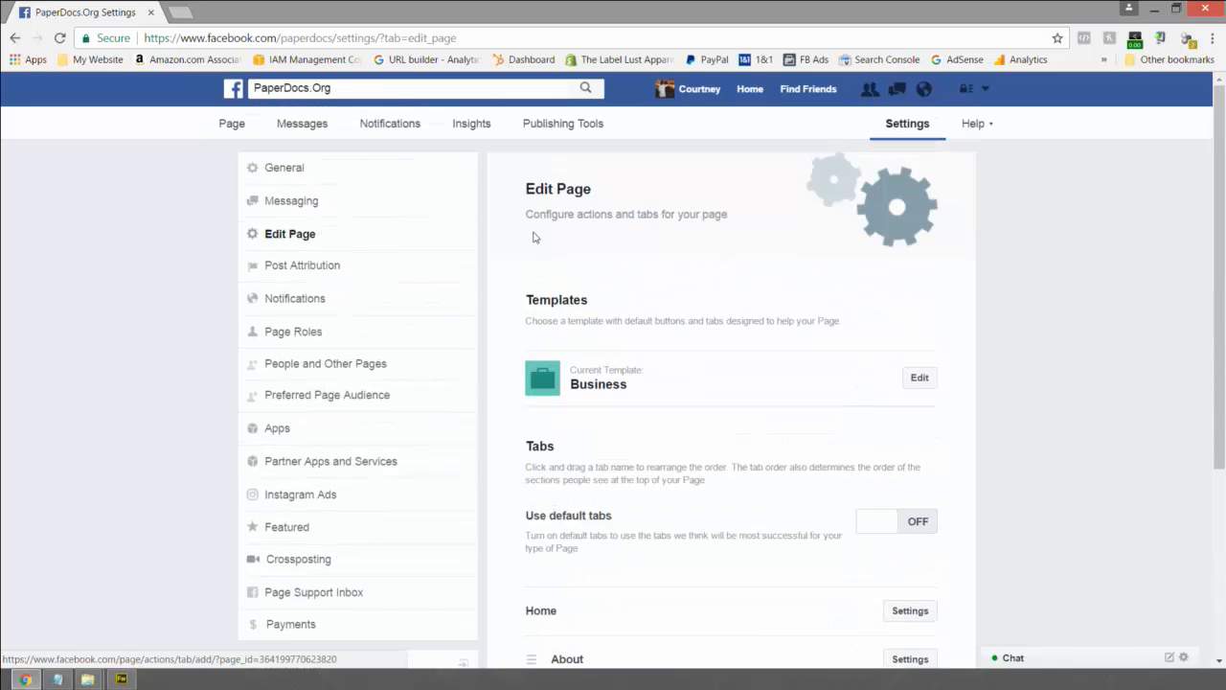
{"action": "left_click", "coordinate": [290, 203]}
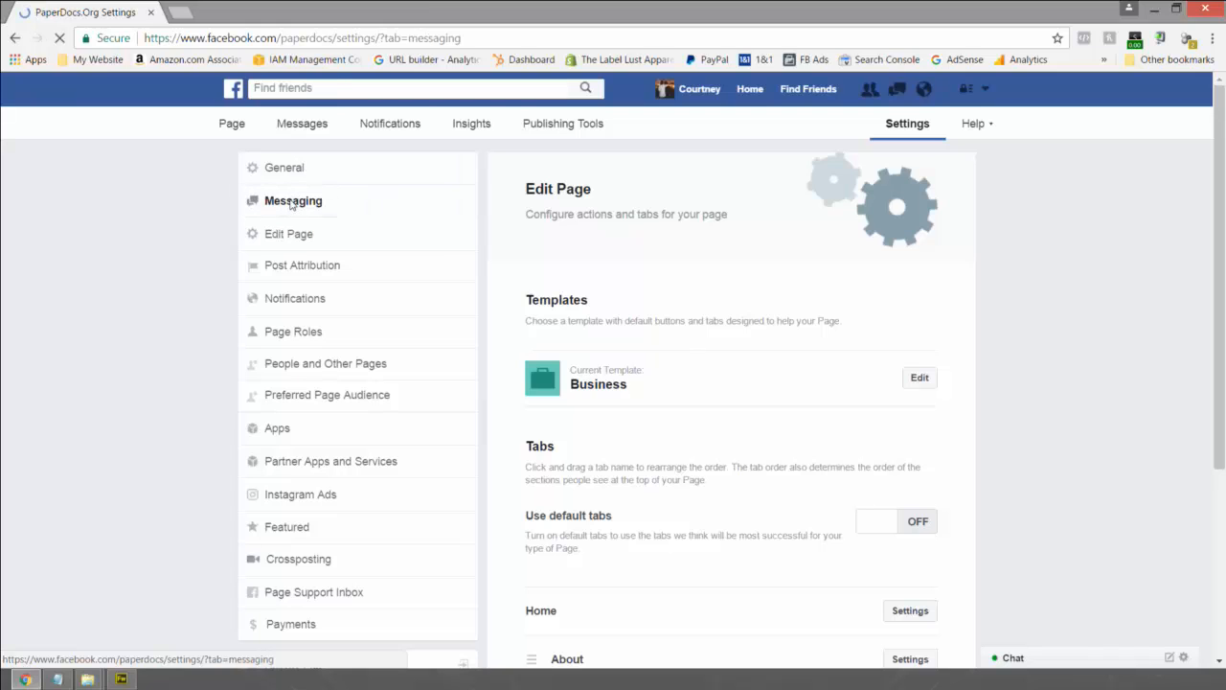
{"action": "scroll", "coordinate": [578, 359], "scroll_direction": "down", "scroll_amount": 3}
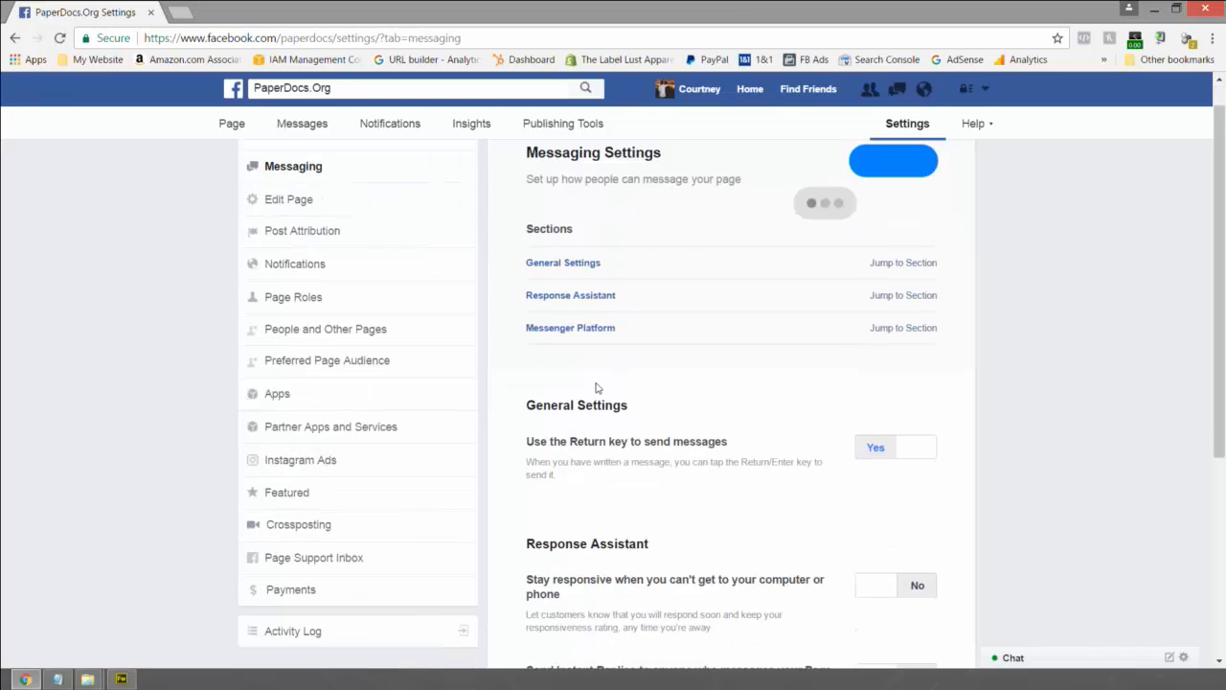
{"action": "scroll", "coordinate": [704, 331], "scroll_direction": "down", "scroll_amount": 1}
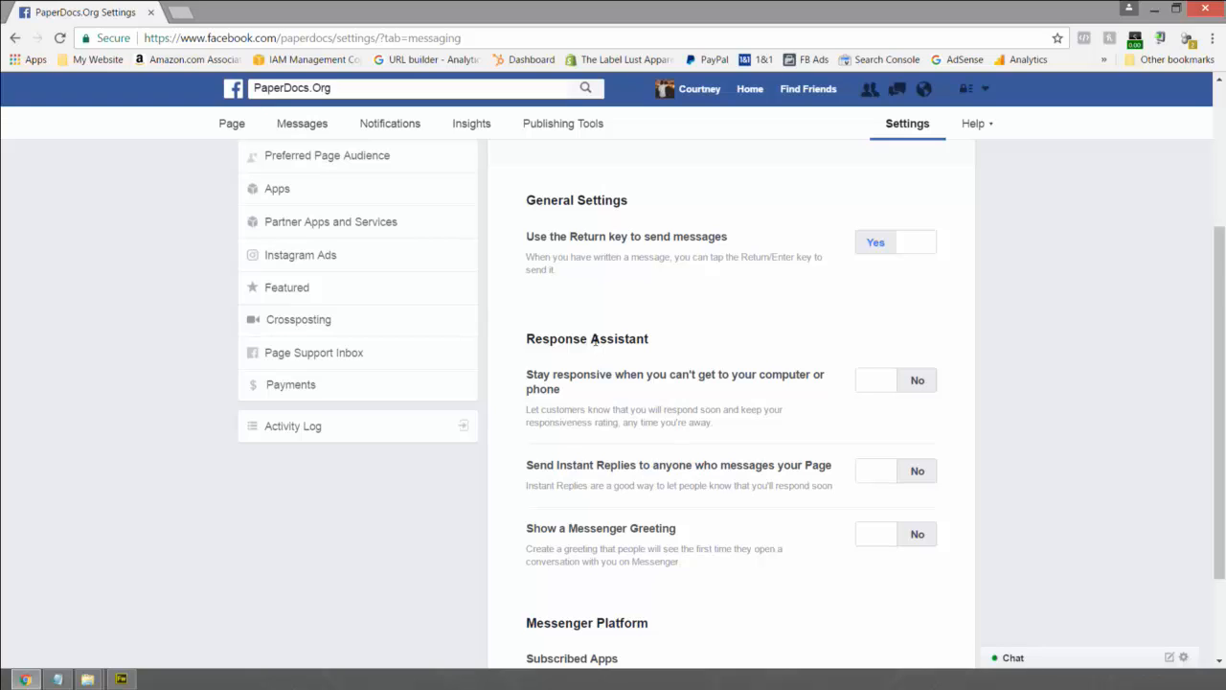
{"action": "scroll", "coordinate": [594, 340], "scroll_direction": "down", "scroll_amount": 3}
{"action": "scroll", "coordinate": [596, 340], "scroll_direction": "up", "scroll_amount": 5}
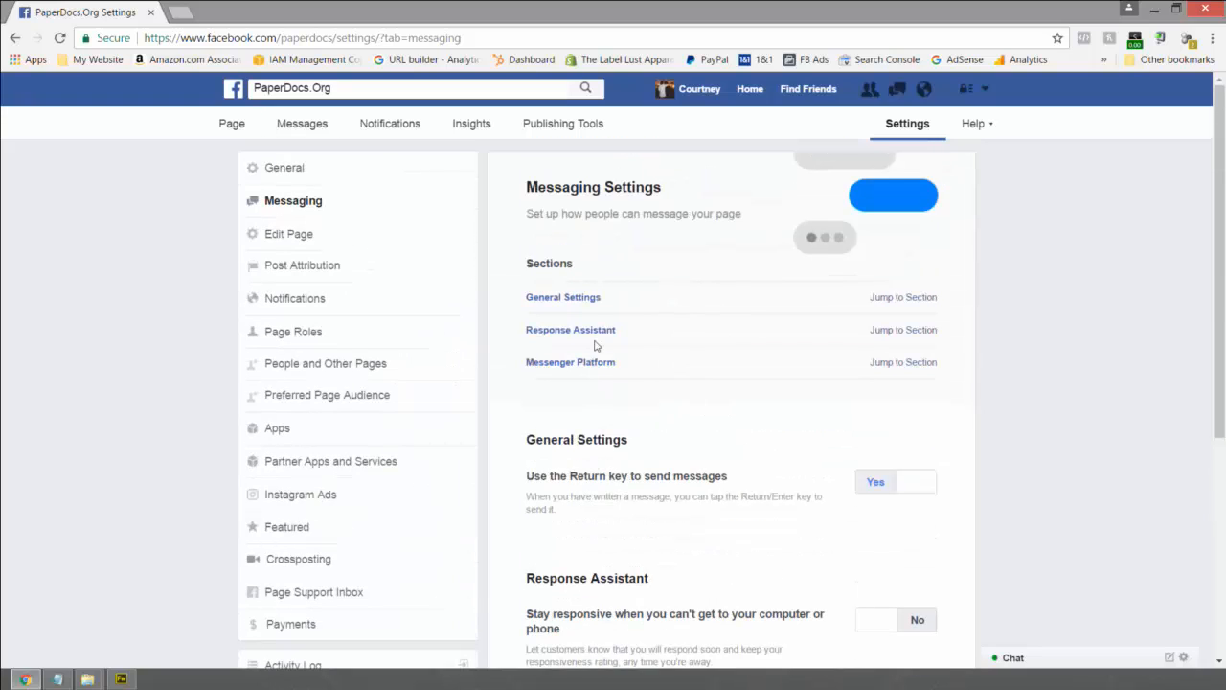
{"action": "left_click", "coordinate": [313, 168]}
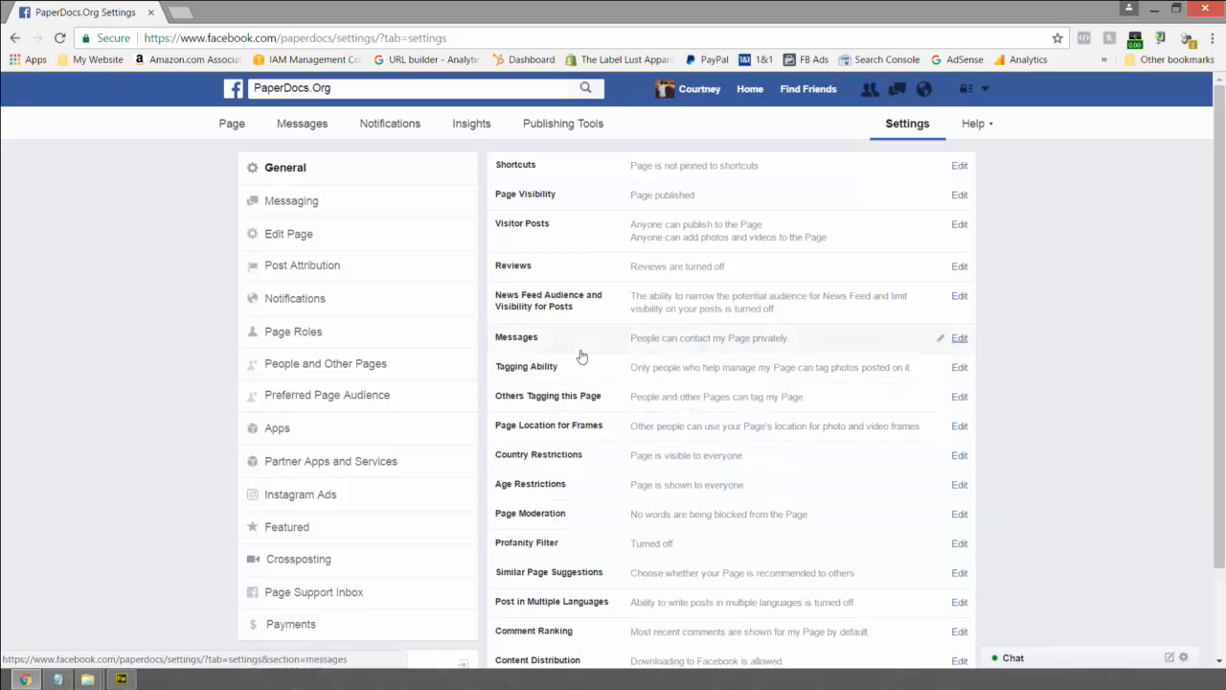
{"action": "scroll", "coordinate": [578, 467], "scroll_direction": "down", "scroll_amount": 2}
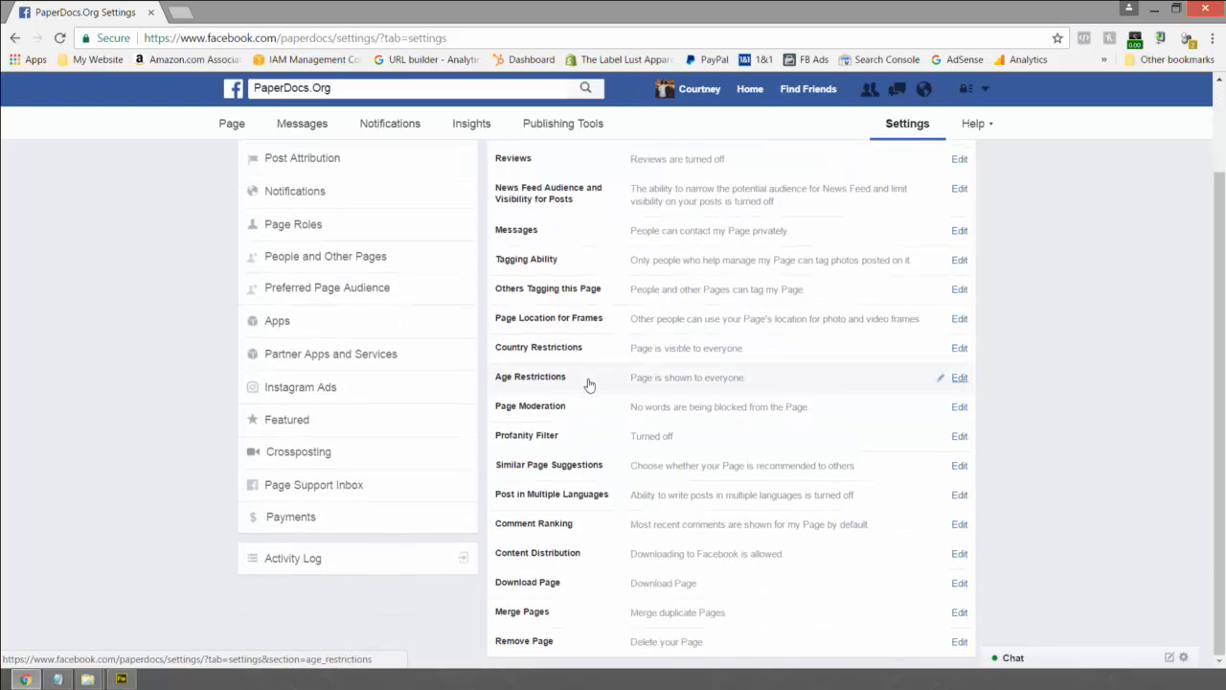
{"action": "scroll", "coordinate": [589, 385], "scroll_direction": "up", "scroll_amount": 2}
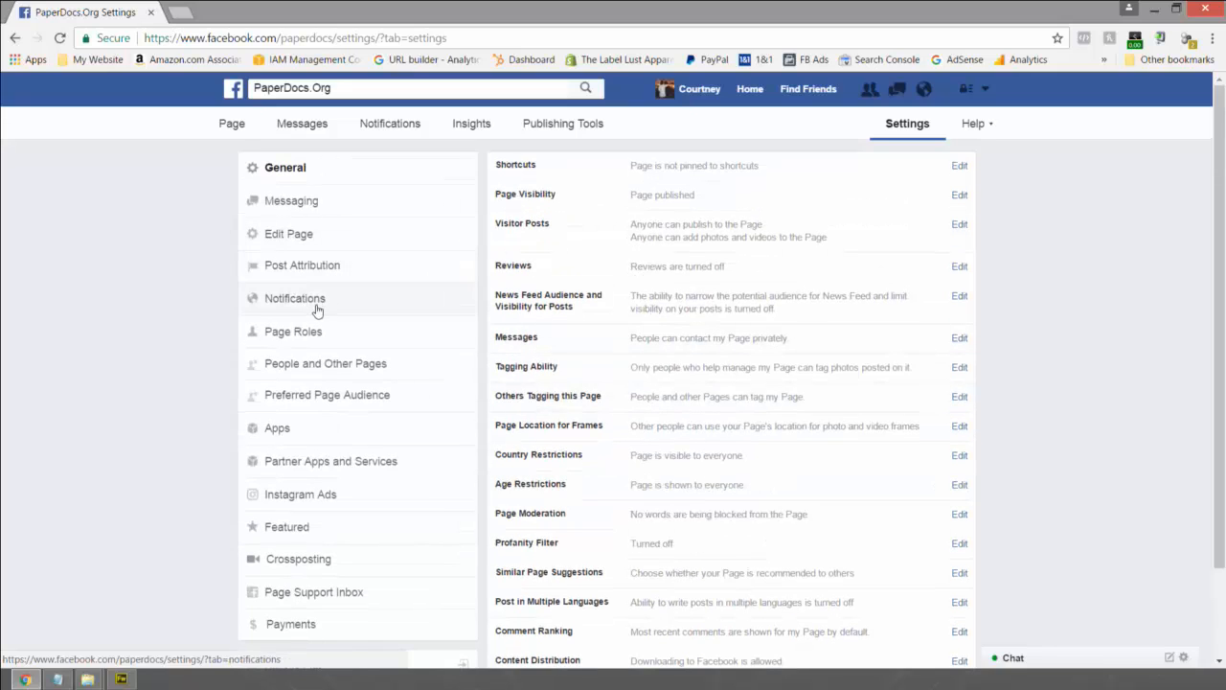
{"action": "scroll", "coordinate": [320, 309], "scroll_direction": "down", "scroll_amount": 2}
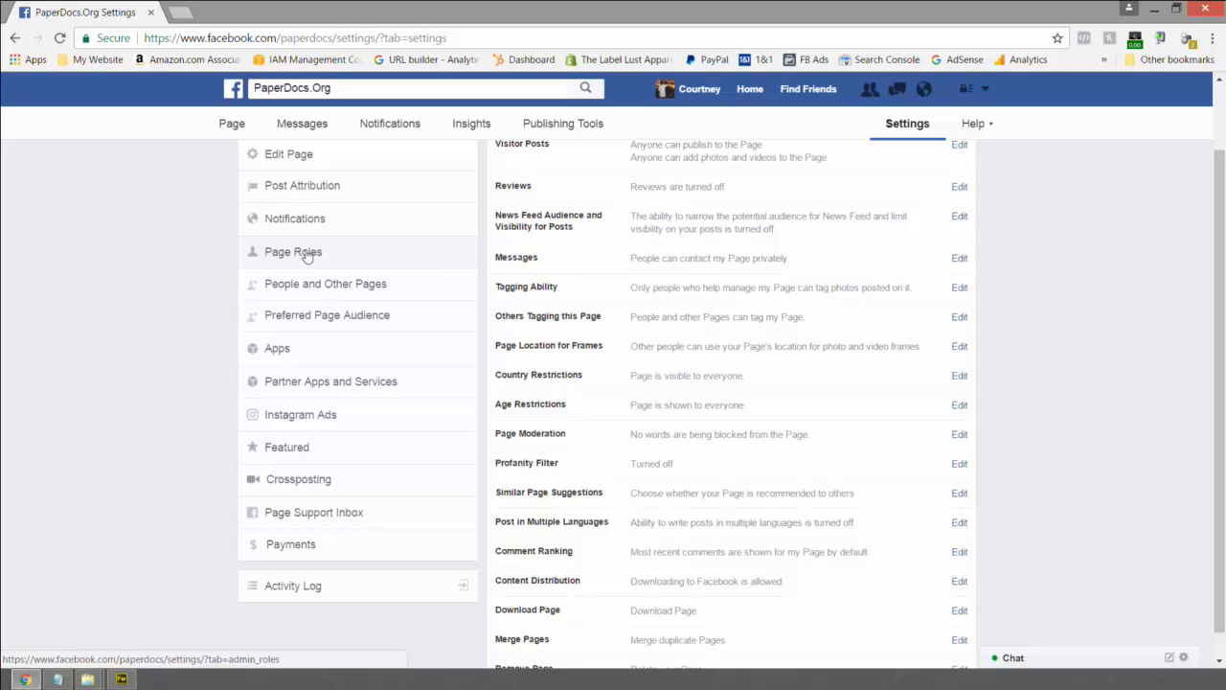
{"action": "scroll", "coordinate": [269, 256], "scroll_direction": "down", "scroll_amount": 1}
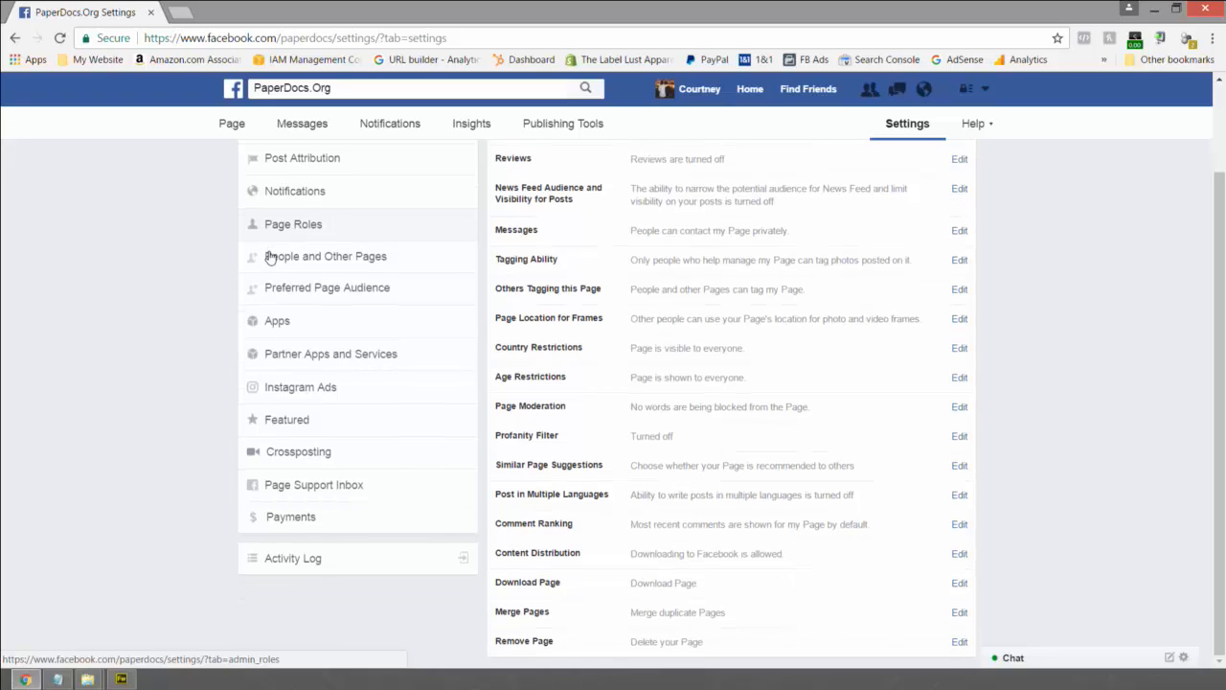
- Start a Preferred Page Audience and set the age range to 18–28
{"action": "left_click", "coordinate": [316, 290]}
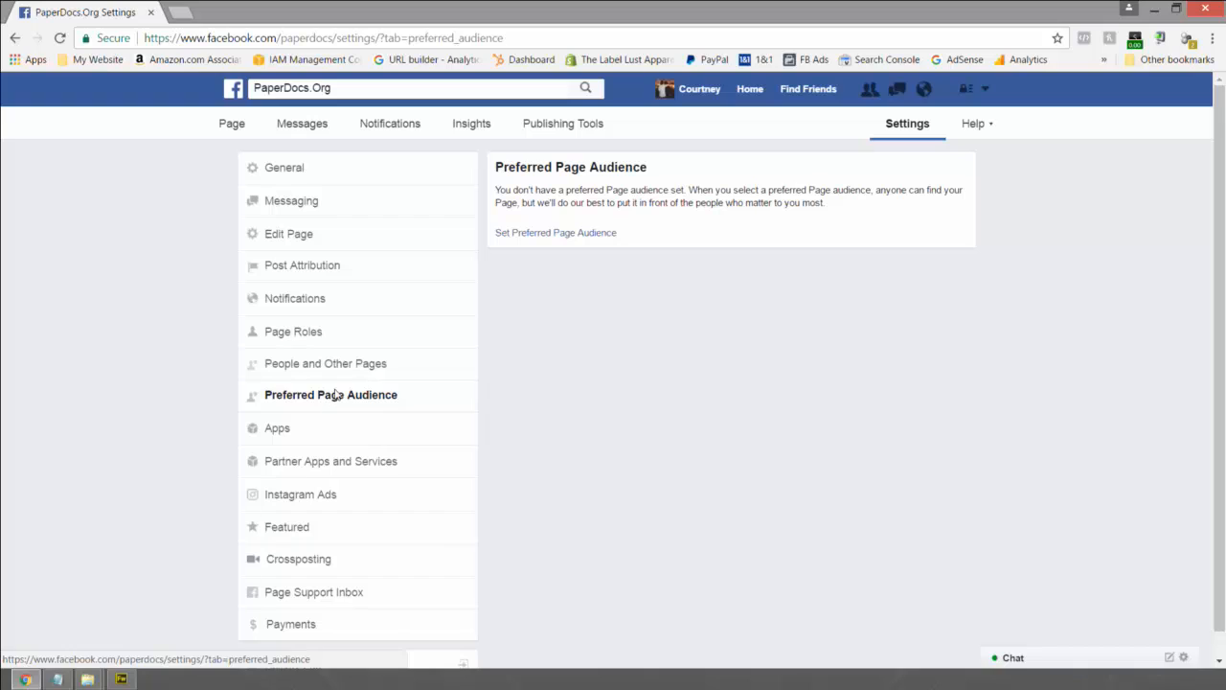
{"action": "left_click", "coordinate": [545, 234]}
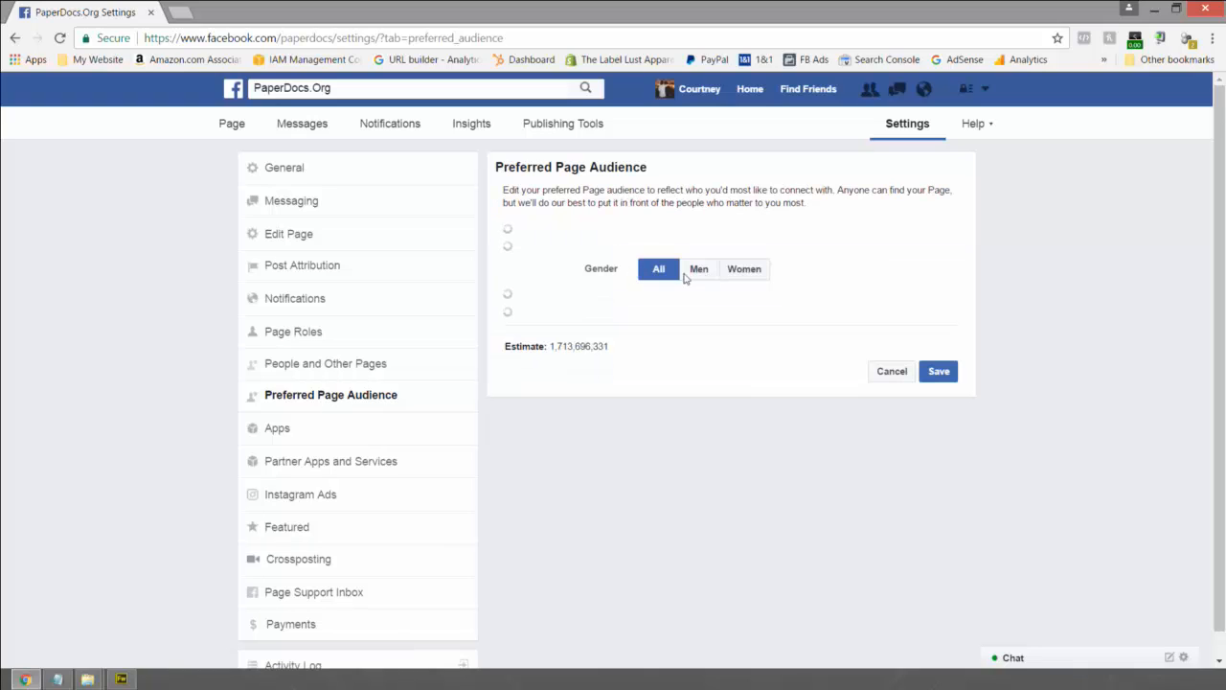
{"action": "left_click", "coordinate": [664, 315]}
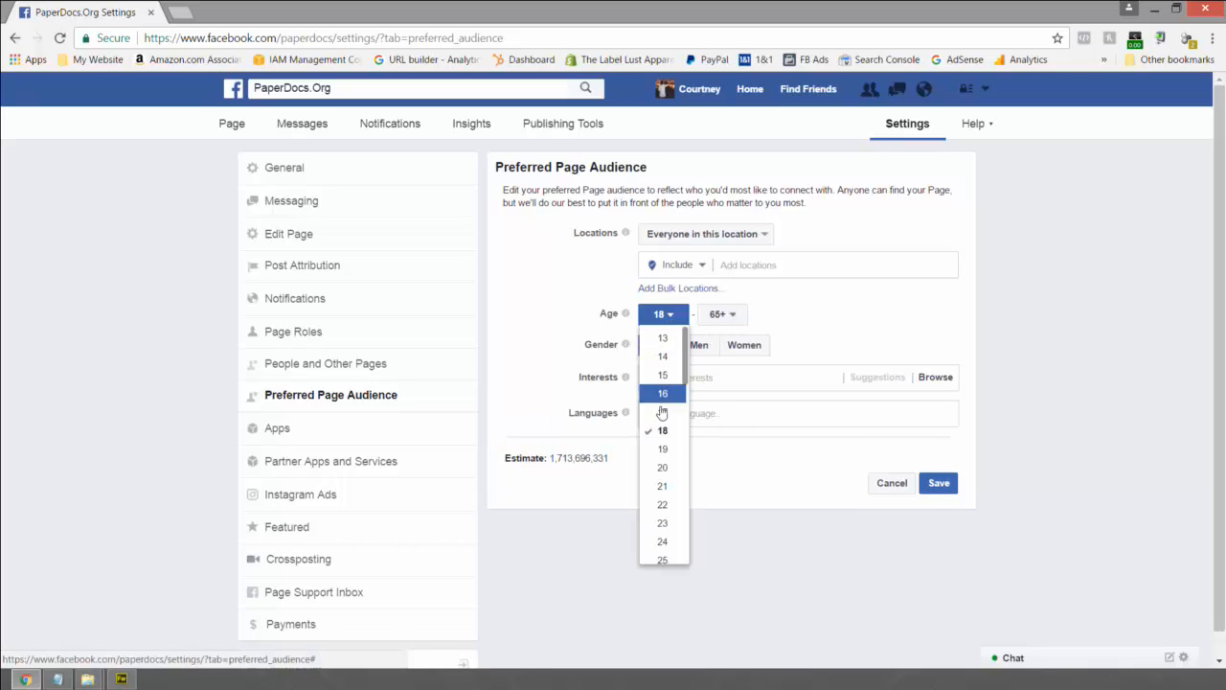
{"action": "left_click", "coordinate": [737, 321]}
{"action": "scroll", "coordinate": [720, 383], "scroll_direction": "down", "scroll_amount": 3}
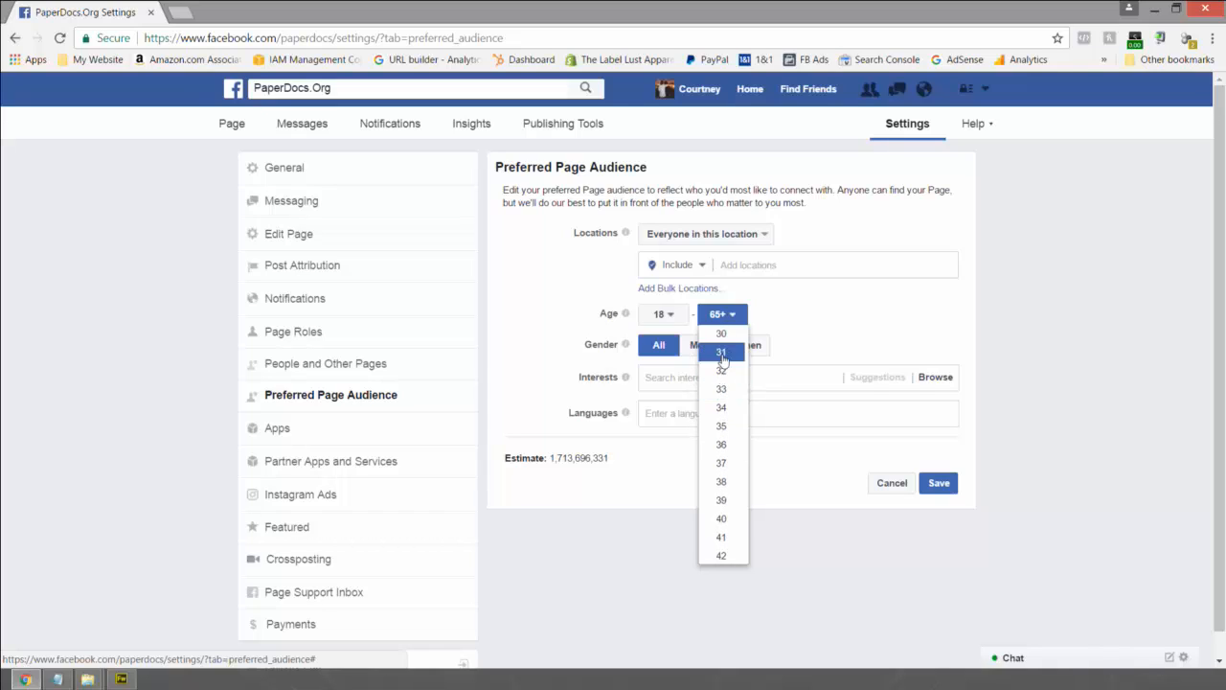
{"action": "scroll", "coordinate": [721, 374], "scroll_direction": "up", "scroll_amount": 1}
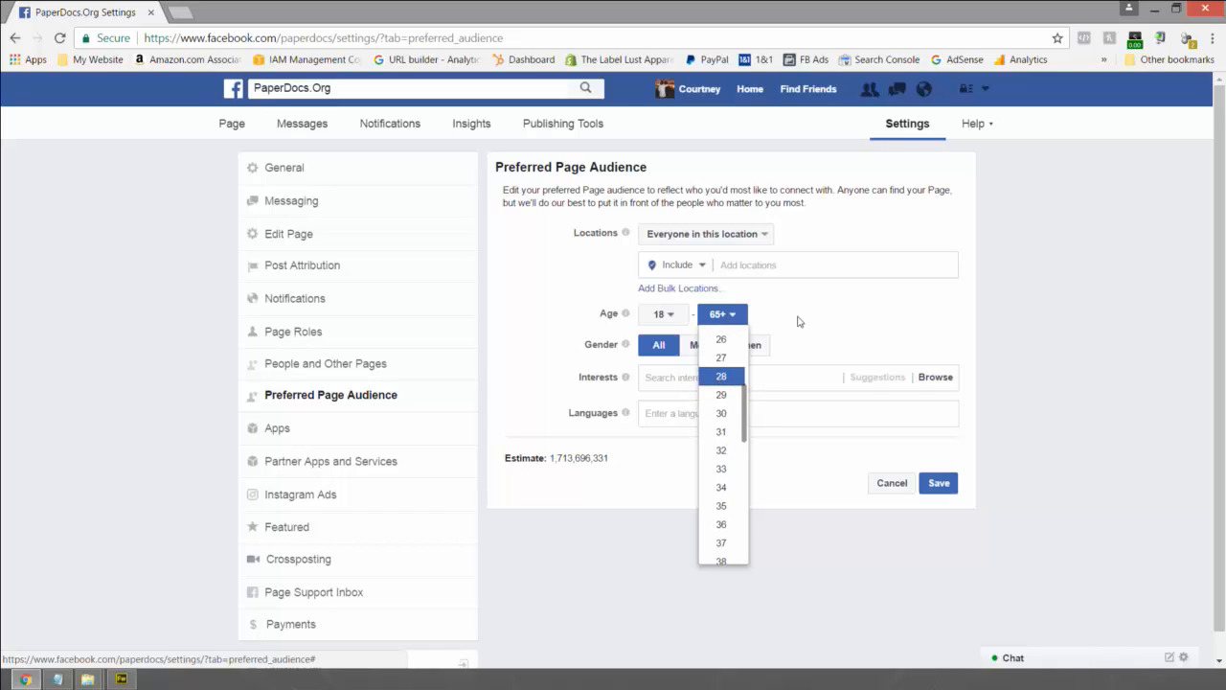
{"action": "key", "text": "Return"}
- Add Memphis and Olive Branch, Mississippi as locations, each with a 50-mile radius
{"action": "left_click", "coordinate": [745, 264]}
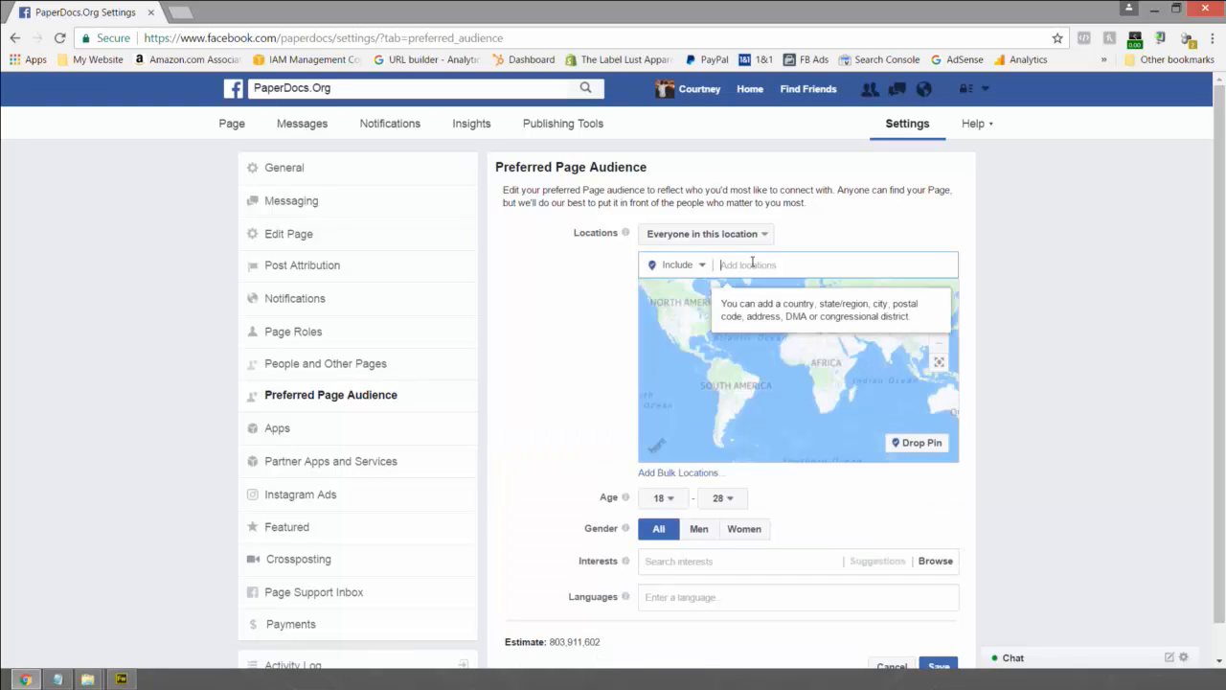
{"action": "type", "text": "Mem"}
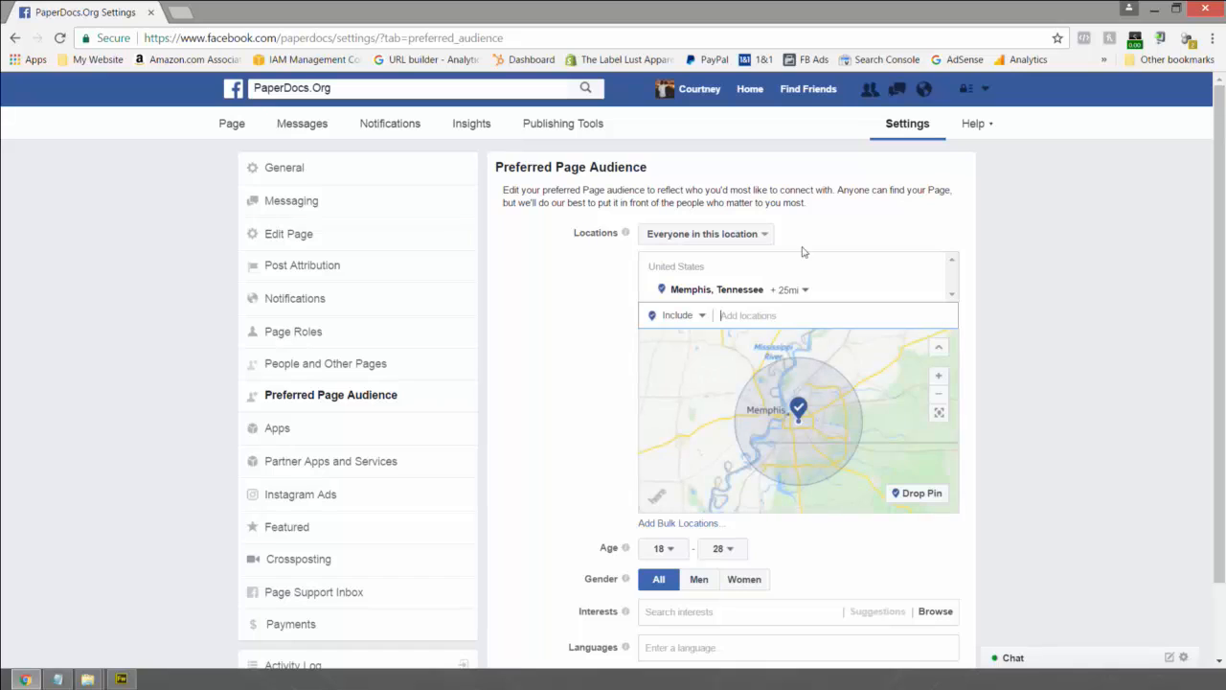
{"action": "left_click", "coordinate": [808, 292]}
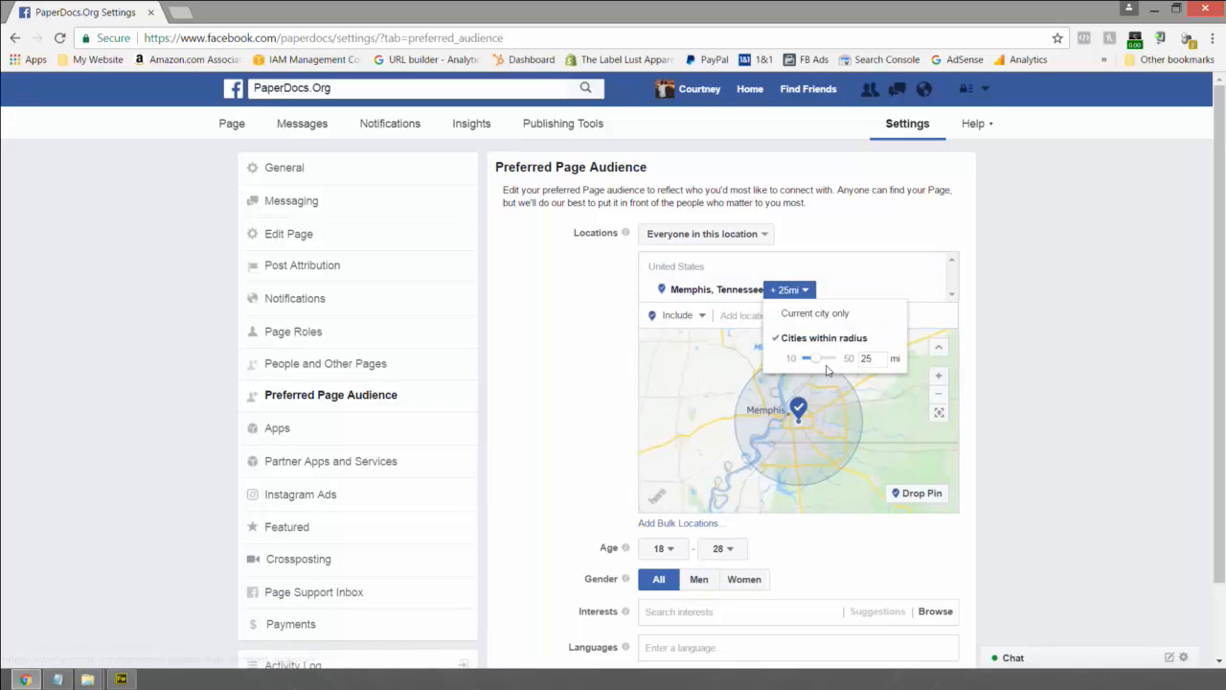
{"action": "left_click_drag", "start_coordinate": [810, 358], "coordinate": [879, 352]}
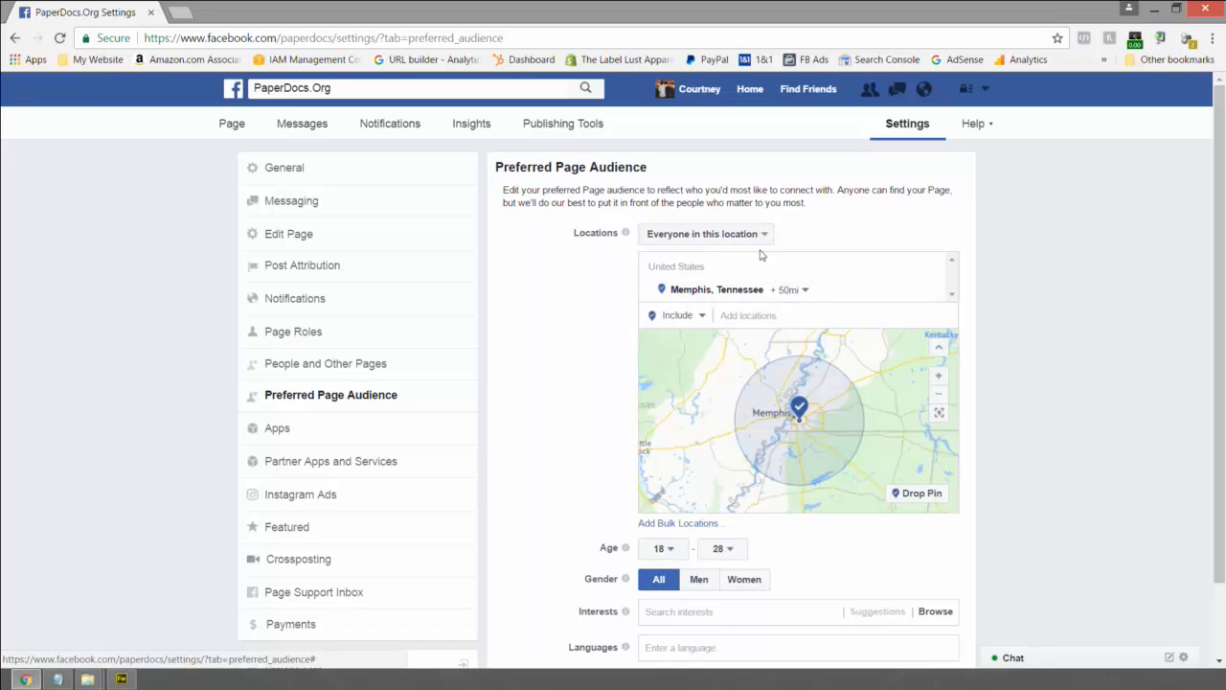
{"action": "left_click", "coordinate": [738, 314]}
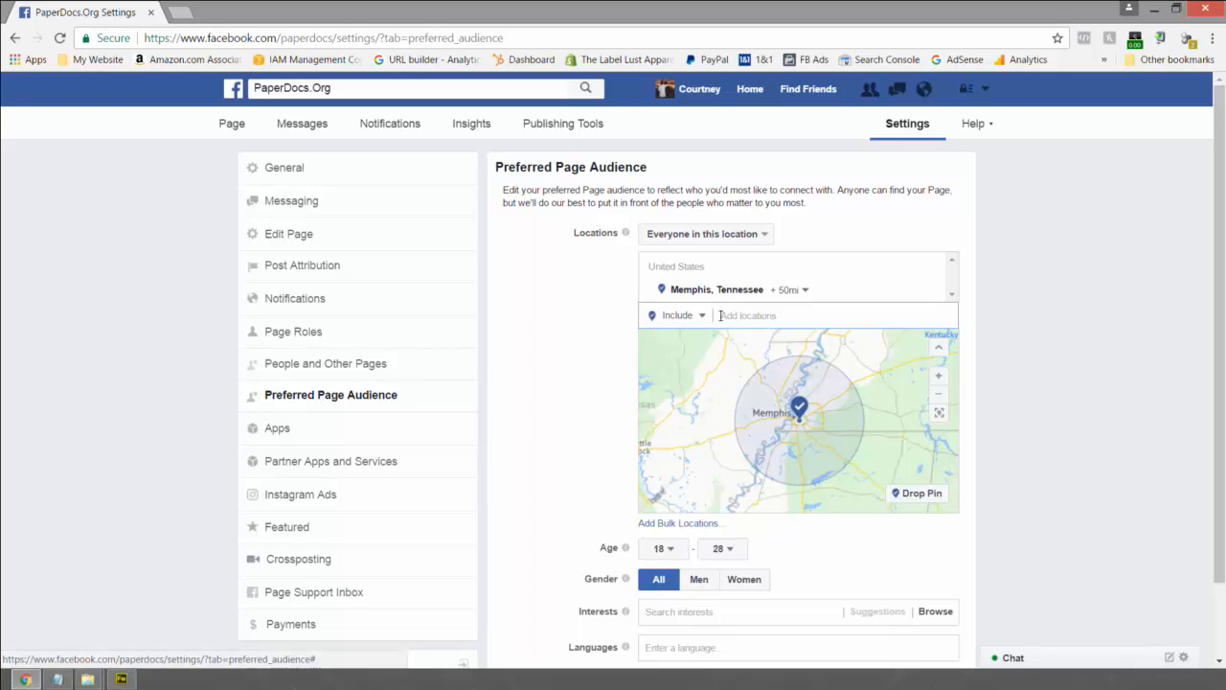
{"action": "type", "text": "Olive Branch"}
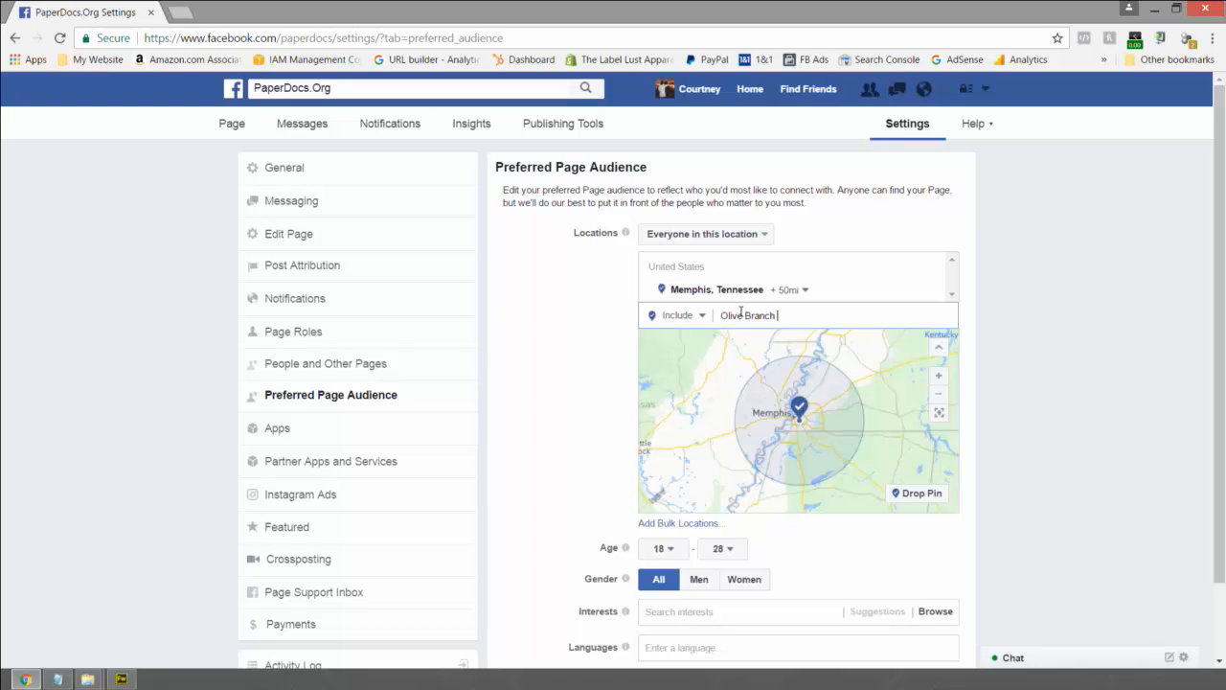
{"action": "key", "text": "Return"}
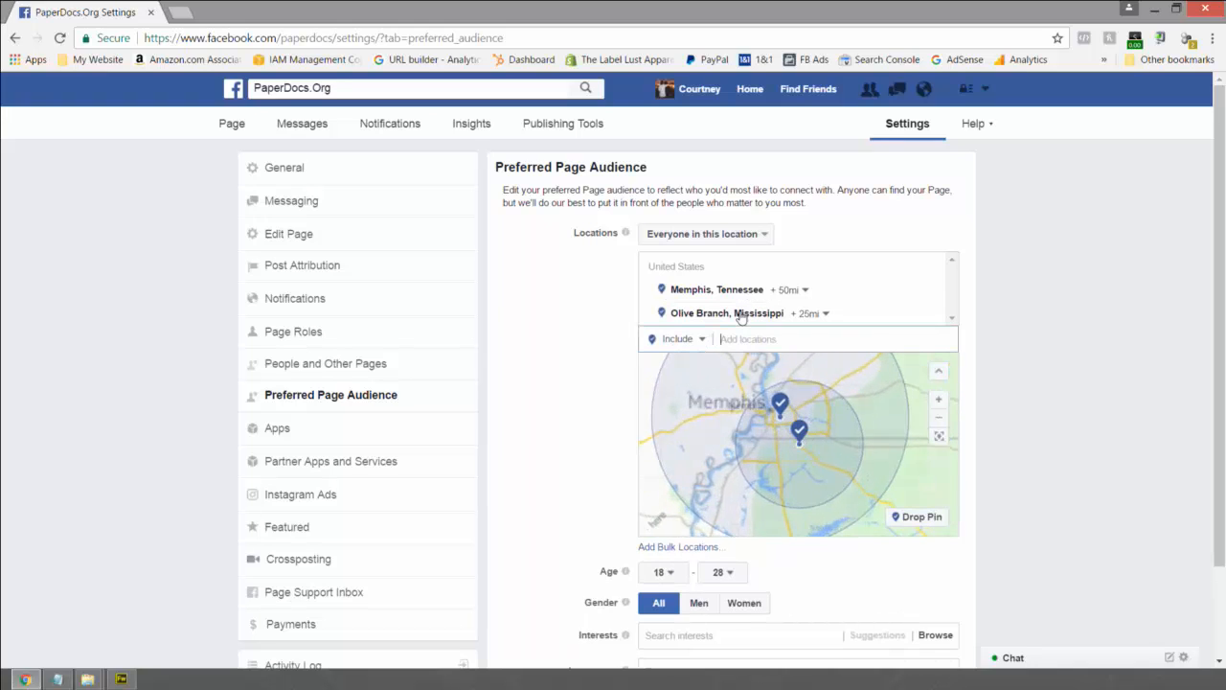
{"action": "left_click", "coordinate": [821, 315]}
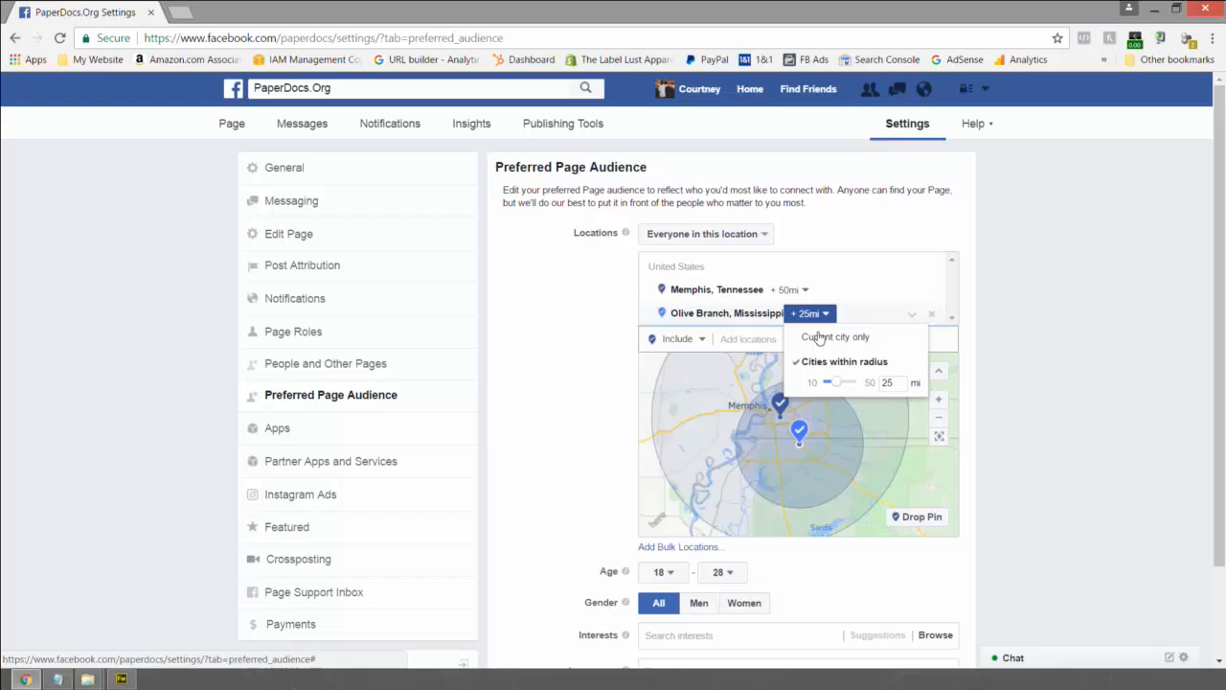
{"action": "left_click", "coordinate": [869, 386]}
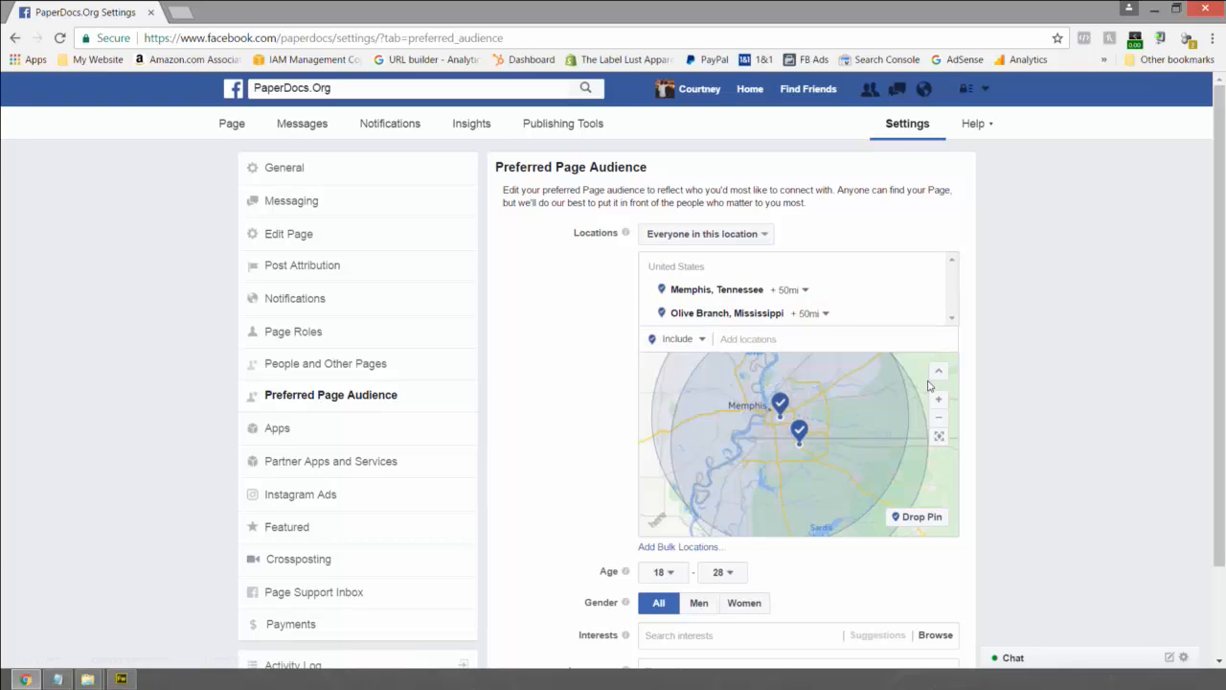
- Add Nashville with a 50-mile radius, then add Knoxville, Tennessee
{"action": "left_click", "coordinate": [790, 339]}
{"action": "type", "text": "Nas"}
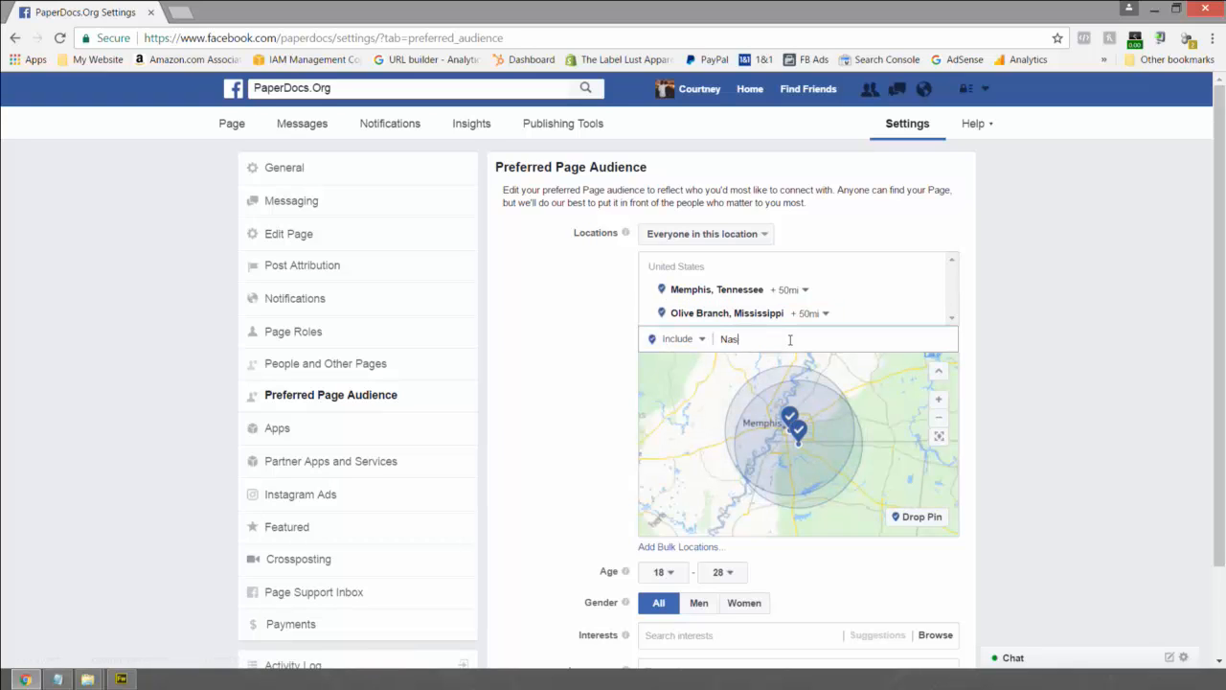
{"action": "type", "text": "hville T"}
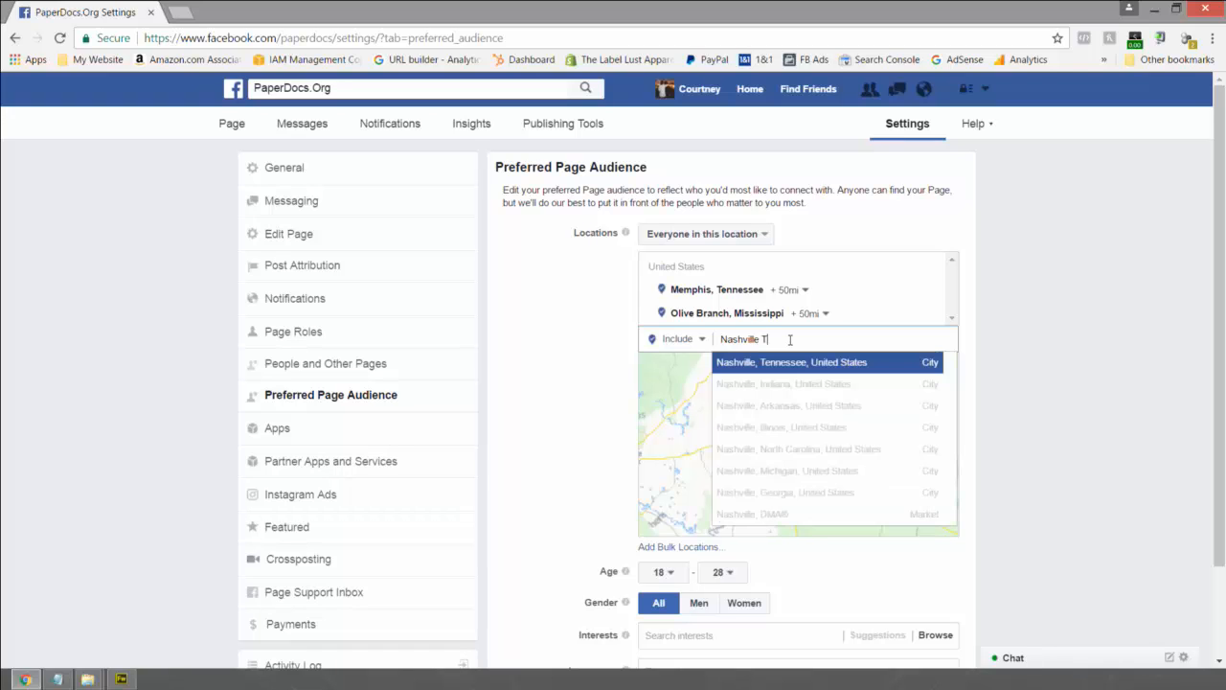
{"action": "left_click", "coordinate": [771, 357]}
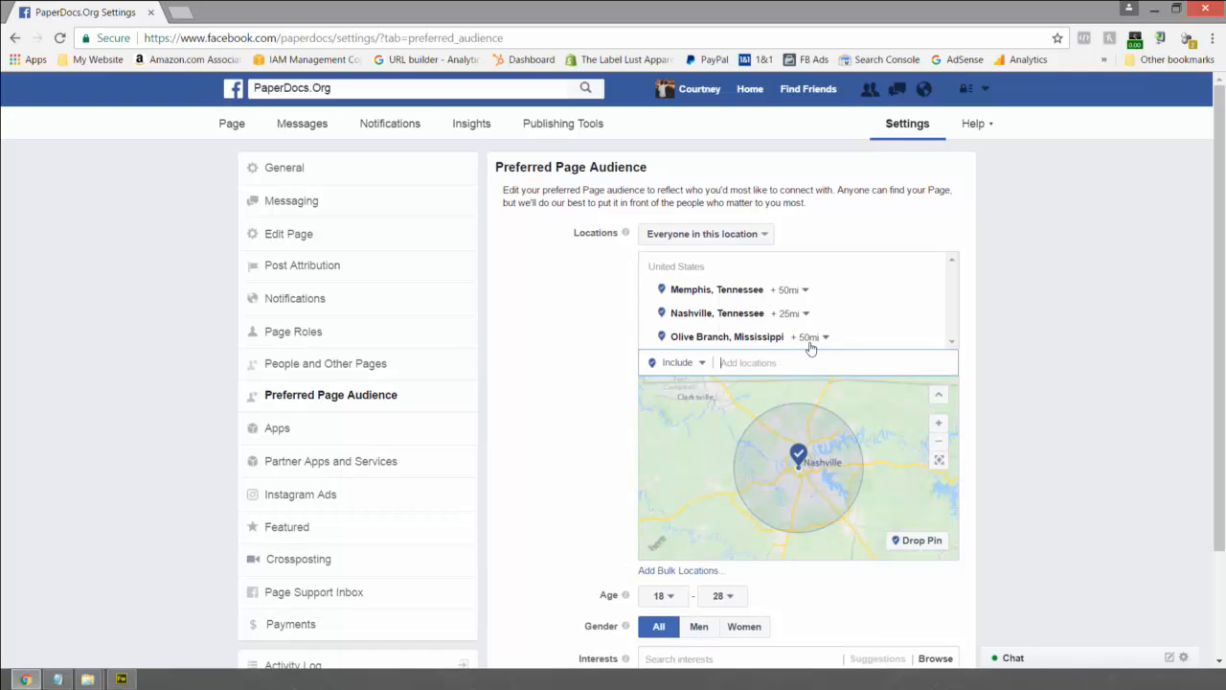
{"action": "left_click", "coordinate": [809, 337]}
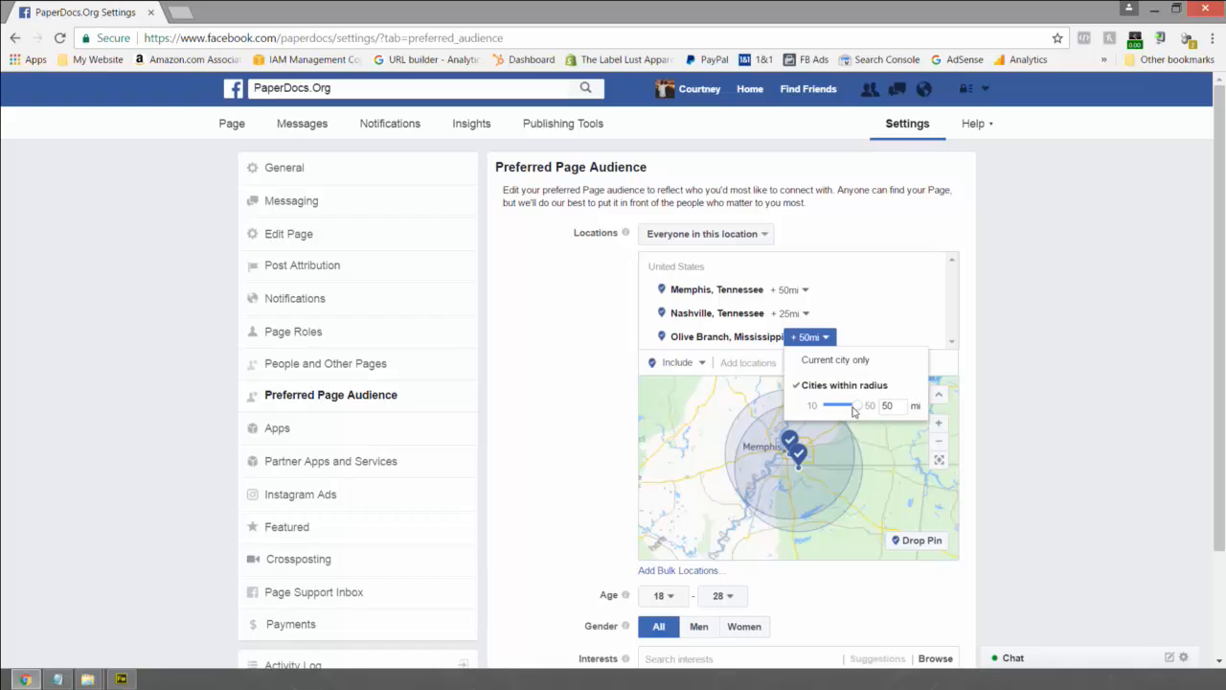
{"action": "left_click", "coordinate": [789, 313]}
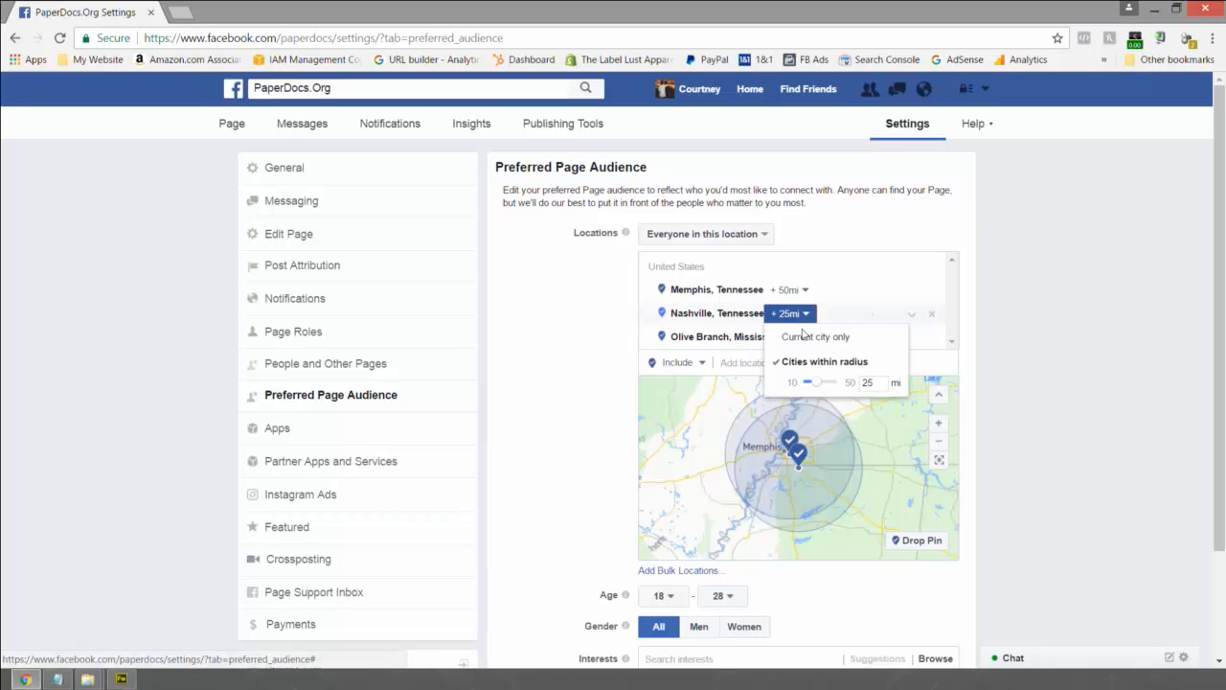
{"action": "left_click_drag", "start_coordinate": [810, 382], "coordinate": [836, 382]}
{"action": "left_click", "coordinate": [750, 361]}
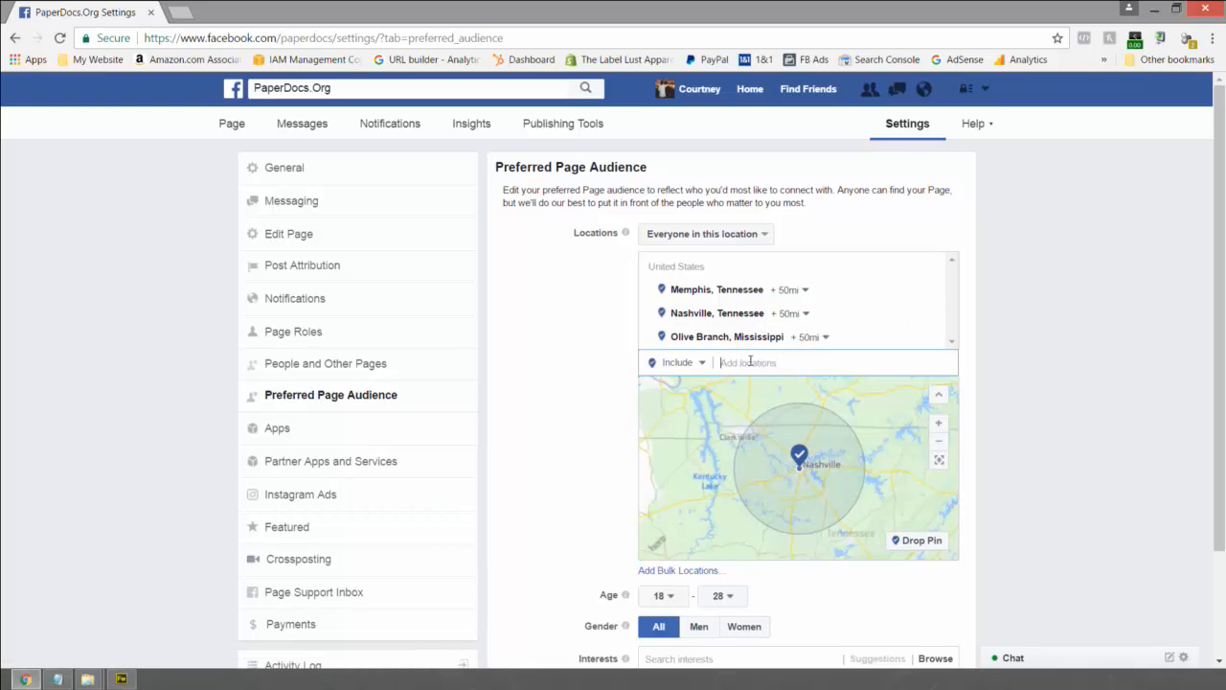
{"action": "type", "text": "Knoxville Tenne"}
{"action": "left_click", "coordinate": [791, 386]}
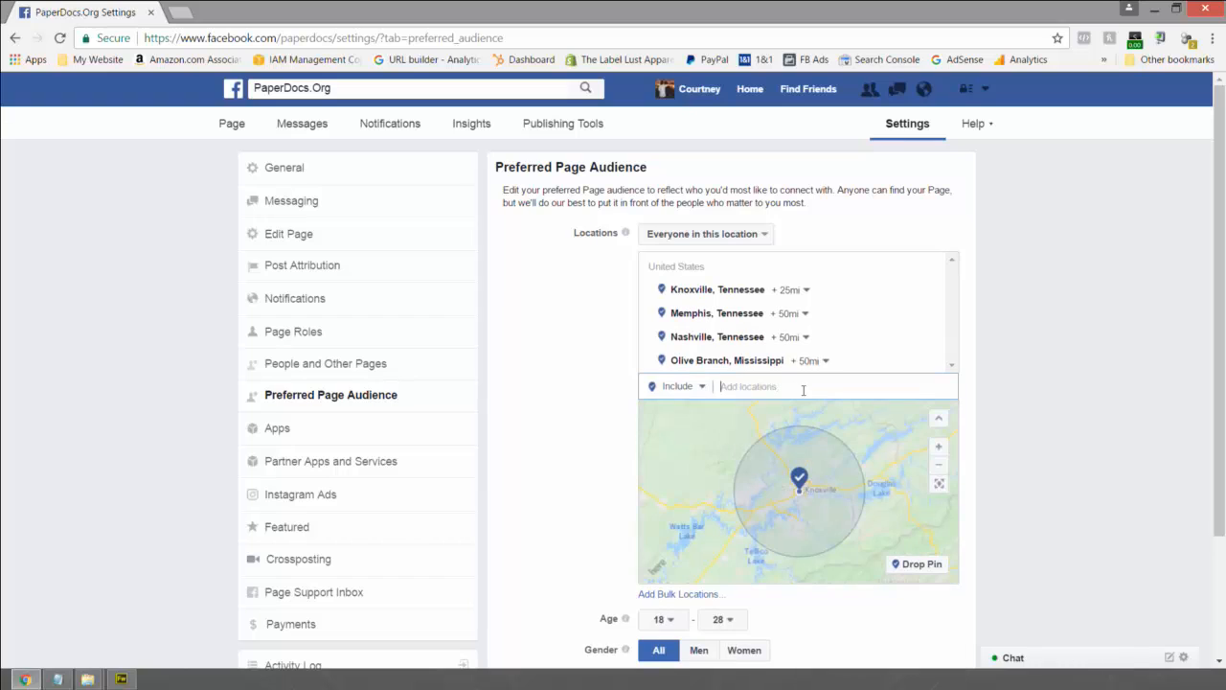
{"action": "left_click", "coordinate": [809, 360]}
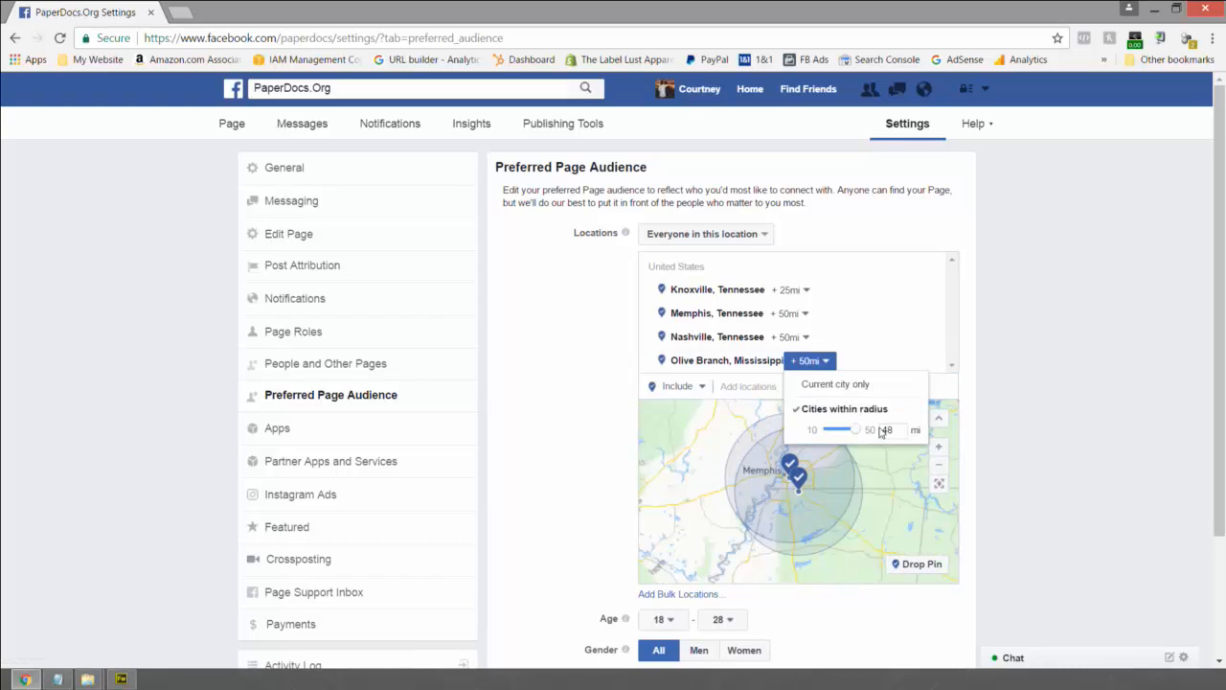
{"action": "left_click", "coordinate": [760, 384]}
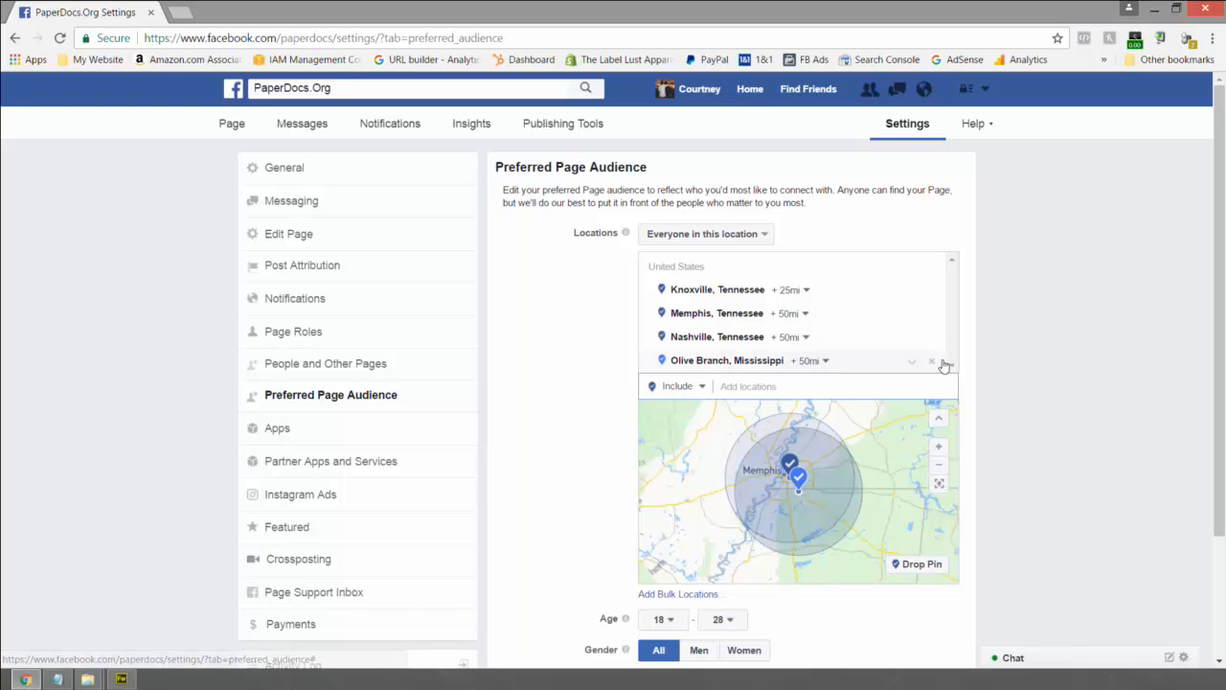
- Remove Olive Branch, Nashville and the remaining cities from the audience locations
{"action": "left_click", "coordinate": [930, 362]}
{"action": "left_click", "coordinate": [930, 336]}
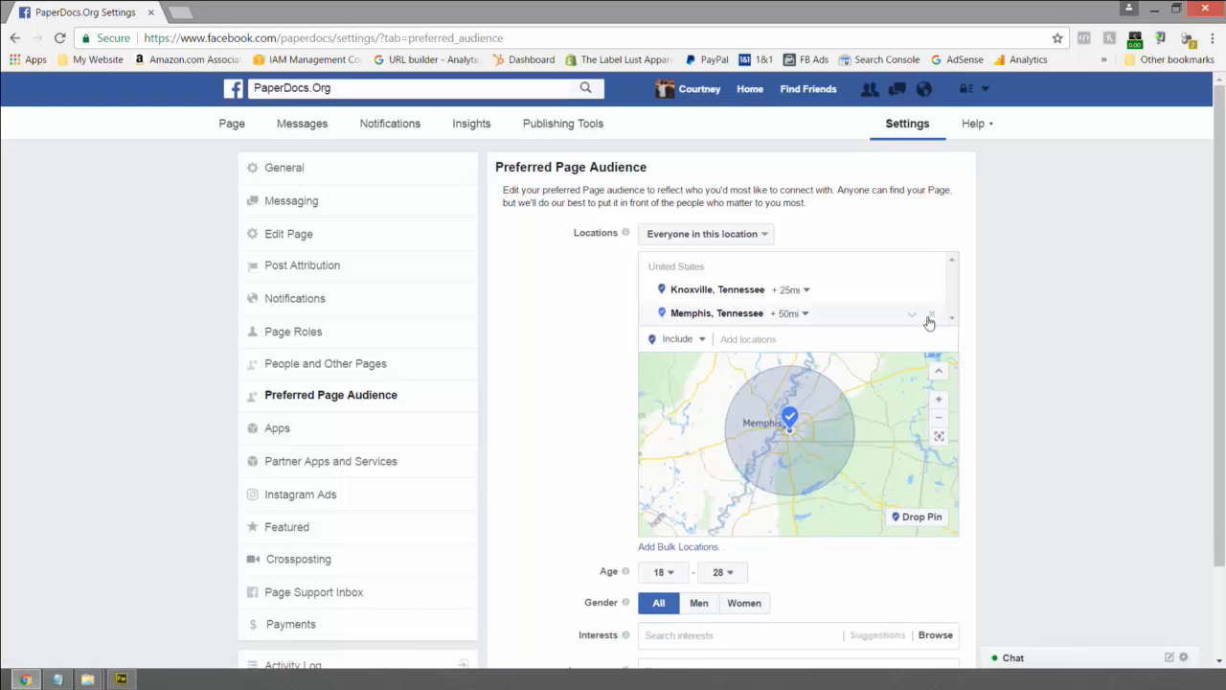
{"action": "left_click", "coordinate": [930, 294]}
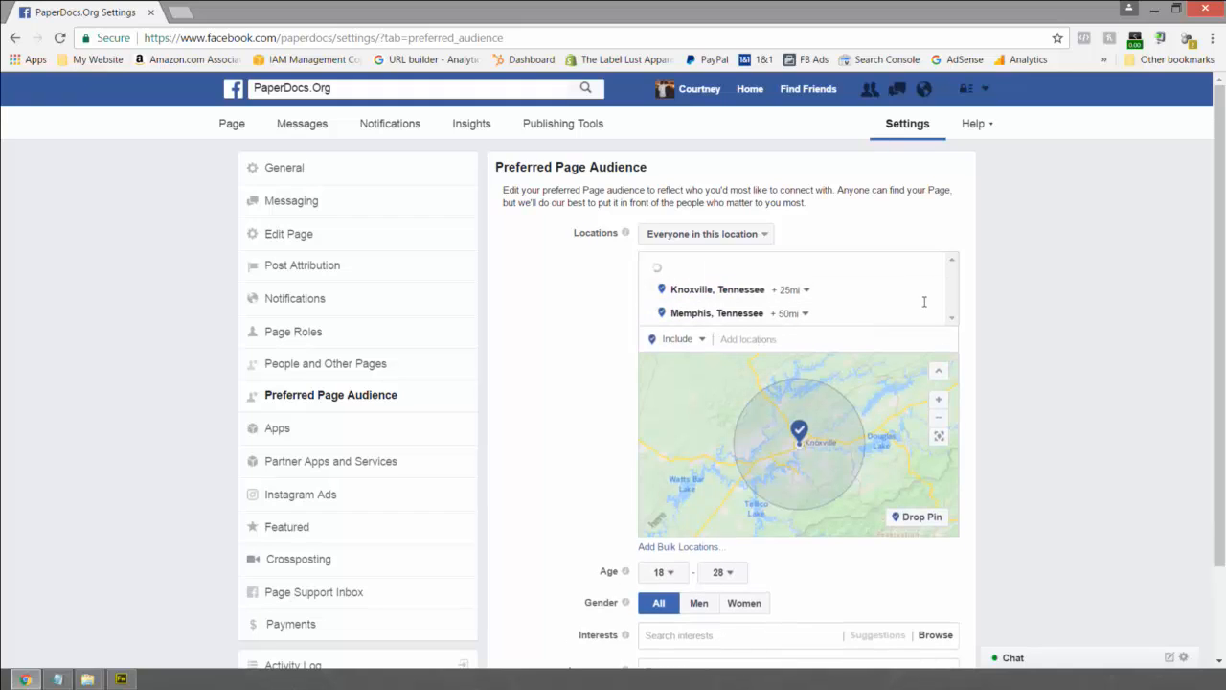
{"action": "left_click", "coordinate": [919, 304]}
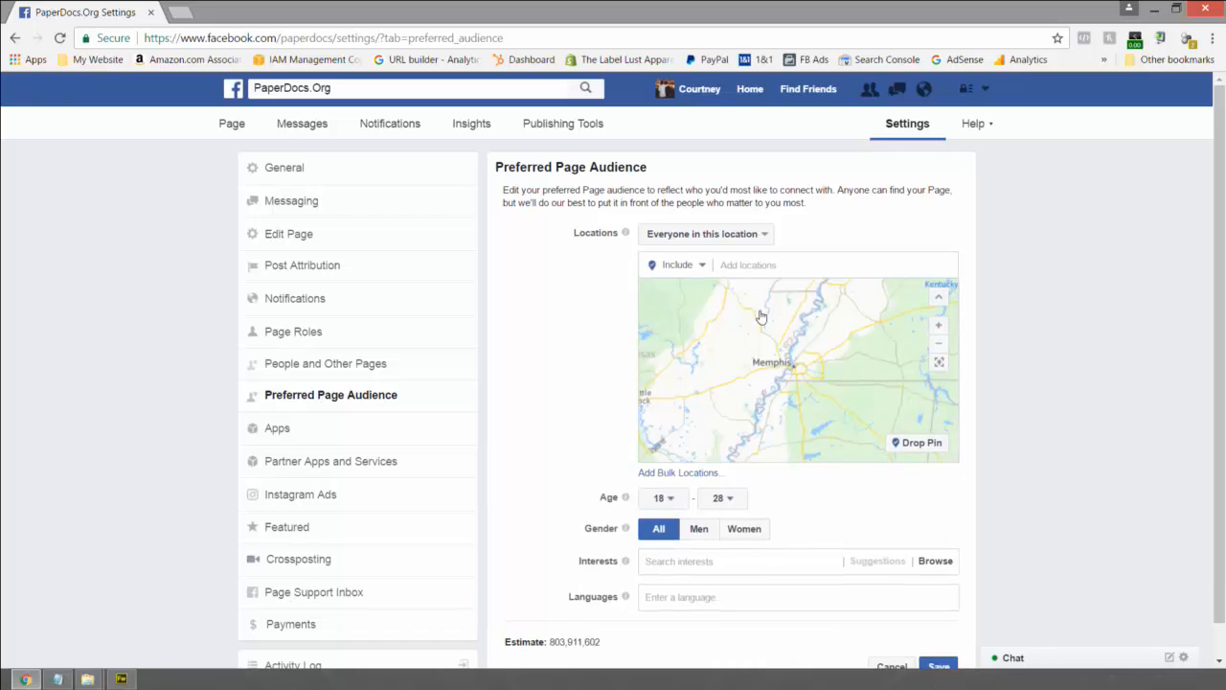
- Reload the Preferred Page Audience settings without saving, discarding the location edits
{"action": "double_click", "coordinate": [759, 308]}
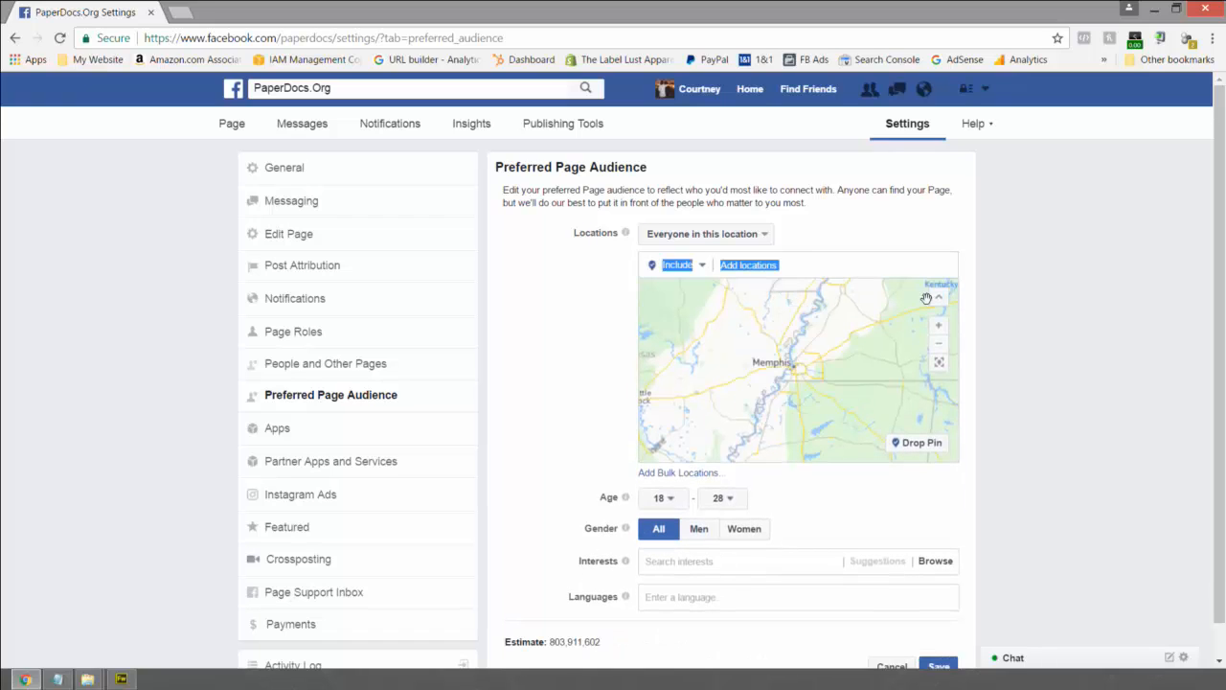
{"action": "left_click", "coordinate": [753, 274]}
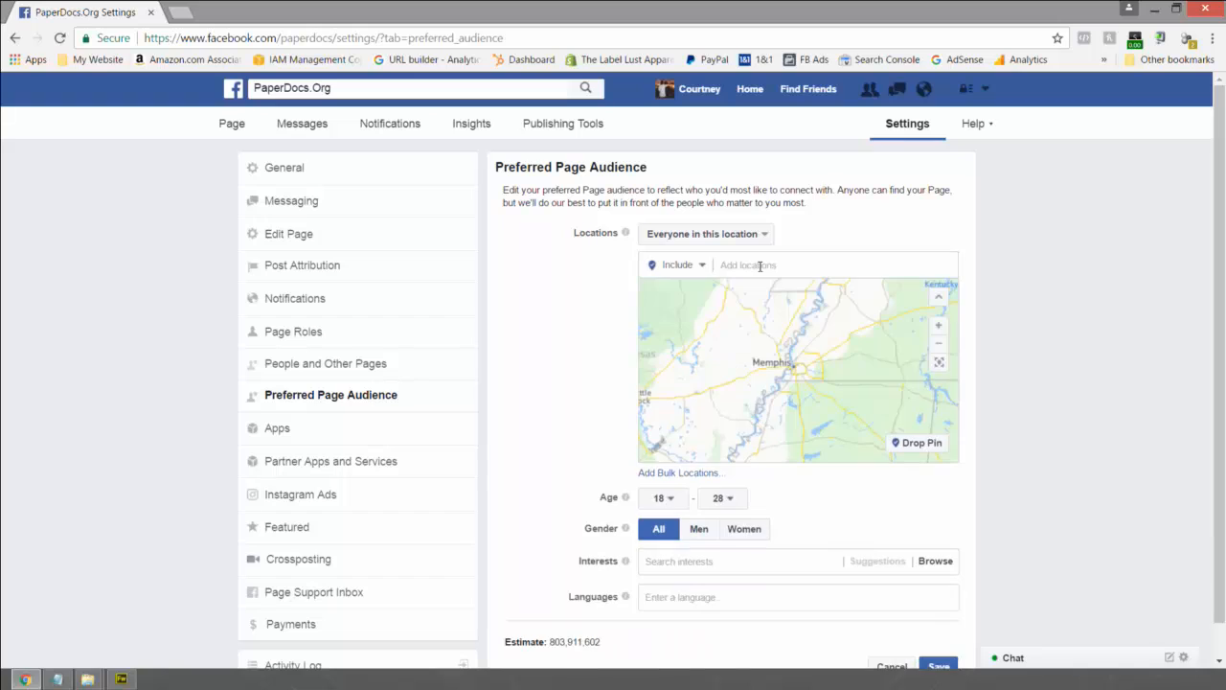
{"action": "left_click", "coordinate": [760, 266]}
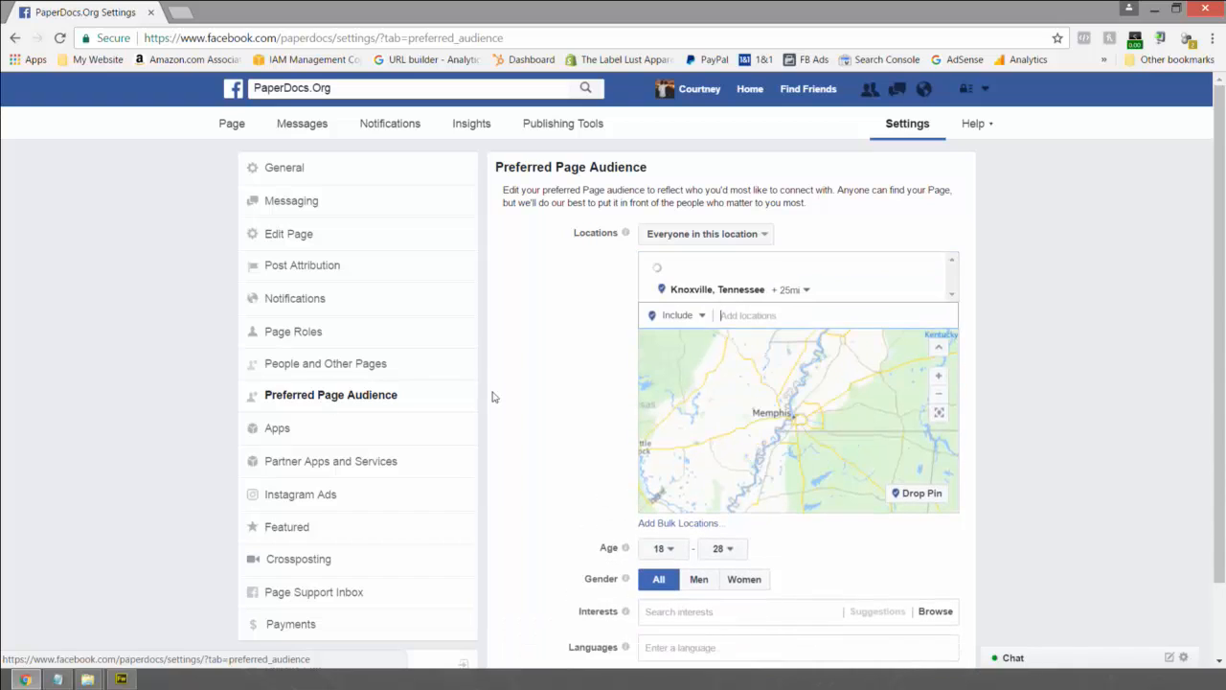
{"action": "left_click", "coordinate": [347, 403]}
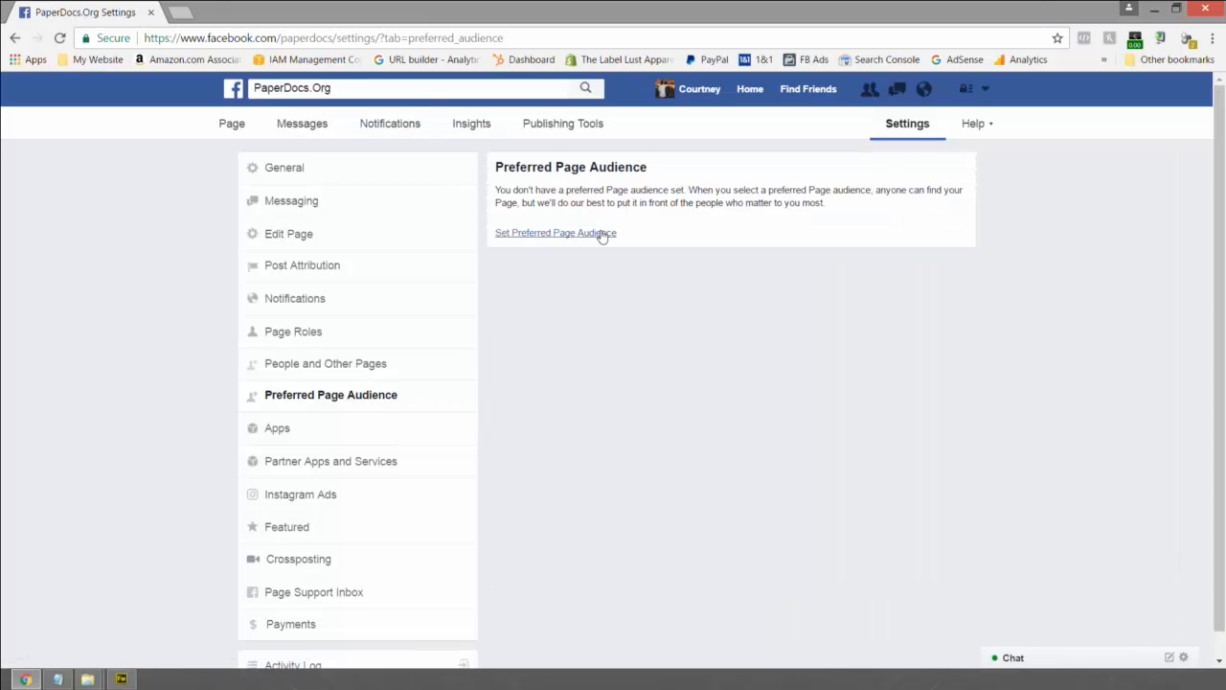
- Set the preferred Page audience to United States with a maximum age of 32, and save it
{"action": "left_click", "coordinate": [596, 235]}
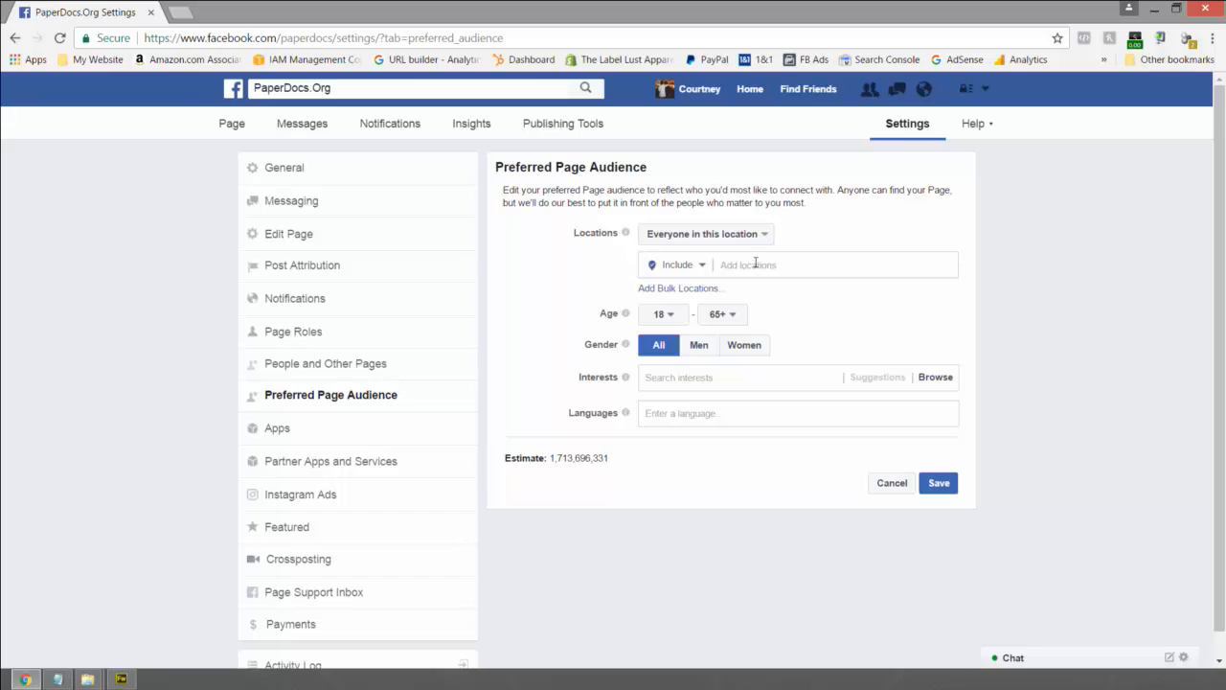
{"action": "left_click", "coordinate": [756, 264]}
{"action": "type", "text": "Uni"}
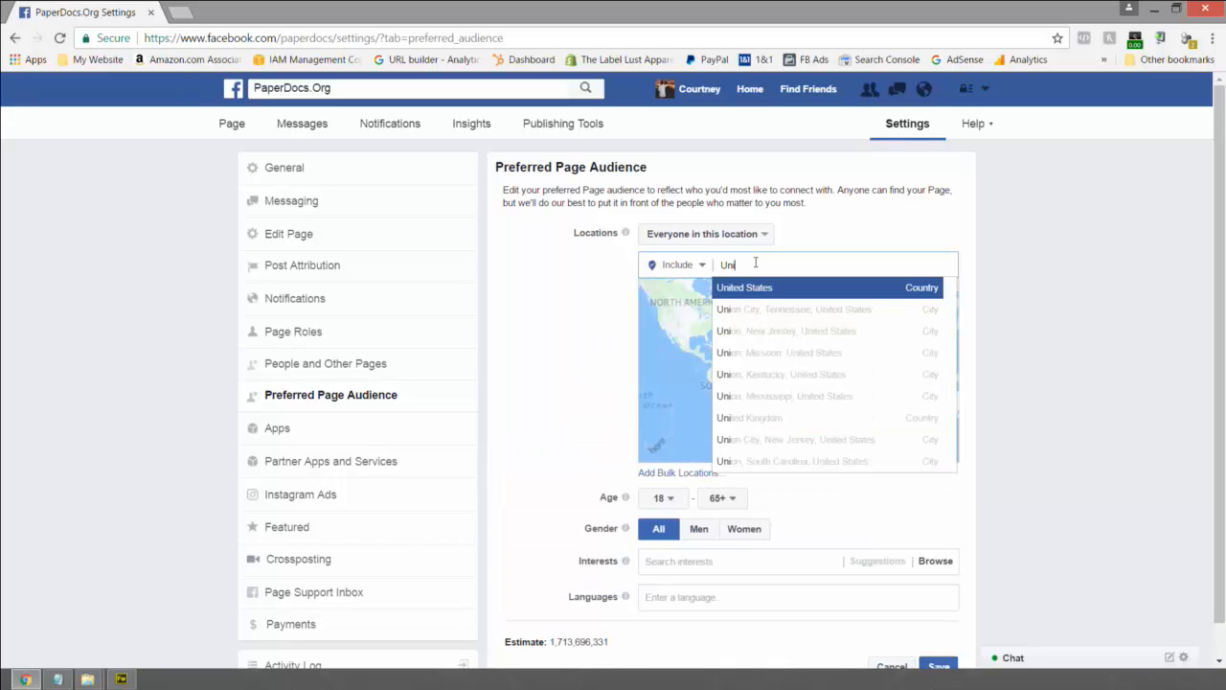
{"action": "key", "text": "Return"}
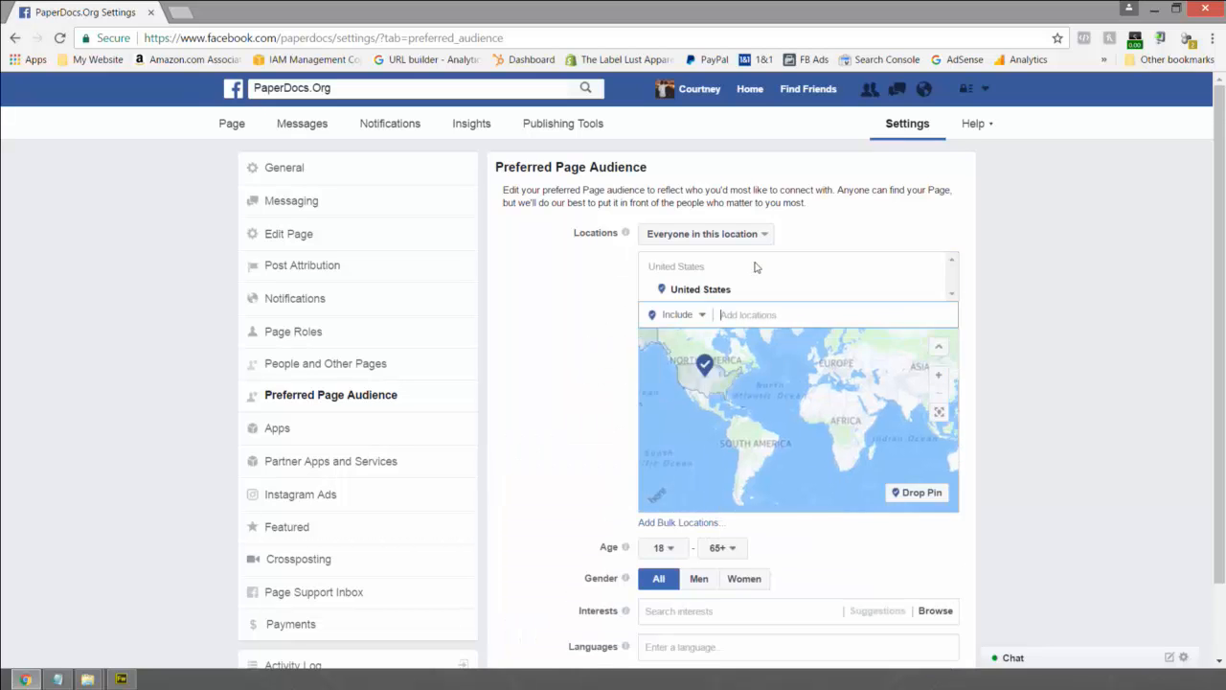
{"action": "scroll", "coordinate": [603, 506], "scroll_direction": "down", "scroll_amount": 2}
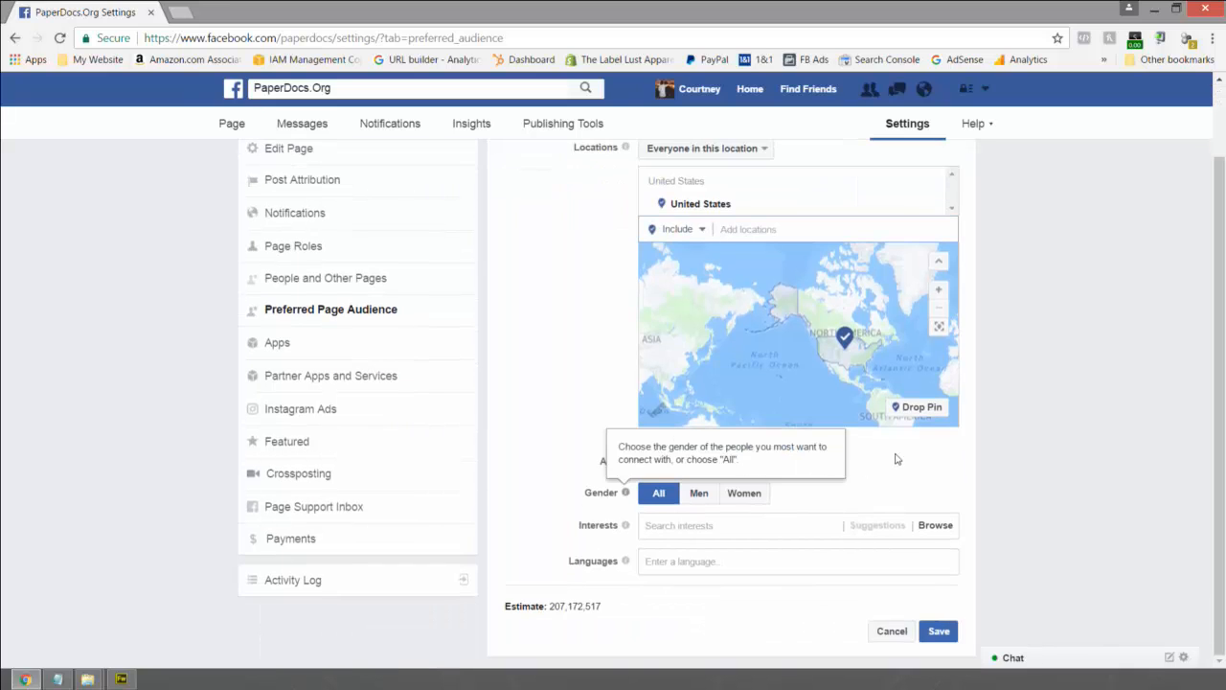
{"action": "left_click", "coordinate": [721, 462]}
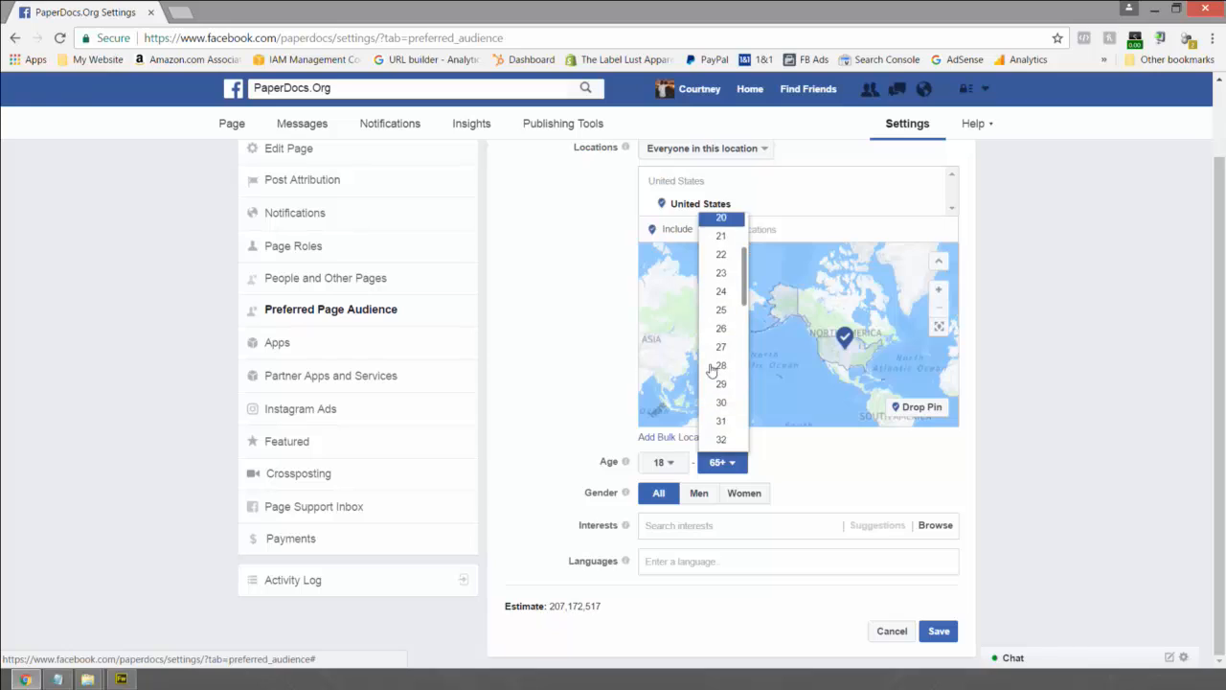
{"action": "scroll", "coordinate": [711, 368], "scroll_direction": "down", "scroll_amount": 1}
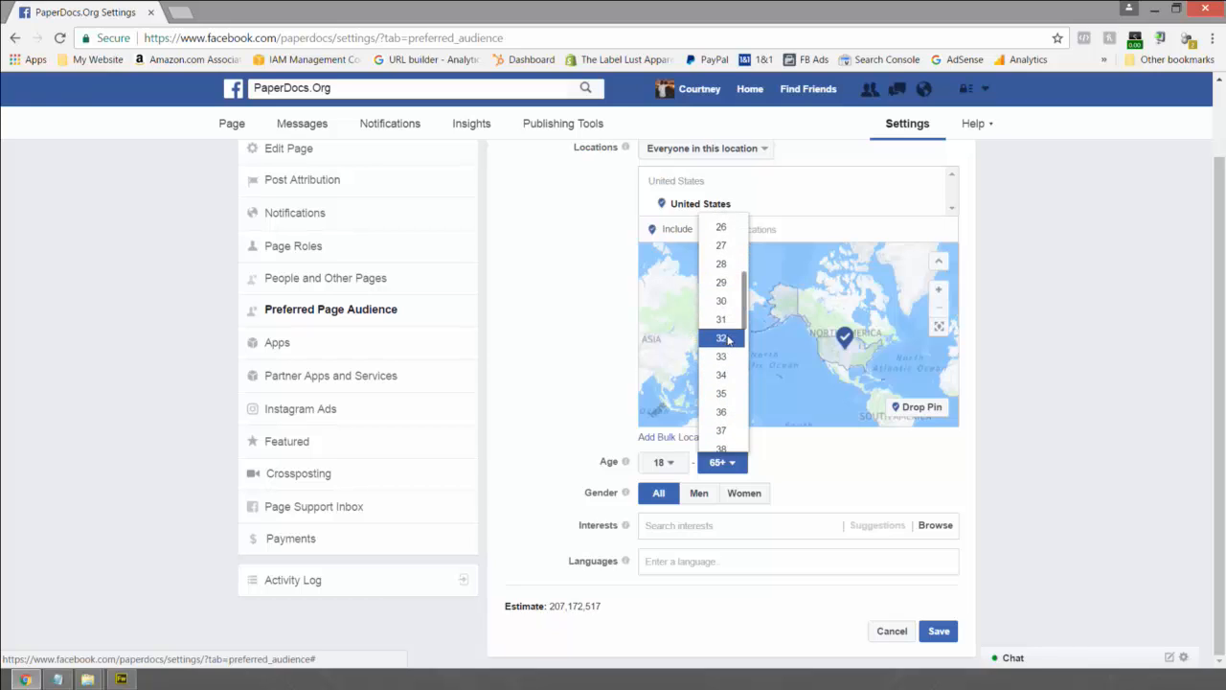
{"action": "left_click", "coordinate": [725, 338]}
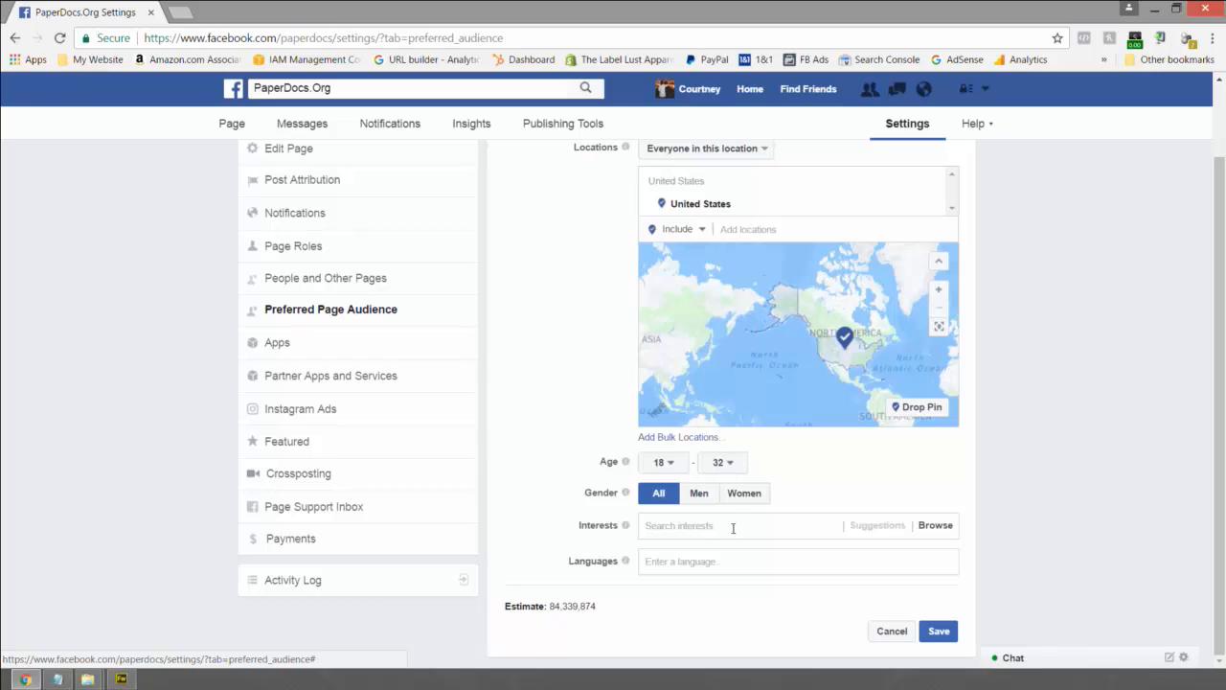
{"action": "left_click", "coordinate": [943, 634]}
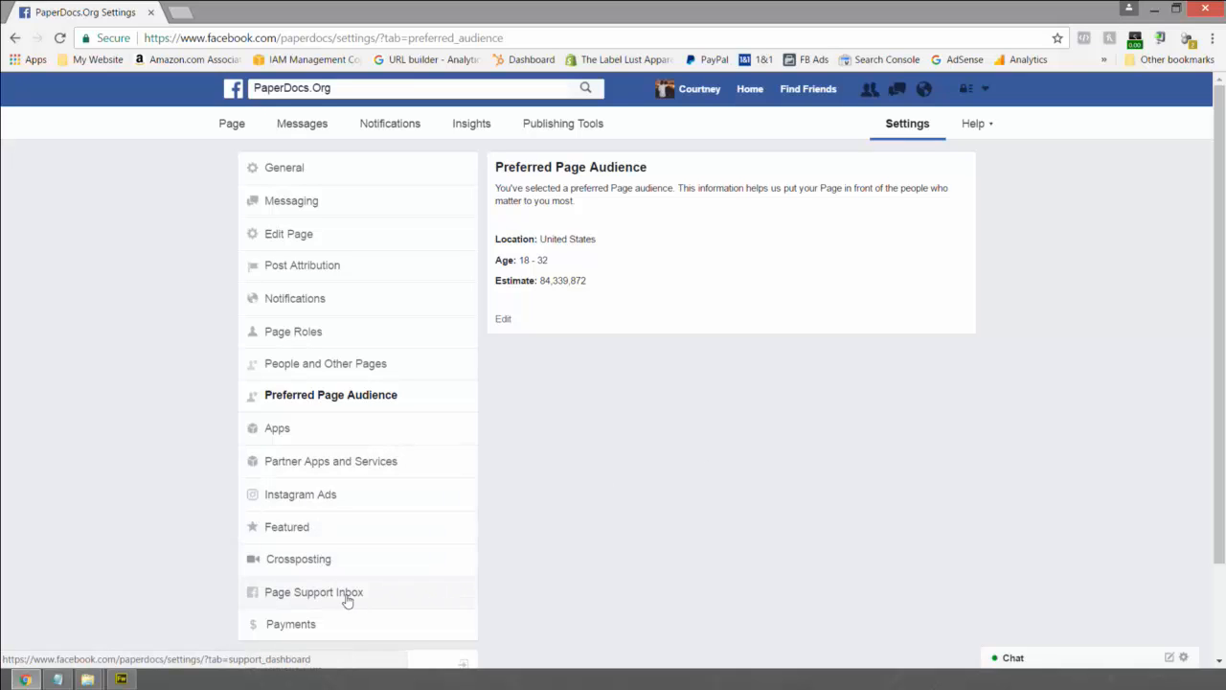
- Visit the Page's Publishing Tools from Help, then return to the News Feed home
{"action": "scroll", "coordinate": [524, 570], "scroll_direction": "down", "scroll_amount": 2}
{"action": "scroll", "coordinate": [613, 511], "scroll_direction": "up", "scroll_amount": 2}
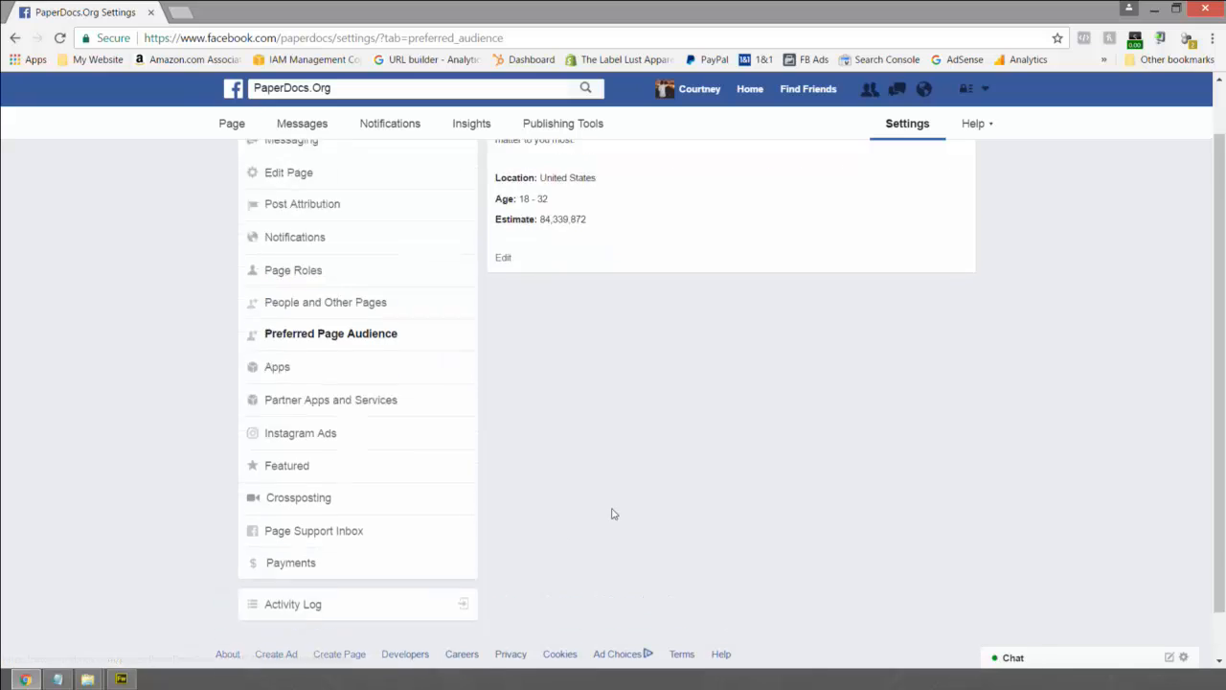
{"action": "scroll", "coordinate": [641, 447], "scroll_direction": "up", "scroll_amount": 1}
{"action": "left_click", "coordinate": [991, 125]}
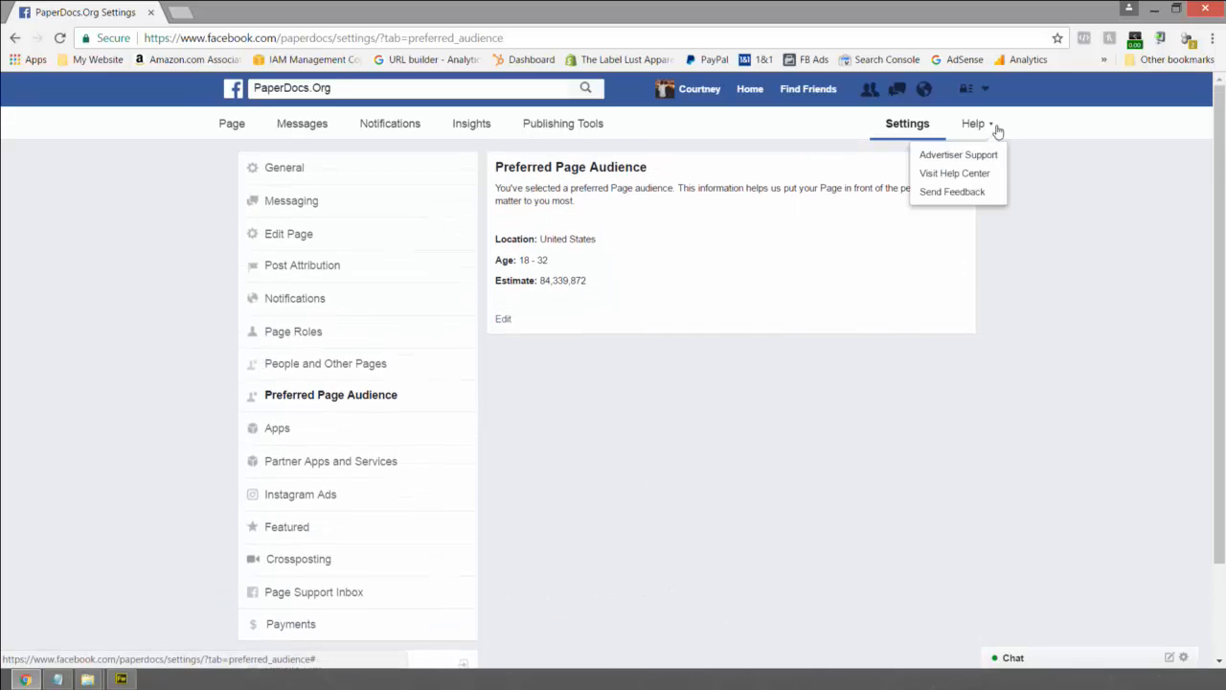
{"action": "left_click", "coordinate": [540, 126]}
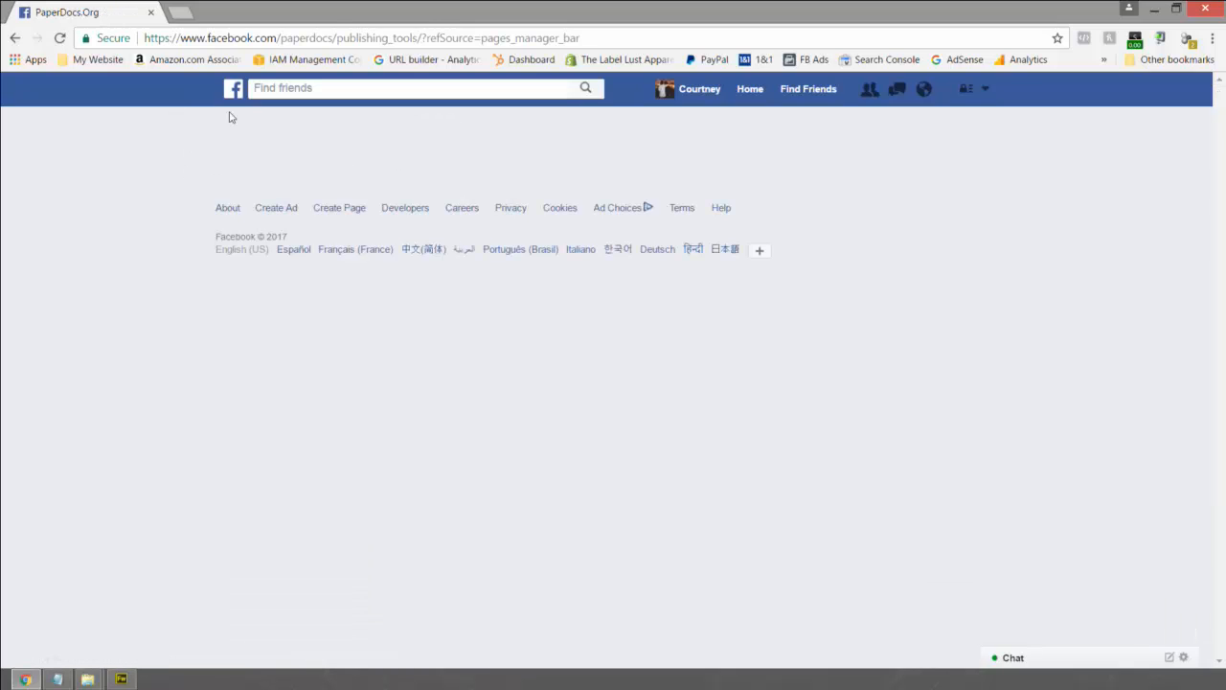
{"action": "left_click", "coordinate": [283, 38]}
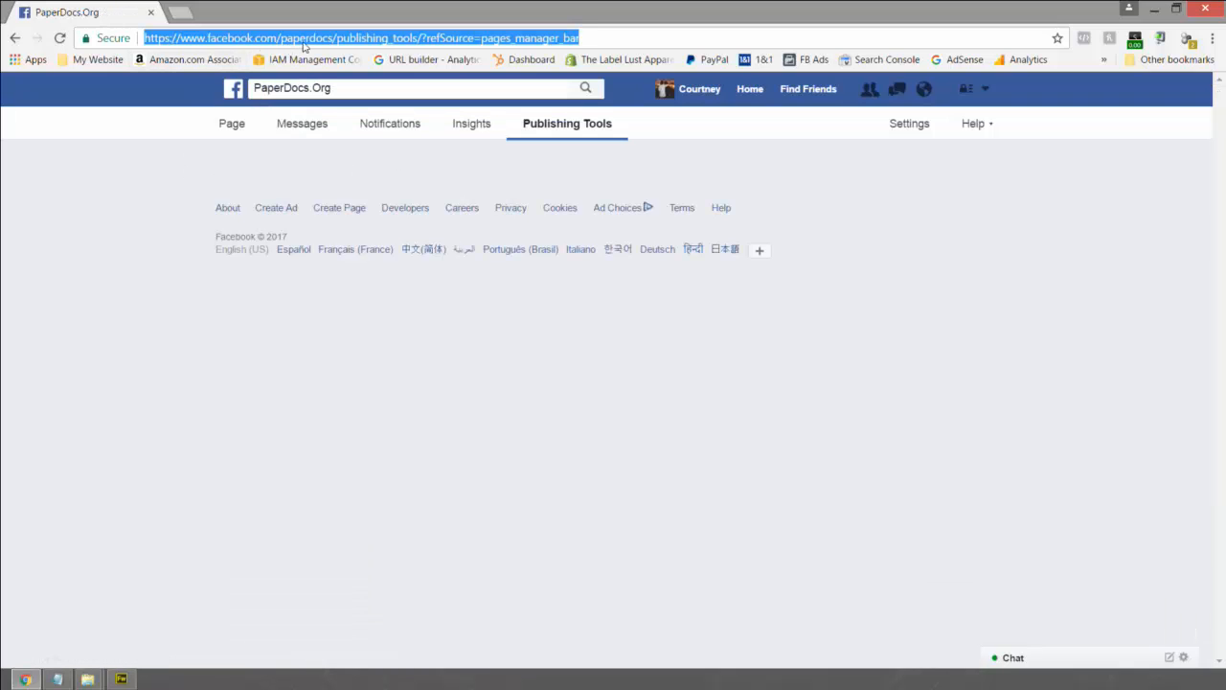
{"action": "left_click", "coordinate": [749, 91]}
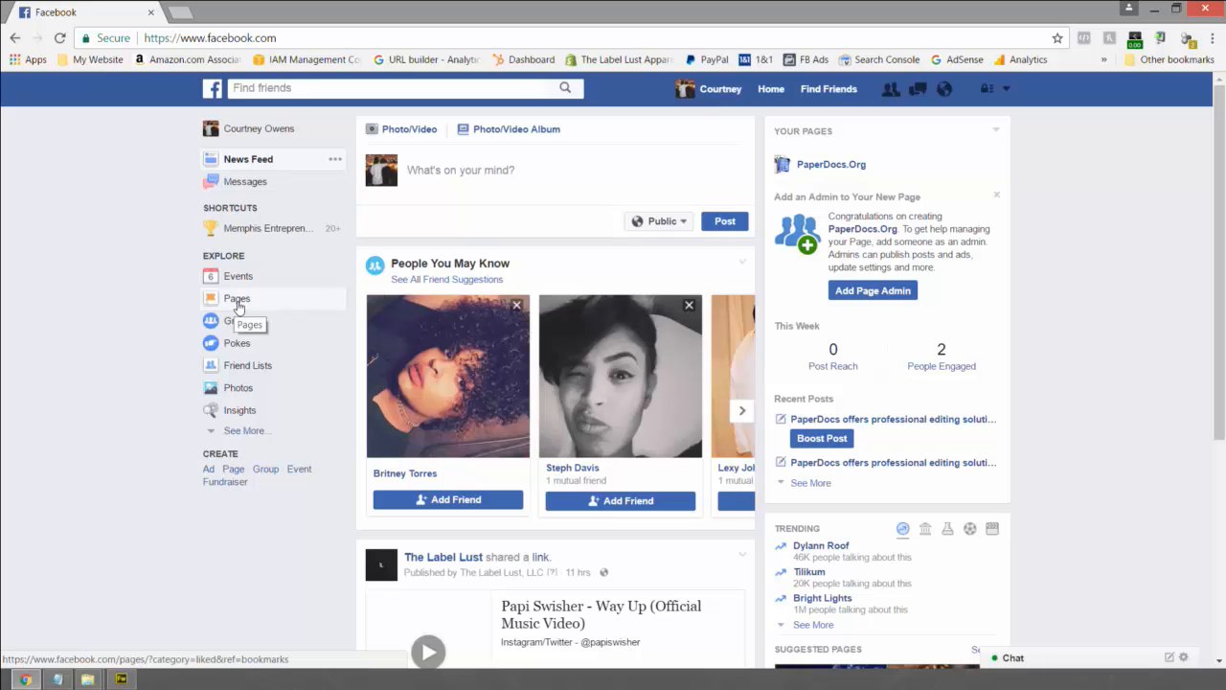
- Open PaperDocs.Org from Your Pages in the Explore Pages section
{"action": "left_click", "coordinate": [237, 301]}
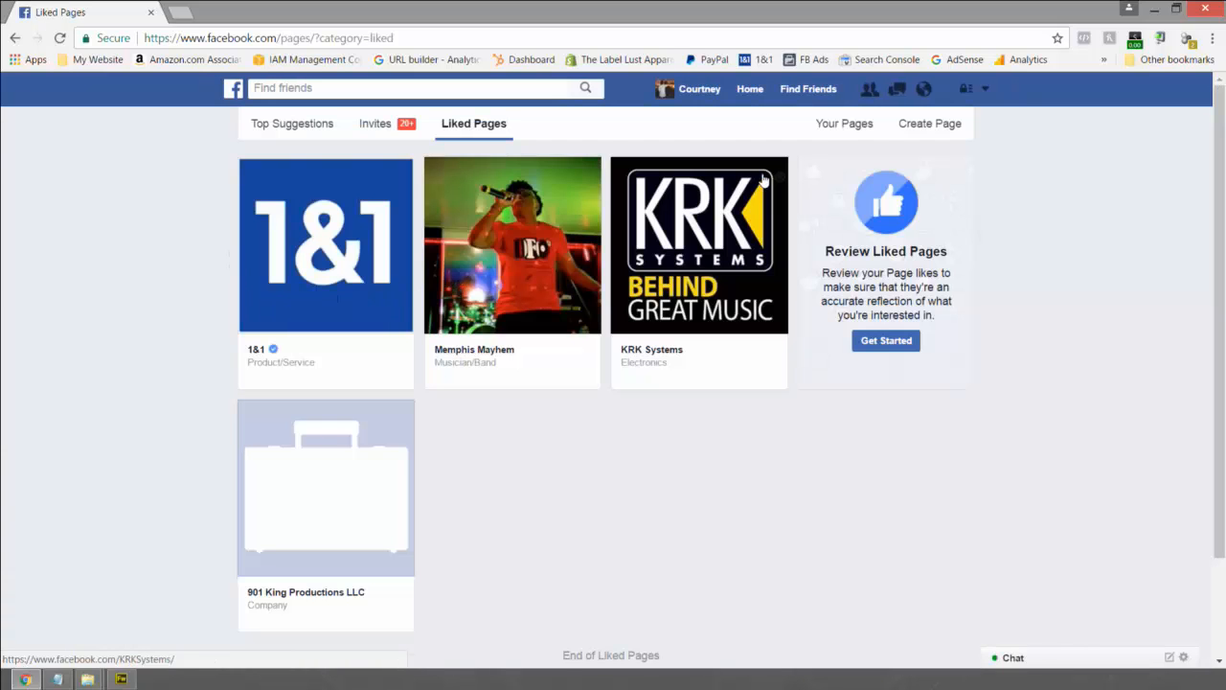
{"action": "left_click", "coordinate": [848, 126]}
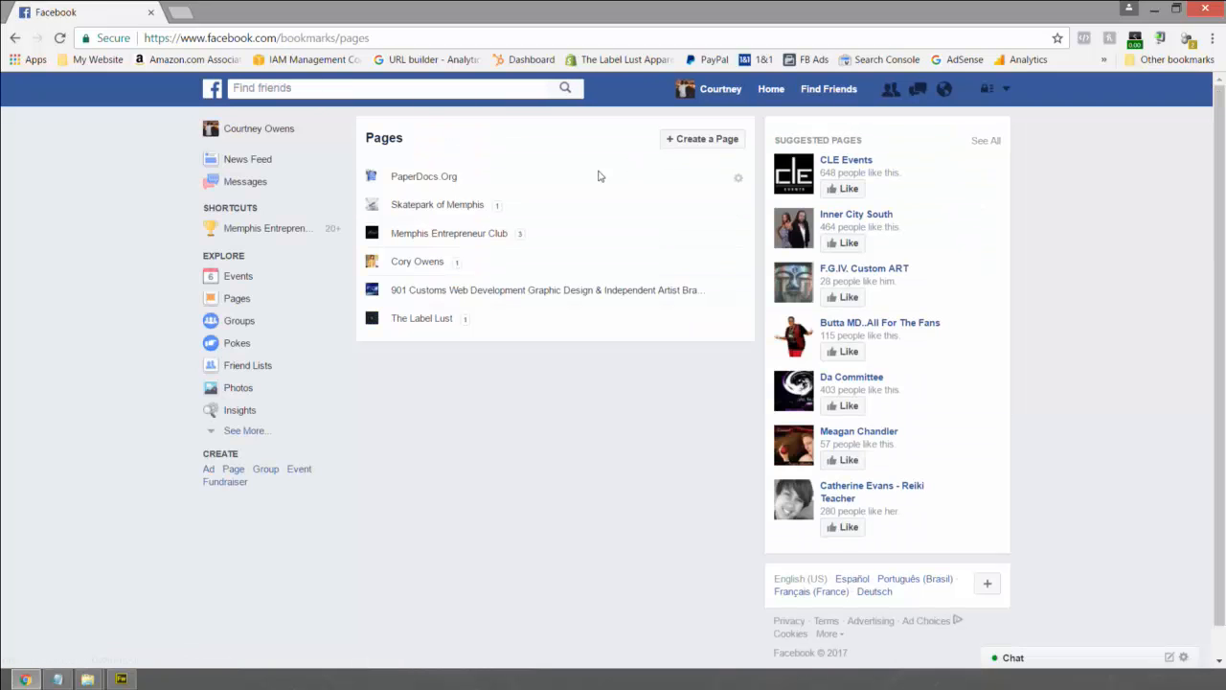
{"action": "left_click", "coordinate": [426, 178]}
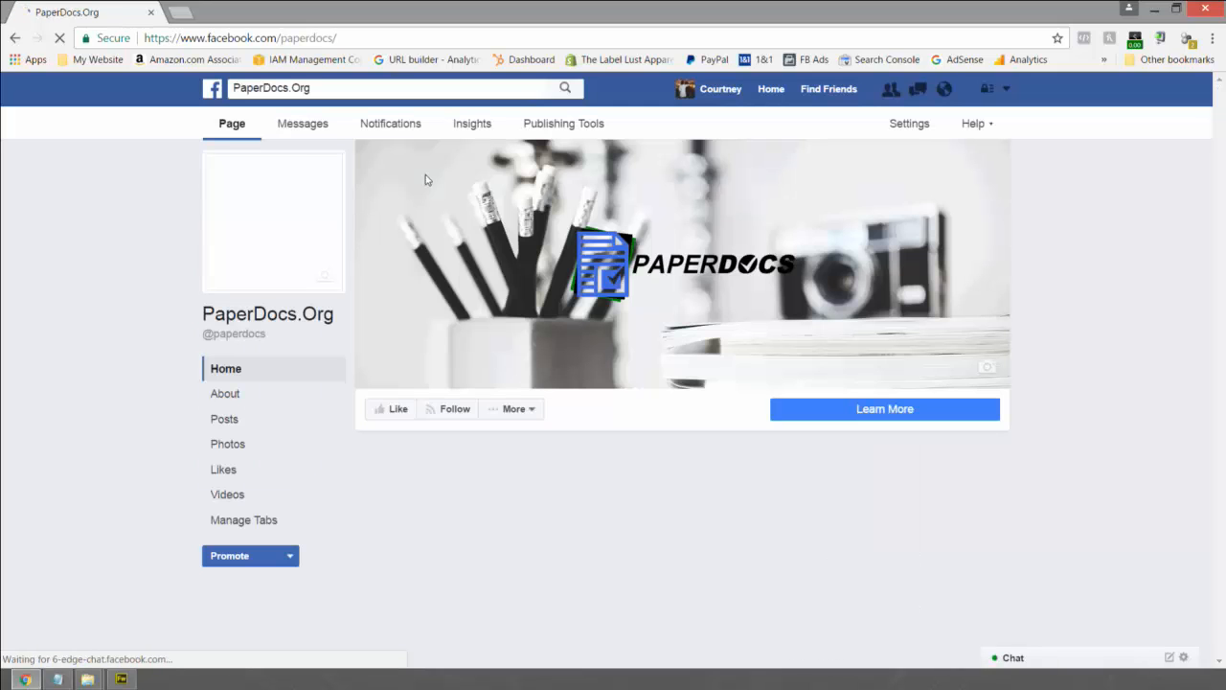
- Like PaperDocs.Org, change Following to Unfollow, and pin the Page to Shortcuts
{"action": "left_click", "coordinate": [392, 410]}
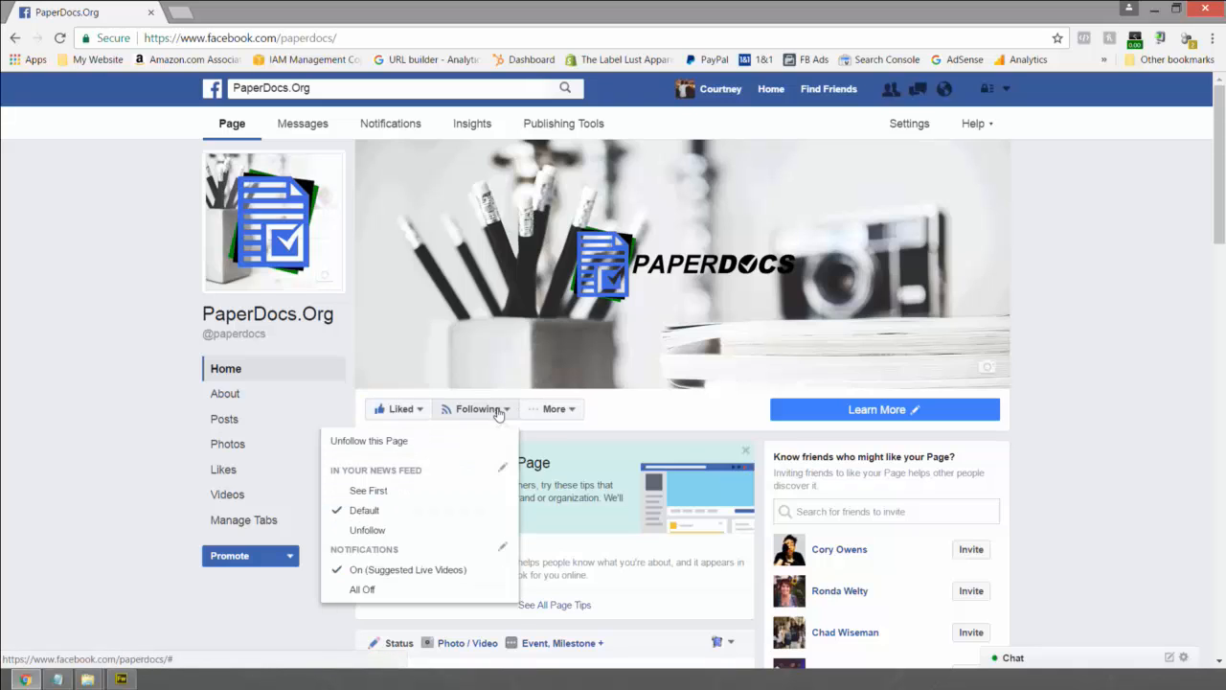
{"action": "mouse_move", "coordinate": [485, 418]}
{"action": "left_click", "coordinate": [367, 532]}
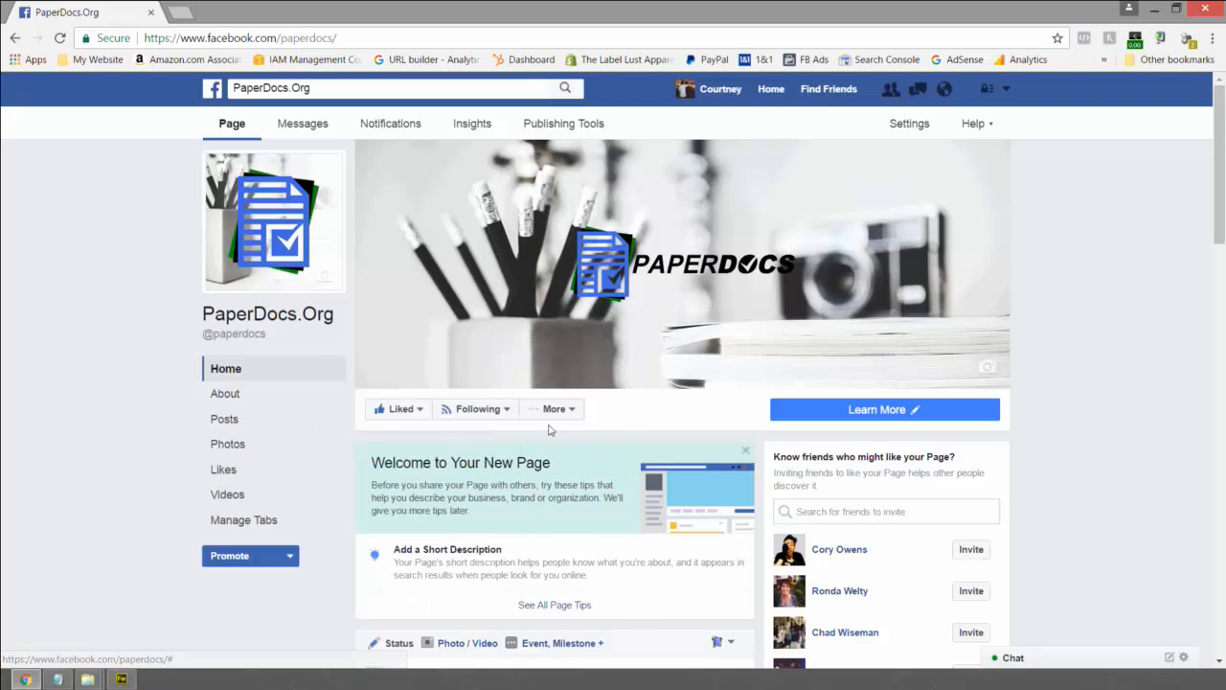
{"action": "mouse_move", "coordinate": [572, 418]}
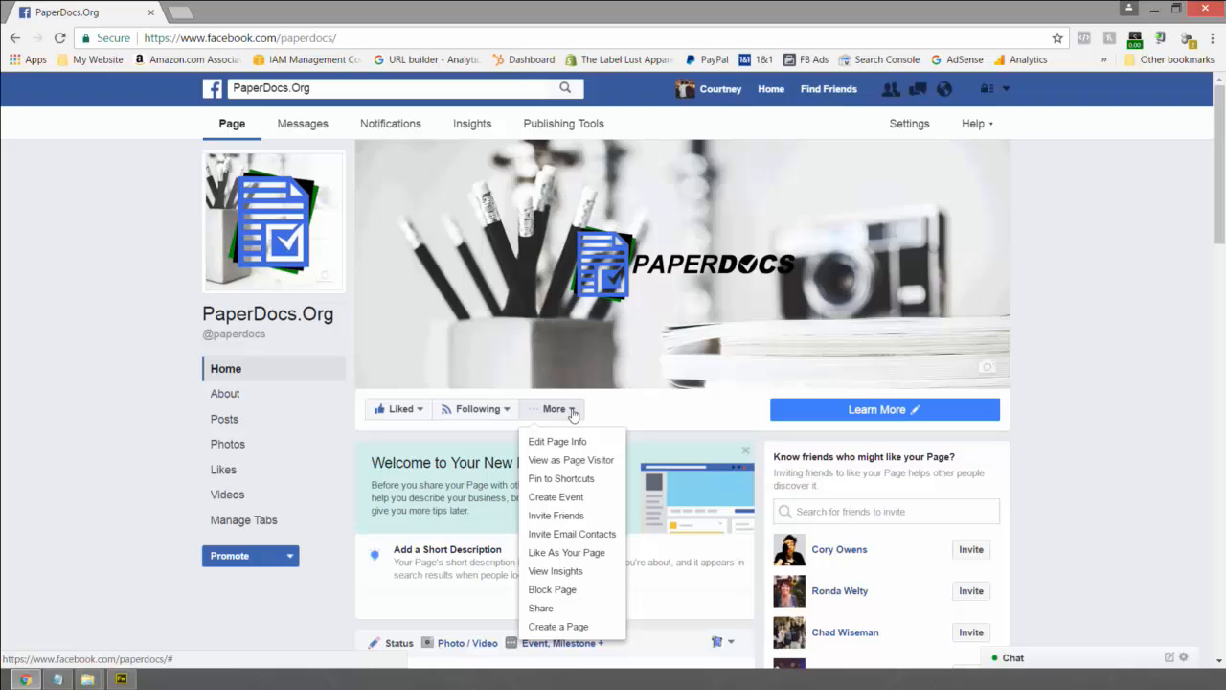
{"action": "left_click", "coordinate": [559, 479]}
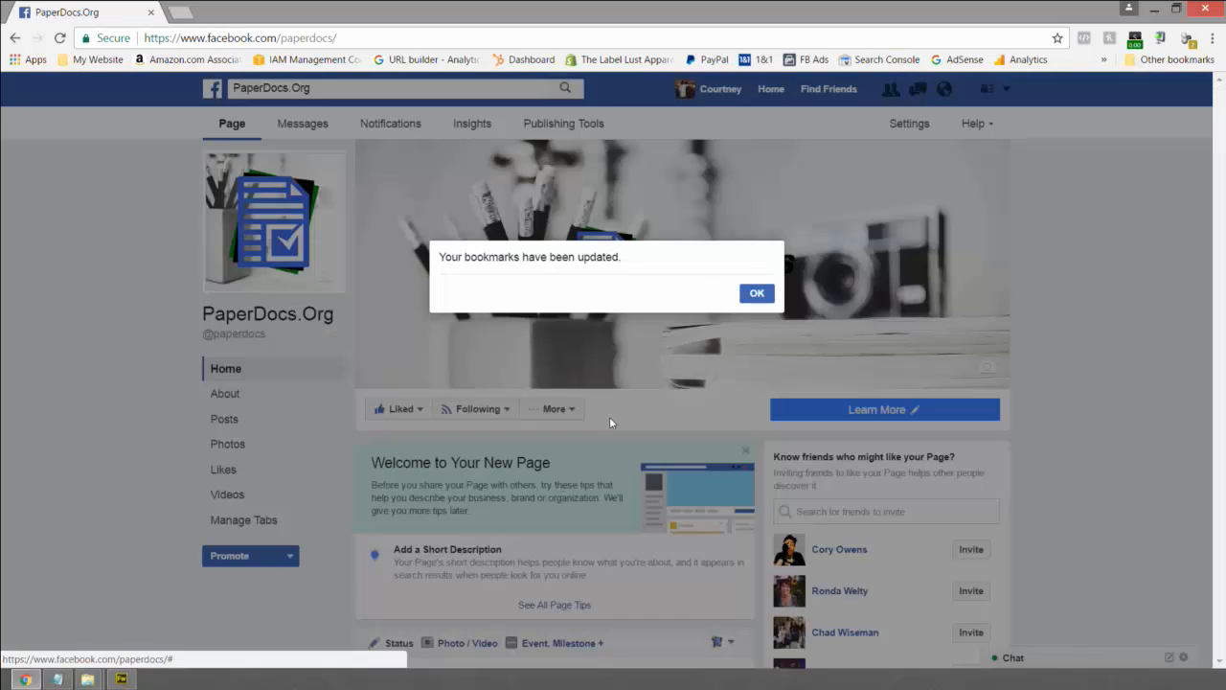
- Confirm the bookmarks update, go to the News Feed, and minimize the browser
{"action": "left_click", "coordinate": [756, 292]}
{"action": "left_click", "coordinate": [767, 89]}
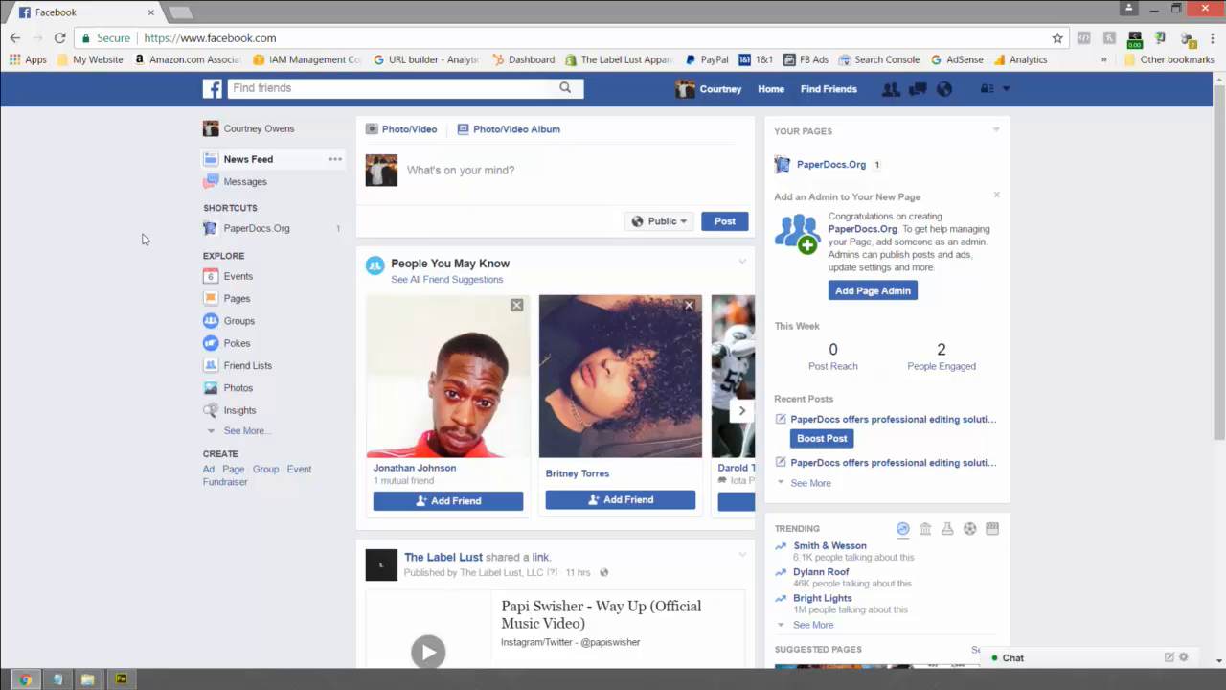
{"action": "left_click", "coordinate": [1154, 8]}
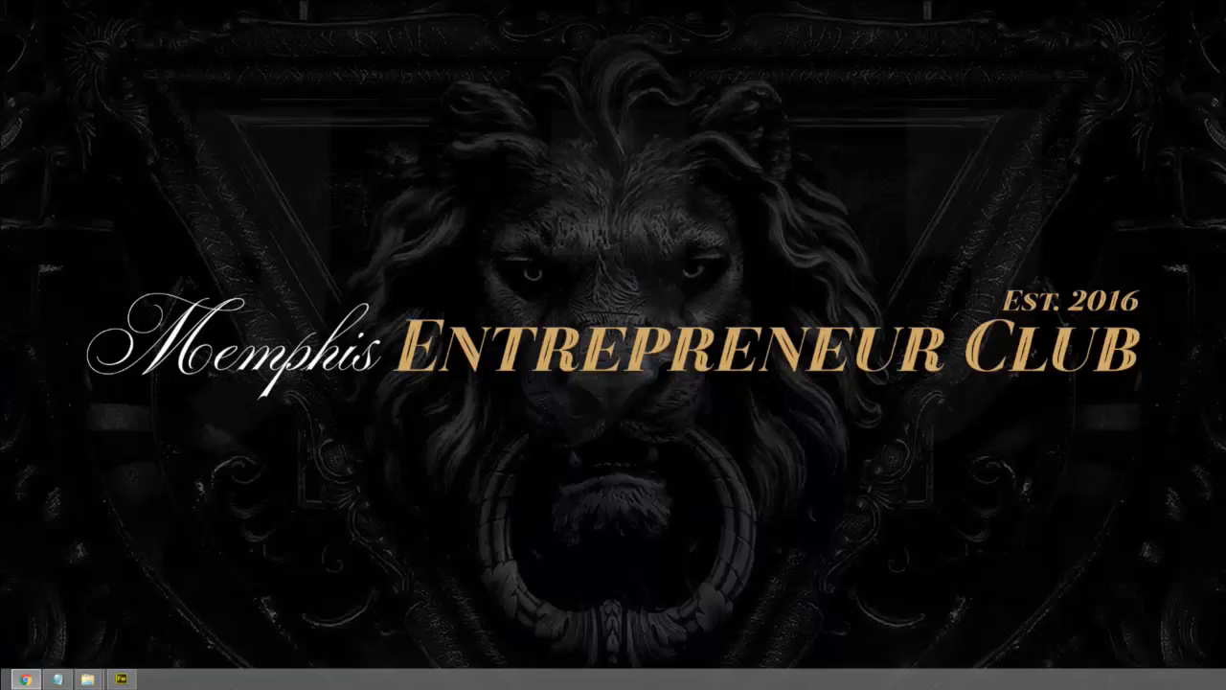